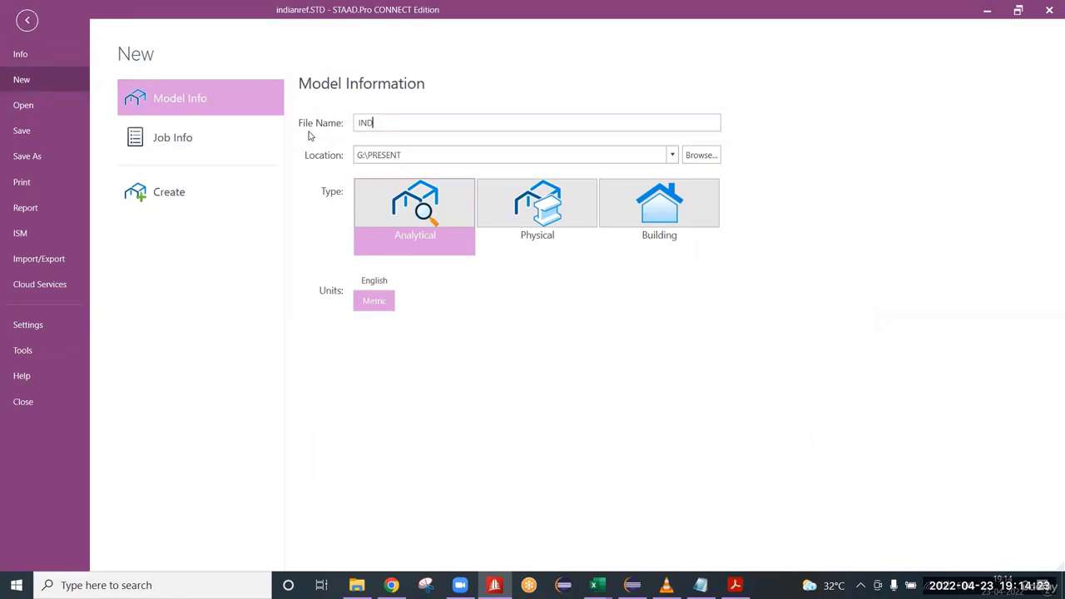
# Name the new analytical metric model INDCODEMEZZFRM and create it in G:\PRESENT.
pyautogui.write('CODEMEZZFRM')
pyautogui.click(208, 206)
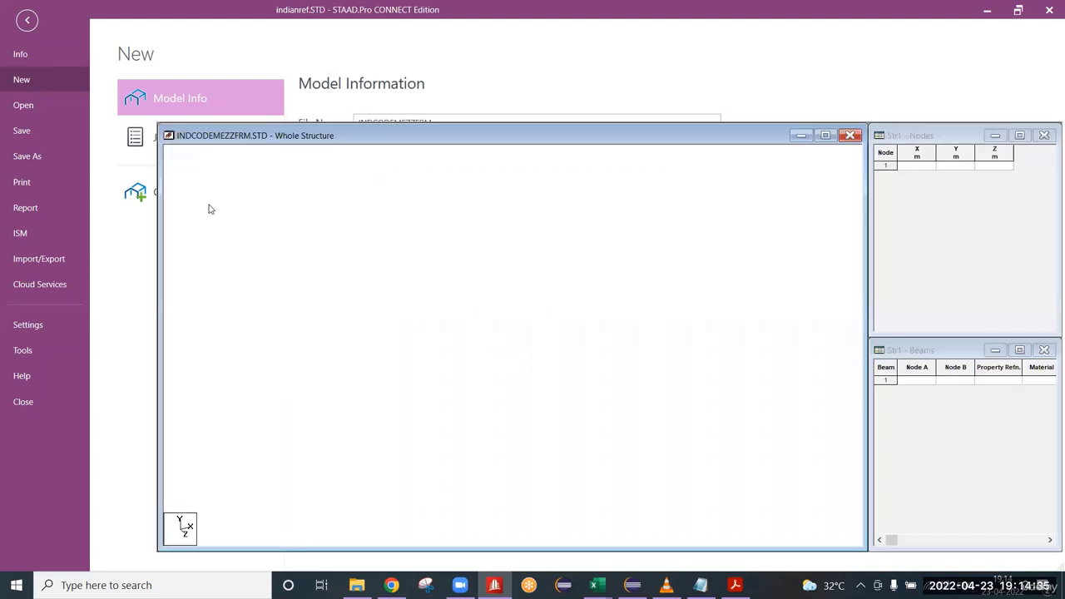
pyautogui.click(916, 166)
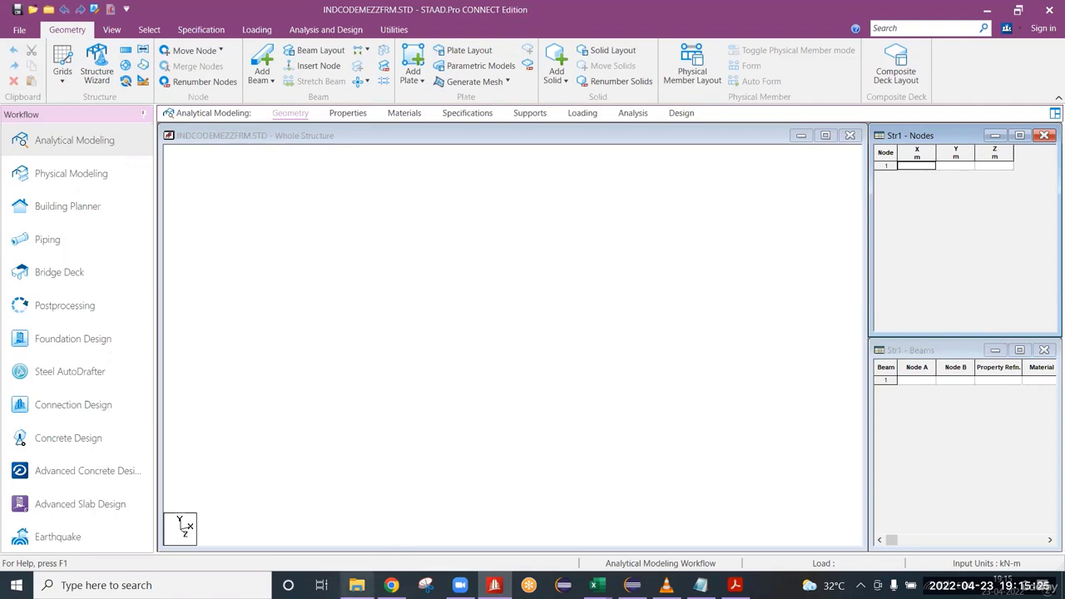
# Switch to File Explorer and open the PRESENT folder on the WORKS (G:) drive.
pyautogui.click(356, 585)
pyautogui.press('BackSpace')
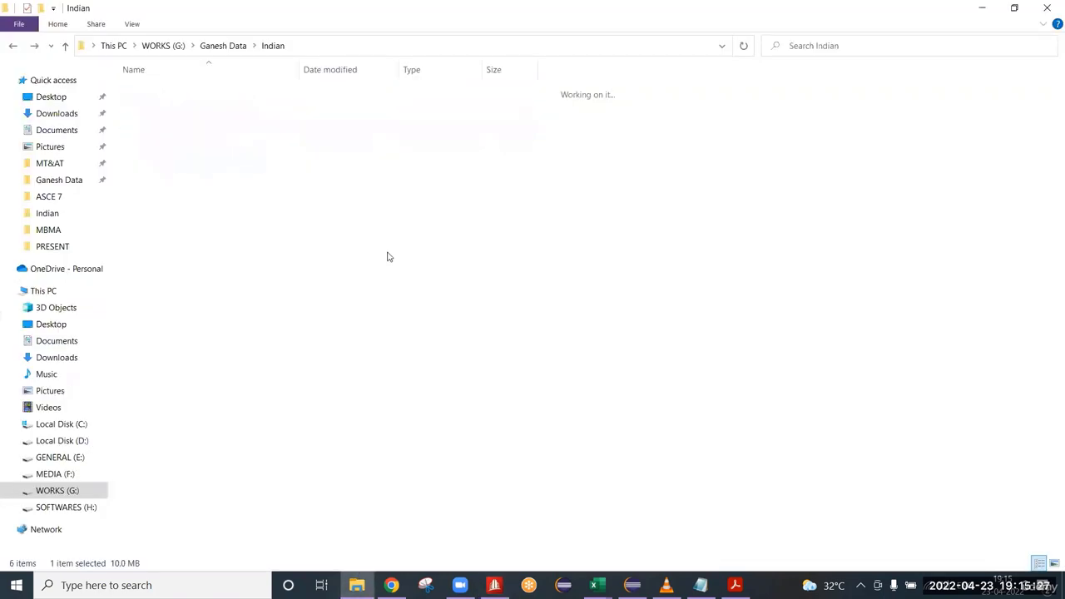
pyautogui.press('BackSpace')
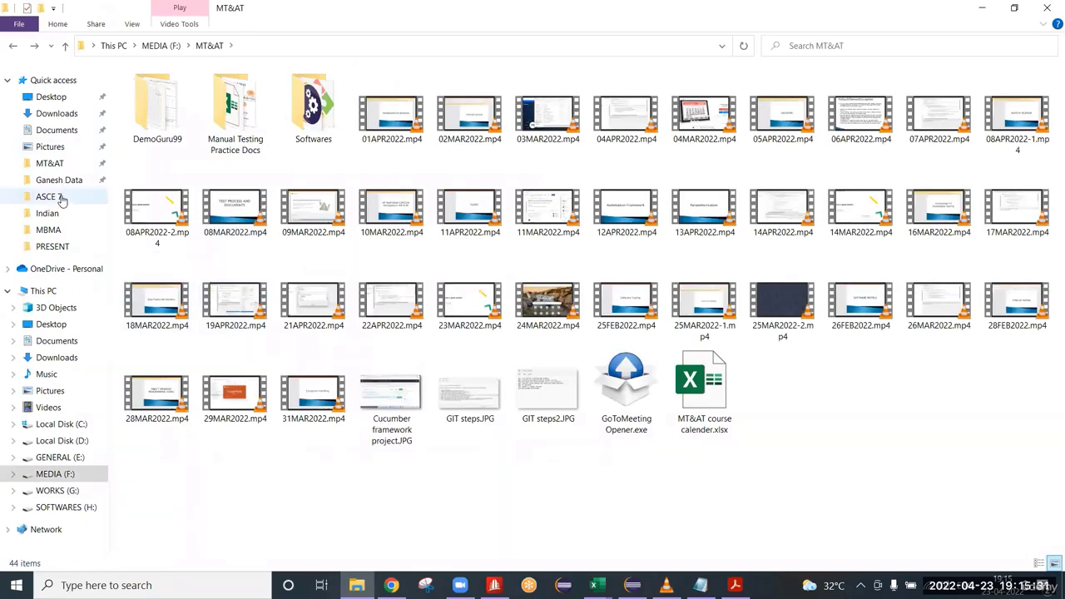
pyautogui.click(74, 505)
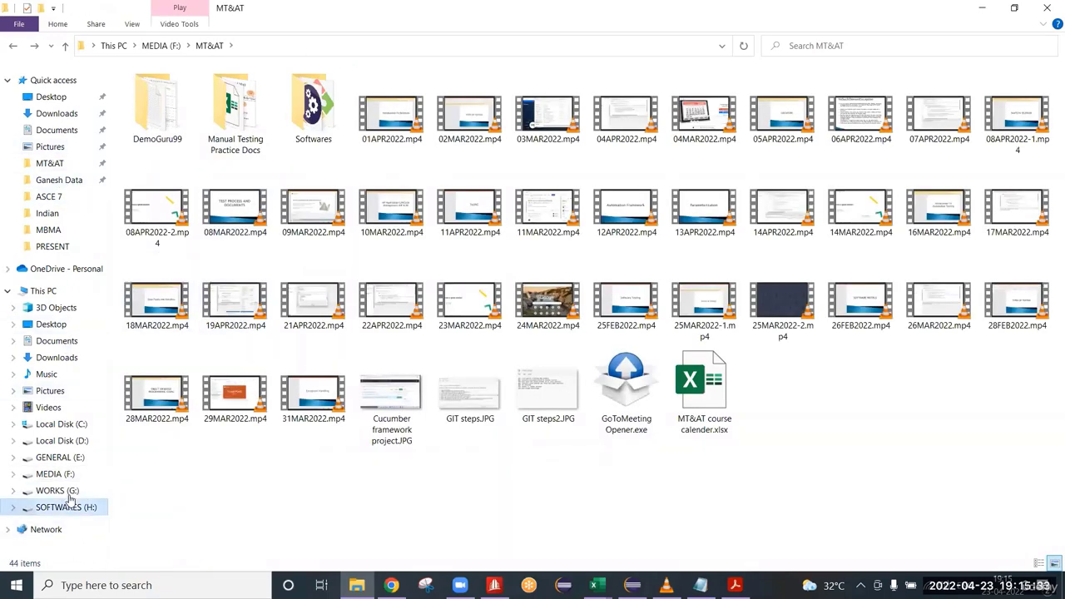
pyautogui.click(71, 492)
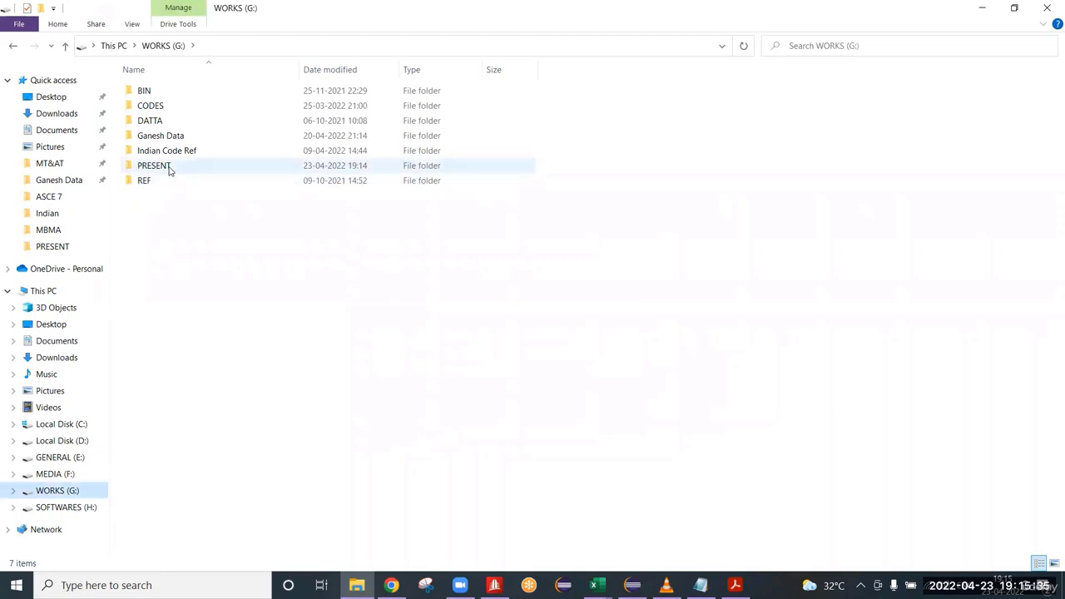
pyautogui.click(168, 167)
pyautogui.doubleClick(169, 165)
# Filter the PRESENT folder by type to DWG files and open REF.dwg in AutoCAD.
pyautogui.click(424, 70)
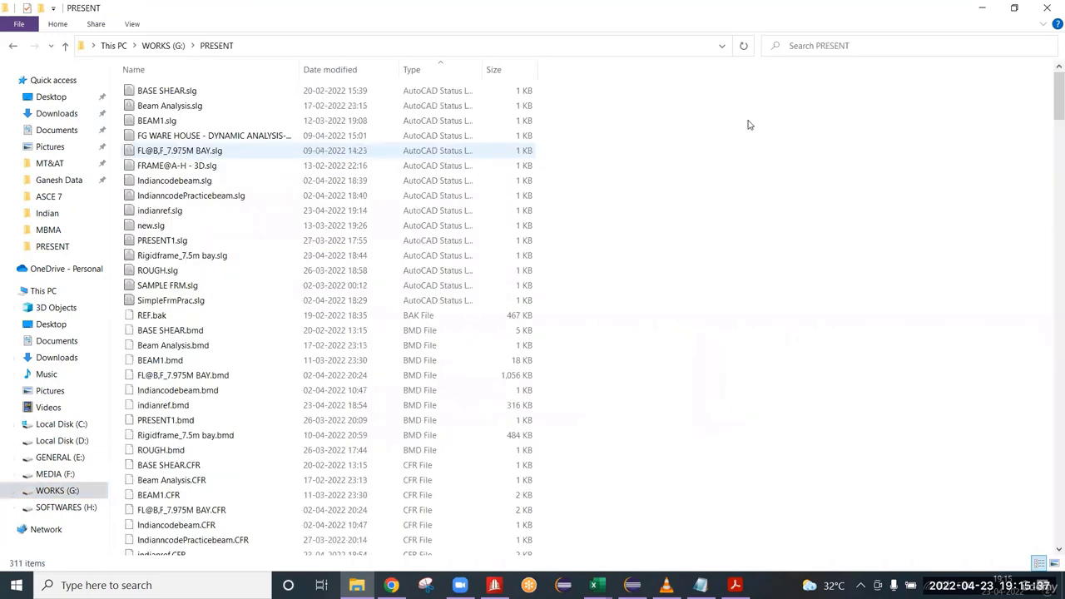
pyautogui.click(479, 73)
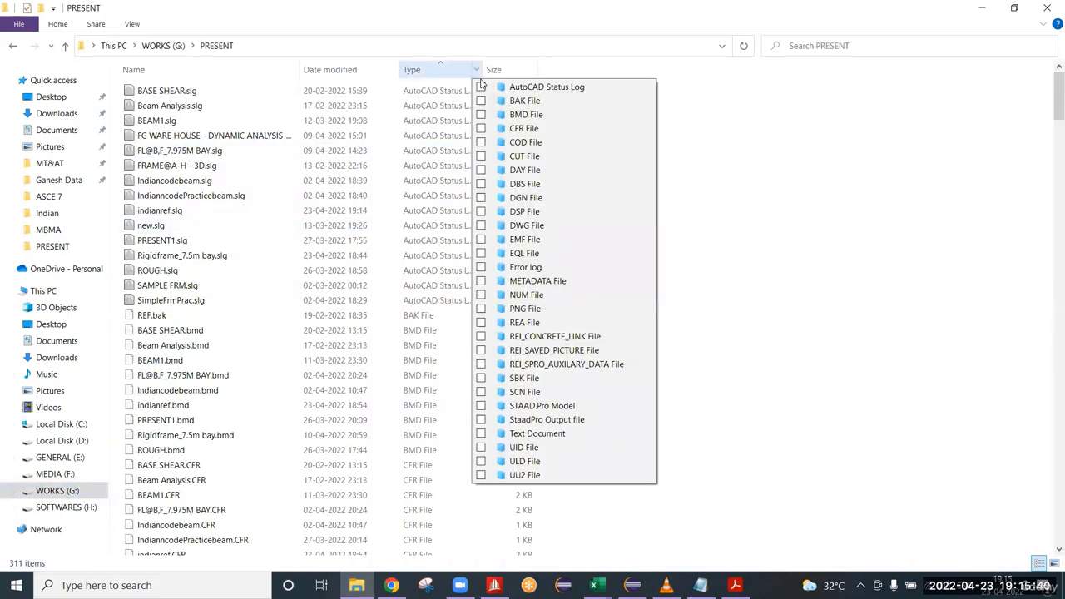
pyautogui.click(481, 226)
pyautogui.click(185, 123)
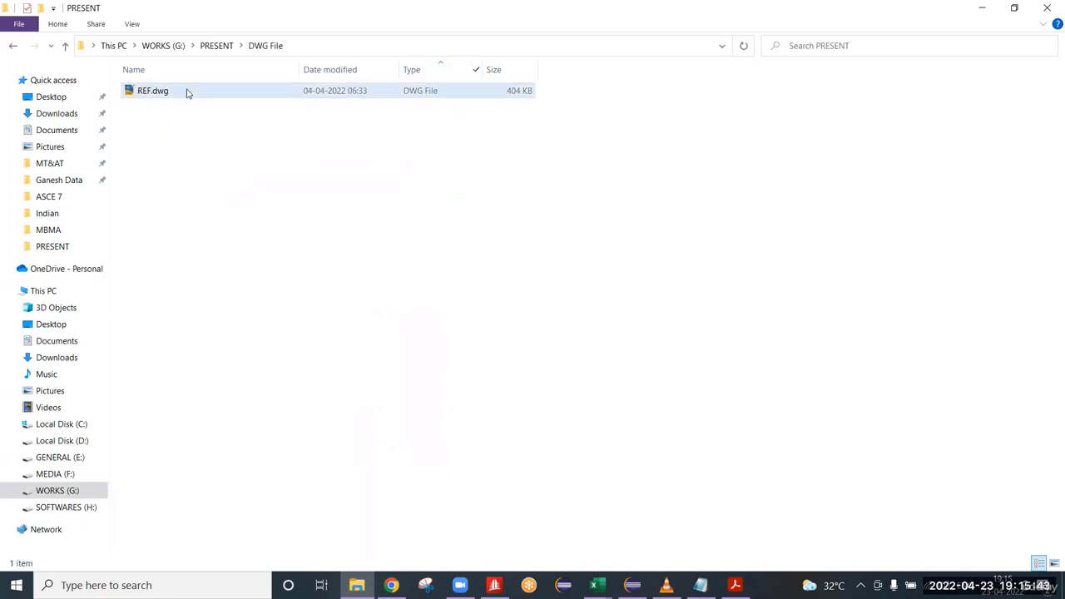
pyautogui.doubleClick(188, 90)
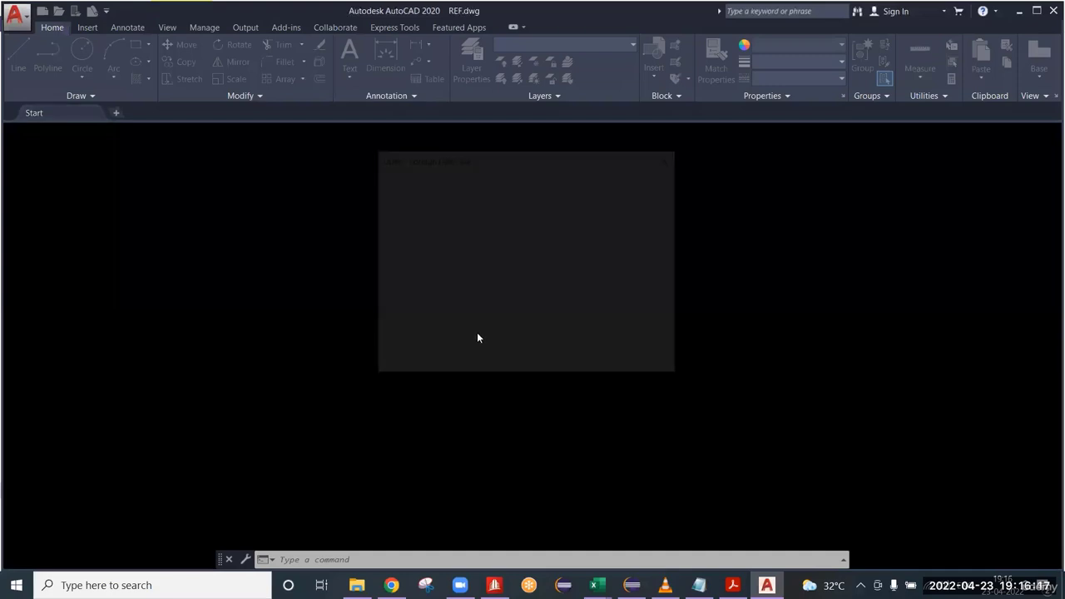
pyautogui.click(487, 279)
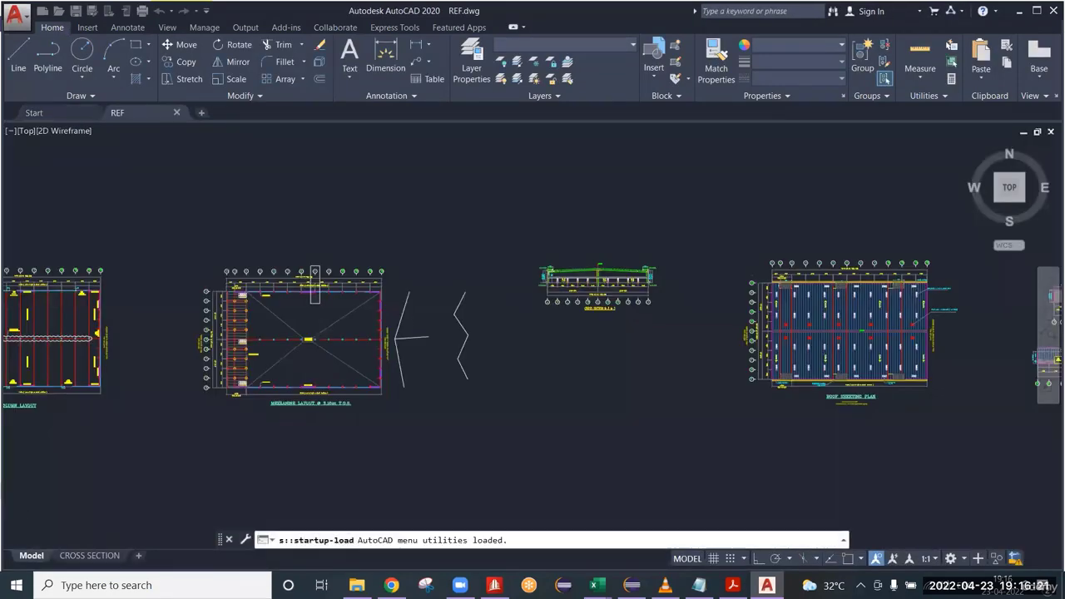
# Examine the mezzanine layout plan, including the row spacings along grids A to L and the mezzanine columns.
pyautogui.scroll(4, 302, 339)
pyautogui.moveTo(448, 342); pyautogui.dragTo(691, 339, button='middle')
pyautogui.scroll(3, 404, 278)
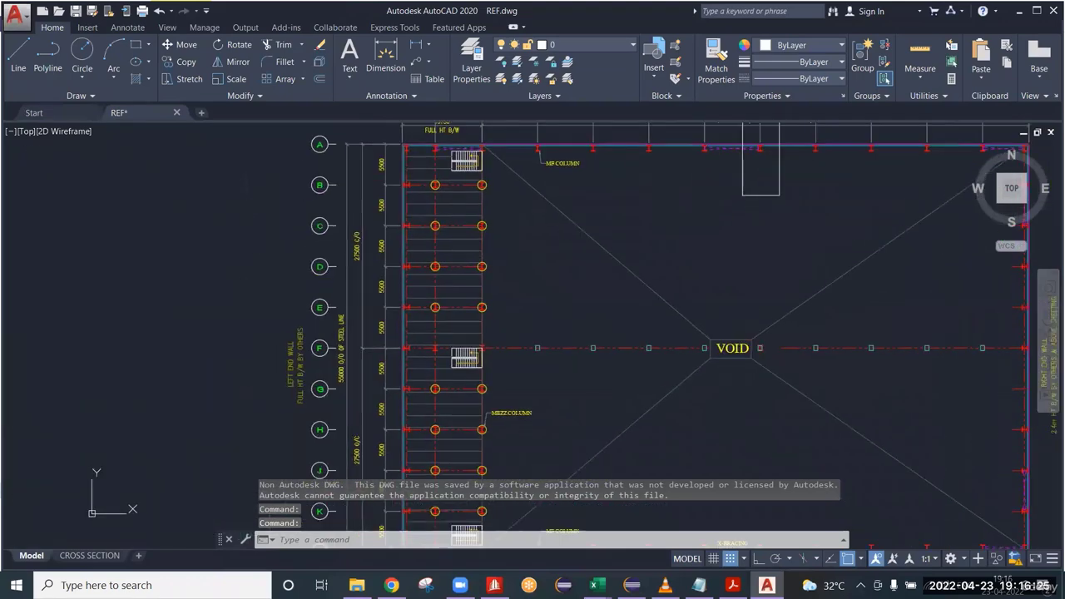
pyautogui.scroll(-5, 508, 279)
pyautogui.scroll(6, 484, 341)
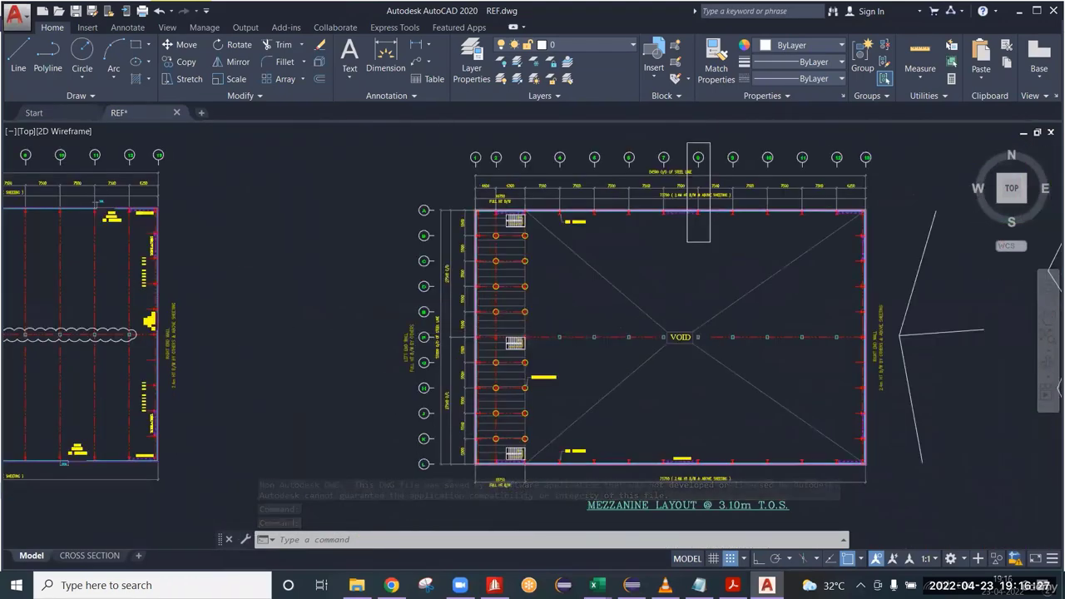
pyautogui.scroll(-2, 484, 343)
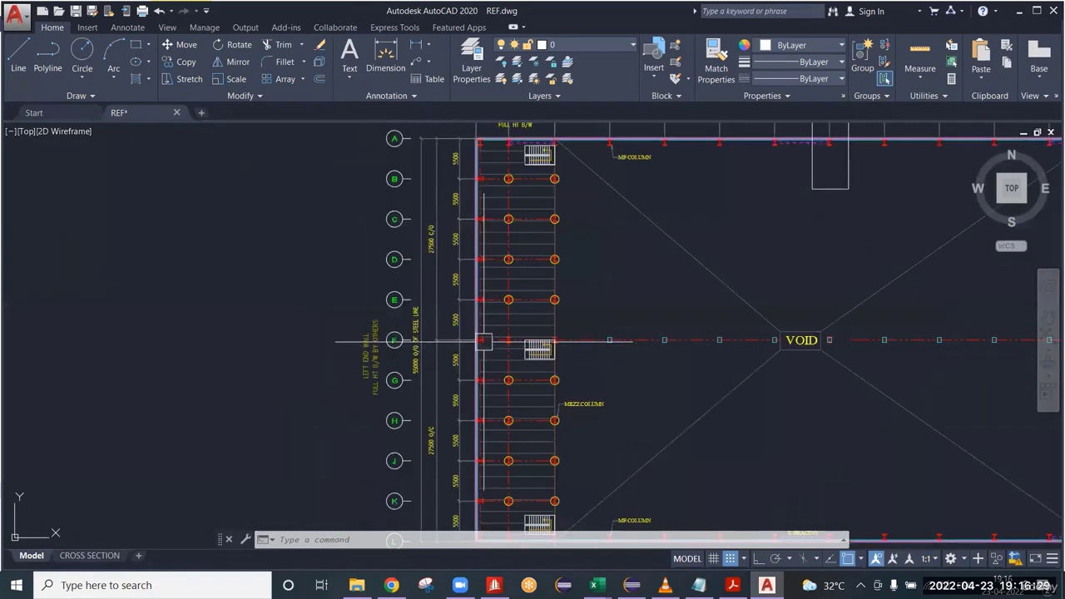
pyautogui.scroll(-2, 474, 371)
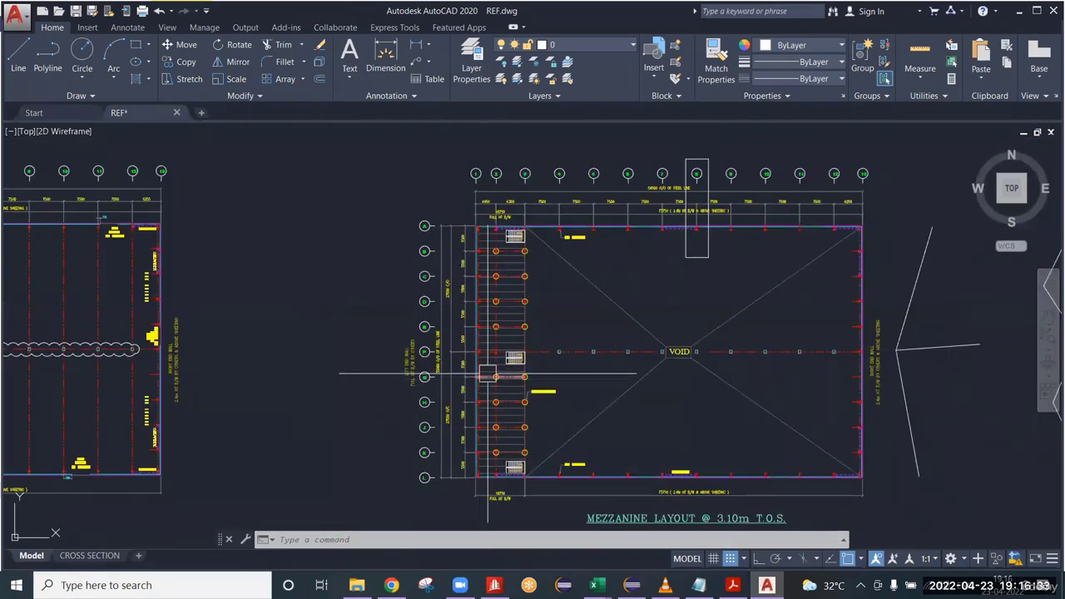
pyautogui.scroll(2, 448, 371)
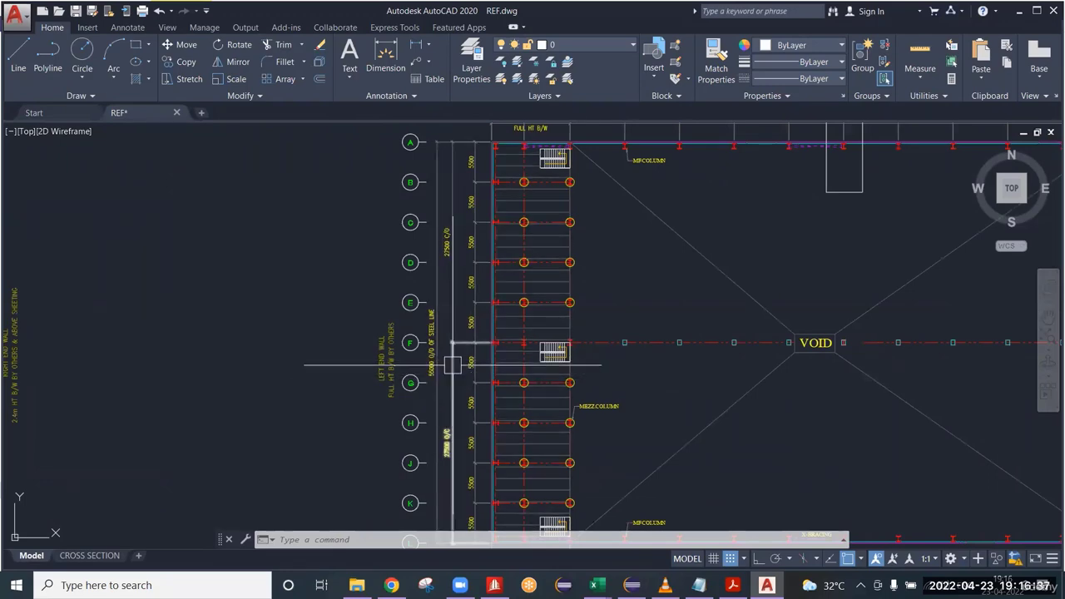
pyautogui.scroll(-2, 673, 210)
# Examine the bay spacings between the numbered grids, focusing on grid 2 and the mezzanine bays from grid 1 to 3.
pyautogui.scroll(5, 672, 210)
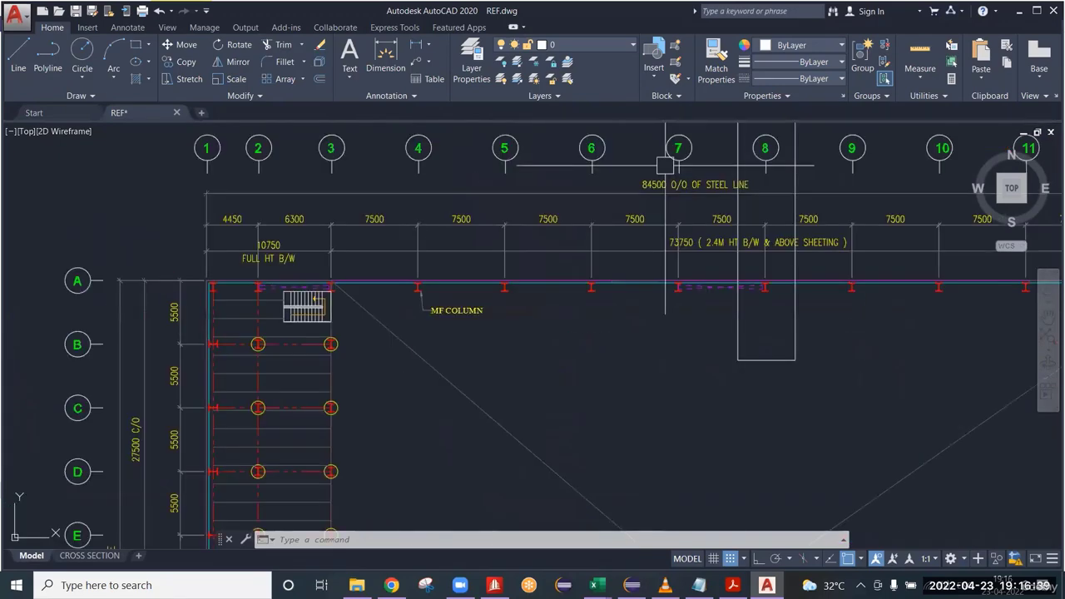
pyautogui.scroll(-6, 673, 210)
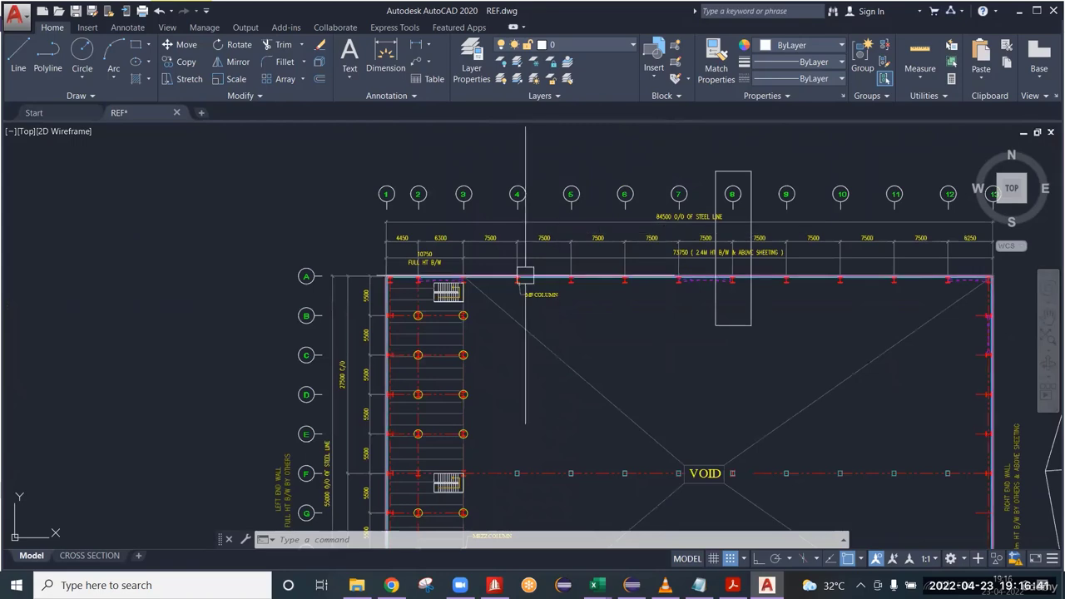
pyautogui.scroll(4, 420, 305)
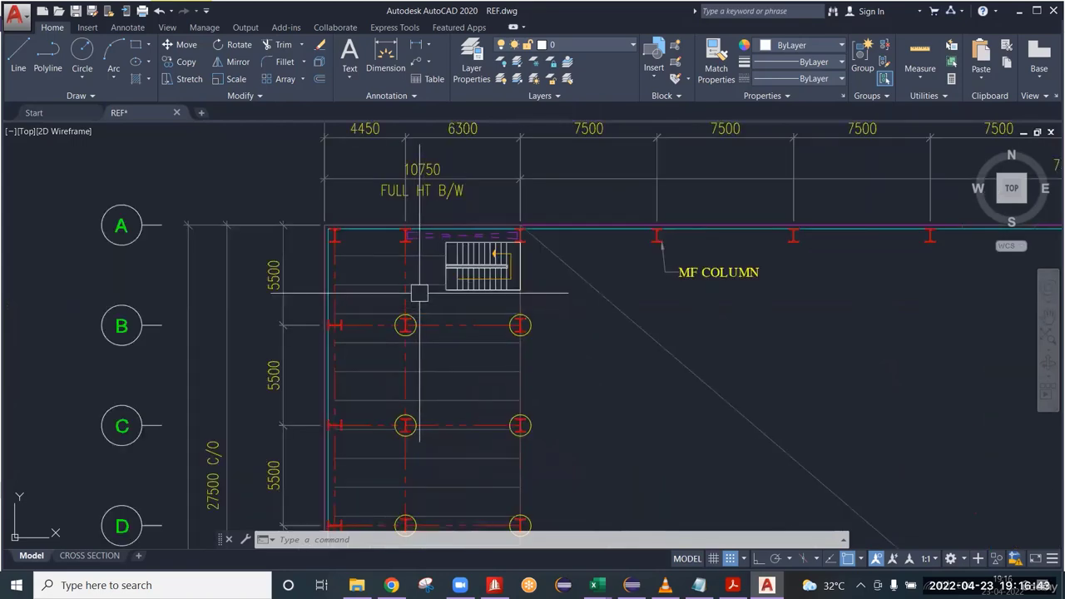
pyautogui.moveTo(419, 299); pyautogui.dragTo(444, 358, button='middle')
pyautogui.scroll(-3, 444, 358)
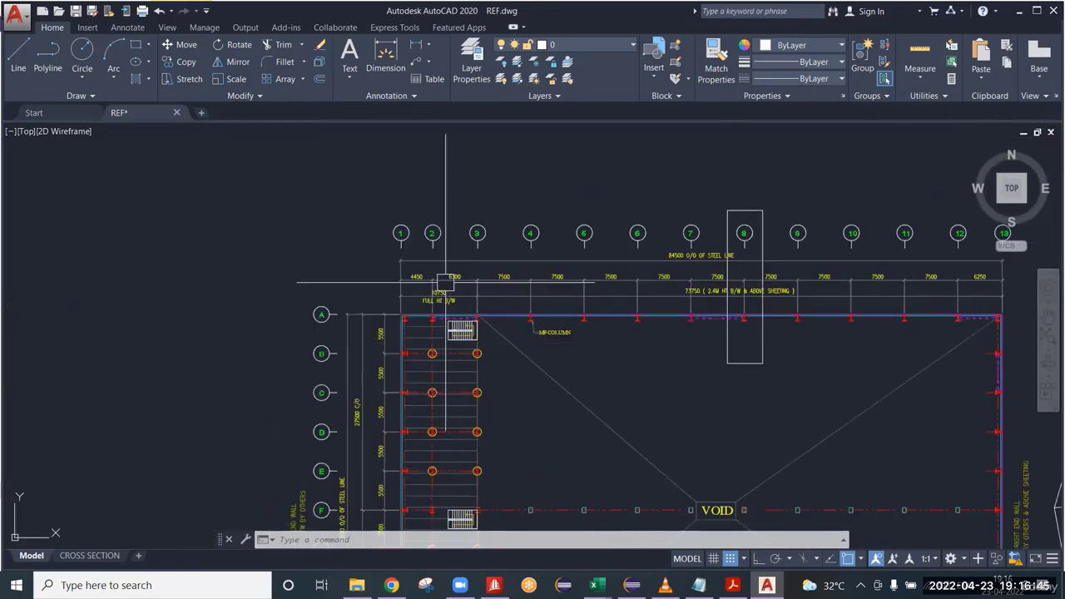
pyautogui.scroll(3, 442, 222)
pyautogui.click(371, 189)
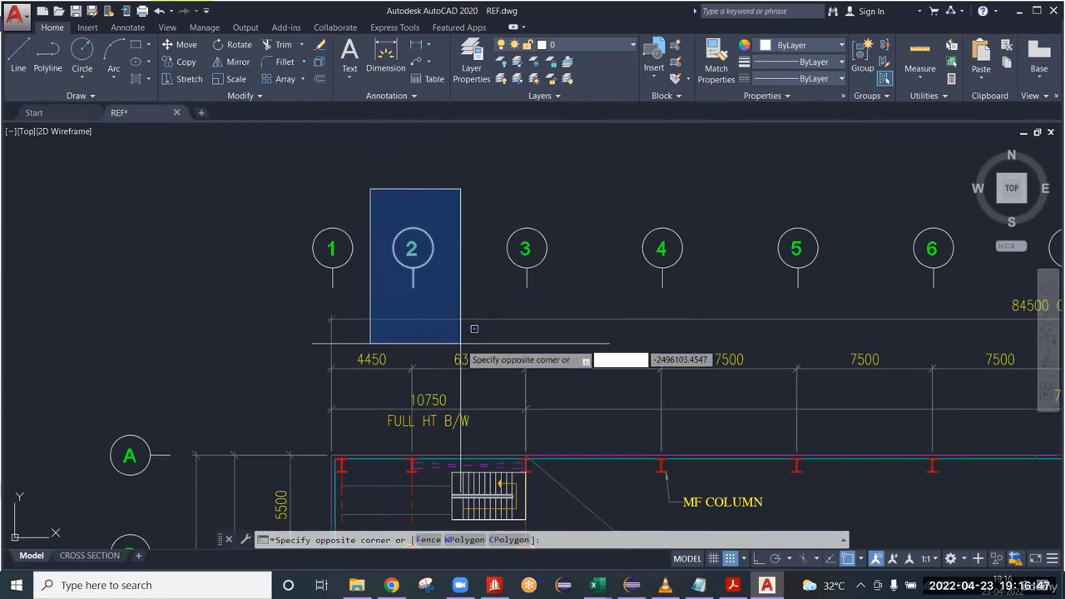
pyautogui.press('Escape')
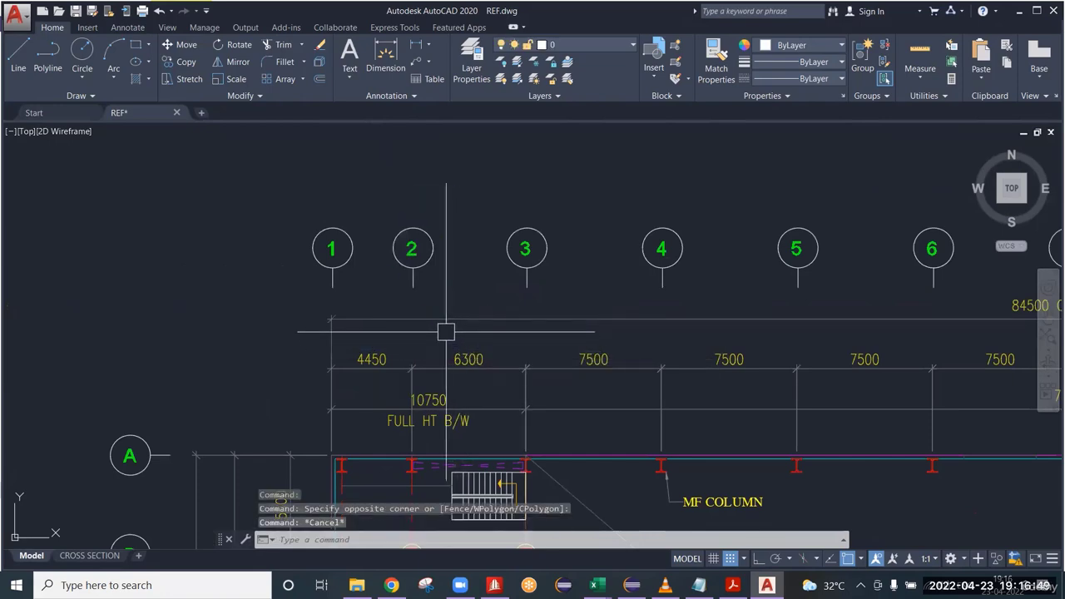
pyautogui.scroll(-5, 475, 368)
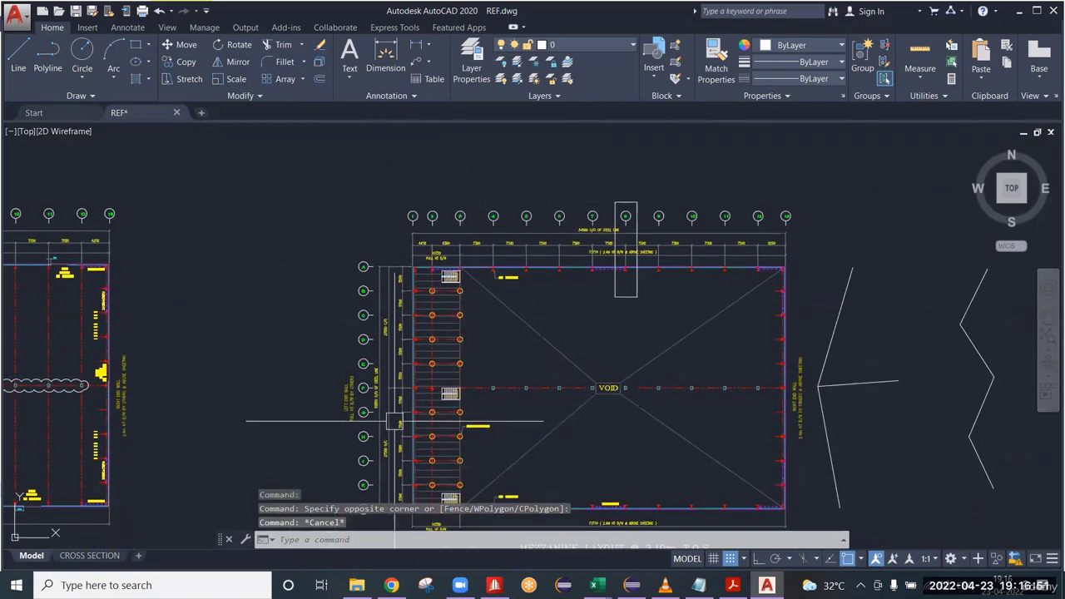
pyautogui.scroll(2, 389, 416)
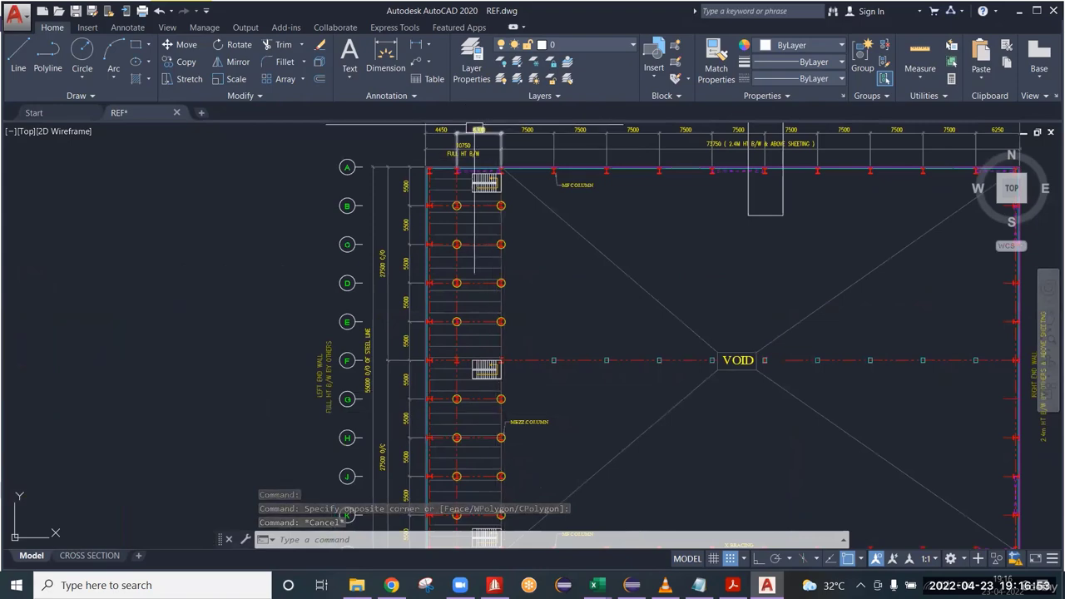
pyautogui.scroll(4, 448, 166)
pyautogui.moveTo(448, 166); pyautogui.dragTo(416, 408, button='middle')
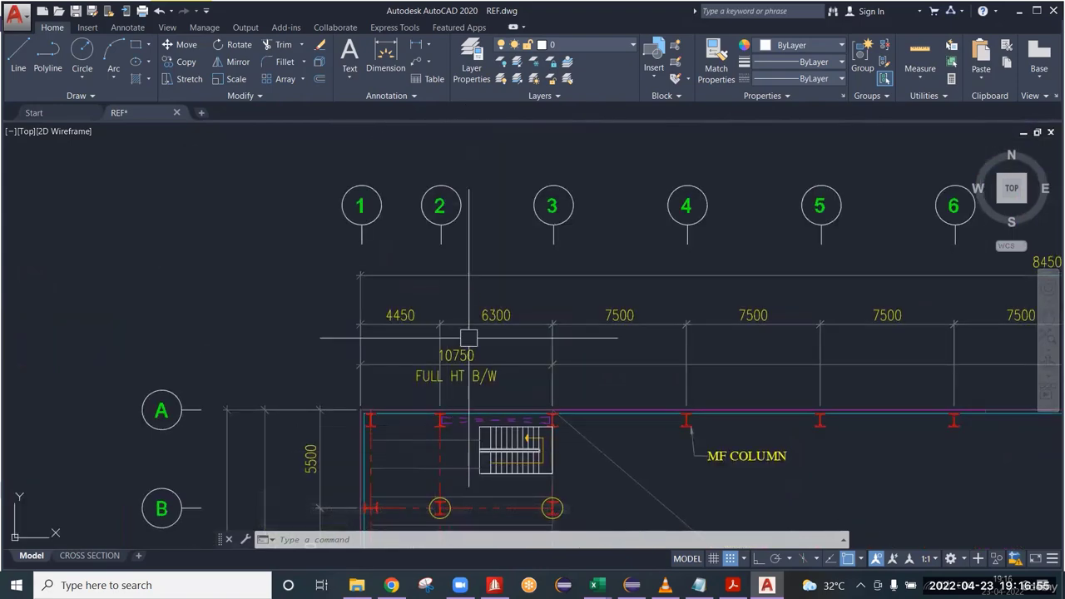
pyautogui.click(413, 161)
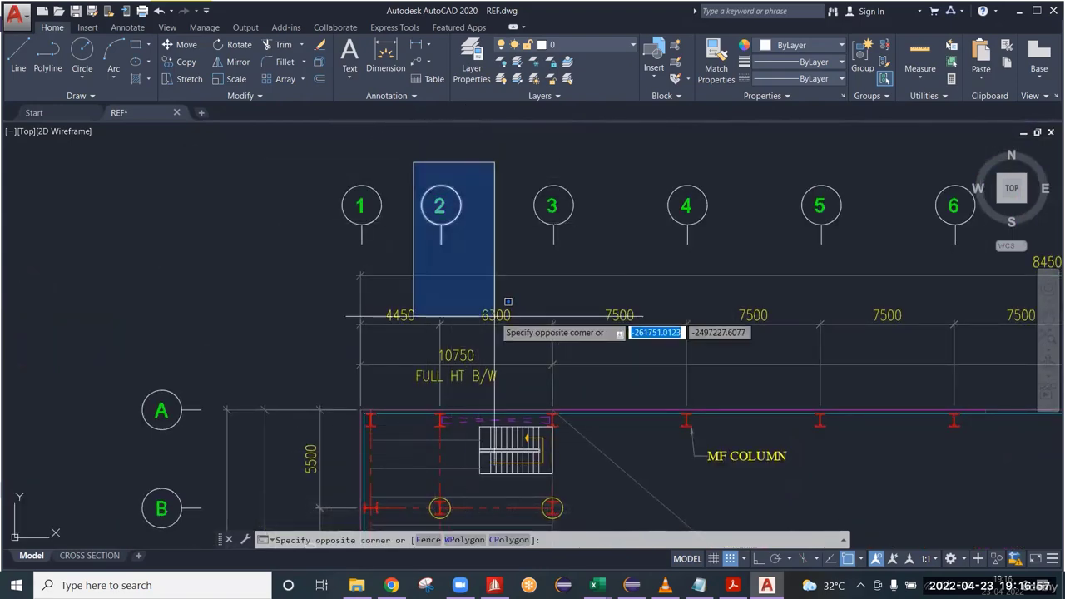
pyautogui.click(464, 260)
pyautogui.press('Escape')
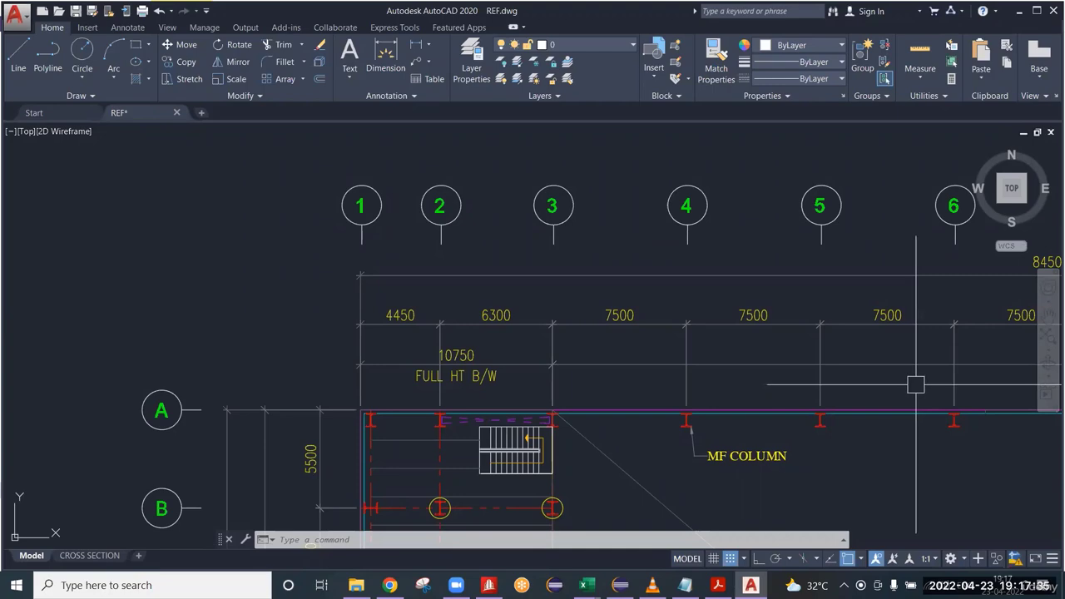
# Check the empty STAAD.Pro model, return to AutoCAD, and examine the mezzanine's row spacings, columns and staircase near grid A.
pyautogui.click(488, 585)
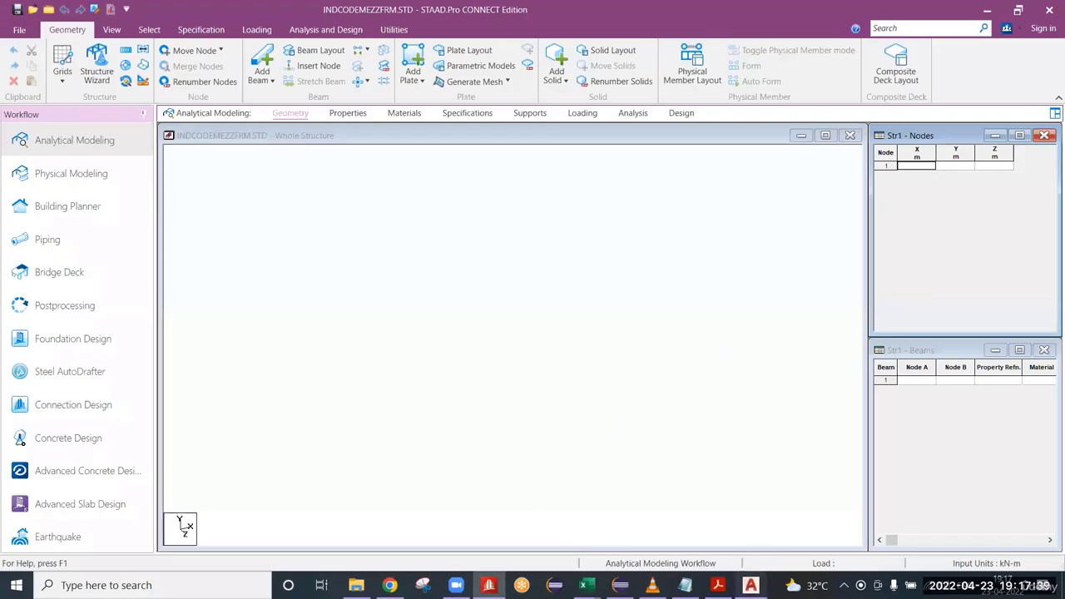
pyautogui.click(489, 587)
pyautogui.scroll(-4, 441, 368)
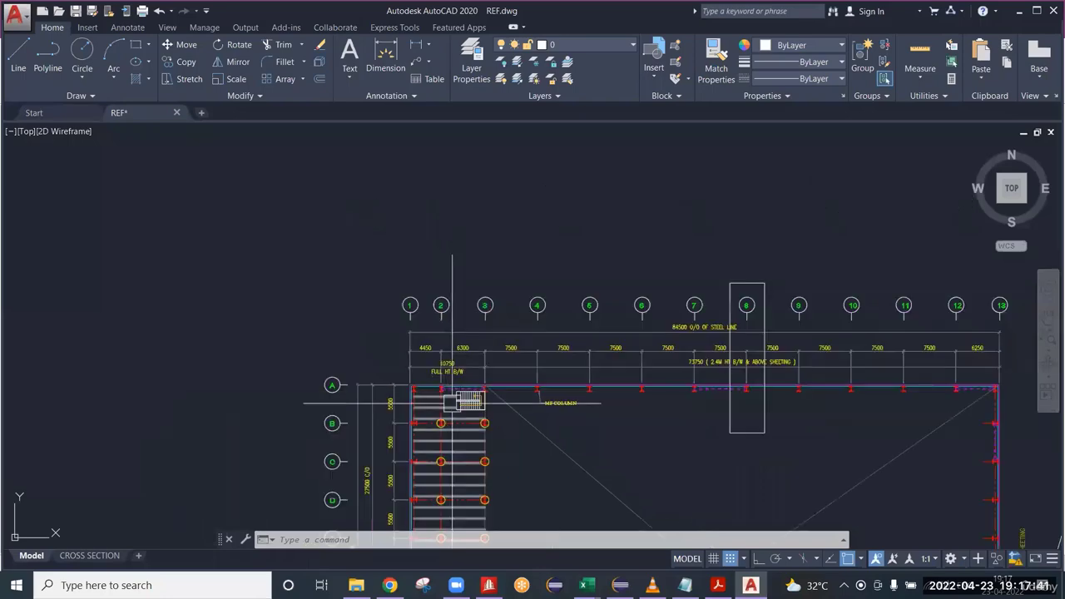
pyautogui.moveTo(466, 194); pyautogui.dragTo(465, 187, button='middle')
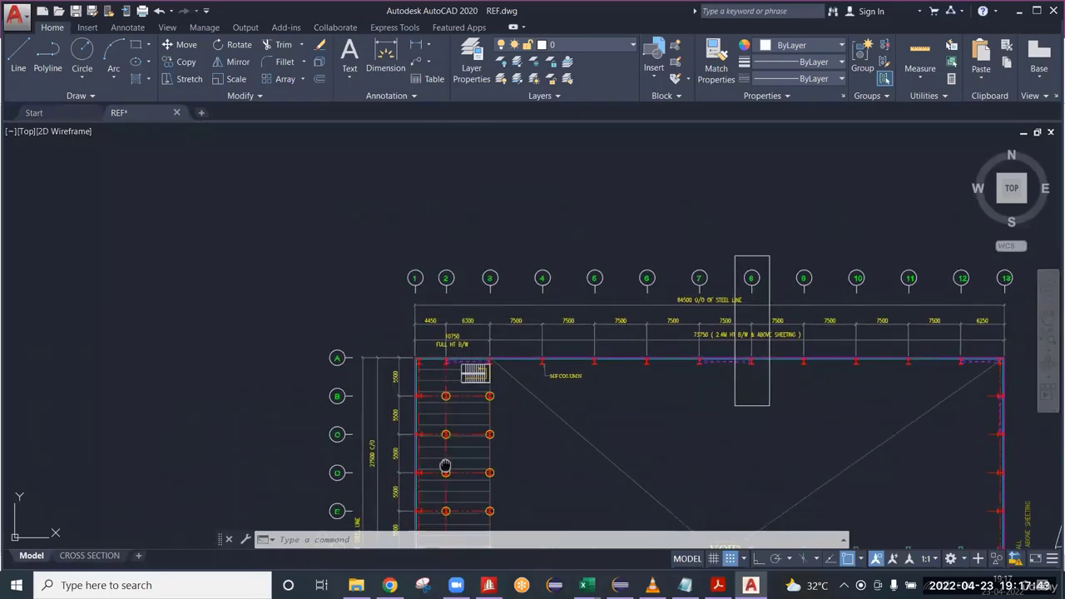
pyautogui.moveTo(445, 466); pyautogui.dragTo(435, 278, button='middle')
pyautogui.scroll(5, 366, 324)
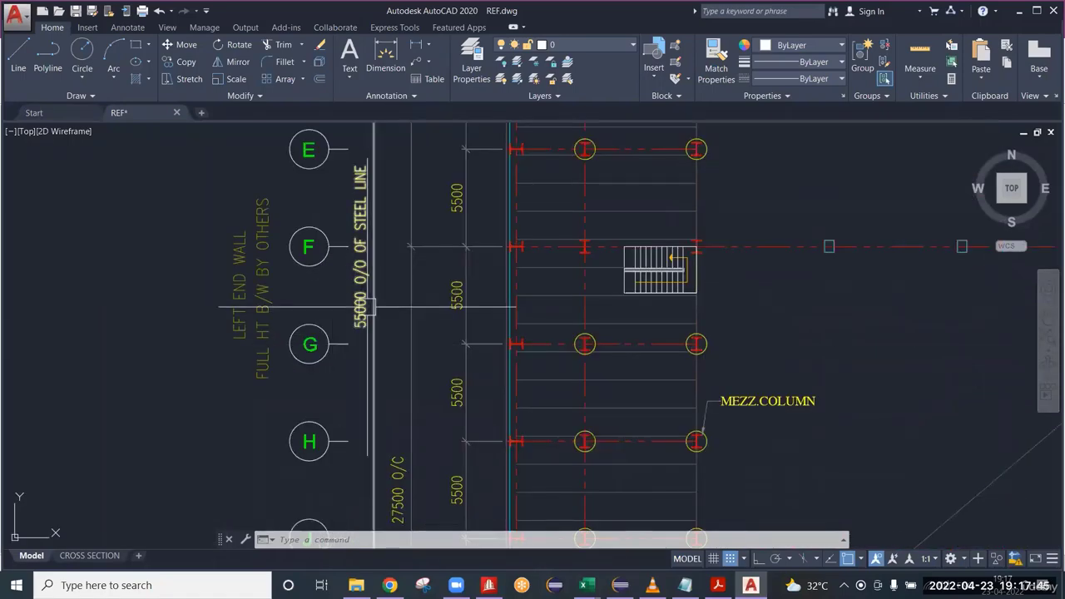
pyautogui.scroll(-4, 371, 323)
pyautogui.moveTo(467, 254); pyautogui.dragTo(468, 394, button='middle')
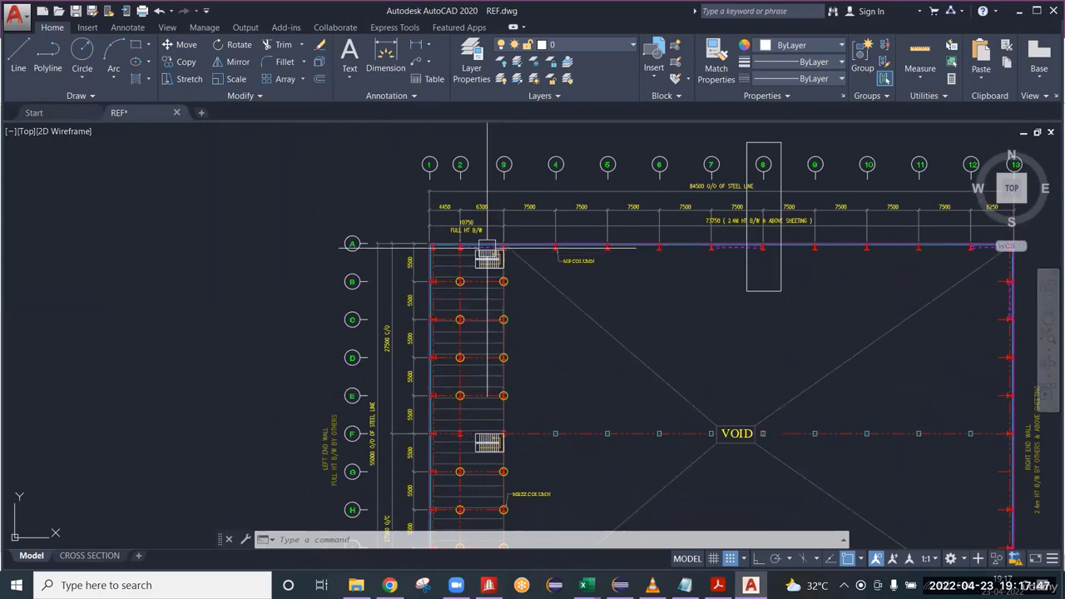
pyautogui.scroll(8, 489, 242)
pyautogui.moveTo(286, 247)
pyautogui.mouseDown(button='middle')
pyautogui.moveTo(352, 274)
pyautogui.moveTo(408, 240)
pyautogui.mouseUp(button='middle')
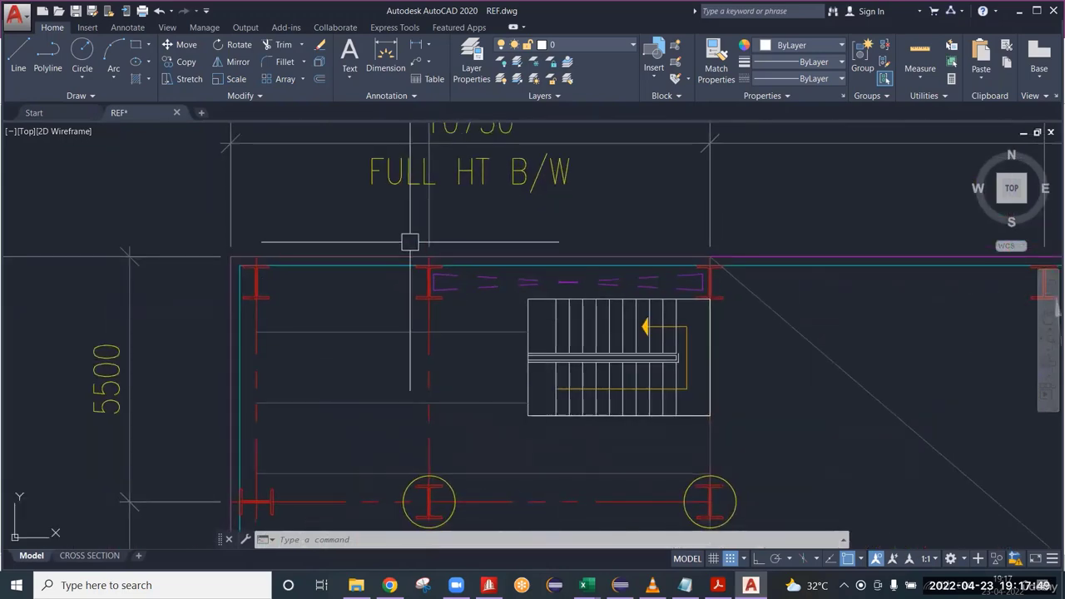
pyautogui.scroll(2, 407, 255)
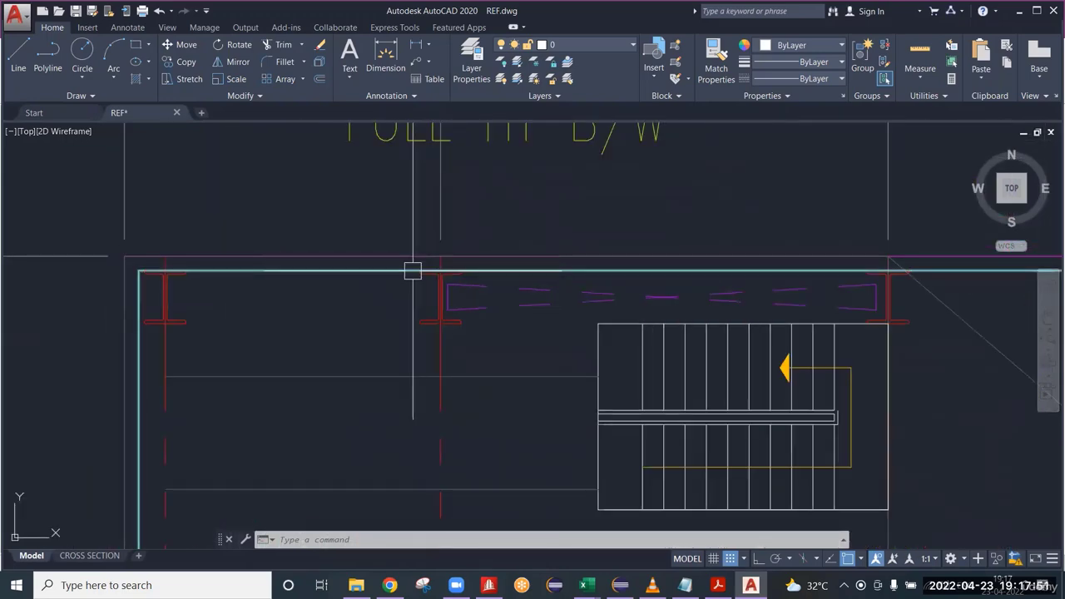
pyautogui.scroll(-5, 441, 271)
pyautogui.moveTo(515, 522); pyautogui.dragTo(596, 239, button='middle')
pyautogui.scroll(-2, 596, 314)
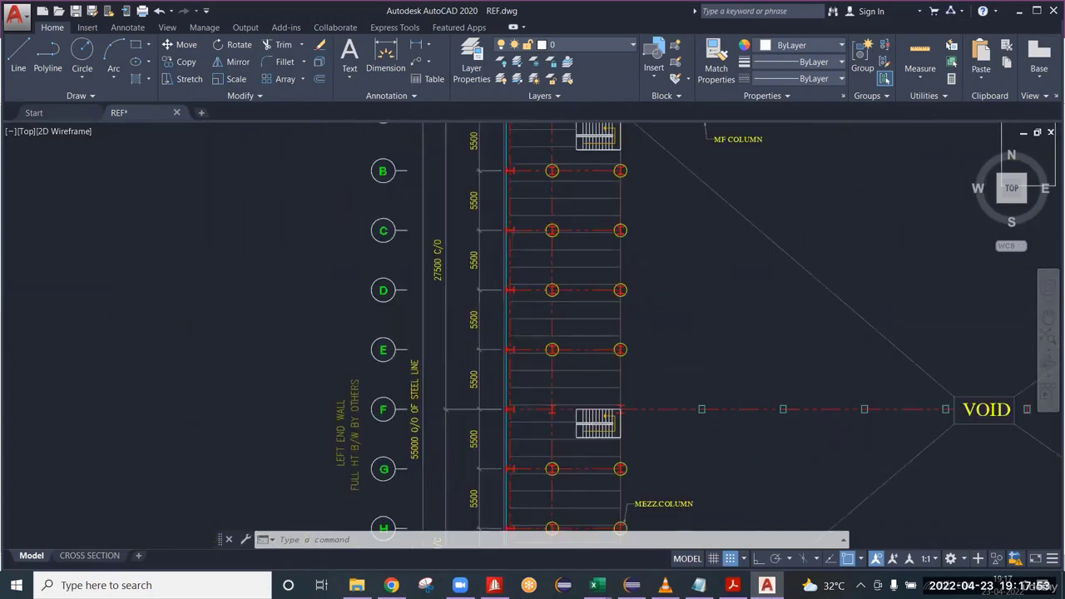
# Examine the mezzanine's grid L end, including its row spacings, the end columns without circles and the staircase.
pyautogui.scroll(-4, 601, 382)
pyautogui.moveTo(593, 396); pyautogui.dragTo(590, 267, button='middle')
pyautogui.scroll(5, 594, 353)
pyautogui.moveTo(502, 485); pyautogui.dragTo(538, 388, button='middle')
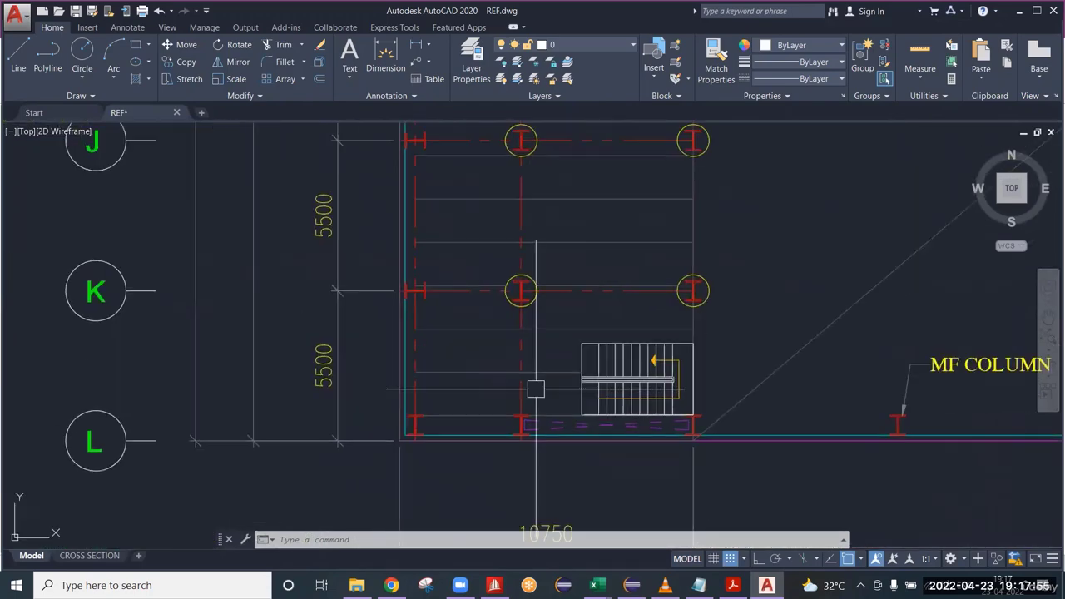
pyautogui.scroll(4, 500, 447)
pyautogui.scroll(-4, 544, 403)
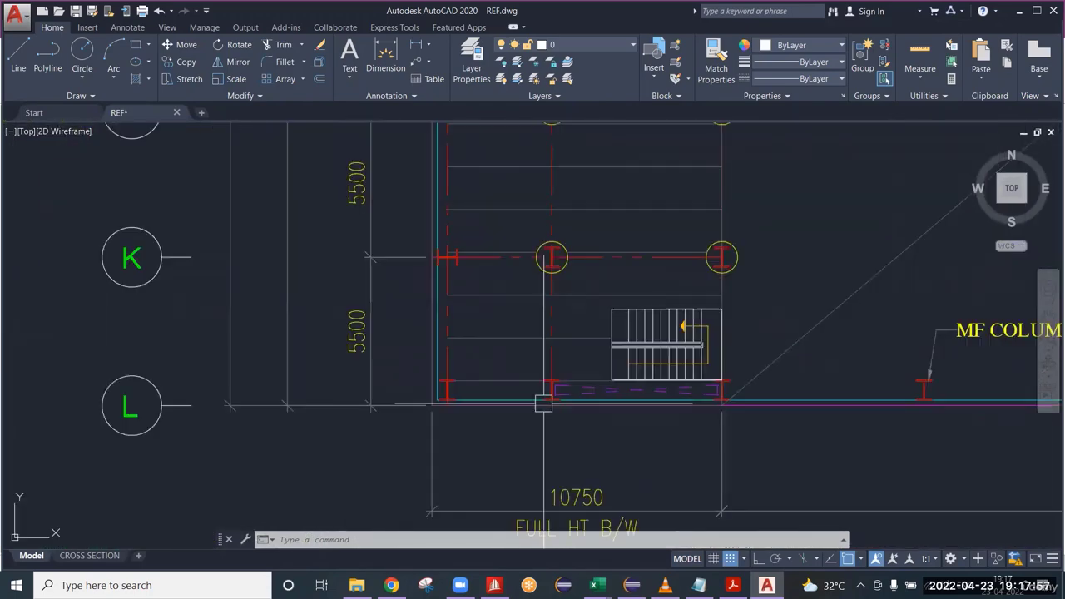
pyautogui.moveTo(469, 151); pyautogui.dragTo(481, 420, button='middle')
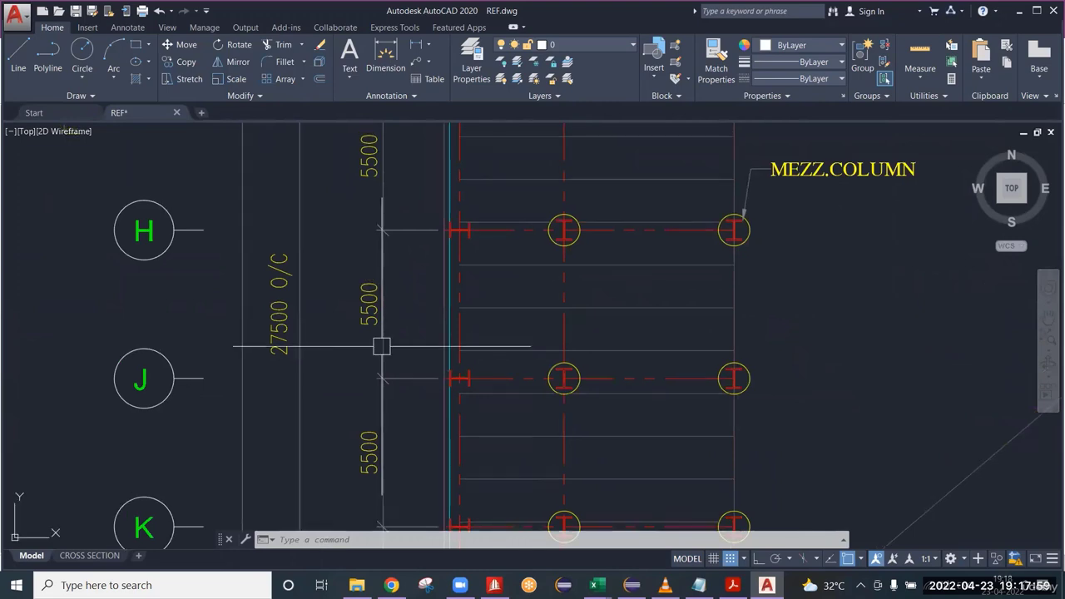
pyautogui.scroll(-4, 381, 347)
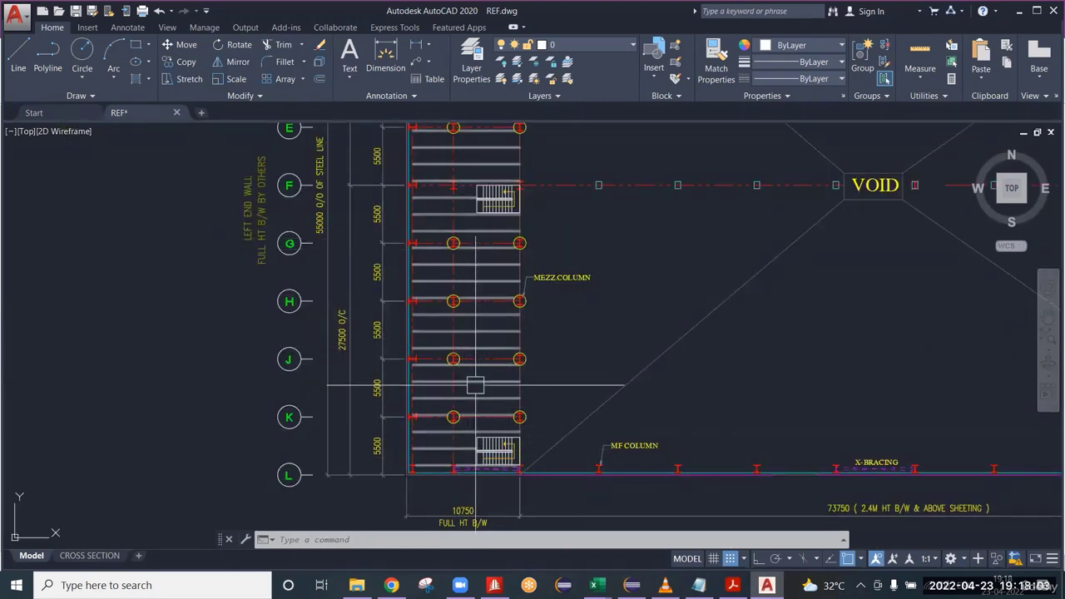
pyautogui.scroll(5, 464, 495)
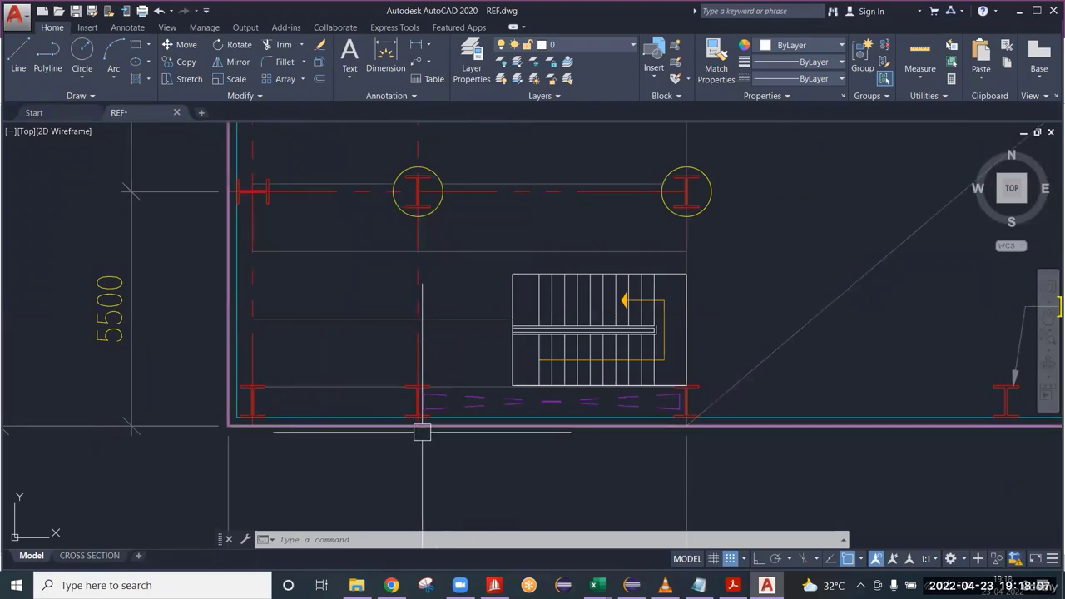
pyautogui.scroll(4, 417, 411)
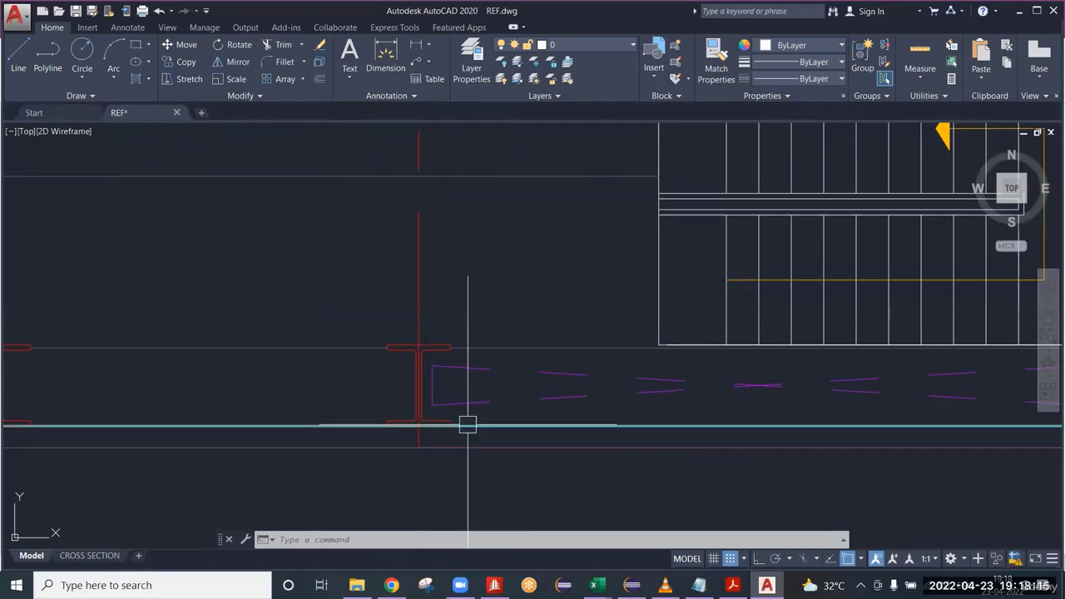
pyautogui.scroll(-2, 466, 426)
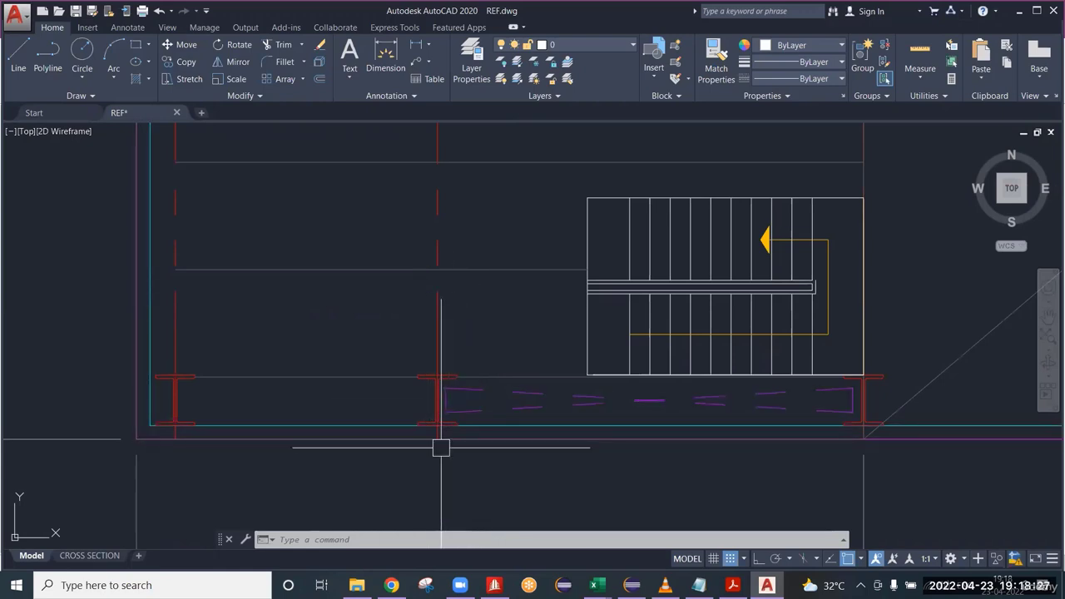
pyautogui.scroll(-5, 441, 433)
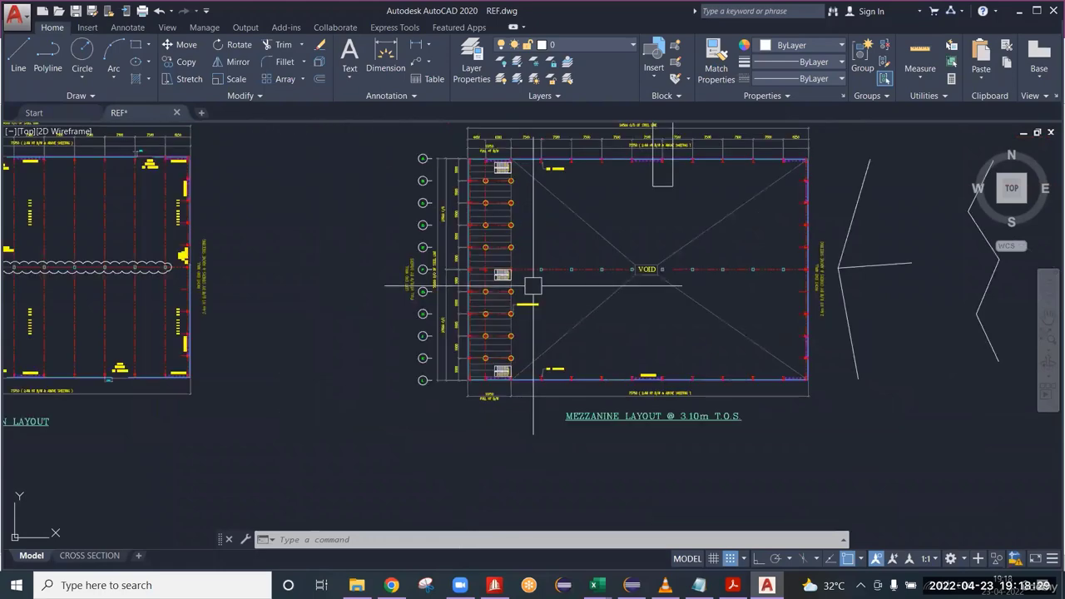
# Examine the columns along grid A between grids 1 and 3, focusing on the grid 2 column's orientation and position against the wall line.
pyautogui.scroll(8, 407, 357)
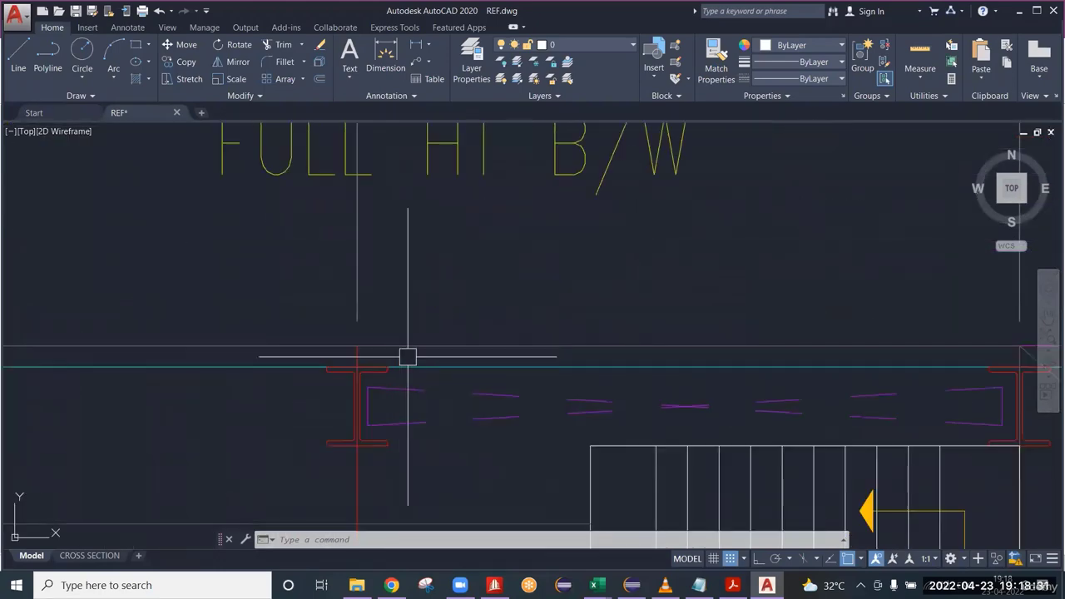
pyautogui.scroll(-6, 371, 392)
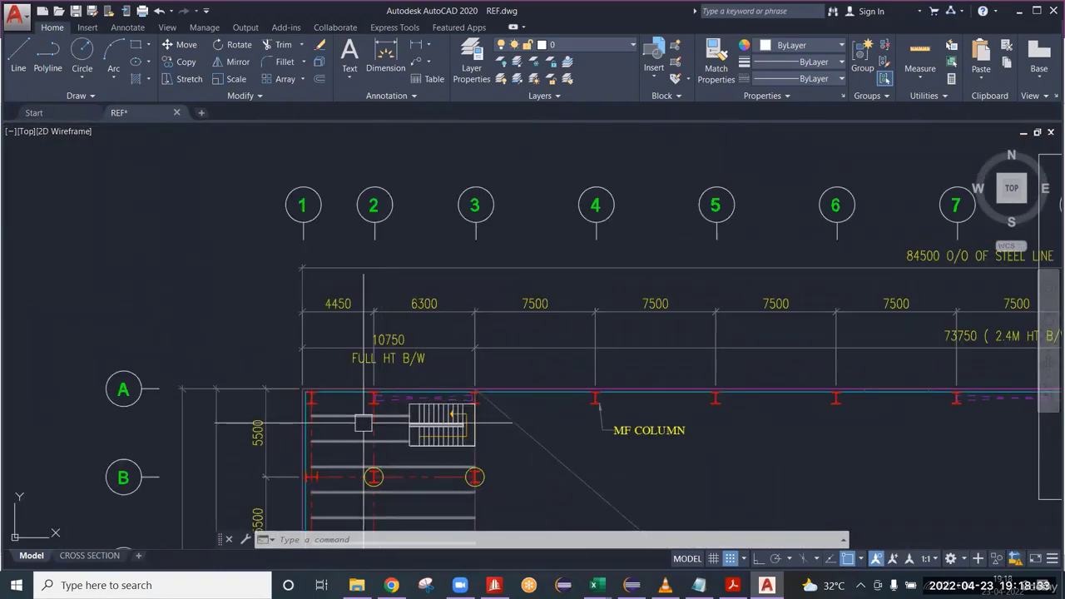
pyautogui.moveTo(371, 463)
pyautogui.mouseDown(button='middle')
pyautogui.moveTo(482, 206)
pyautogui.moveTo(475, 329)
pyautogui.moveTo(551, 200)
pyautogui.moveTo(532, 241)
pyautogui.mouseUp(button='middle')
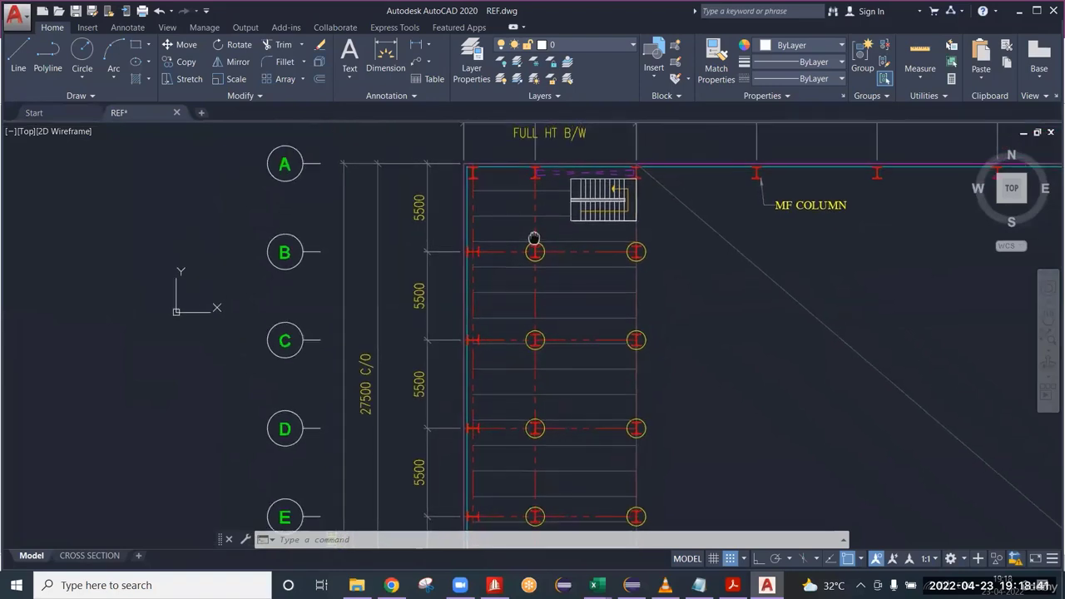
pyautogui.scroll(5, 535, 183)
pyautogui.moveTo(541, 186); pyautogui.dragTo(502, 325, button='middle')
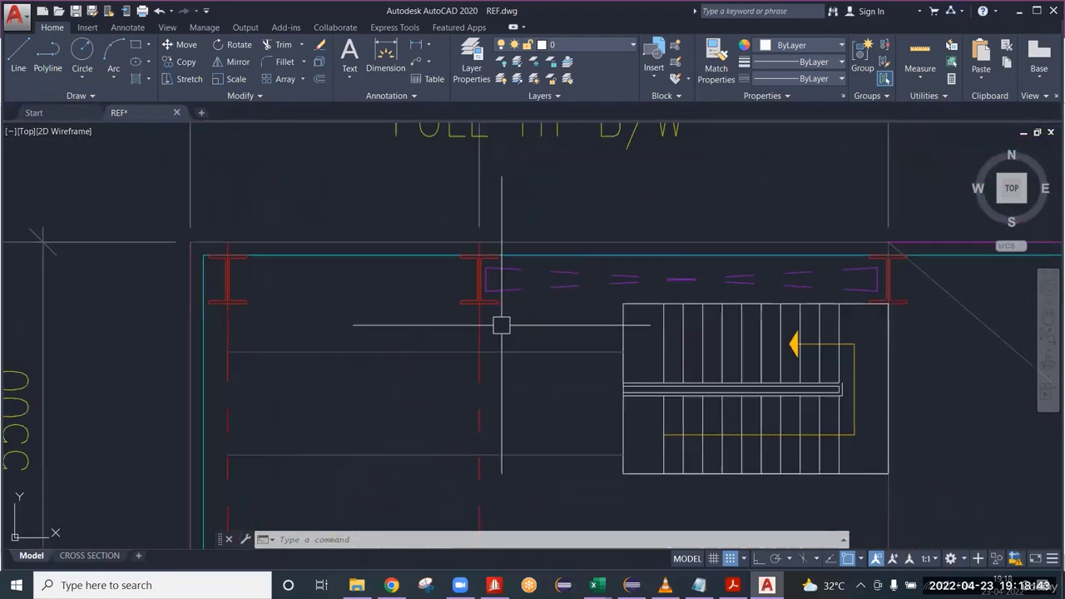
pyautogui.scroll(3, 501, 288)
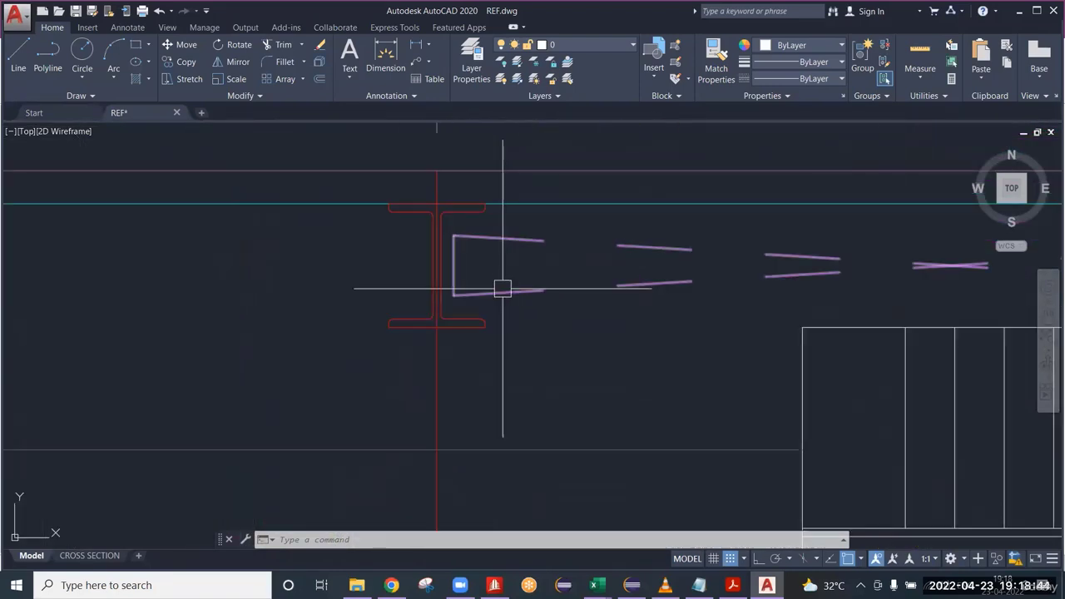
pyautogui.click(371, 188)
pyautogui.click(548, 366)
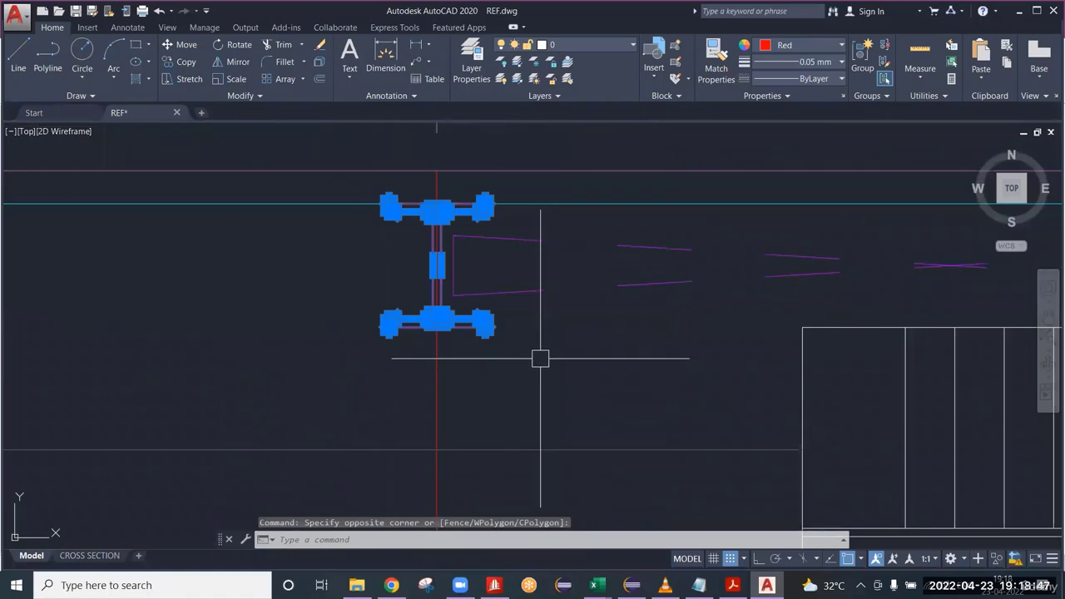
pyautogui.press('Escape')
pyautogui.scroll(-2, 469, 287)
pyautogui.scroll(-2, 468, 281)
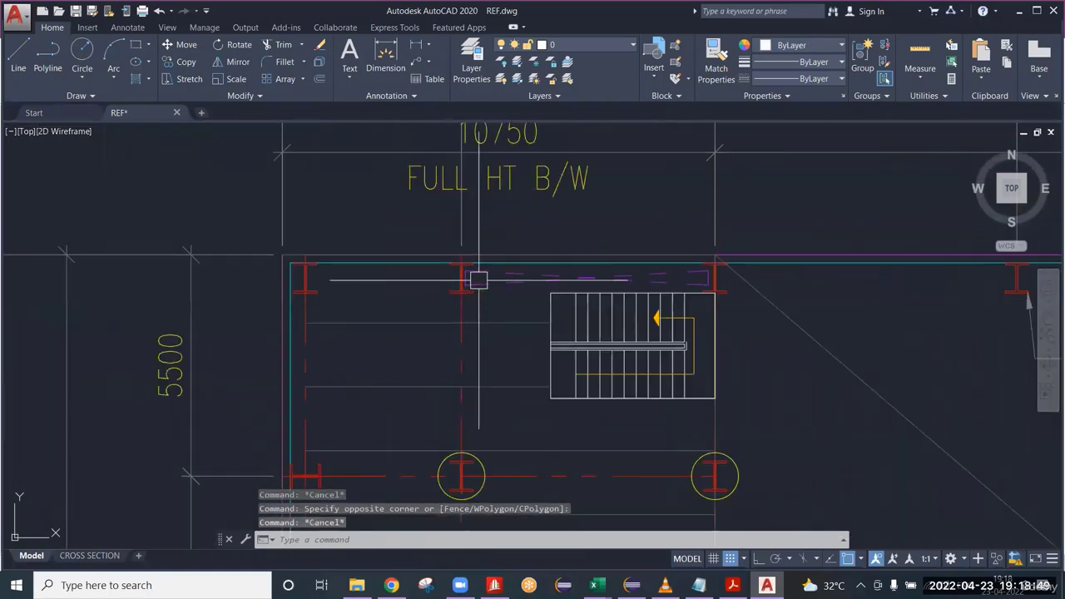
pyautogui.scroll(4, 473, 280)
pyautogui.click(357, 279)
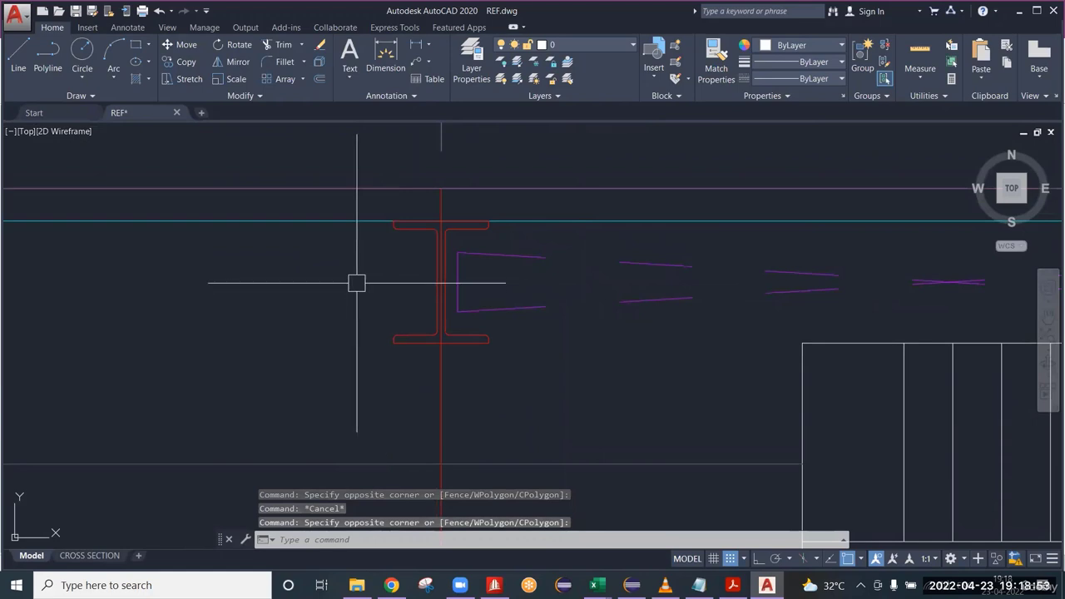
pyautogui.scroll(-3, 497, 278)
pyautogui.moveTo(512, 270); pyautogui.dragTo(482, 328, button='middle')
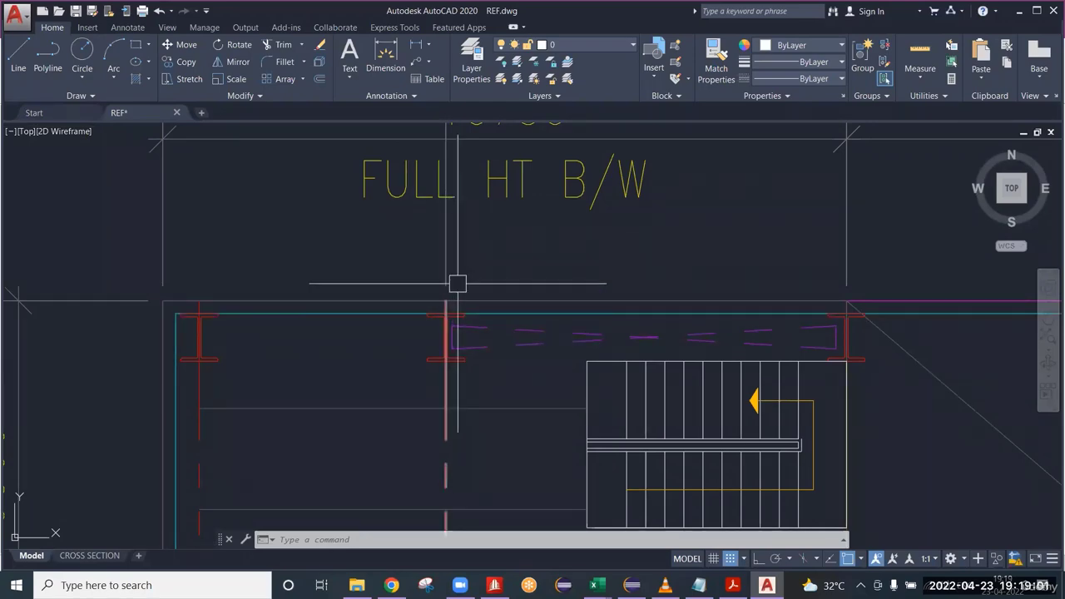
# Examine the row spacings and overall out-to-out steel line dimension across grids A to L, and review the full mezzanine layout.
pyautogui.scroll(-3, 457, 284)
pyautogui.scroll(-3, 494, 349)
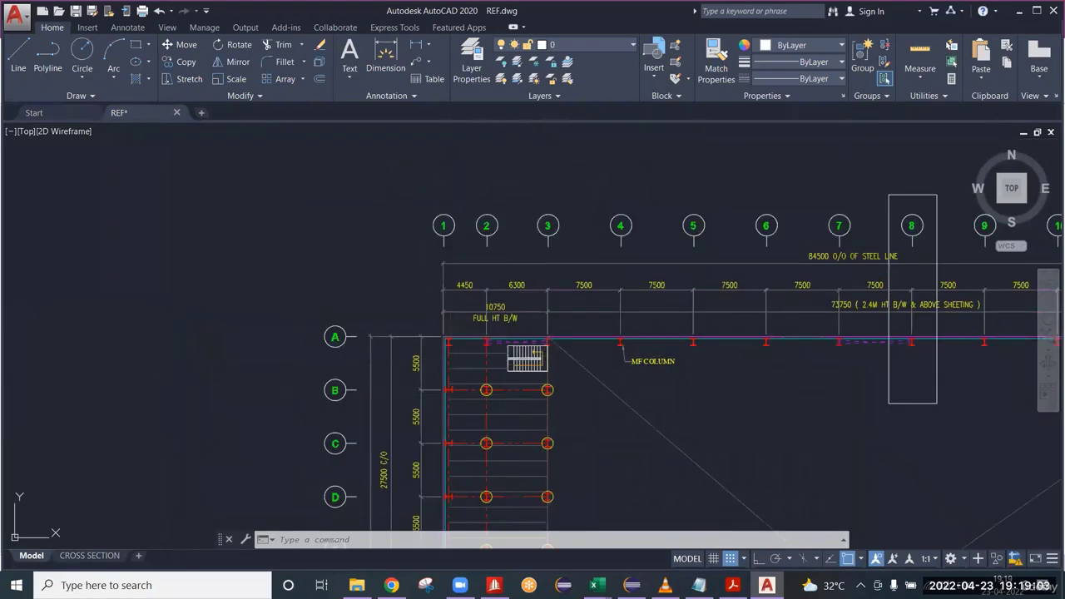
pyautogui.scroll(5, 533, 358)
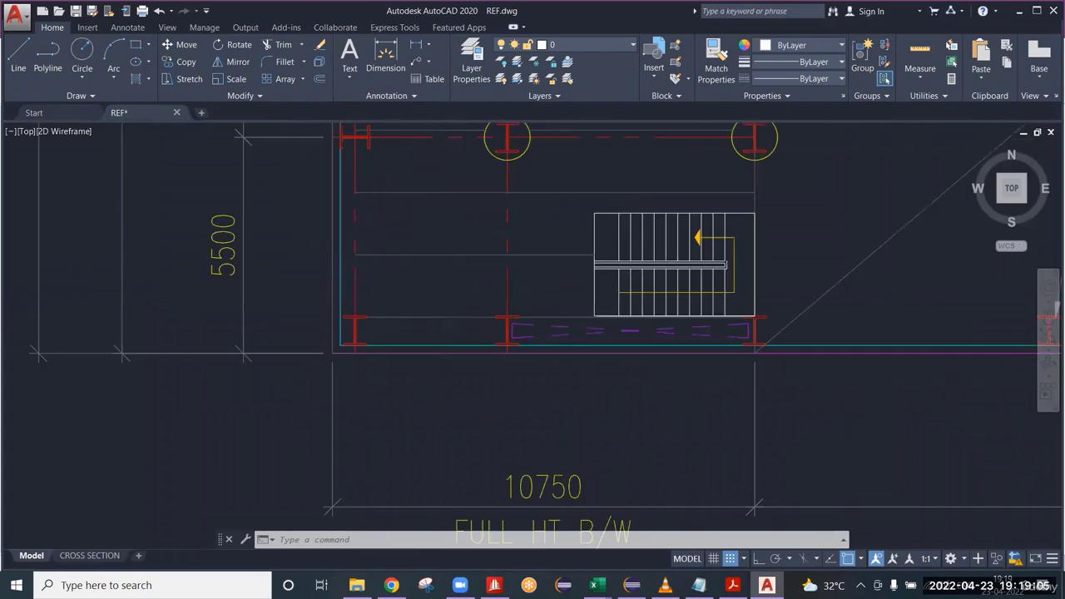
pyautogui.scroll(-6, 538, 305)
pyautogui.moveTo(541, 302); pyautogui.dragTo(523, 489, button='middle')
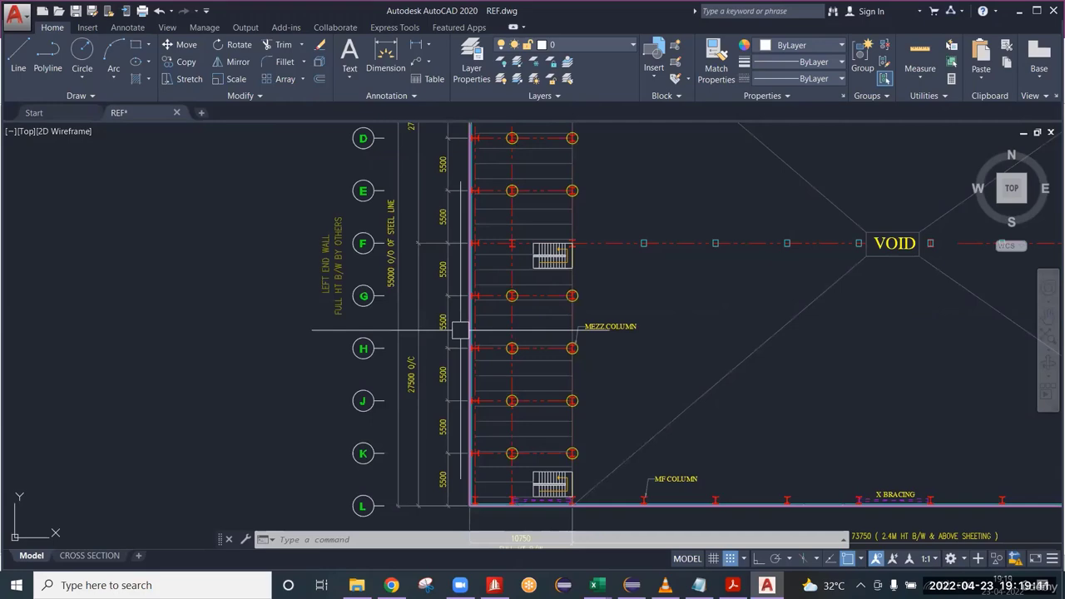
pyautogui.scroll(6, 397, 293)
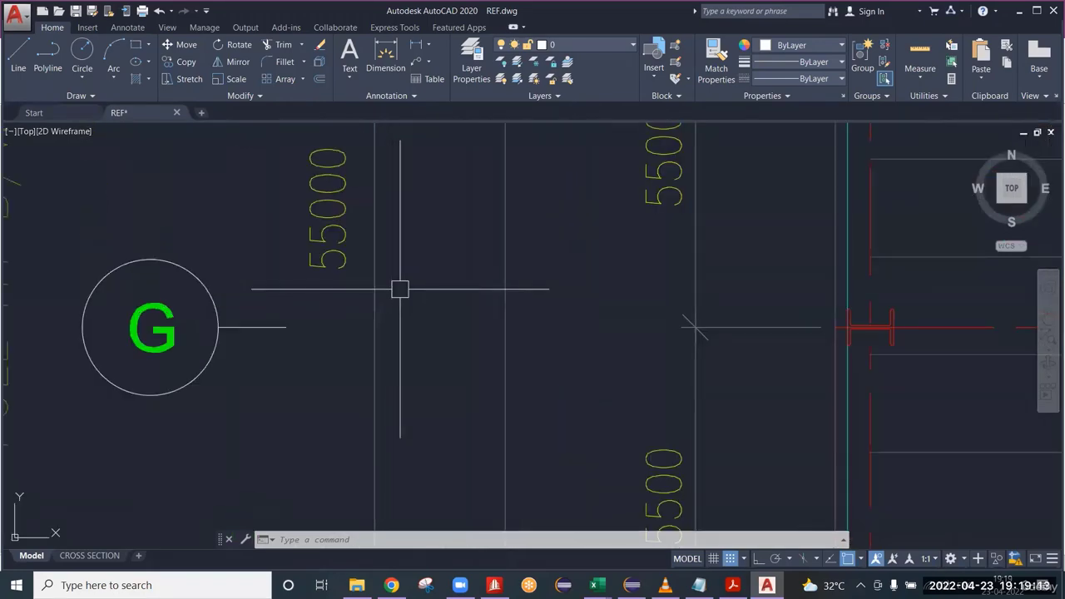
pyautogui.scroll(-6, 376, 256)
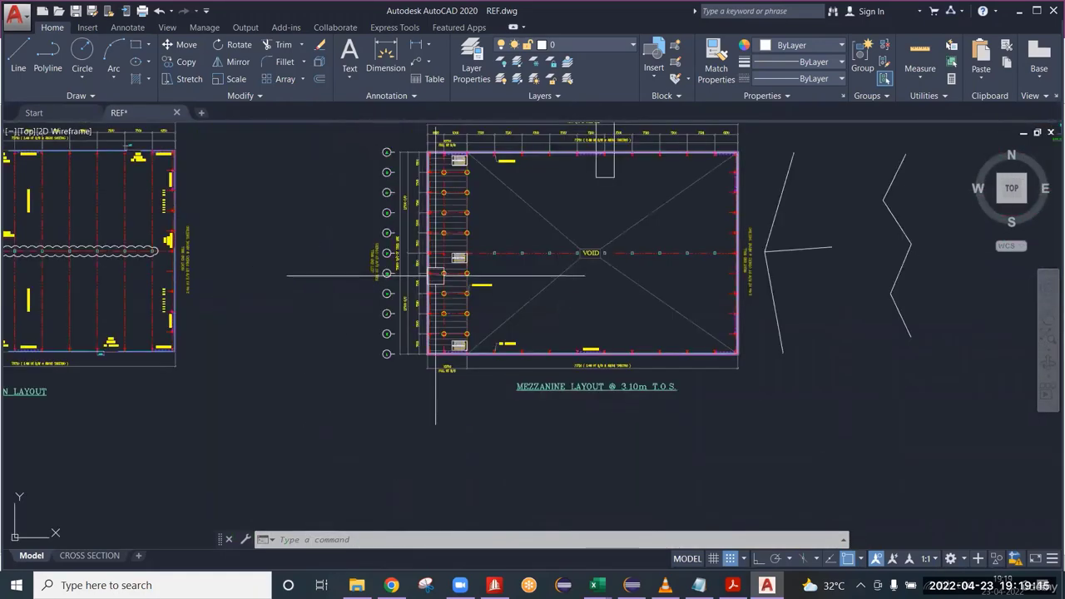
pyautogui.scroll(5, 459, 208)
pyautogui.scroll(-8, 494, 259)
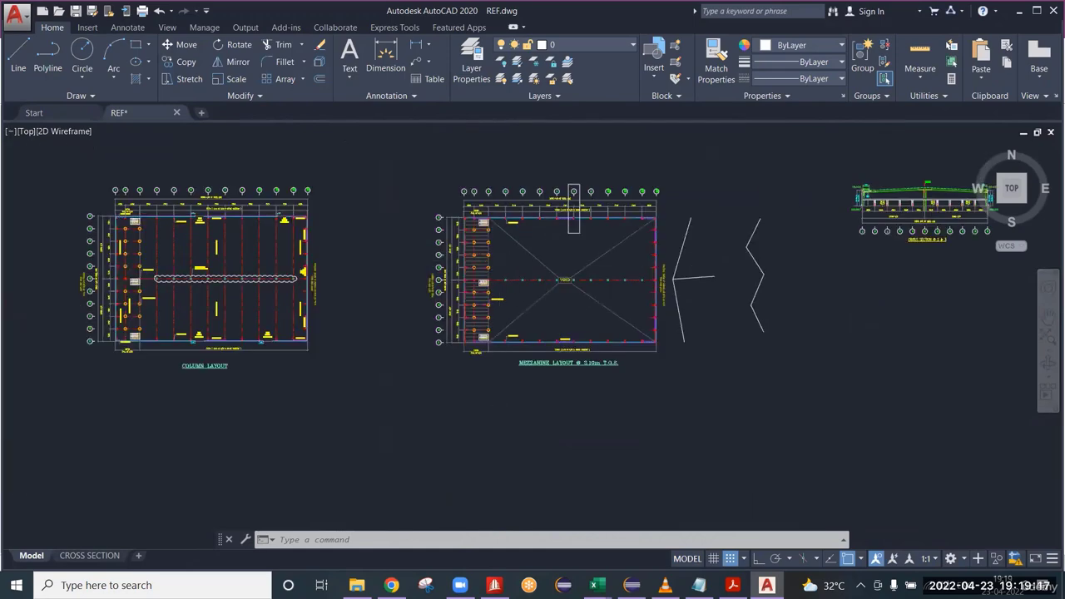
pyautogui.scroll(4, 483, 252)
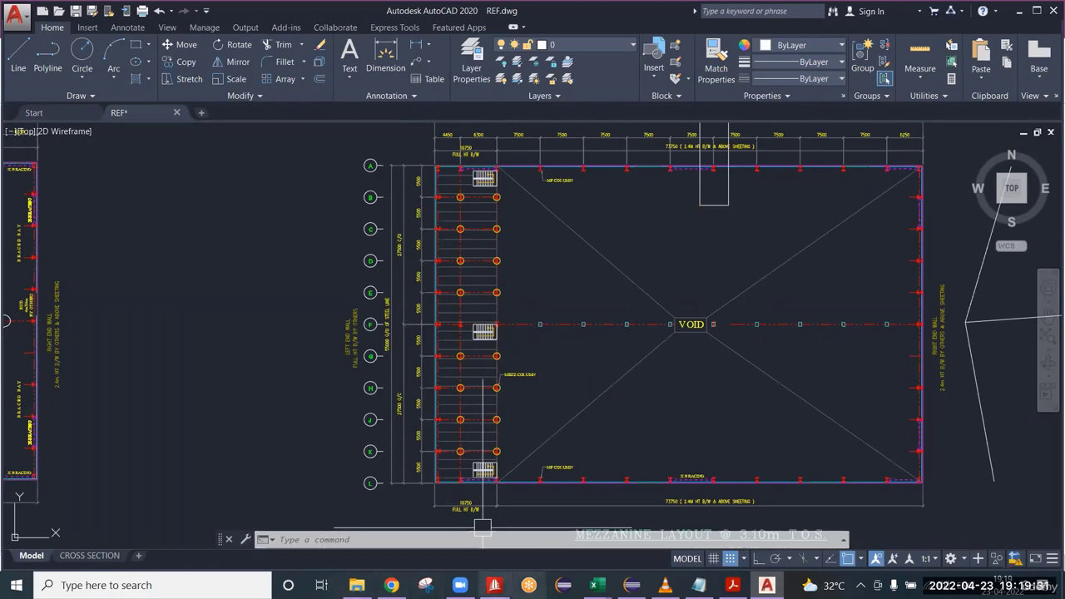
# Switch to STAAD.Pro and add the first node at the origin, with X, Y and Z at 0.
pyautogui.click(495, 585)
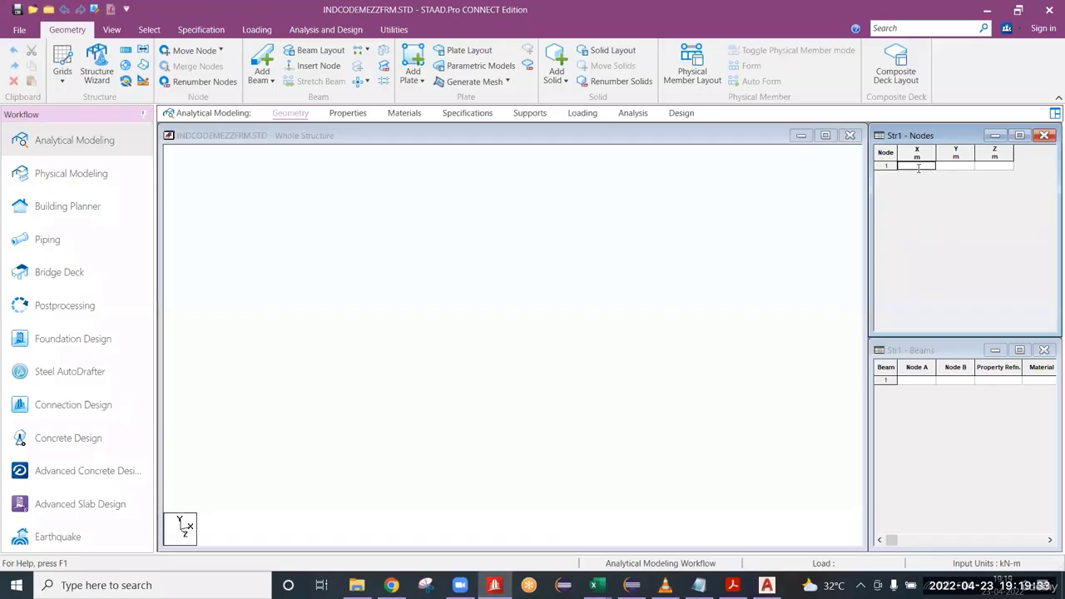
pyautogui.press('Return')
pyautogui.press('Return')
pyautogui.click(409, 260)
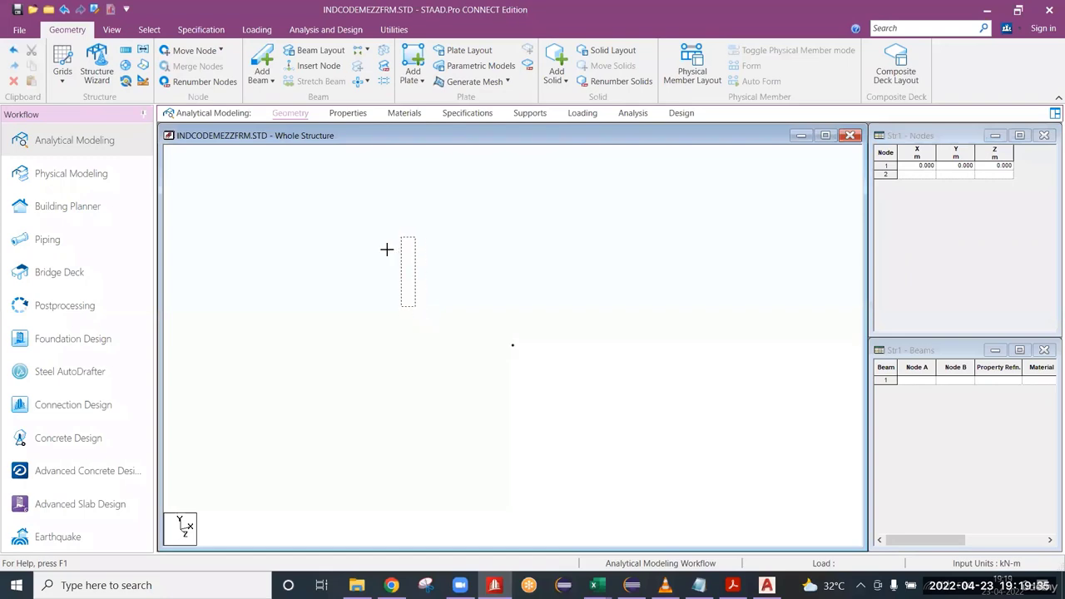
# Copy the origin node 54.3 m along X with Y and Z offsets of 0, and select each of the two end nodes.
pyautogui.rightClick(400, 274)
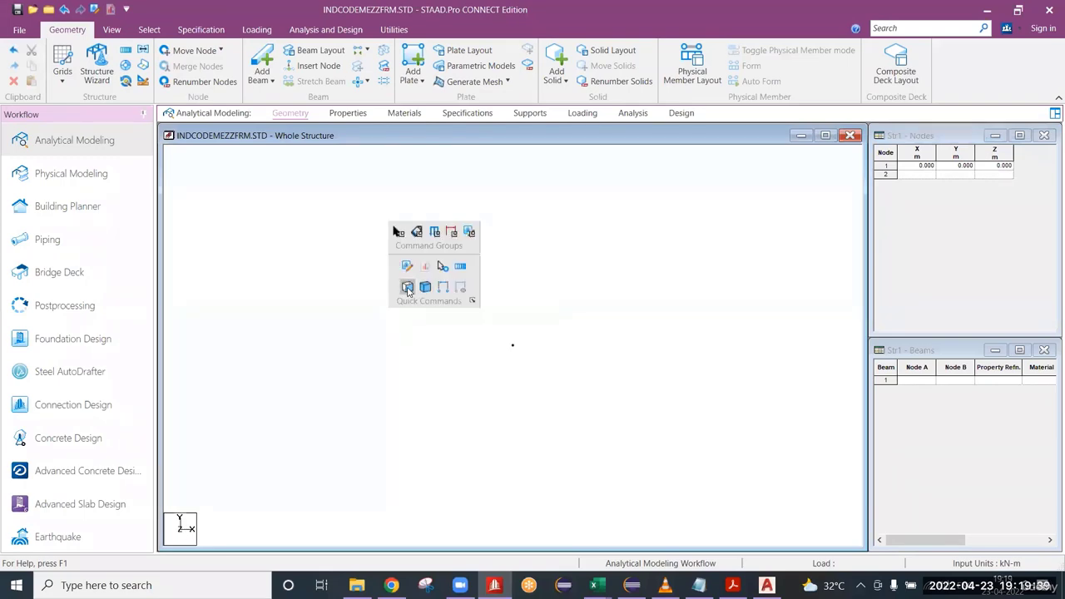
pyautogui.click(442, 266)
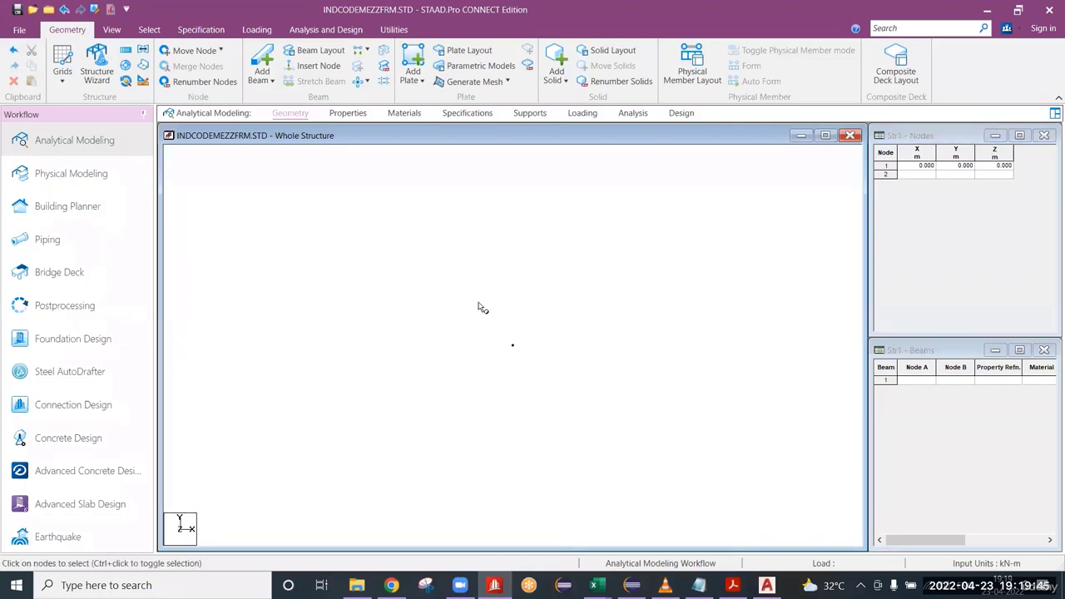
pyautogui.moveTo(478, 302); pyautogui.dragTo(567, 442)
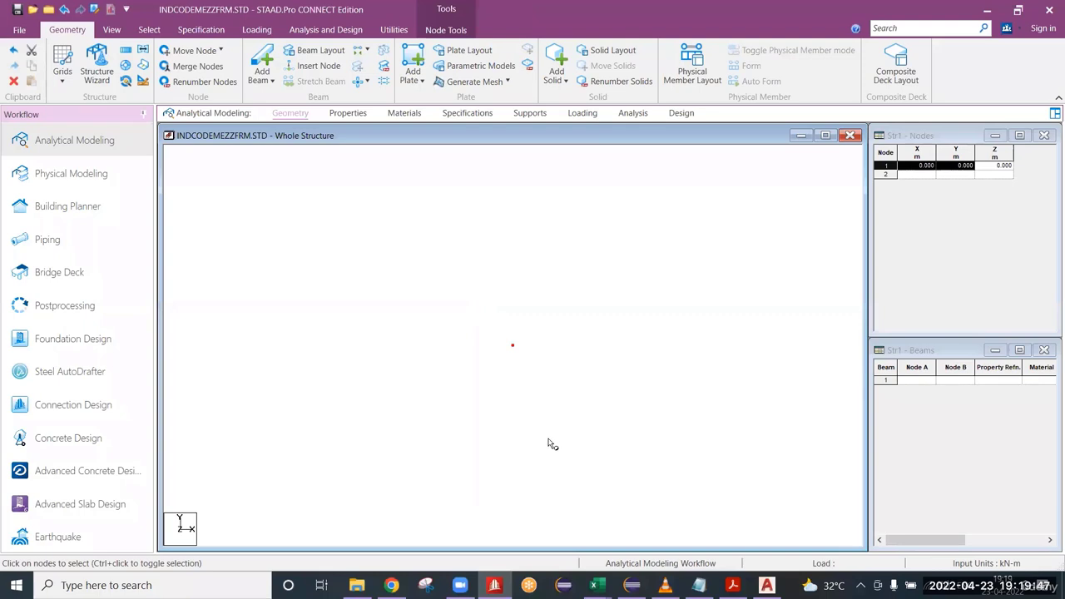
pyautogui.hotkey('ctrl', 'v')
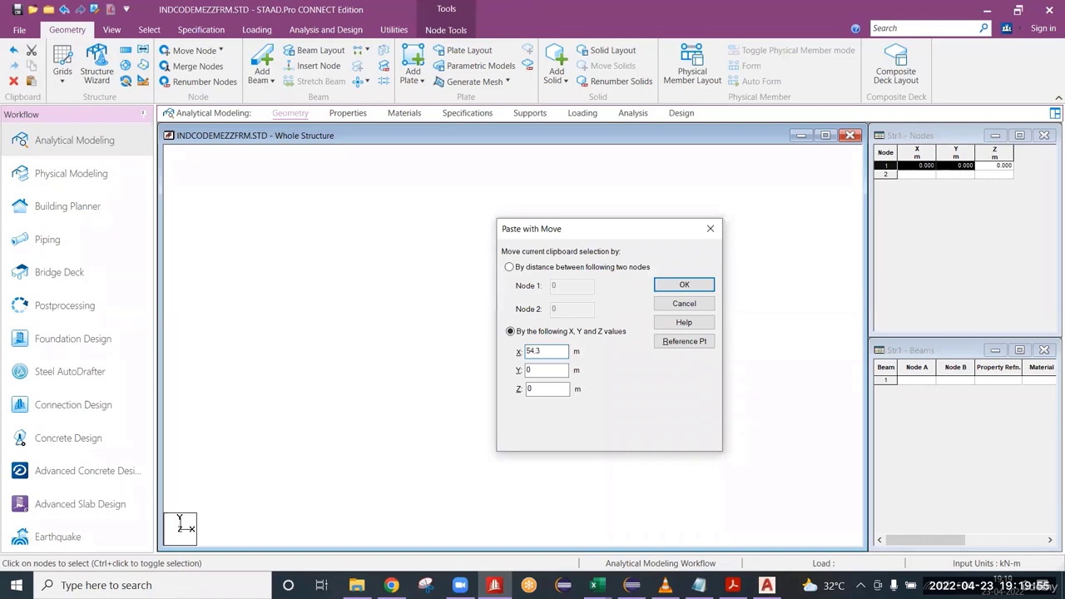
pyautogui.press('Return')
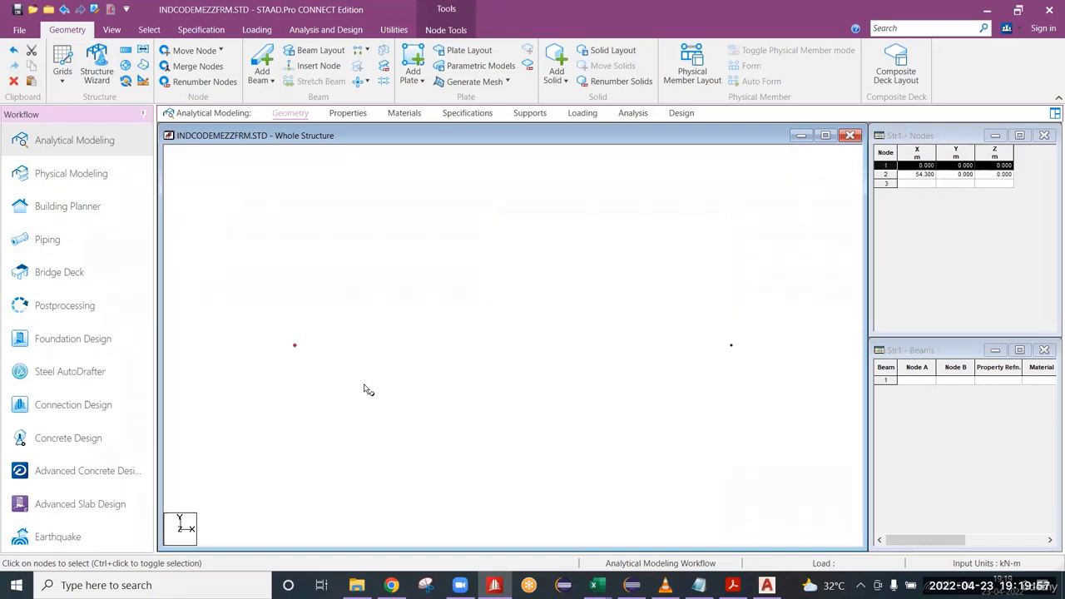
pyautogui.moveTo(280, 314); pyautogui.dragTo(339, 412)
pyautogui.moveTo(658, 314); pyautogui.dragTo(737, 425)
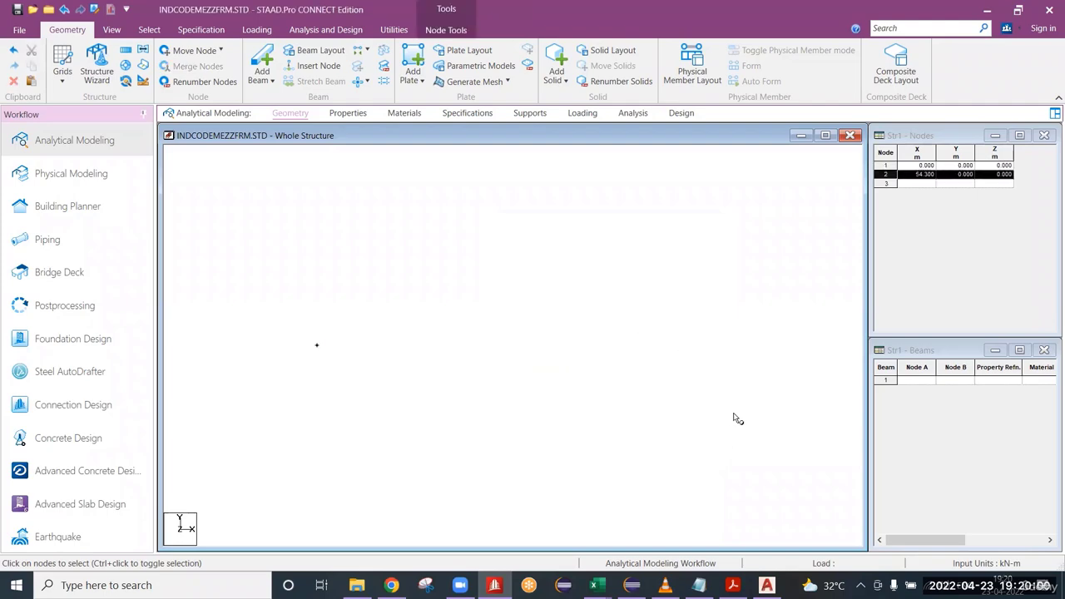
# Switch to REF.dwg in AutoCAD and locate the eave end at grid L in the cross section at grids 2 and 3.
pyautogui.click(732, 585)
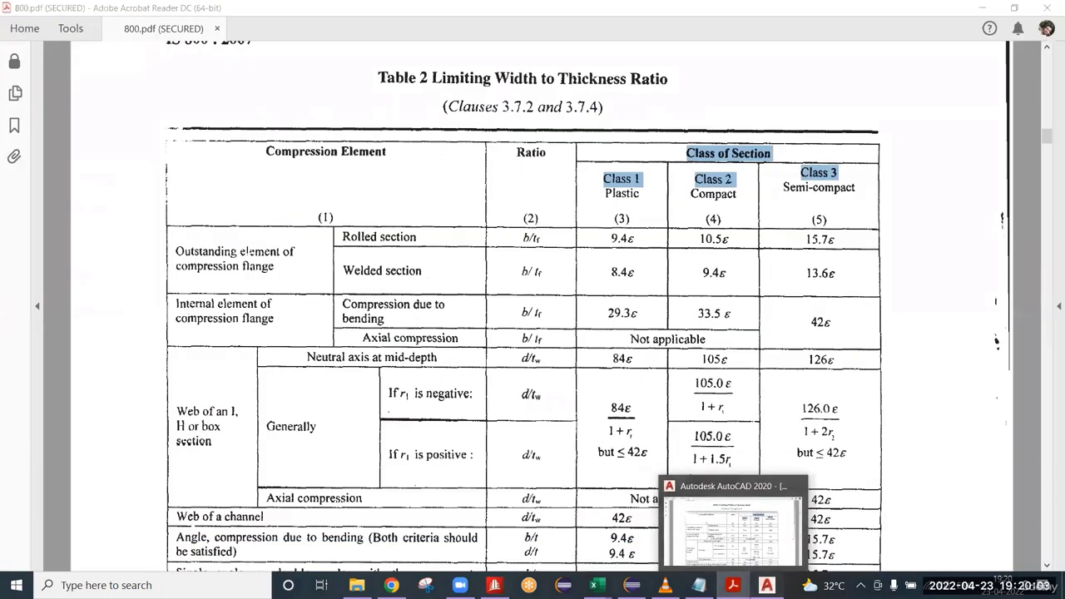
pyautogui.click(766, 585)
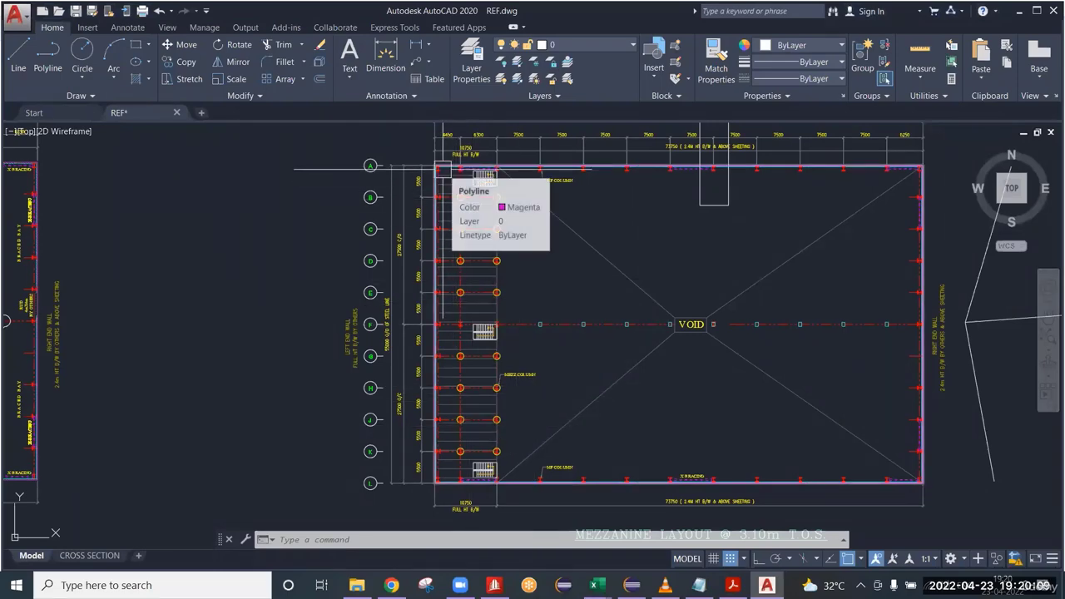
pyautogui.scroll(-4, 444, 172)
pyautogui.scroll(-3, 447, 172)
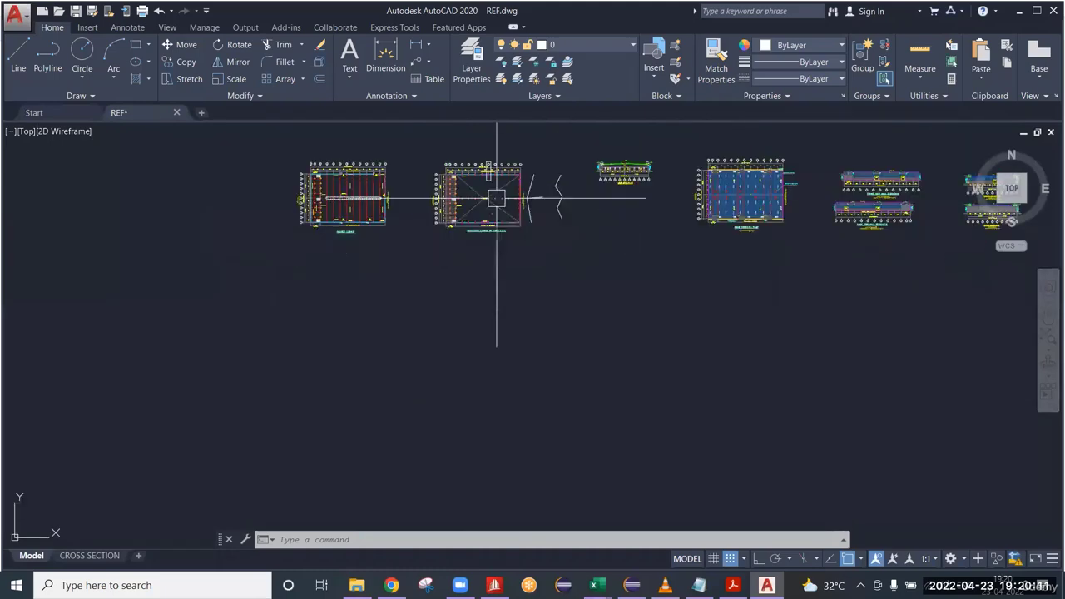
pyautogui.scroll(7, 730, 197)
pyautogui.scroll(6, 461, 219)
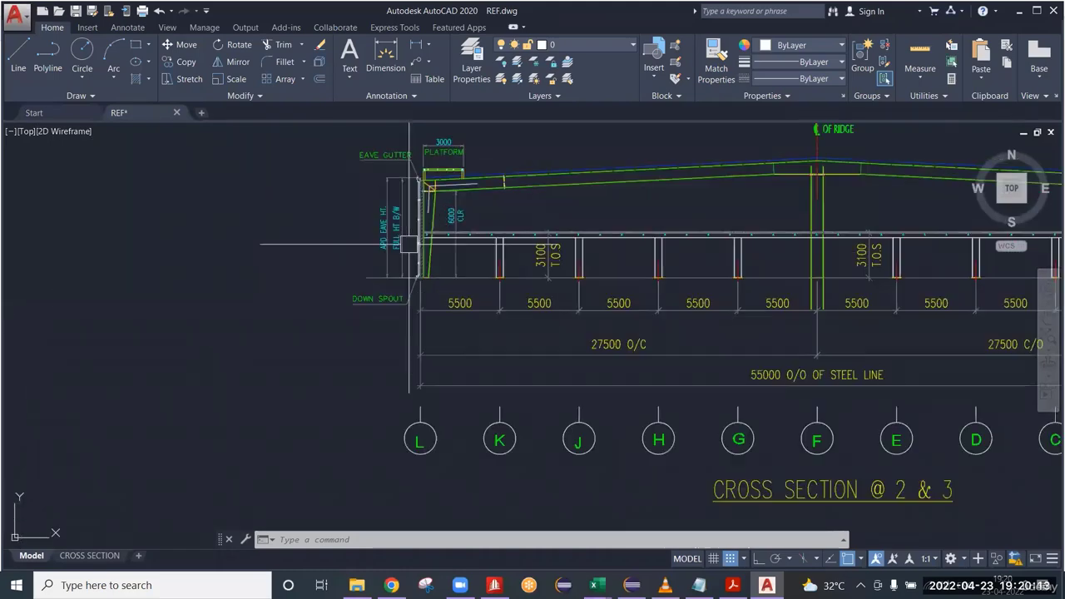
pyautogui.moveTo(419, 244); pyautogui.dragTo(322, 416, button='middle')
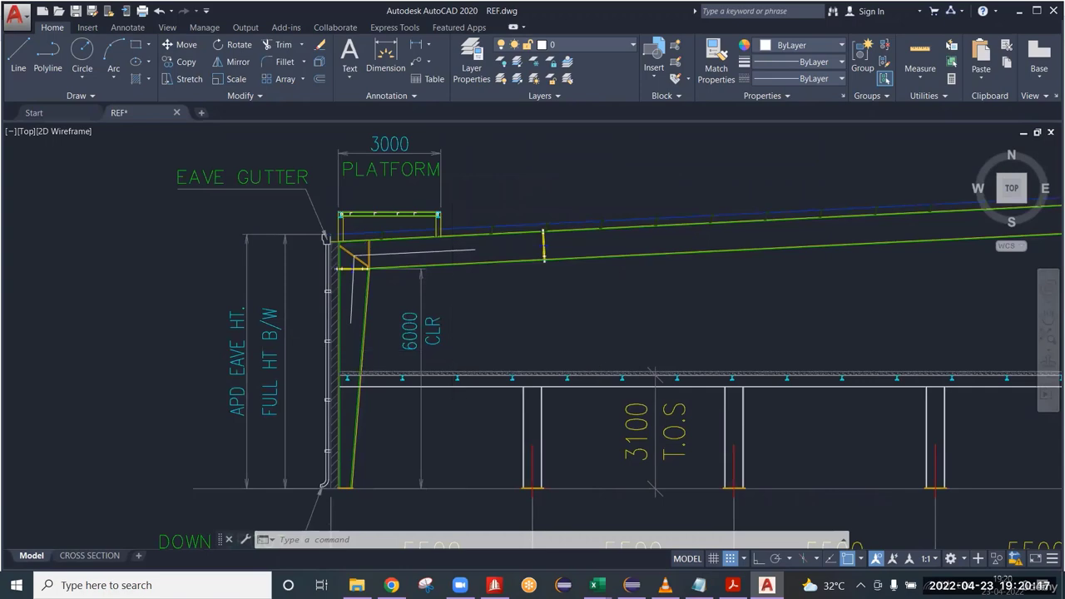
# Examine the mezzanine column spacings and the overall out-to-out steel line dimension across the cross section from grid L to A.
pyautogui.scroll(-5, 557, 366)
pyautogui.scroll(4, 532, 405)
pyautogui.scroll(-2, 551, 378)
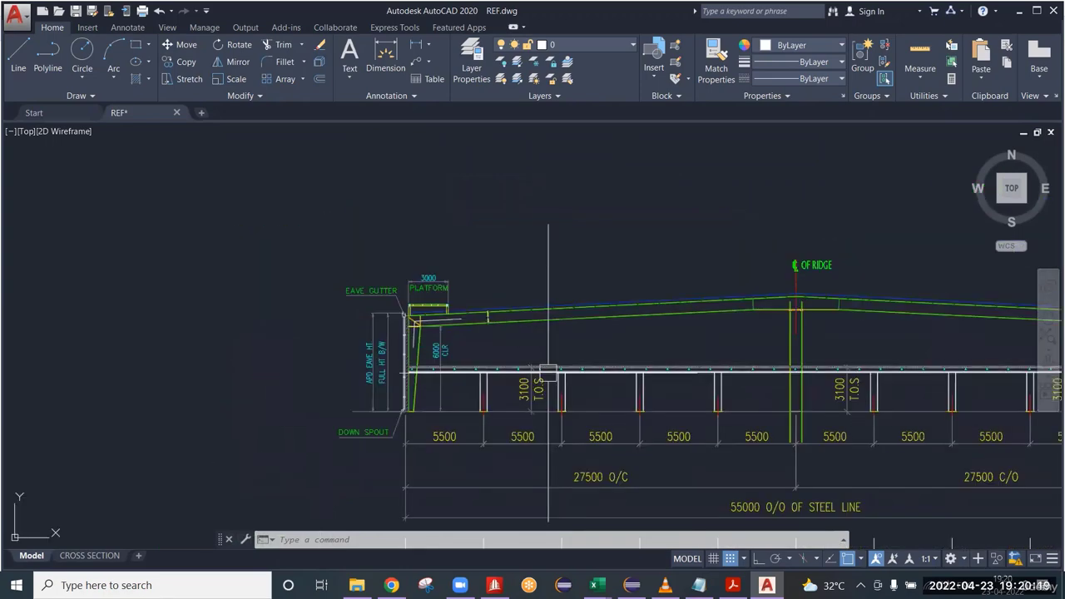
pyautogui.moveTo(536, 373); pyautogui.dragTo(403, 376, button='middle')
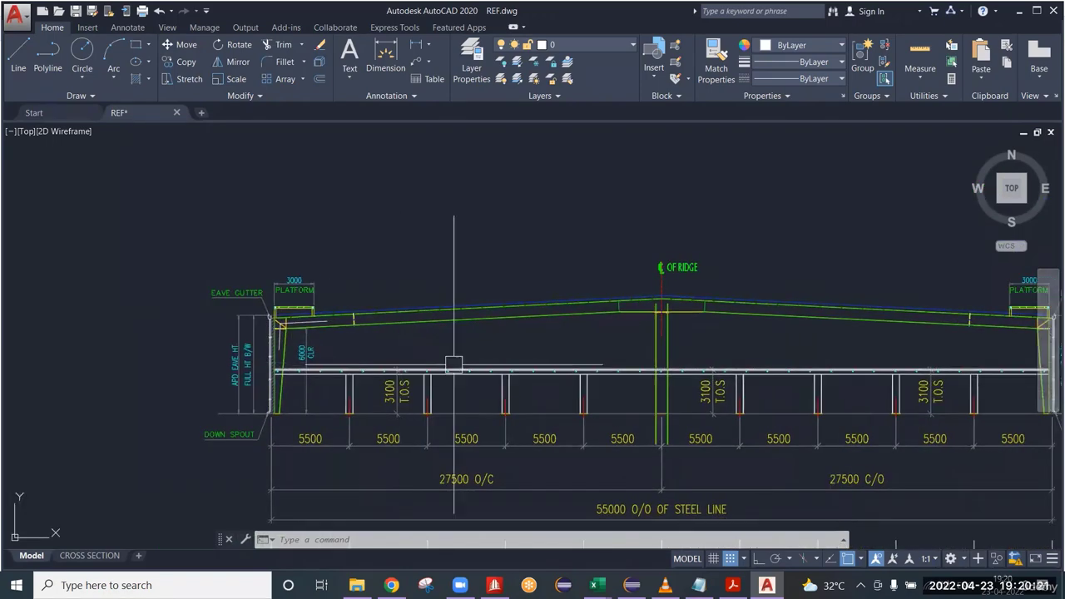
pyautogui.scroll(2, 449, 503)
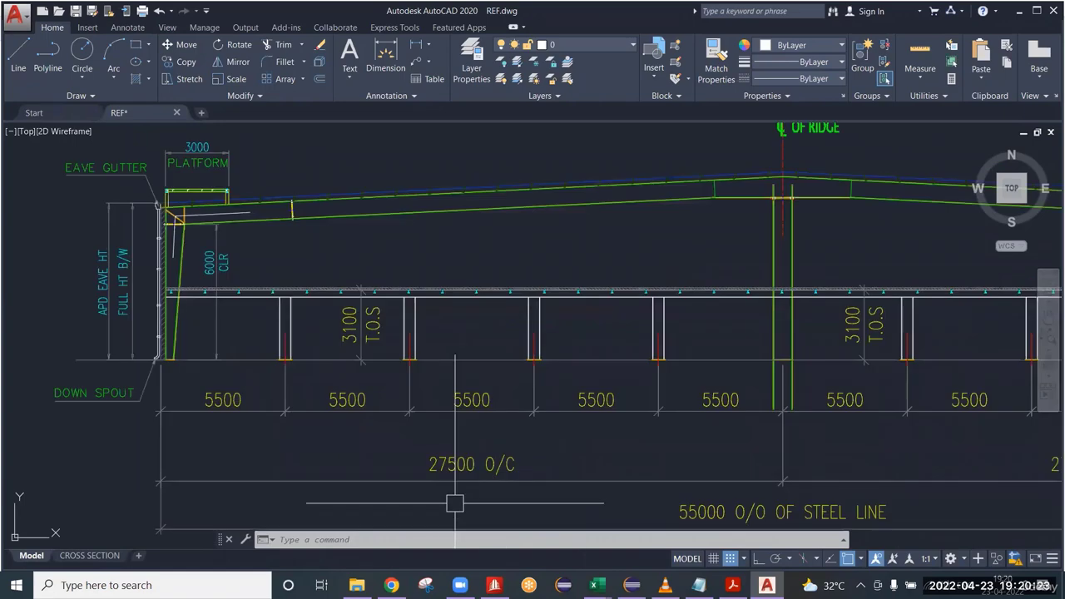
pyautogui.scroll(-2, 533, 458)
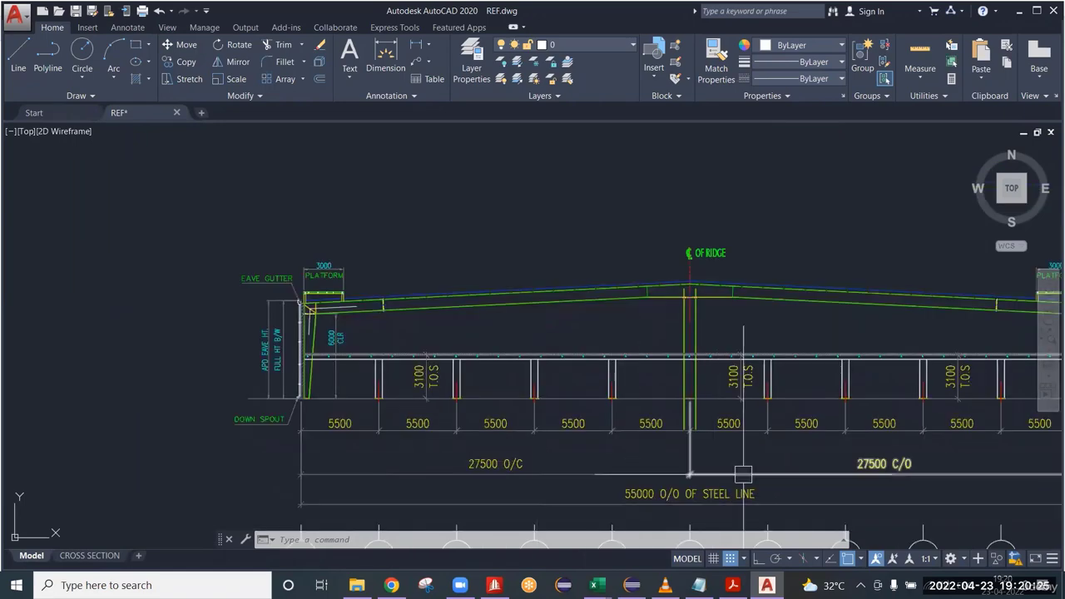
pyautogui.moveTo(743, 474); pyautogui.dragTo(599, 424, button='middle')
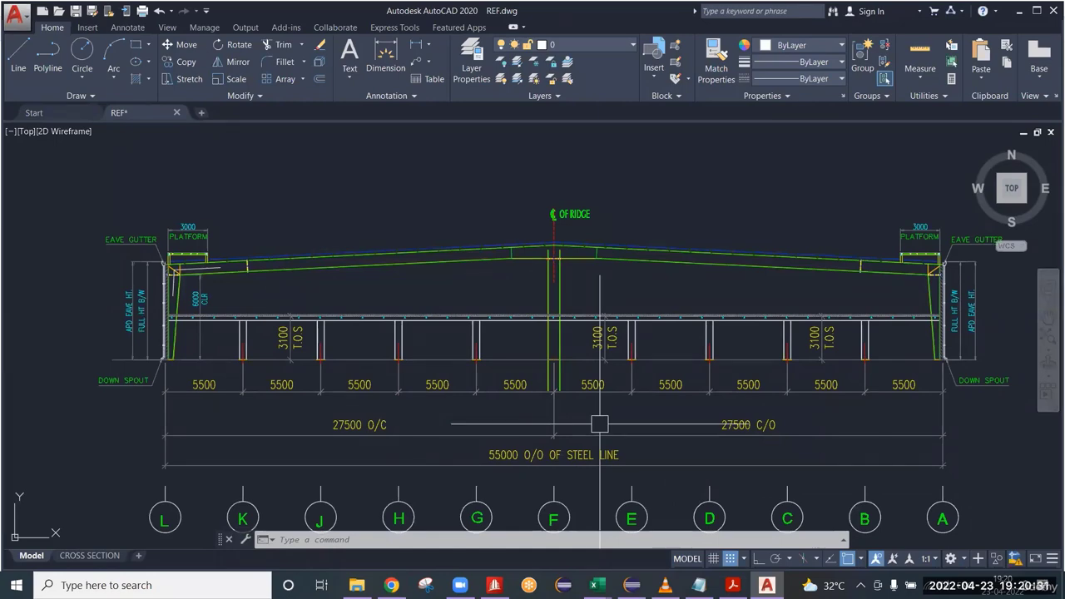
pyautogui.scroll(4, 331, 436)
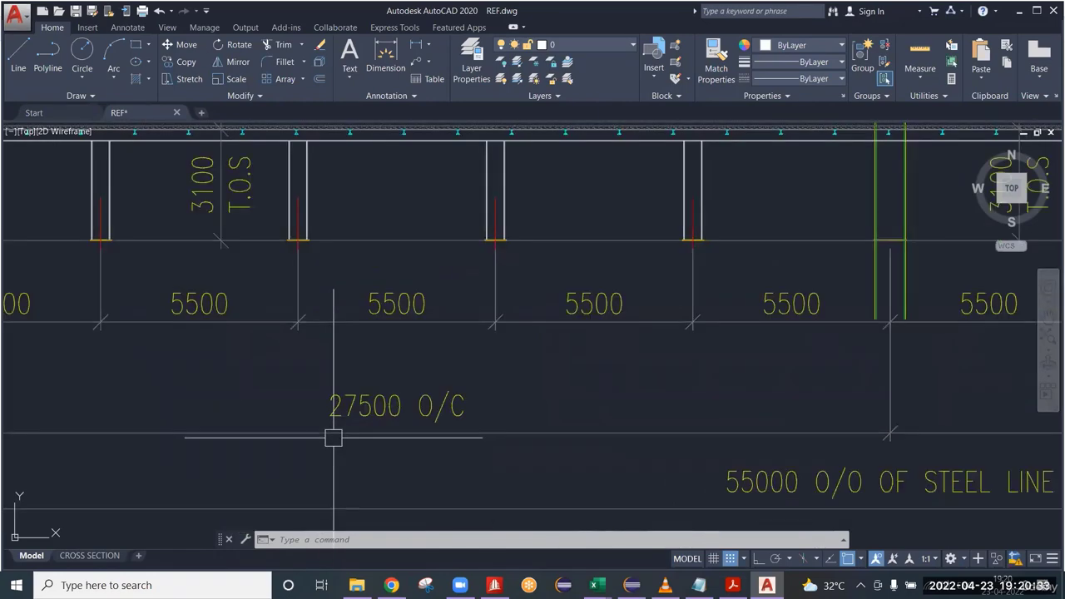
pyautogui.scroll(-4, 333, 438)
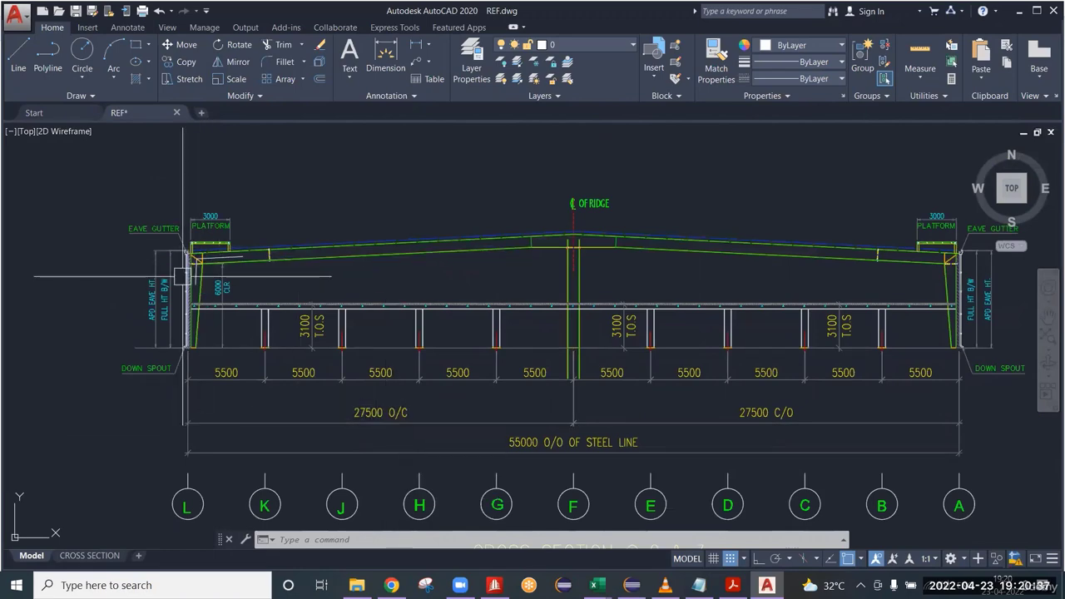
# Examine the clear height dimension and the tapered eave column at grid L against the full frame profile.
pyautogui.scroll(4, 183, 277)
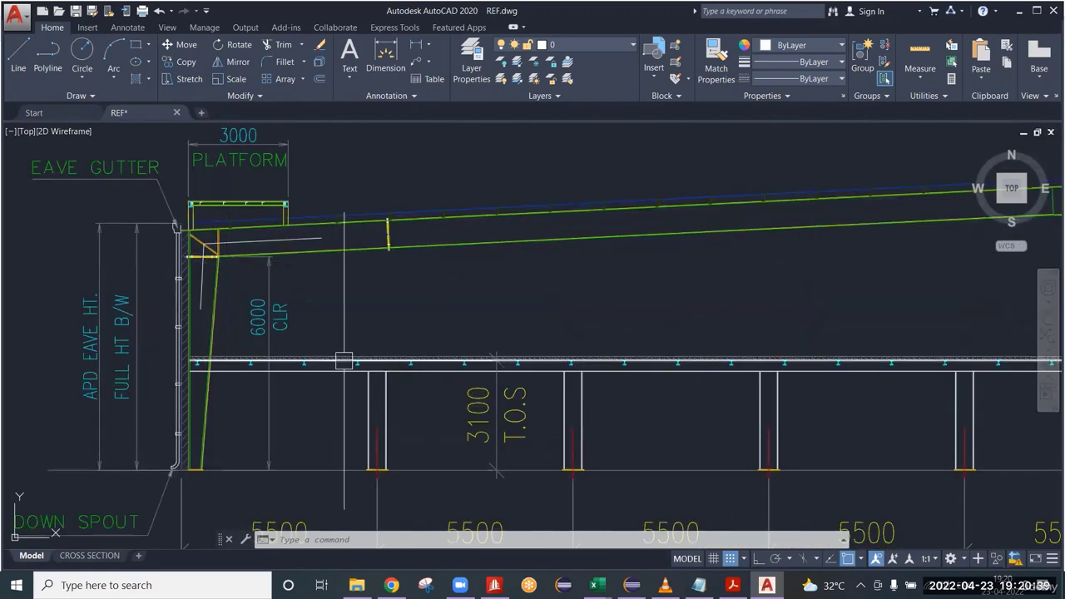
pyautogui.scroll(-4, 344, 361)
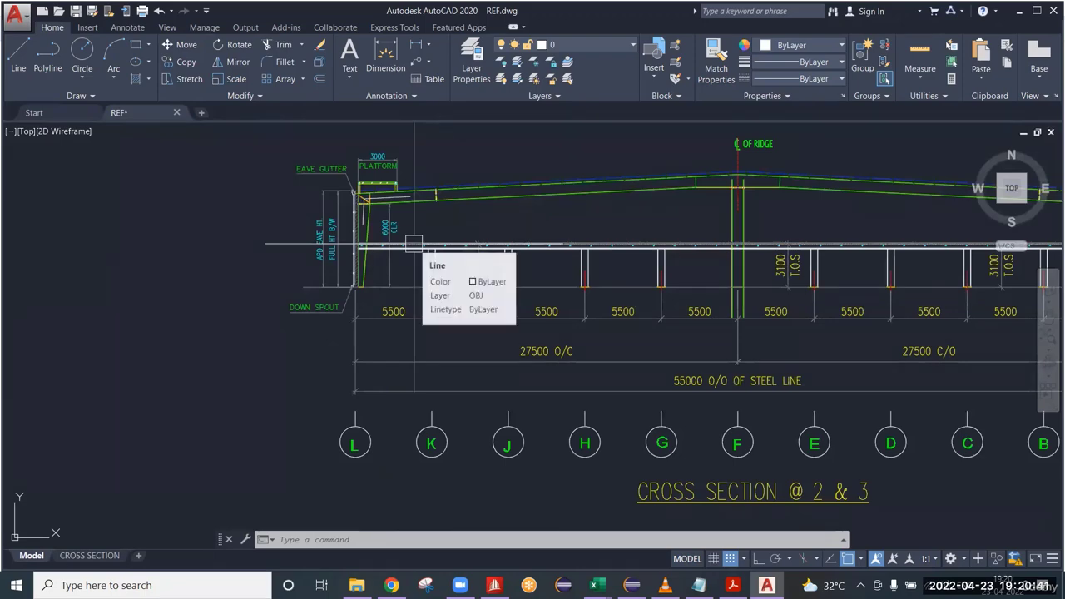
pyautogui.scroll(2, 379, 213)
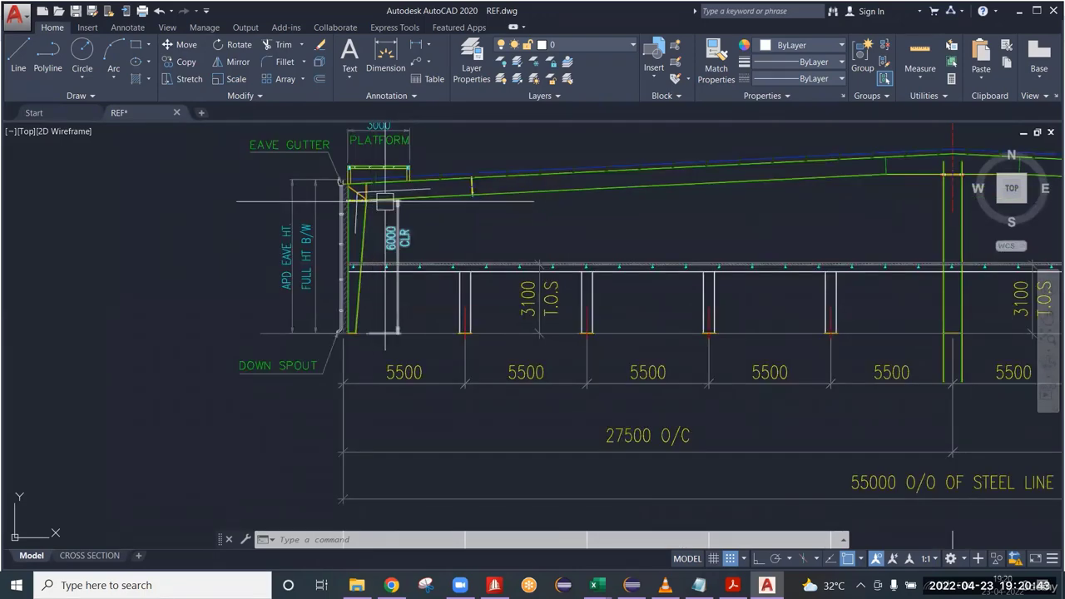
pyautogui.scroll(3, 316, 183)
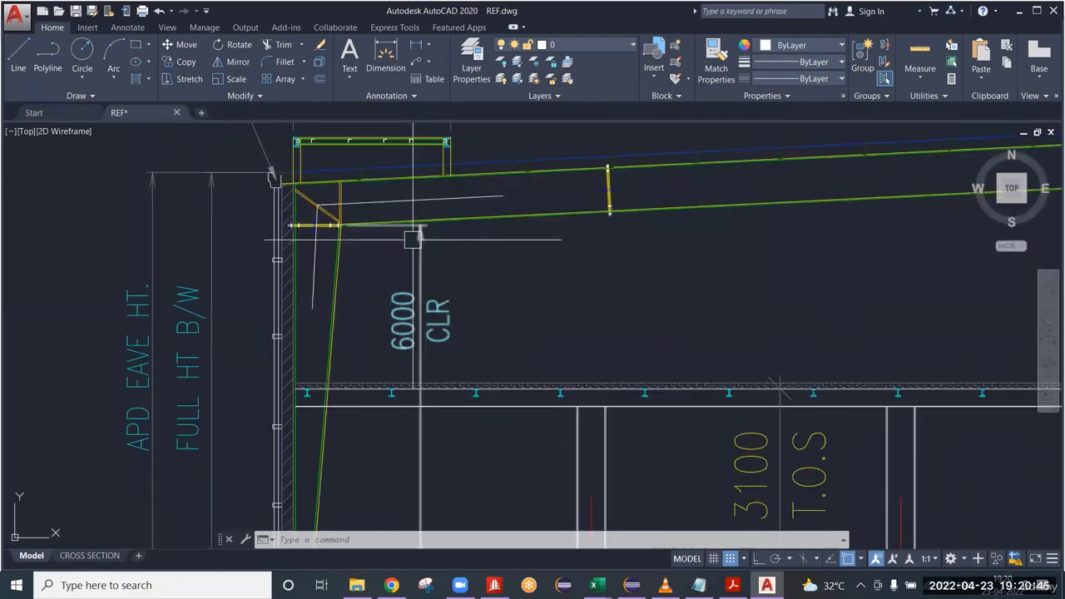
pyautogui.scroll(-5, 431, 233)
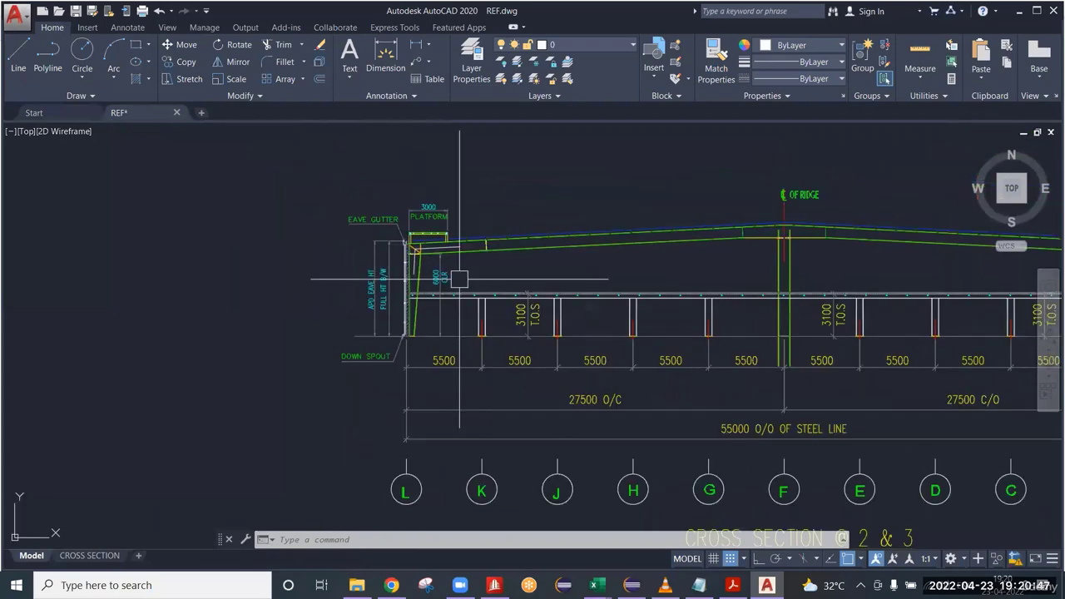
pyautogui.moveTo(500, 292)
pyautogui.mouseDown(button='middle')
pyautogui.moveTo(323, 324)
pyautogui.moveTo(232, 322)
pyautogui.mouseUp(button='middle')
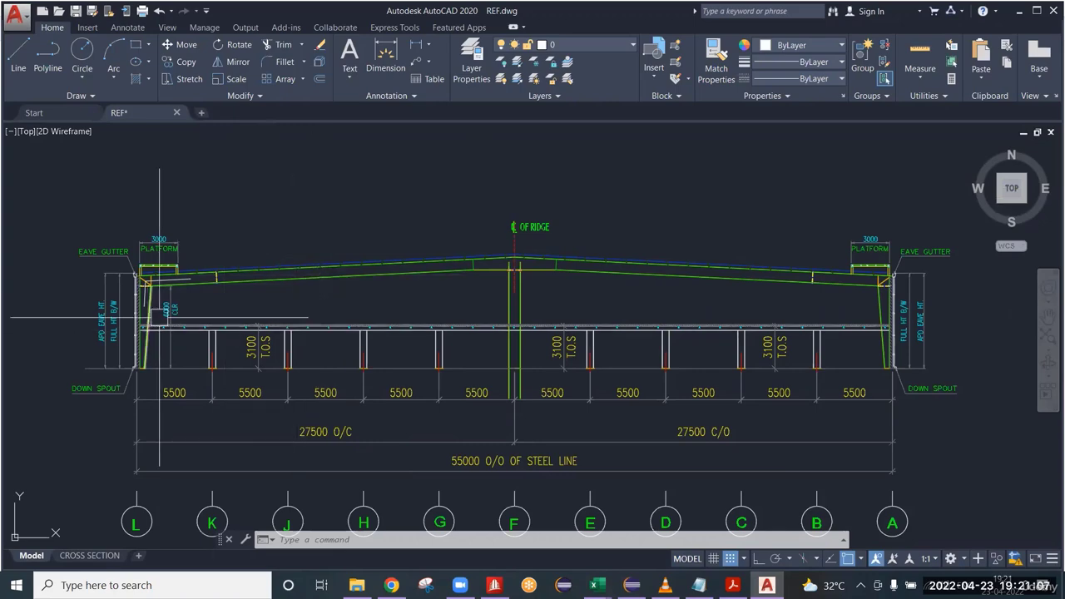
pyautogui.scroll(4, 161, 316)
pyautogui.moveTo(186, 317); pyautogui.dragTo(400, 338, button='middle')
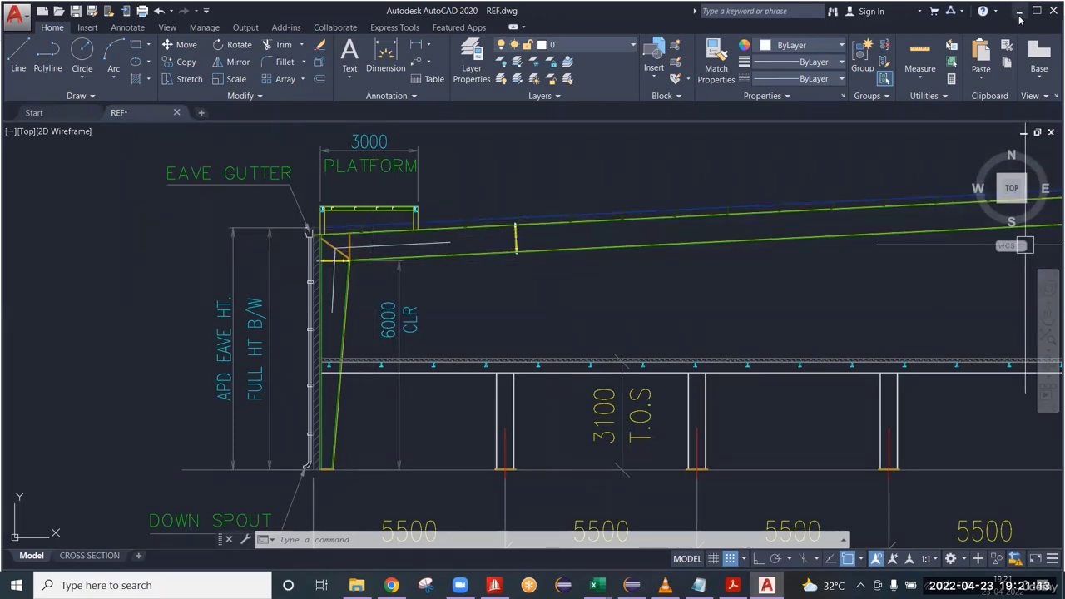
# Check the open application windows, return to REF.dwg, and inspect the column-to-rafter knee joint and its centrelines at grid L.
pyautogui.hotkey('alt', 'Tab')
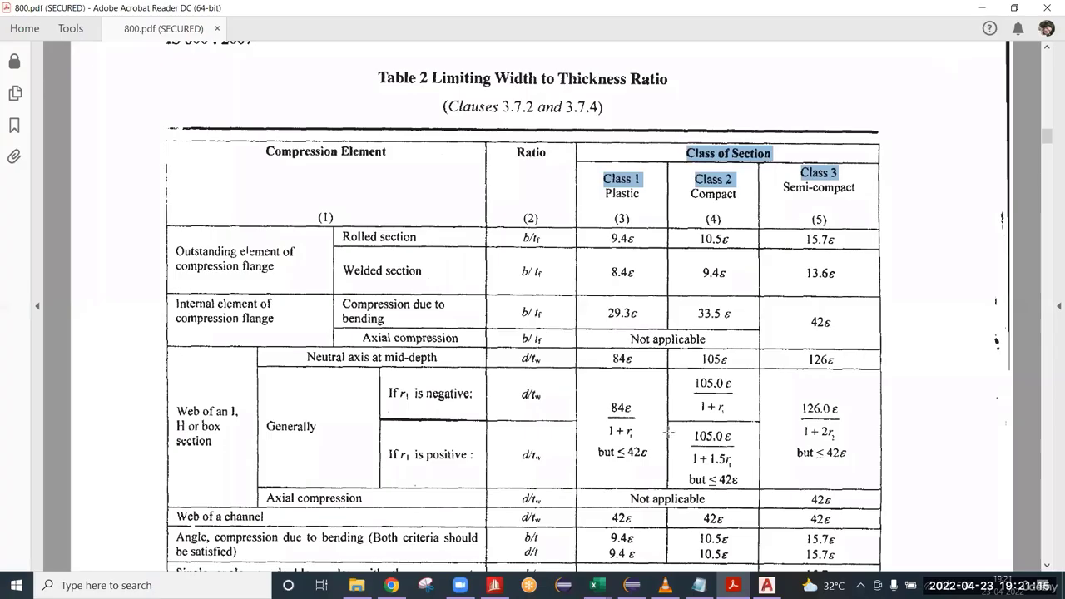
pyautogui.hotkey('alt', 'Tab')
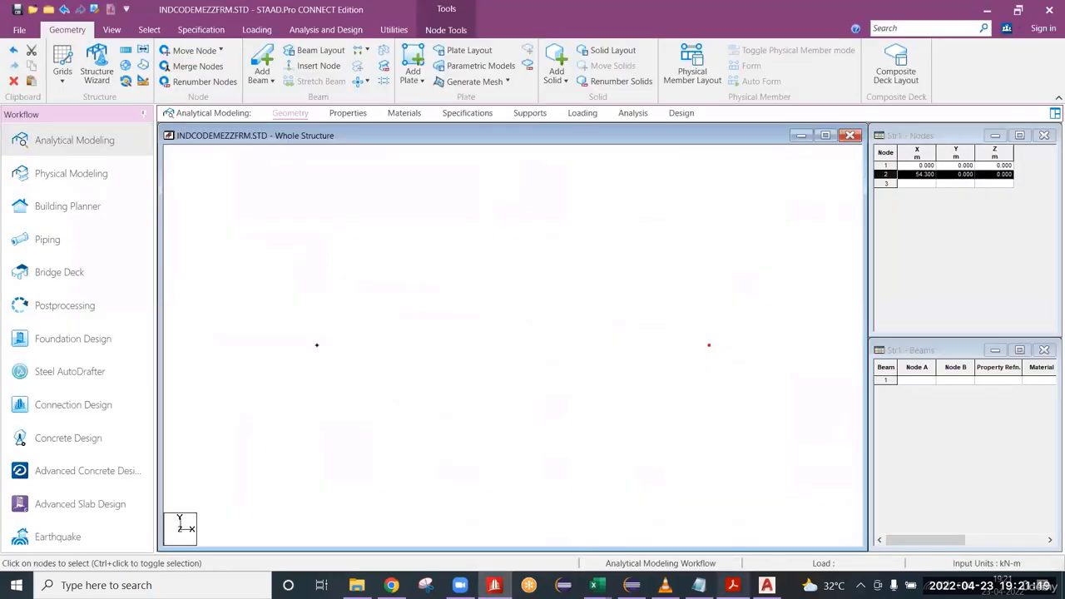
pyautogui.click(732, 585)
pyautogui.hotkey('alt', 'Tab')
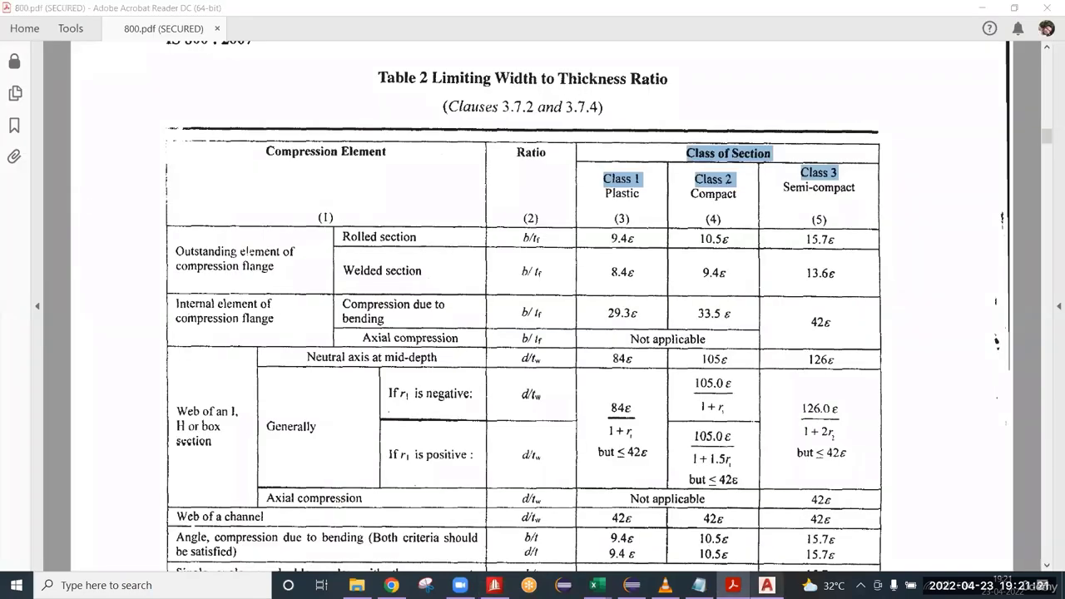
pyautogui.scroll(5, 351, 262)
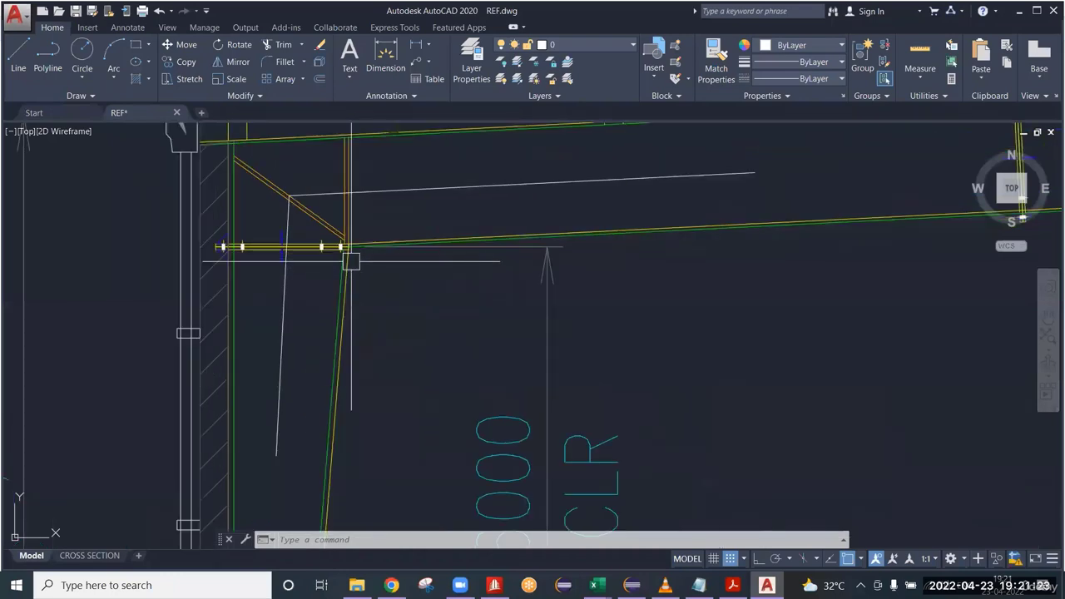
pyautogui.scroll(-3, 501, 289)
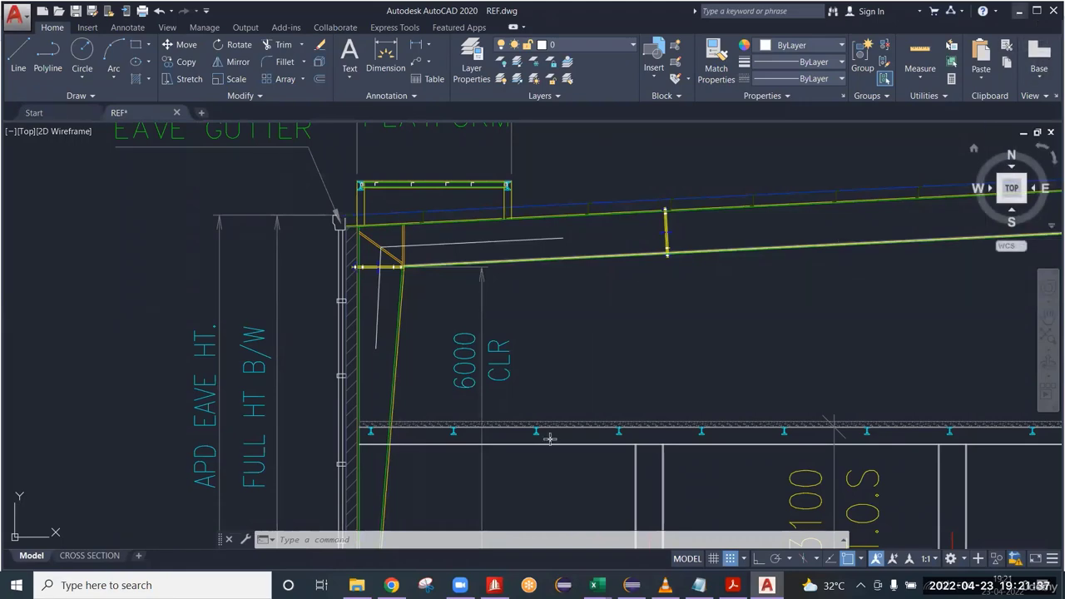
# Switch to STAAD.Pro, select both base nodes and paste a copy of them moved 6.4 m in Y, with X and Z offsets of 0.
pyautogui.click(1018, 11)
pyautogui.click(494, 585)
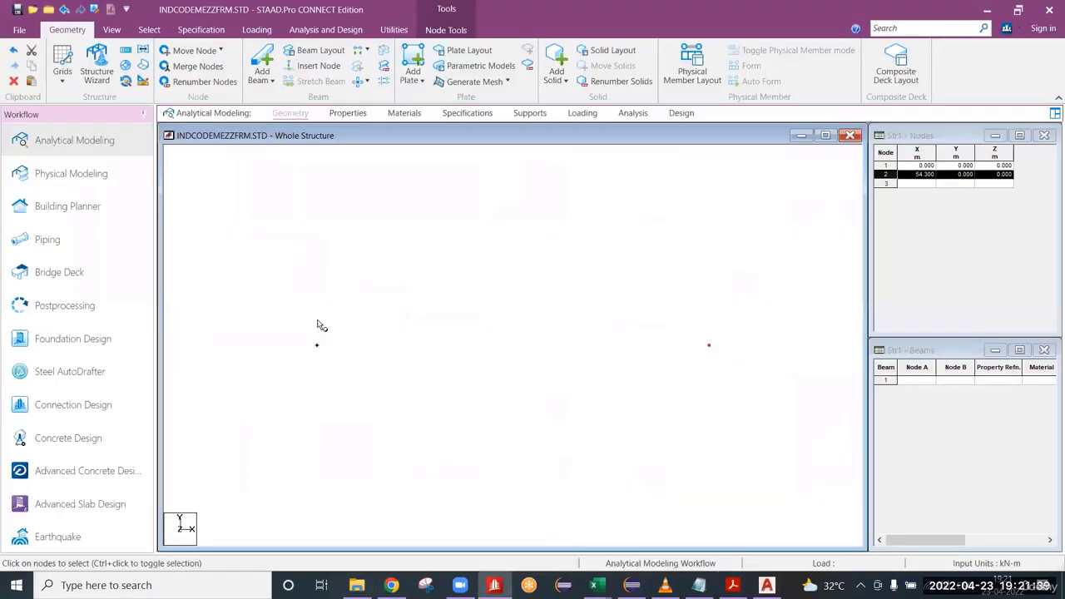
pyautogui.moveTo(300, 322); pyautogui.dragTo(736, 383)
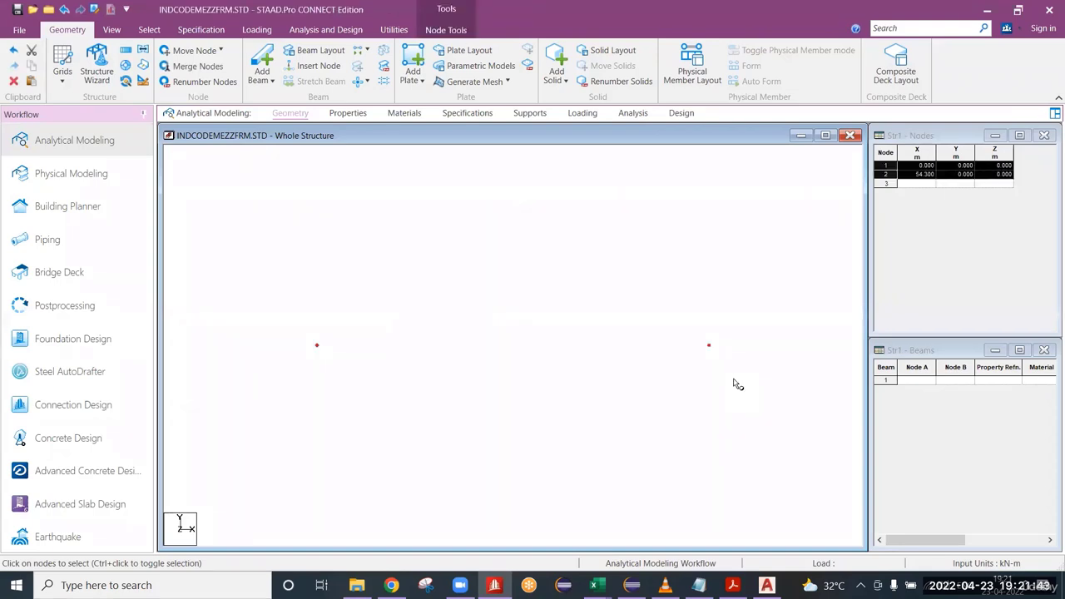
pyautogui.hotkey('ctrl', 'v')
pyautogui.moveTo(544, 371); pyautogui.dragTo(378, 372)
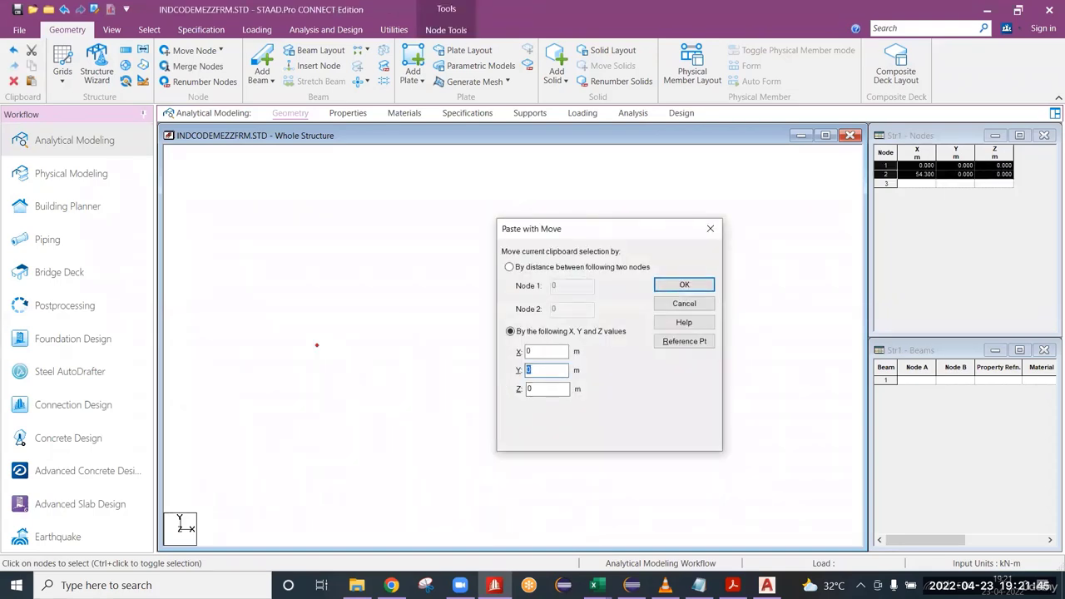
pyautogui.press('Return')
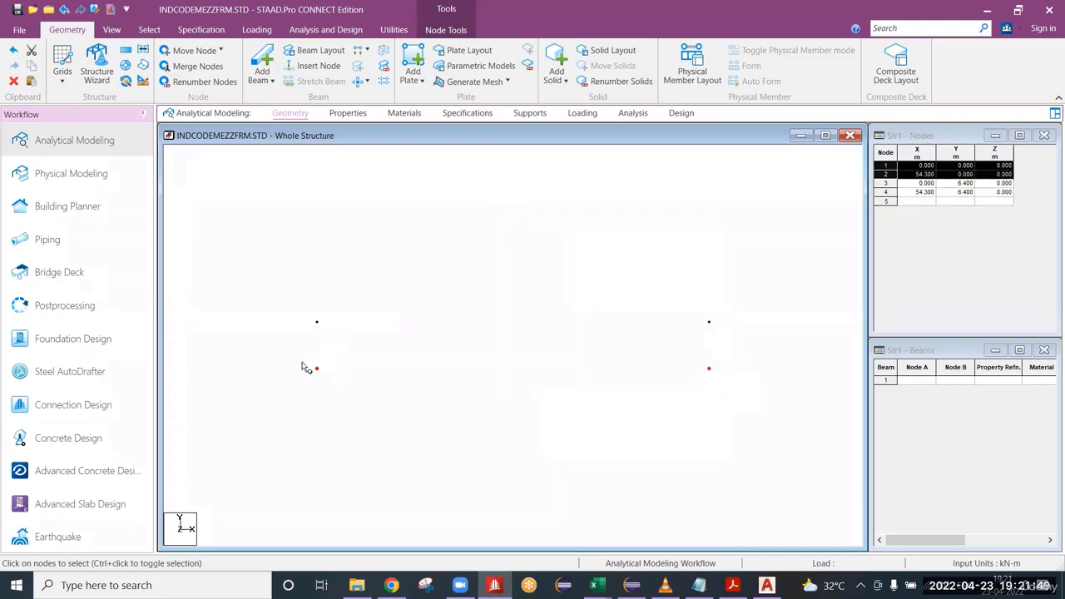
# Clear the base node selection and select the two upper nodes at the eave level.
pyautogui.moveTo(302, 366); pyautogui.dragTo(702, 396)
pyautogui.click(517, 347)
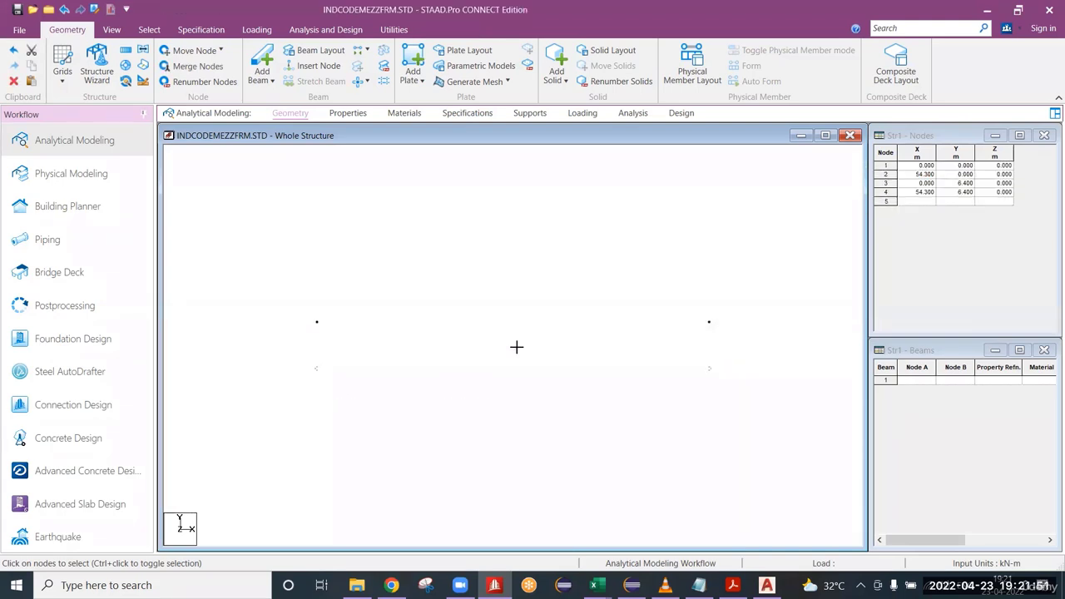
pyautogui.moveTo(297, 314); pyautogui.dragTo(722, 337)
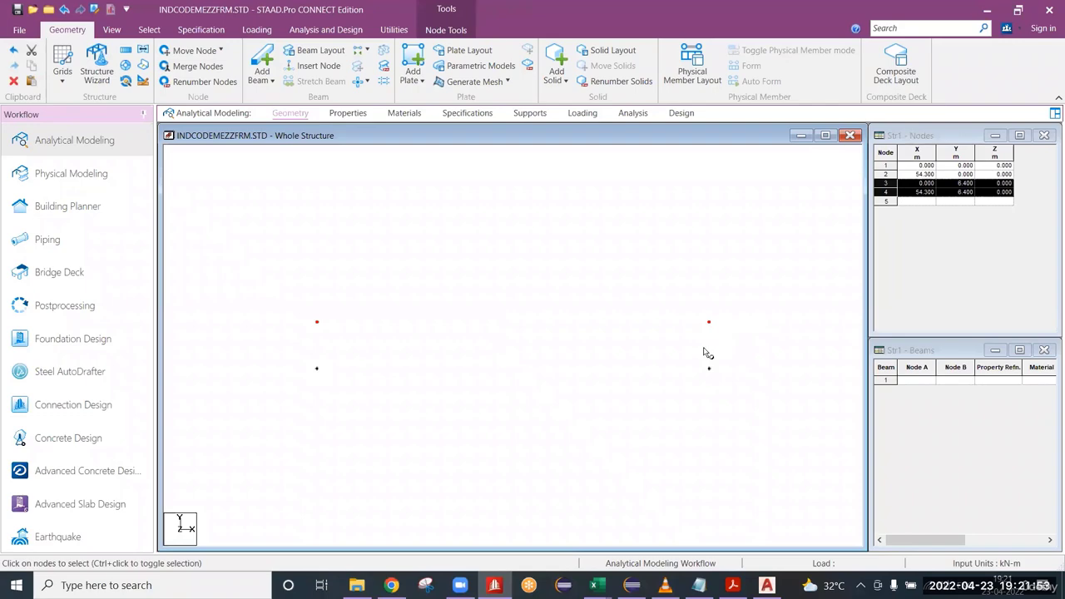
# Switch to REF.dwg and examine the column bay spacing dimensions along the cross section, starting from the first bay at grid L.
pyautogui.click(733, 585)
pyautogui.click(733, 585)
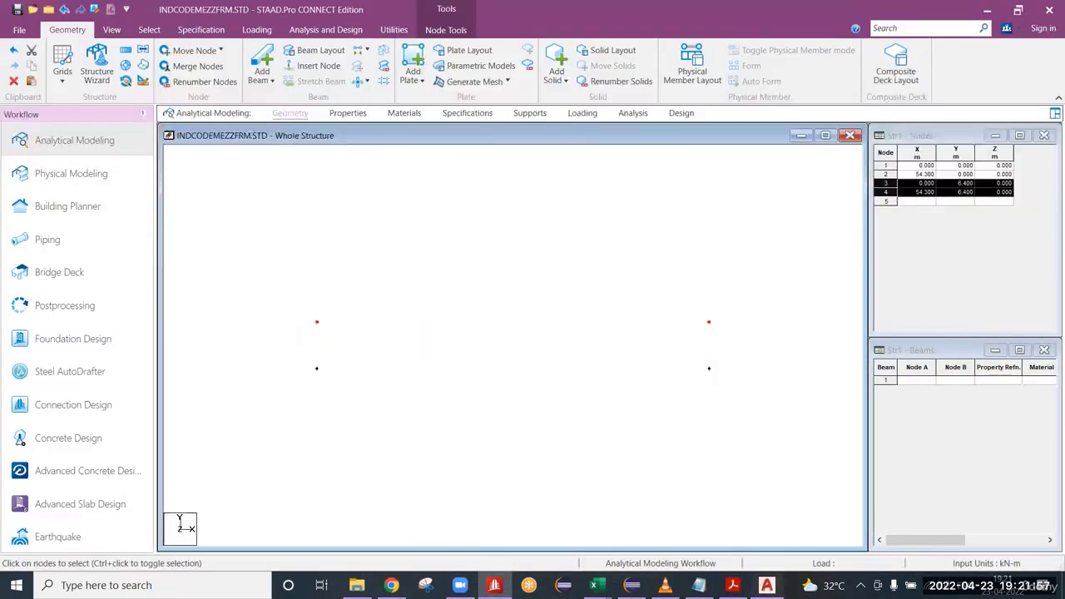
pyautogui.click(766, 585)
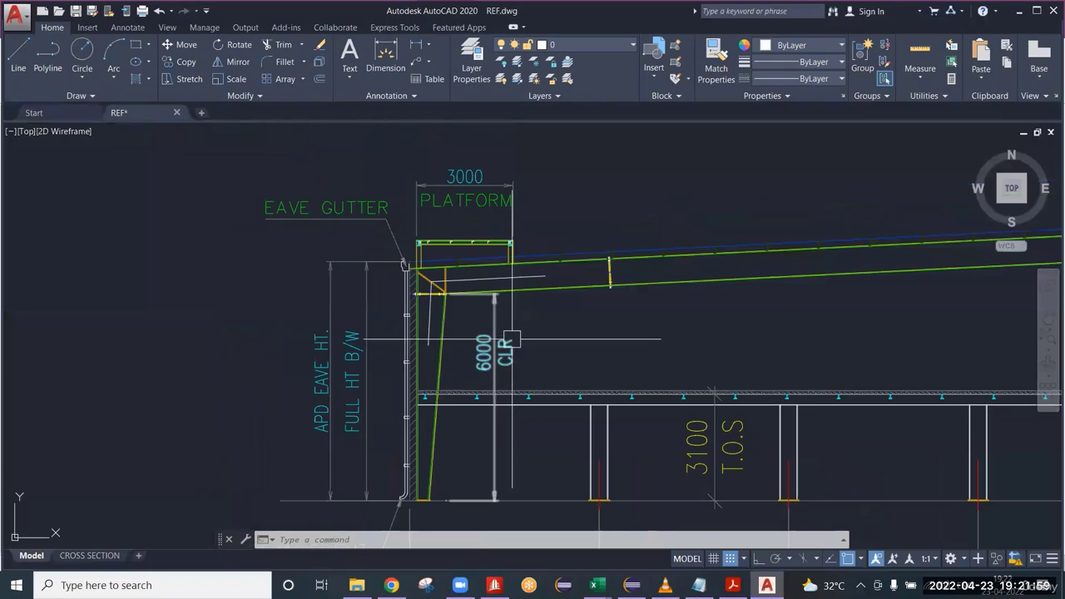
pyautogui.moveTo(511, 339)
pyautogui.mouseDown(button='middle')
pyautogui.moveTo(255, 299)
pyautogui.moveTo(173, 302)
pyautogui.mouseUp(button='middle')
pyautogui.scroll(-4, 257, 297)
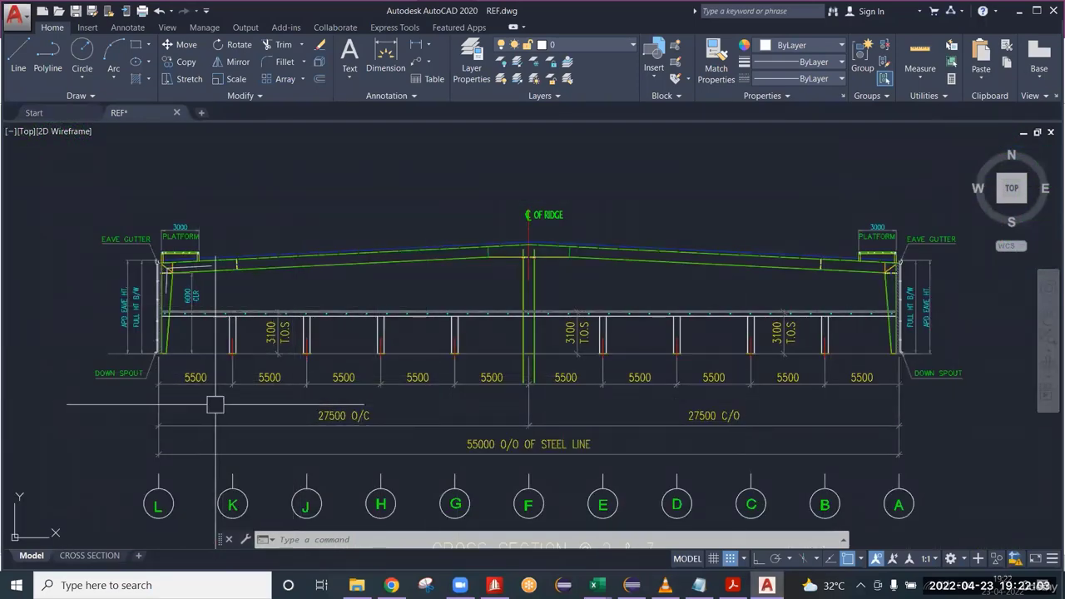
pyautogui.scroll(2, 177, 384)
pyautogui.scroll(-4, 420, 377)
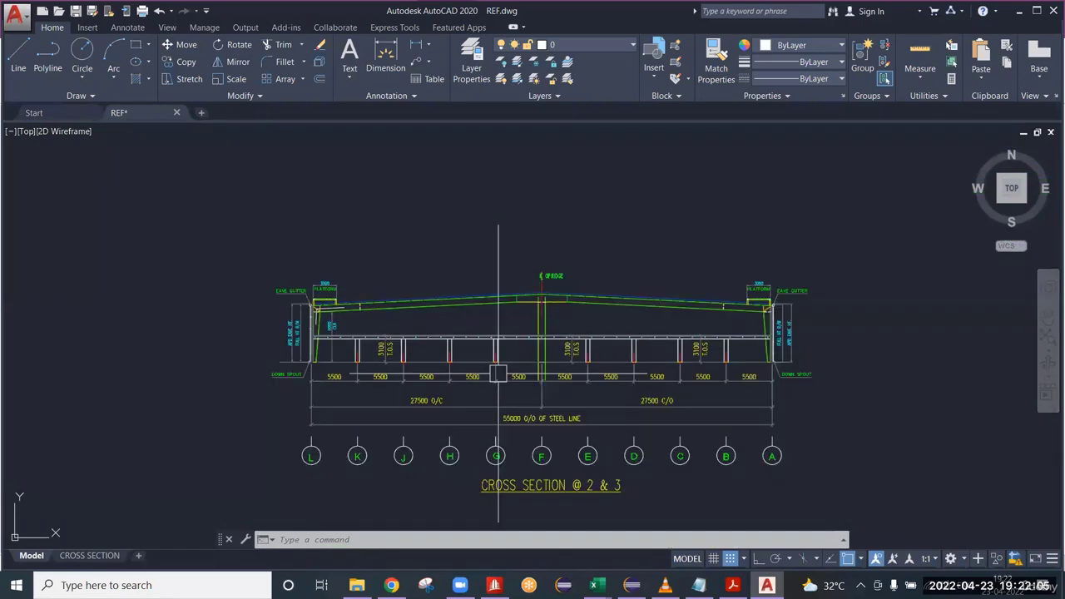
pyautogui.scroll(4, 315, 371)
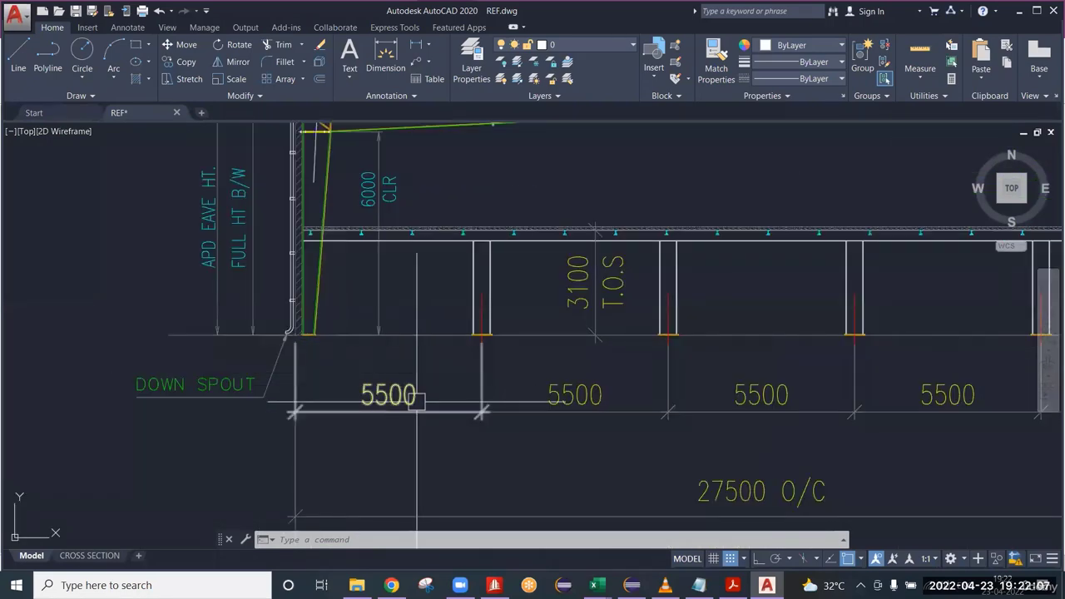
pyautogui.moveTo(413, 404); pyautogui.dragTo(341, 435, button='middle')
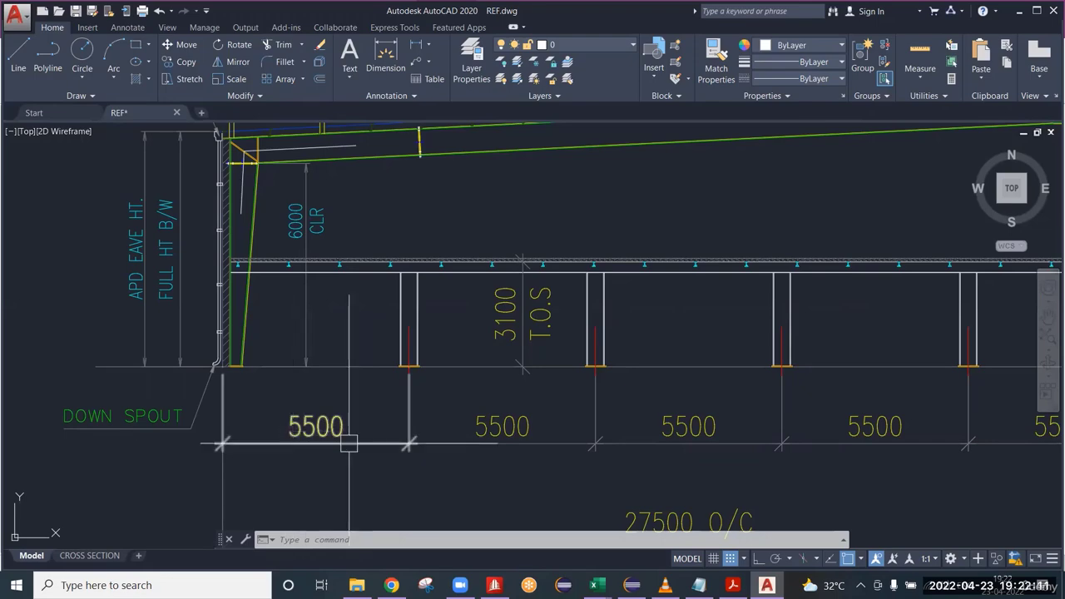
# Inspect the base of the tapered column at grid L and its offset from the steel line.
pyautogui.scroll(8, 233, 364)
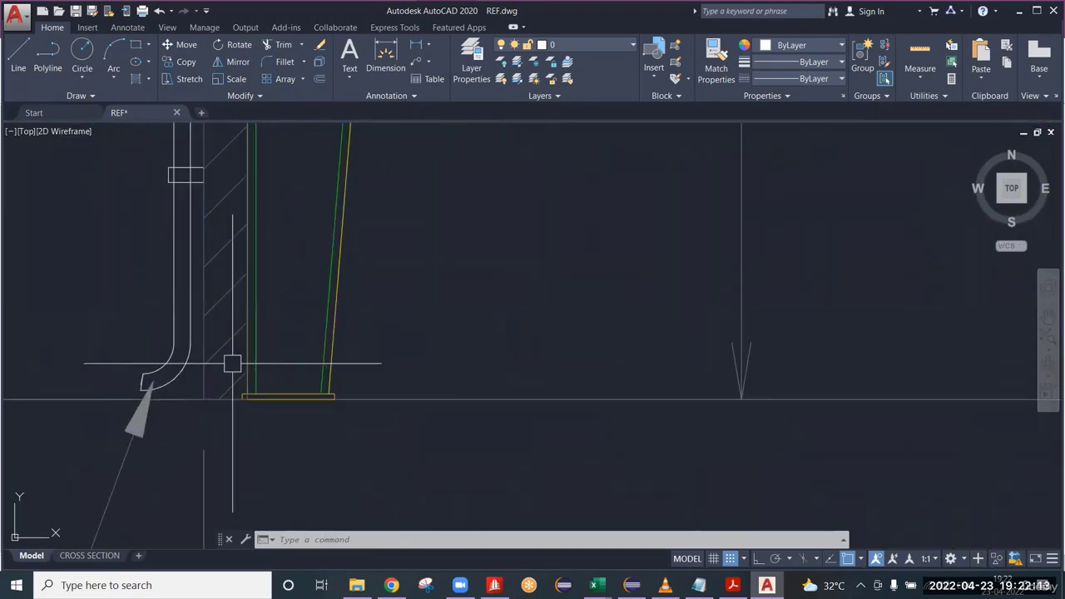
pyautogui.moveTo(232, 364); pyautogui.dragTo(305, 343, button='middle')
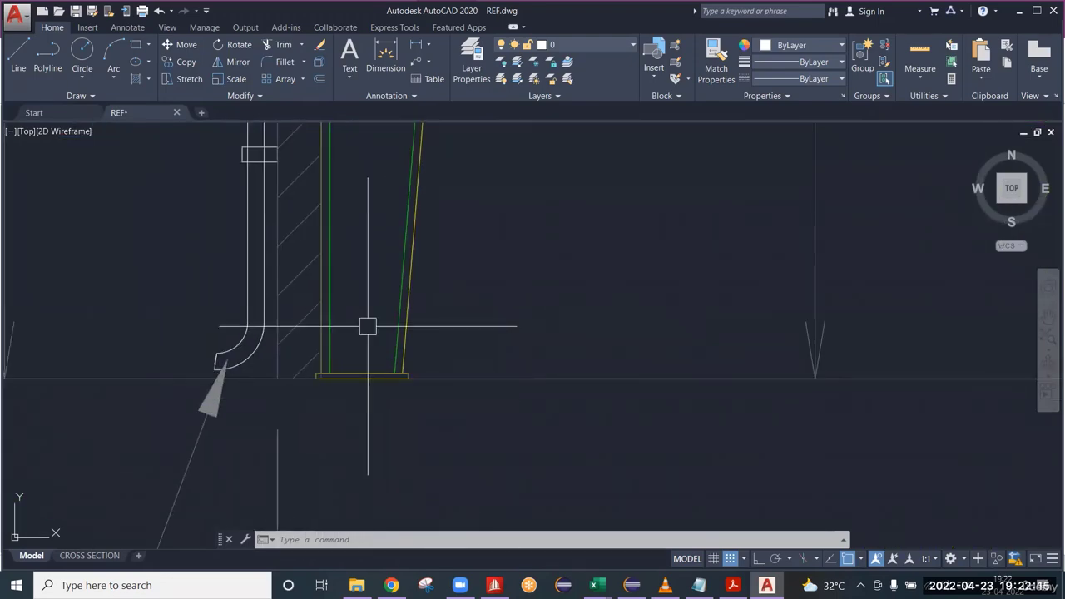
pyautogui.scroll(-5, 368, 326)
pyautogui.moveTo(382, 362)
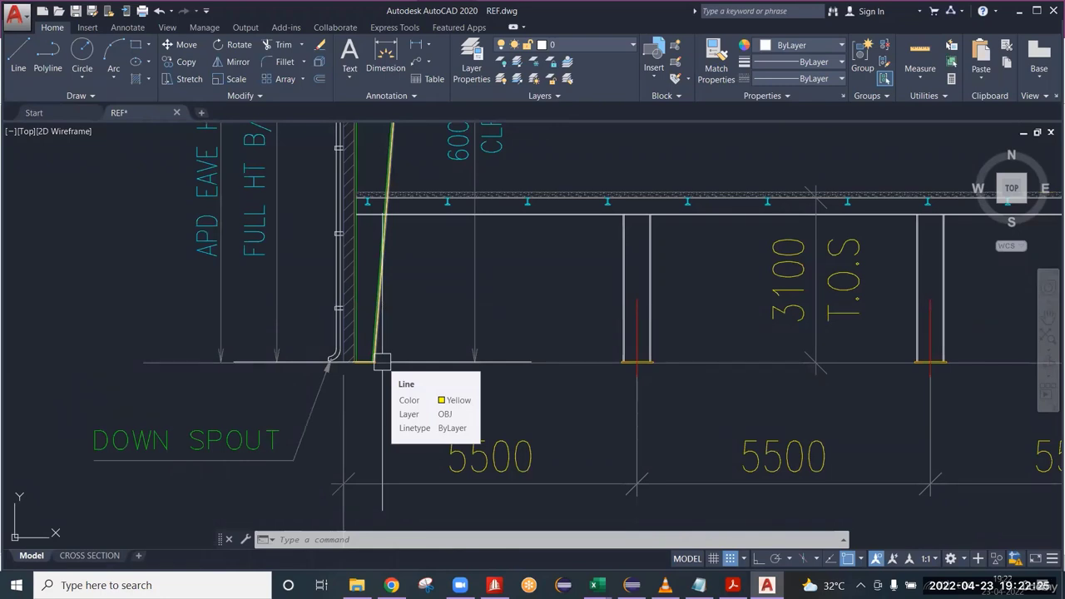
pyautogui.scroll(-4, 575, 326)
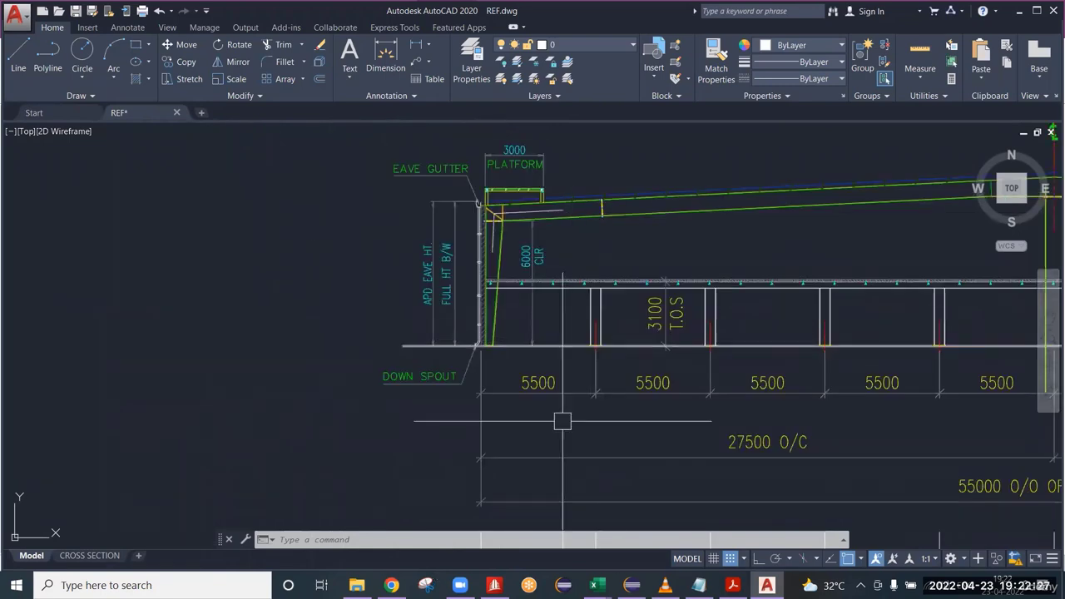
# Switch to STAAD.Pro, select the base node at the origin and paste a copy of it moved 5.15 m in X.
pyautogui.click(494, 585)
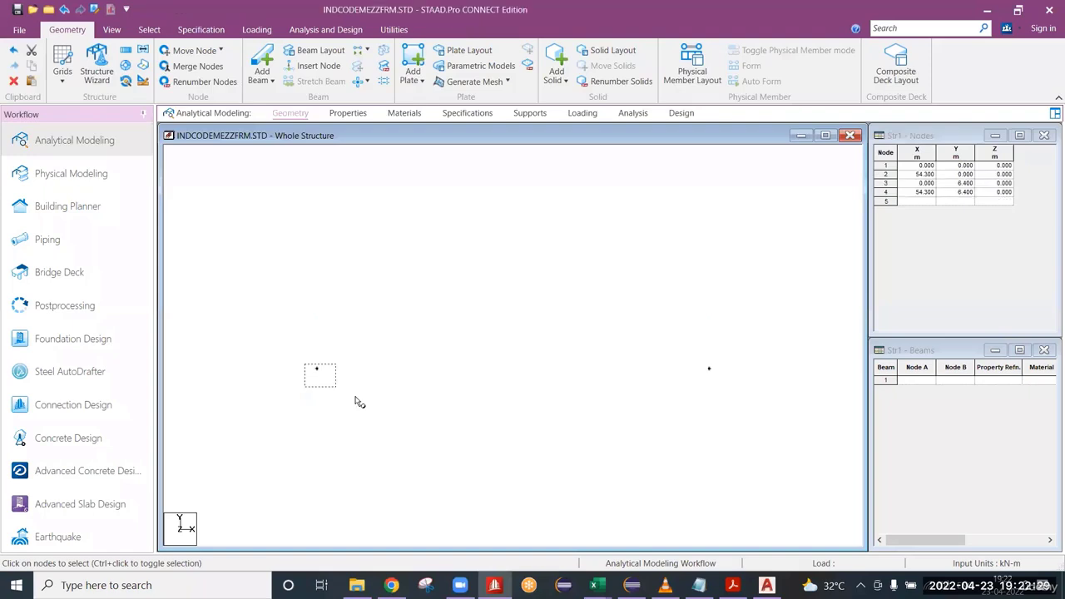
pyautogui.moveTo(356, 402); pyautogui.dragTo(353, 396)
pyautogui.hotkey('ctrl', 'v')
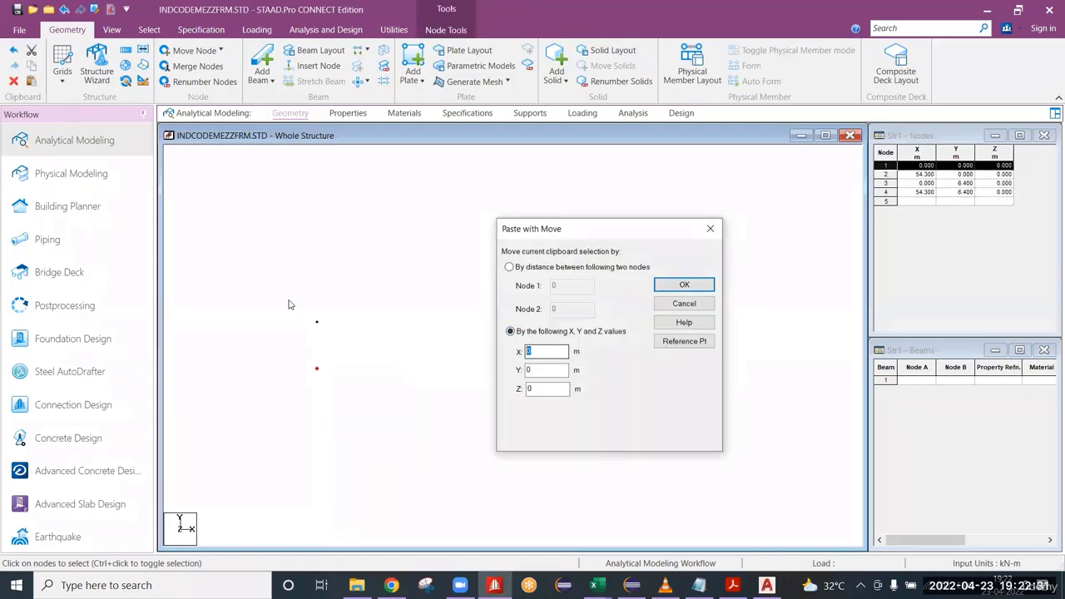
pyautogui.press('Return')
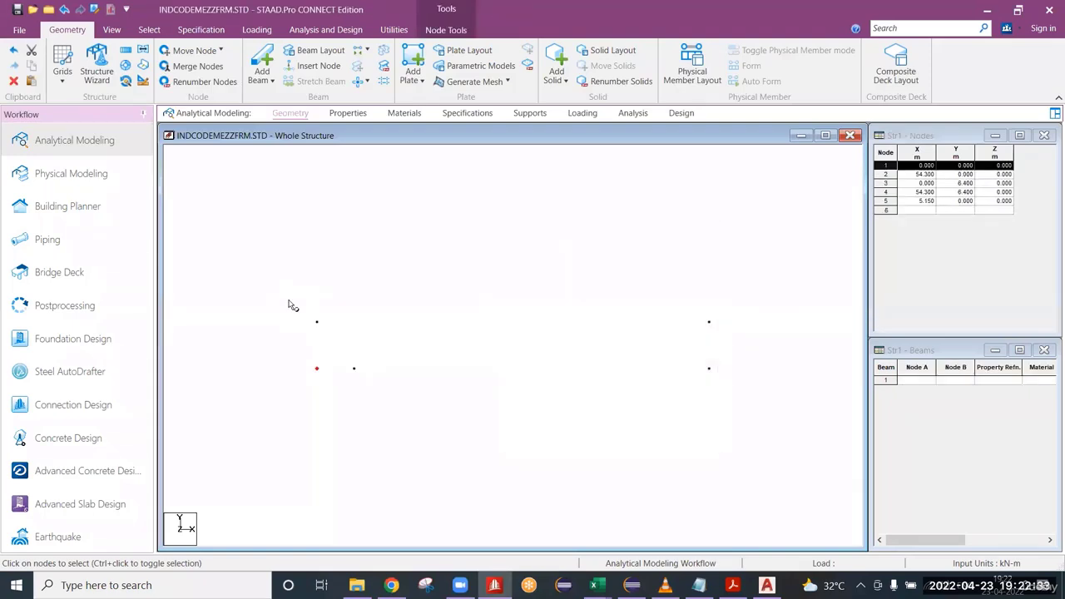
# Return to REF.dwg and examine the remaining bay spacings along the cross section through to grid A.
pyautogui.hotkey('alt', 'Tab')
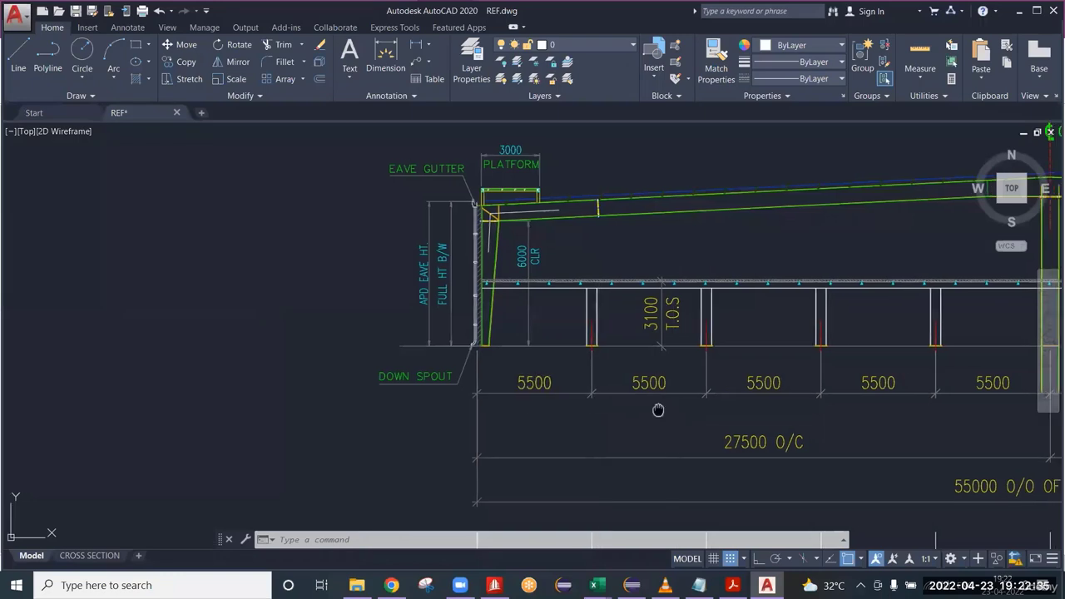
pyautogui.moveTo(659, 408); pyautogui.dragTo(452, 403, button='middle')
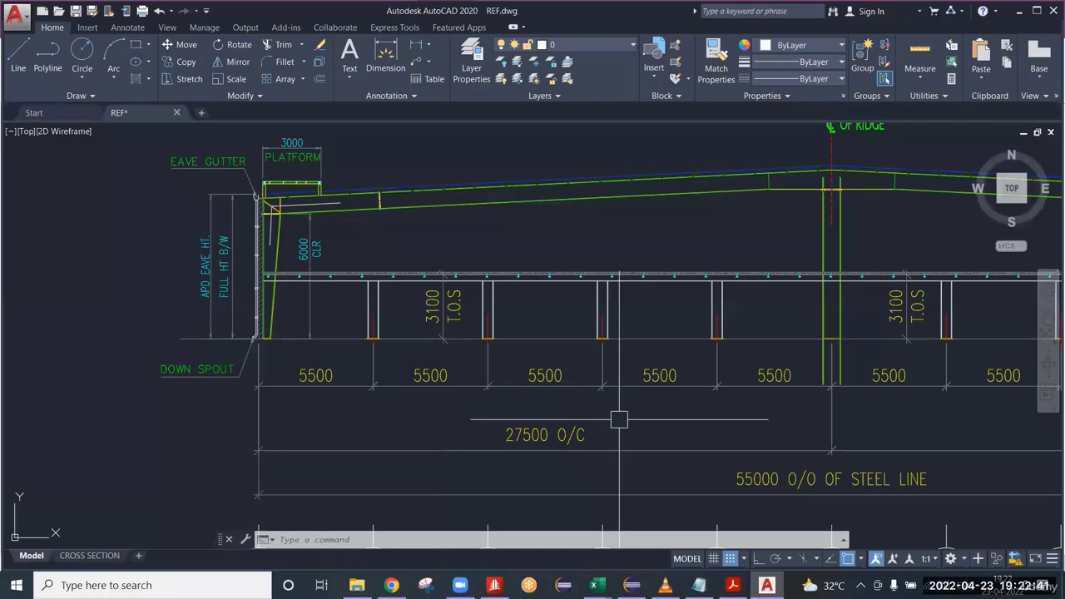
pyautogui.moveTo(619, 421); pyautogui.dragTo(367, 437, button='middle')
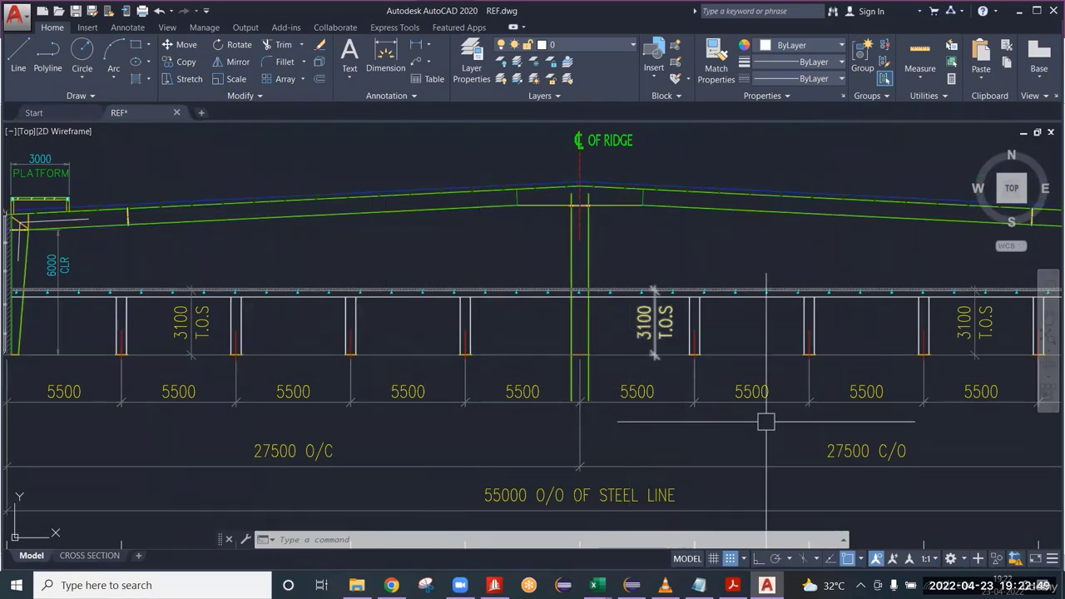
pyautogui.moveTo(920, 366)
pyautogui.mouseDown(button='middle')
pyautogui.moveTo(729, 342)
pyautogui.moveTo(687, 352)
pyautogui.mouseUp(button='middle')
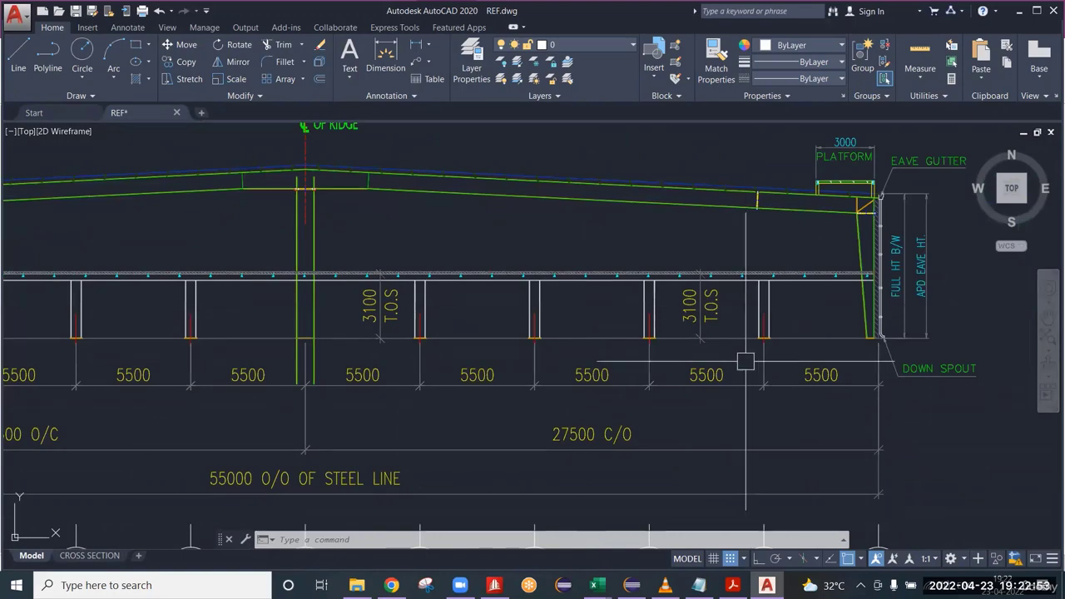
# Switch to STAAD.Pro and use Translational Repeat to copy the base node at X 5.15 m along global X in 8 steps of 5.5 m.
pyautogui.hotkey('alt', 'Tab')
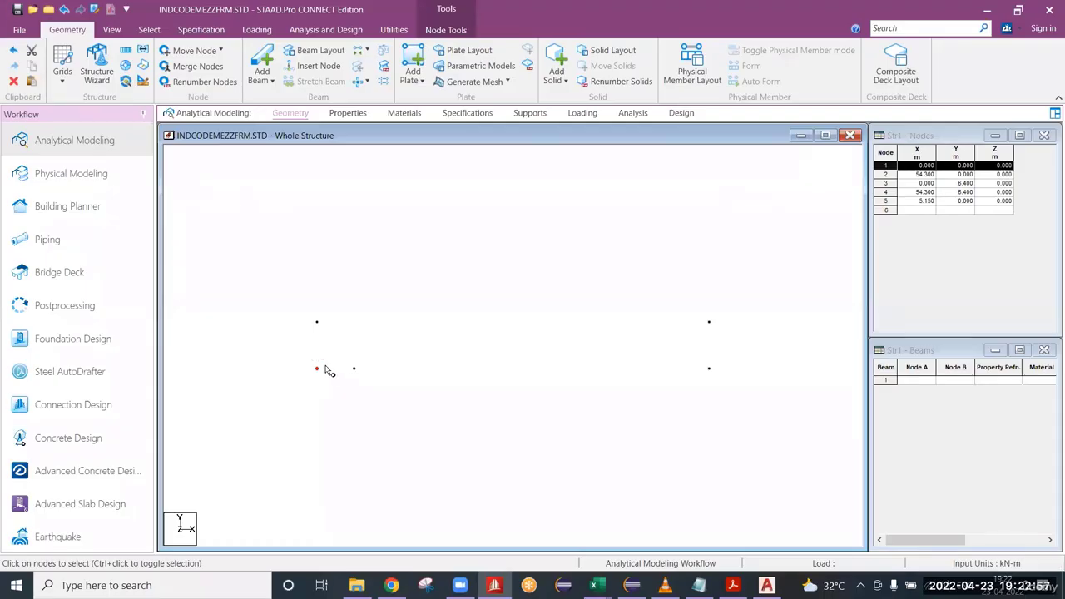
pyautogui.moveTo(342, 352); pyautogui.dragTo(376, 399)
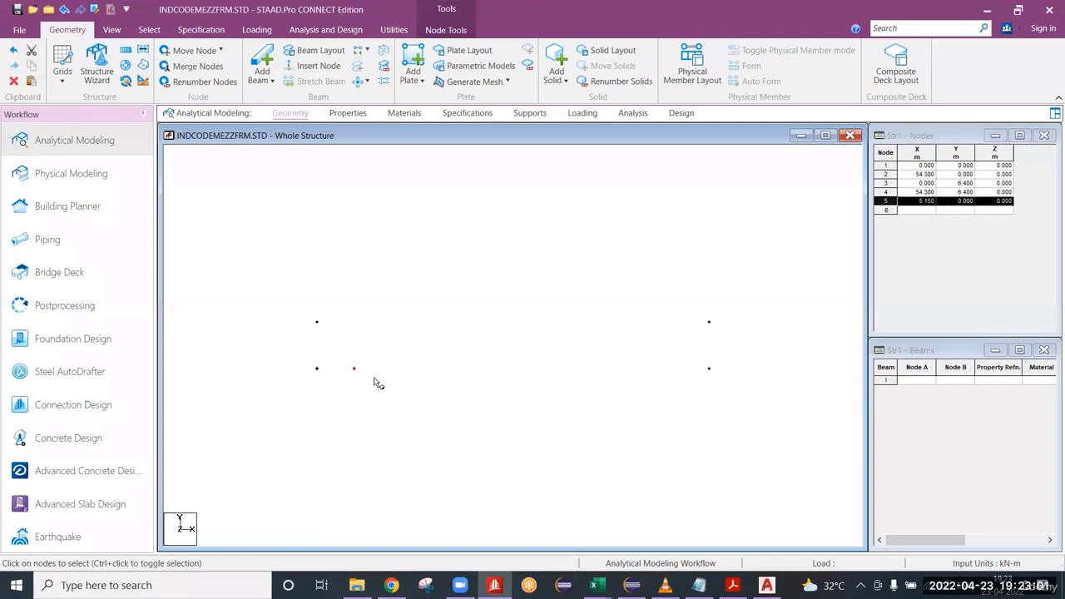
pyautogui.moveTo(345, 360); pyautogui.dragTo(371, 391)
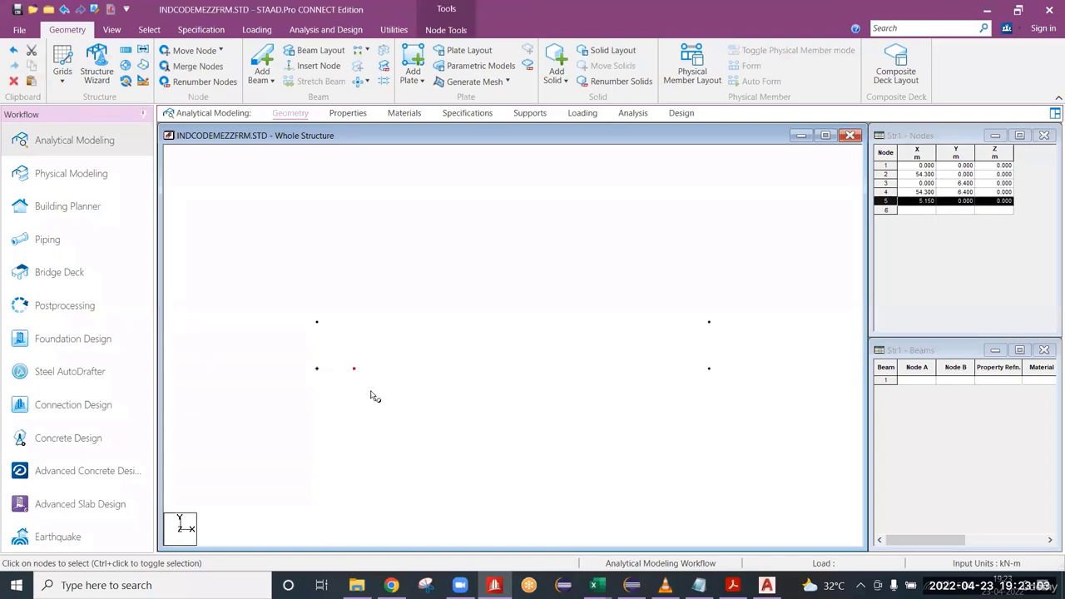
pyautogui.click(131, 56)
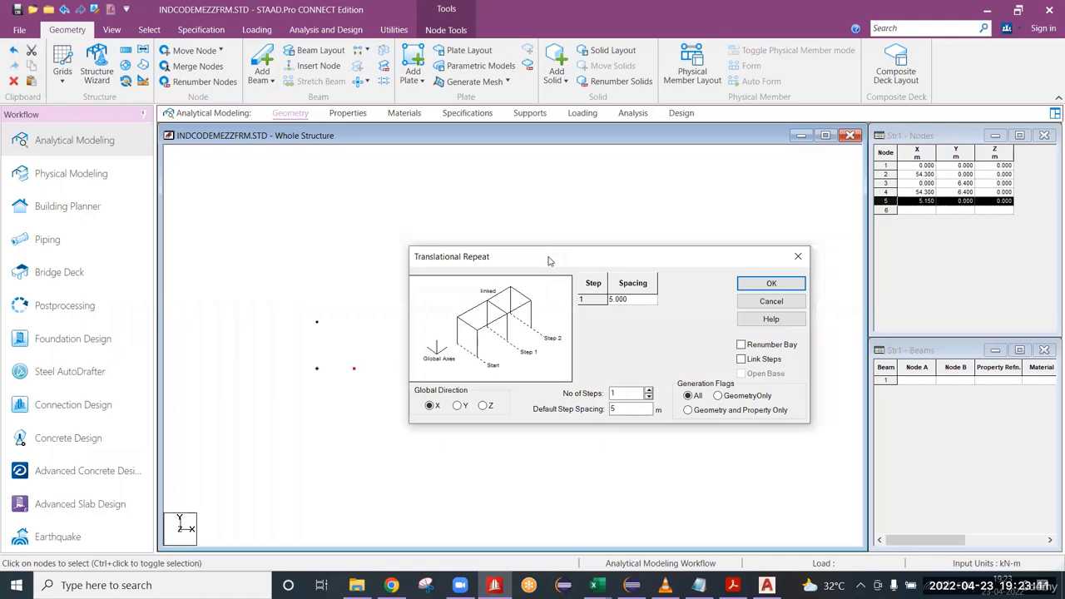
pyautogui.moveTo(548, 261); pyautogui.dragTo(602, 194)
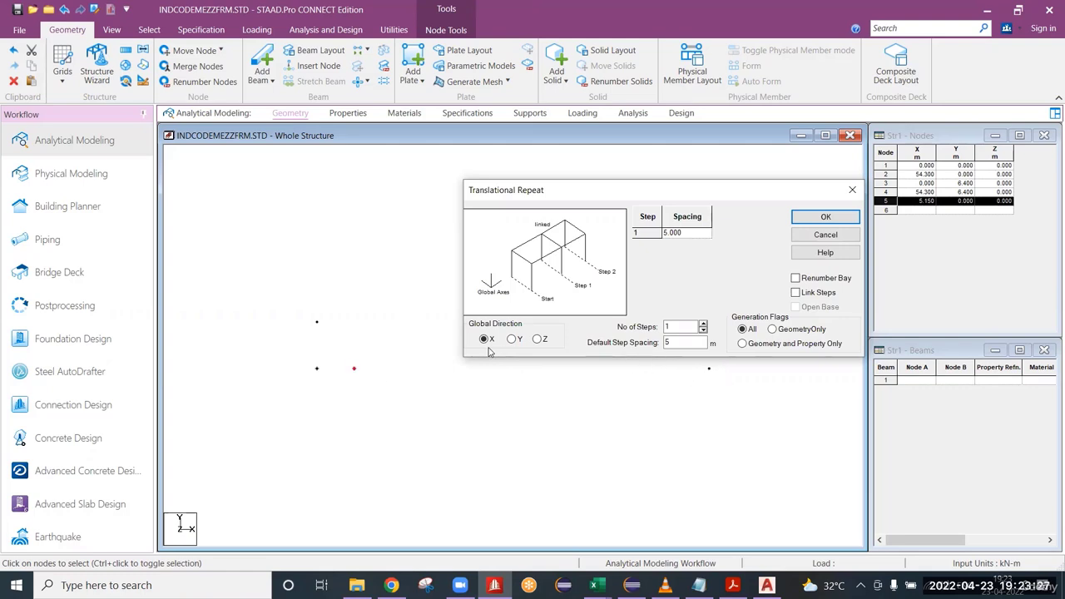
pyautogui.click(640, 175)
pyautogui.click(648, 190)
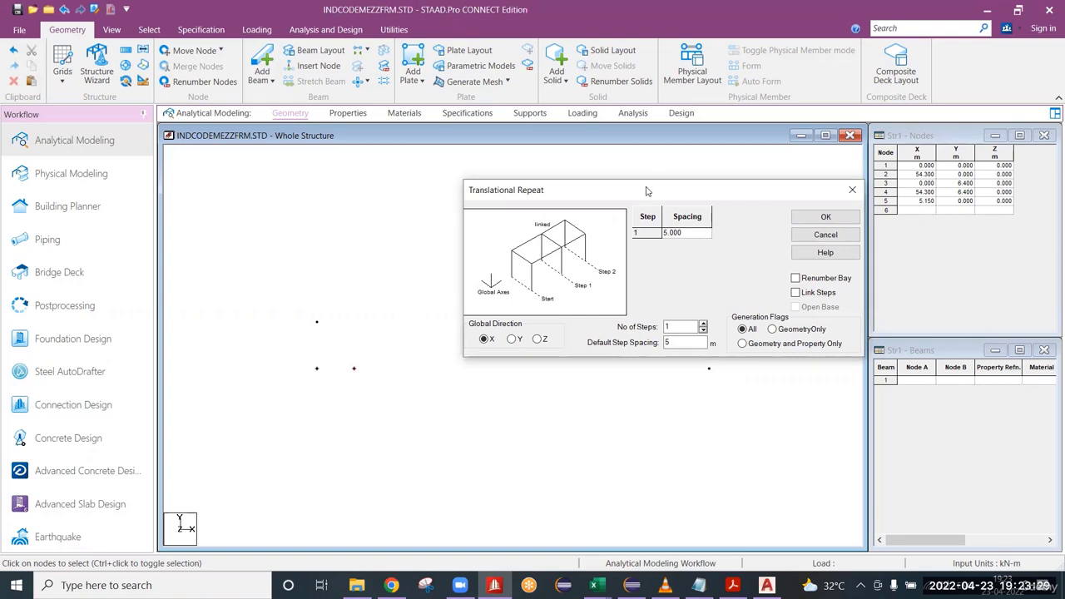
pyautogui.moveTo(573, 182); pyautogui.dragTo(534, 104)
pyautogui.click(354, 367)
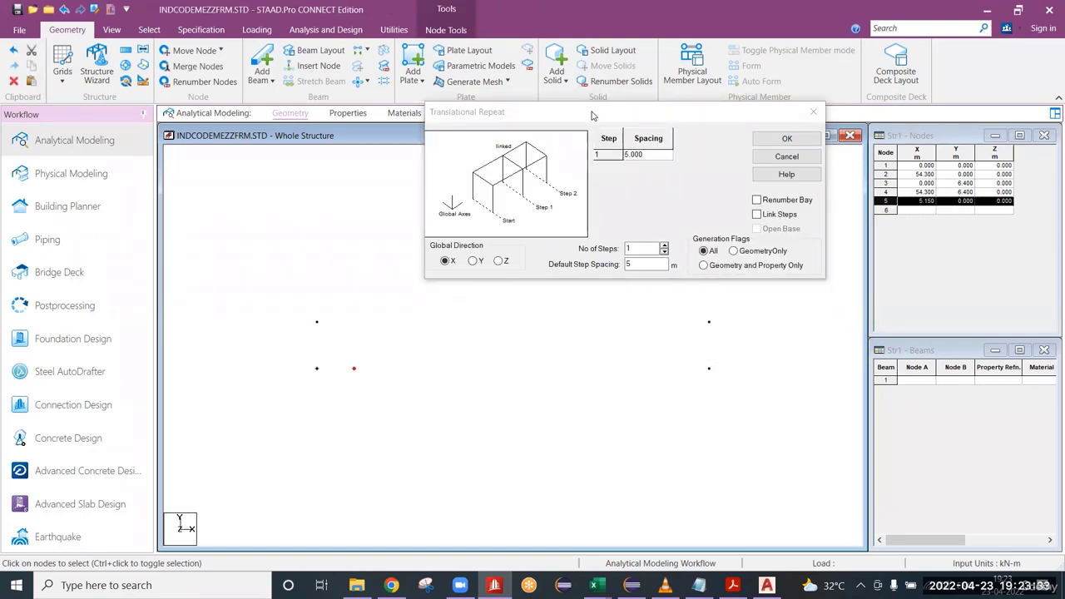
pyautogui.moveTo(593, 115); pyautogui.dragTo(594, 152)
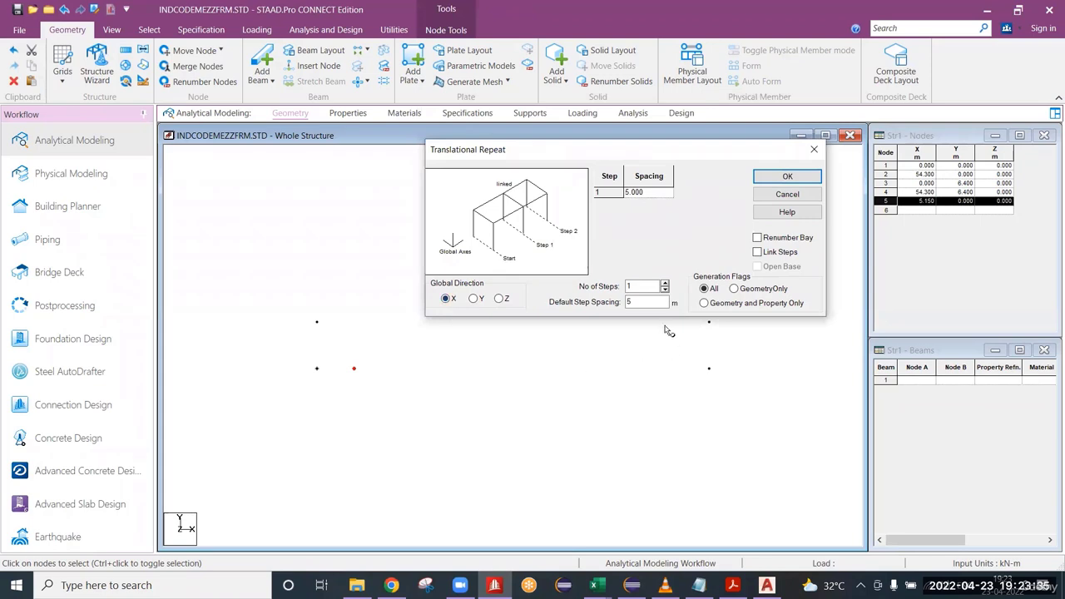
pyautogui.doubleClick(649, 286)
pyautogui.write('8')
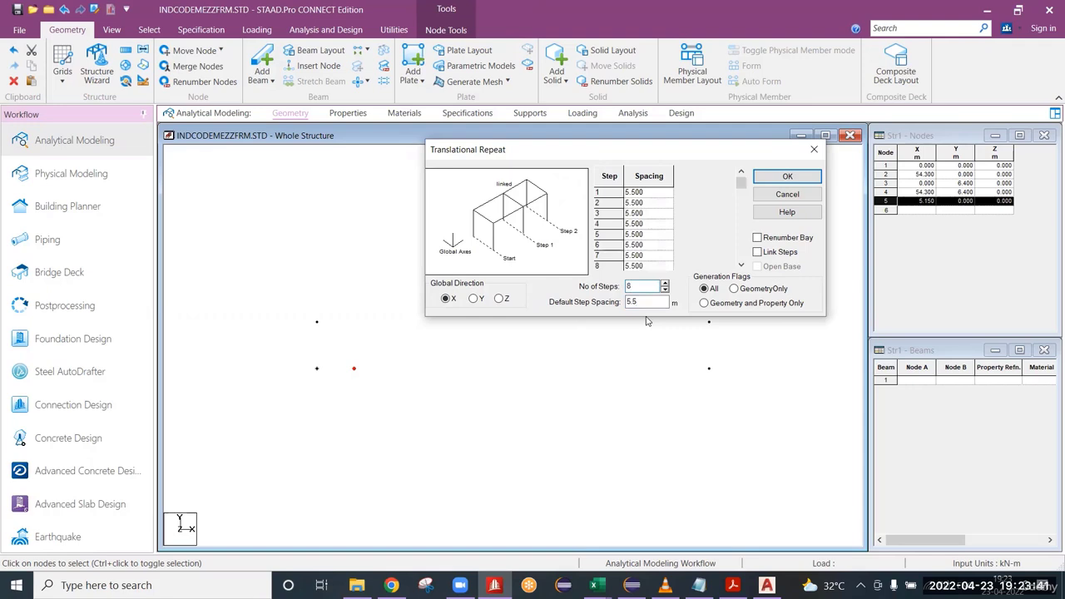
pyautogui.click(788, 177)
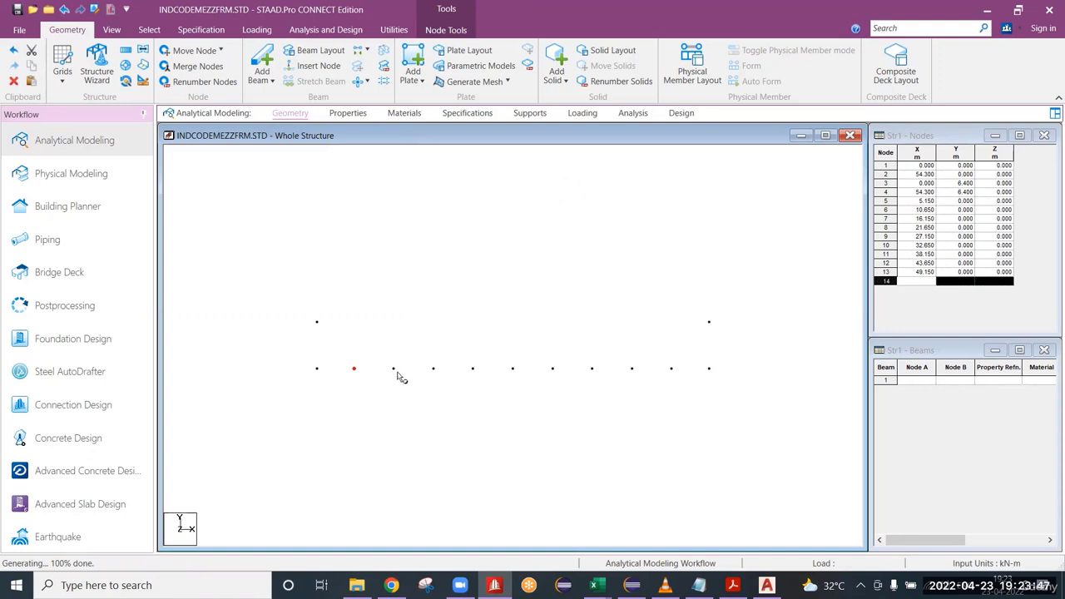
# Measure the distances between several neighbouring interior base nodes.
pyautogui.rightClick(424, 306)
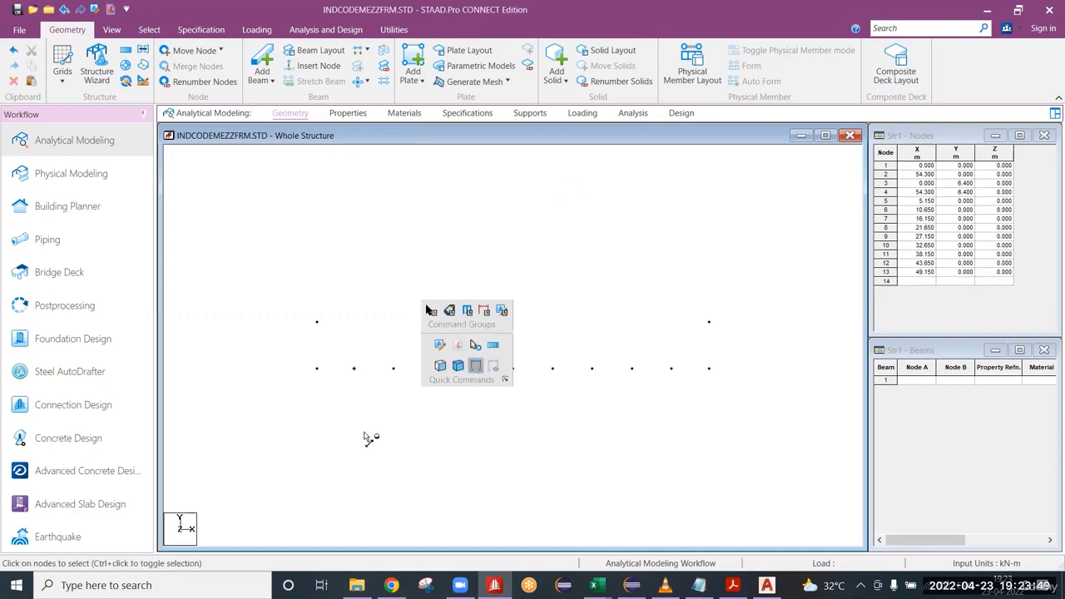
pyautogui.click(354, 369)
pyautogui.click(393, 370)
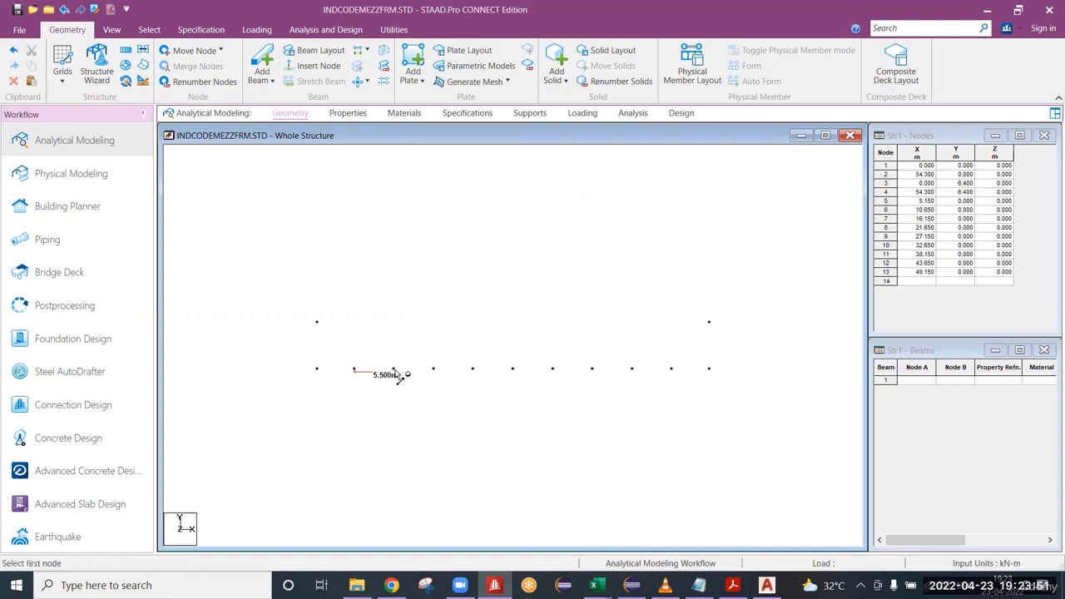
pyautogui.click(432, 369)
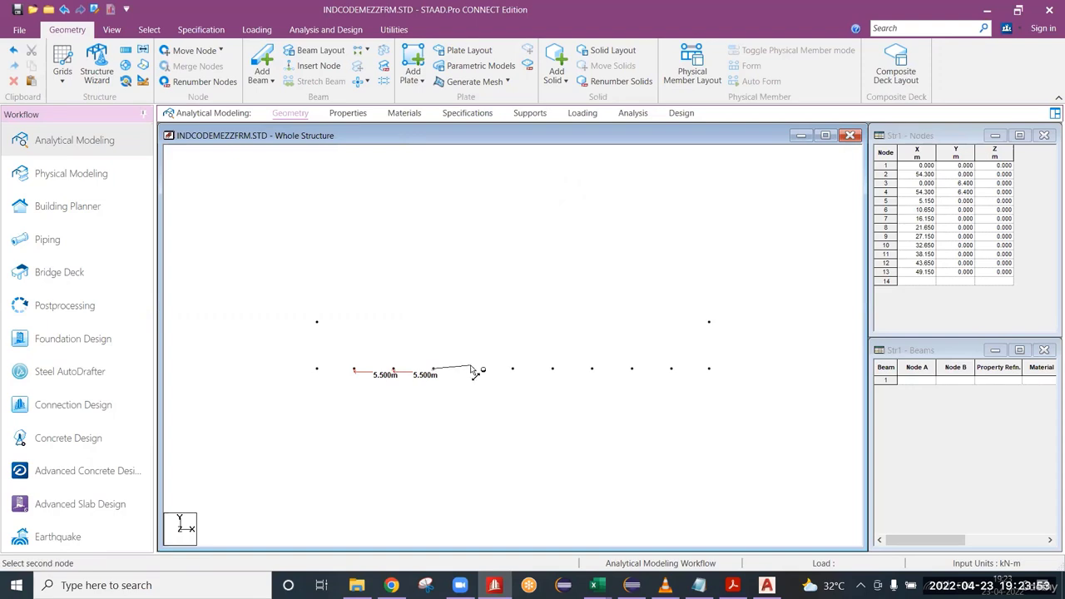
pyautogui.click(473, 370)
pyautogui.click(592, 369)
pyautogui.click(631, 369)
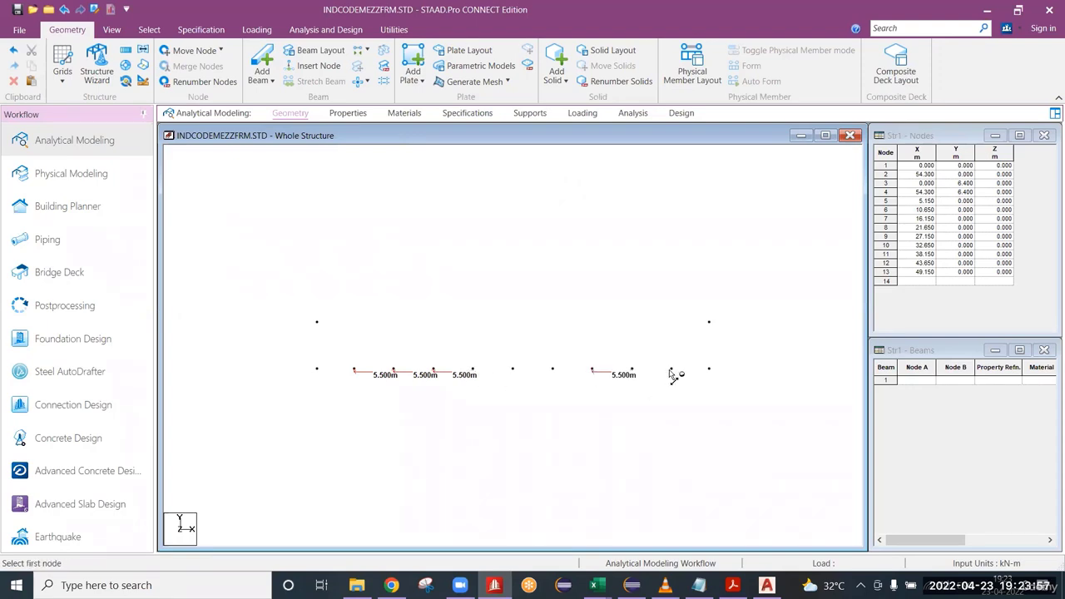
# Measure the two end bays between the outermost base nodes and their nearest interior nodes.
pyautogui.click(670, 369)
pyautogui.click(709, 368)
pyautogui.scroll(3, 716, 399)
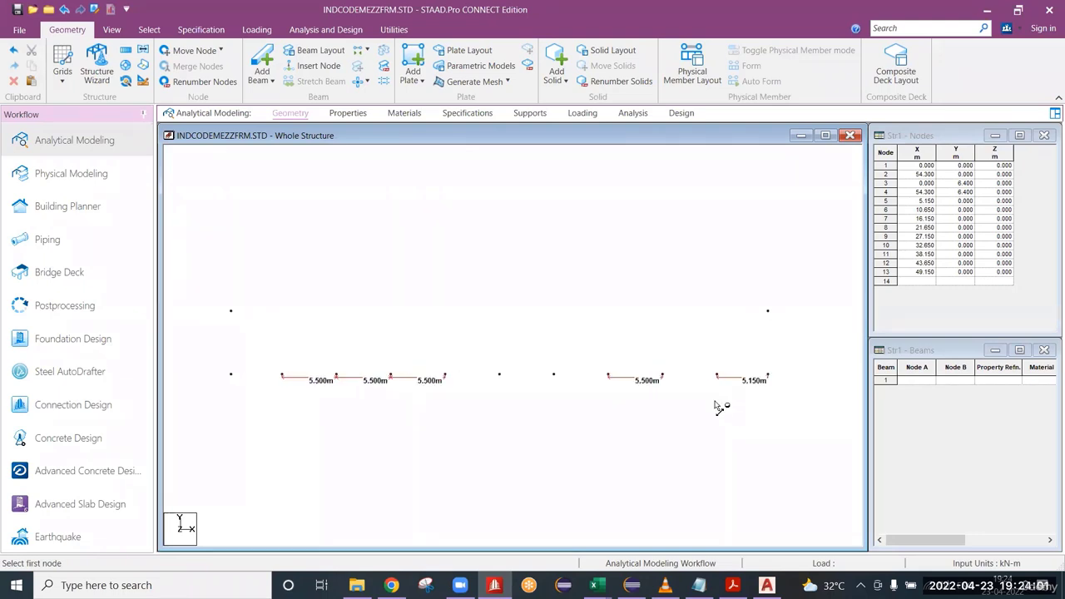
pyautogui.scroll(-2, 716, 406)
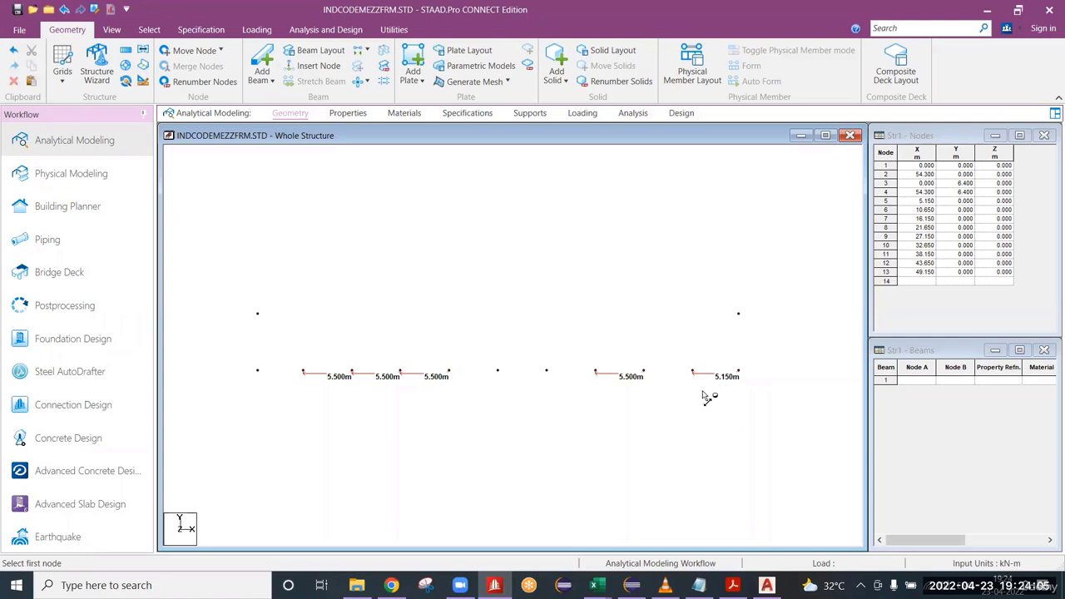
pyautogui.click(257, 371)
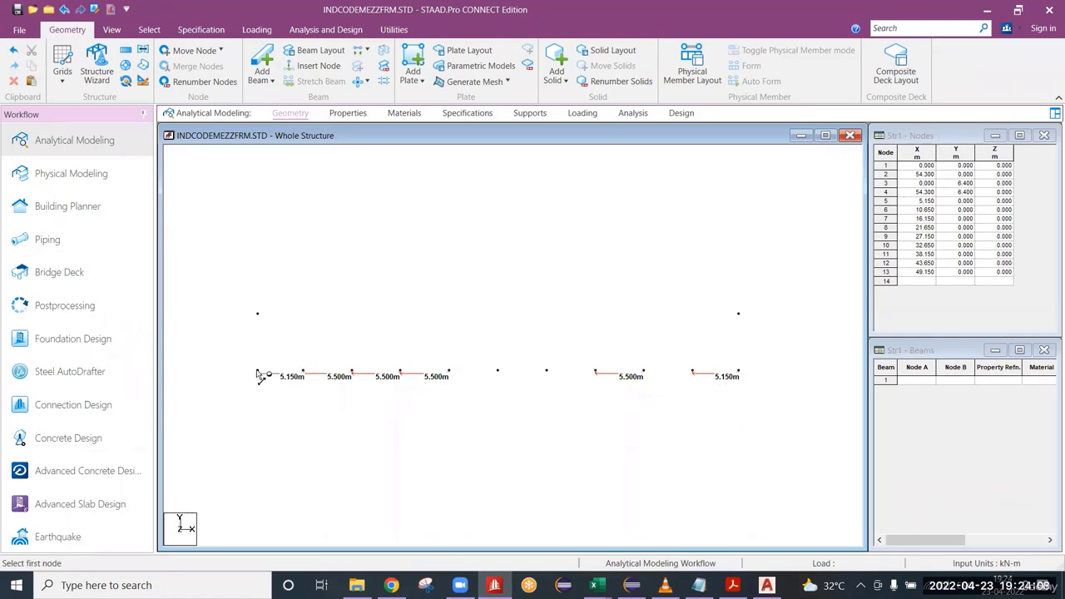
pyautogui.rightClick(473, 226)
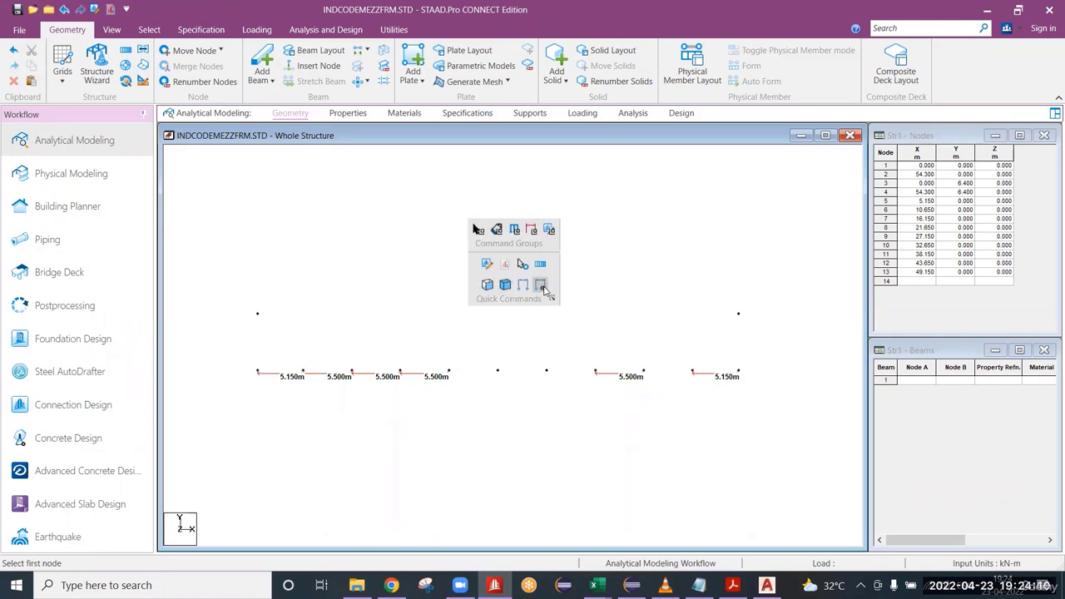
# Switch to REF.dwg in AutoCAD and examine the ridge and roof profile on the cross section at grids 2 and 3.
pyautogui.click(524, 265)
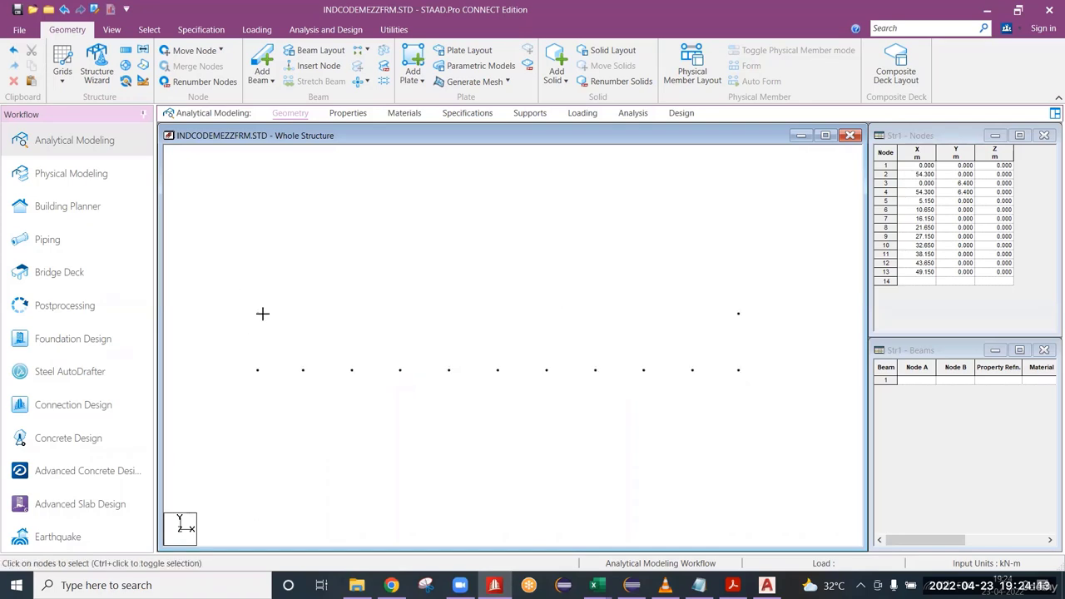
pyautogui.moveTo(238, 295); pyautogui.dragTo(288, 328)
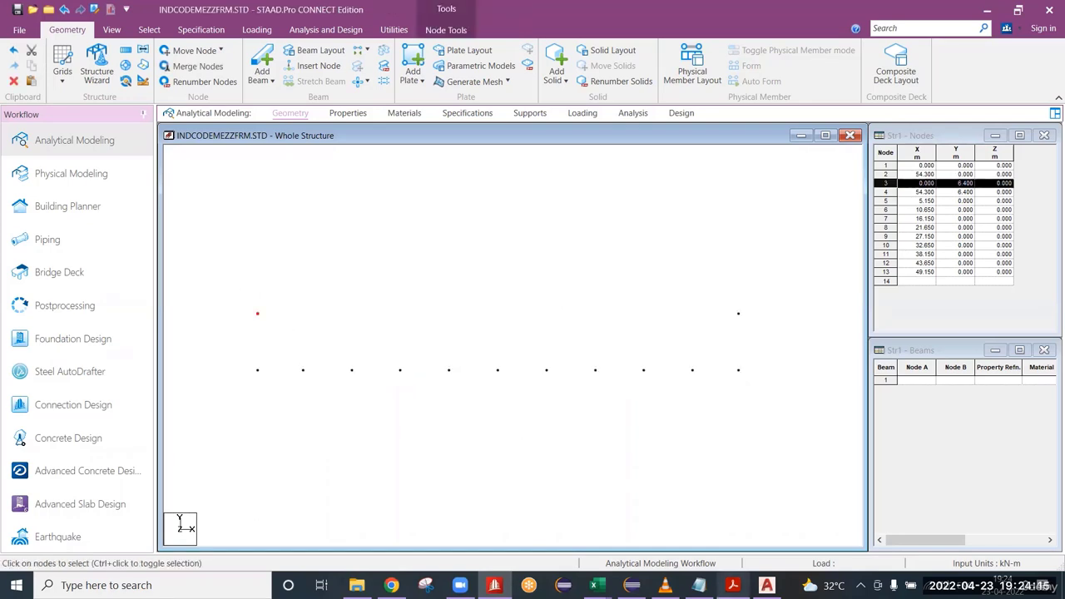
pyautogui.click(766, 585)
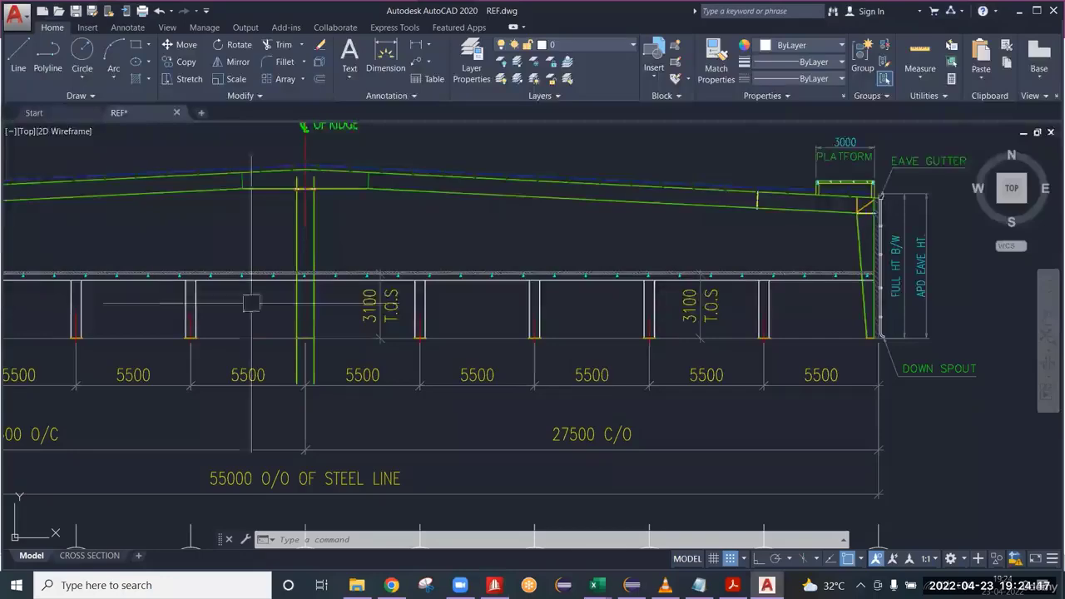
pyautogui.scroll(2, 256, 304)
pyautogui.scroll(-2, 335, 319)
pyautogui.moveTo(336, 172); pyautogui.dragTo(509, 326, button='middle')
pyautogui.scroll(-4, 509, 326)
pyautogui.click(487, 291)
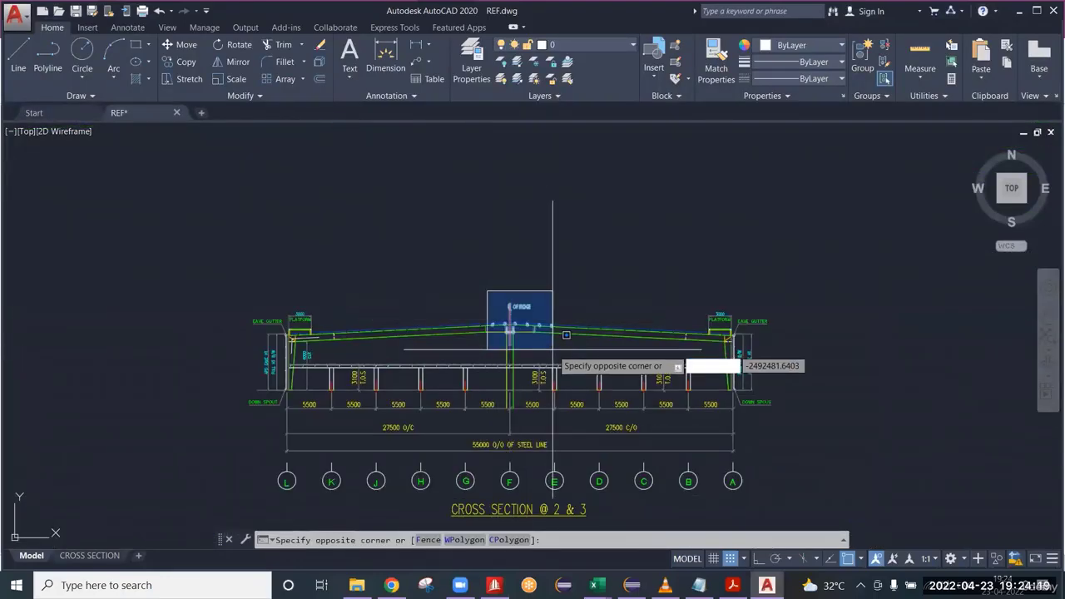
pyautogui.click(537, 333)
pyautogui.scroll(4, 503, 349)
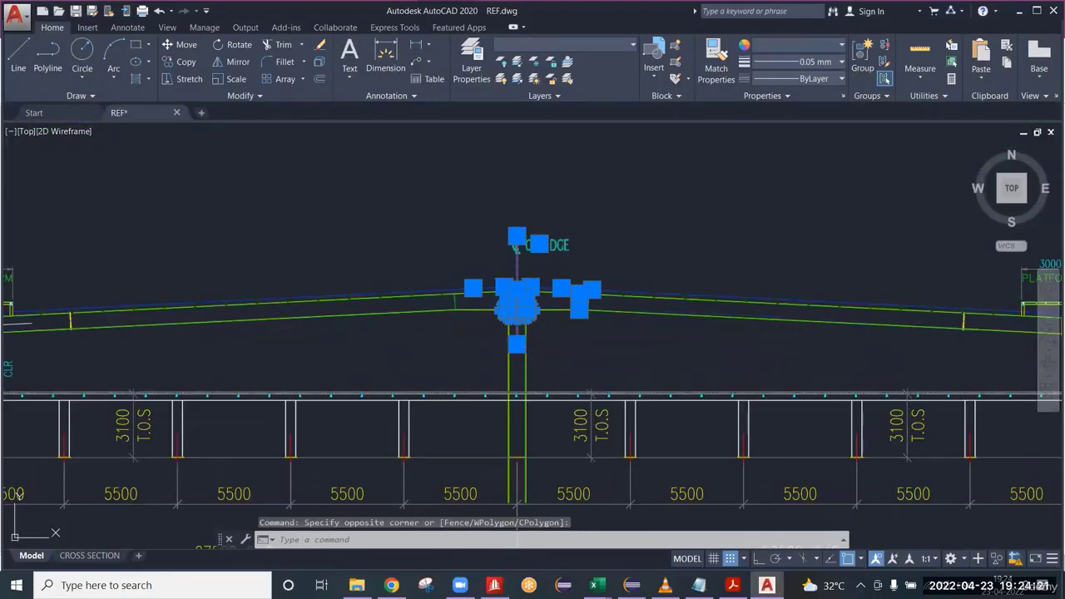
pyautogui.scroll(-4, 609, 354)
pyautogui.scroll(-3, 609, 351)
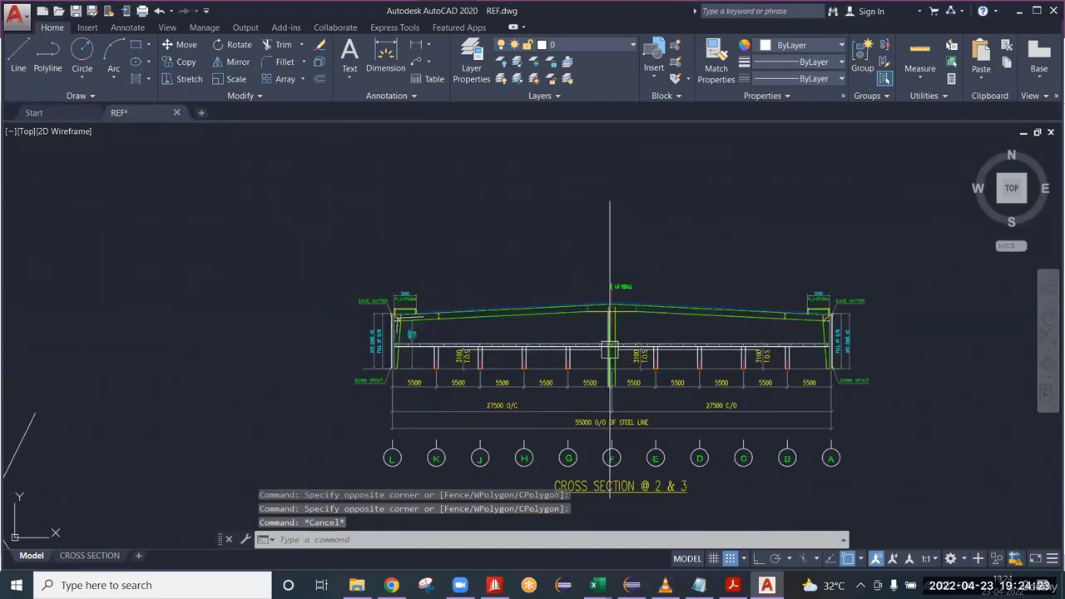
pyautogui.scroll(3, 623, 297)
pyautogui.scroll(-4, 613, 308)
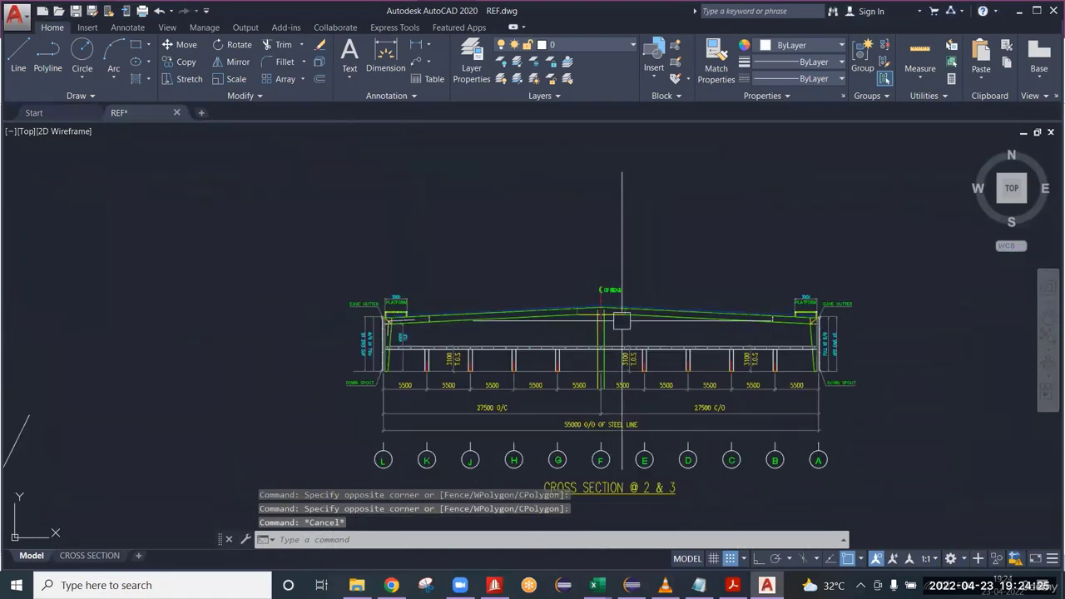
pyautogui.moveTo(602, 340); pyautogui.dragTo(513, 299, button='middle')
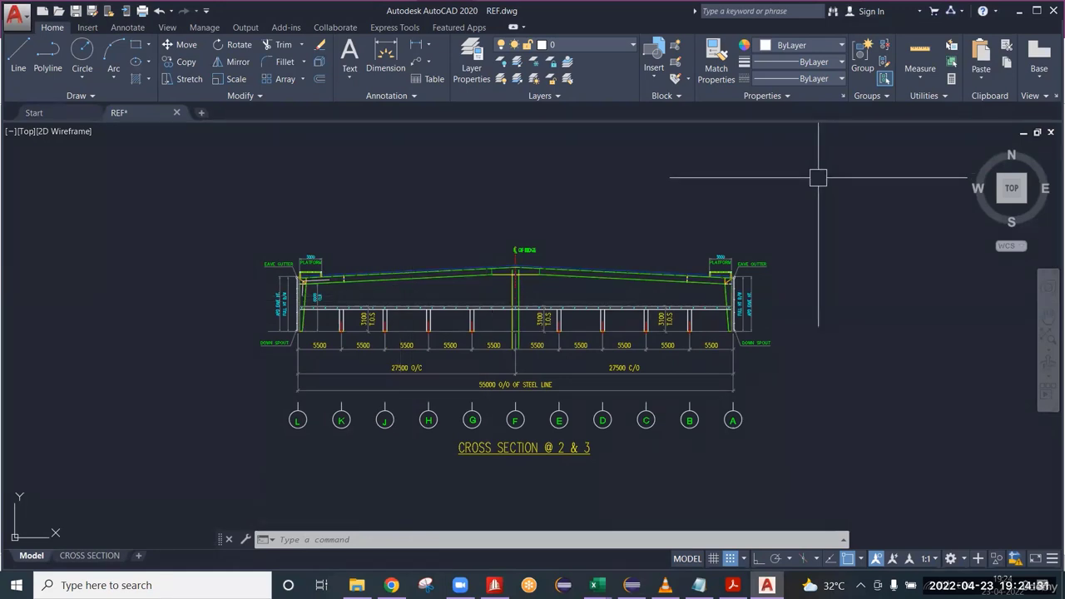
# Return to STAAD.Pro and measure the node-to-node distance between the two eave nodes.
pyautogui.click(1021, 17)
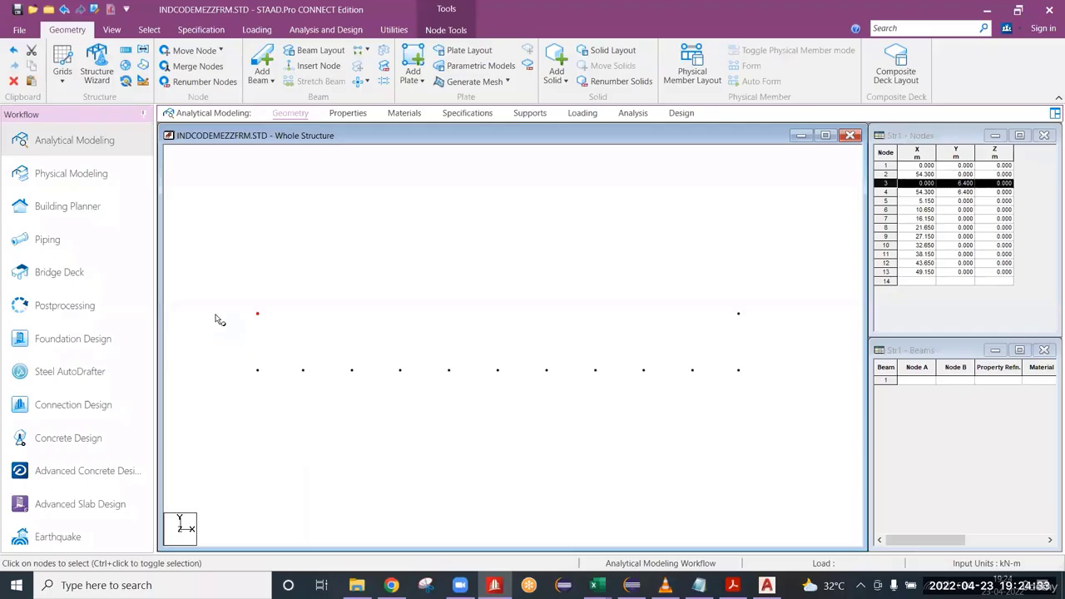
pyautogui.click(368, 257)
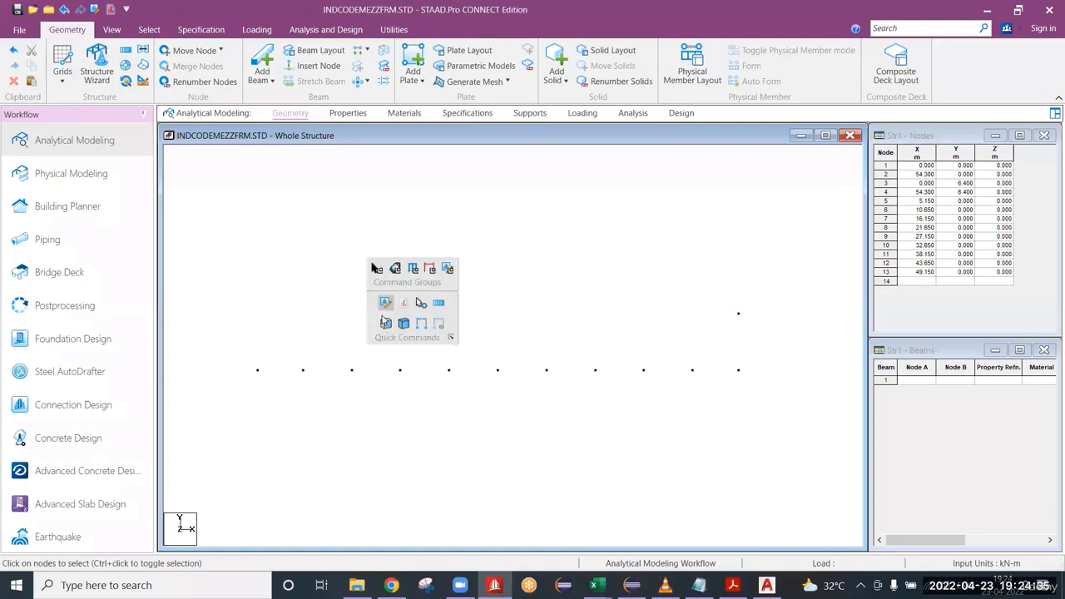
pyautogui.click(422, 325)
pyautogui.click(257, 313)
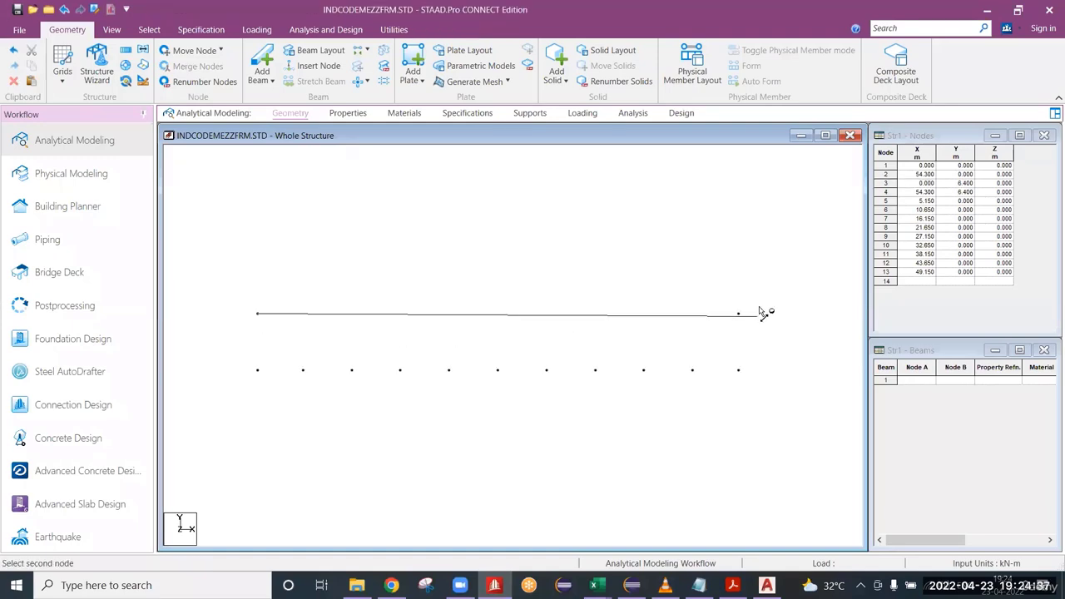
pyautogui.click(738, 314)
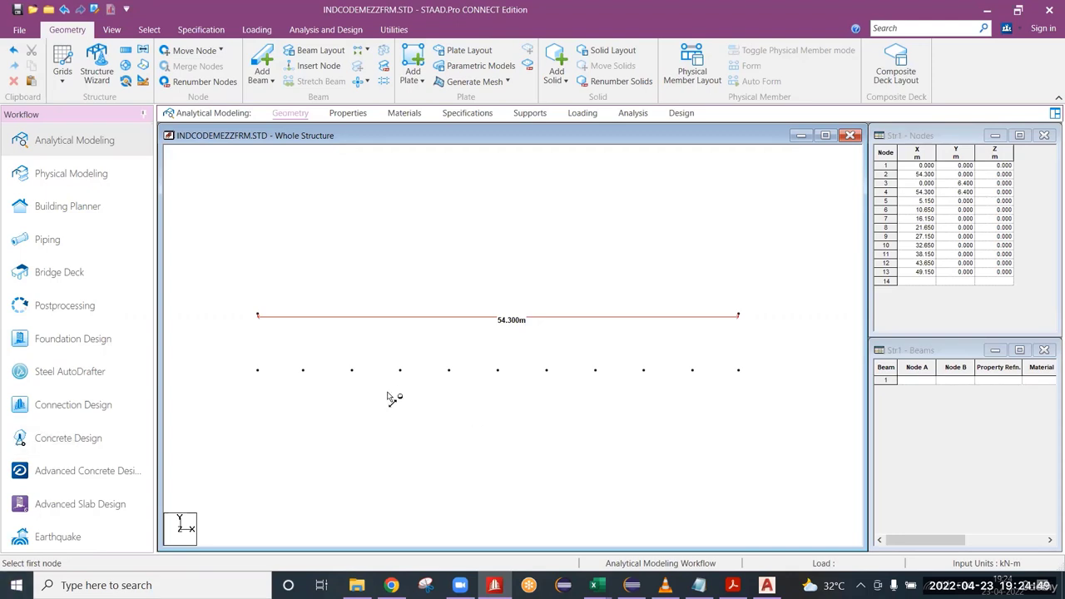
# Copy the eave node at X 0 and paste it with a move of X 27.15 m and Y 2.715 m for the ridge.
pyautogui.rightClick(379, 207)
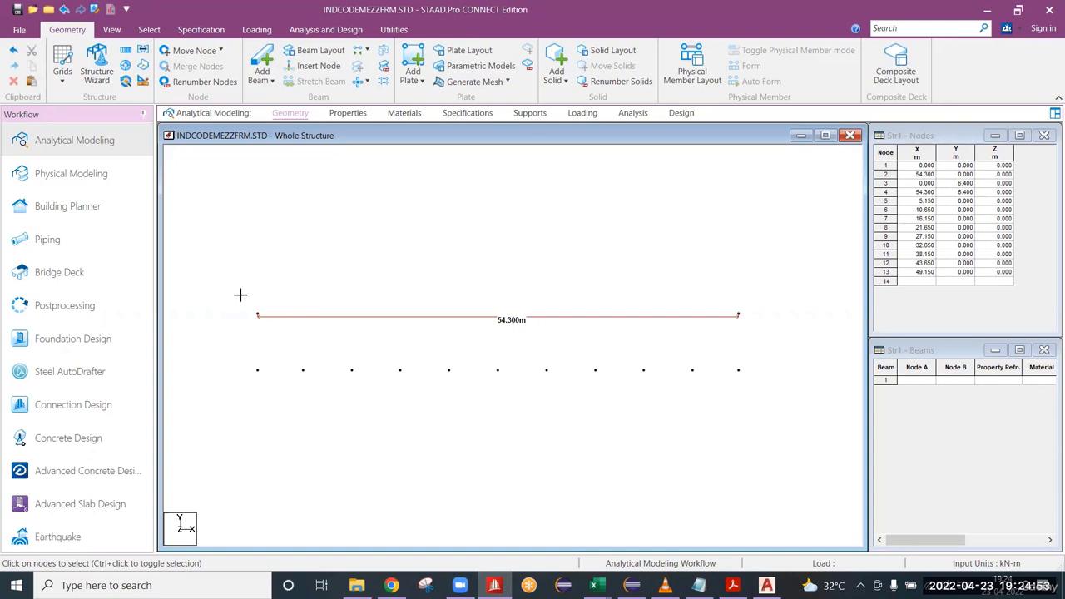
pyautogui.moveTo(241, 295); pyautogui.dragTo(297, 341)
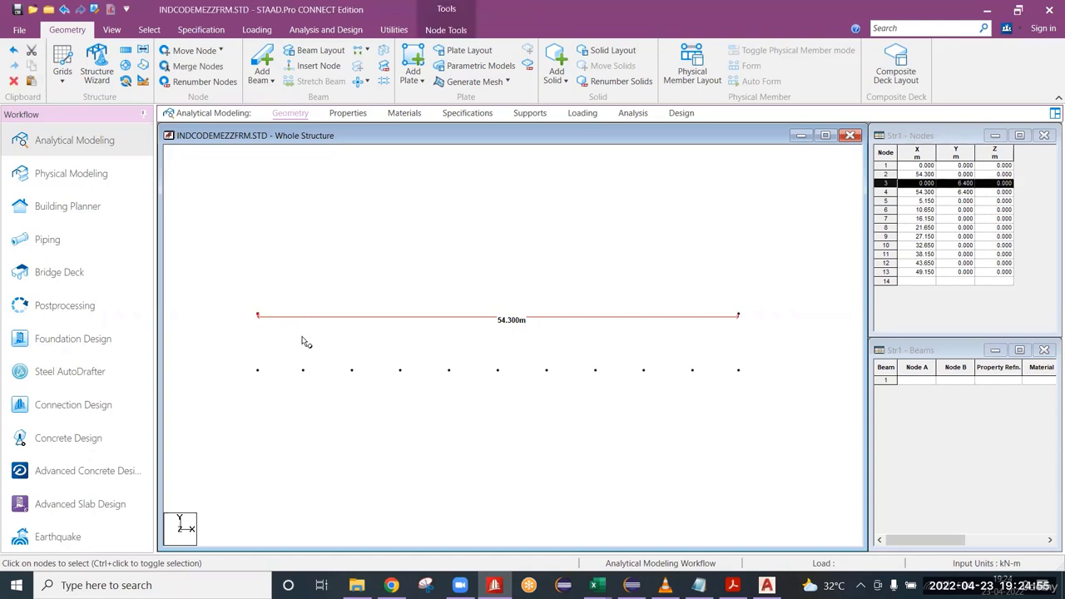
pyautogui.hotkey('ctrl', 'v')
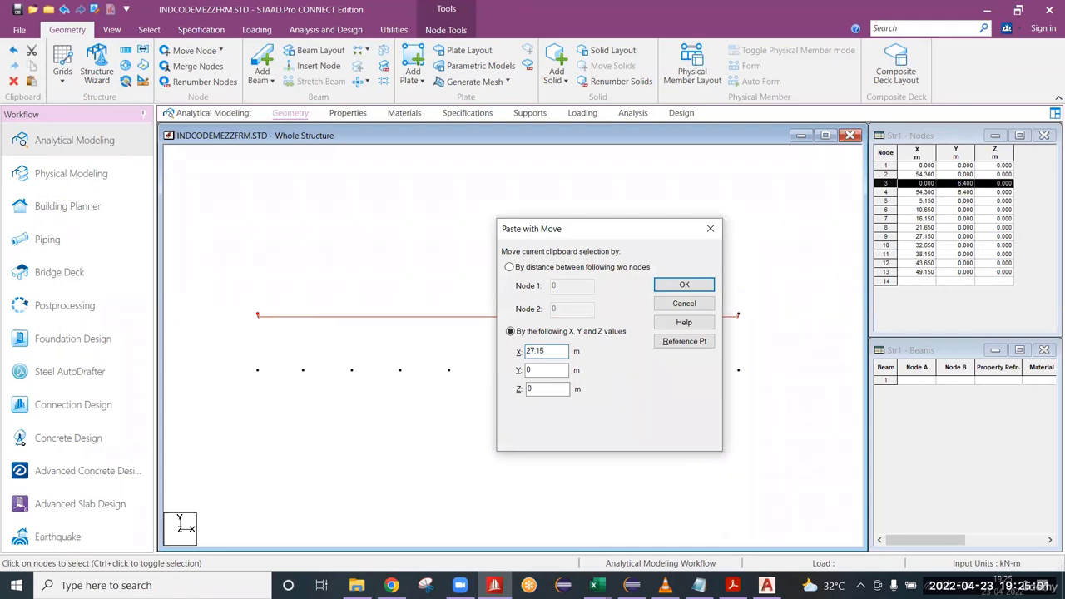
pyautogui.press('Tab')
pyautogui.moveTo(609, 234); pyautogui.dragTo(541, 95)
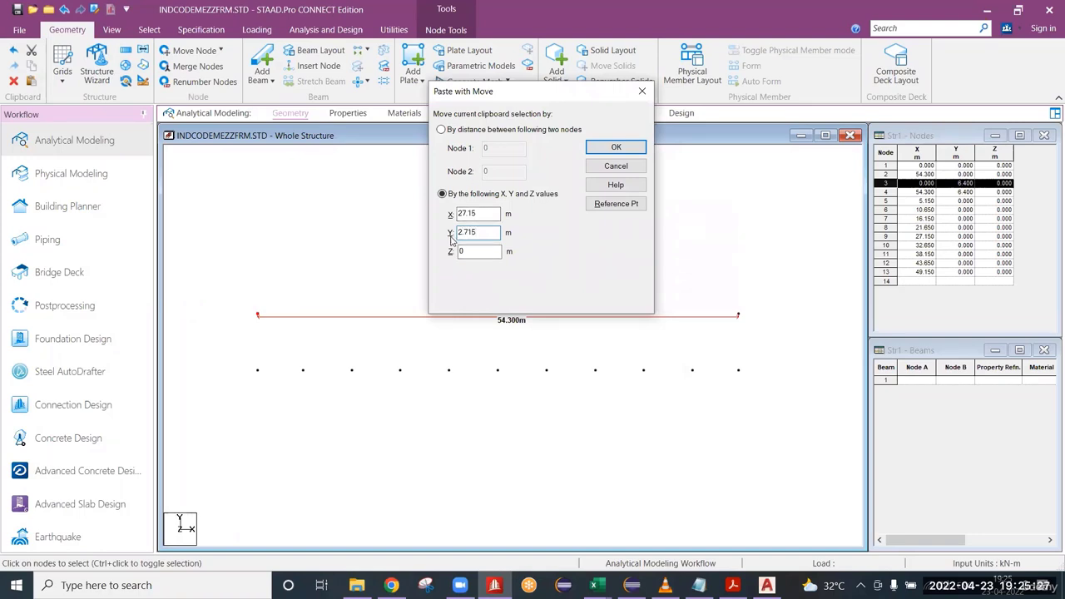
pyautogui.moveTo(489, 234); pyautogui.dragTo(418, 239)
pyautogui.click(616, 147)
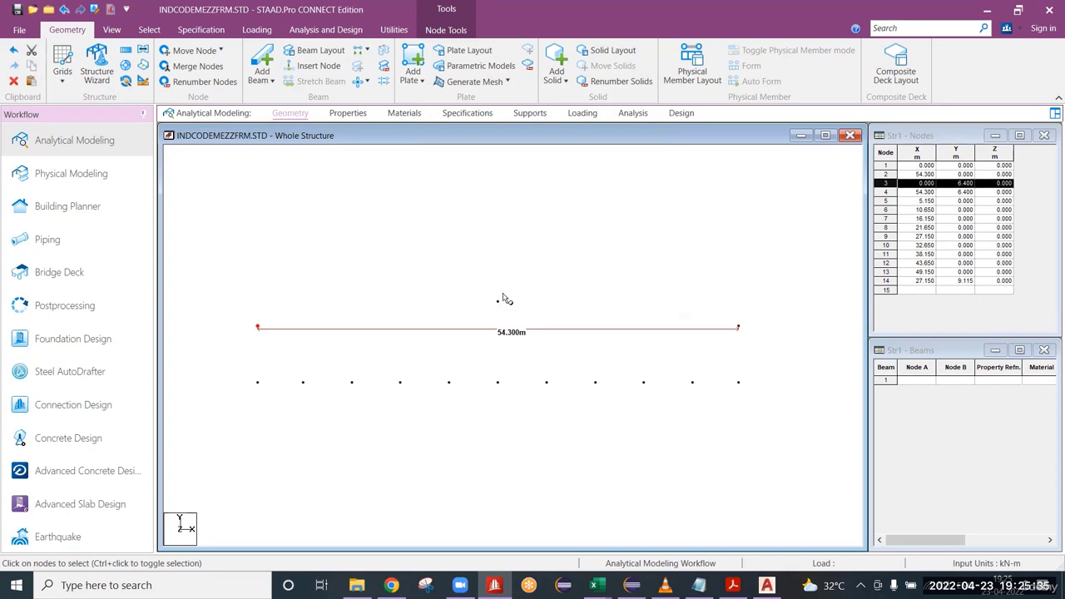
# Select the new ridge node and the eave node at X 0 alternately to compare their coordinates in the node table.
pyautogui.moveTo(477, 291); pyautogui.dragTo(528, 317)
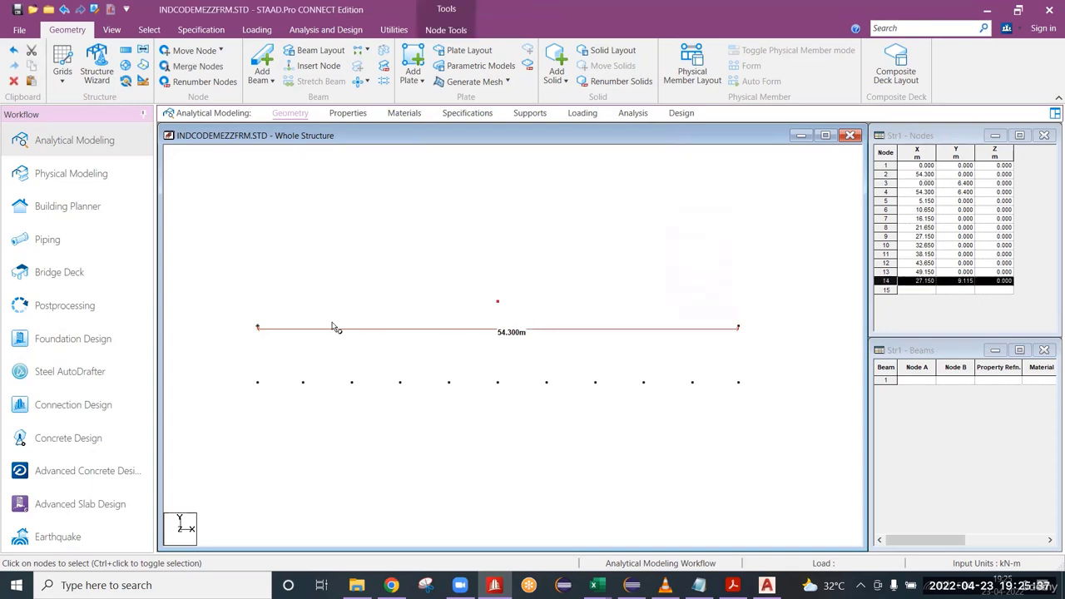
pyautogui.click(259, 327)
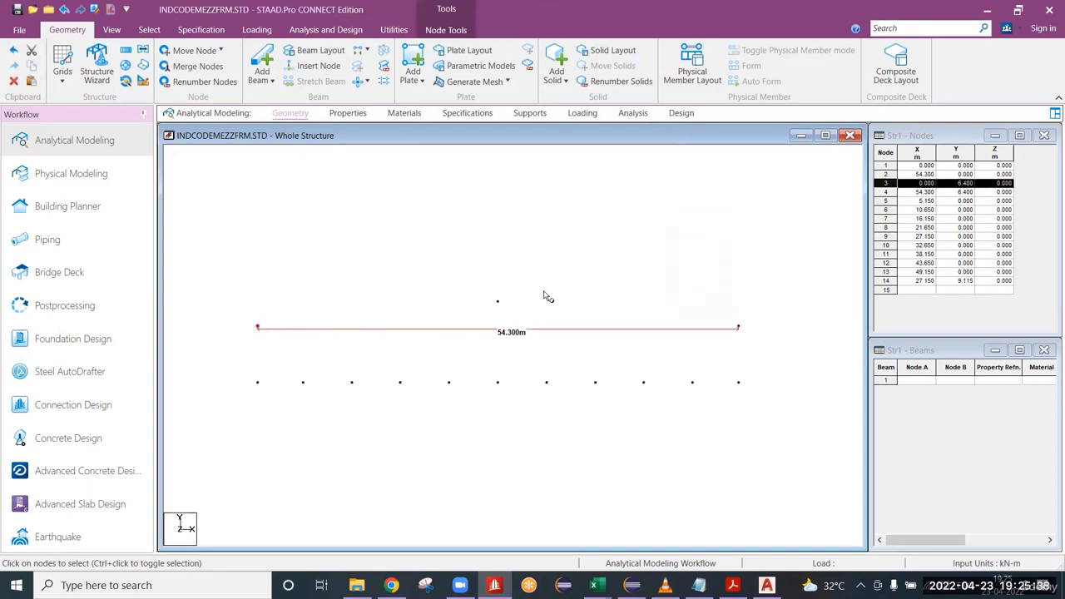
pyautogui.click(497, 304)
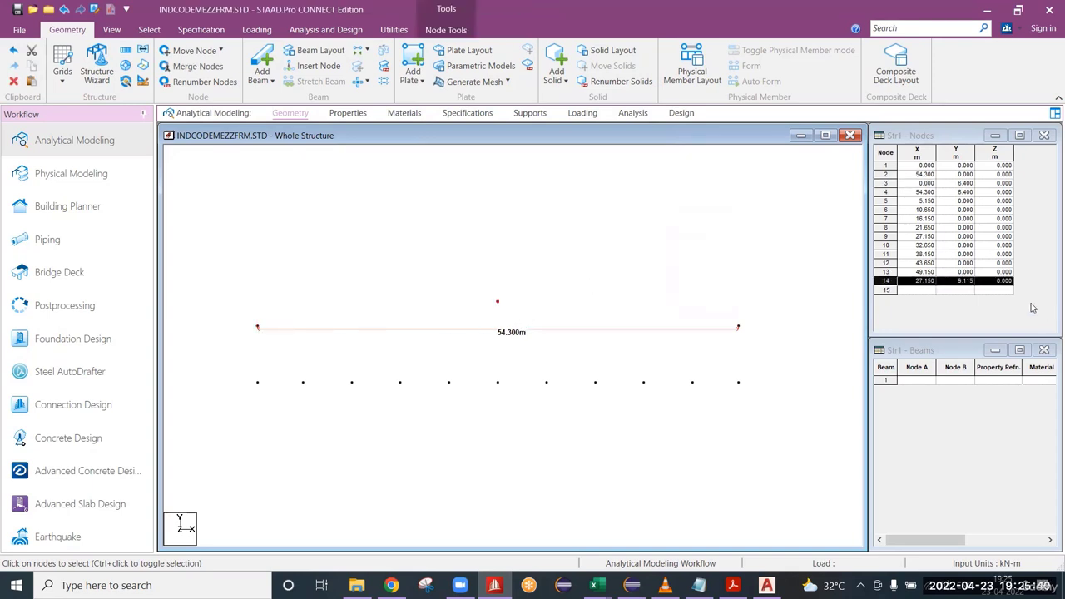
pyautogui.click(259, 328)
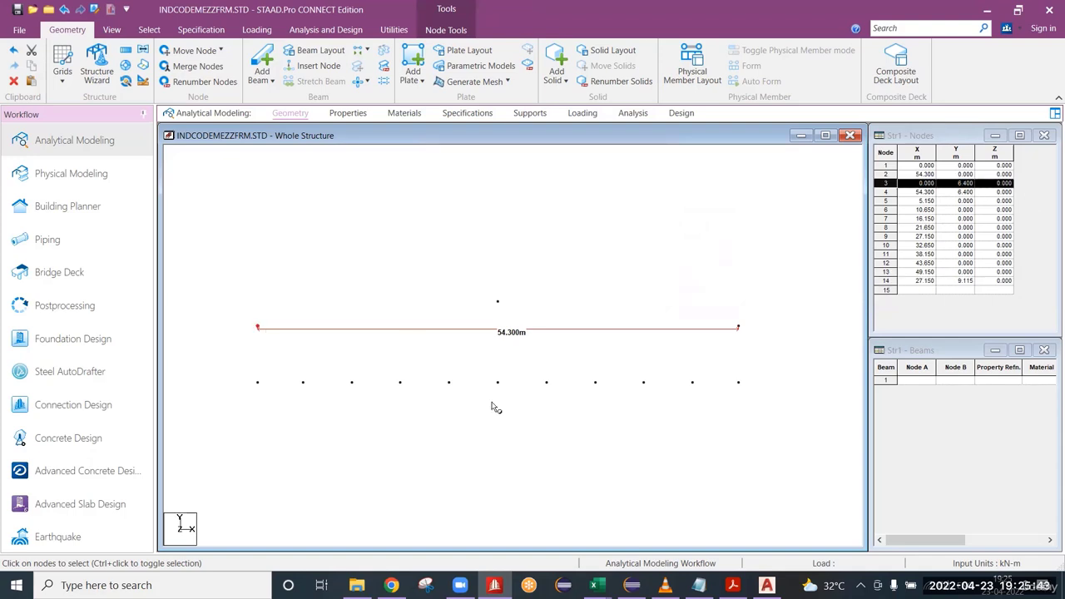
pyautogui.click(498, 304)
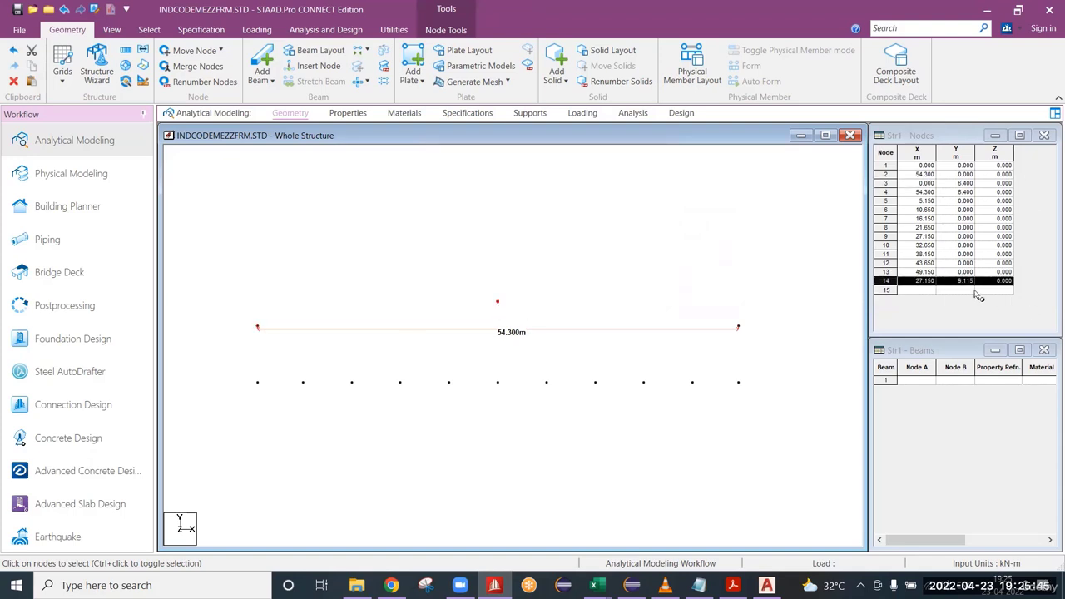
pyautogui.click(258, 328)
pyautogui.click(498, 302)
pyautogui.click(258, 328)
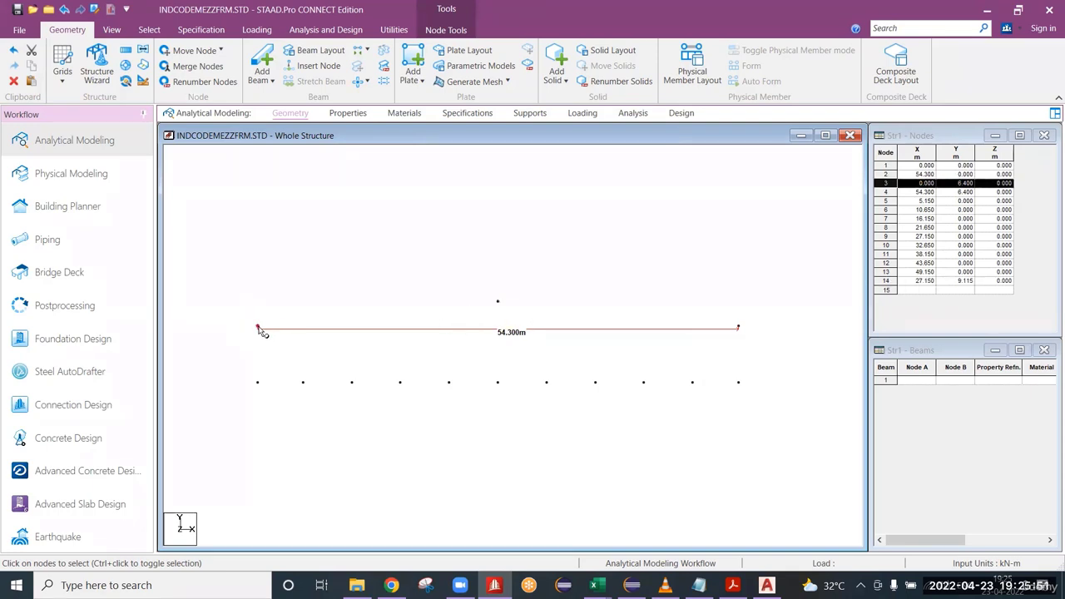
pyautogui.click(498, 302)
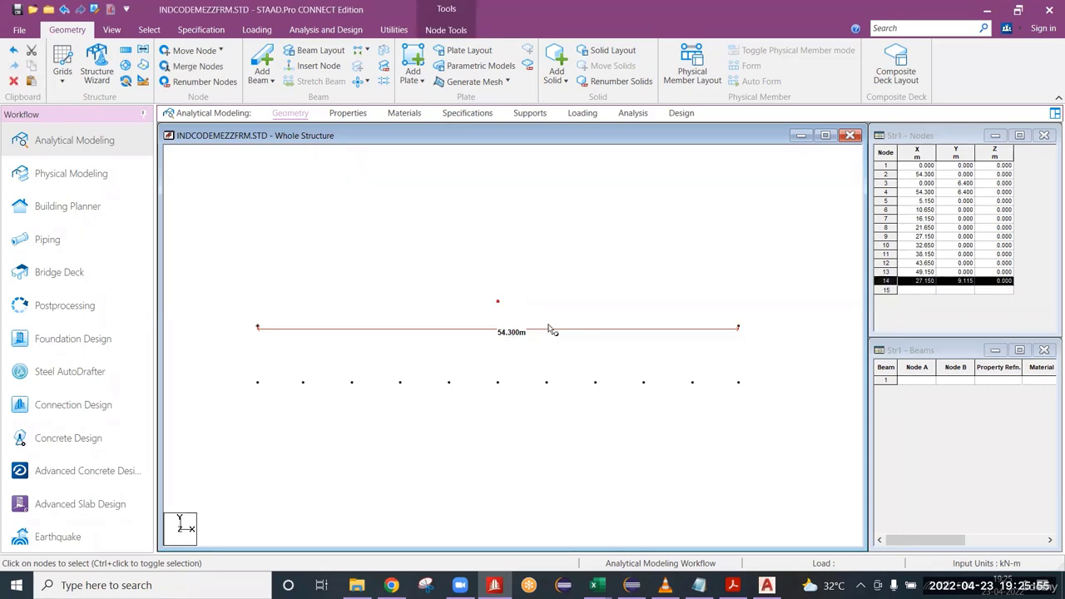
# Remove all node-to-node distance dimensions from the model display.
pyautogui.click(561, 225)
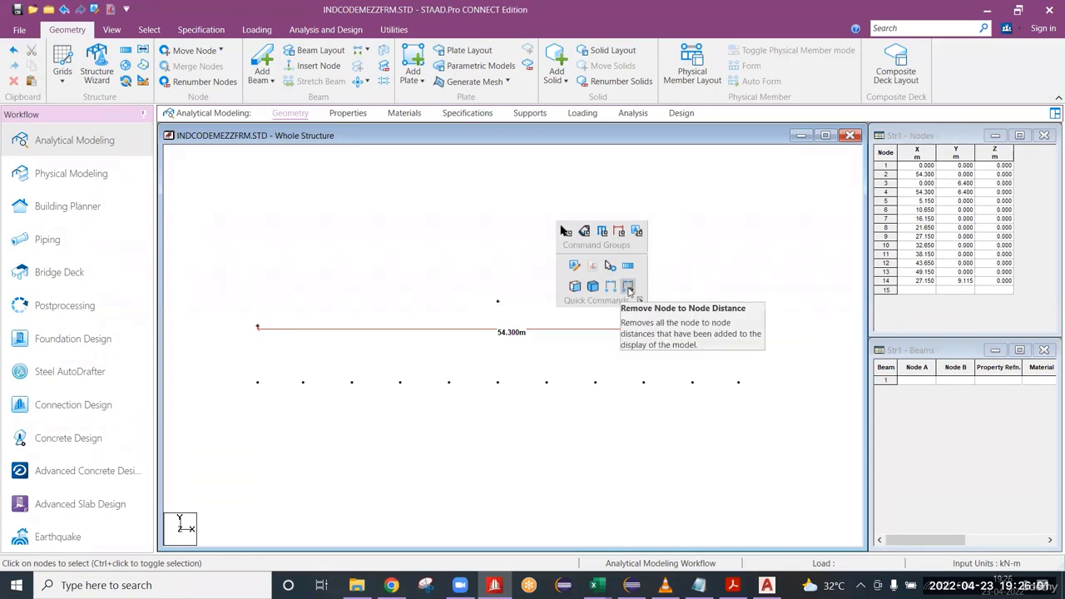
pyautogui.click(628, 287)
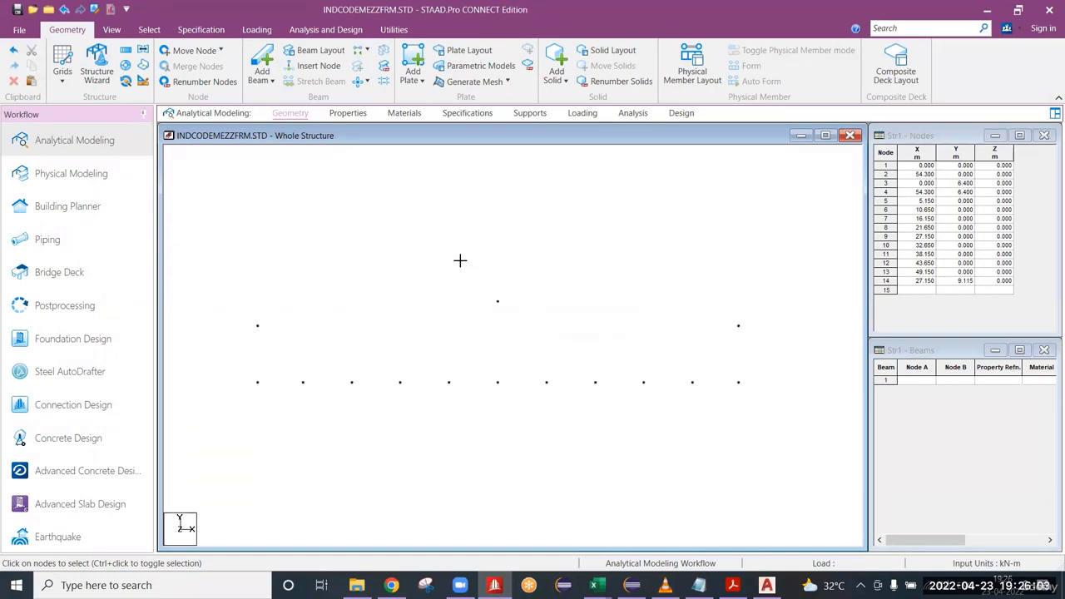
pyautogui.scroll(1, 476, 288)
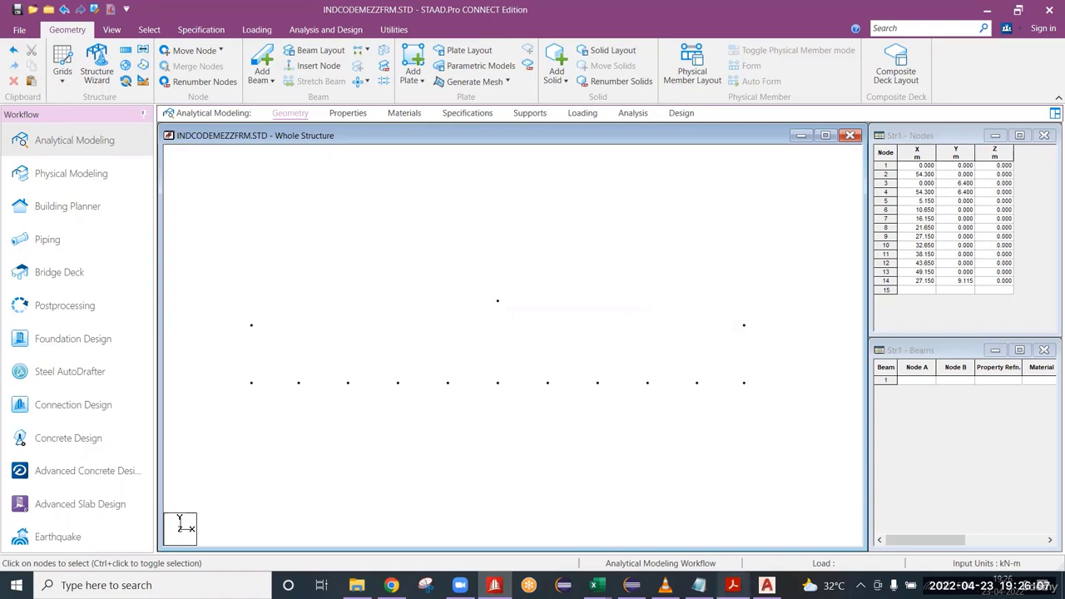
# Switch to REF.dwg in AutoCAD and examine the mezzanine top-of-steel height above the interior column bases.
pyautogui.click(753, 582)
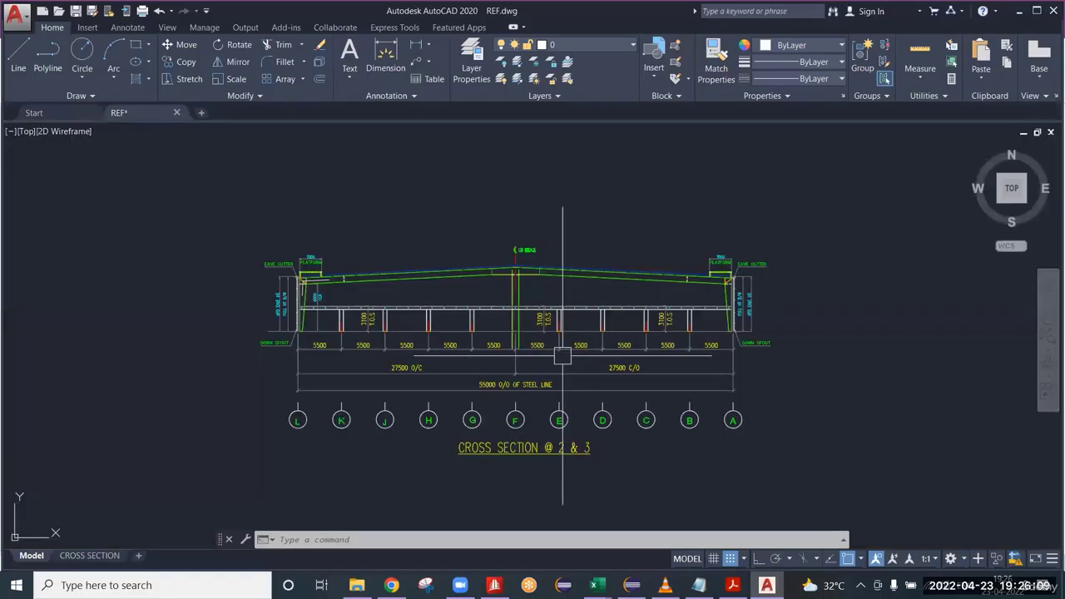
pyautogui.scroll(4, 336, 277)
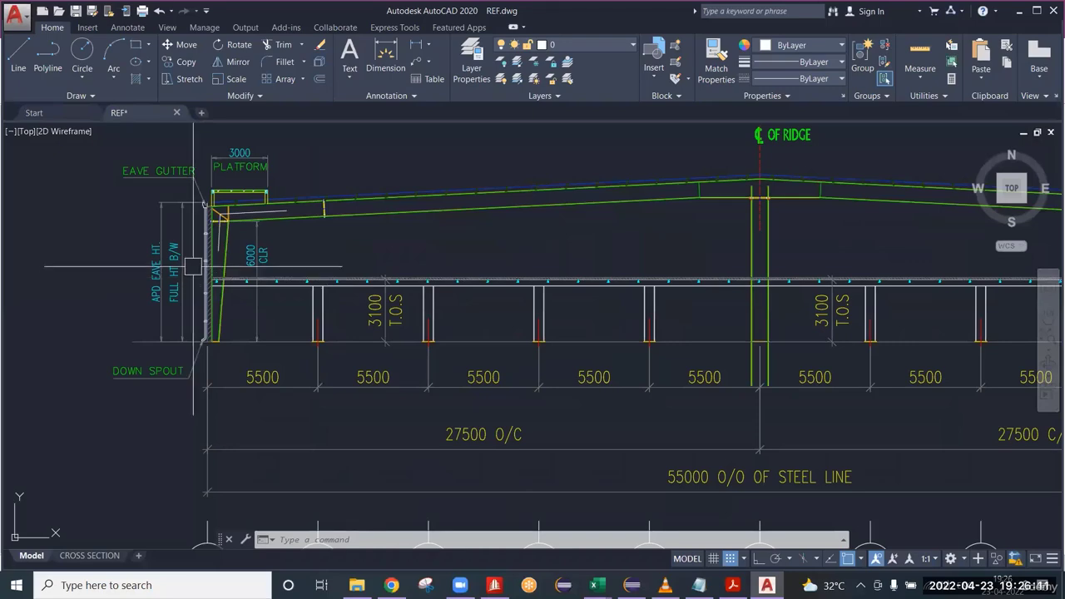
pyautogui.scroll(4, 402, 314)
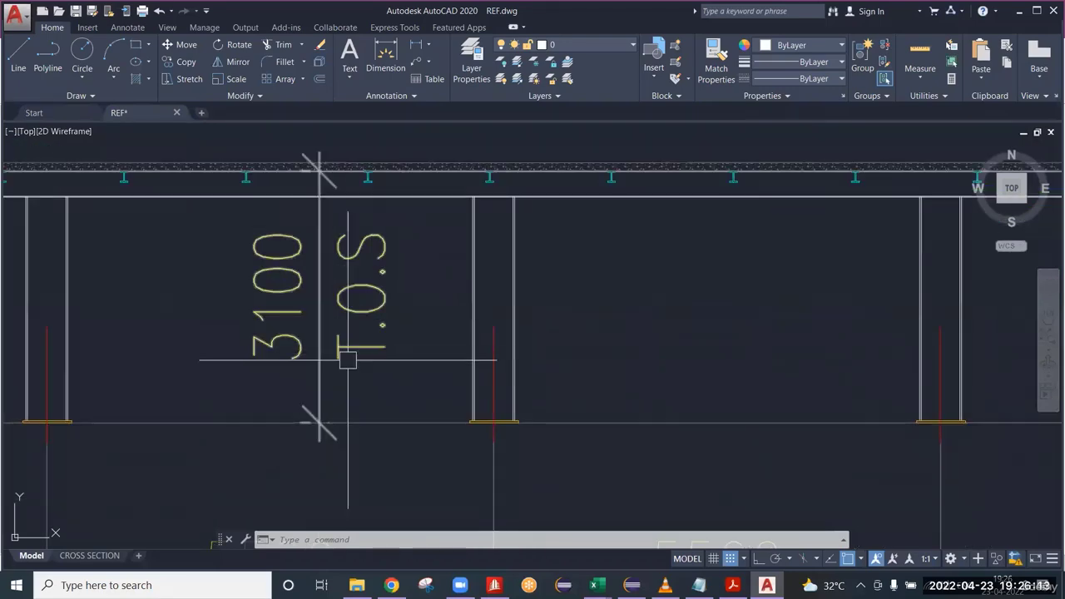
pyautogui.scroll(2, 349, 366)
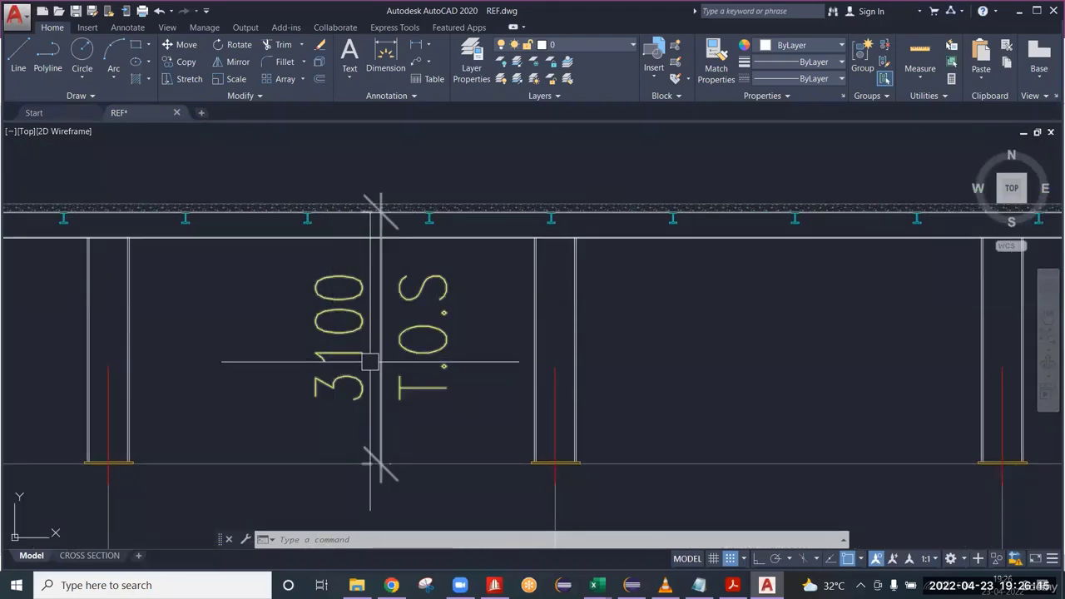
pyautogui.scroll(-2, 372, 387)
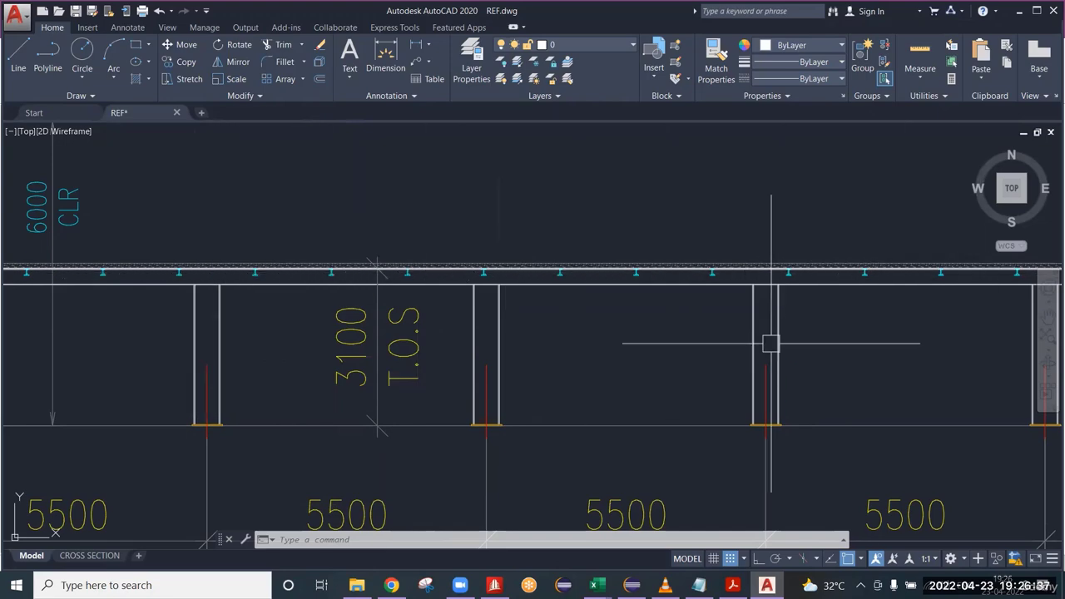
pyautogui.scroll(-5, 768, 342)
pyautogui.scroll(5, 621, 362)
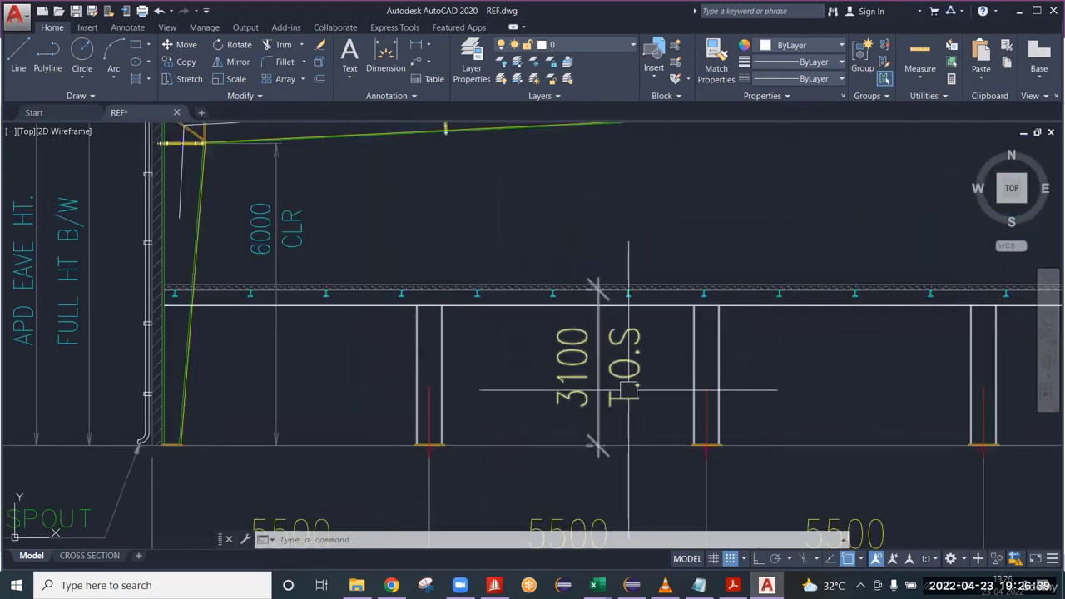
pyautogui.moveTo(628, 365); pyautogui.dragTo(488, 346, button='middle')
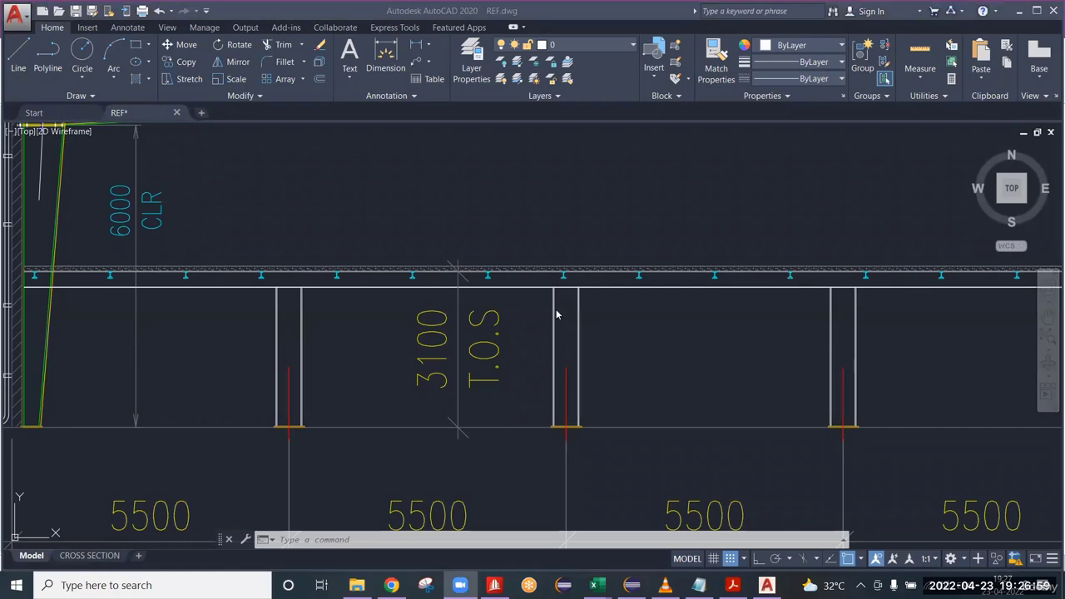
pyautogui.scroll(-4, 571, 333)
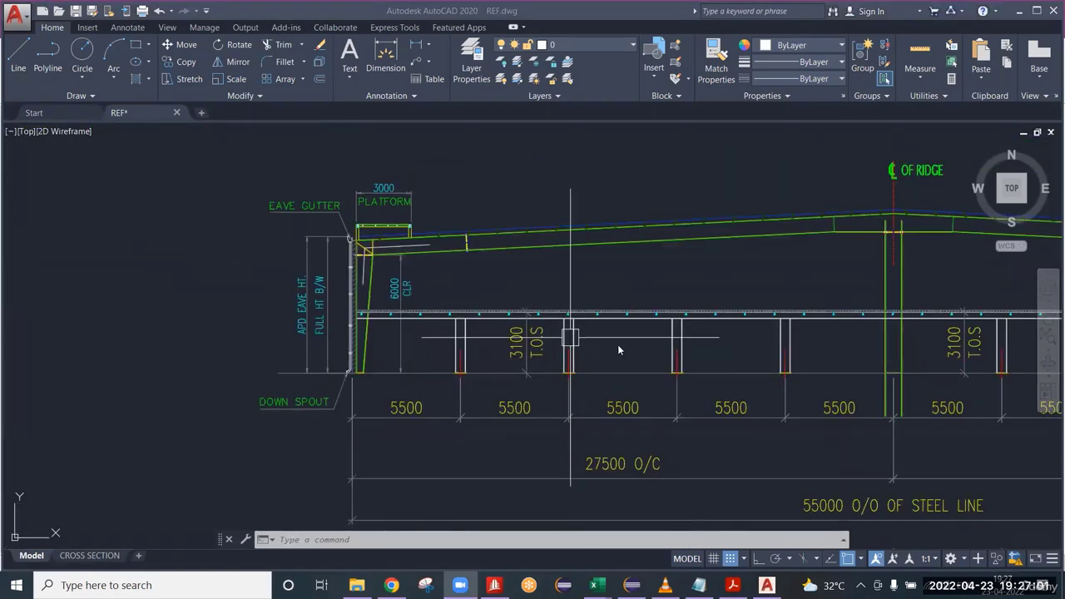
# Switch to the STAAD.Pro model, copy all base nodes at Y 0 and start pasting them with a move.
pyautogui.scroll(4, 574, 370)
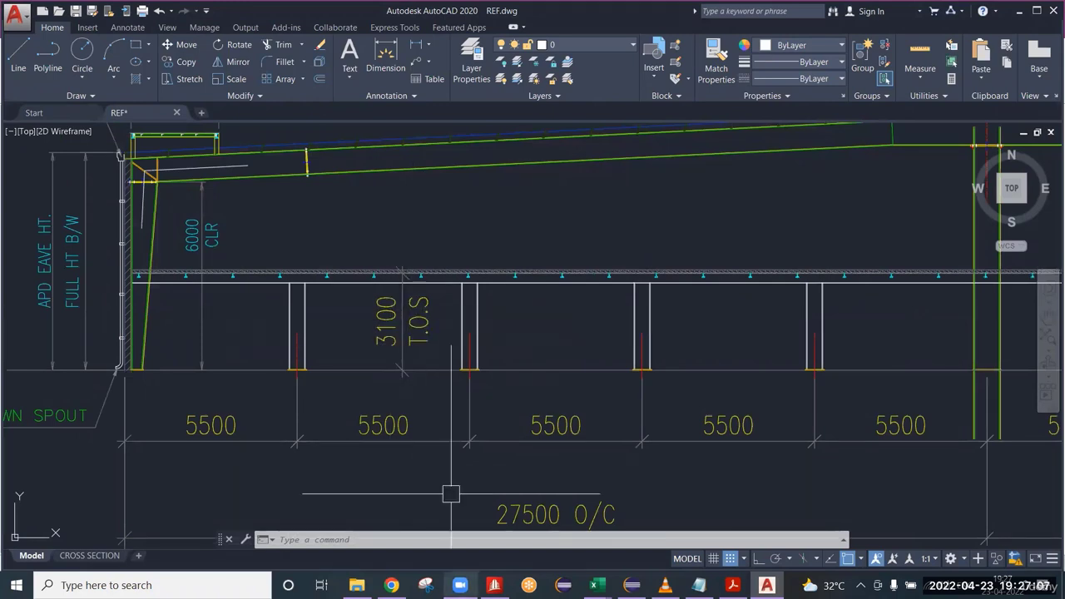
pyautogui.click(494, 584)
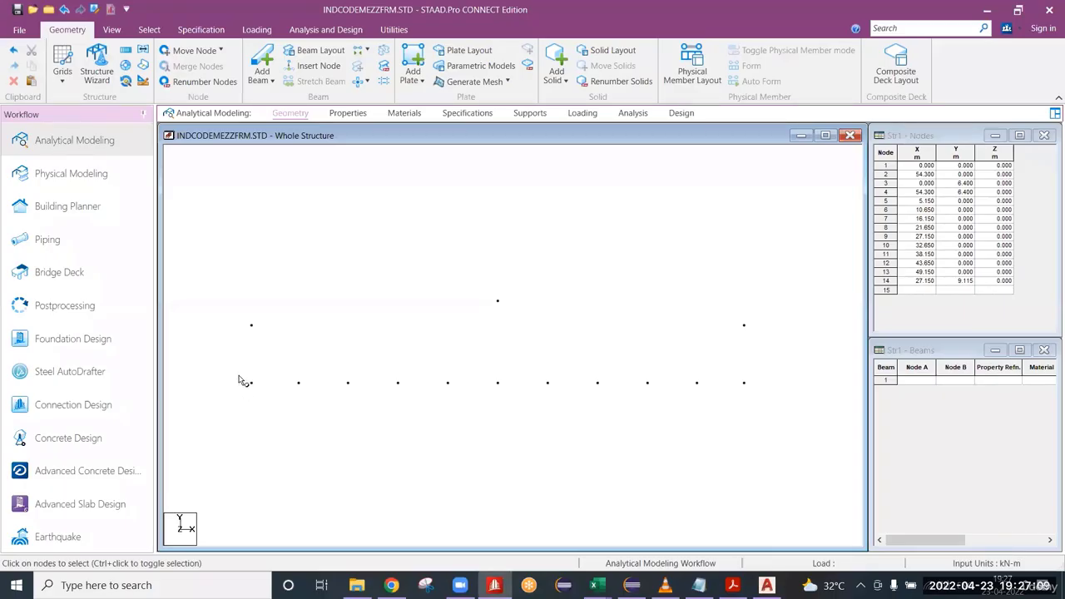
pyautogui.moveTo(241, 376); pyautogui.dragTo(752, 443)
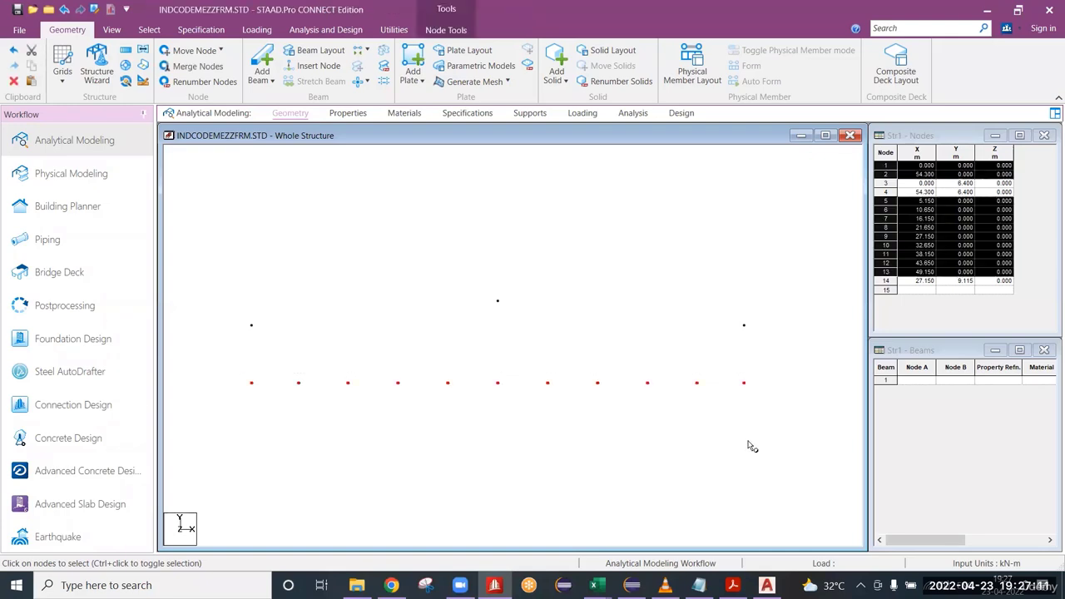
pyautogui.hotkey('ctrl', 'v')
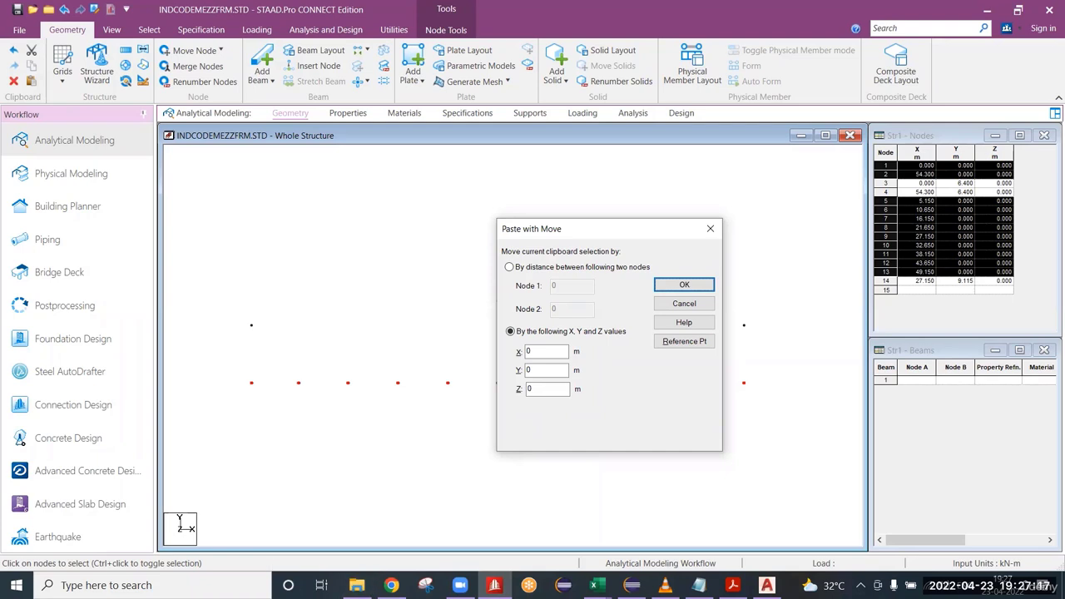
# Open Calculator and compute 3.1 - 0.3 for the mezzanine node height, checking the top-of-steel dimension in REF.dwg.
pyautogui.press('super+r')
pyautogui.click(106, 541)
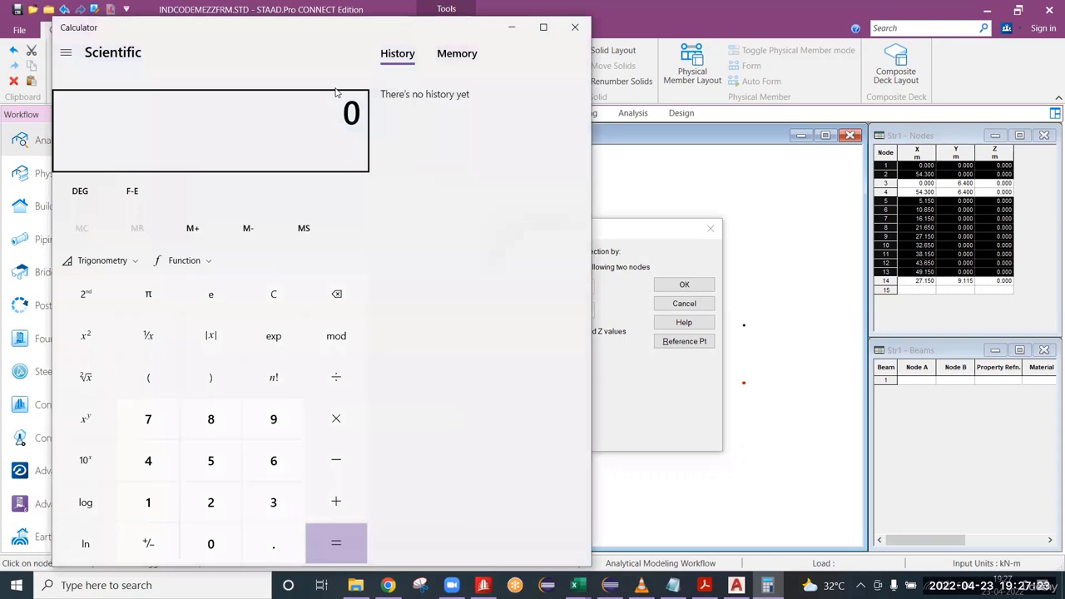
pyautogui.press('super+Right')
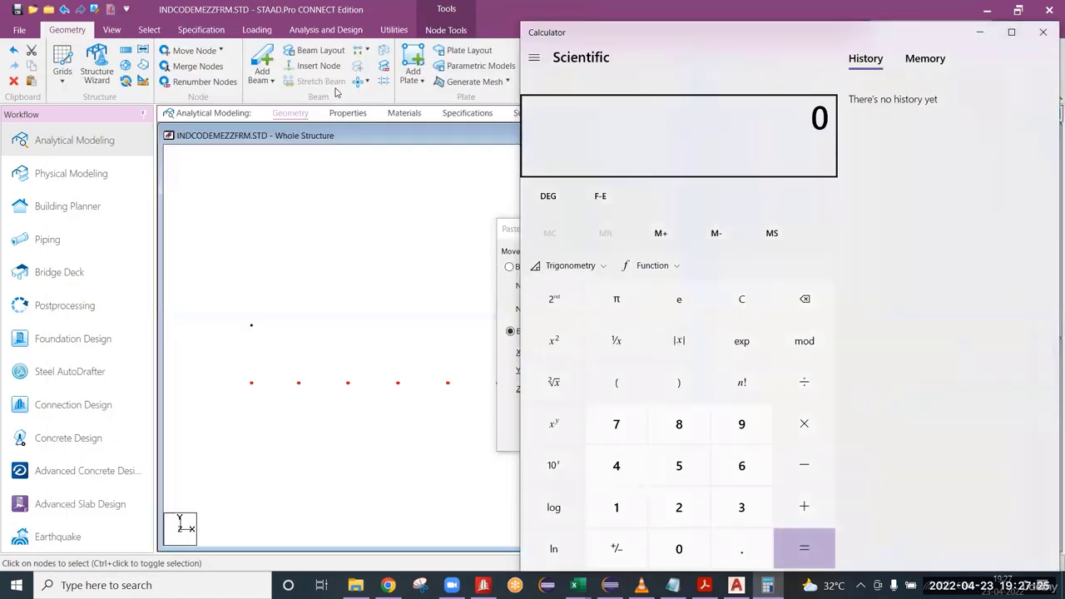
pyautogui.write('3.1 ')
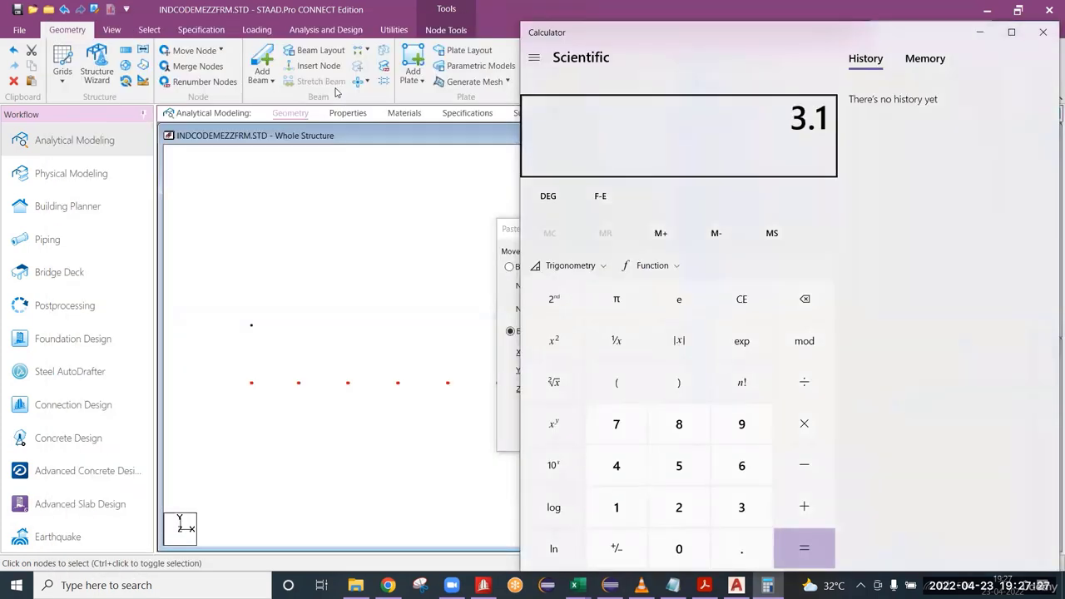
pyautogui.write('-')
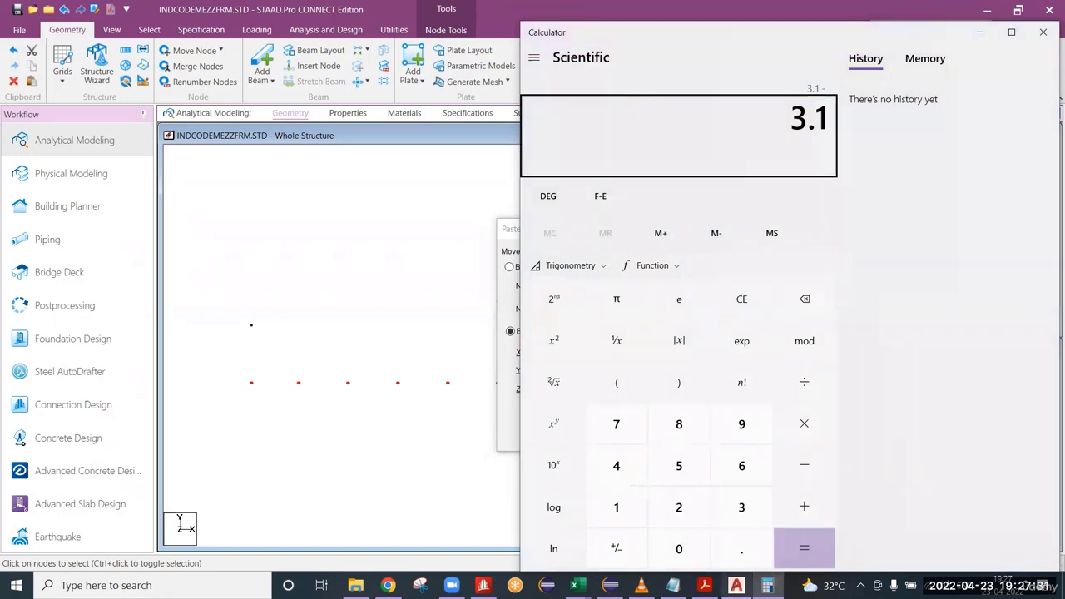
pyautogui.moveTo(736, 585)
pyautogui.moveTo(742, 518)
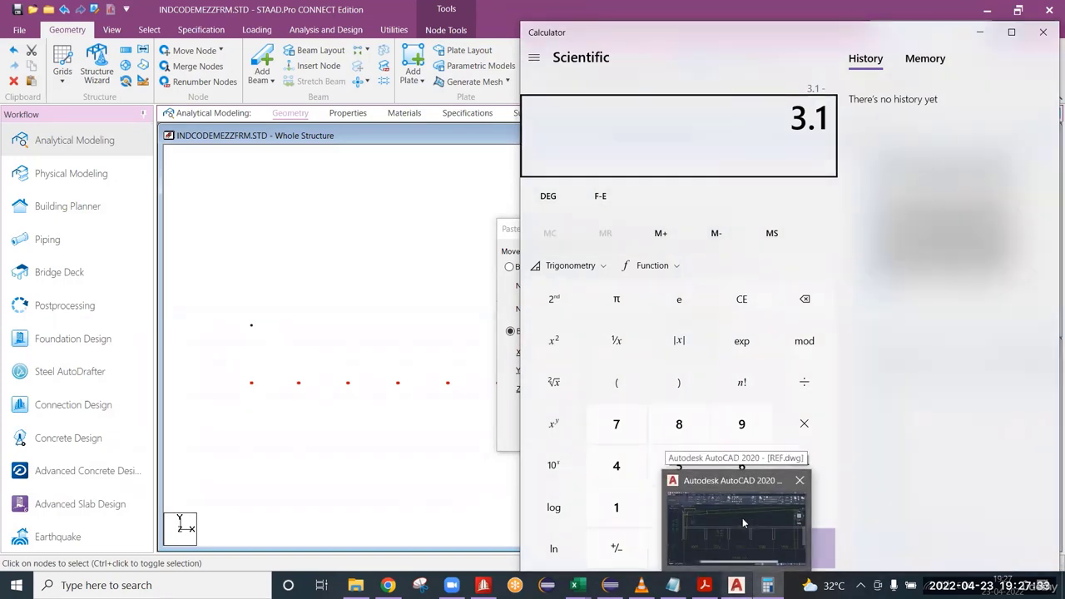
pyautogui.click(742, 518)
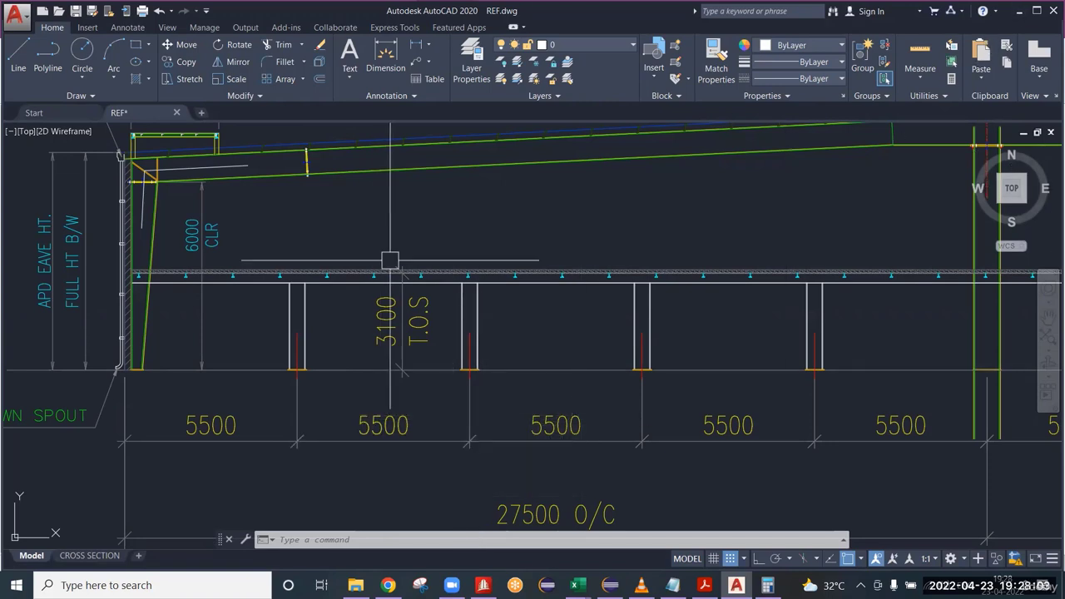
pyautogui.scroll(4, 389, 264)
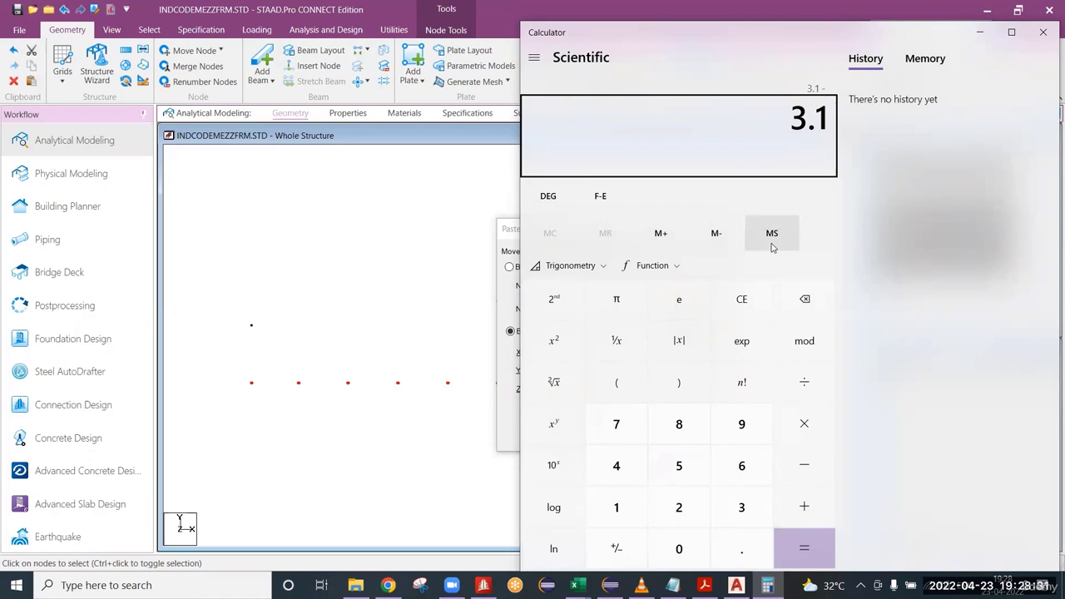
pyautogui.write('0.3')
pyautogui.press('Return')
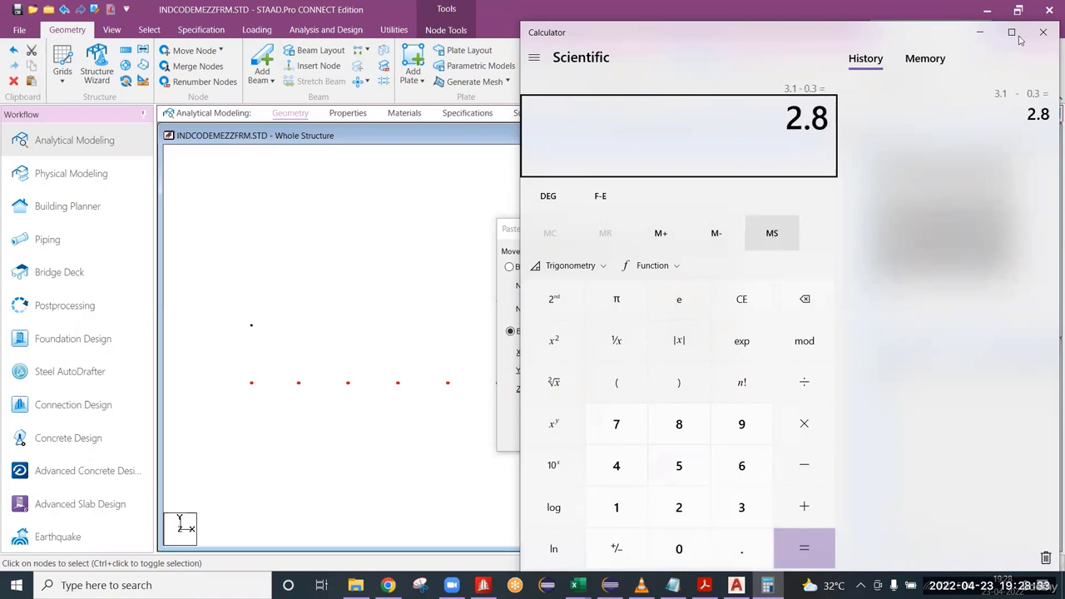
# Paste the copied base nodes with a Y move of 2.8 m for the mezzanine level and clear the selection.
pyautogui.click(491, 385)
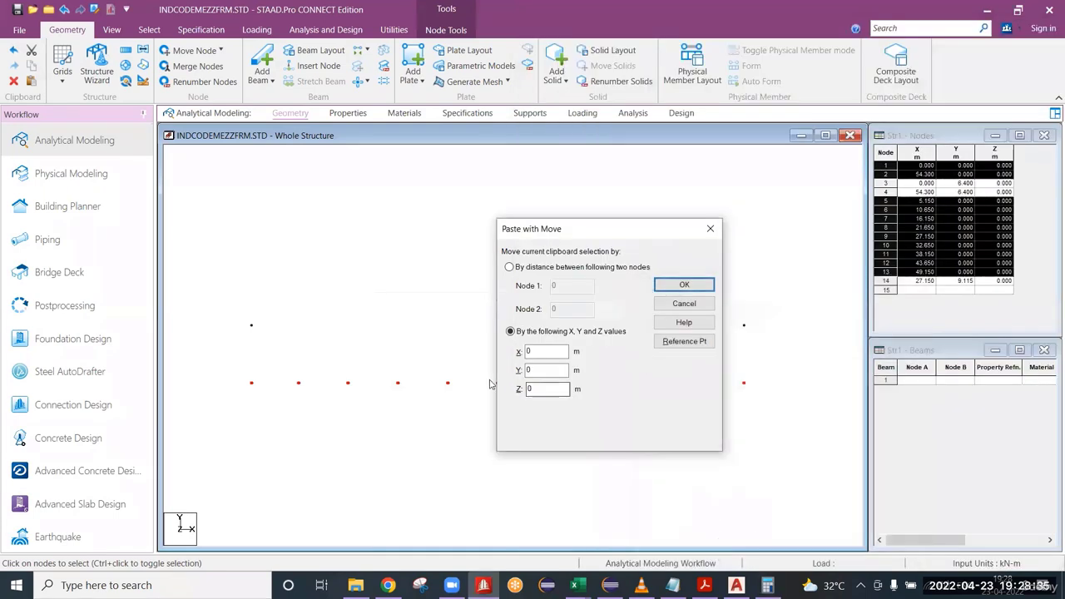
pyautogui.hotkey('shift', 'Tab')
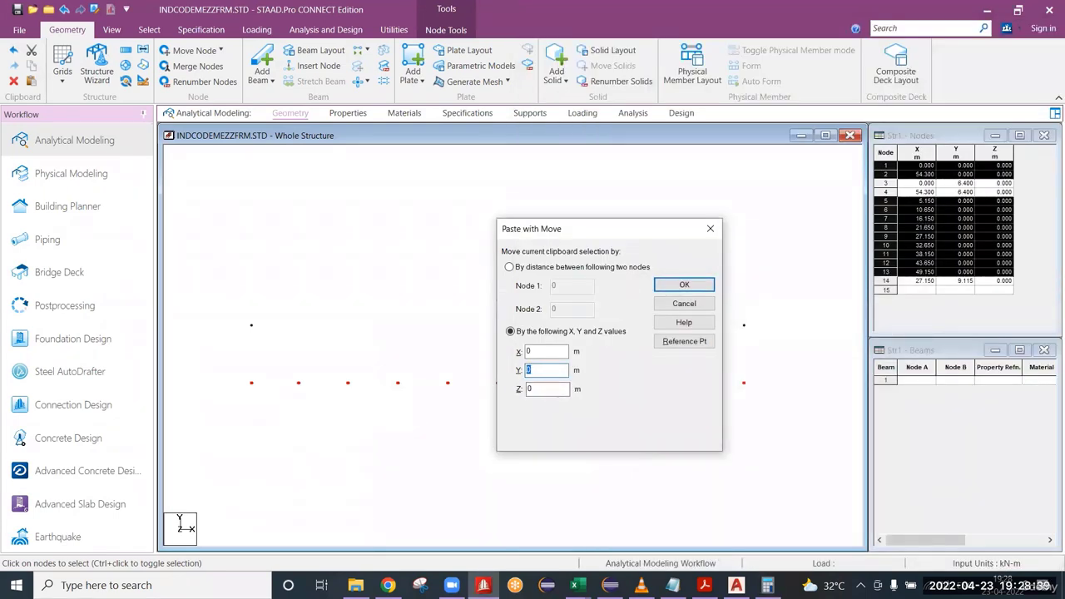
pyautogui.write('2.8')
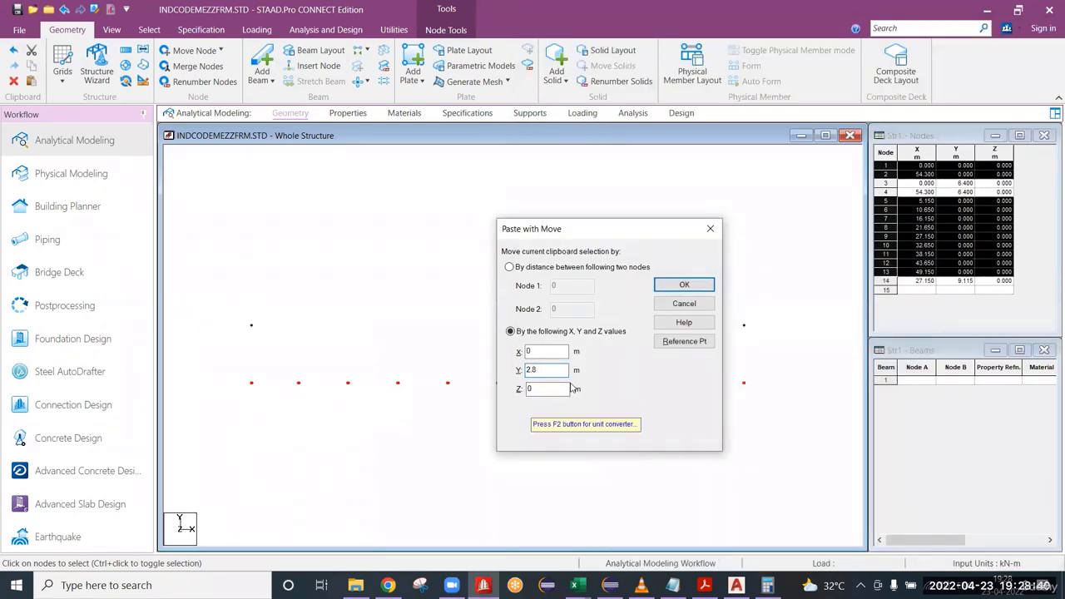
pyautogui.click(684, 284)
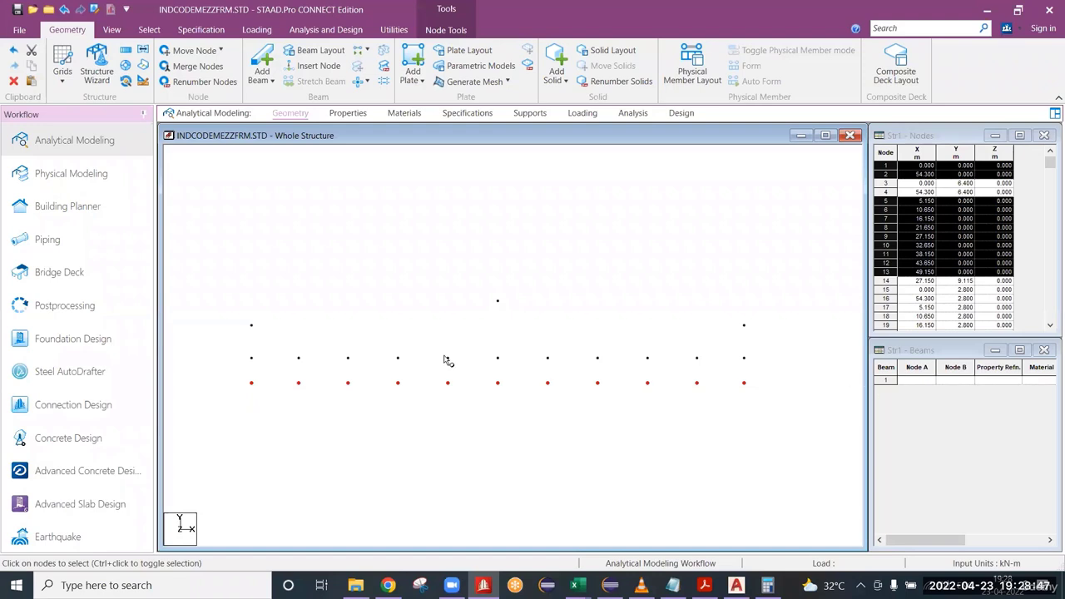
pyautogui.click(365, 254)
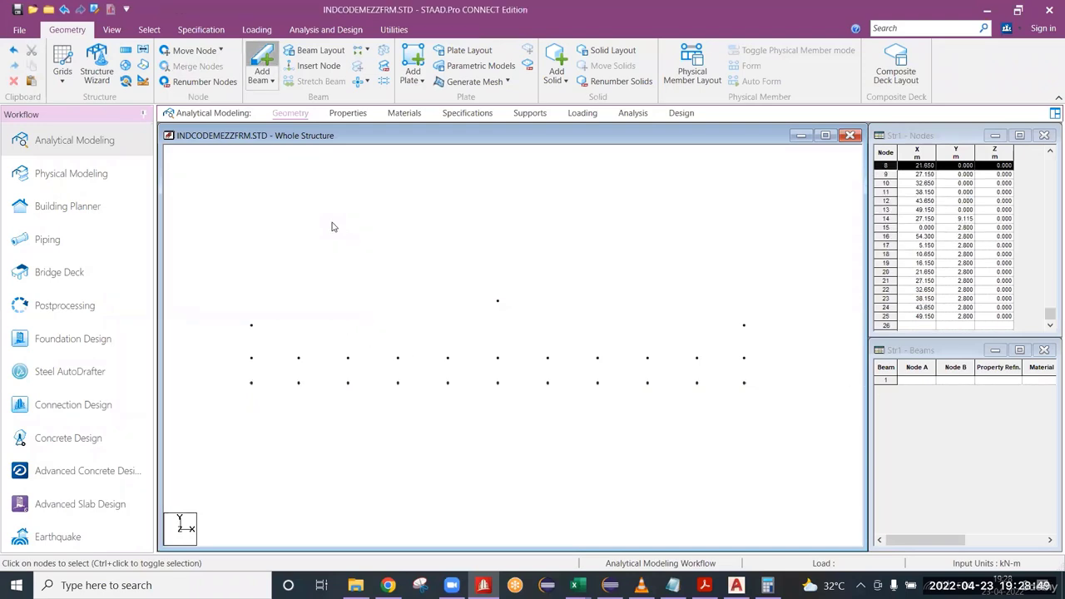
# Add two rafter beams, one from the ridge node to each eave node.
pyautogui.click(268, 81)
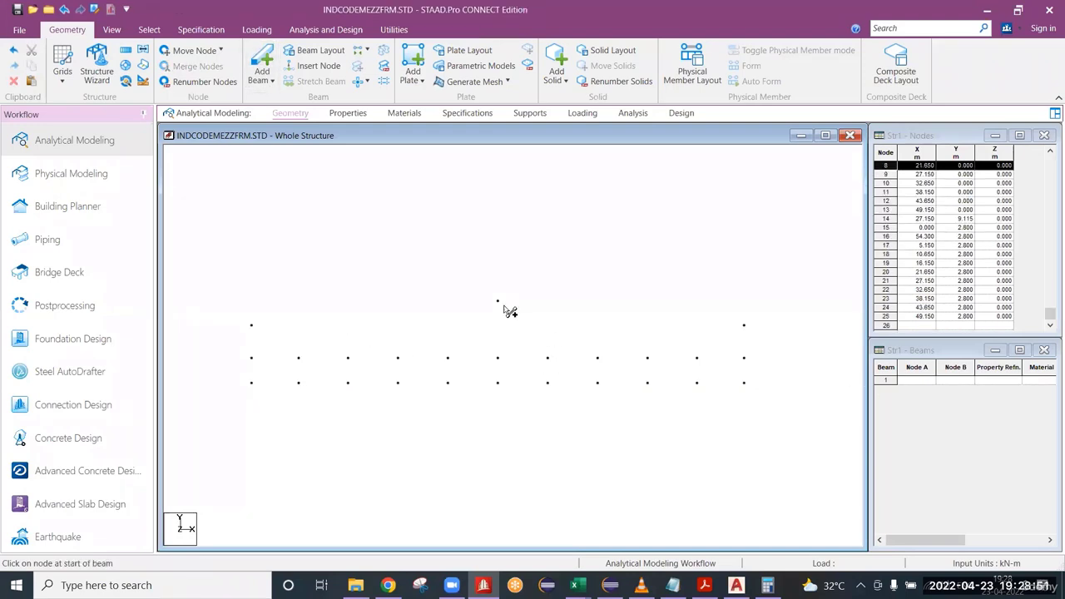
pyautogui.moveTo(498, 302); pyautogui.dragTo(251, 324)
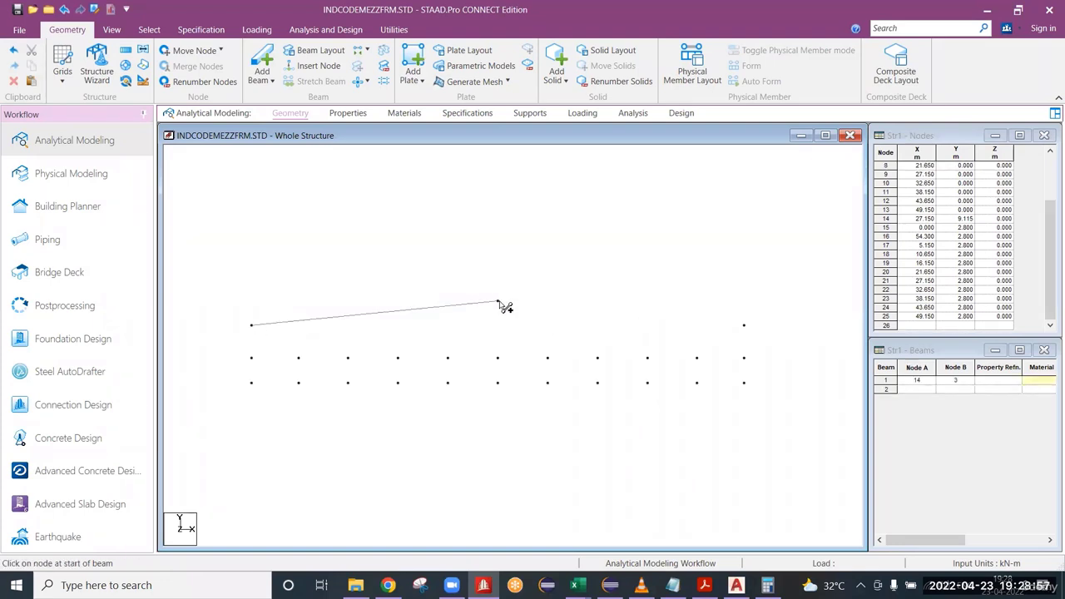
pyautogui.moveTo(498, 301); pyautogui.dragTo(744, 324)
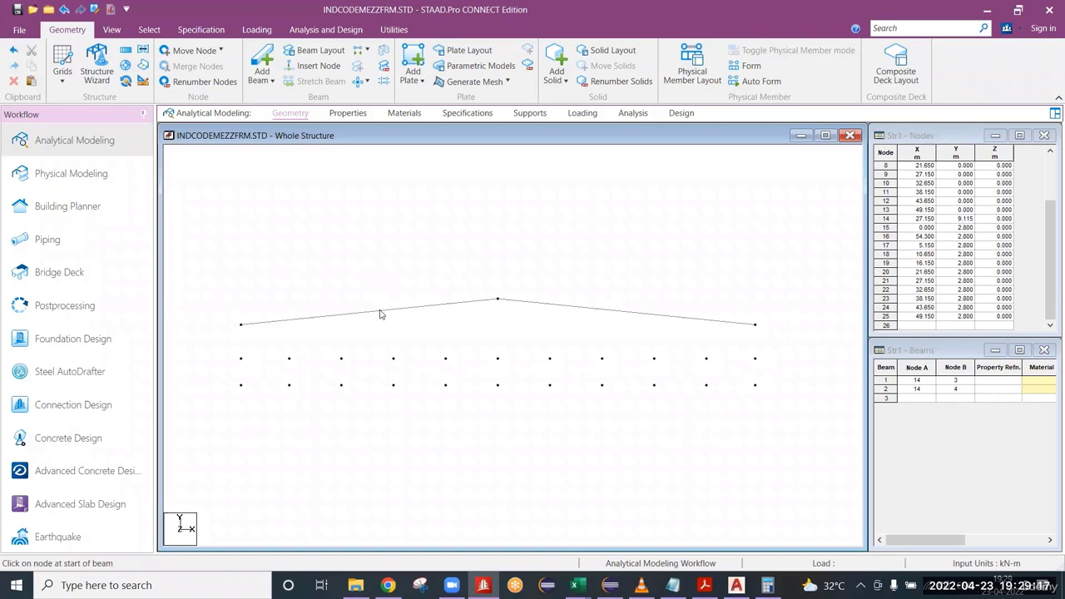
# Start inserting nodes into the rafter towards the eave at X 0, adding points 3, 6 and 9 m from the ridge.
pyautogui.click(380, 314)
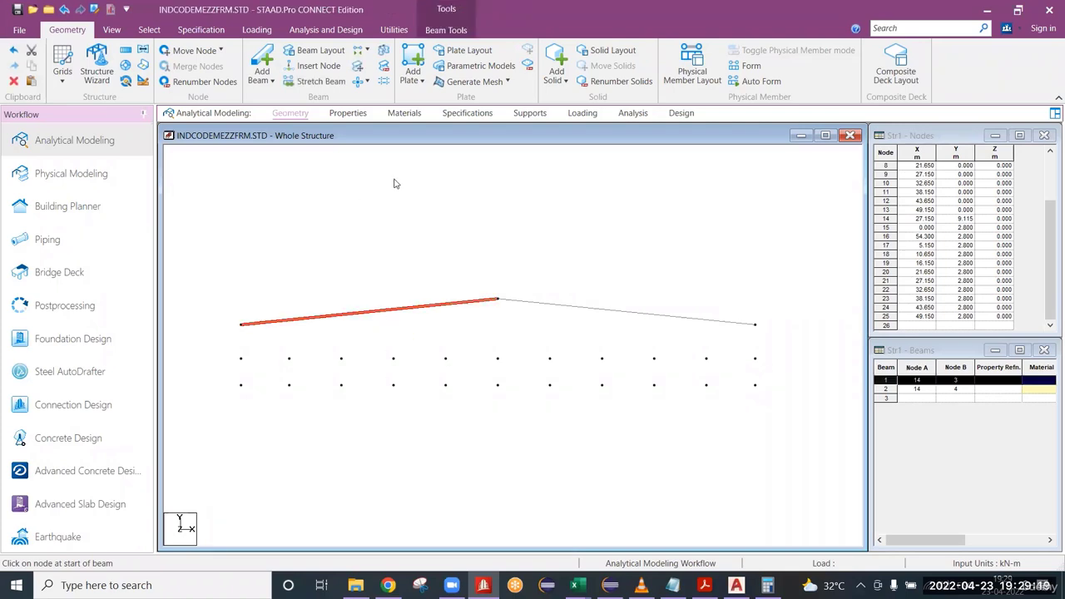
pyautogui.click(319, 68)
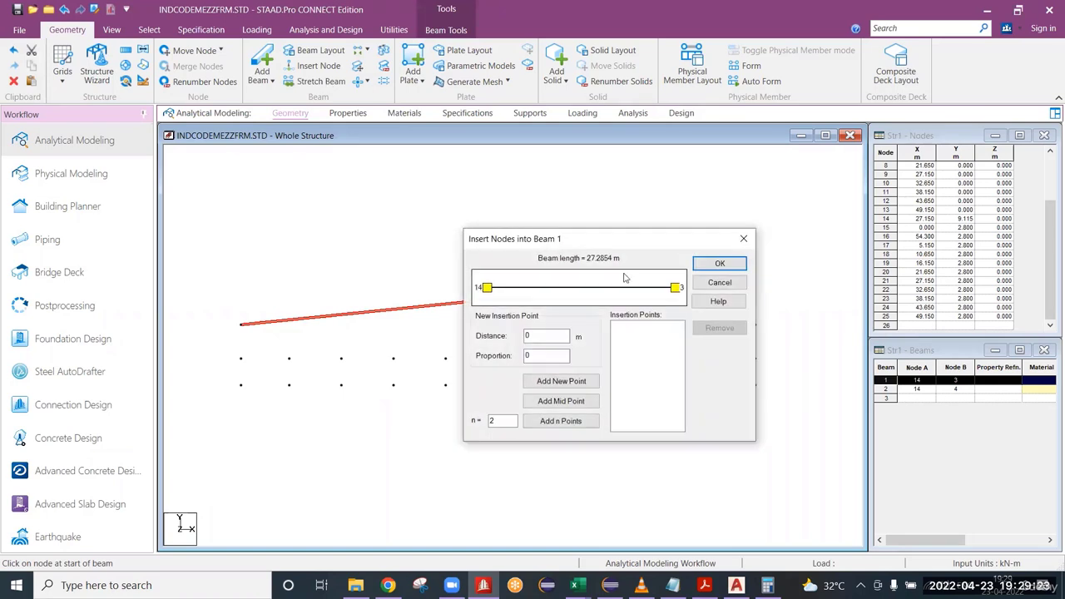
pyautogui.moveTo(610, 241); pyautogui.dragTo(671, 161)
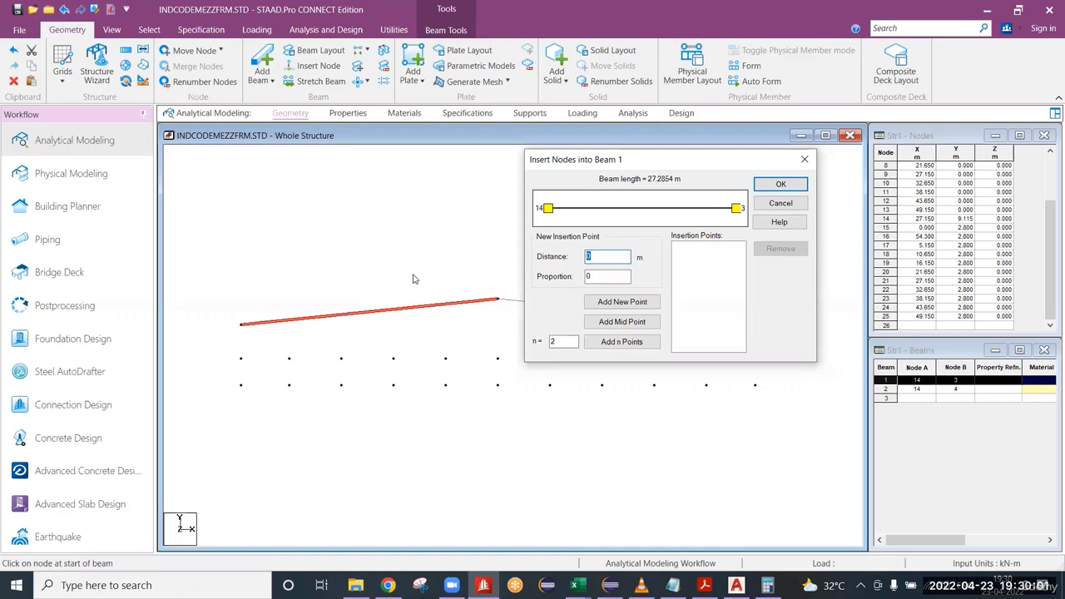
pyautogui.write('3')
pyautogui.click(637, 302)
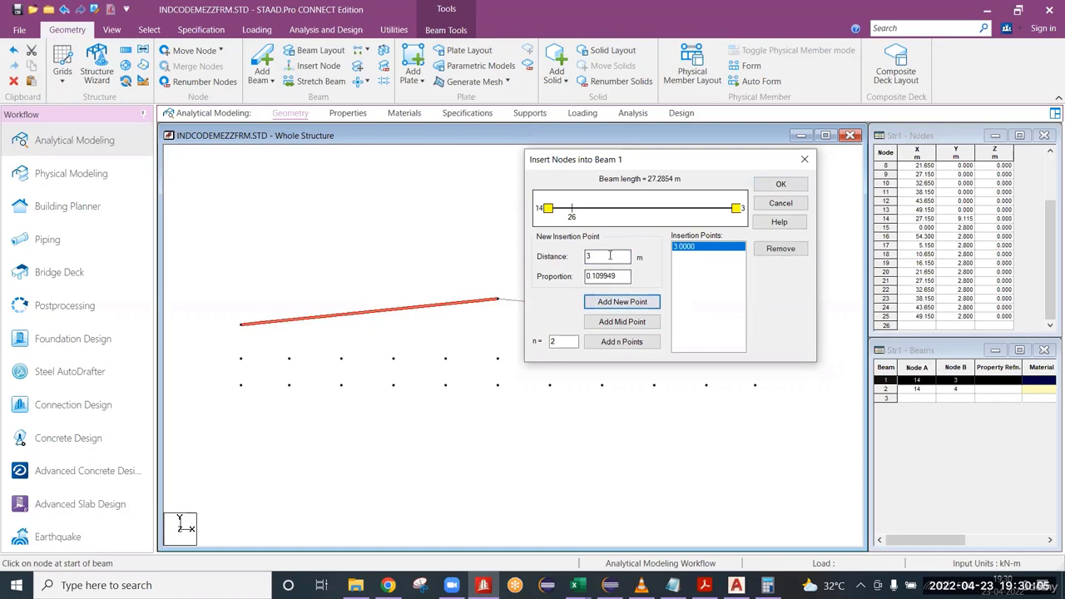
pyautogui.write('6')
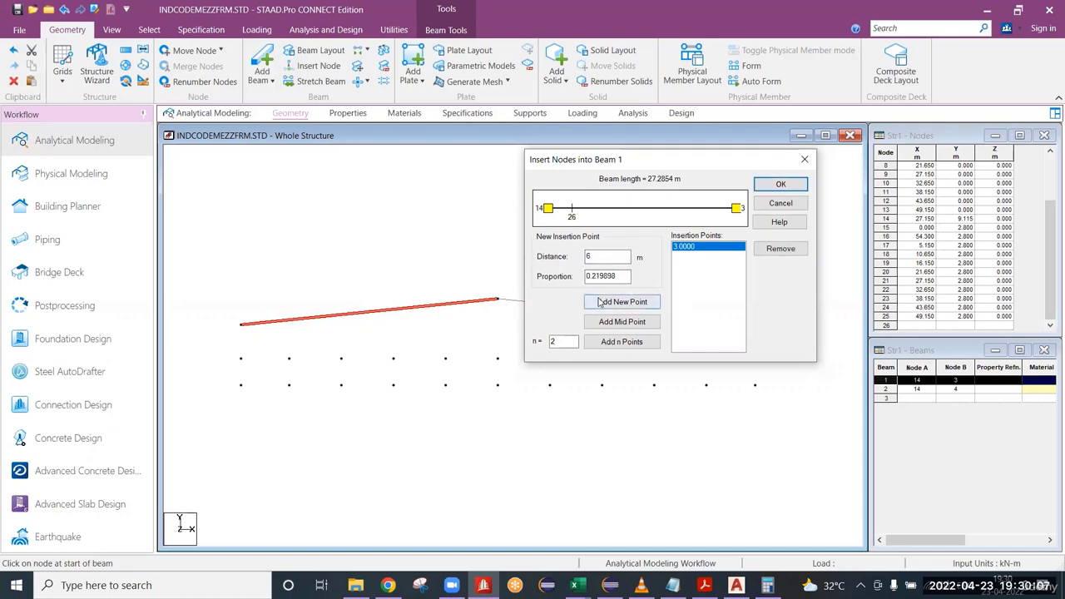
pyautogui.click(620, 302)
pyautogui.write('9')
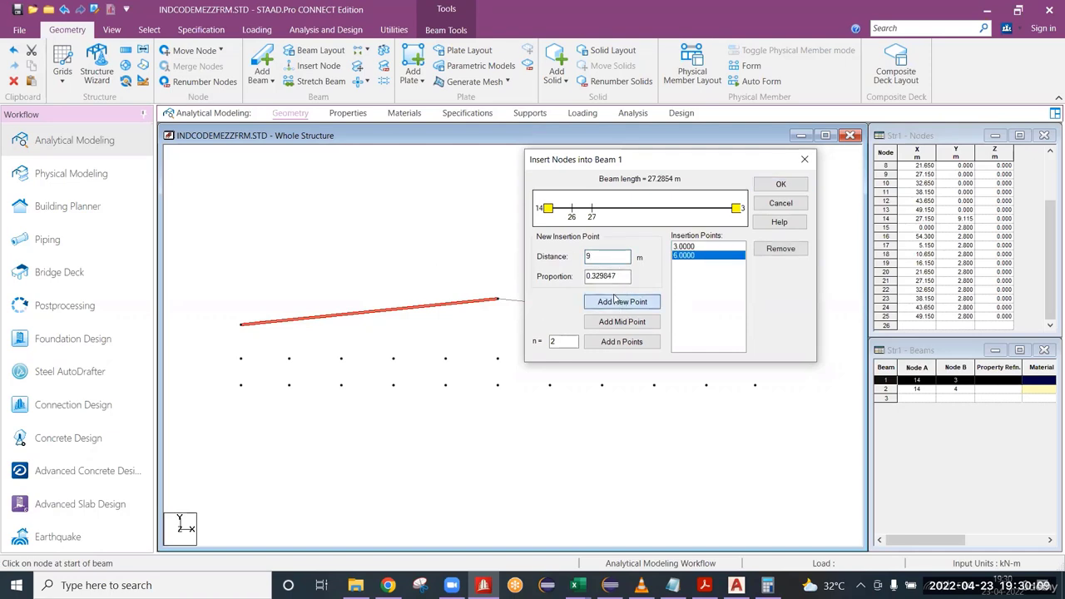
pyautogui.click(622, 302)
# Add further insertion points at 12, 15 and 18 m from the ridge on the same rafter.
pyautogui.write('12')
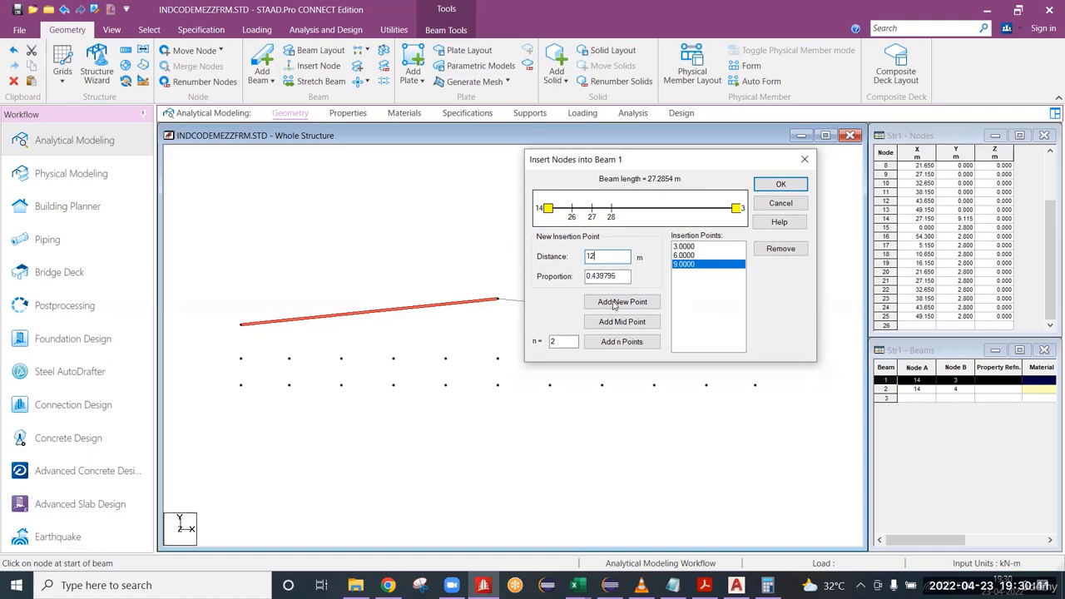
pyautogui.click(622, 302)
pyautogui.write('15')
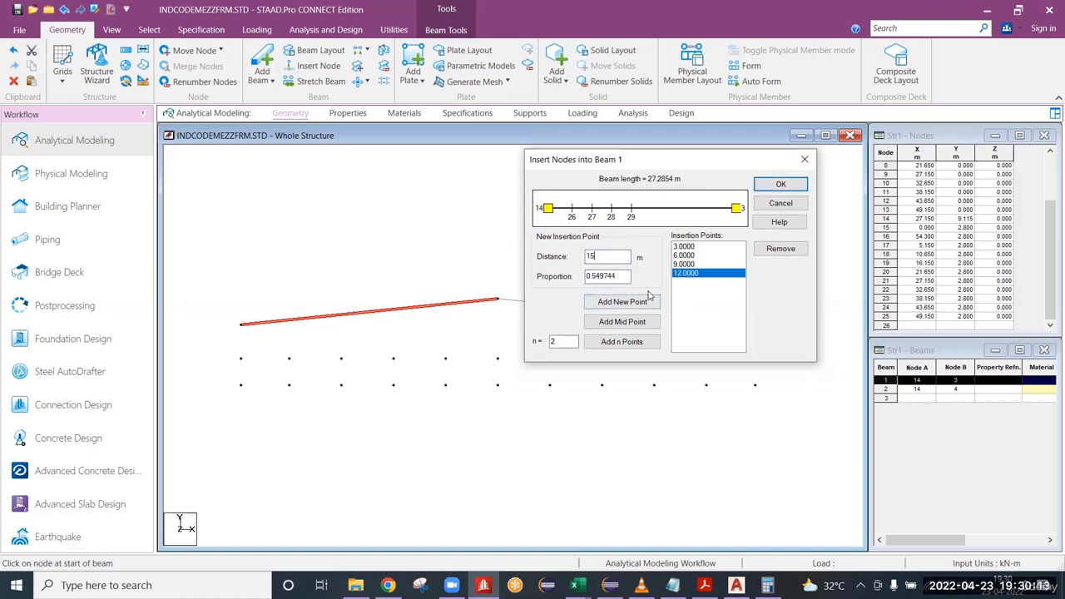
pyautogui.click(623, 302)
pyautogui.doubleClick(613, 260)
pyautogui.write('18')
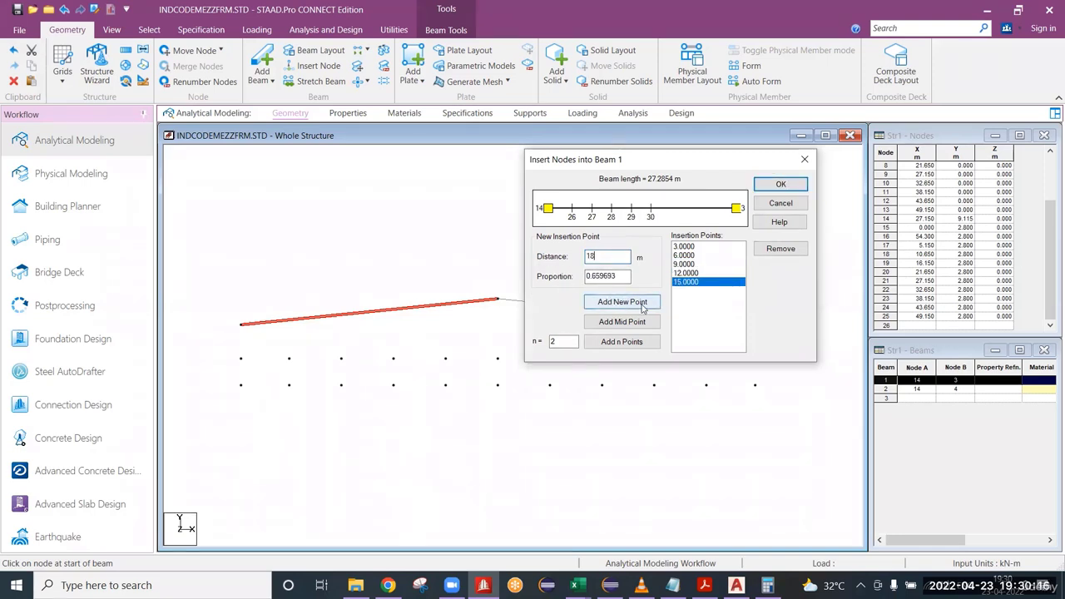
pyautogui.click(589, 303)
# Add insertion points at 21 and 24 m from the ridge and apply the node insertion to the rafter.
pyautogui.doubleClick(596, 258)
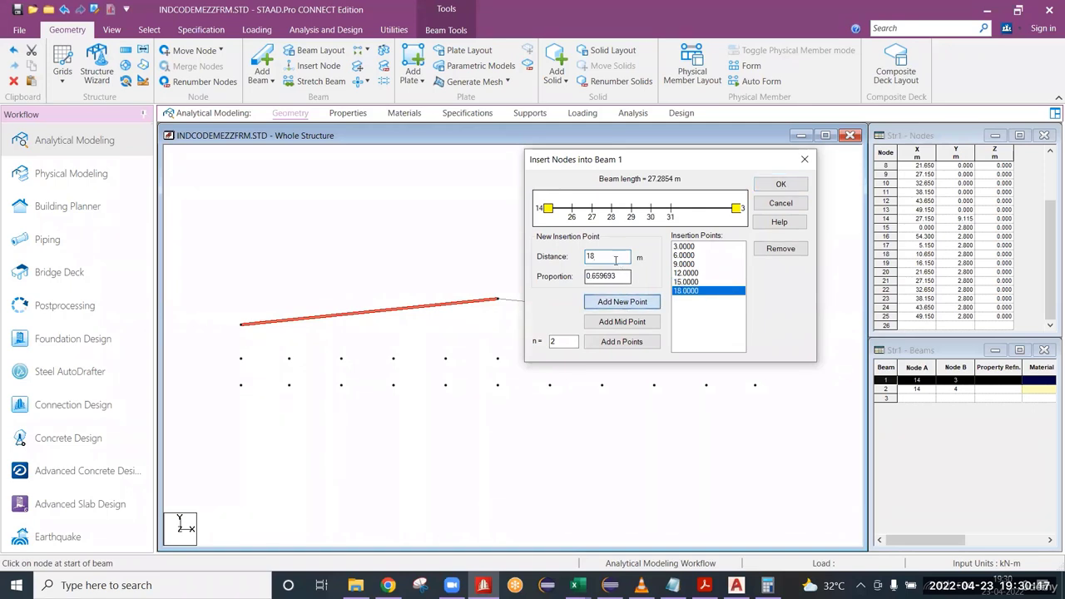
pyautogui.write('21')
pyautogui.click(605, 302)
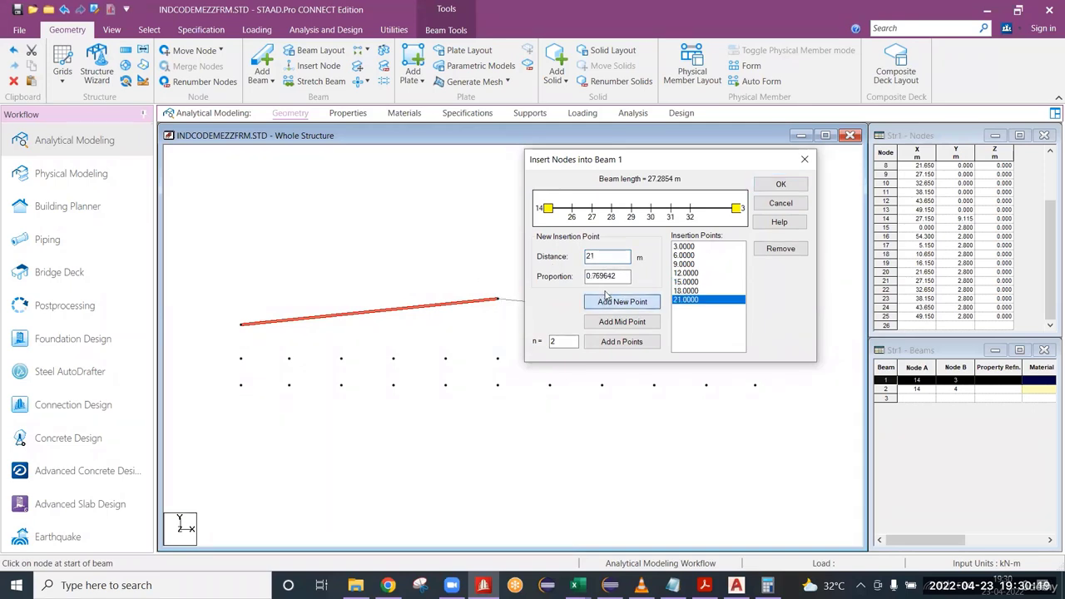
pyautogui.doubleClick(599, 256)
pyautogui.write('24')
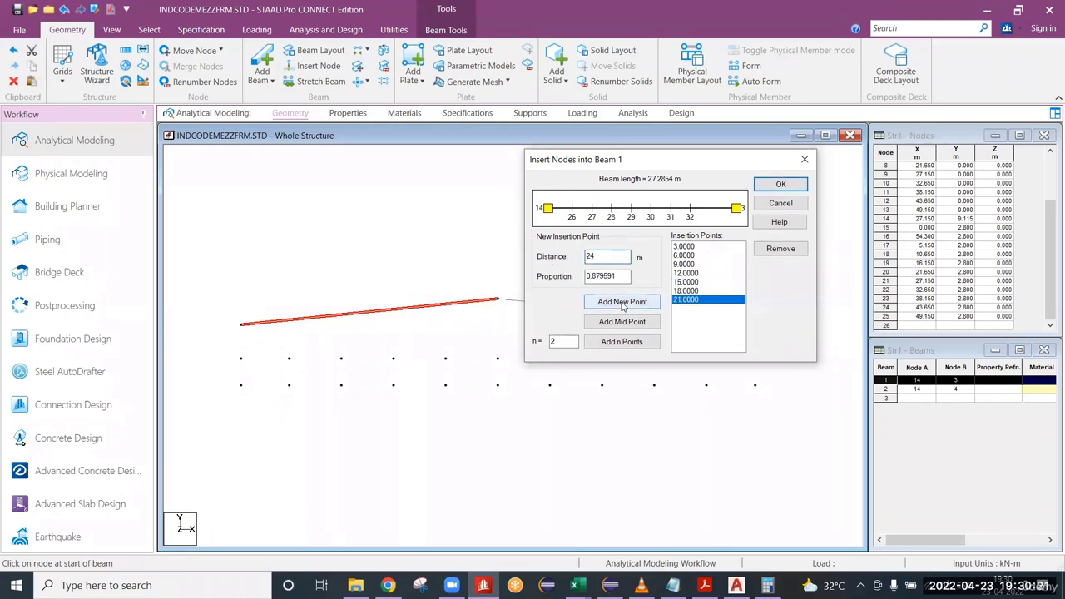
pyautogui.click(624, 303)
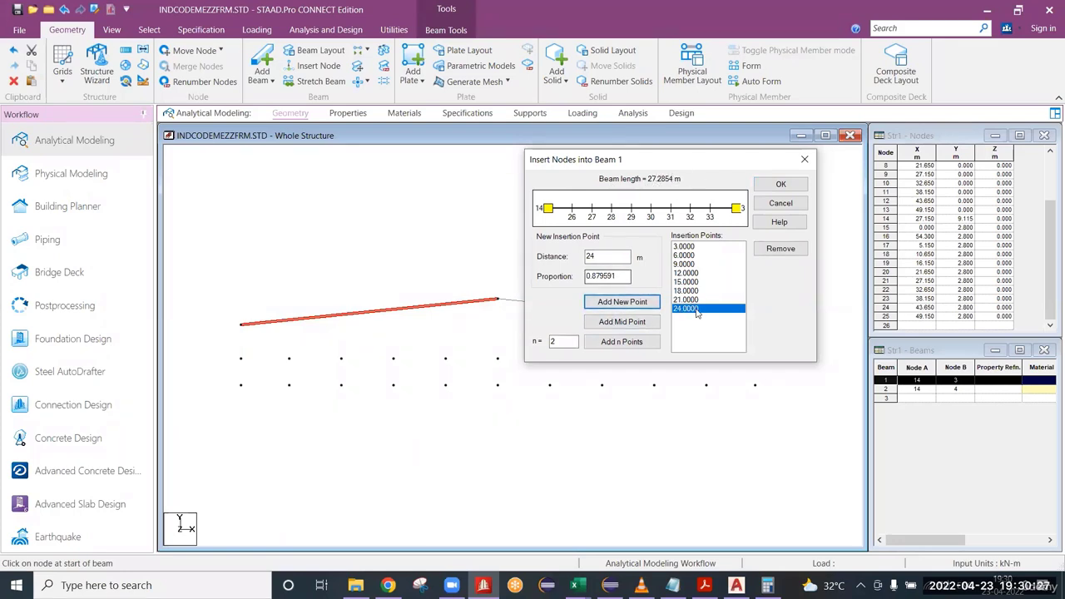
pyautogui.doubleClick(627, 254)
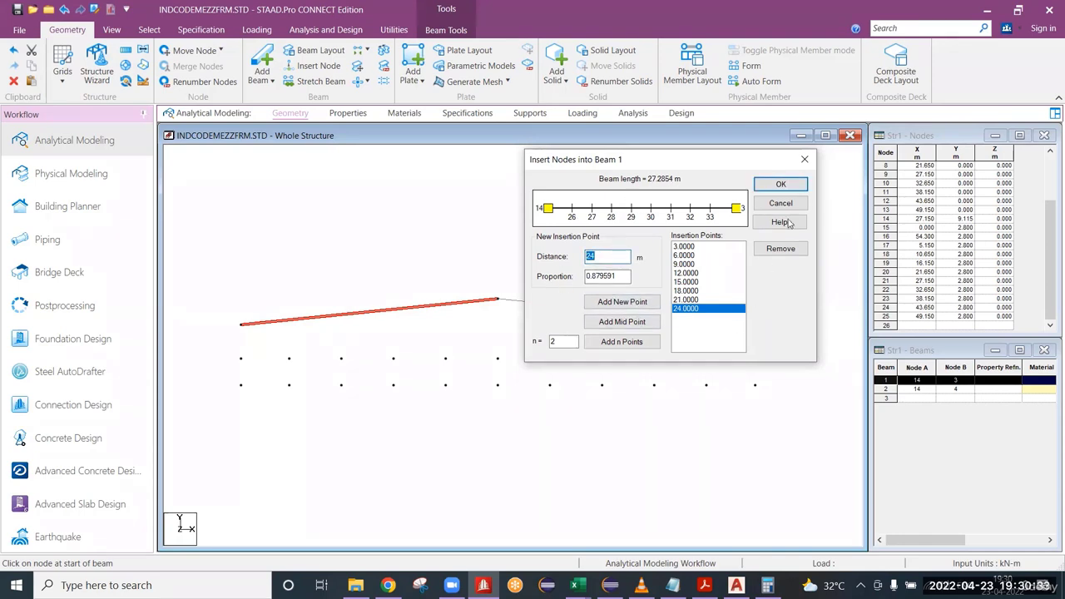
pyautogui.click(781, 184)
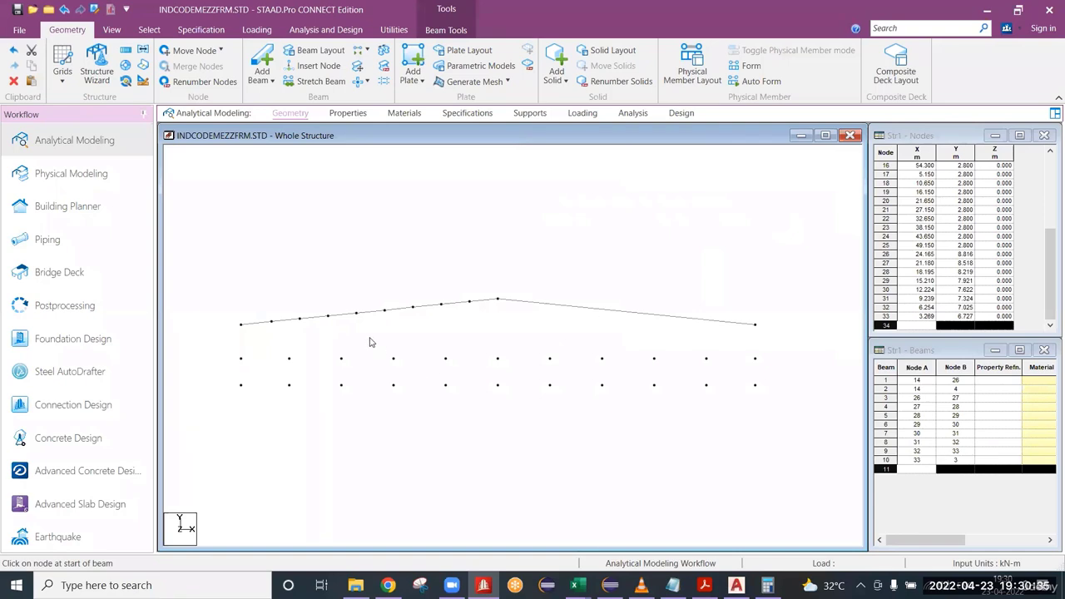
# Mirror the eight inserted nodes of the subdivided rafter as a copy about the Y-Z plane through the ridge node at X 27.15 m.
pyautogui.scroll(1, 329, 338)
pyautogui.moveTo(214, 292); pyautogui.dragTo(503, 330)
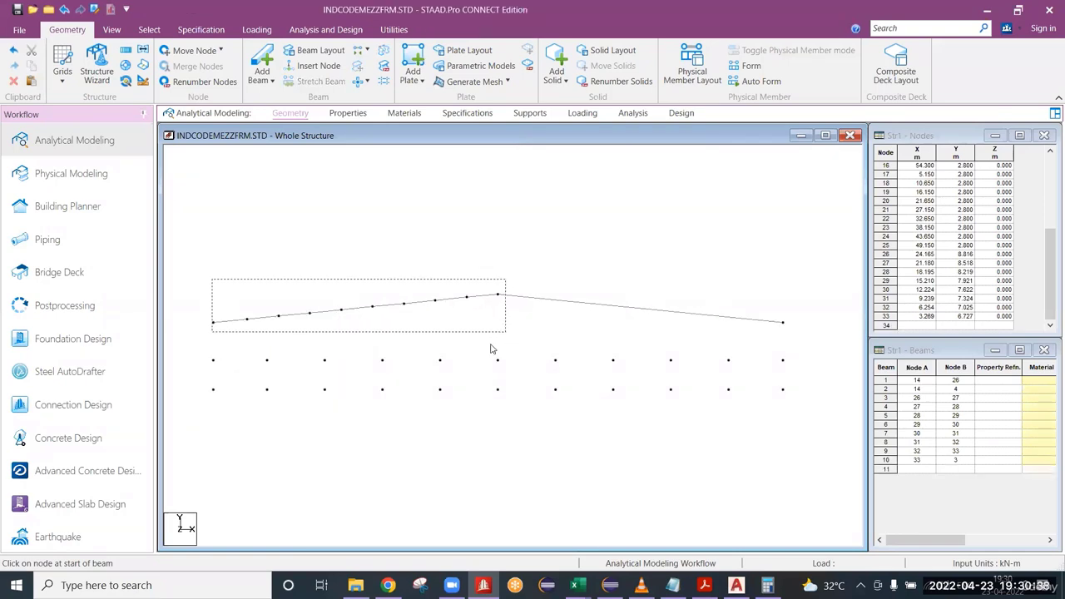
pyautogui.click(386, 278)
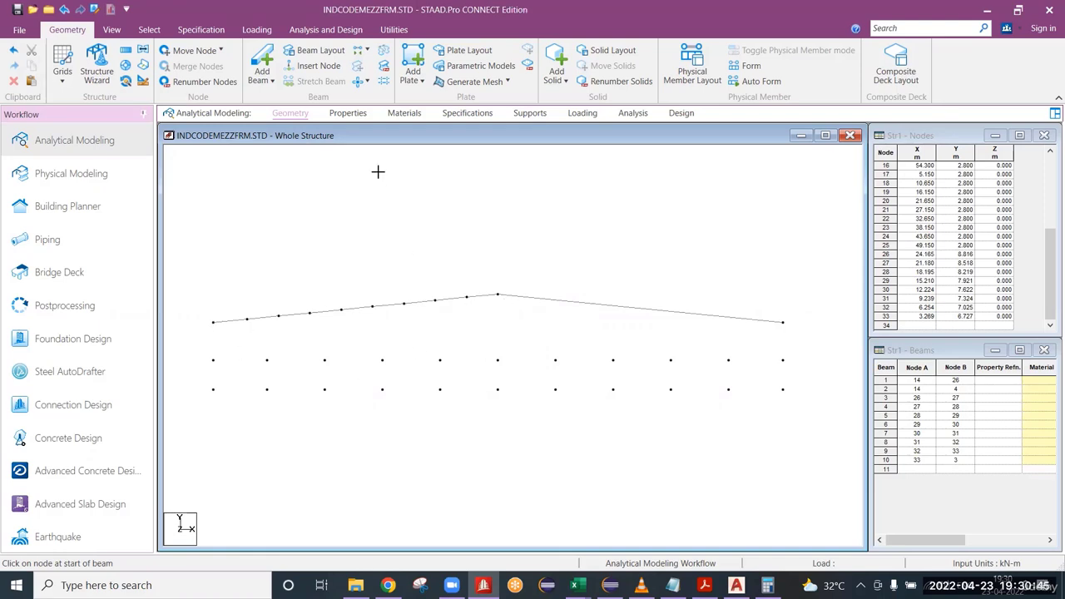
pyautogui.rightClick(516, 271)
pyautogui.click(490, 269)
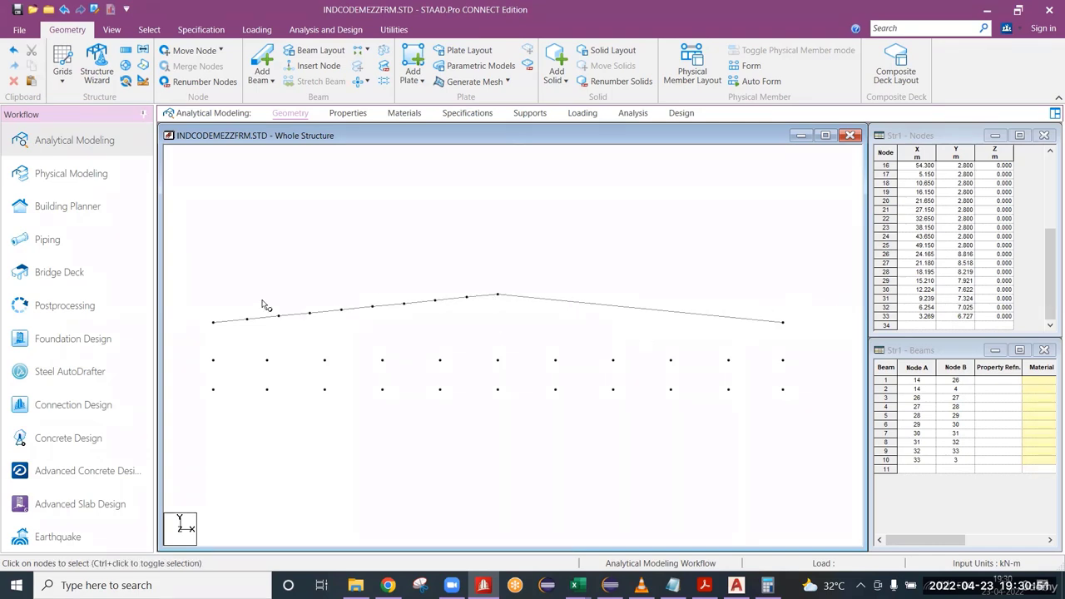
pyautogui.moveTo(247, 239); pyautogui.dragTo(309, 325)
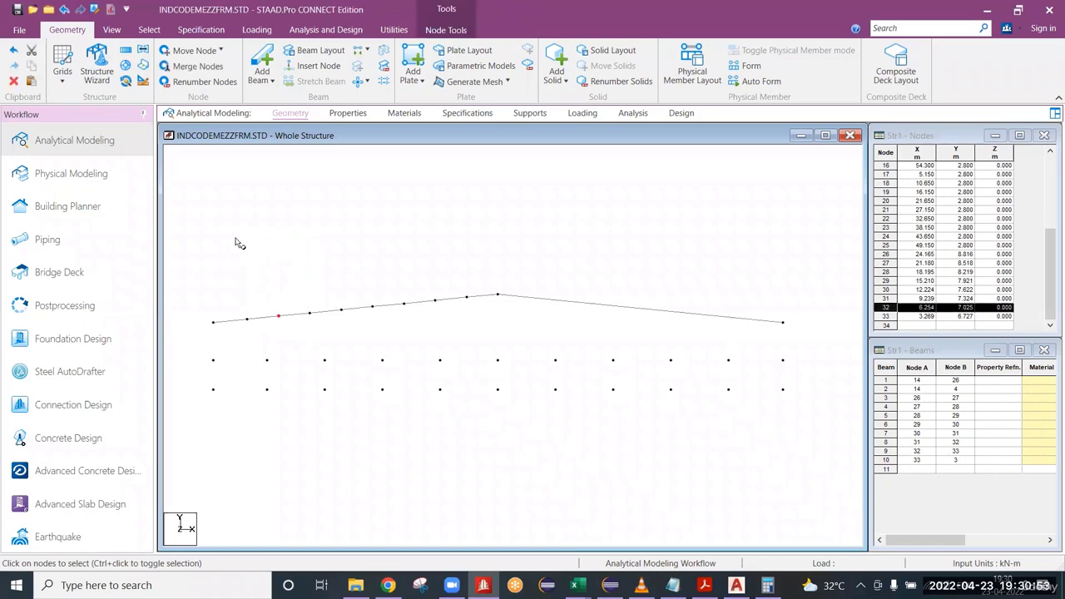
pyautogui.moveTo(236, 257); pyautogui.dragTo(477, 333)
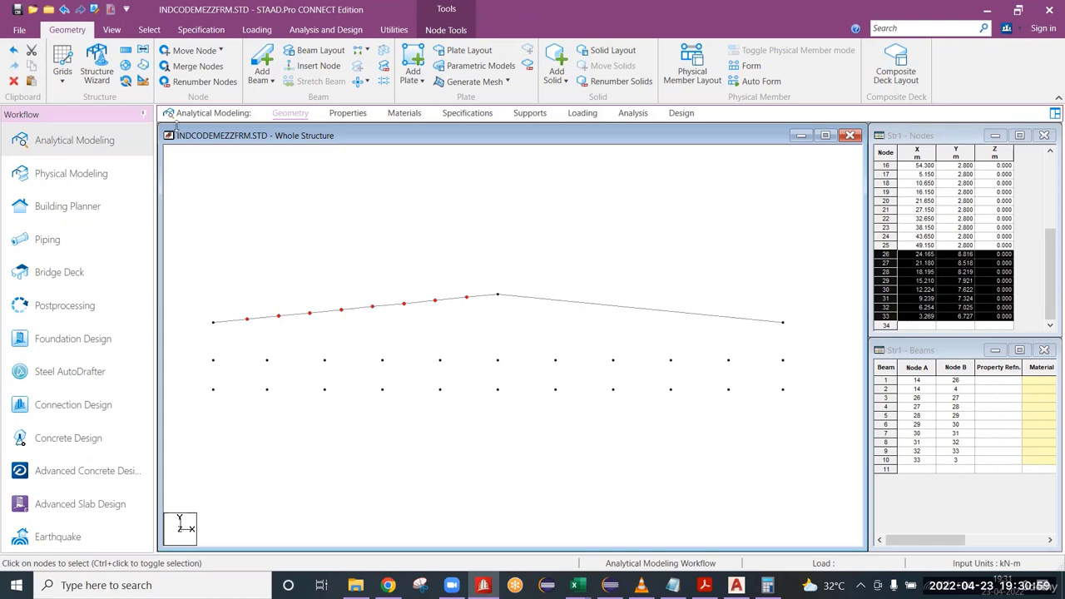
pyautogui.click(142, 51)
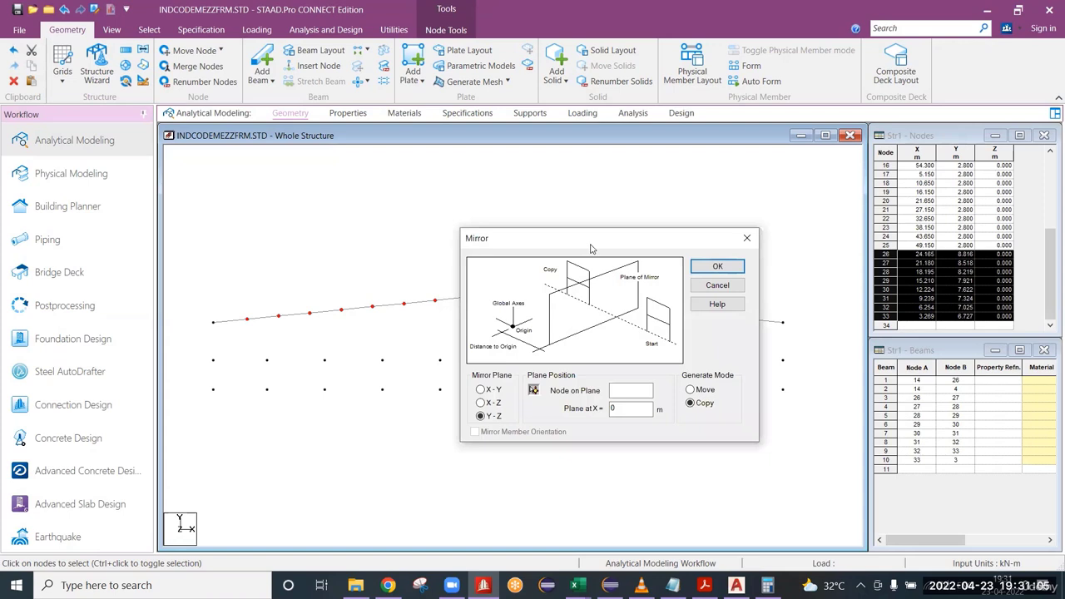
pyautogui.moveTo(591, 248); pyautogui.dragTo(810, 167)
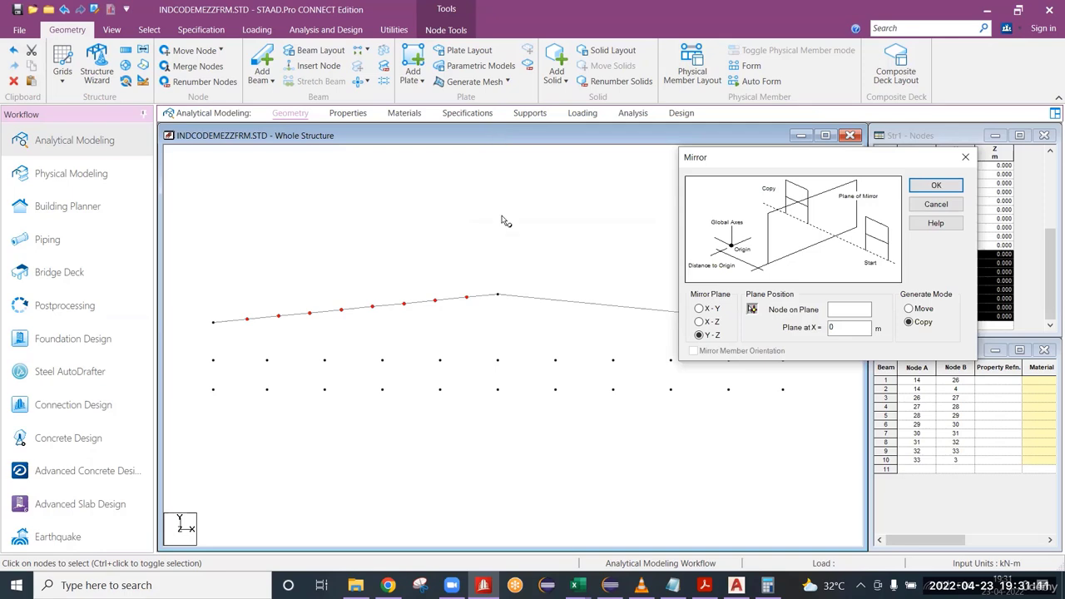
pyautogui.click(752, 311)
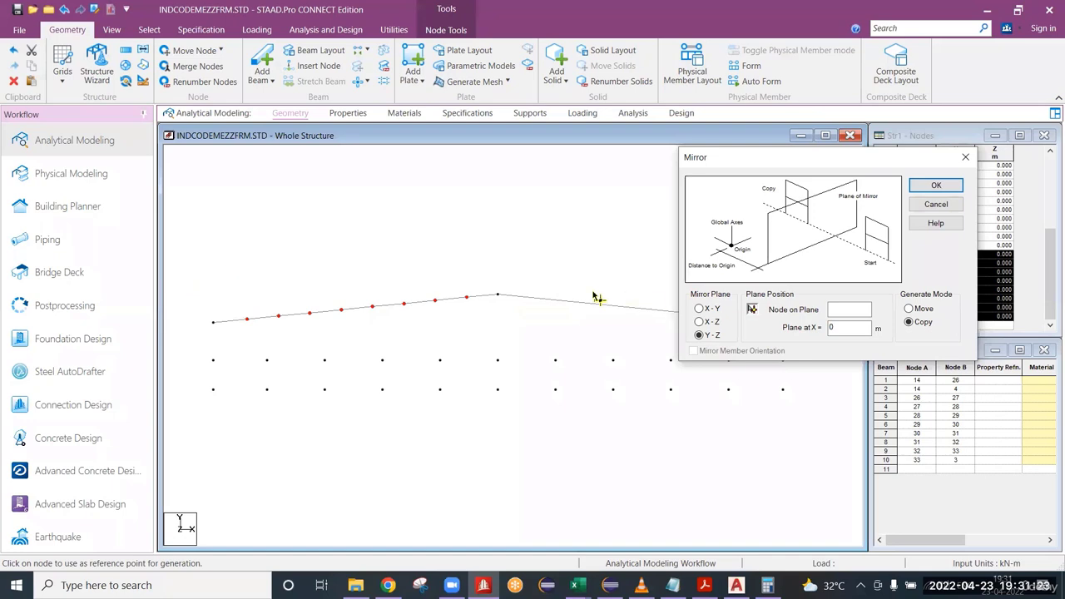
pyautogui.click(497, 296)
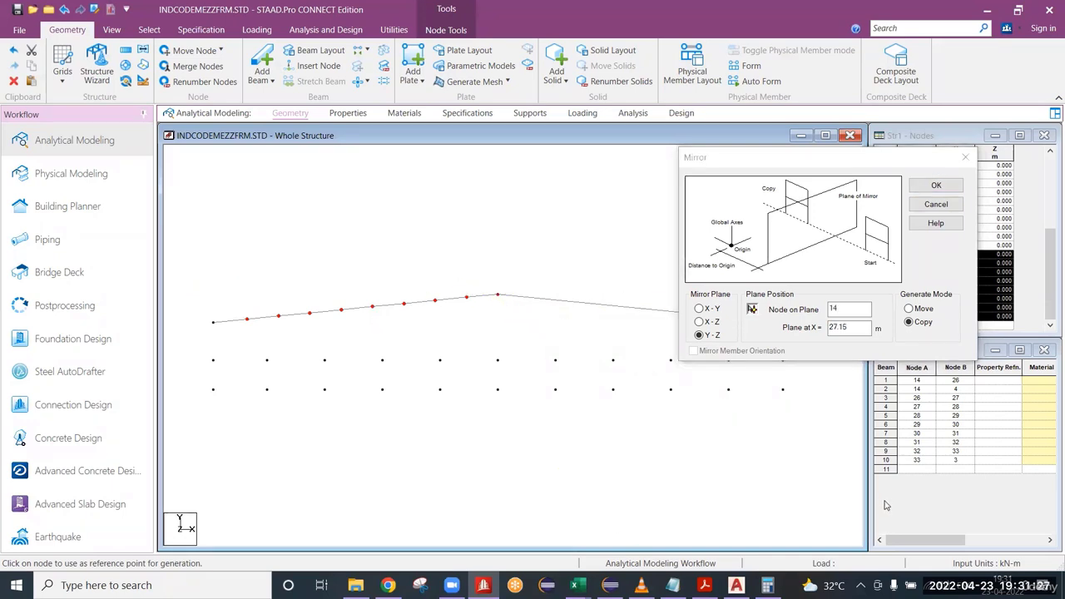
pyautogui.click(936, 185)
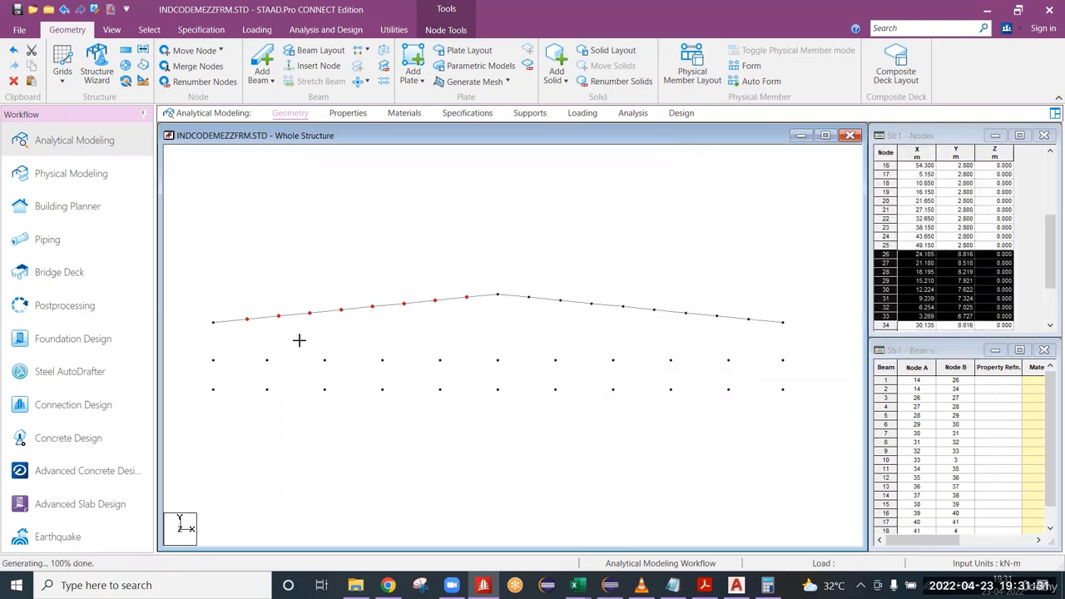
# Delete all the rafter beams while keeping the nodes they leave unattached.
pyautogui.moveTo(243, 278); pyautogui.dragTo(472, 322)
pyautogui.moveTo(517, 267); pyautogui.dragTo(777, 336)
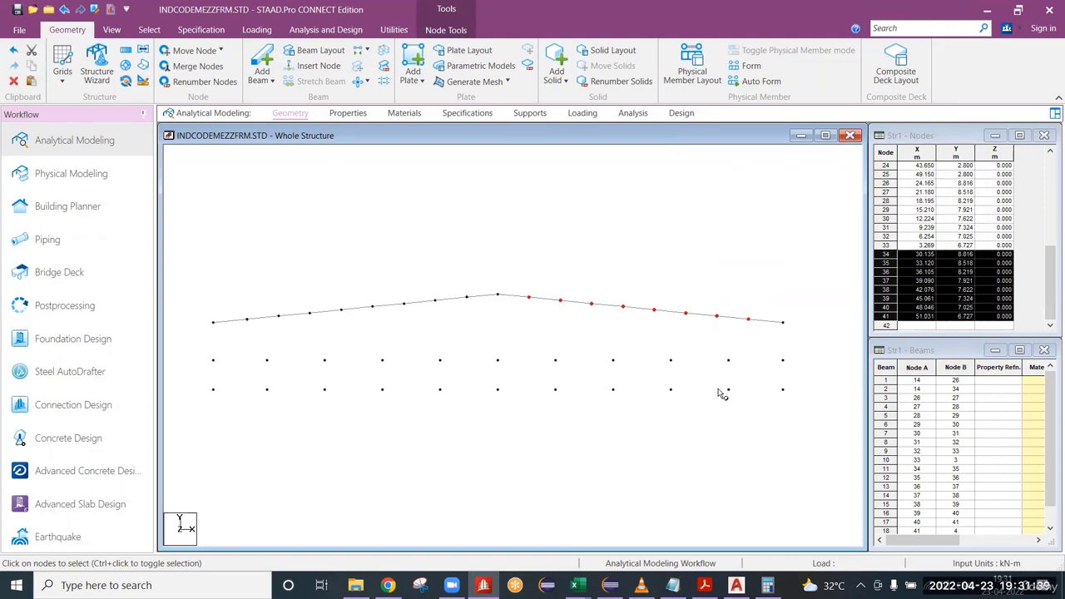
pyautogui.click(599, 266)
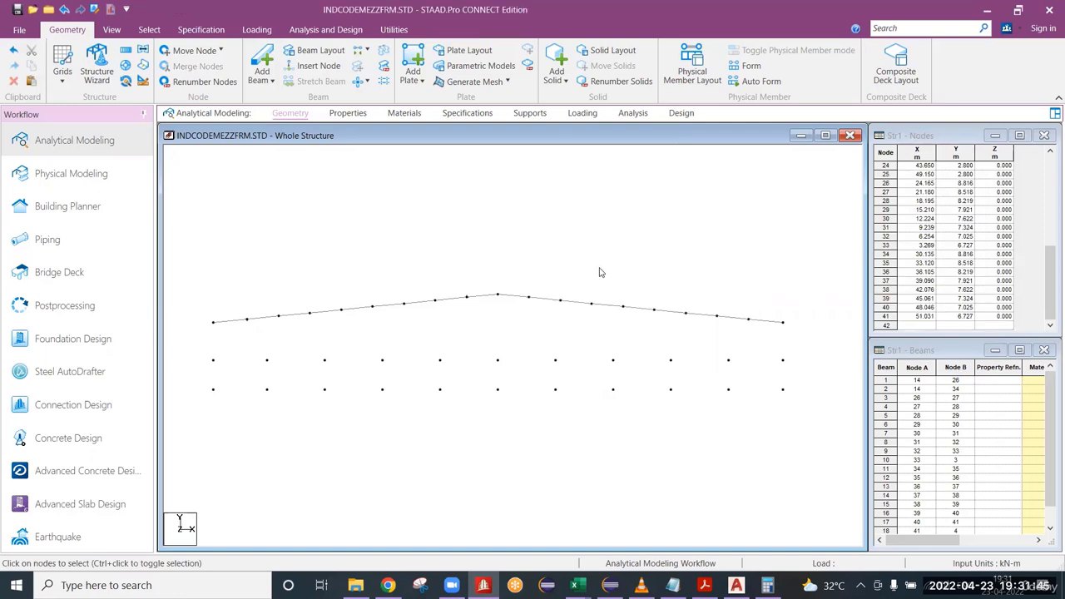
pyautogui.hotkey('ctrl', 'a')
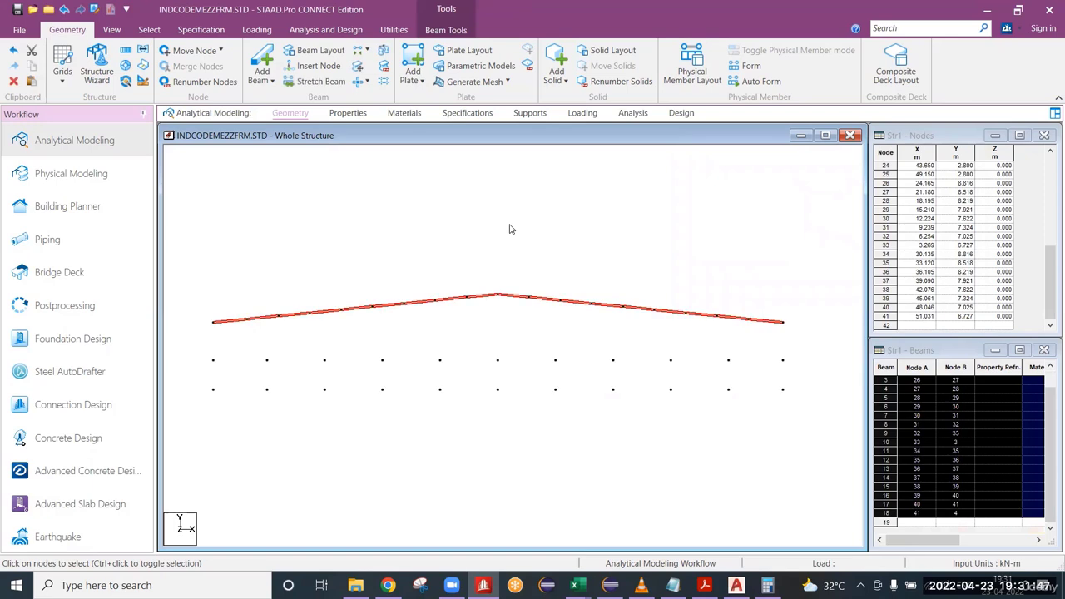
pyautogui.click(511, 226)
pyautogui.hotkey('ctrl', 'a')
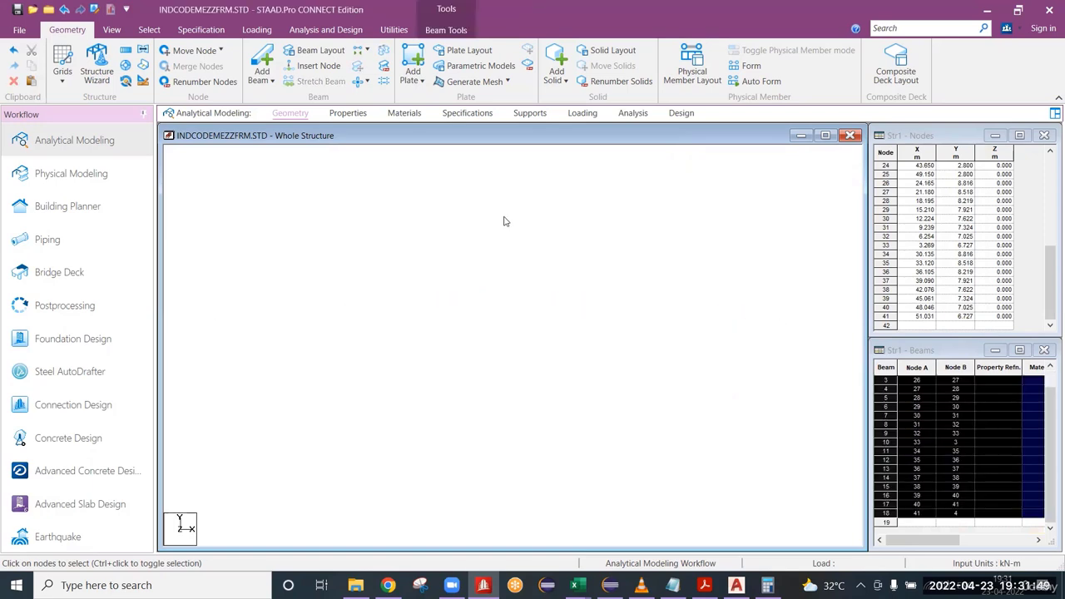
pyautogui.press('Delete')
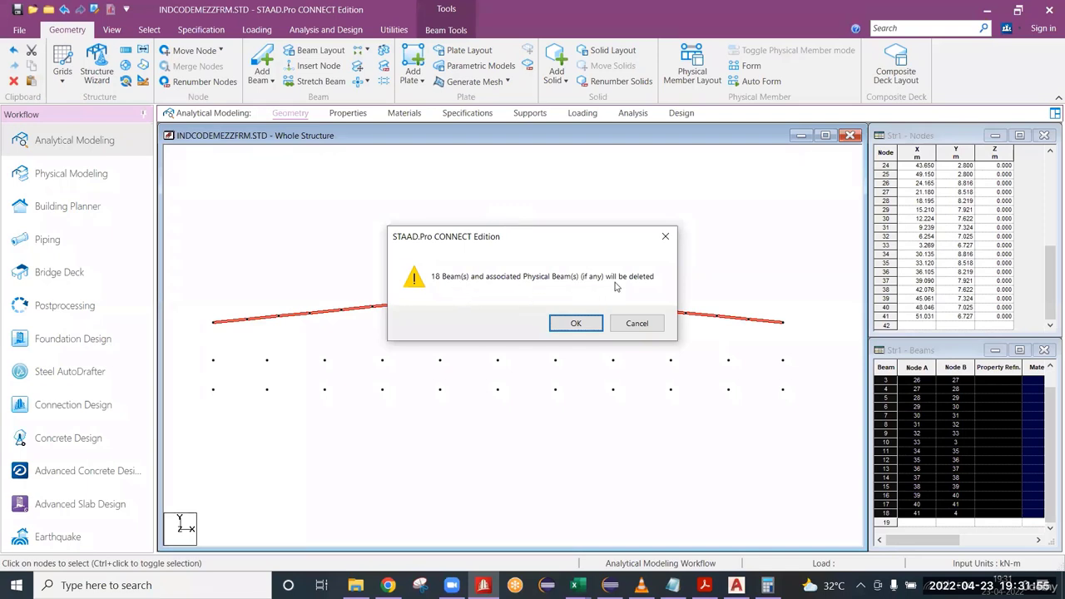
pyautogui.click(586, 323)
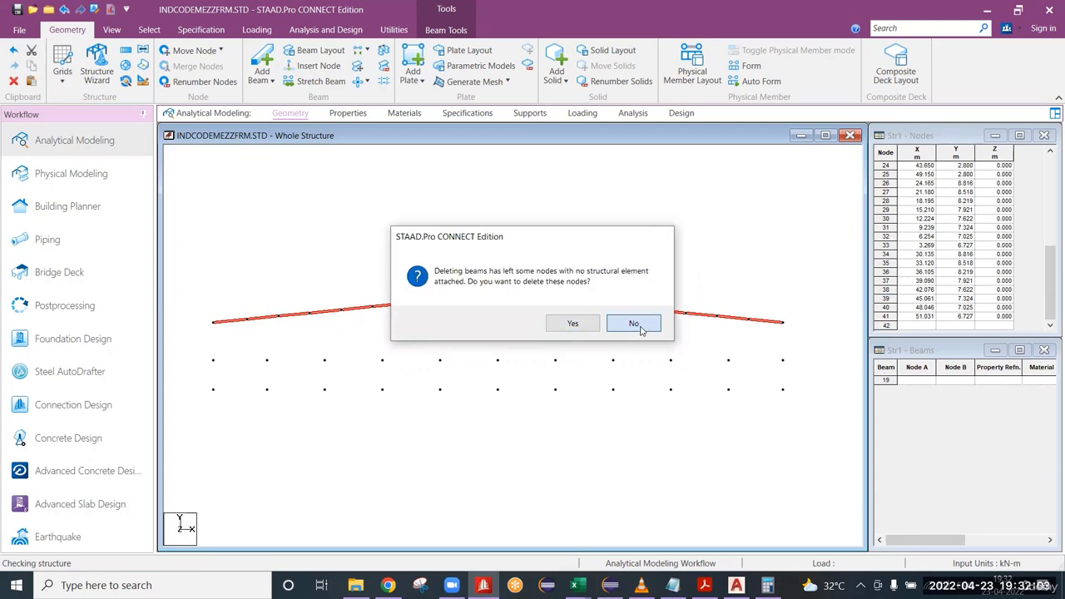
pyautogui.click(640, 329)
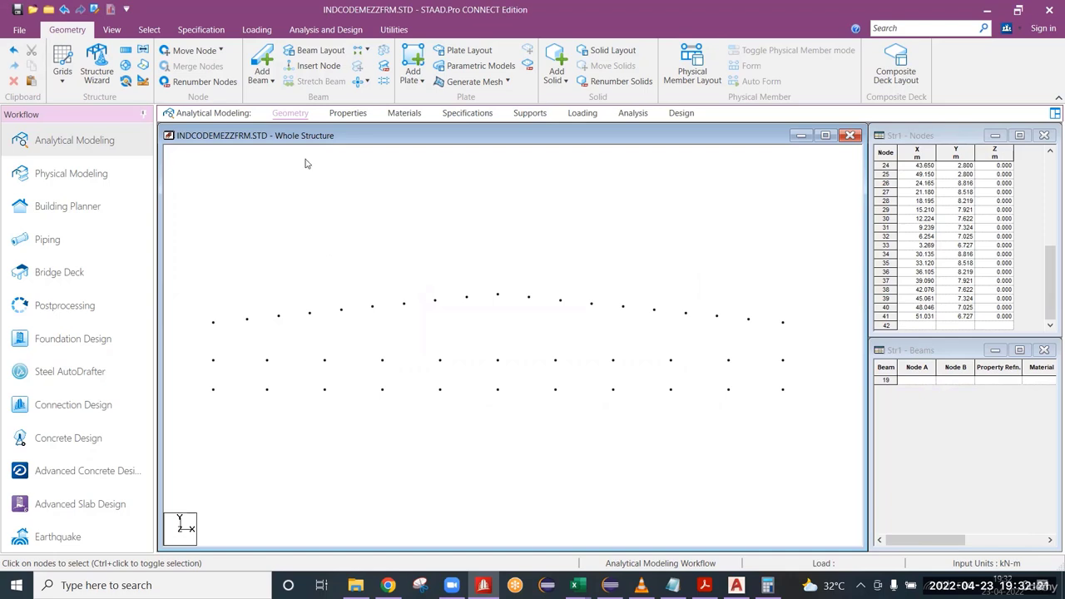
# Add the two outer columns as beams running from each eave node through the mezzanine node to the base node.
pyautogui.click(262, 60)
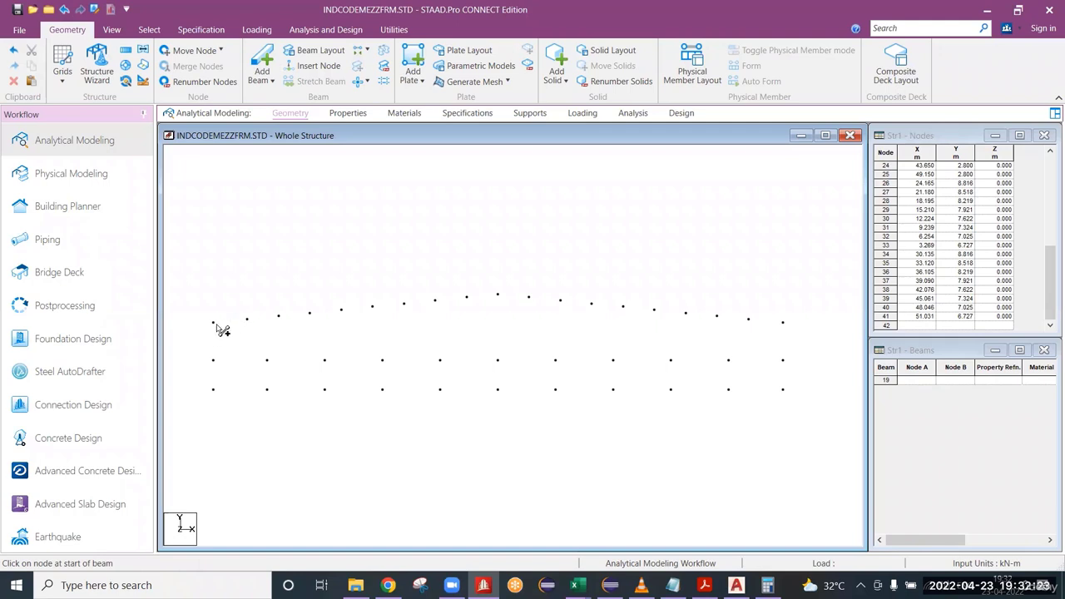
pyautogui.moveTo(213, 324); pyautogui.dragTo(213, 361)
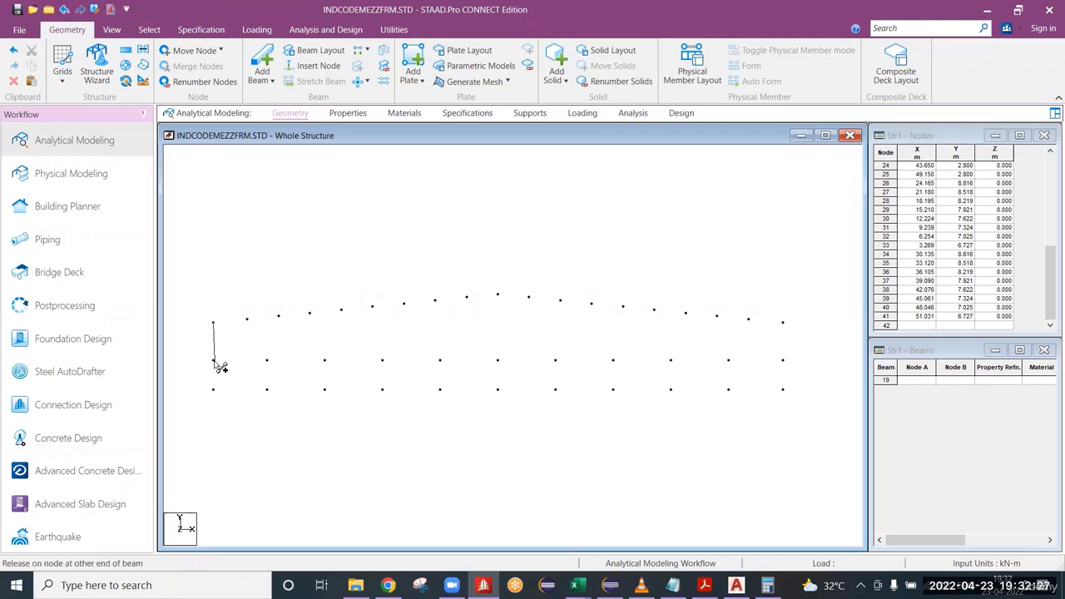
pyautogui.moveTo(214, 361); pyautogui.dragTo(214, 388)
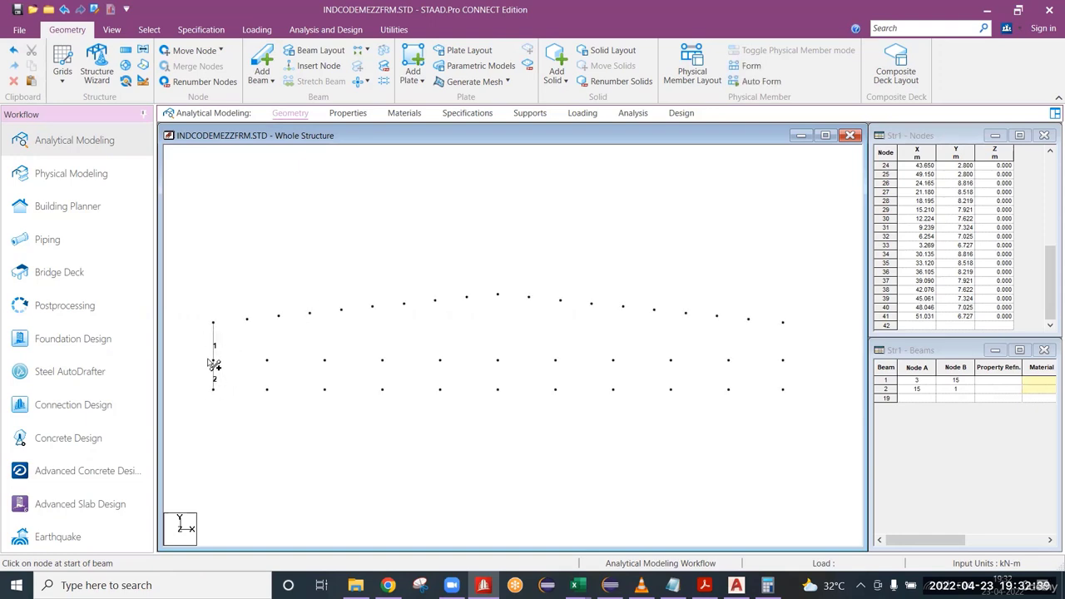
pyautogui.moveTo(783, 323); pyautogui.dragTo(791, 398)
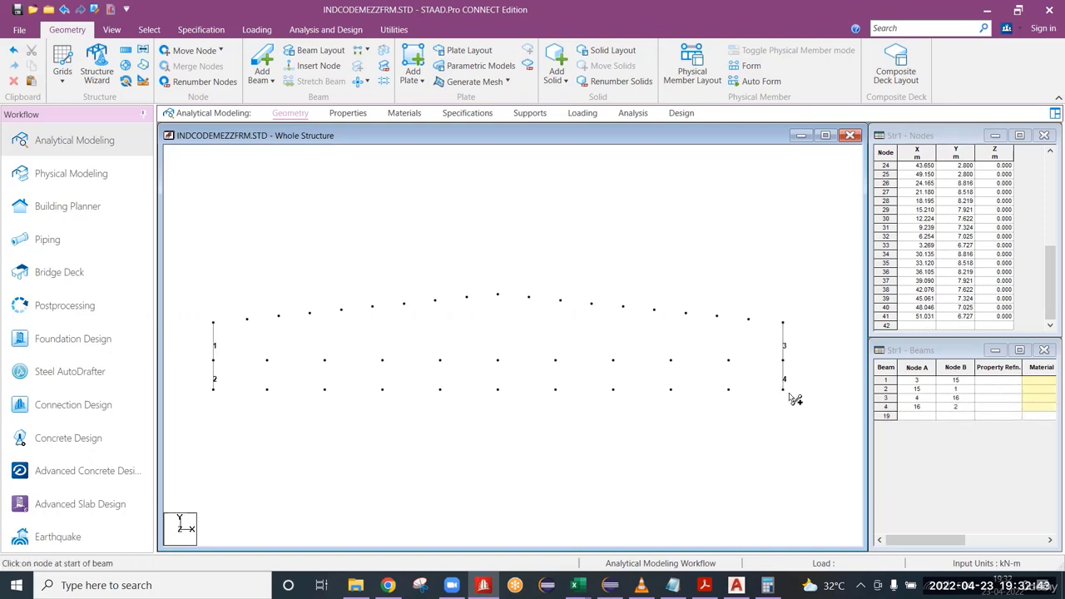
# Add beams node to node along the first rafter segments from the eave at X 0, and undo the seventh segment.
pyautogui.click(214, 323)
pyautogui.click(247, 319)
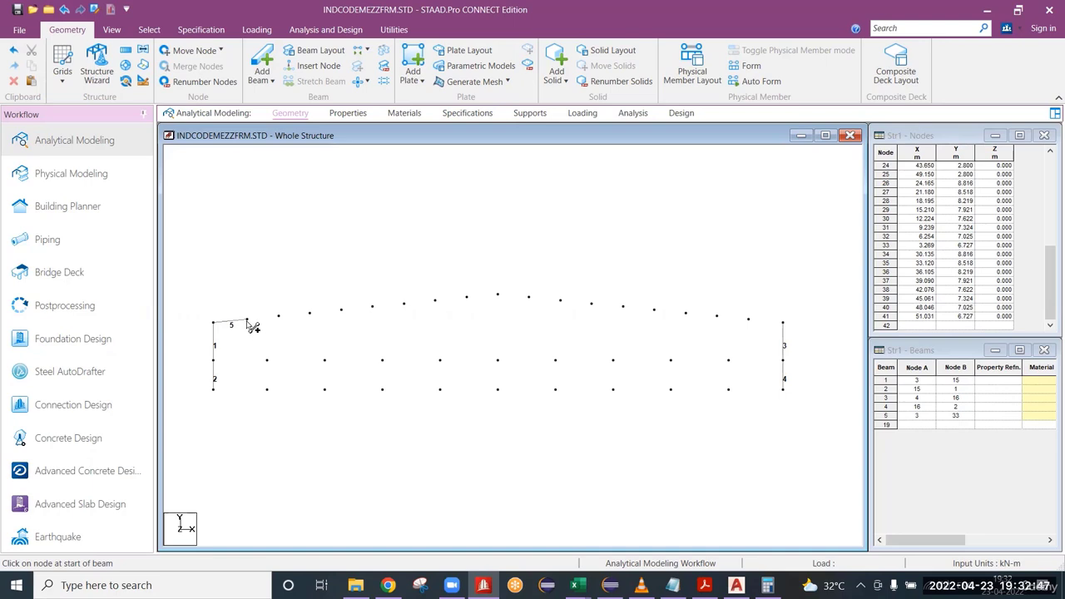
pyautogui.click(279, 315)
pyautogui.click(309, 312)
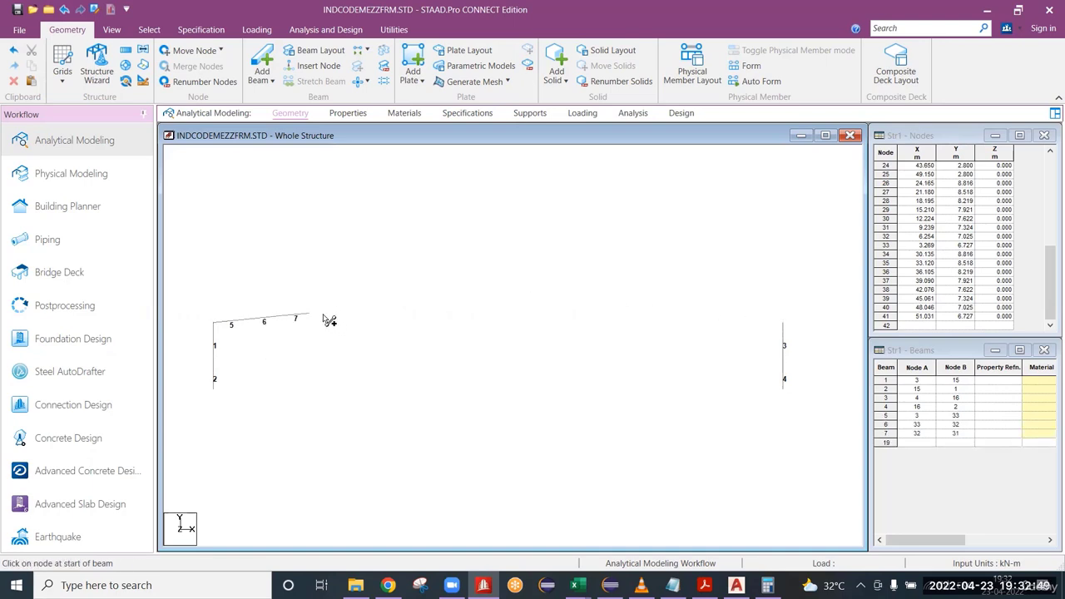
pyautogui.click(341, 310)
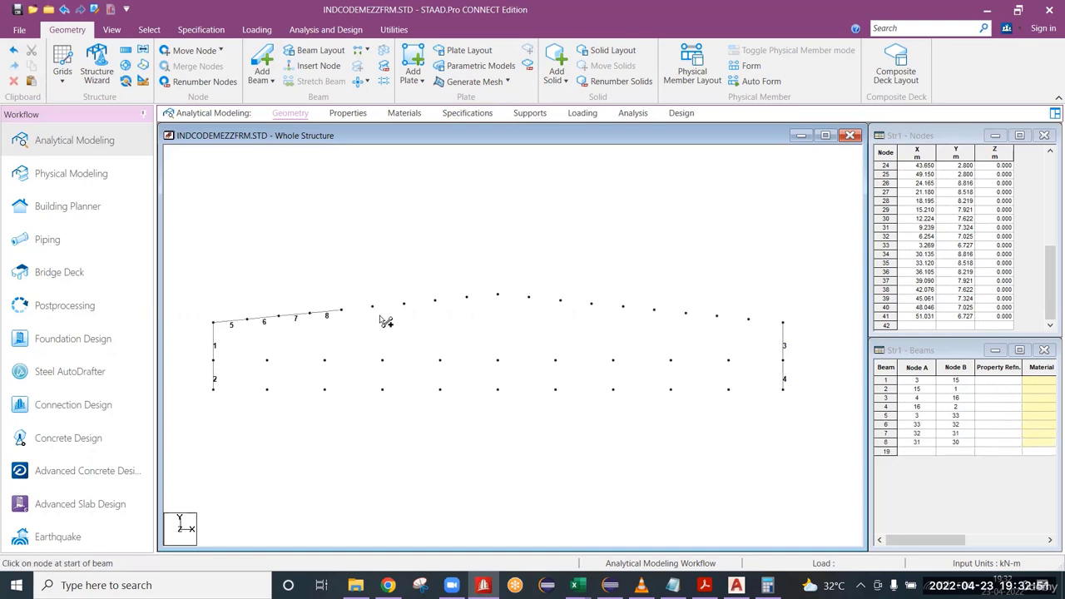
pyautogui.click(372, 306)
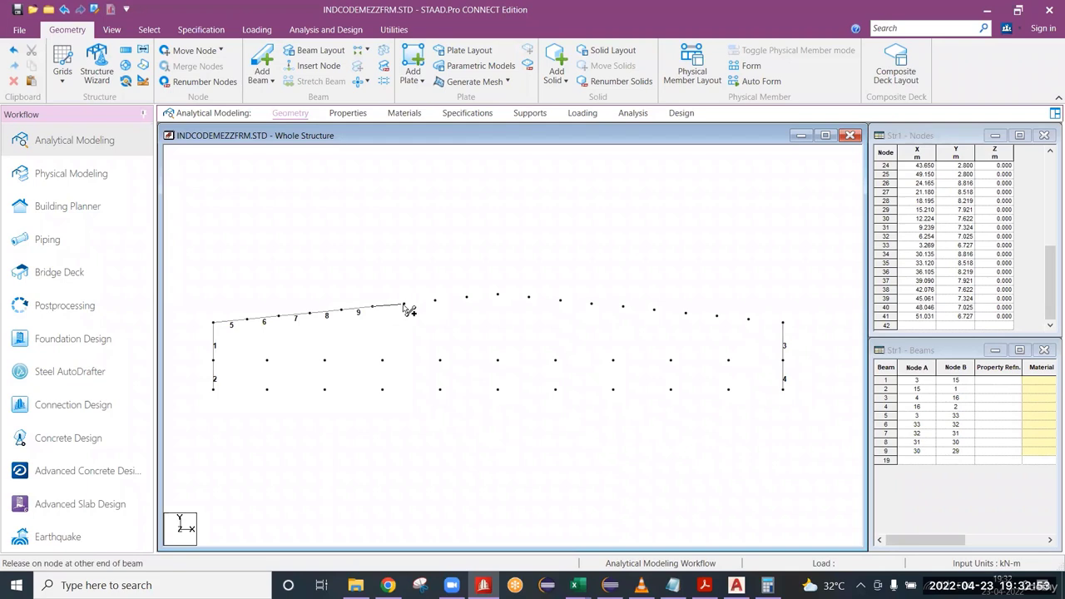
pyautogui.click(404, 305)
pyautogui.click(440, 304)
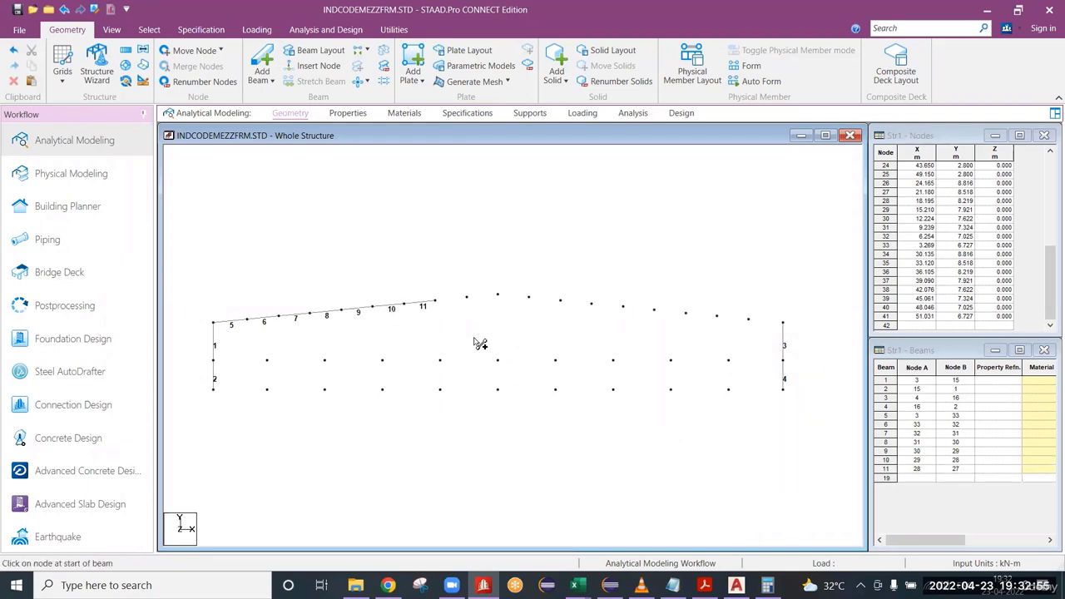
pyautogui.hotkey('ctrl', 'z')
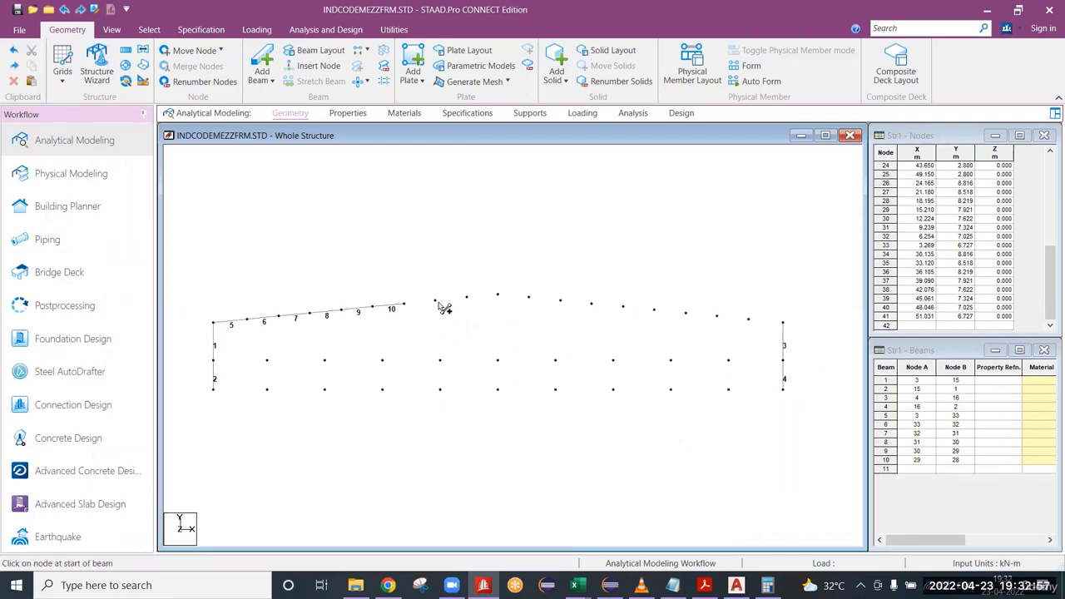
# Add the remaining rafter beams node to node, over the ridge and down to the opposite eave.
pyautogui.moveTo(436, 302)
pyautogui.mouseDown()
pyautogui.moveTo(406, 306)
pyautogui.moveTo(475, 298)
pyautogui.moveTo(629, 313)
pyautogui.moveTo(623, 307)
pyautogui.mouseUp()
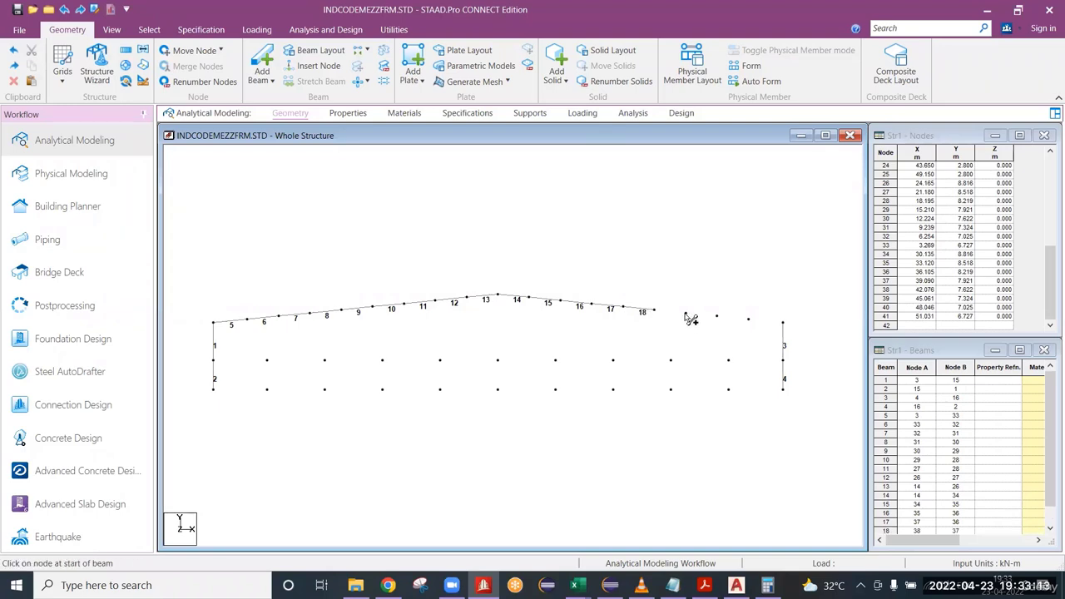
pyautogui.moveTo(687, 315)
pyautogui.mouseDown()
pyautogui.moveTo(654, 311)
pyautogui.moveTo(716, 317)
pyautogui.mouseUp()
pyautogui.moveTo(782, 323); pyautogui.dragTo(749, 320)
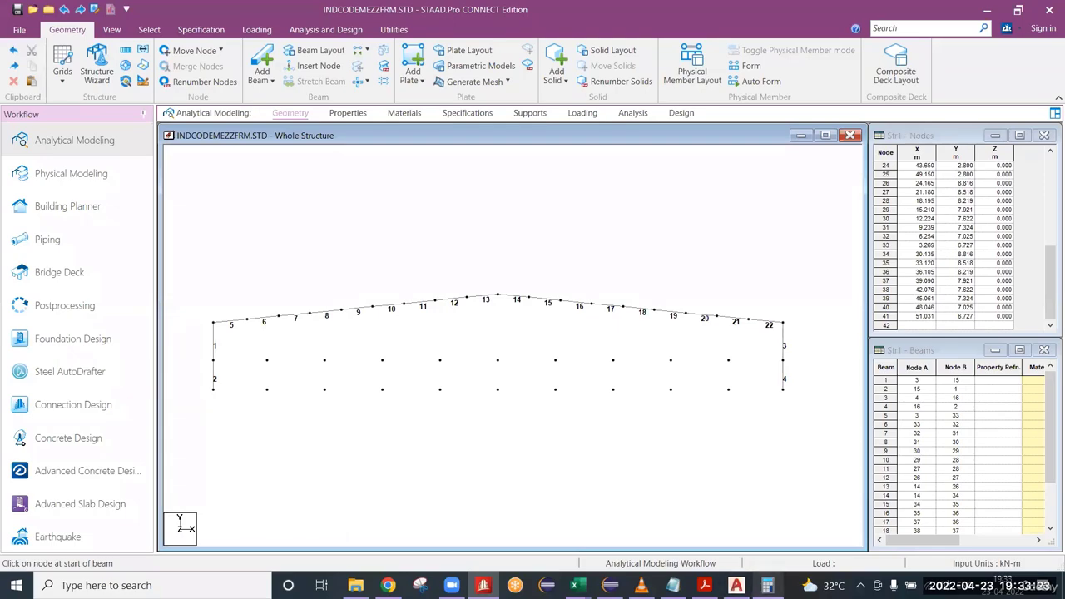
# Check the grid F column in REF.dwg in AutoCAD, and return to STAAD.Pro to add ridge-to-mezzanine and mezzanine-to-base column beams.
pyautogui.click(736, 585)
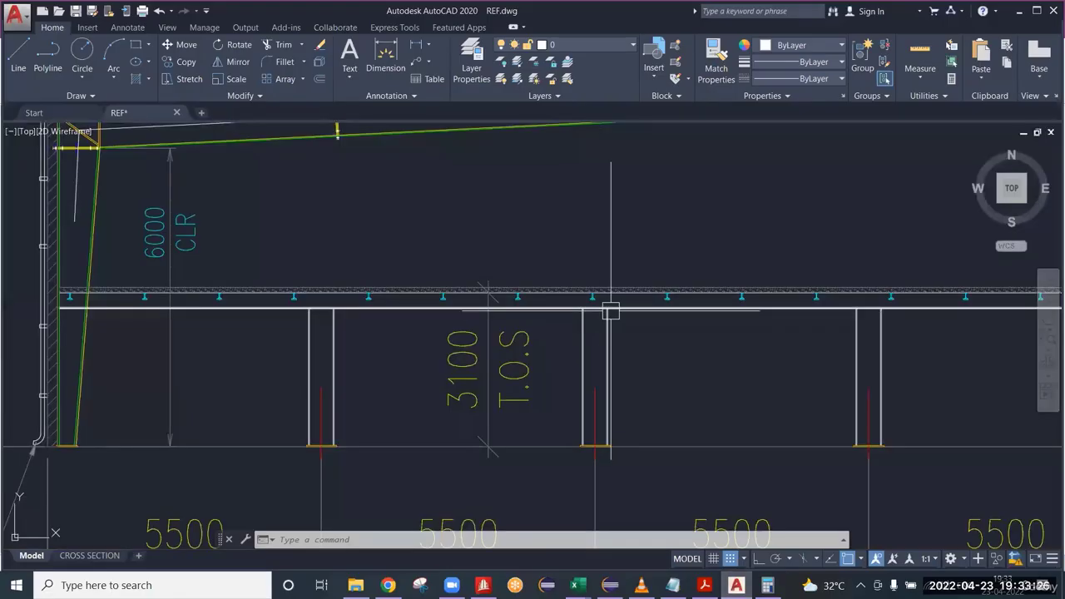
pyautogui.scroll(-3, 611, 311)
pyautogui.moveTo(657, 345); pyautogui.dragTo(355, 353, button='middle')
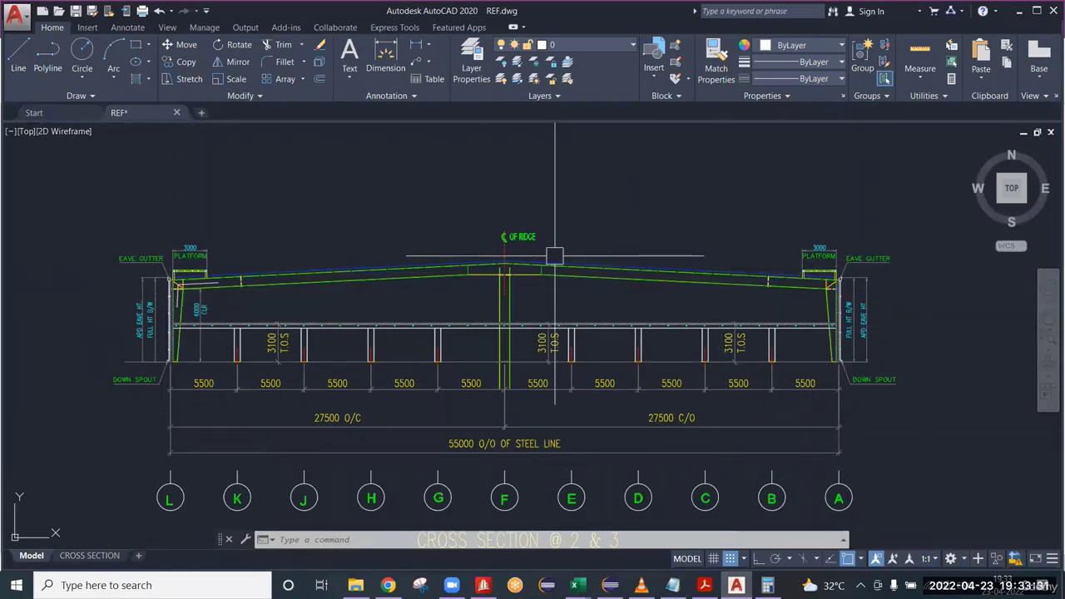
pyautogui.click(490, 208)
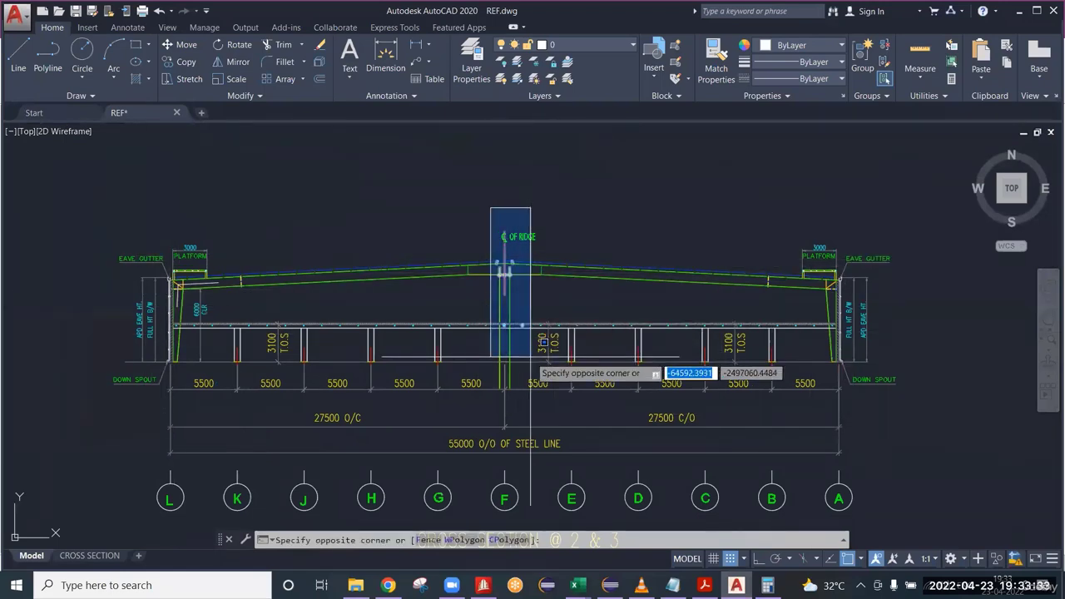
pyautogui.press('Escape')
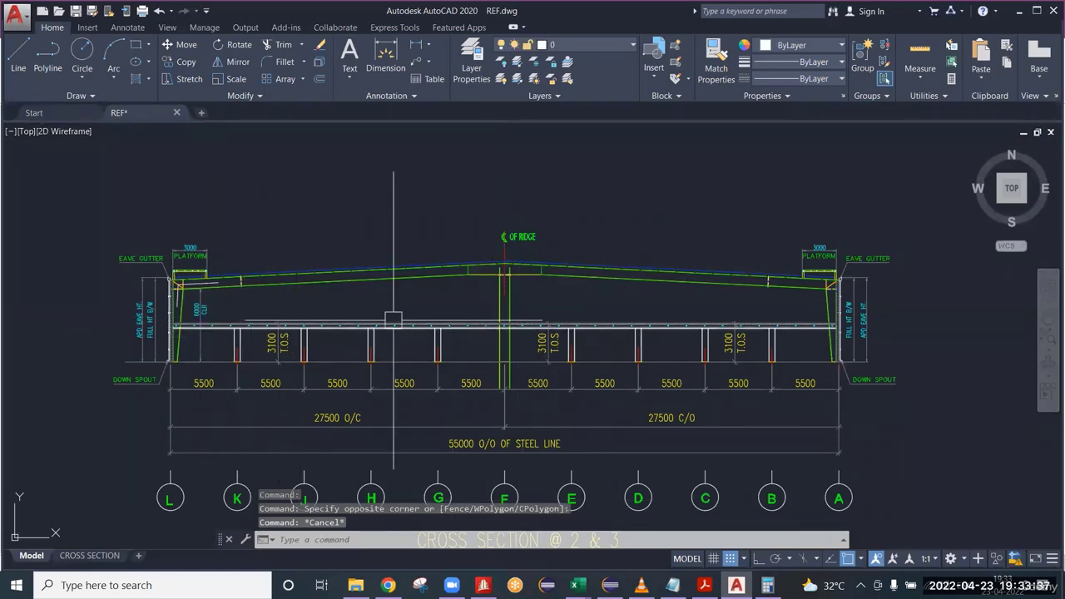
pyautogui.hotkey('alt', 'Tab')
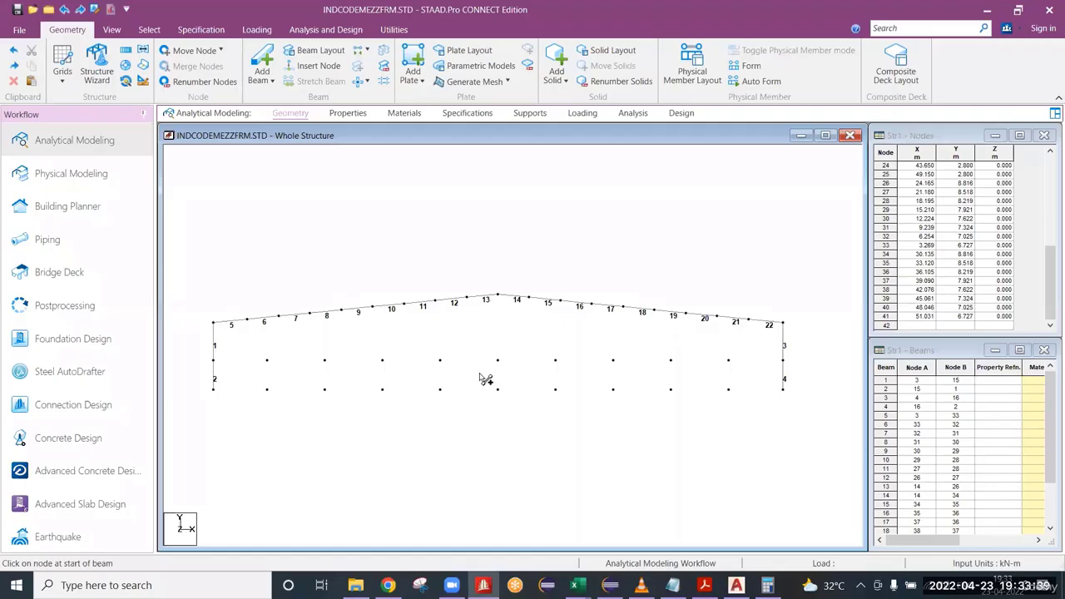
pyautogui.moveTo(498, 297)
pyautogui.mouseDown()
pyautogui.moveTo(508, 358)
pyautogui.moveTo(498, 361)
pyautogui.moveTo(499, 389)
pyautogui.mouseUp()
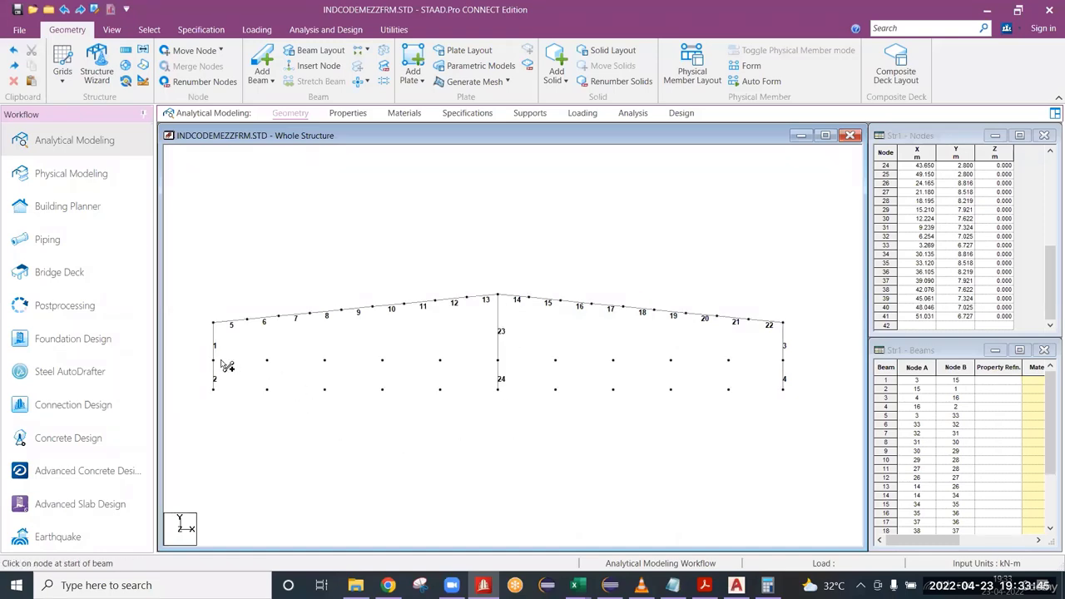
# Add the intermediate mezzanine columns as beams from each remaining mezzanine node down to its base node.
pyautogui.moveTo(266, 360); pyautogui.dragTo(267, 388)
pyautogui.moveTo(324, 360); pyautogui.dragTo(324, 389)
pyautogui.moveTo(383, 361); pyautogui.dragTo(386, 390)
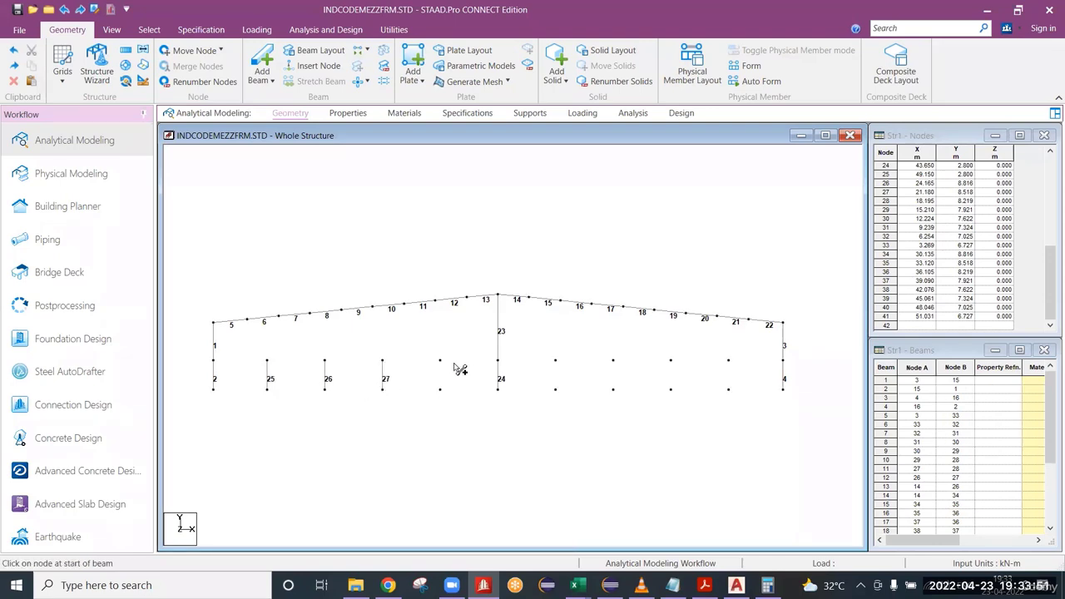
pyautogui.moveTo(441, 360); pyautogui.dragTo(440, 389)
pyautogui.moveTo(555, 361)
pyautogui.mouseDown()
pyautogui.moveTo(560, 398)
pyautogui.moveTo(556, 390)
pyautogui.mouseUp()
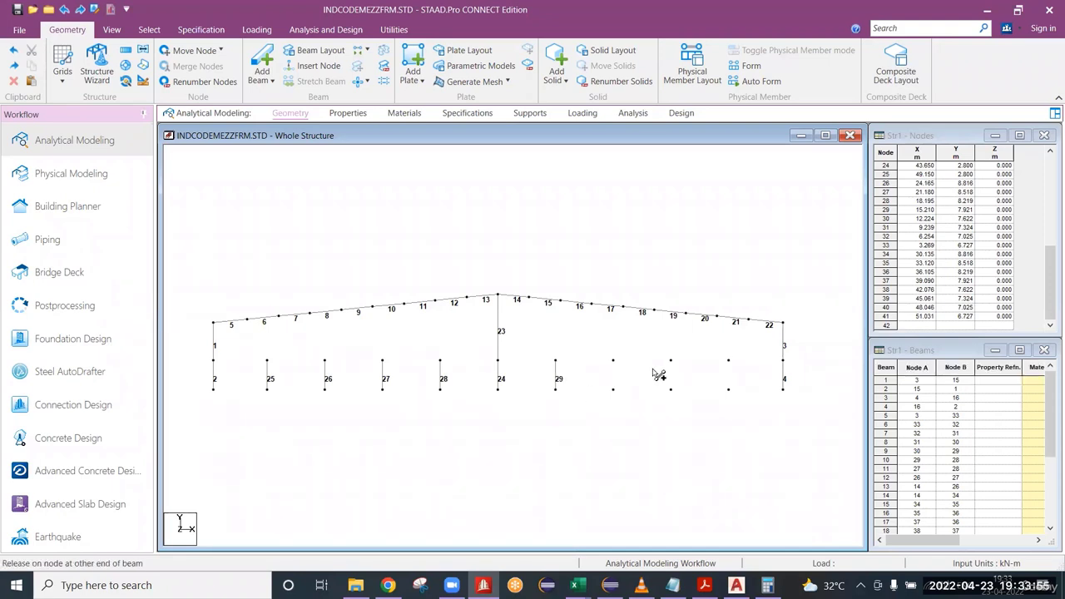
pyautogui.moveTo(613, 360)
pyautogui.mouseDown()
pyautogui.moveTo(625, 393)
pyautogui.moveTo(614, 389)
pyautogui.mouseUp()
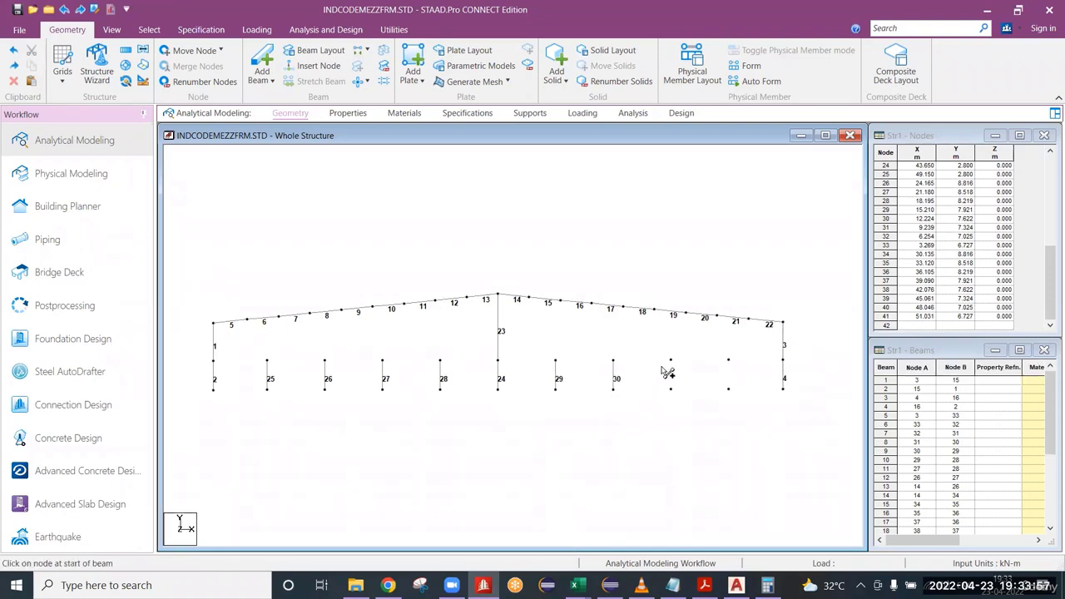
pyautogui.moveTo(672, 361); pyautogui.dragTo(671, 390)
pyautogui.moveTo(728, 360); pyautogui.dragTo(729, 389)
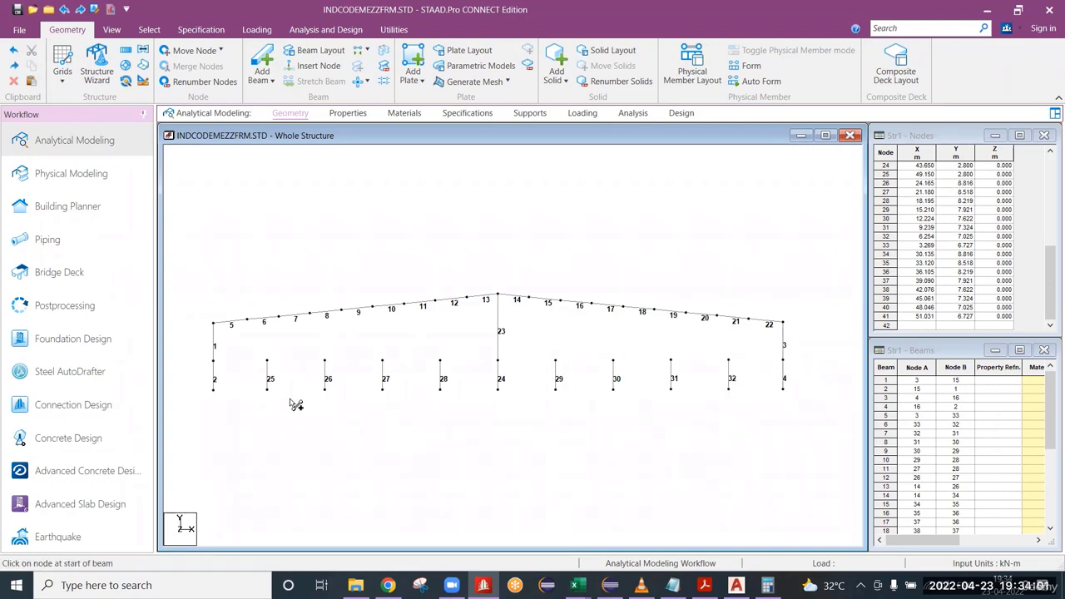
# Add mezzanine floor beams node to node between the two outer columns, through all intermediate column tops.
pyautogui.moveTo(230, 366)
pyautogui.mouseDown()
pyautogui.moveTo(510, 368)
pyautogui.moveTo(499, 364)
pyautogui.mouseUp()
pyautogui.moveTo(614, 363); pyautogui.dragTo(557, 363)
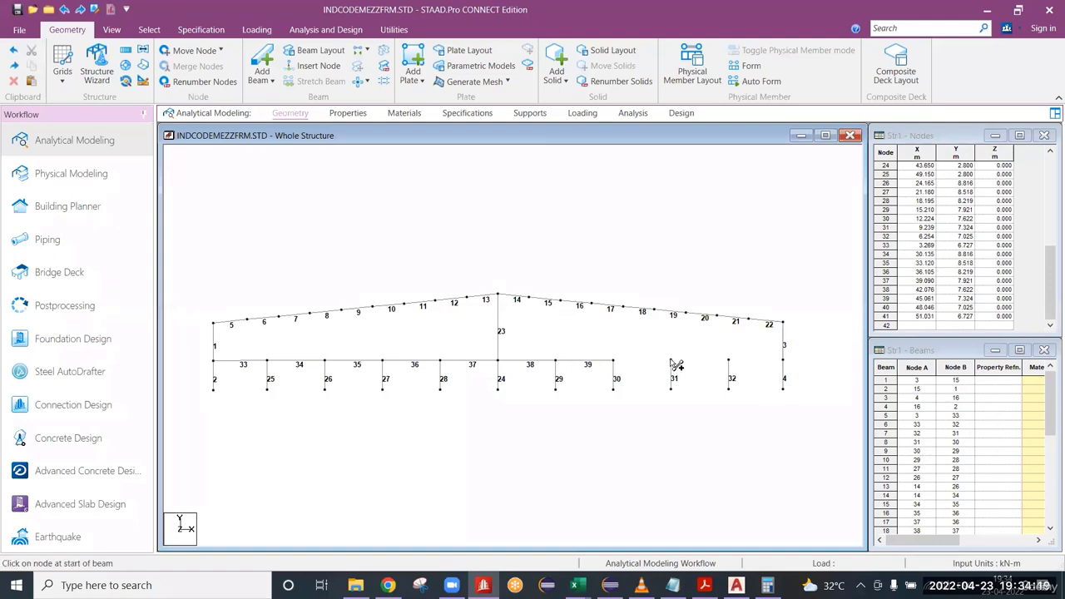
pyautogui.moveTo(673, 365); pyautogui.dragTo(614, 364)
pyautogui.moveTo(729, 363); pyautogui.dragTo(683, 367)
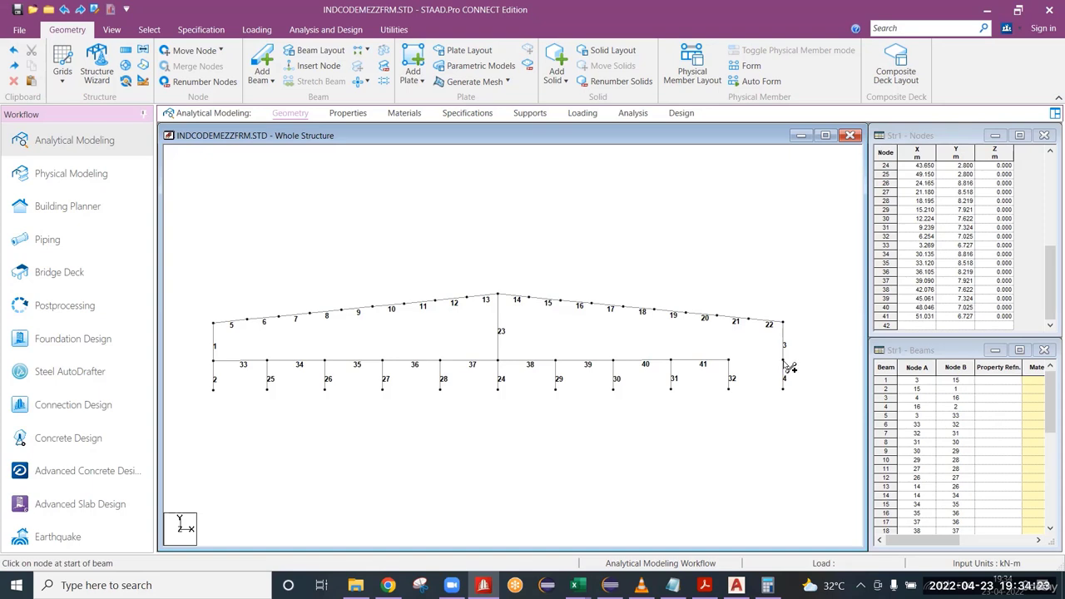
pyautogui.moveTo(783, 359); pyautogui.dragTo(729, 361)
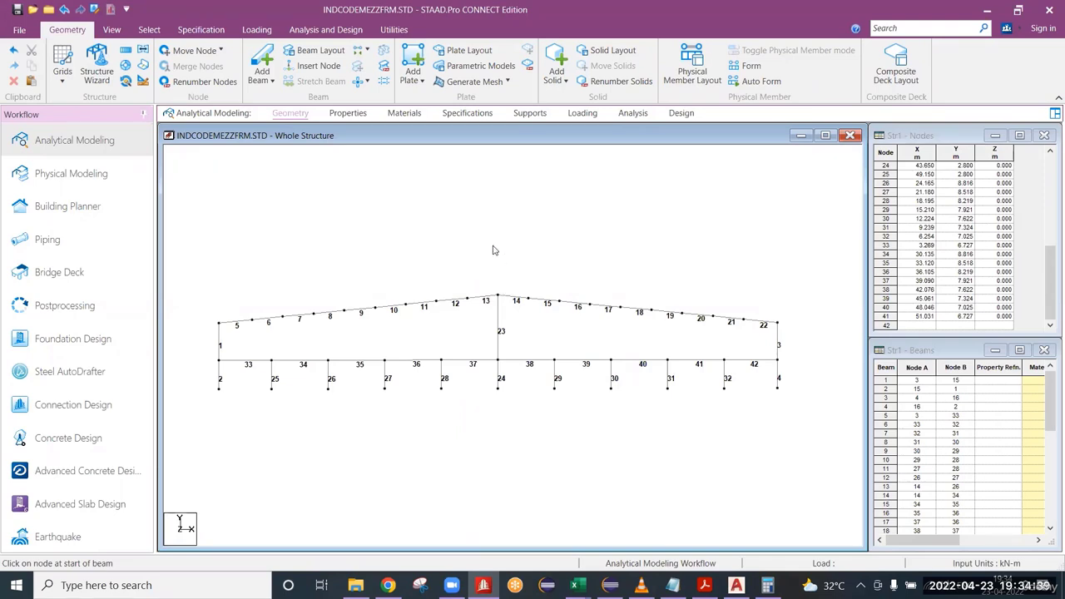
# Look over the completed frame and the pages for section properties, materials, specifications and supports.
pyautogui.scroll(1, 492, 263)
pyautogui.scroll(2, 493, 263)
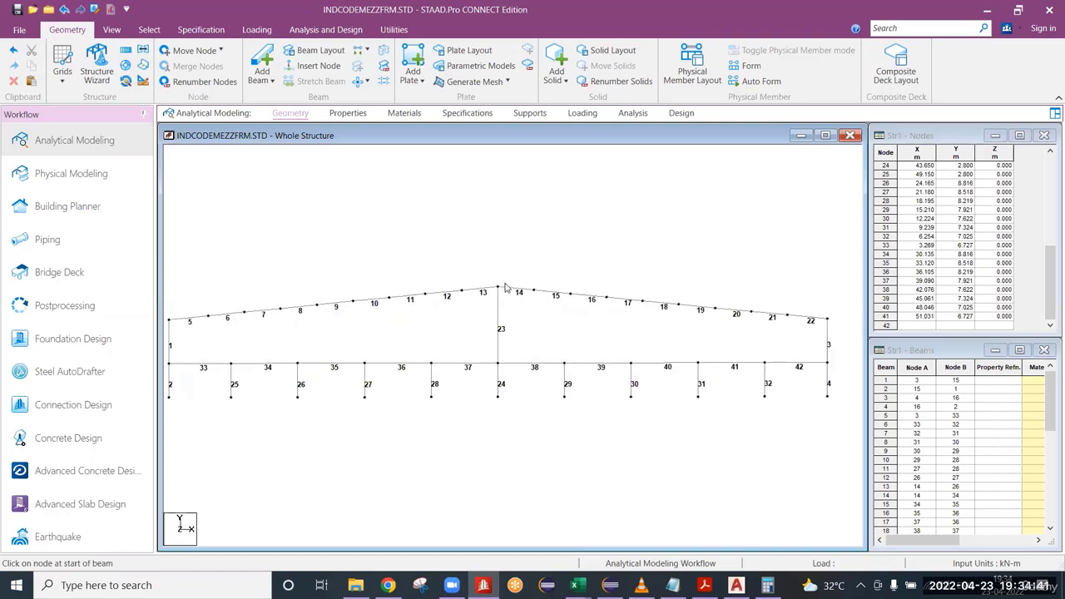
pyautogui.scroll(1, 542, 296)
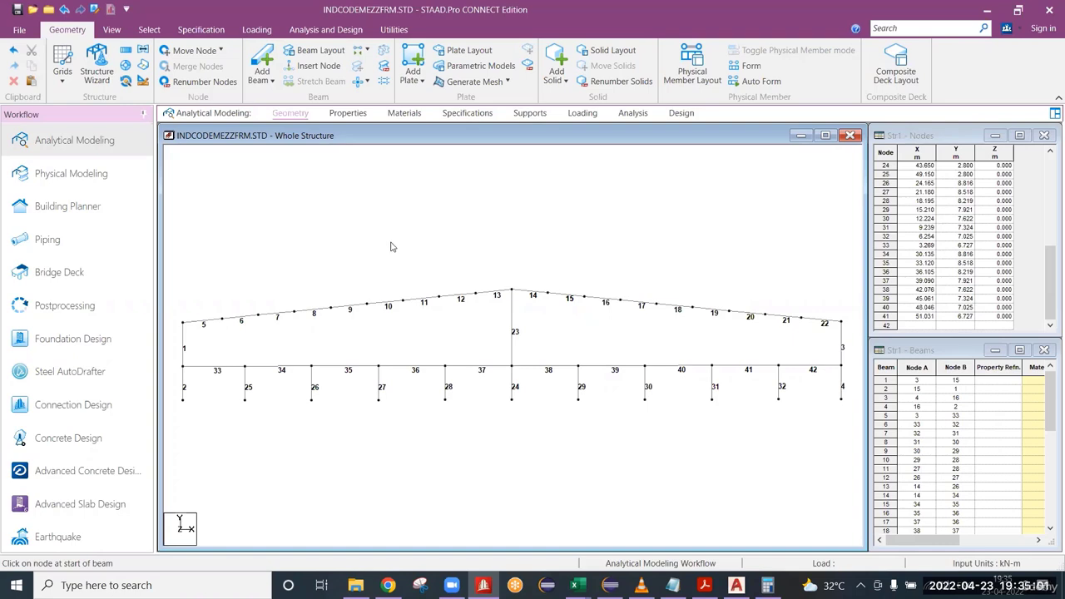
pyautogui.click(397, 306)
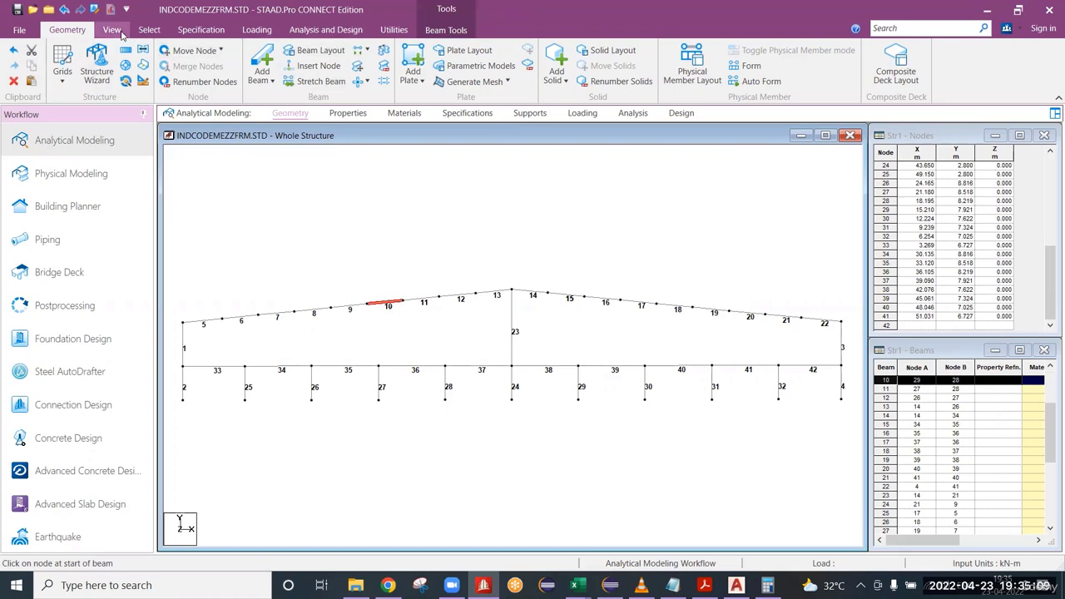
pyautogui.click(347, 114)
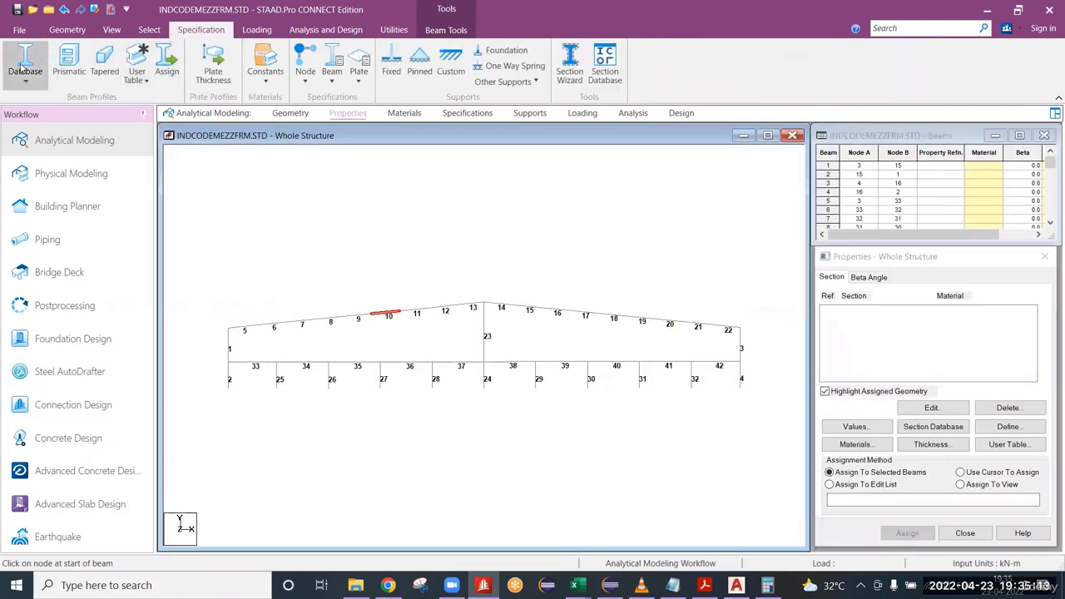
pyautogui.click(442, 232)
pyautogui.click(89, 27)
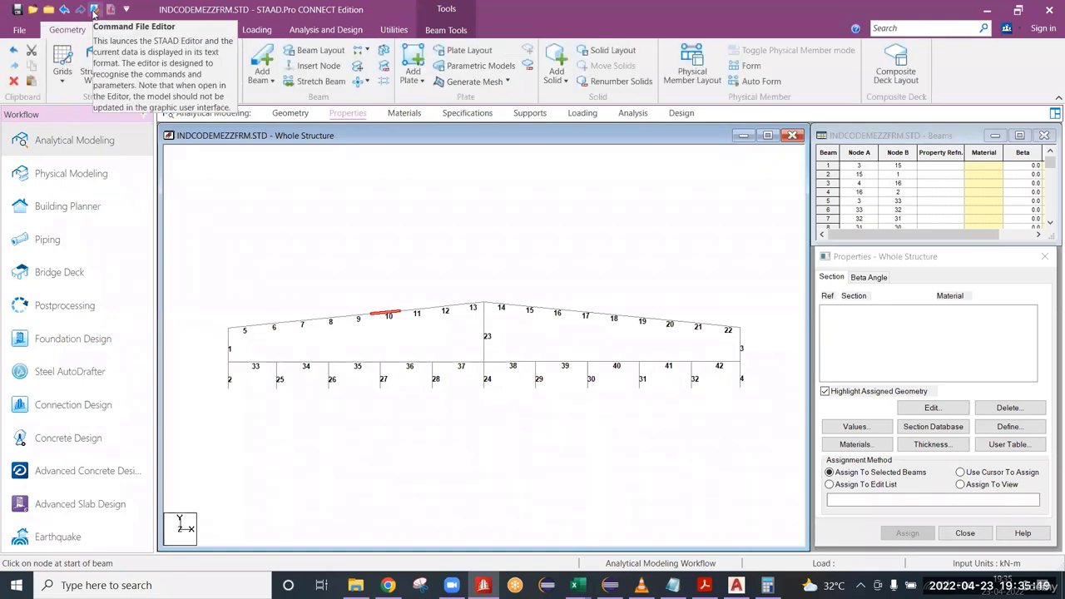
pyautogui.click(581, 239)
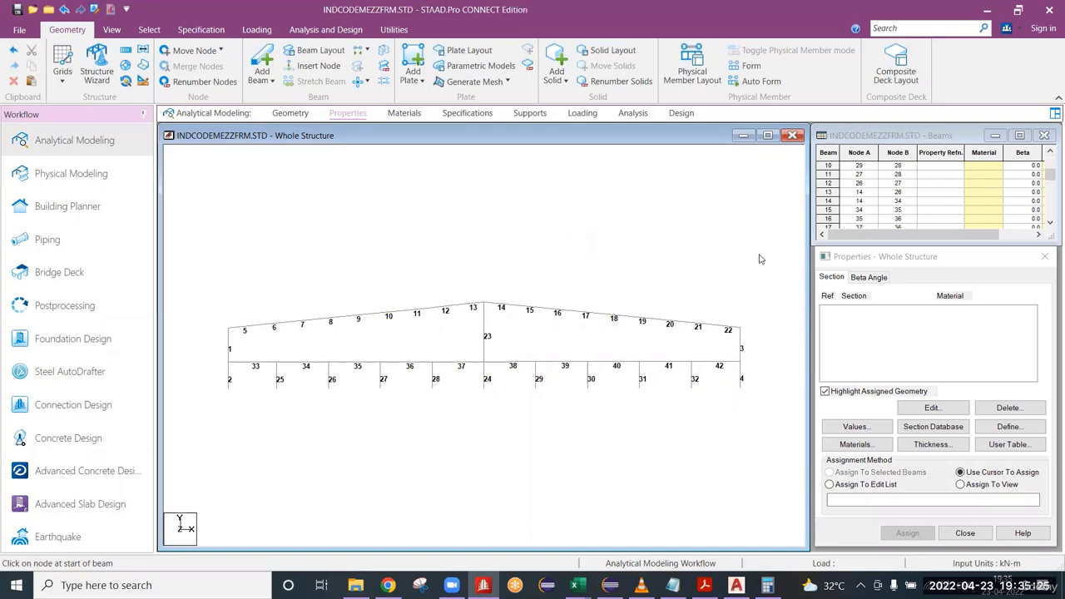
pyautogui.click(937, 261)
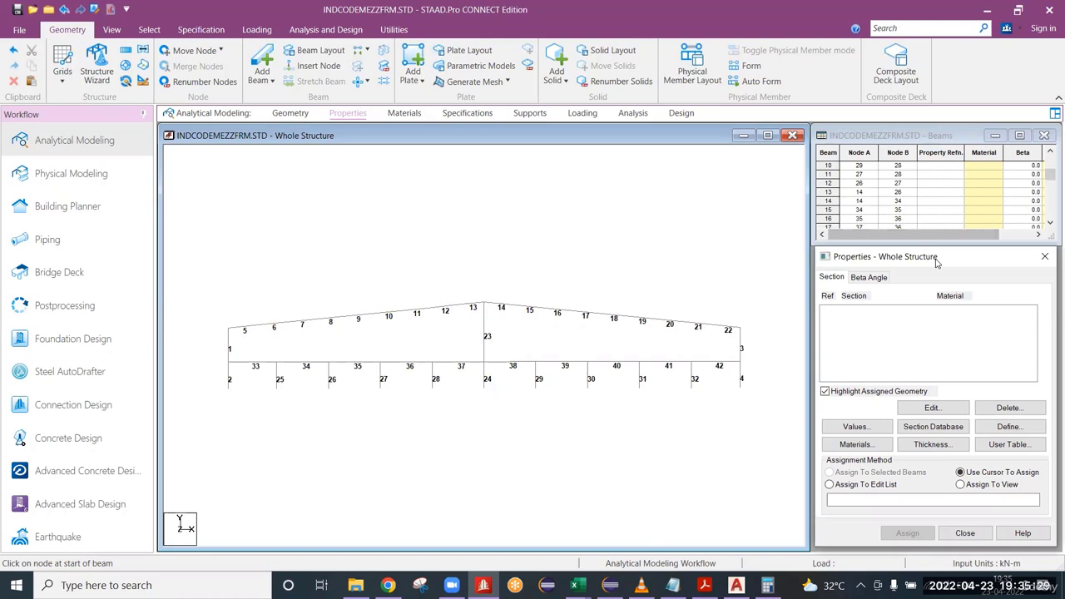
pyautogui.moveTo(935, 259); pyautogui.dragTo(932, 260)
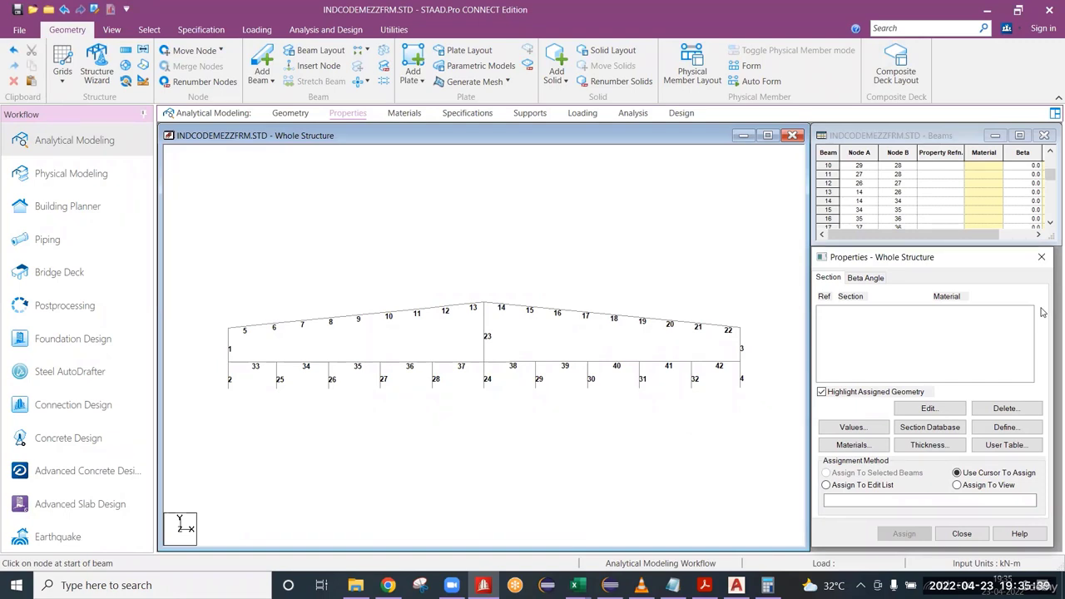
pyautogui.click(405, 113)
pyautogui.click(467, 113)
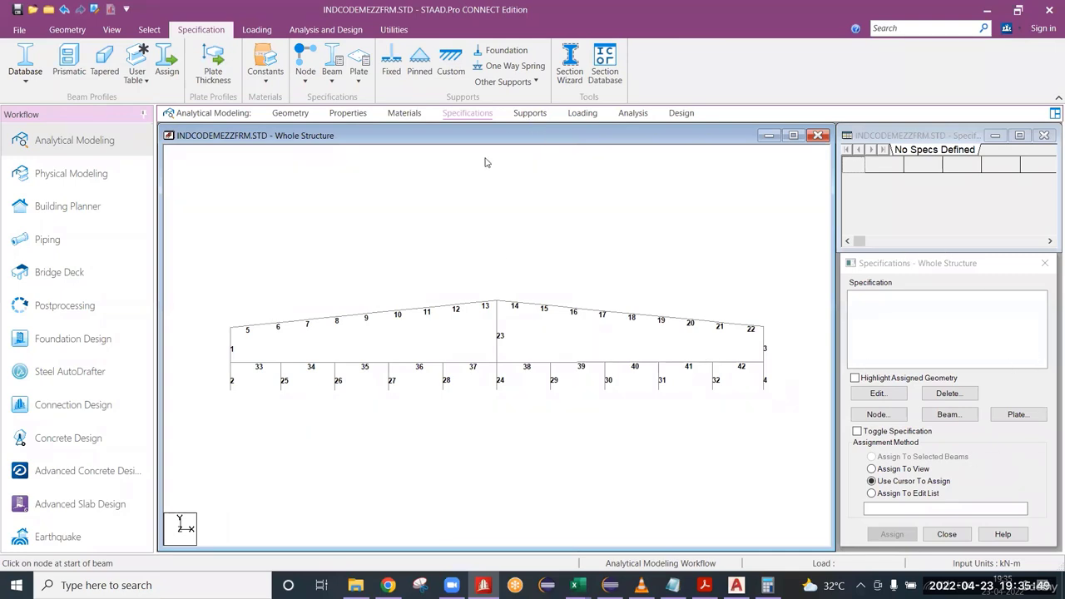
pyautogui.click(530, 114)
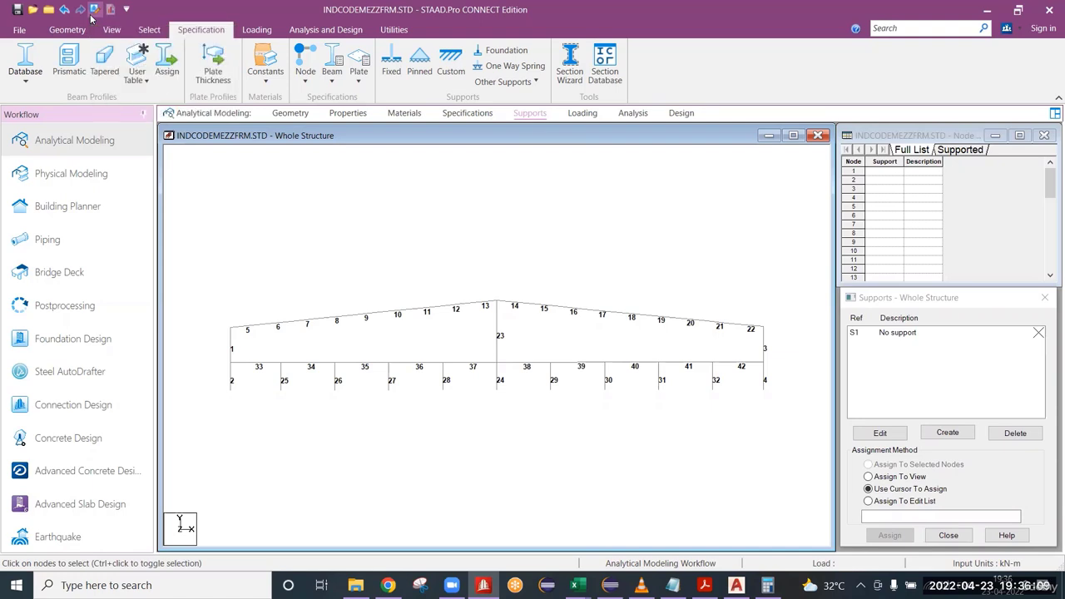
# Assign the STEEL material to all beams in the view.
pyautogui.scroll(1, 437, 281)
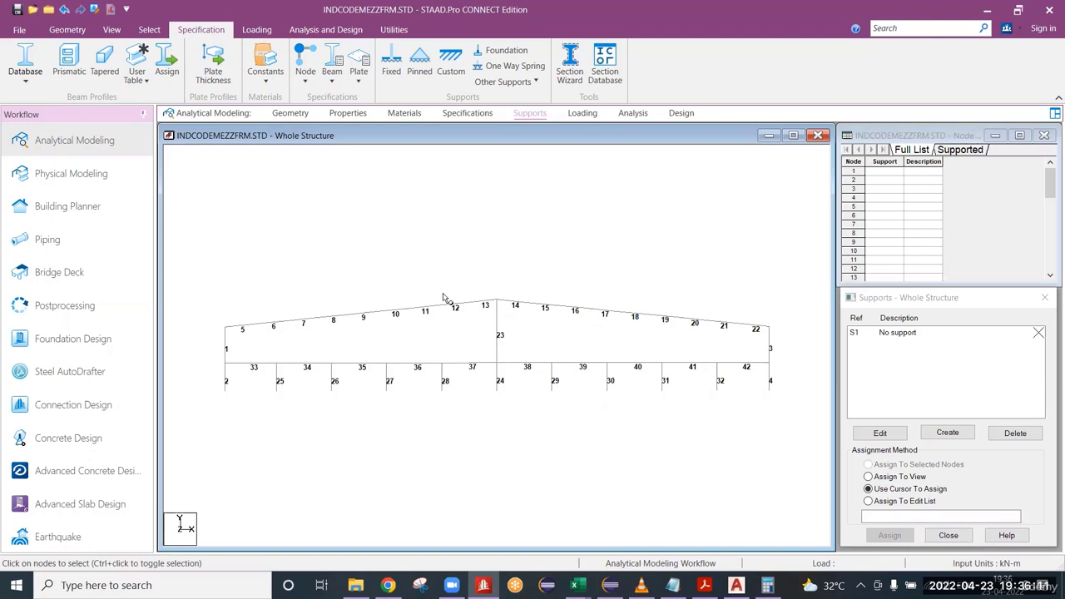
pyautogui.scroll(1, 445, 300)
pyautogui.click(396, 113)
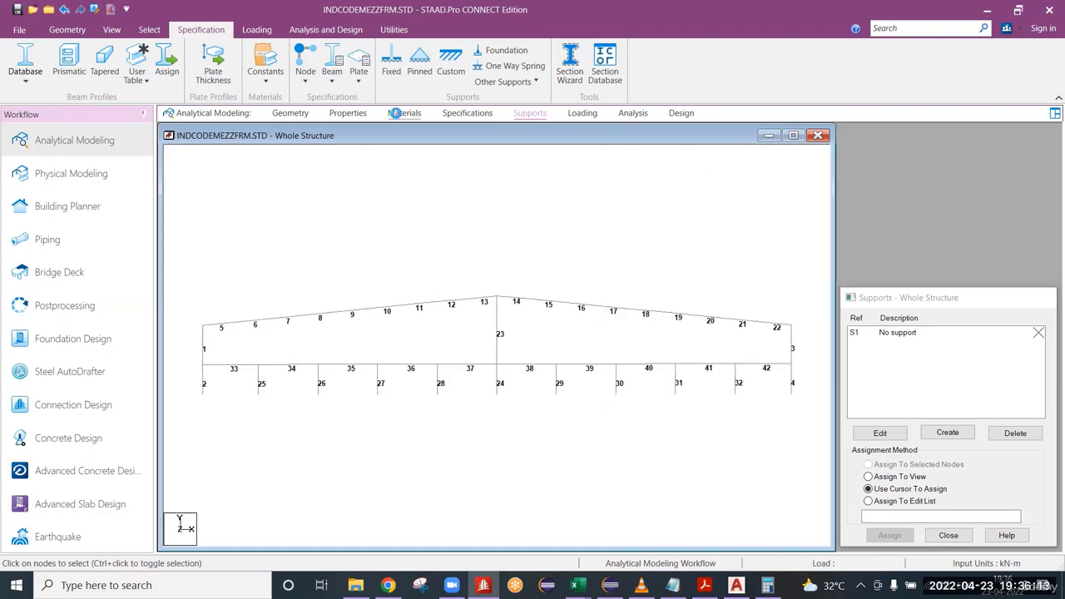
pyautogui.scroll(-1, 896, 387)
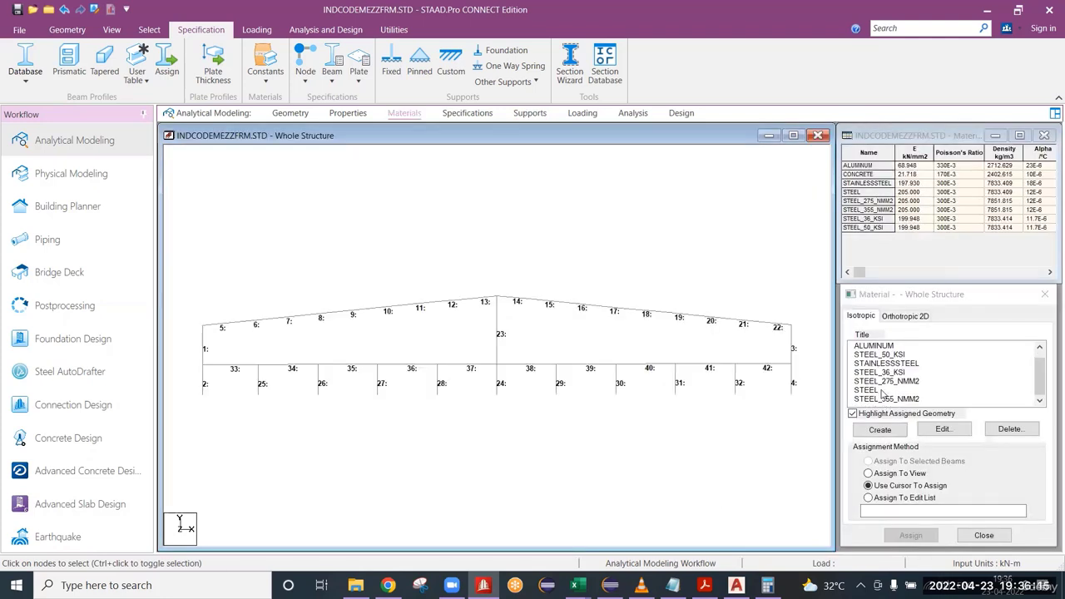
pyautogui.click(881, 391)
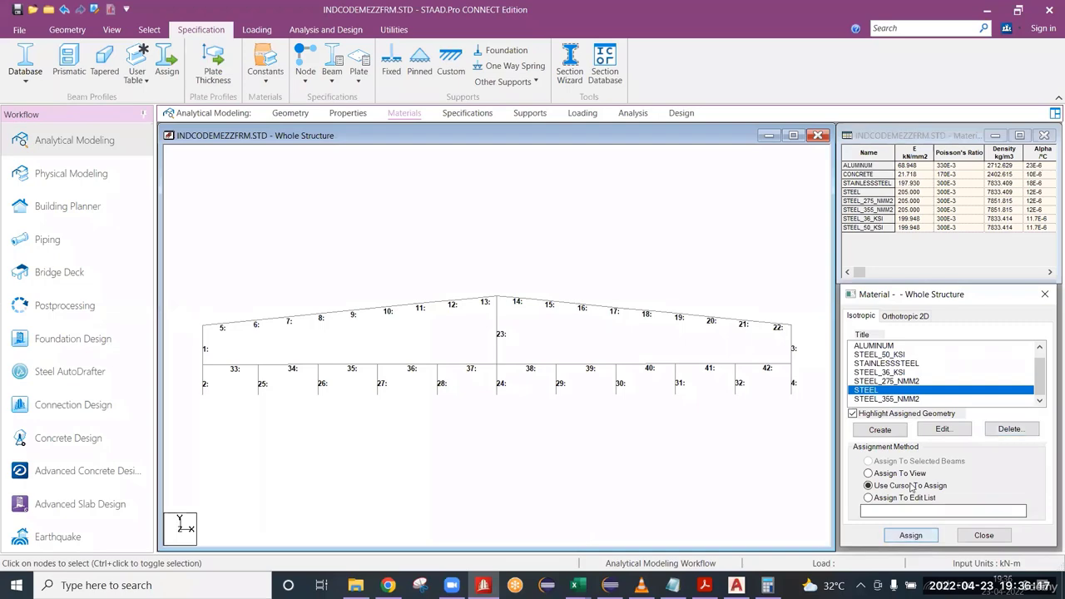
pyautogui.click(898, 474)
pyautogui.click(913, 535)
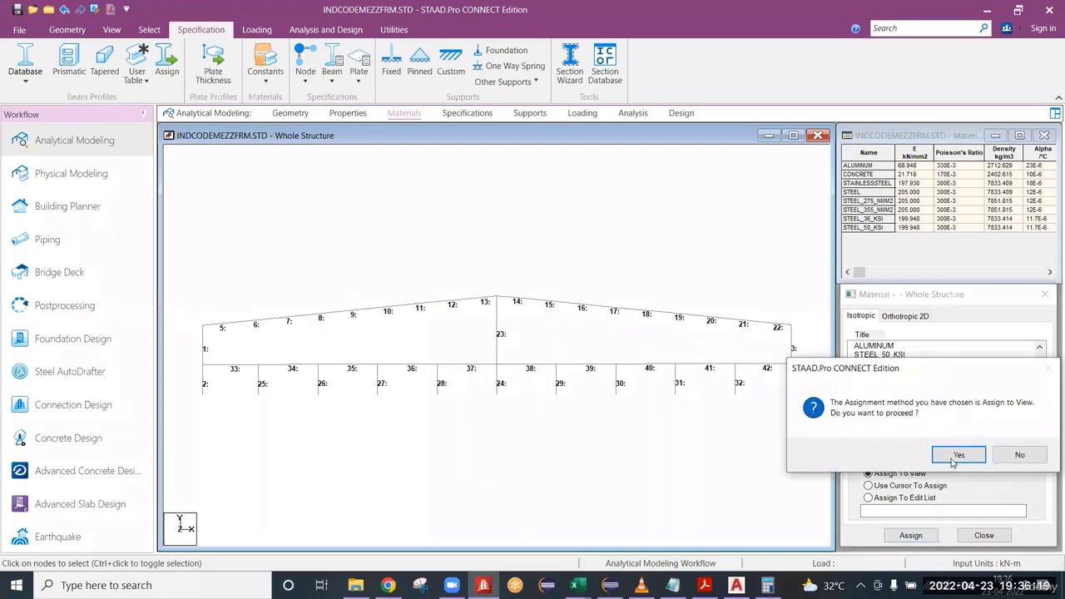
pyautogui.click(957, 455)
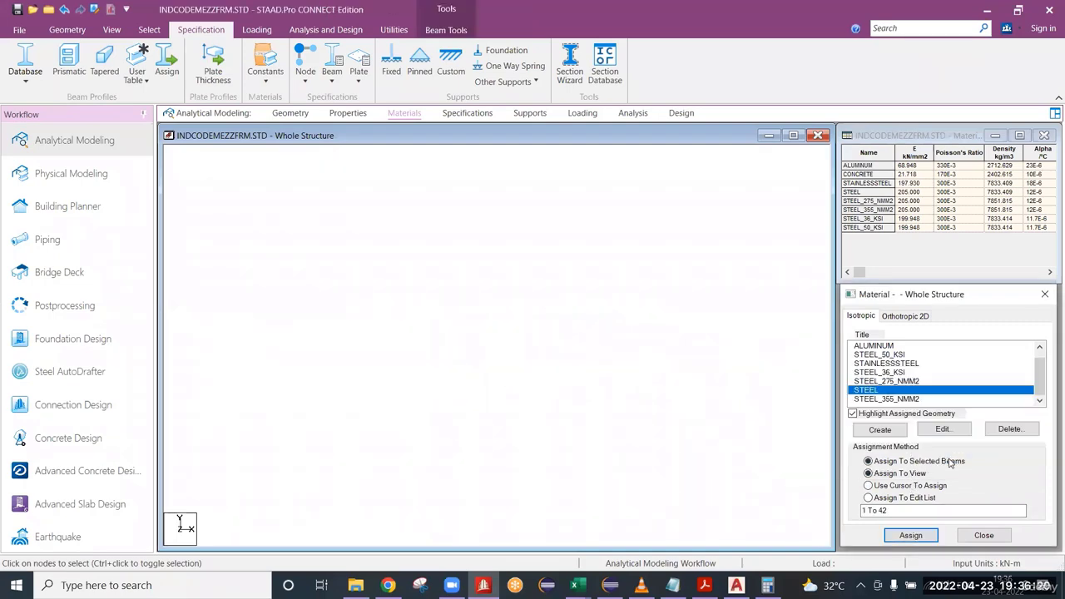
# Save the modified structure while opening its command file in the editor, and close the editor.
pyautogui.click(293, 114)
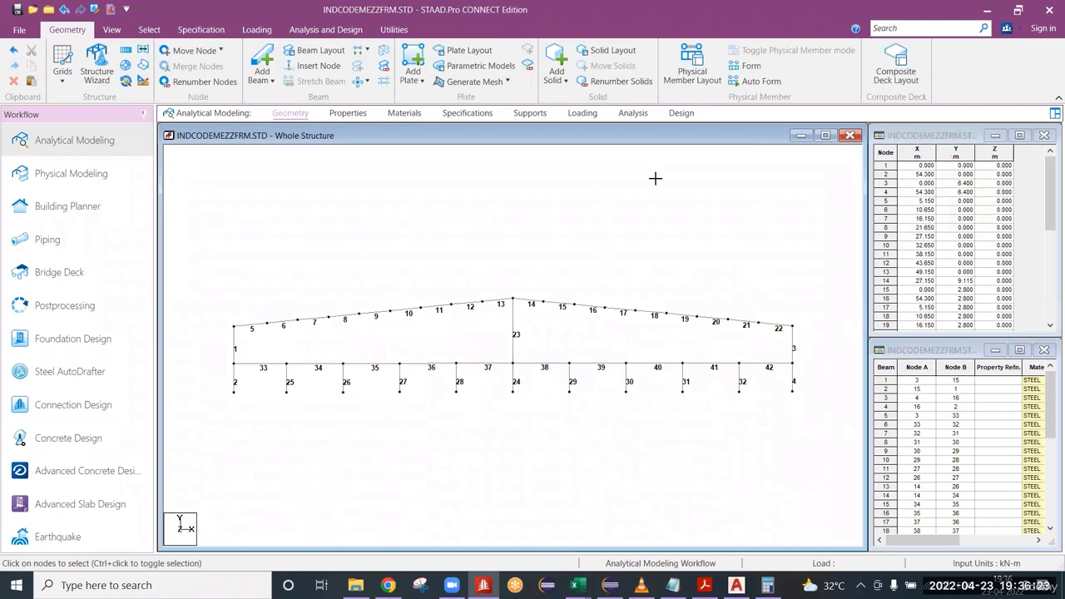
pyautogui.rightClick(654, 178)
pyautogui.click(675, 224)
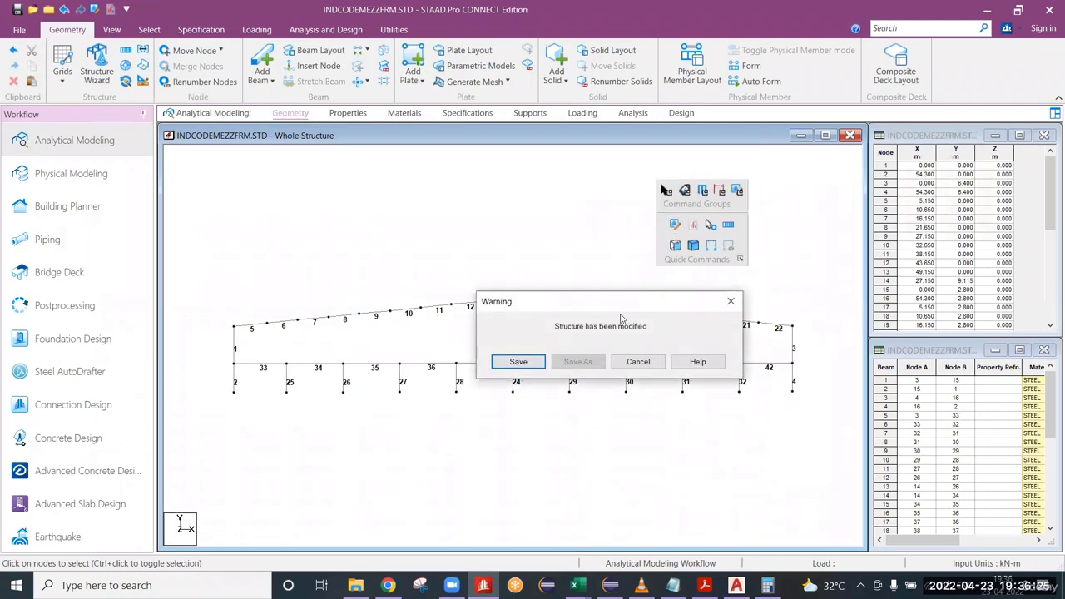
pyautogui.click(519, 362)
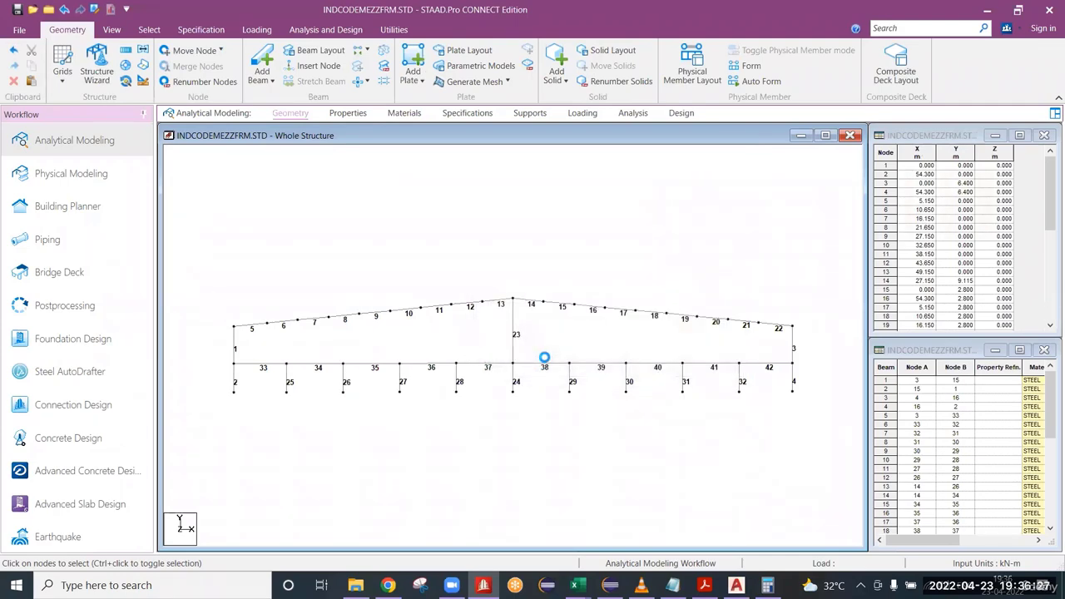
pyautogui.click(1050, 11)
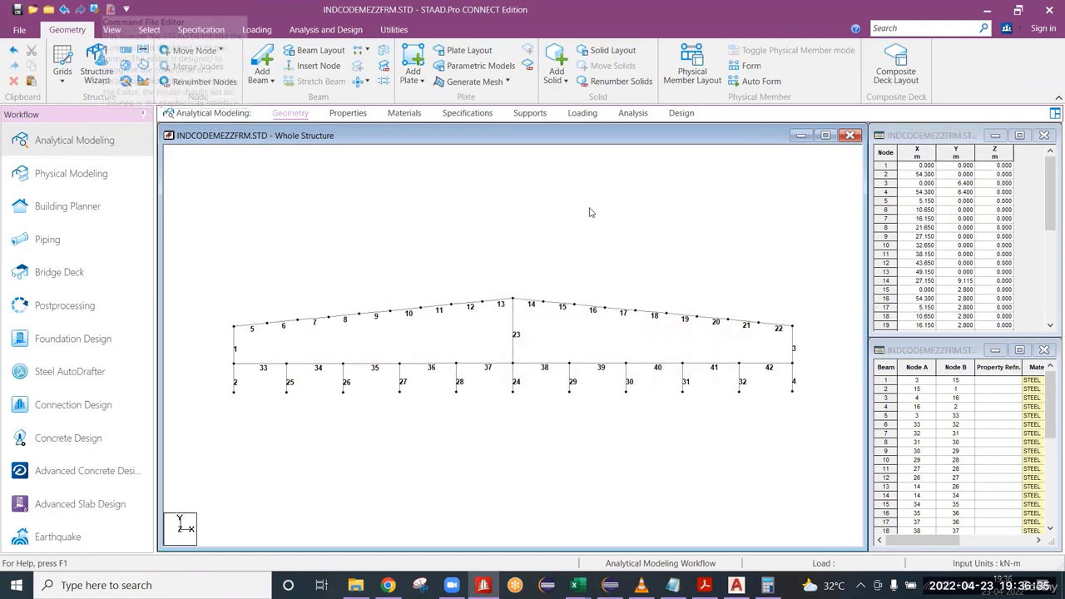
# Examine the customization options for the quick commands popup and close them without making changes.
pyautogui.rightClick(463, 198)
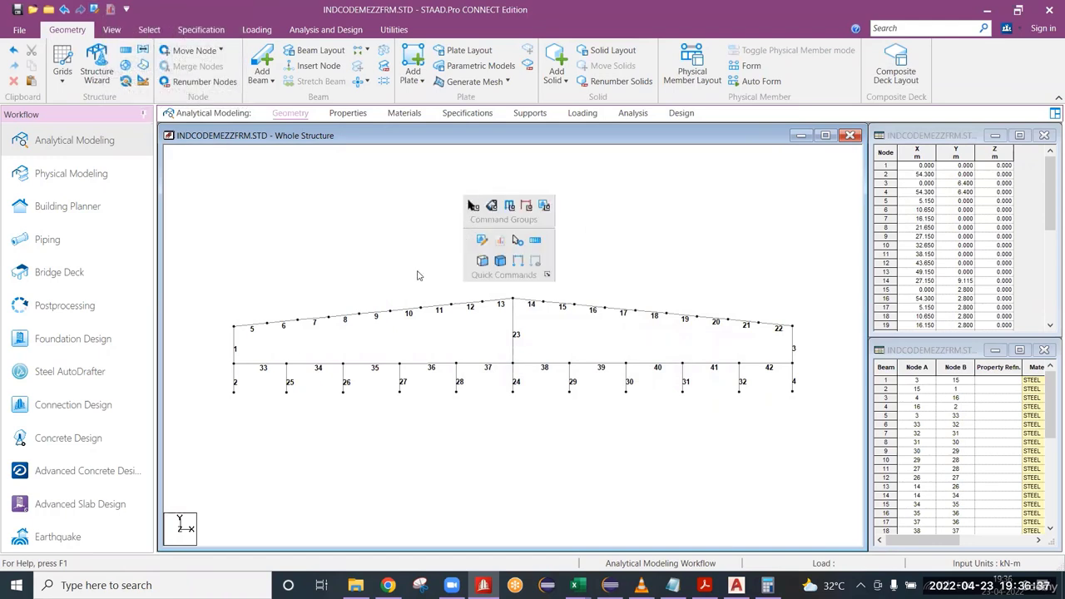
pyautogui.rightClick(394, 199)
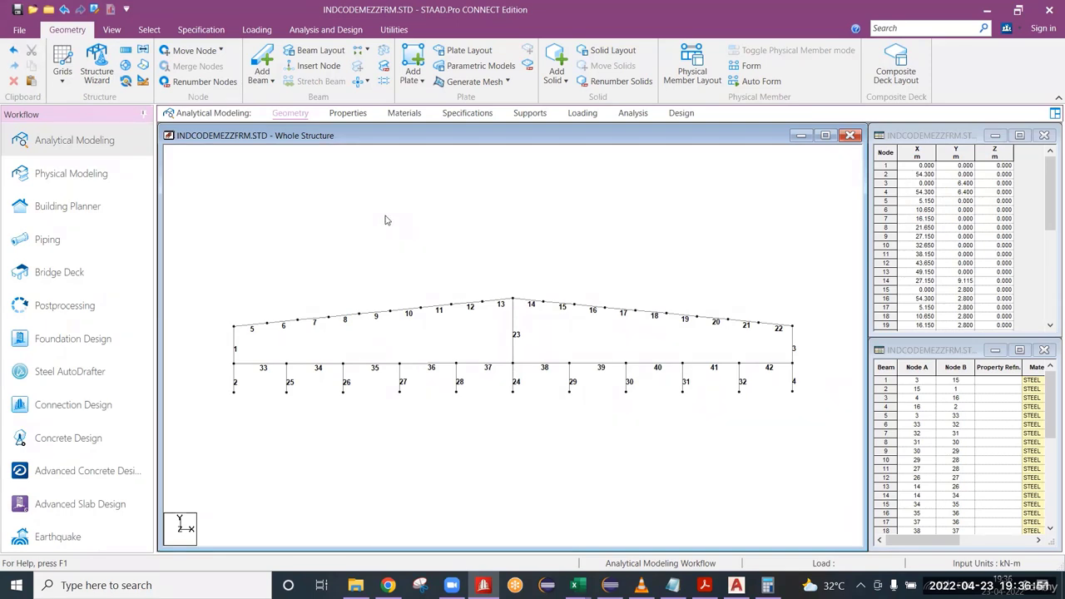
pyautogui.rightClick(385, 220)
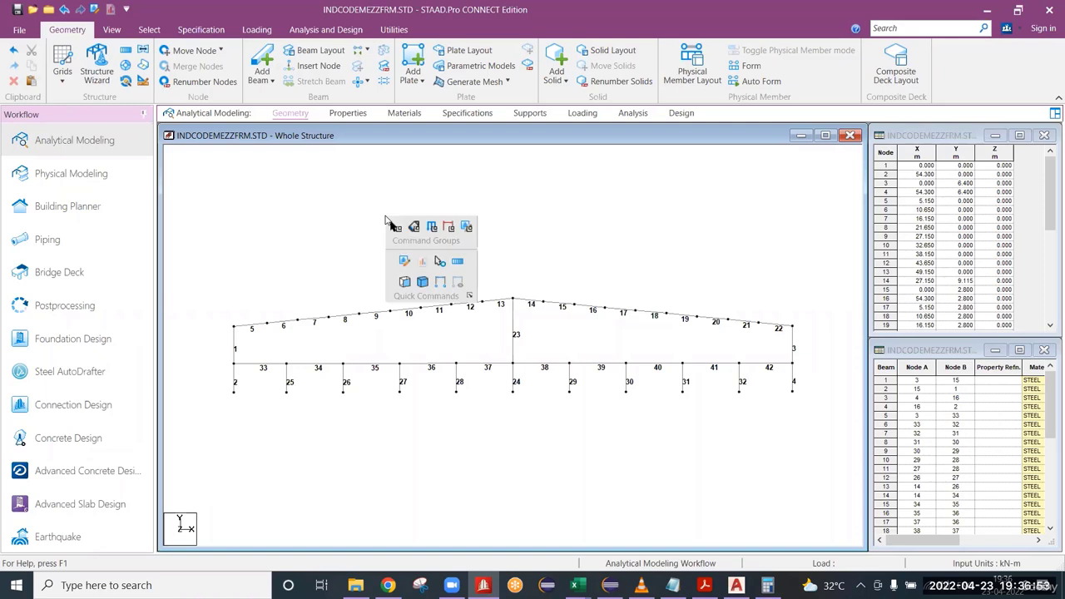
pyautogui.click(470, 297)
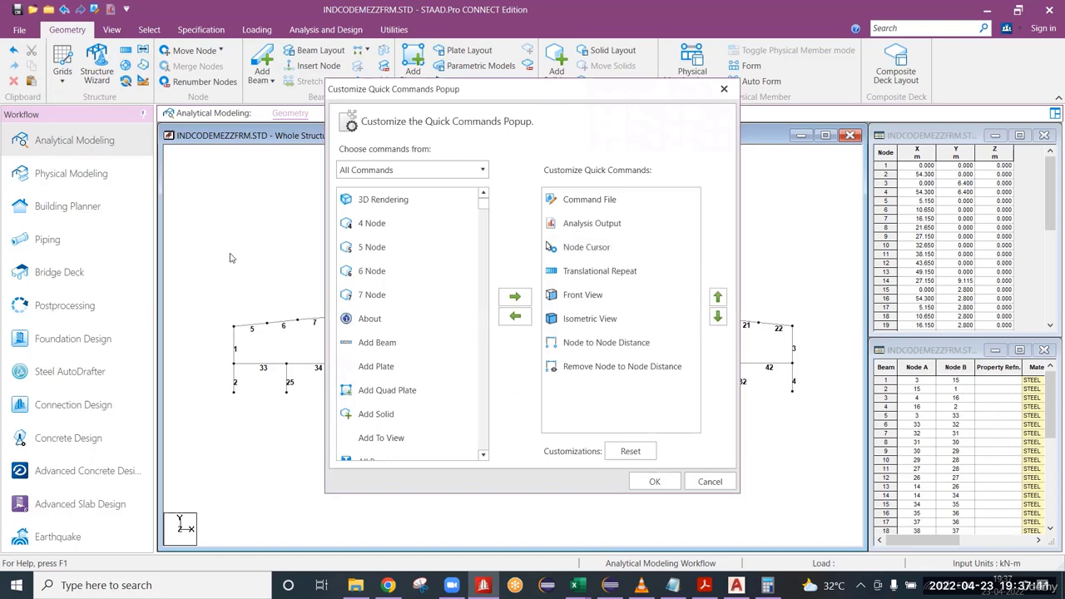
pyautogui.click(709, 480)
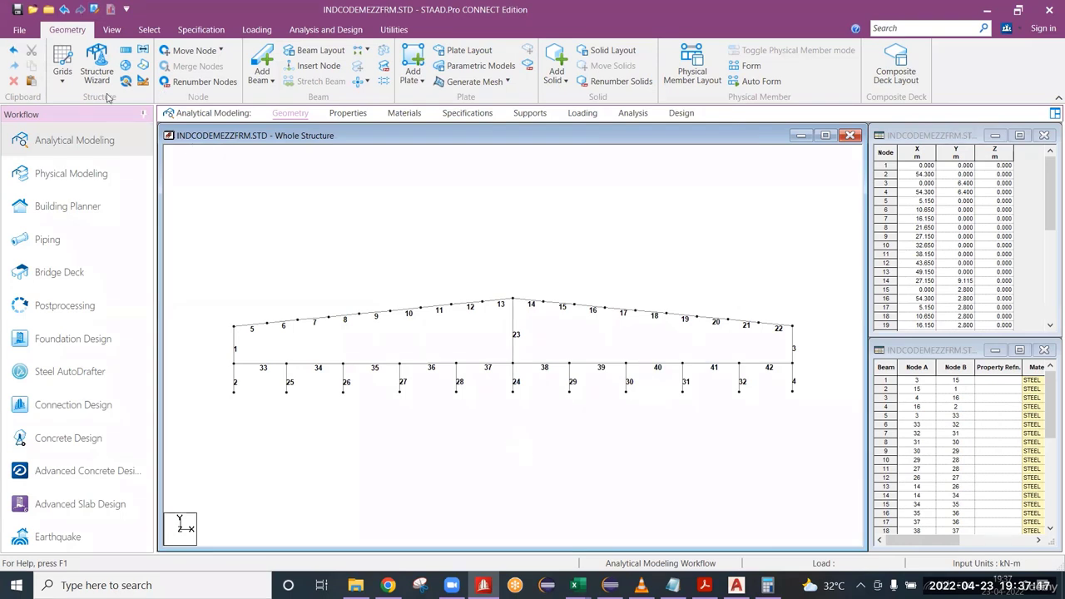
# Look over the analysis, steel design and loading pages and the customization choices for the quick access commands.
pyautogui.click(325, 29)
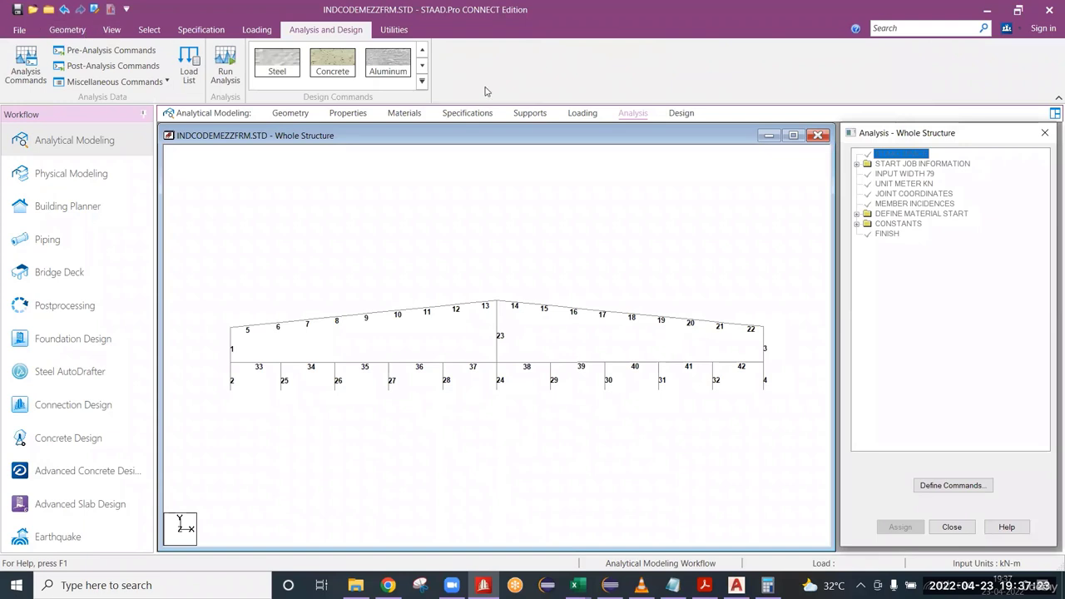
pyautogui.click(689, 118)
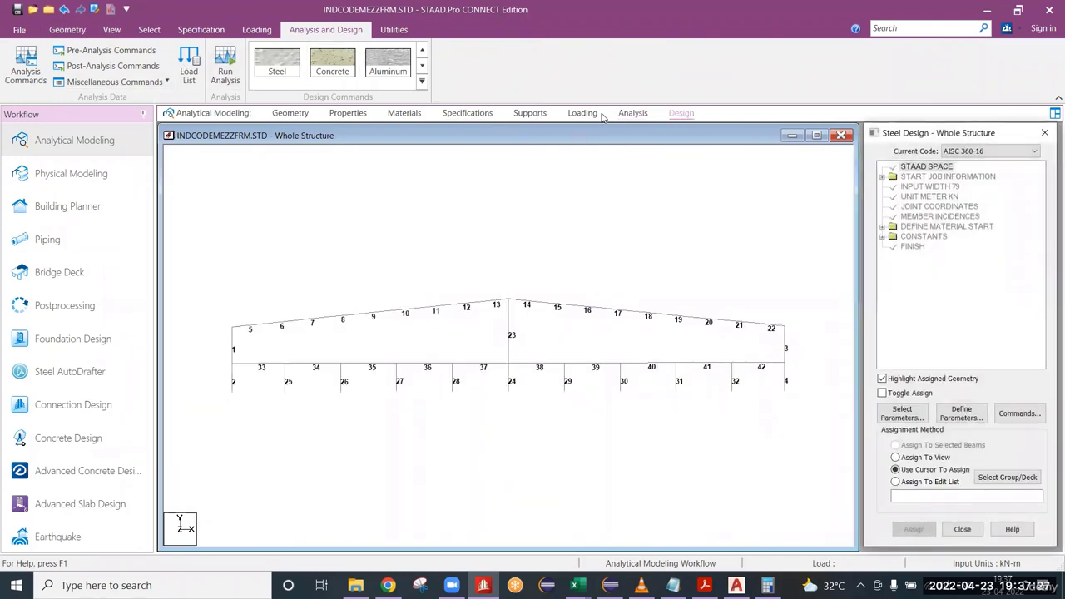
pyautogui.click(631, 116)
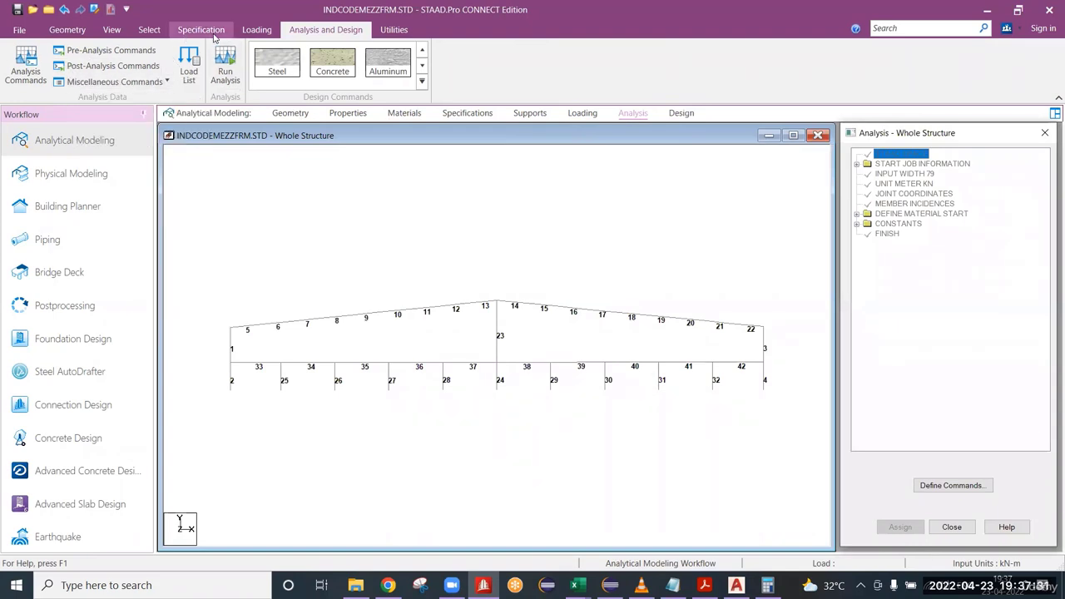
pyautogui.click(255, 30)
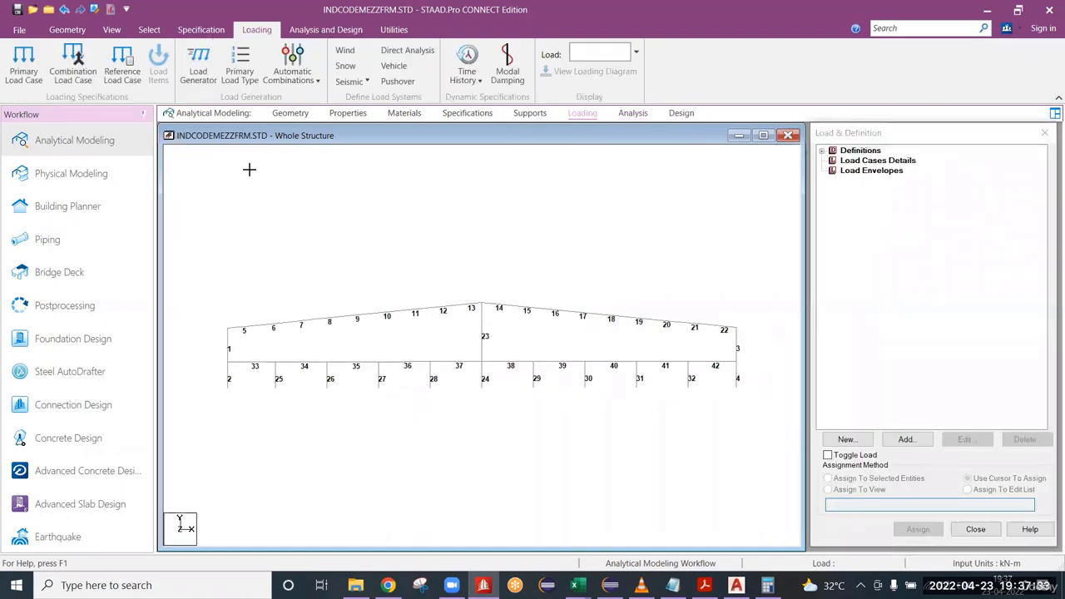
pyautogui.click(126, 10)
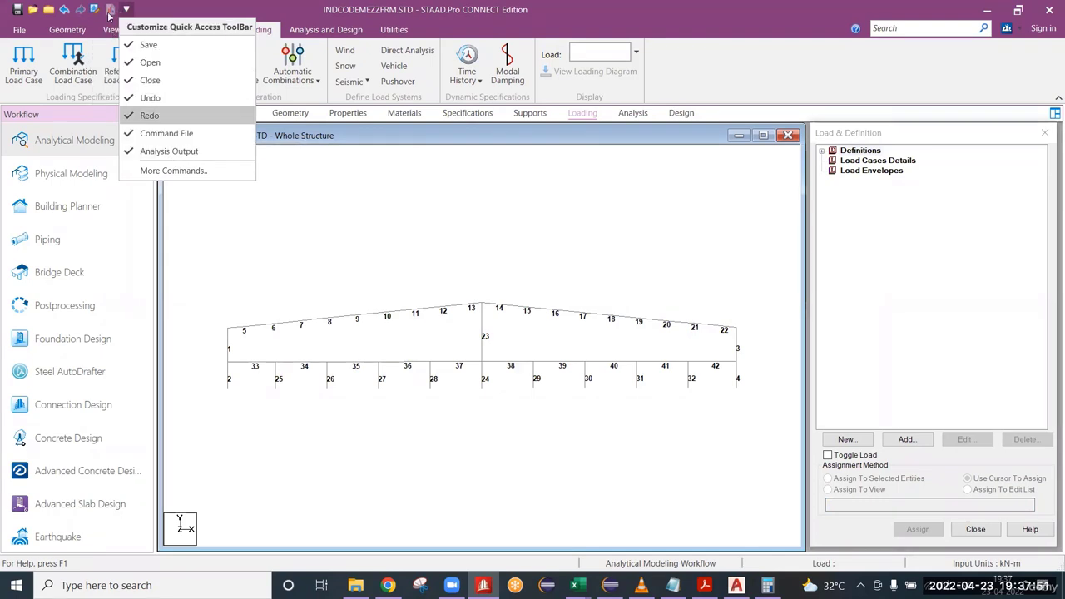
pyautogui.click(198, 5)
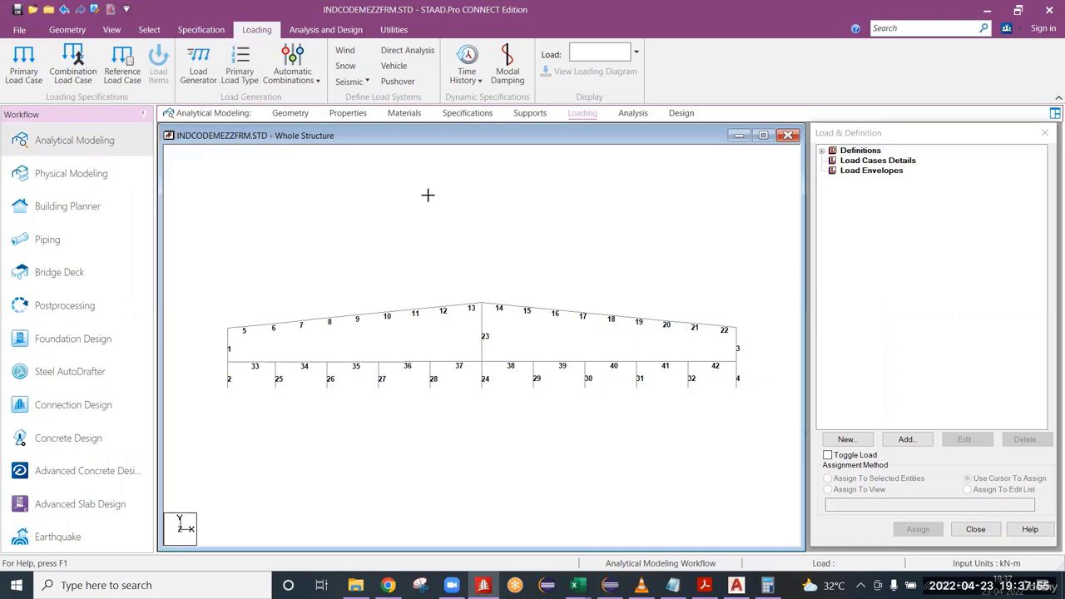
# Open the structure's command file in the editor and examine its joint coordinates, member incidences and material definitions alongside the whole frame.
pyautogui.rightClick(459, 231)
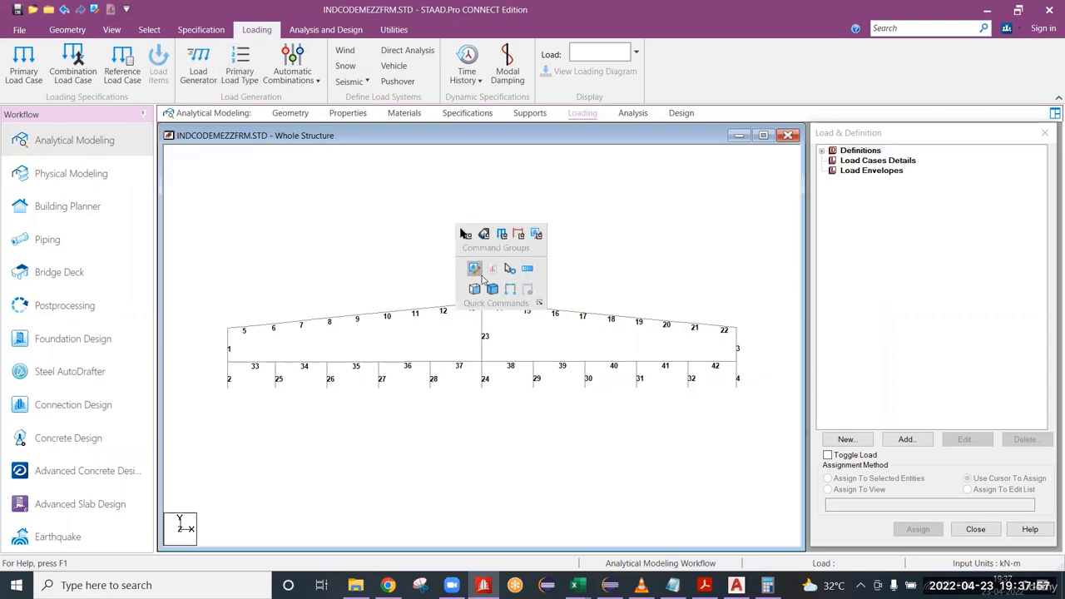
pyautogui.click(474, 268)
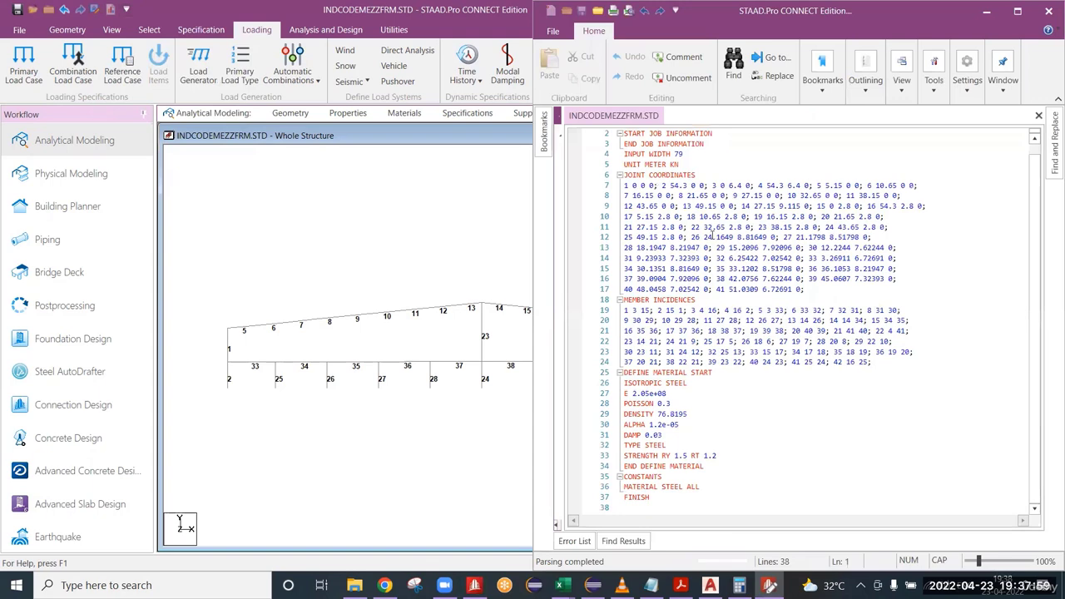
pyautogui.scroll(1, 710, 240)
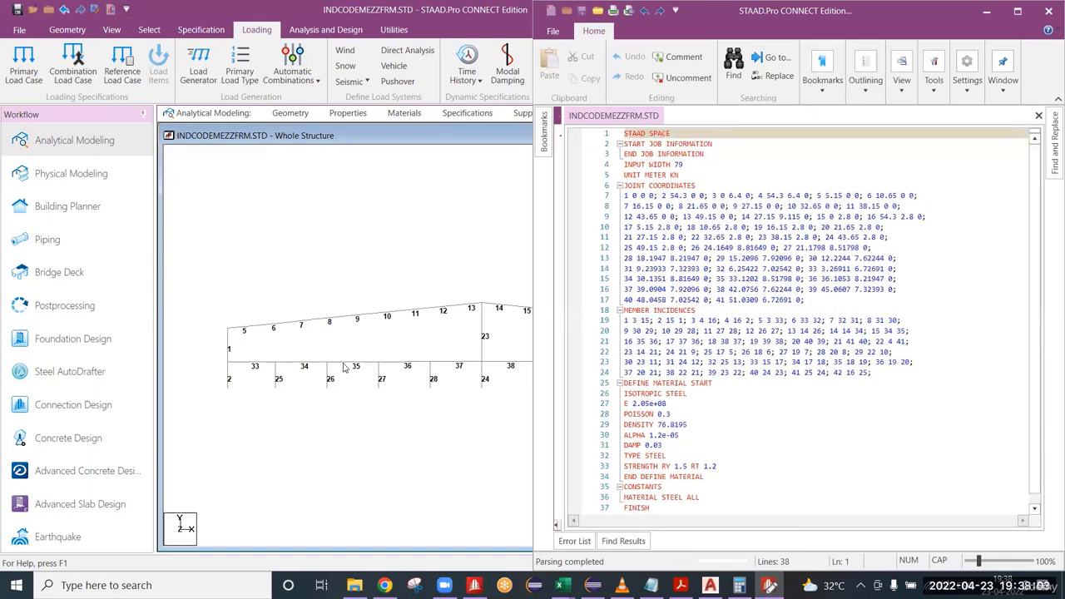
pyautogui.moveTo(382, 371)
pyautogui.mouseDown(button='middle')
pyautogui.moveTo(351, 364)
pyautogui.moveTo(445, 375)
pyautogui.moveTo(378, 362)
pyautogui.moveTo(392, 338)
pyautogui.moveTo(420, 348)
pyautogui.moveTo(380, 343)
pyautogui.moveTo(405, 362)
pyautogui.mouseUp(button='middle')
pyautogui.scroll(-1, 379, 341)
pyautogui.scroll(1, 401, 356)
pyautogui.scroll(-1, 402, 362)
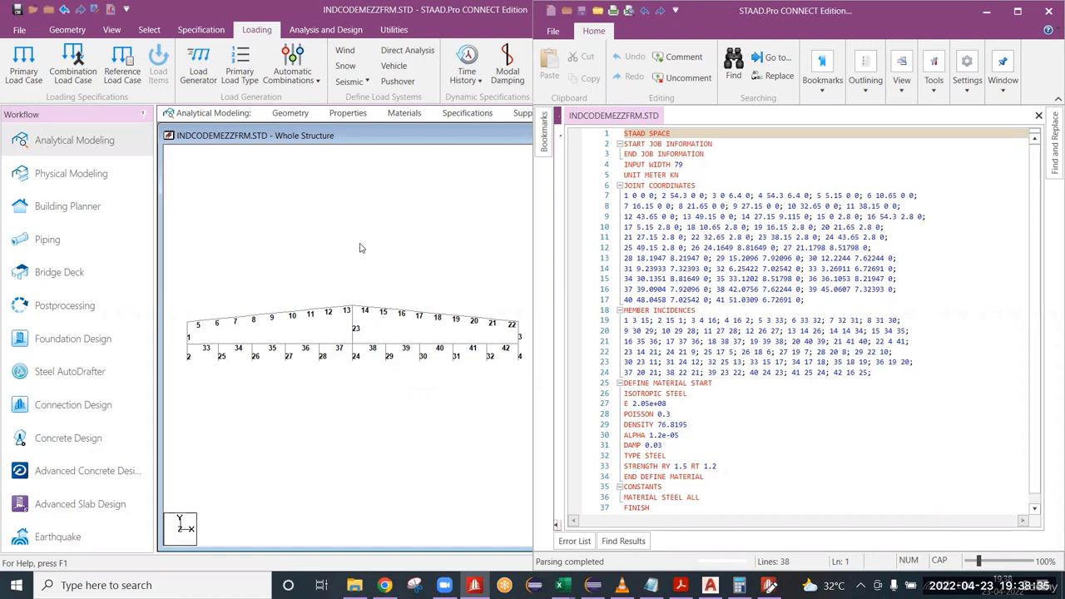
# Change the structure type on the command file's first line to PLANE and save the file.
pyautogui.scroll(3, 351, 306)
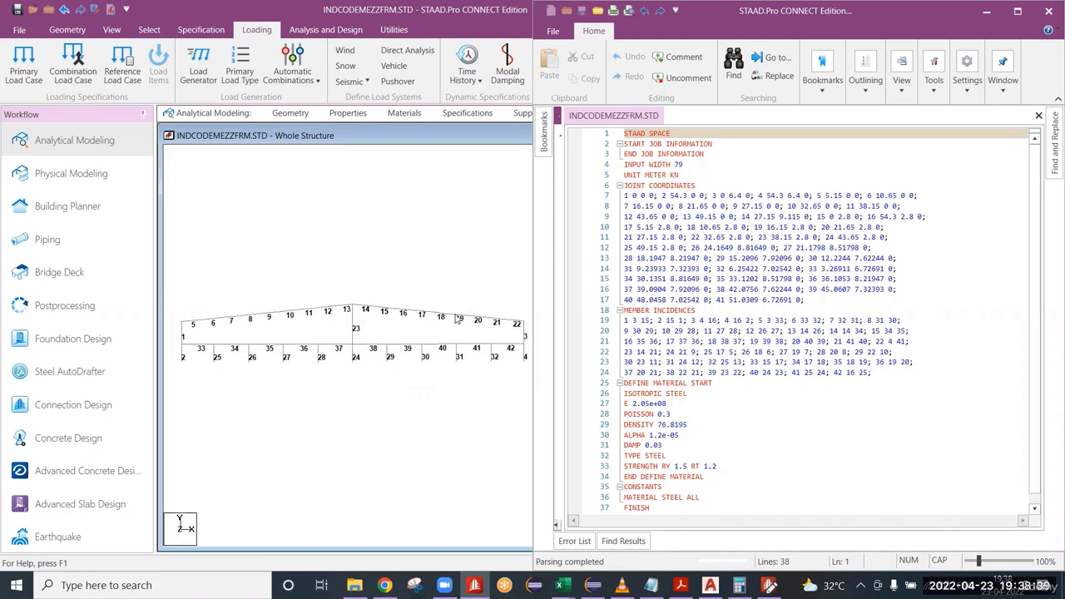
pyautogui.click(671, 133)
pyautogui.doubleClick(658, 133)
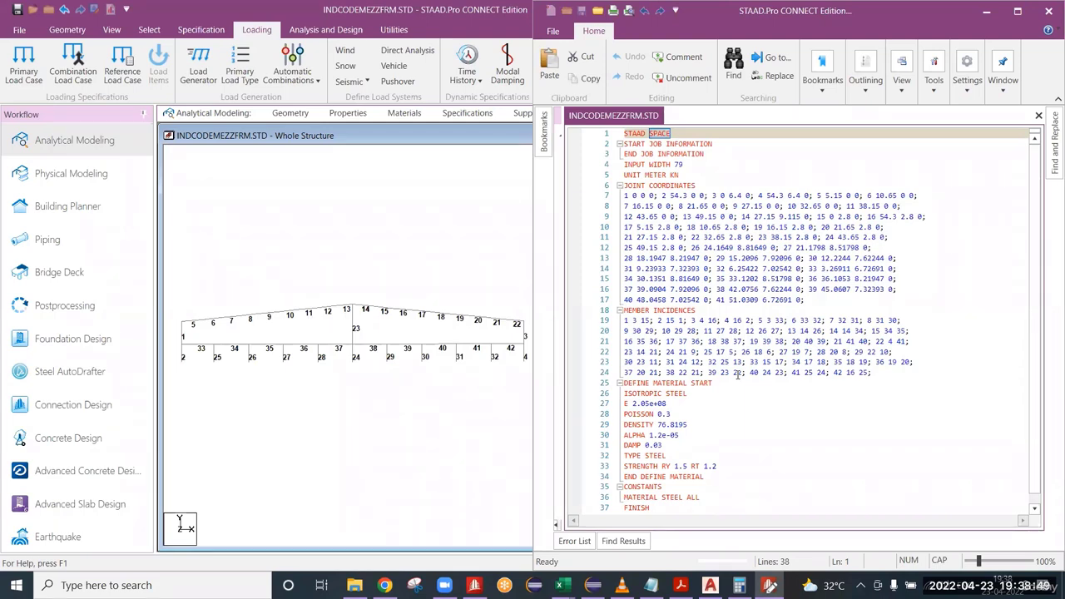
pyautogui.write('PLANE')
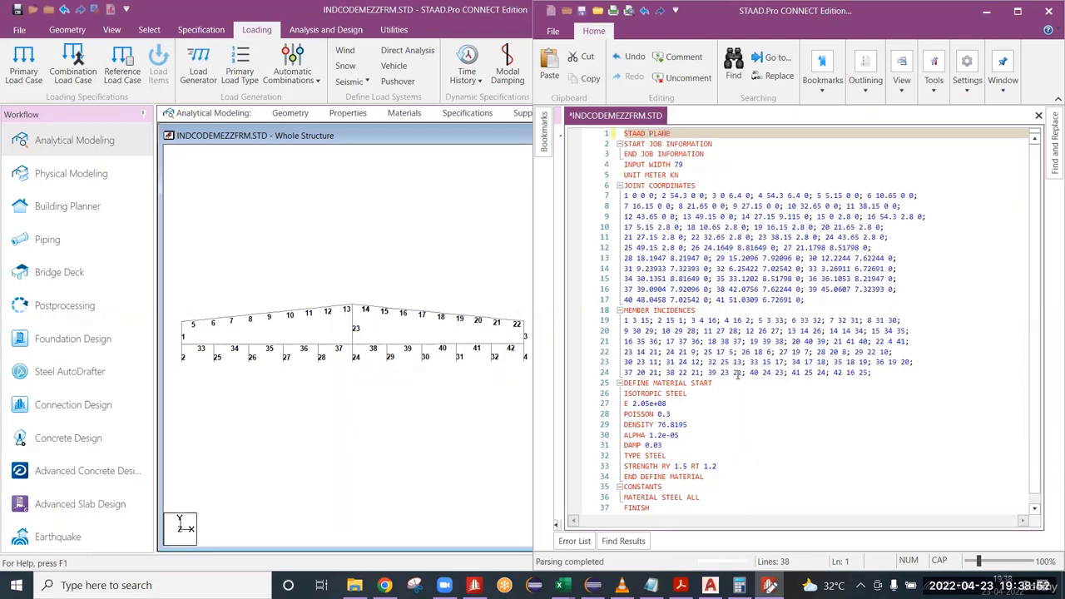
pyautogui.hotkey('ctrl', 's')
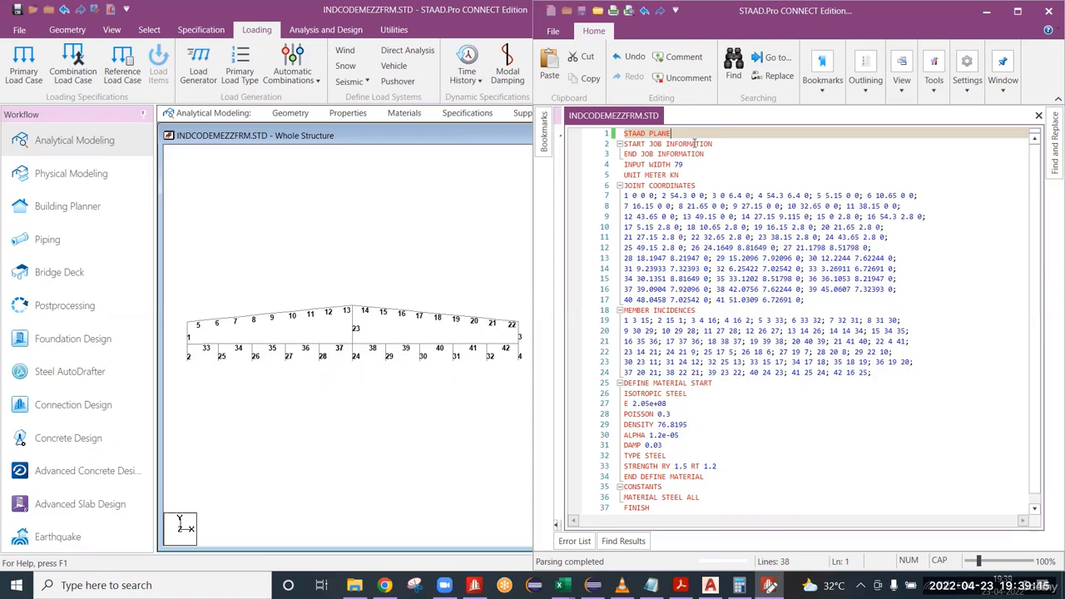
# Examine the file's base unit line, then the material definition and constants blocks near its end.
pyautogui.scroll(-1, 695, 143)
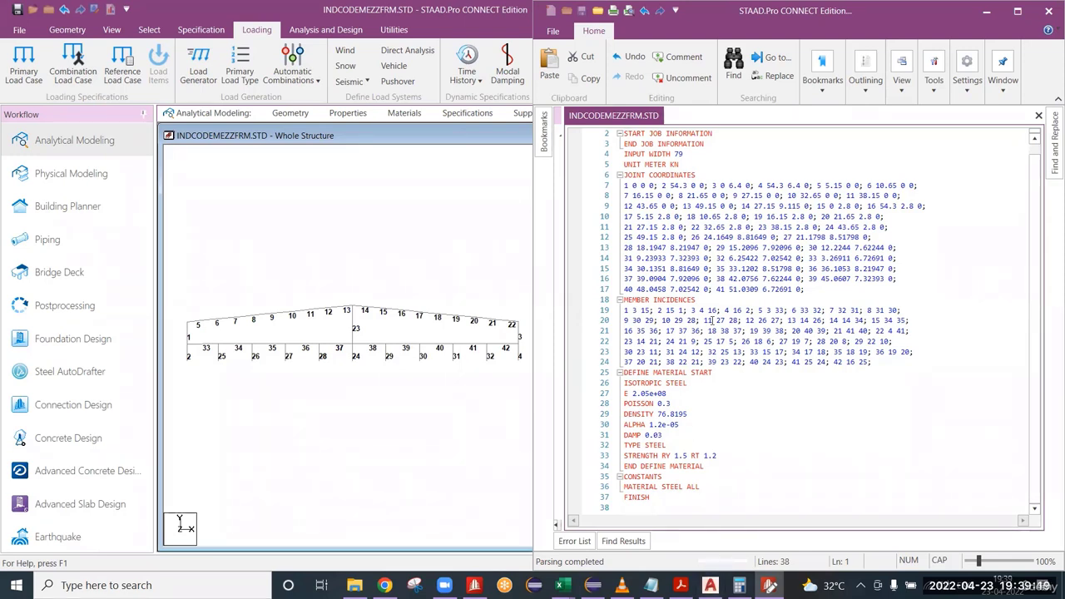
pyautogui.scroll(1, 684, 182)
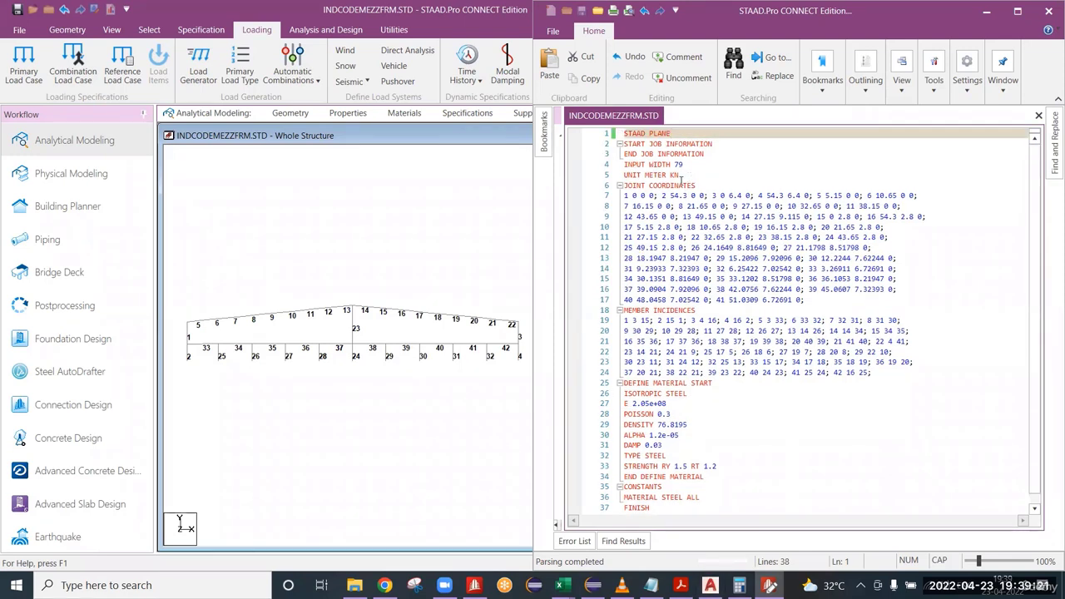
pyautogui.tripleClick(681, 176)
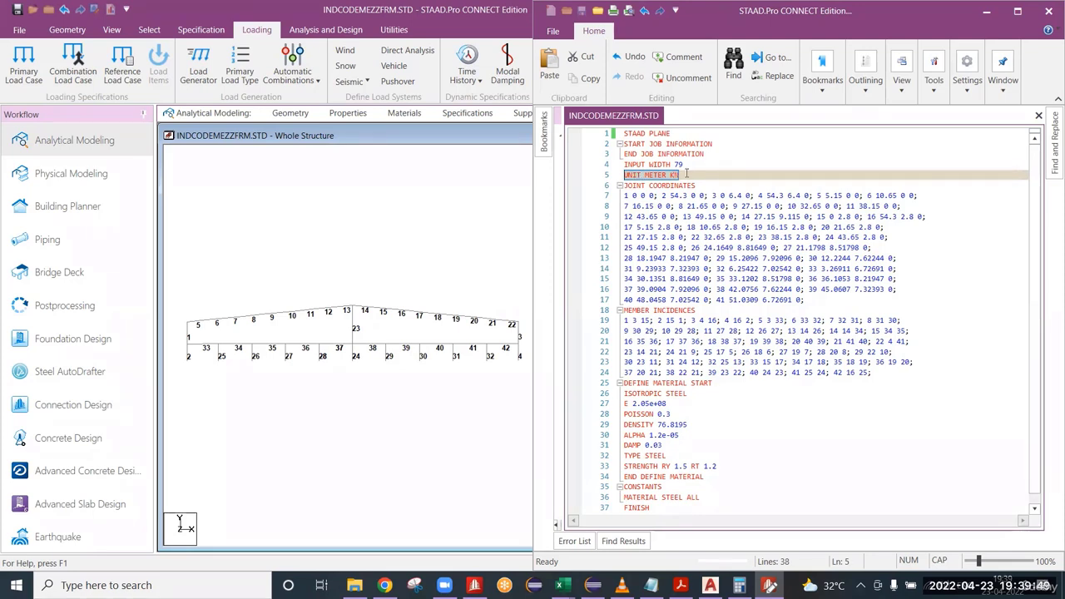
pyautogui.click(617, 183)
pyautogui.moveTo(616, 183); pyautogui.dragTo(614, 172)
pyautogui.scroll(-1, 693, 411)
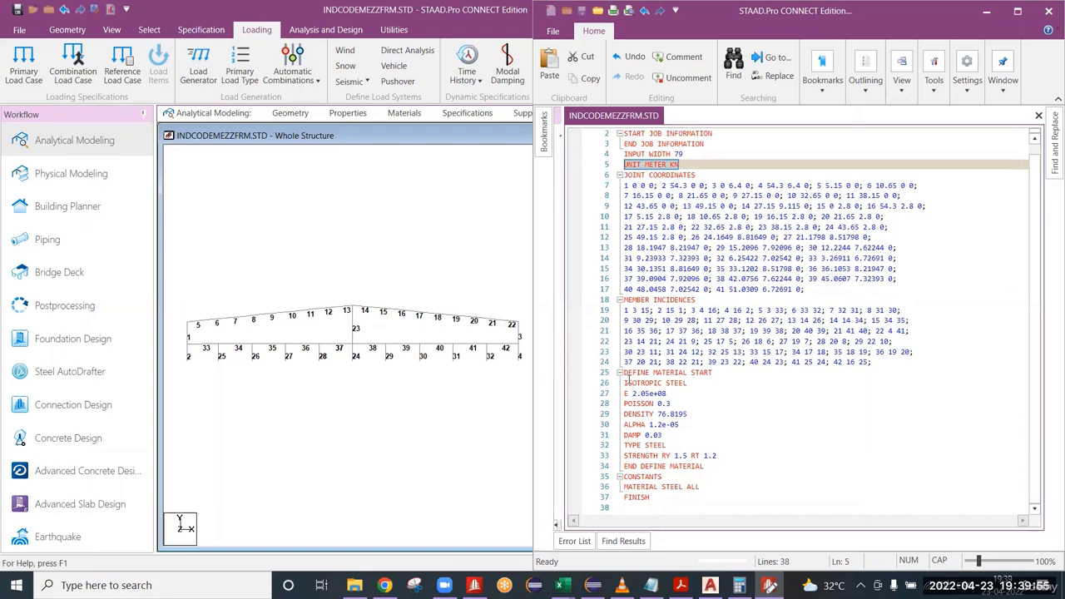
pyautogui.moveTo(629, 376); pyautogui.dragTo(699, 490)
pyautogui.click(716, 488)
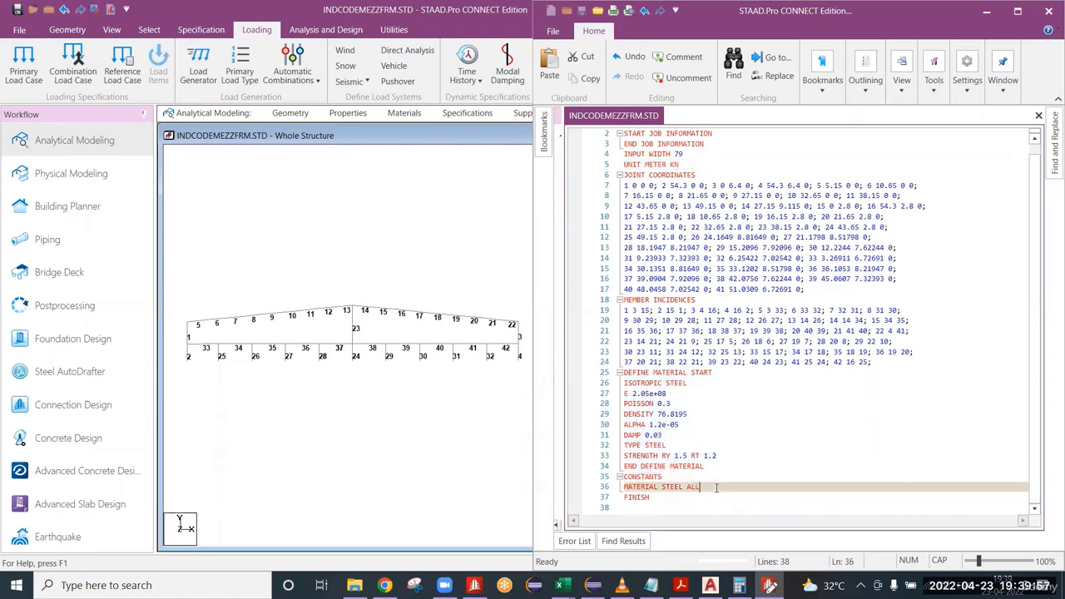
# Insert four blank lines between END DEFINE MATERIAL and CONSTANTS, returning to the first of them.
pyautogui.press('Up')
pyautogui.press('Up')
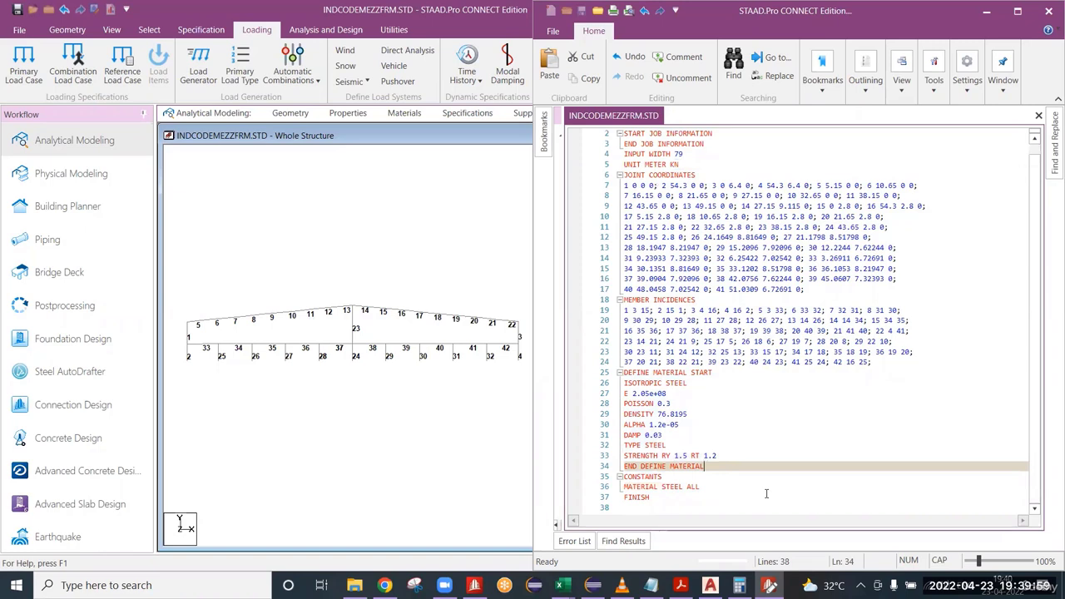
pyautogui.press('Return')
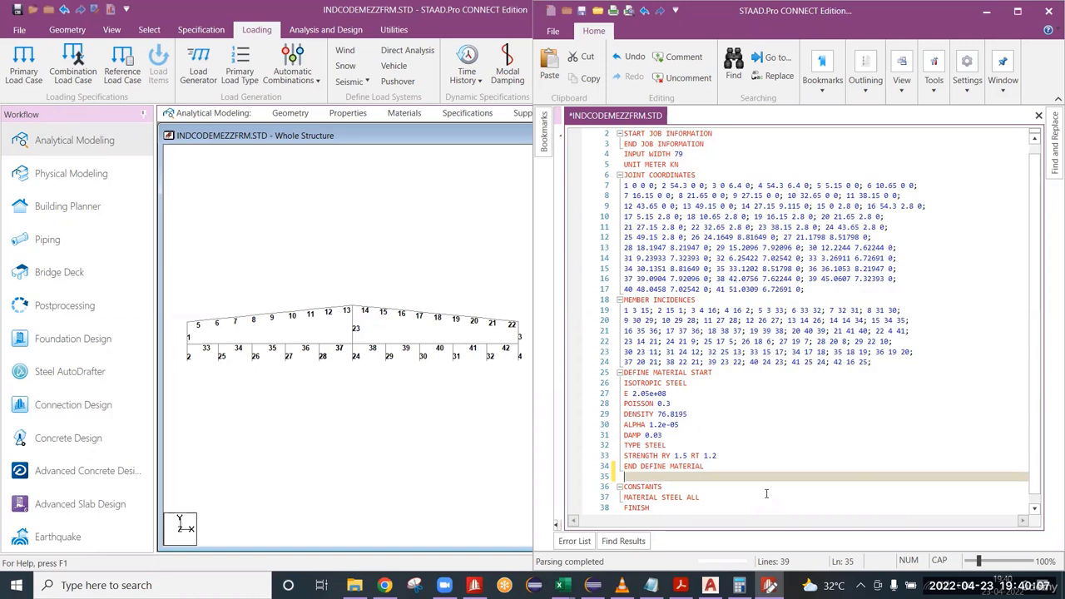
pyautogui.press('Return')
pyautogui.press('Return')
pyautogui.press('Return')
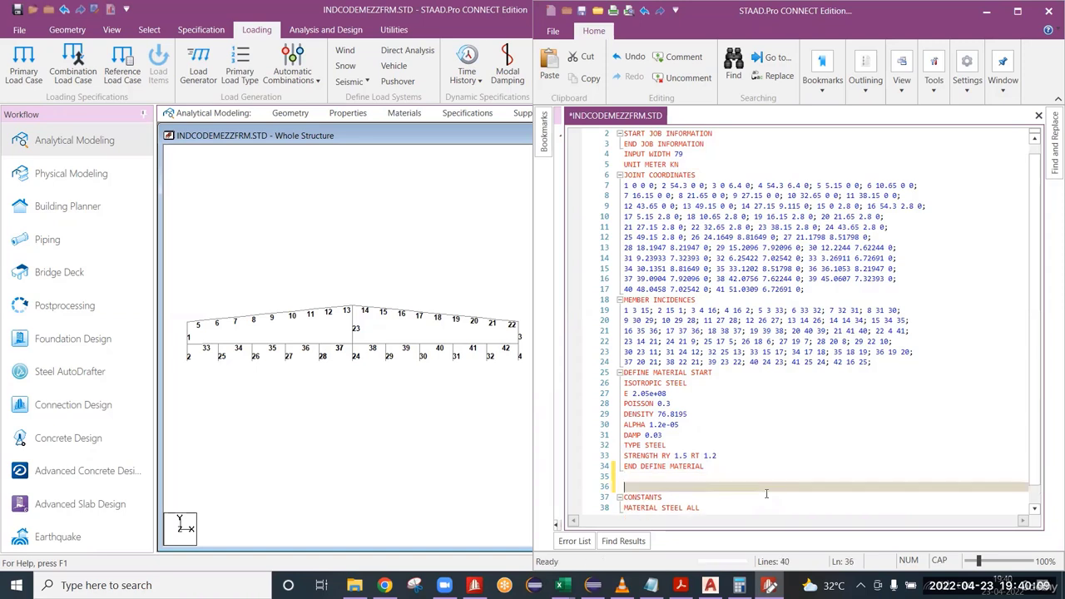
pyautogui.press('Up')
pyautogui.press('Up')
pyautogui.press('Up')
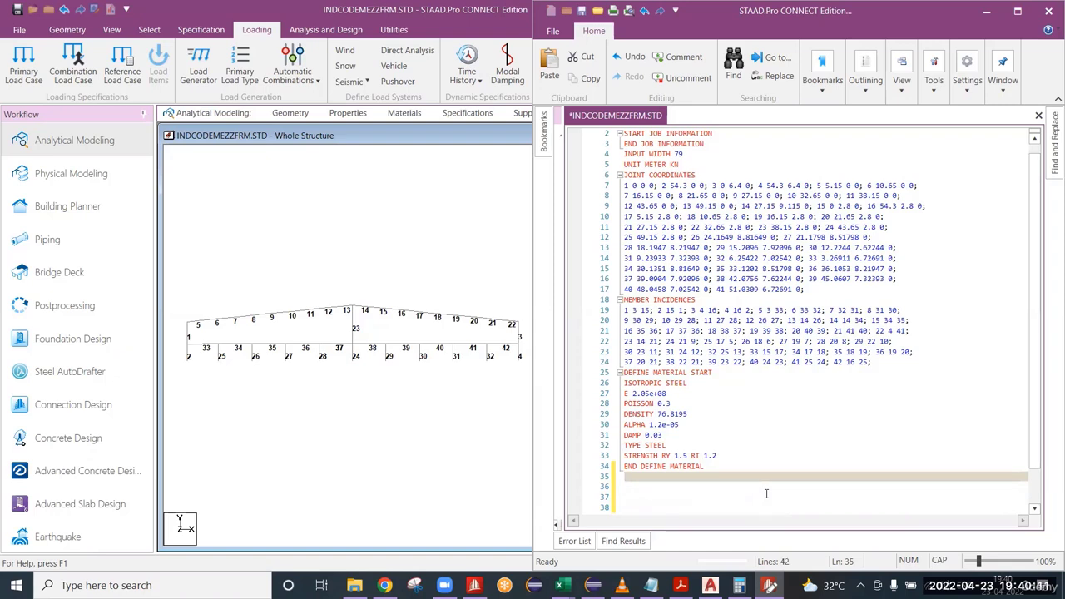
# Add the command UNITS MMS KN directly below END DEFINE MATERIAL and start a new line after it.
pyautogui.scroll(-2, 729, 420)
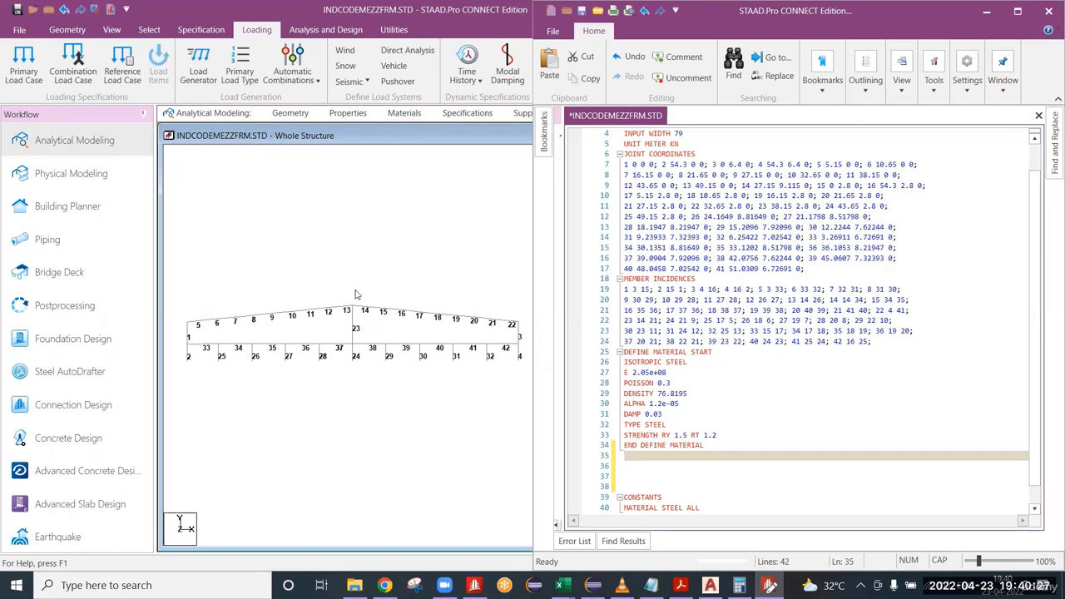
pyautogui.click(240, 314)
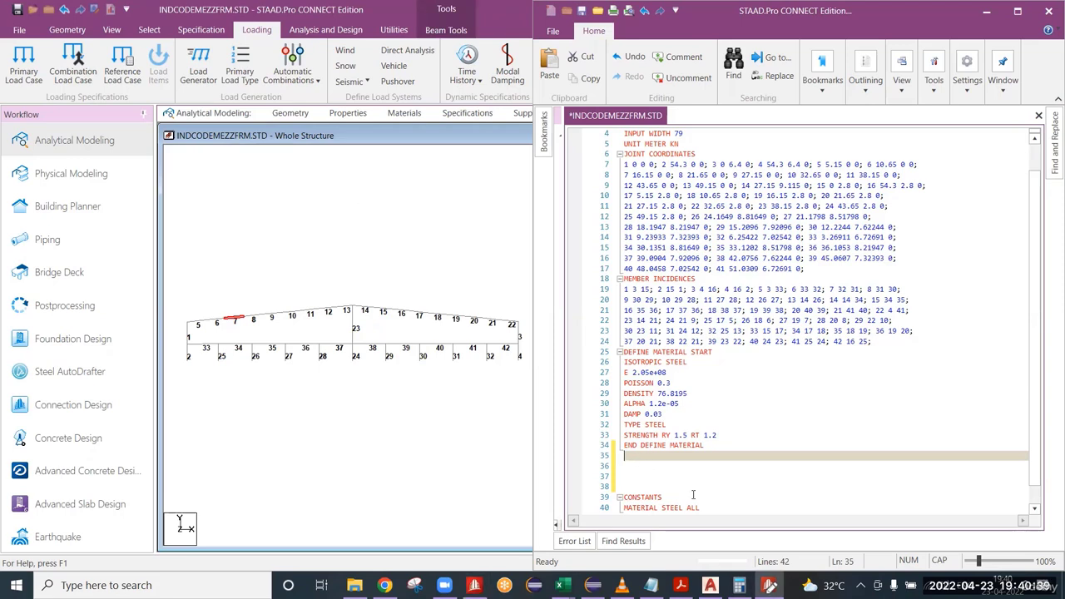
pyautogui.write('UNIT')
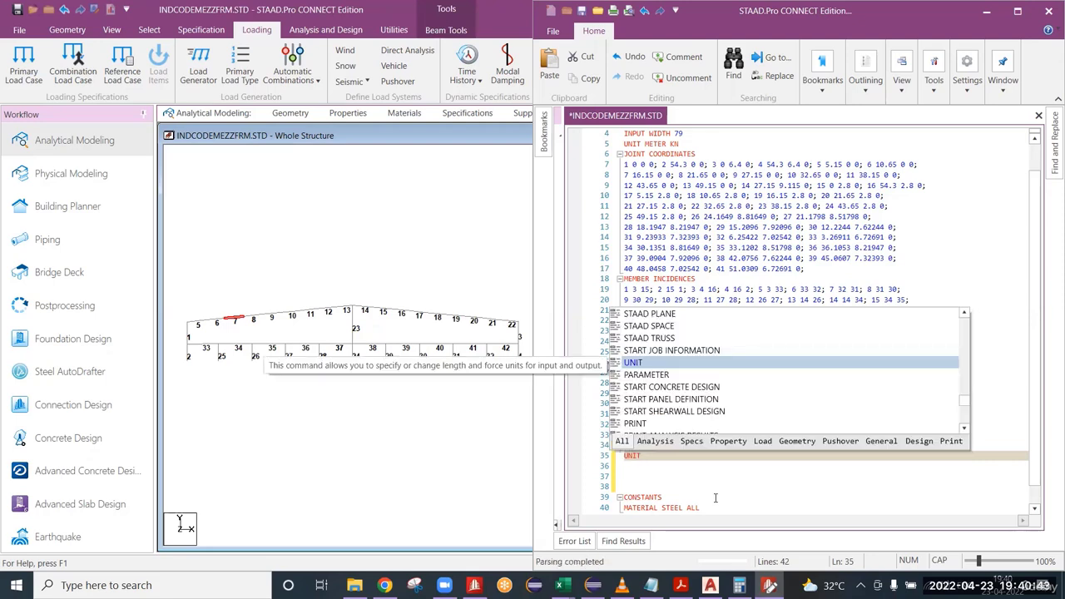
pyautogui.write('S MMS ')
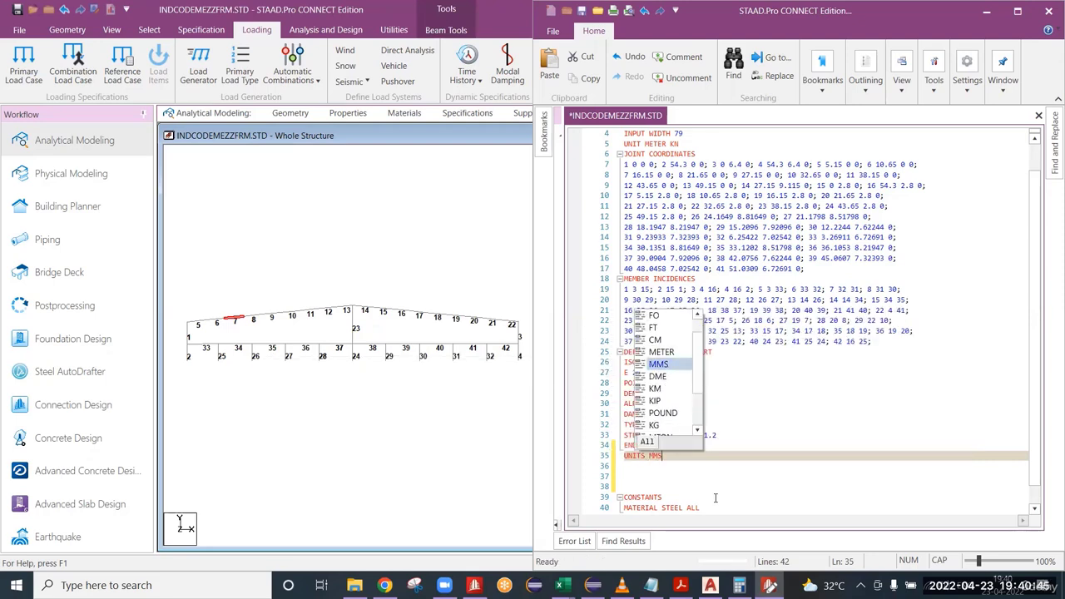
pyautogui.write('KN')
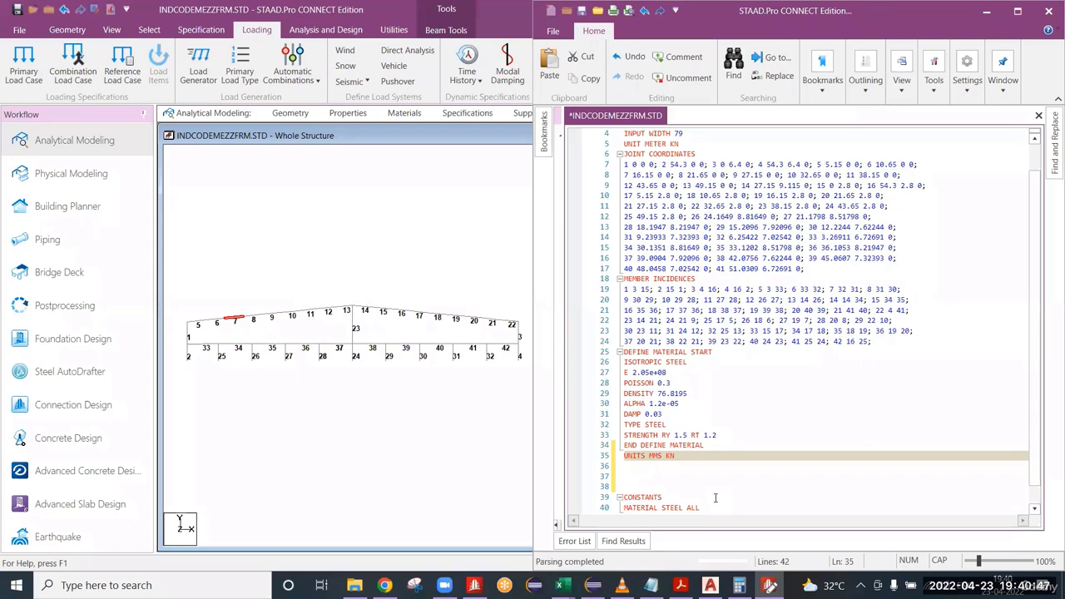
pyautogui.press('Return')
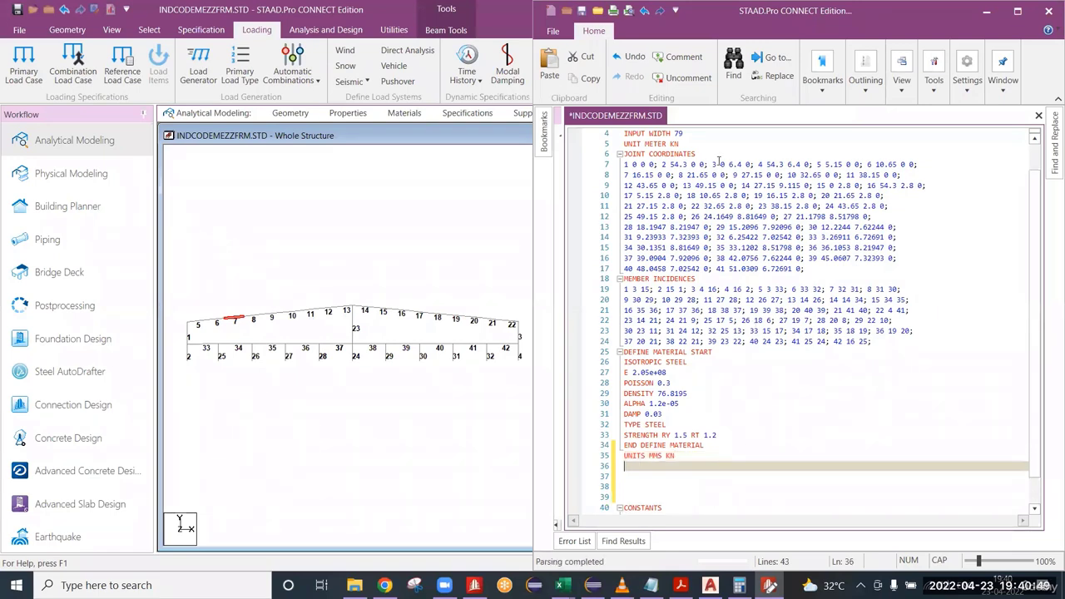
# Compare the base unit line above the joint coordinates with the added UNITS line below the material definition.
pyautogui.moveTo(680, 144); pyautogui.dragTo(645, 144)
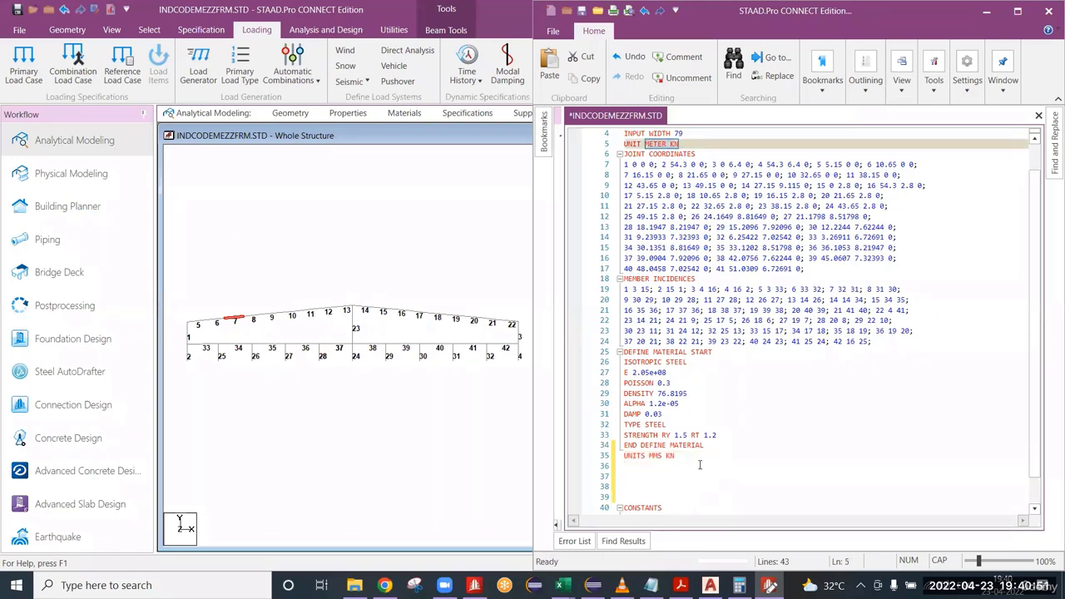
pyautogui.click(657, 469)
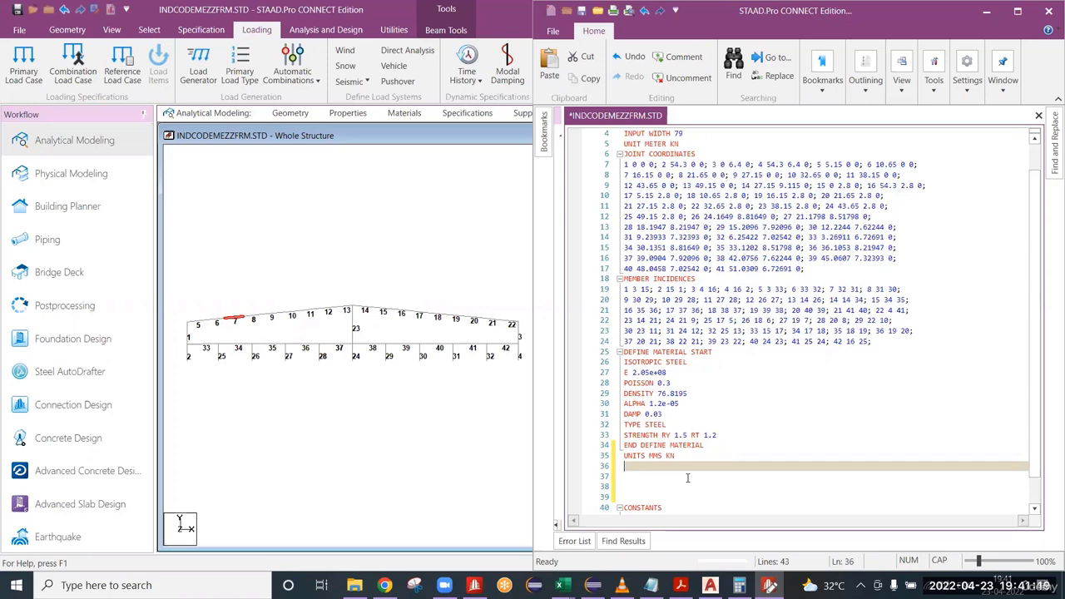
pyautogui.click(687, 144)
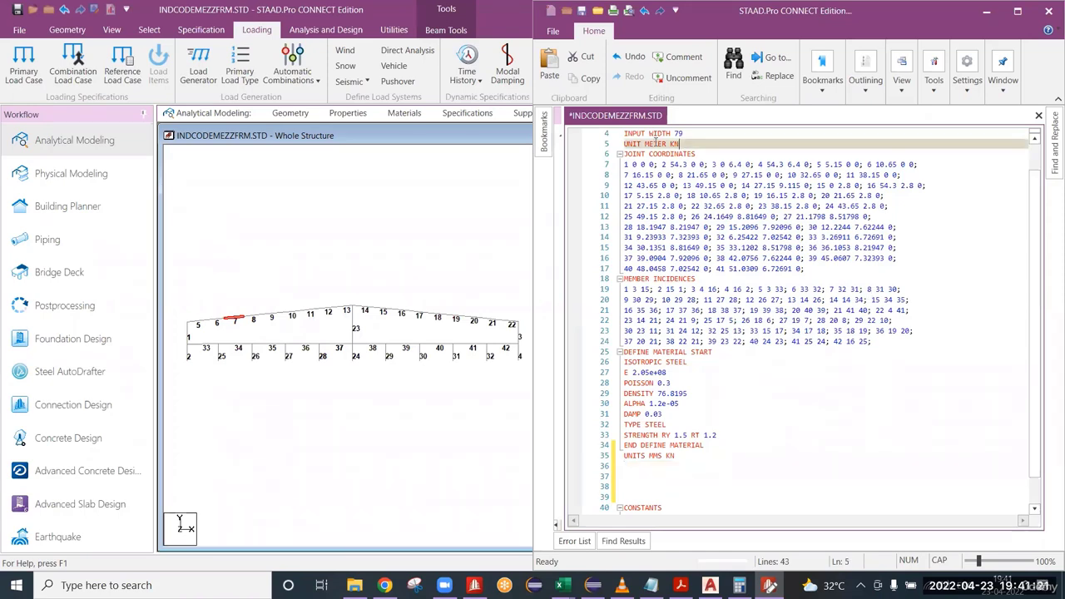
pyautogui.moveTo(656, 142); pyautogui.dragTo(622, 144)
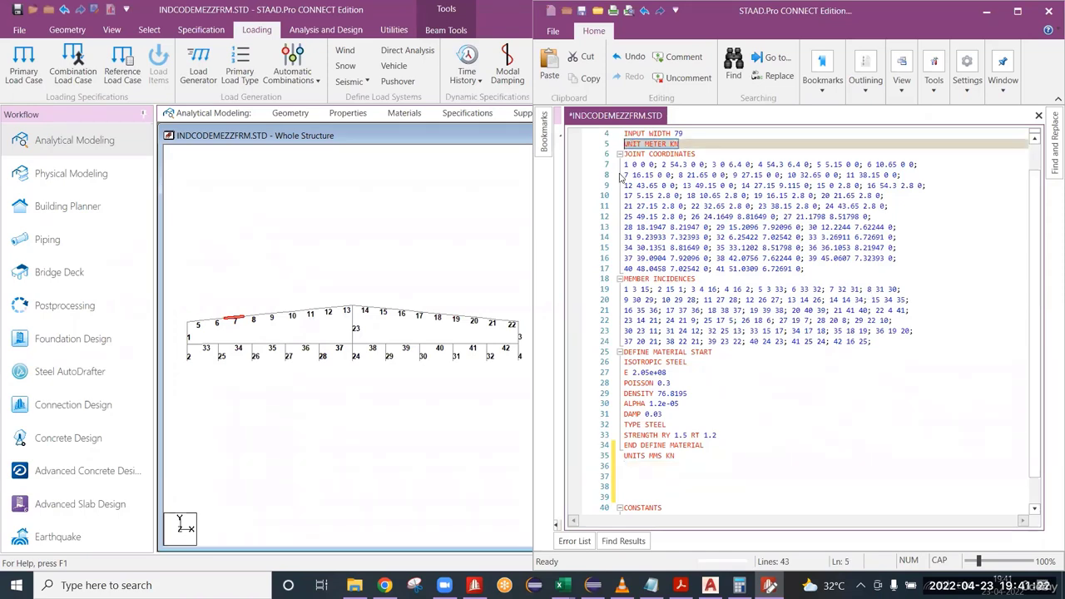
pyautogui.click(679, 463)
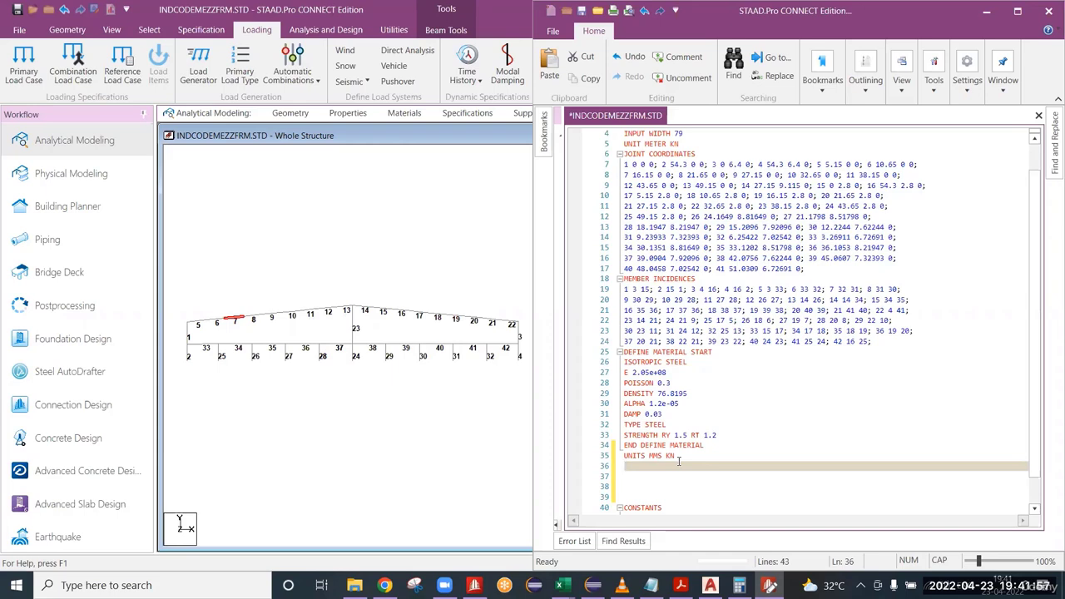
pyautogui.click(680, 454)
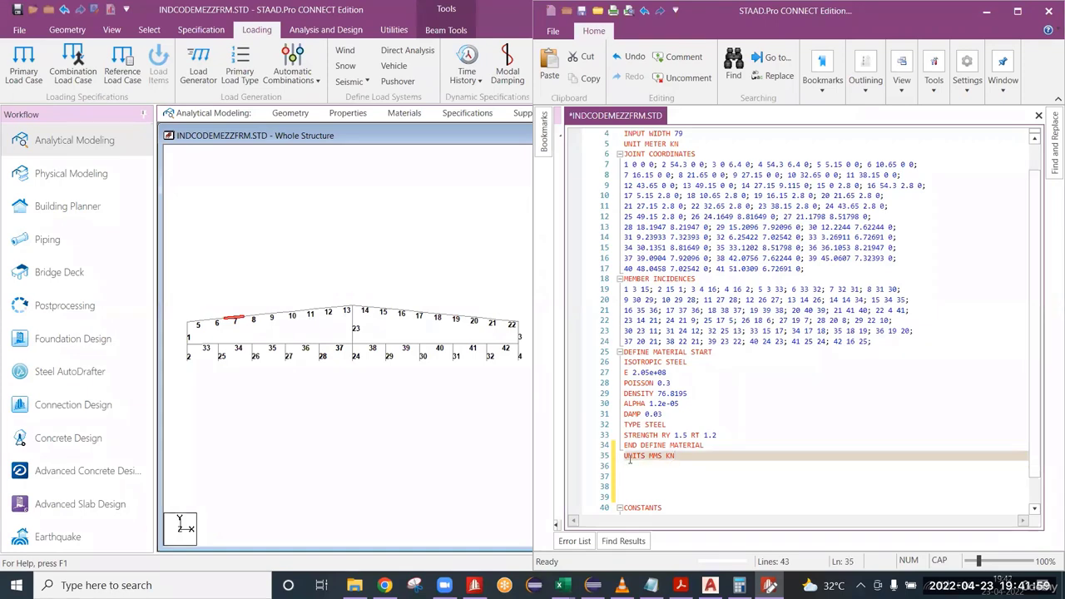
pyautogui.click(647, 471)
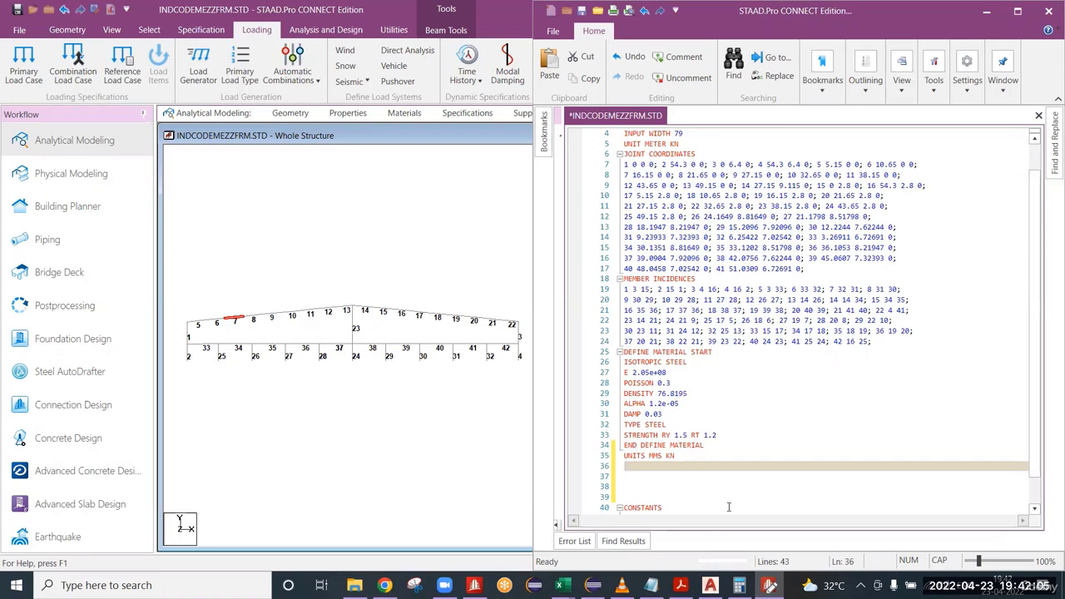
pyautogui.scroll(1, 869, 407)
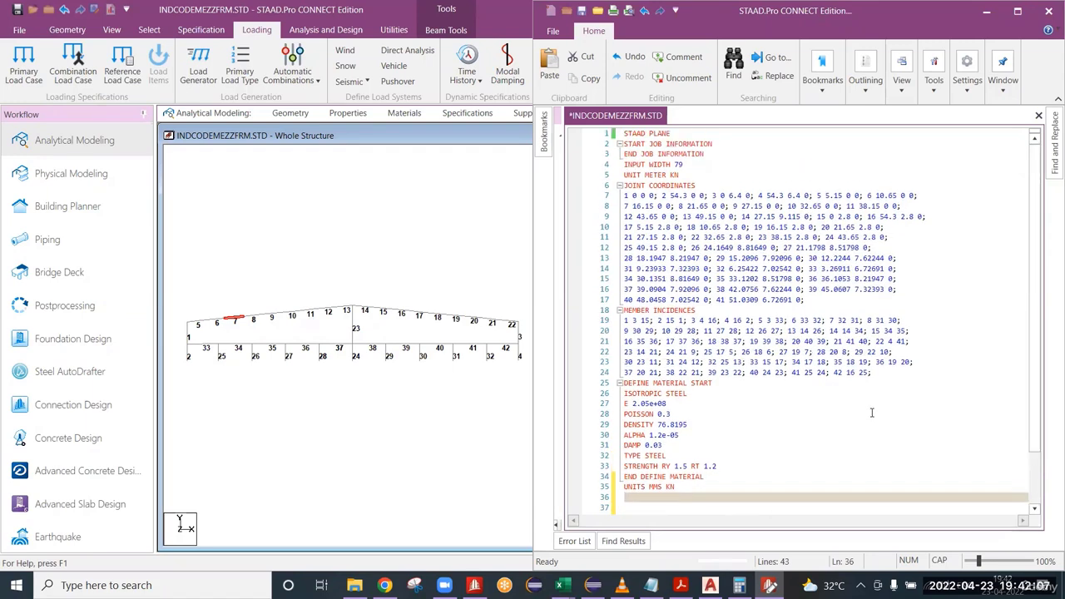
pyautogui.click(705, 175)
pyautogui.click(629, 185)
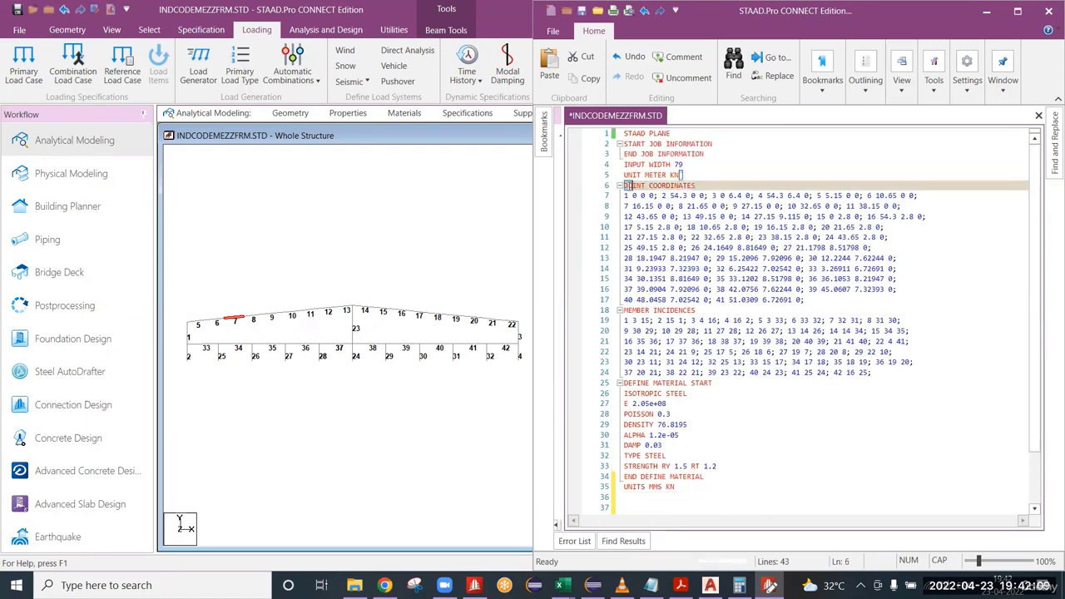
pyautogui.click(630, 175)
pyautogui.click(647, 500)
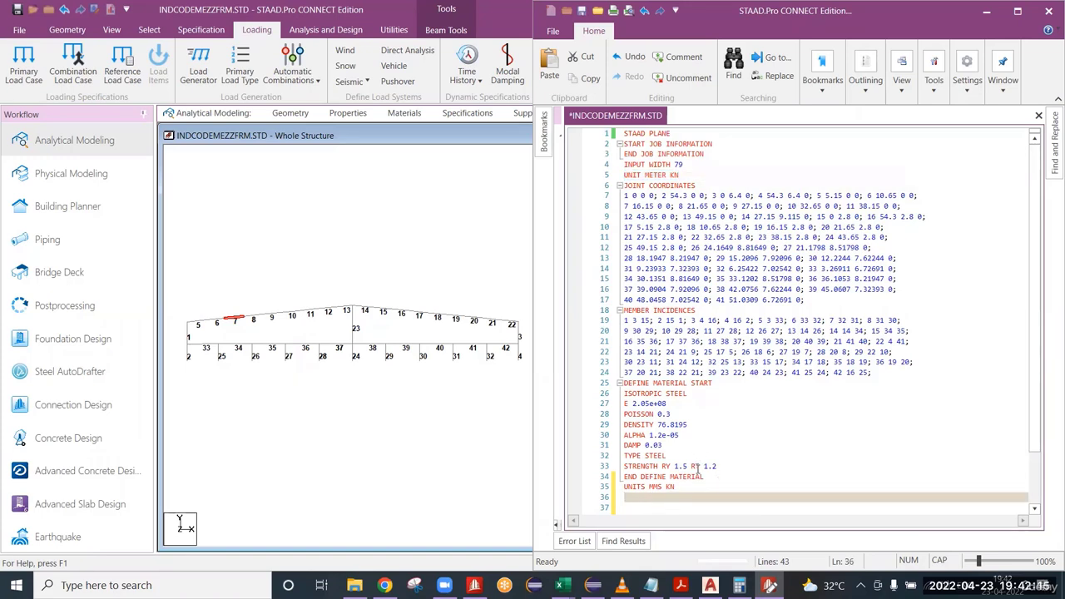
# Add the command MEMBER PROPERTY INDIAN below the UNITS MMS KN line and start a new line after it.
pyautogui.scroll(-1, 697, 462)
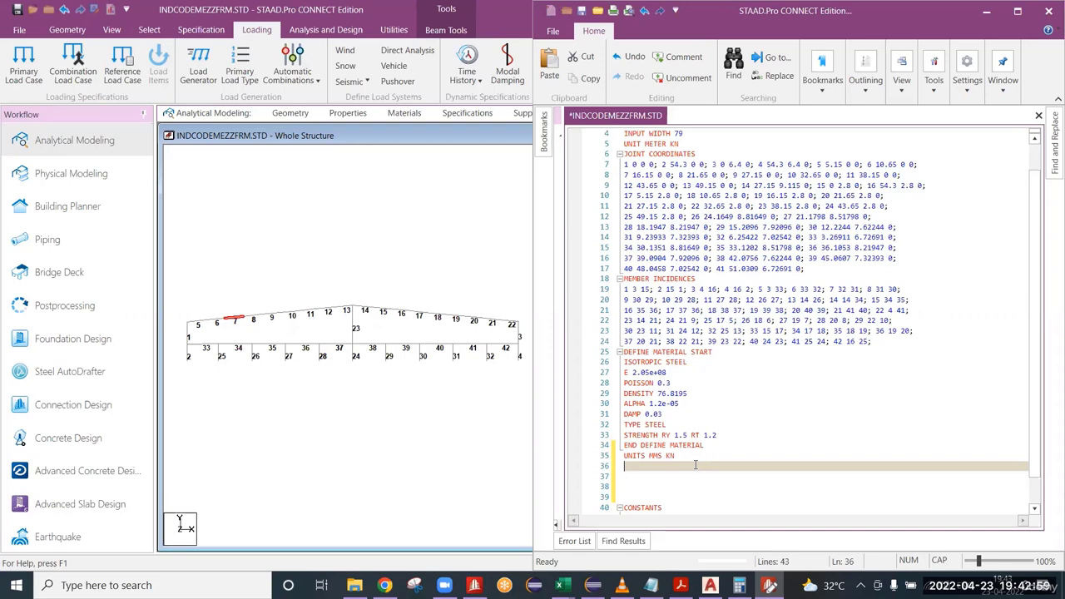
pyautogui.write('MEMBE')
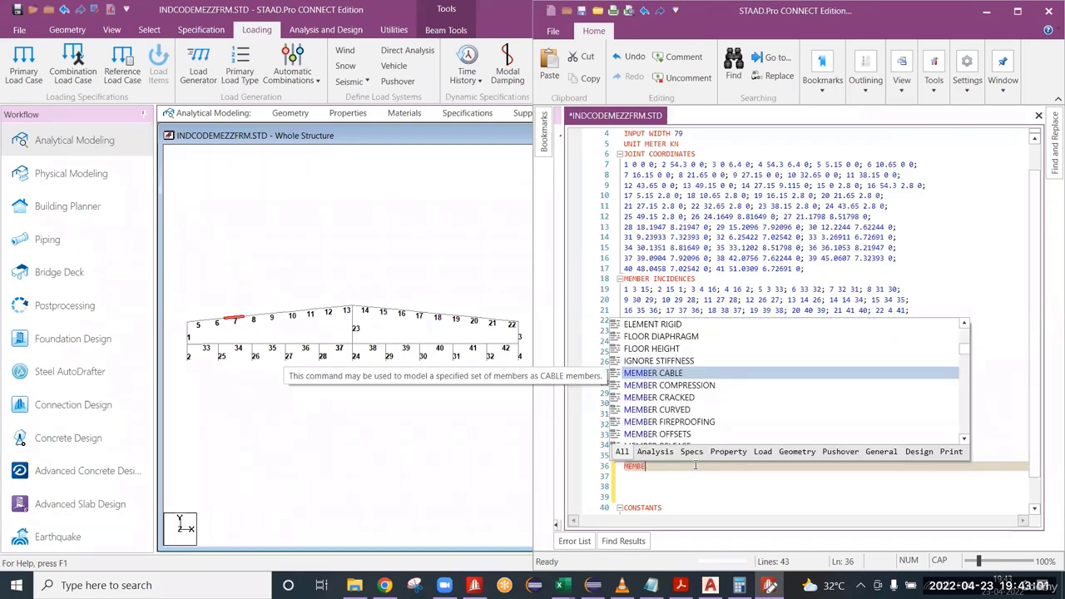
pyautogui.write('R PROPERTY')
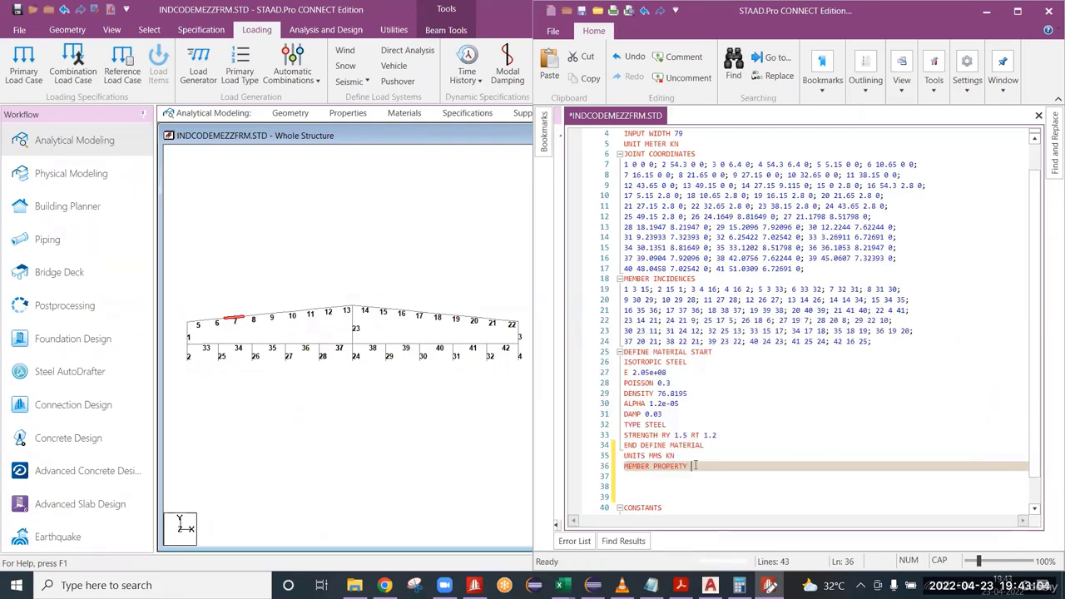
pyautogui.press('Return')
pyautogui.write('INDIAN')
pyautogui.press('Return')
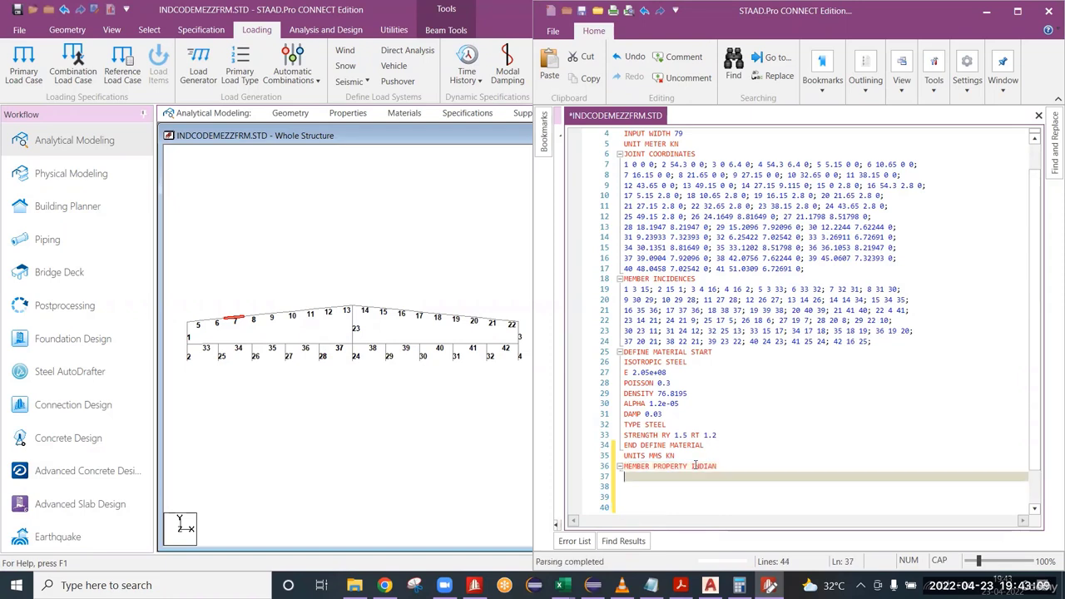
pyautogui.scroll(-2, 419, 362)
pyautogui.scroll(3, 431, 382)
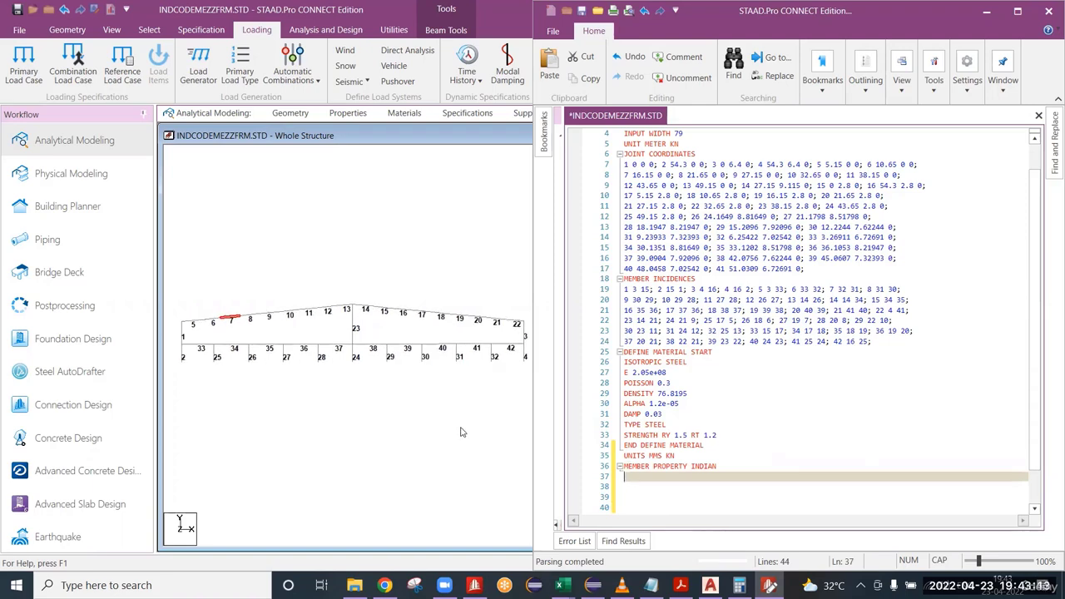
pyautogui.scroll(-1, 695, 450)
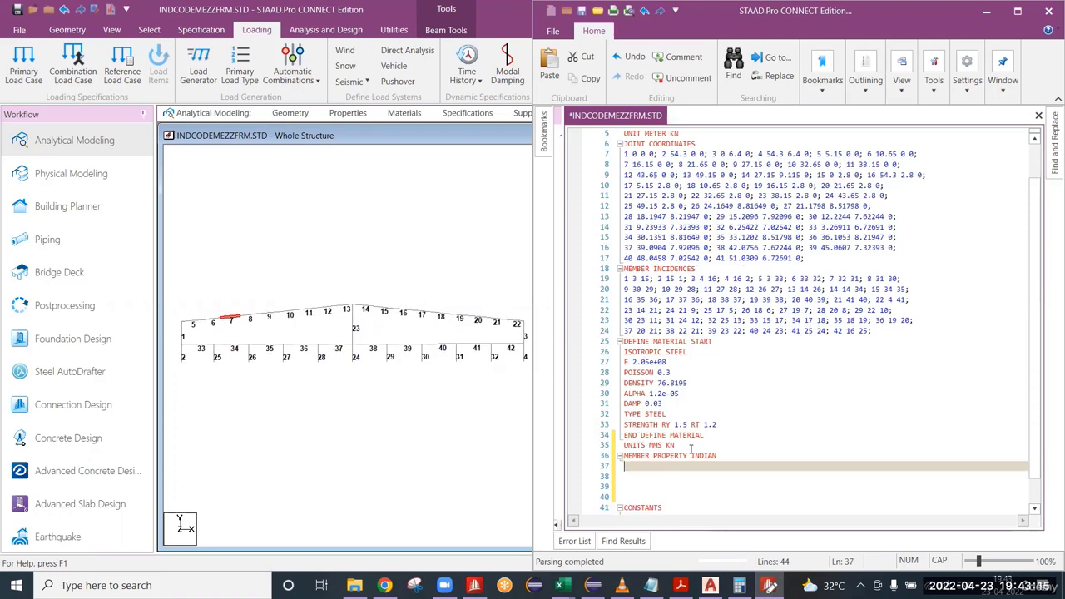
# Check the MMS KN entry of the added UNITS line and return to the blank line below MEMBER PROPERTY INDIAN.
pyautogui.scroll(-3, 725, 463)
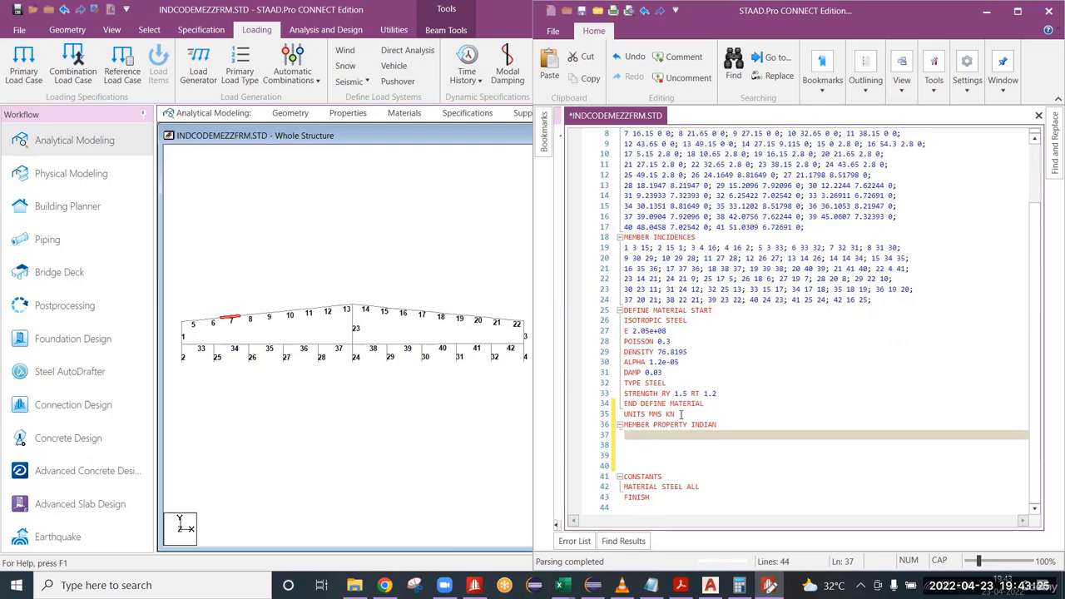
pyautogui.moveTo(675, 413); pyautogui.dragTo(649, 413)
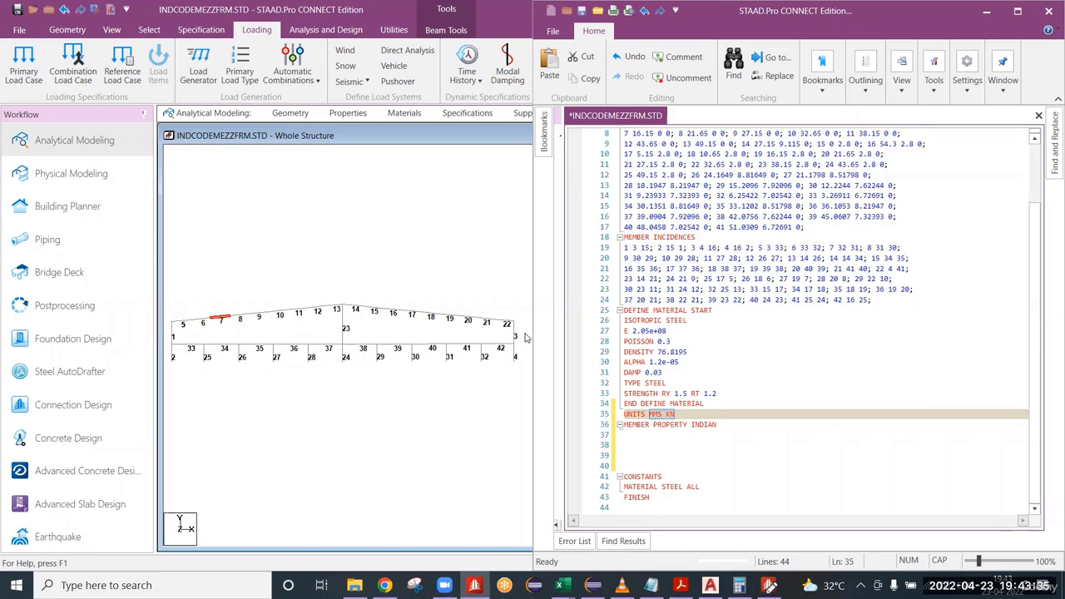
pyautogui.click(626, 435)
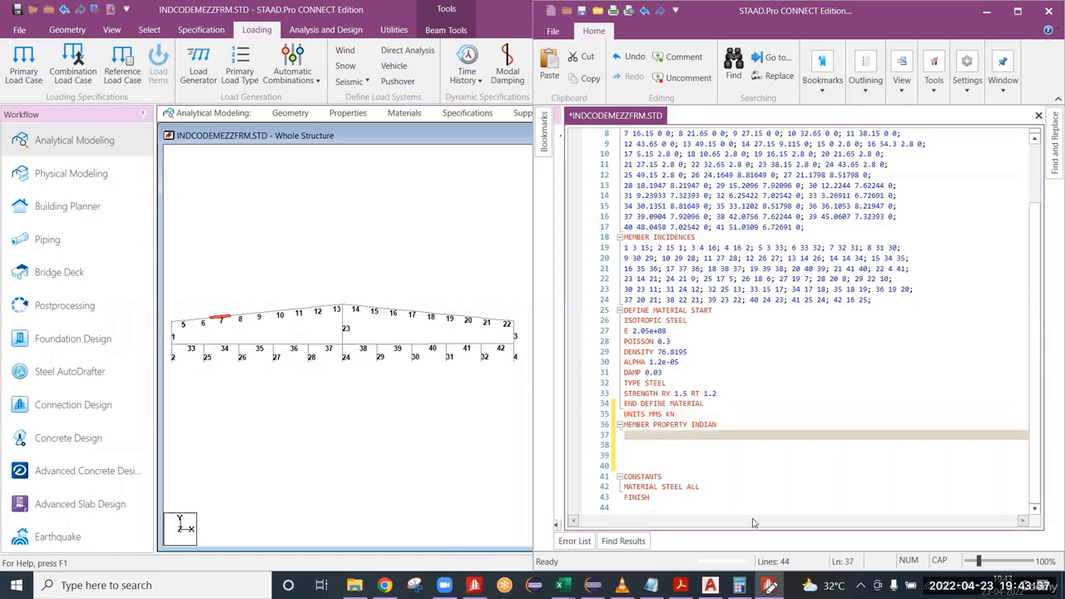
# Identify the upper members of the two outer columns, 1 and 3, in the whole structure view.
pyautogui.click(173, 331)
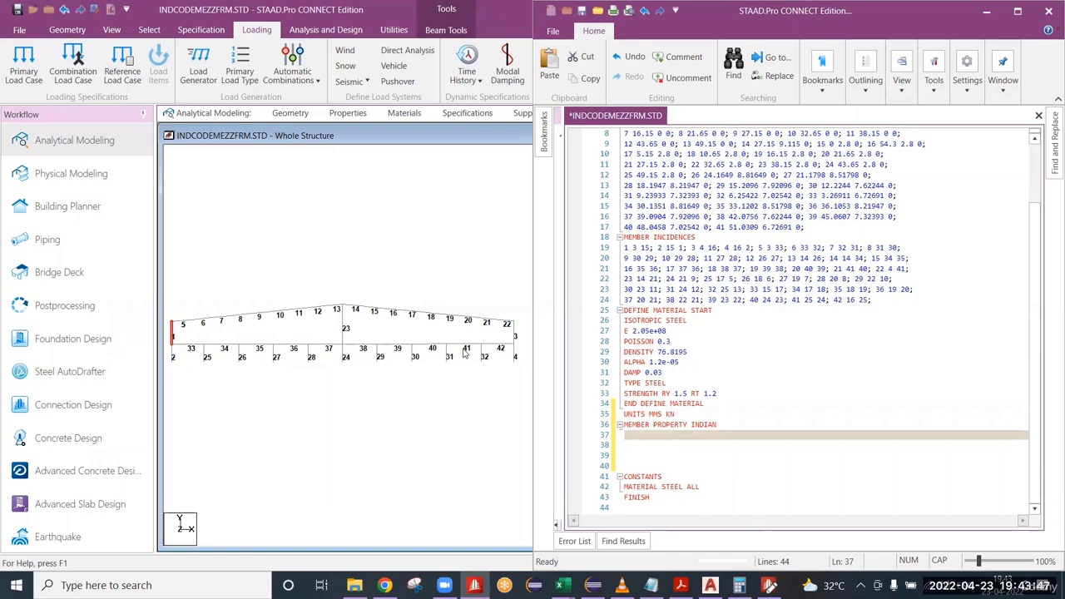
pyautogui.click(508, 304)
pyautogui.click(515, 340)
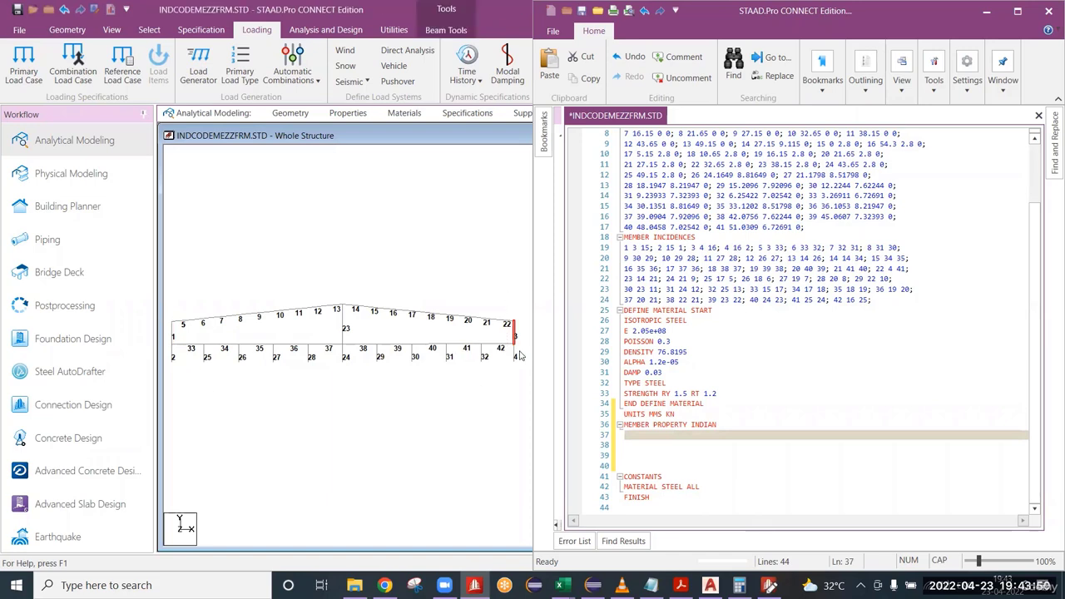
pyautogui.click(636, 435)
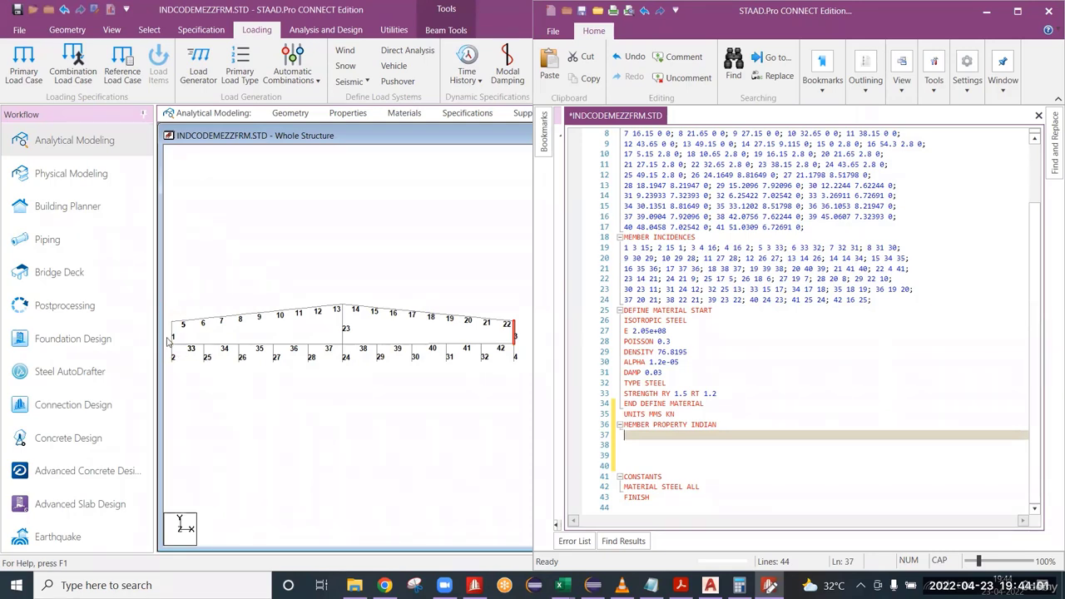
pyautogui.scroll(2, 175, 349)
pyautogui.moveTo(188, 350); pyautogui.dragTo(487, 354, button='middle')
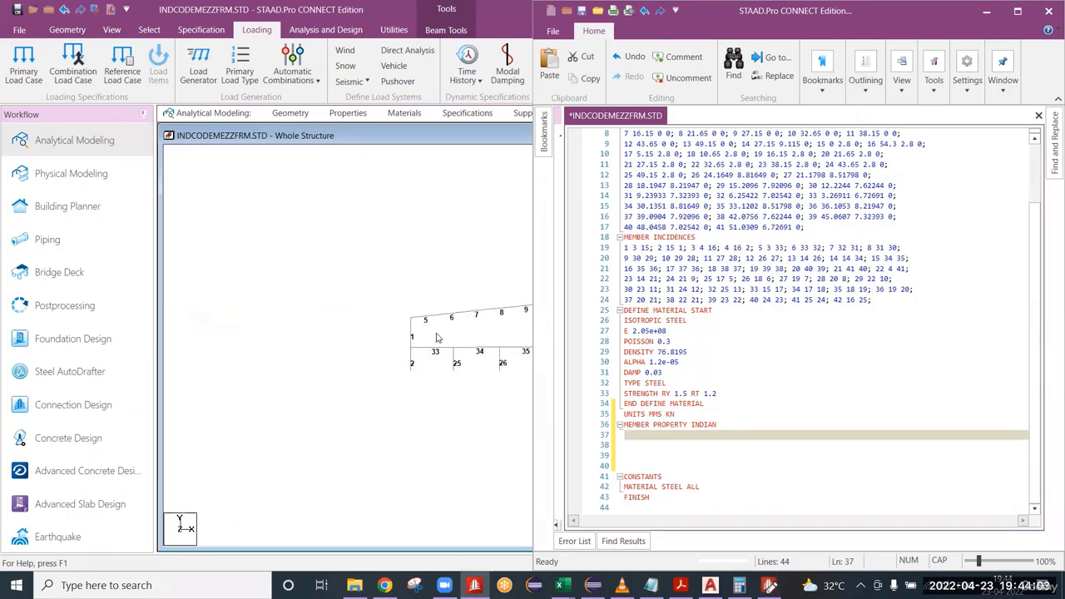
pyautogui.scroll(1, 436, 335)
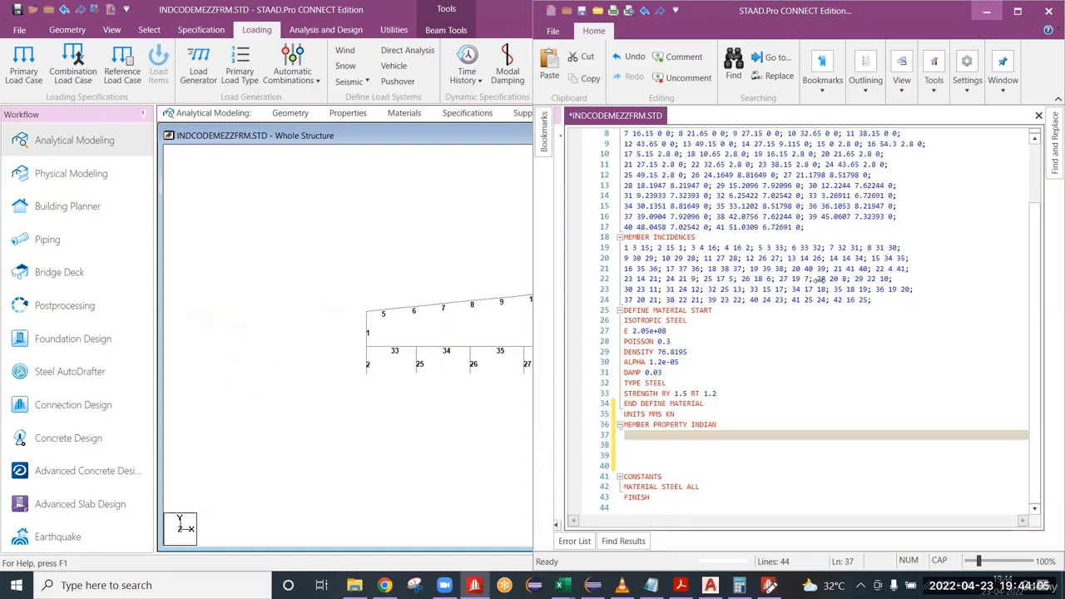
# Switch to REF.dwg in AutoCAD and examine the tapered outer column at grid L from its base to the eave.
pyautogui.click(986, 11)
pyautogui.click(710, 585)
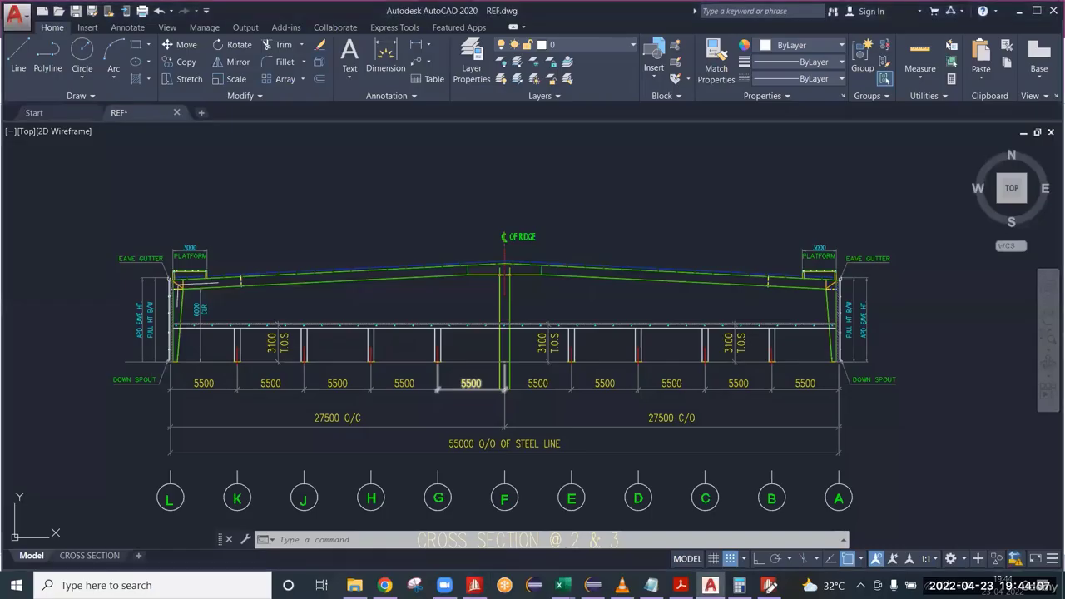
pyautogui.scroll(6, 141, 325)
pyautogui.moveTo(232, 390); pyautogui.dragTo(306, 470, button='middle')
pyautogui.scroll(-7, 275, 216)
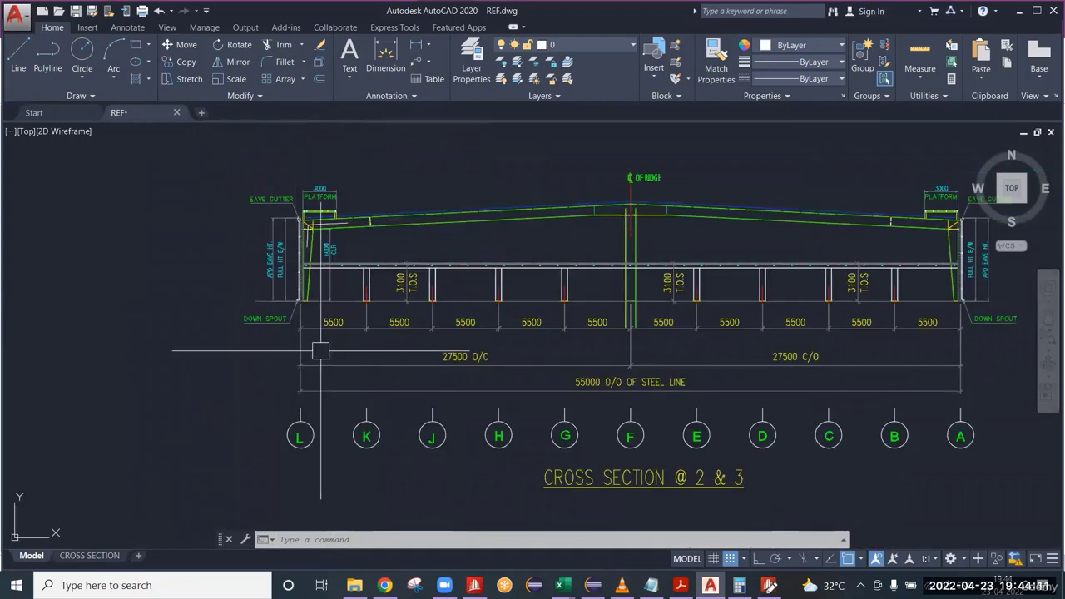
pyautogui.scroll(2, 254, 259)
pyautogui.scroll(4, 283, 262)
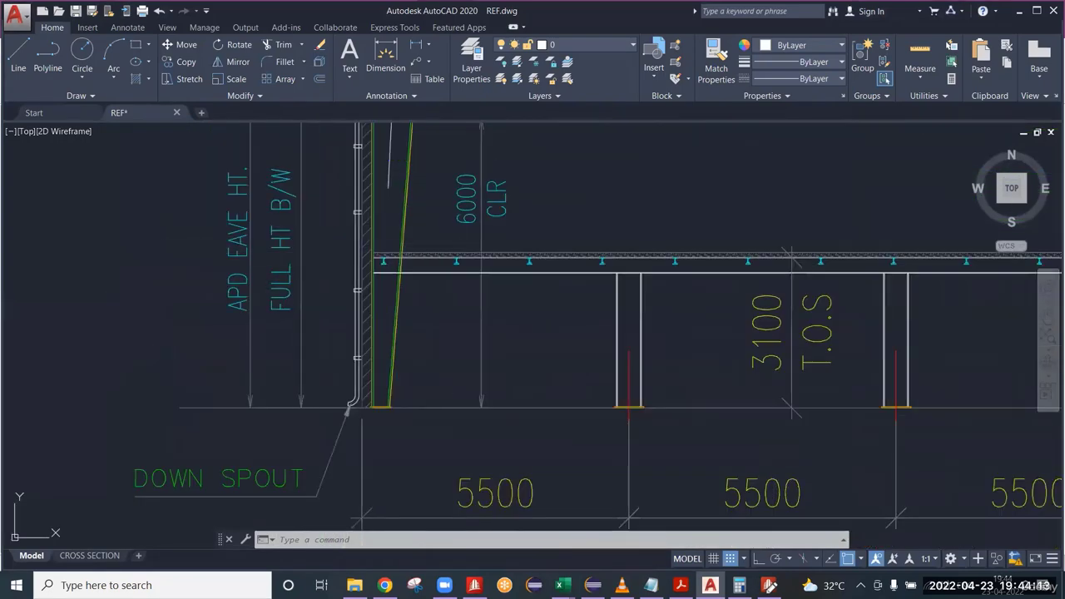
pyautogui.moveTo(305, 264); pyautogui.dragTo(279, 378, button='middle')
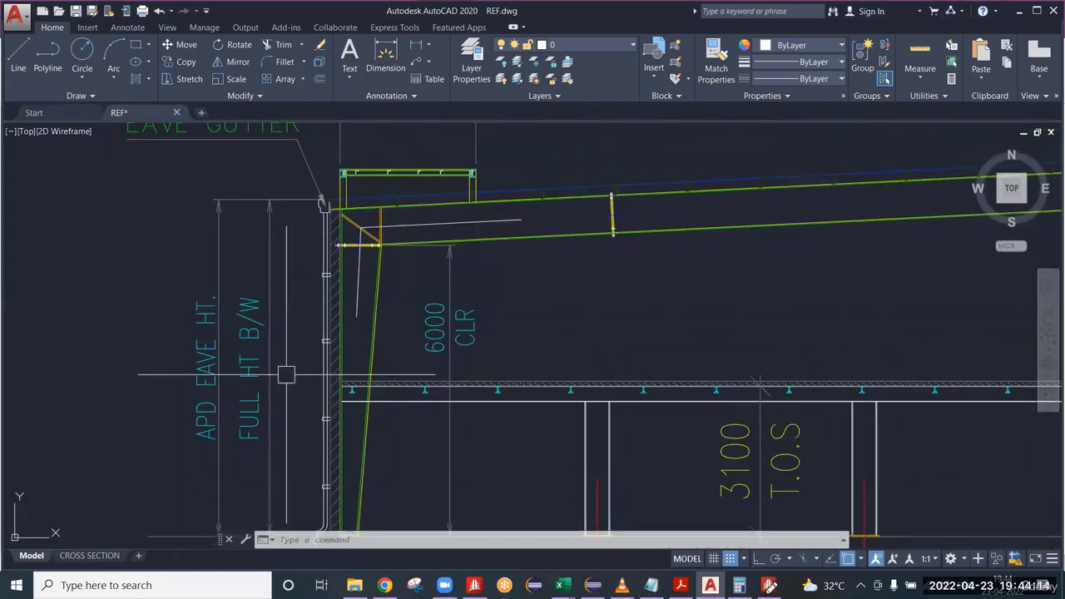
pyautogui.click(282, 314)
pyautogui.click(260, 364)
pyautogui.press('Escape')
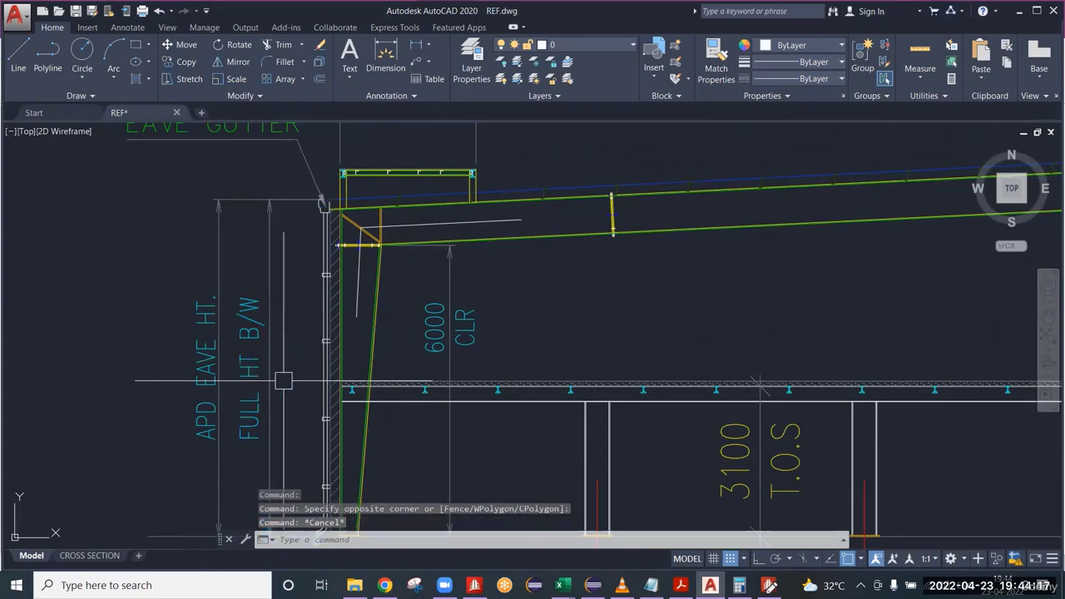
# Compare the outer columns at grids A and L in the cross section, including their side walls.
pyautogui.scroll(-5, 291, 368)
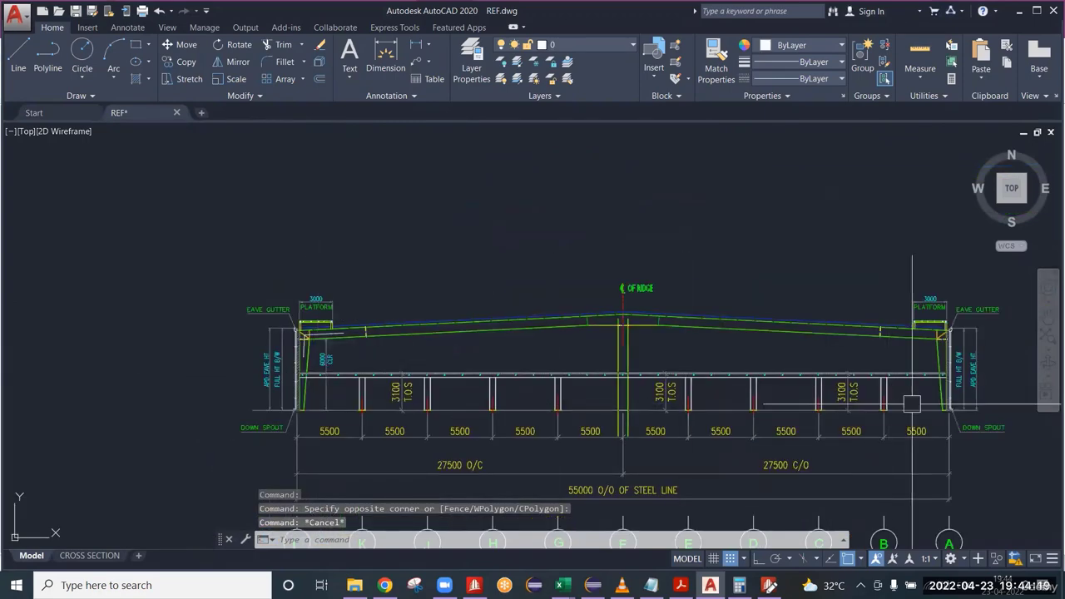
pyautogui.scroll(5, 962, 384)
pyautogui.scroll(-3, 962, 384)
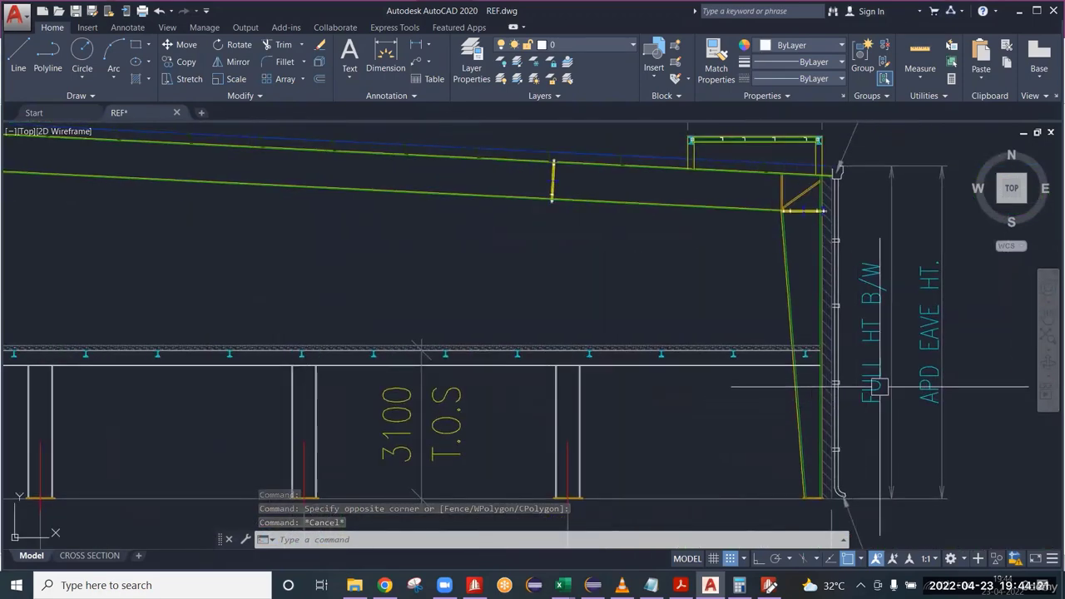
pyautogui.scroll(-4, 872, 370)
pyautogui.scroll(4, 225, 397)
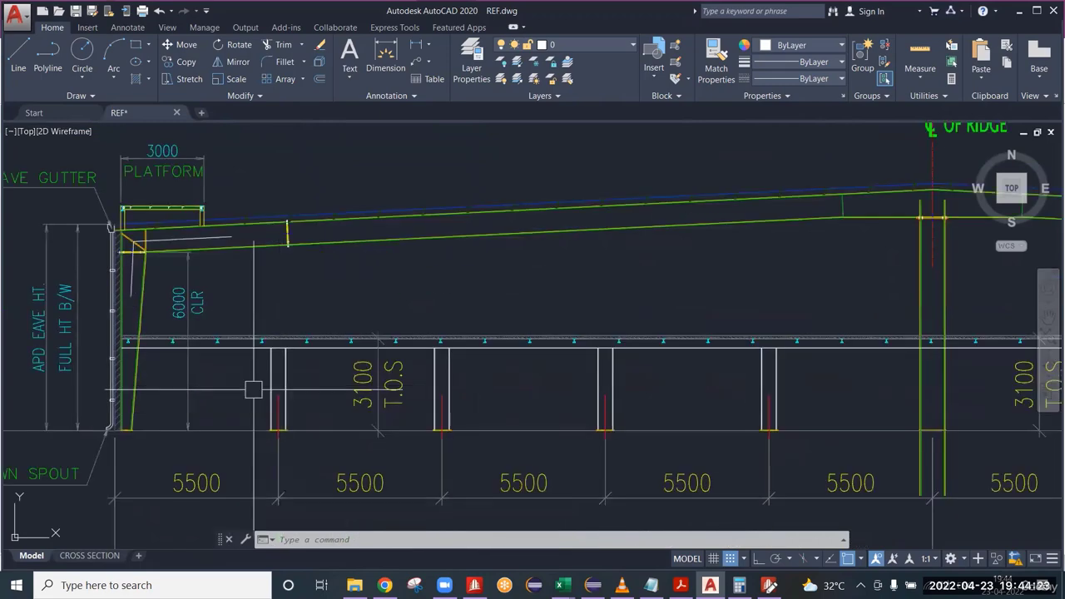
pyautogui.moveTo(158, 388); pyautogui.dragTo(241, 387, button='middle')
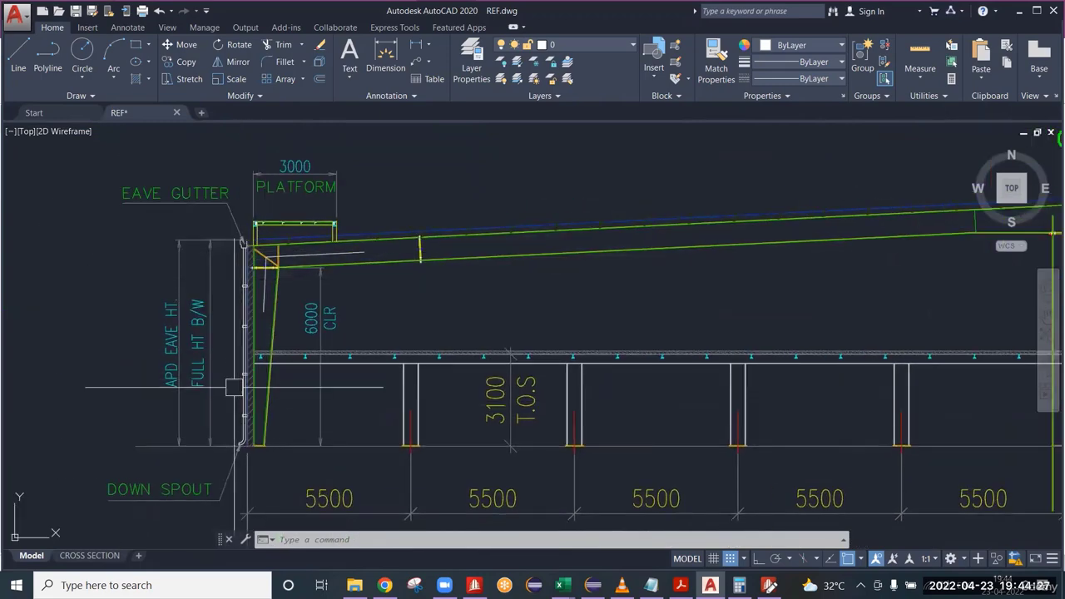
pyautogui.scroll(-6, 234, 387)
pyautogui.scroll(8, 657, 395)
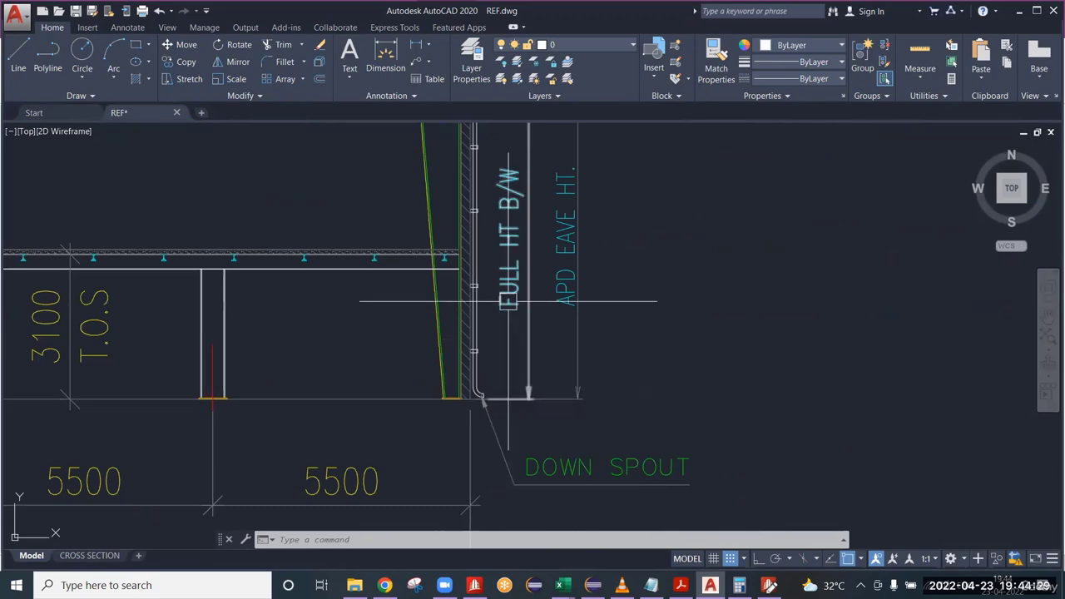
pyautogui.scroll(-8, 509, 275)
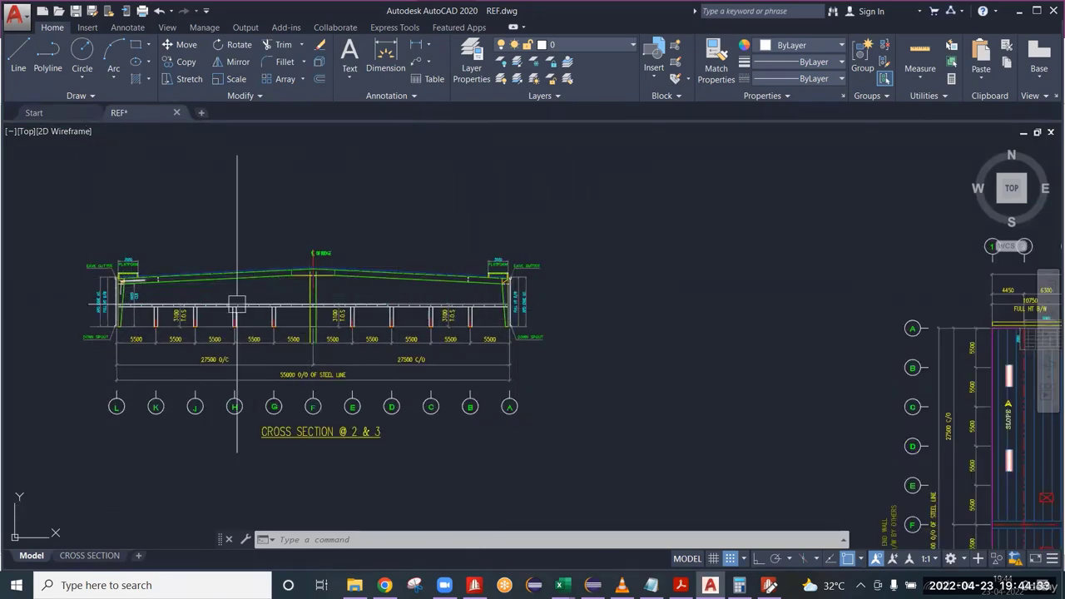
pyautogui.scroll(3, 46, 308)
pyautogui.scroll(-2, 140, 275)
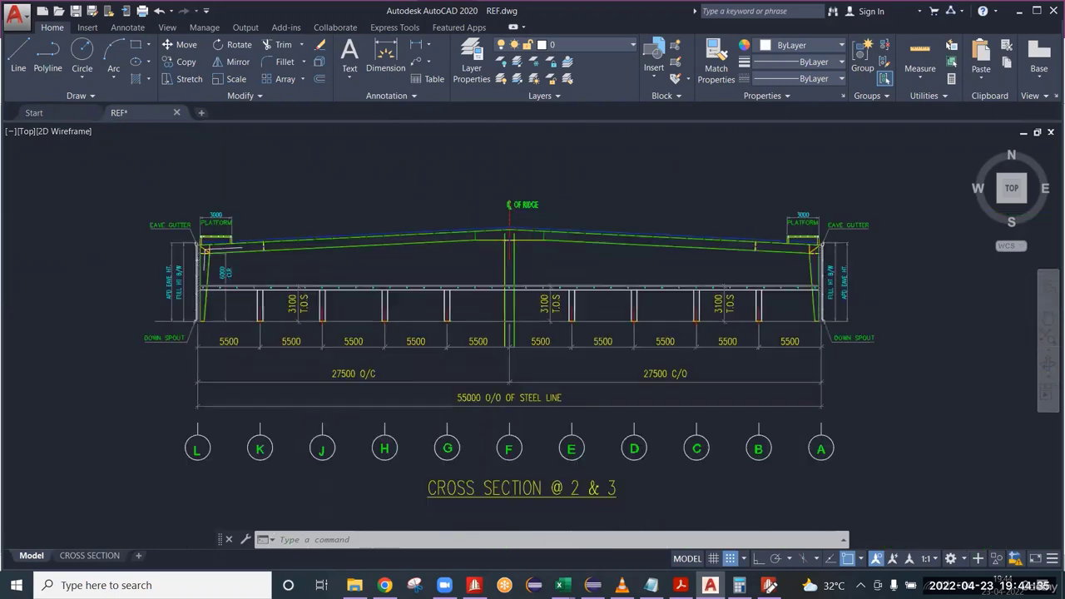
pyautogui.scroll(-2, 214, 281)
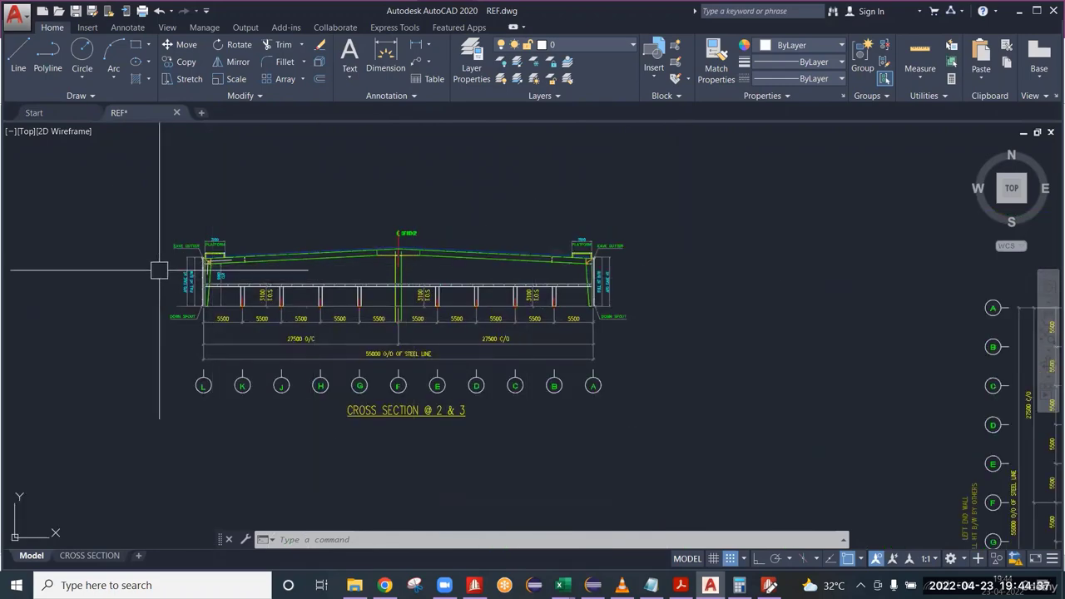
# Inspect the FULL HT B/W dimension beside the outer column at grid L.
pyautogui.scroll(5, 185, 280)
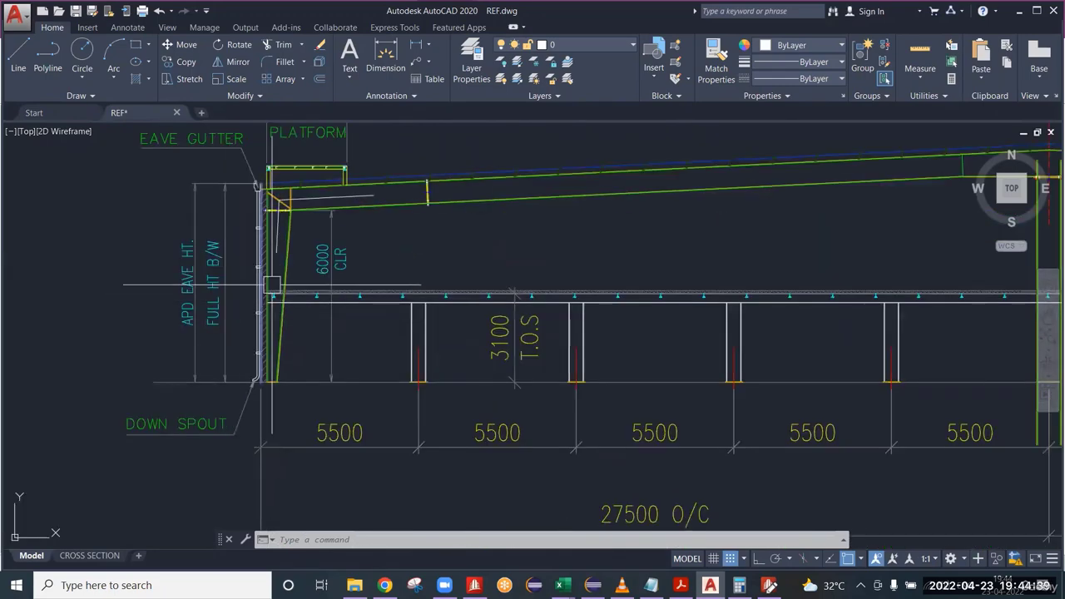
pyautogui.click(237, 282)
pyautogui.click(211, 314)
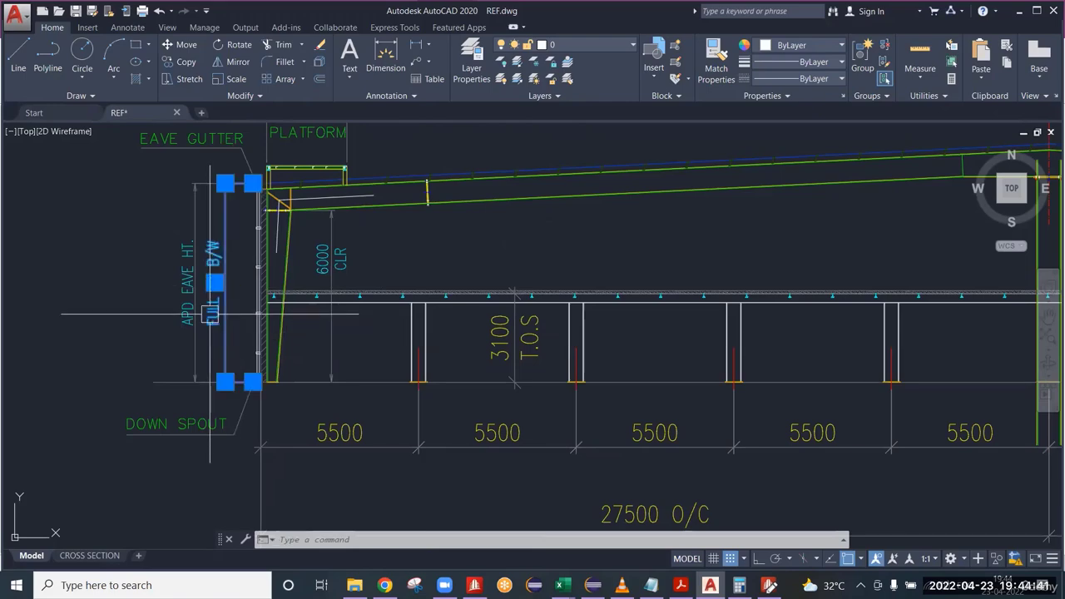
pyautogui.press('Escape')
pyautogui.scroll(-3, 562, 333)
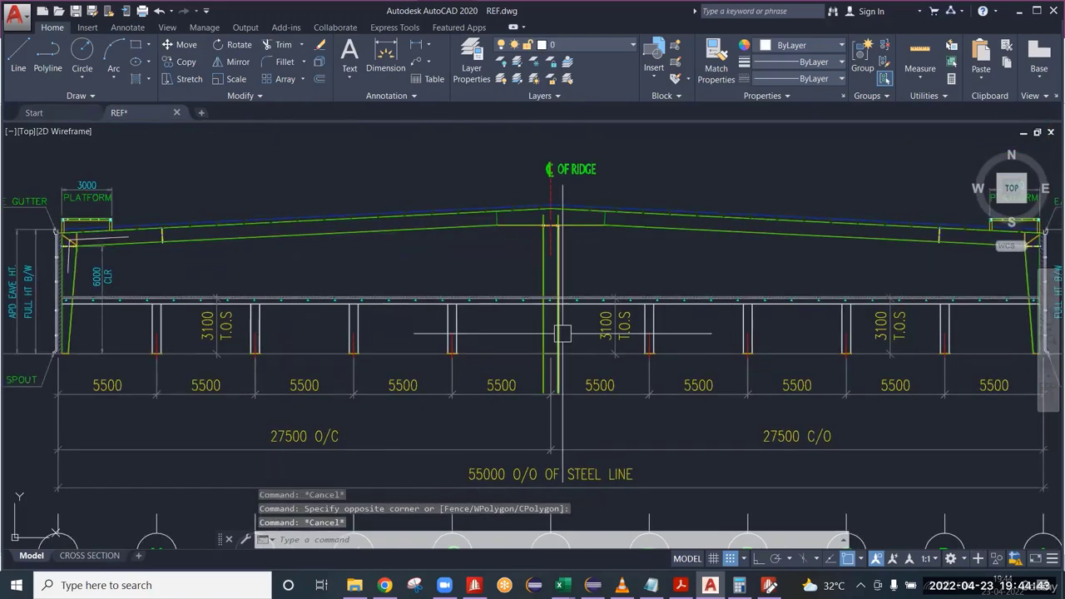
# Examine the full-height wall and eave beside the outer column at grid A against those at grid L.
pyautogui.moveTo(563, 334); pyautogui.dragTo(284, 387, button='middle')
pyautogui.scroll(-3, 801, 335)
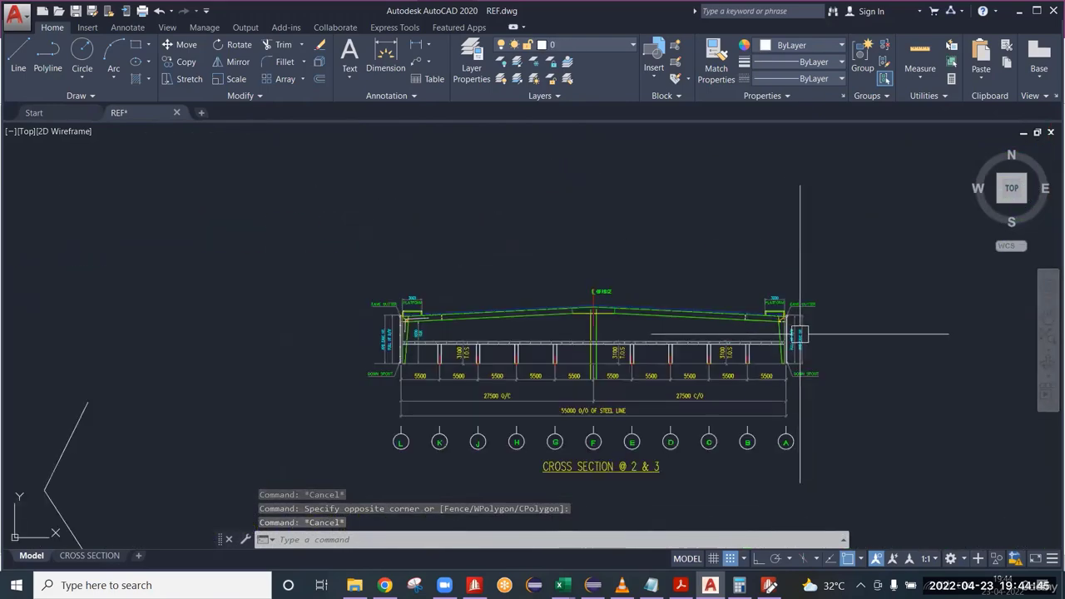
pyautogui.scroll(4, 483, 366)
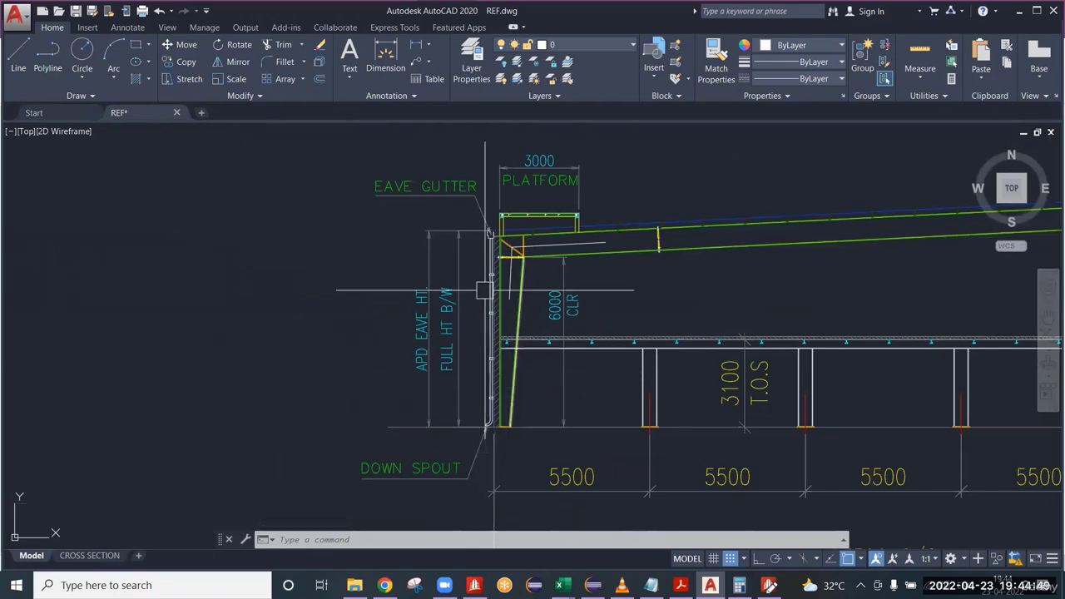
pyautogui.scroll(-6, 998, 241)
pyautogui.moveTo(972, 301); pyautogui.dragTo(832, 313, button='middle')
pyautogui.scroll(8, 832, 314)
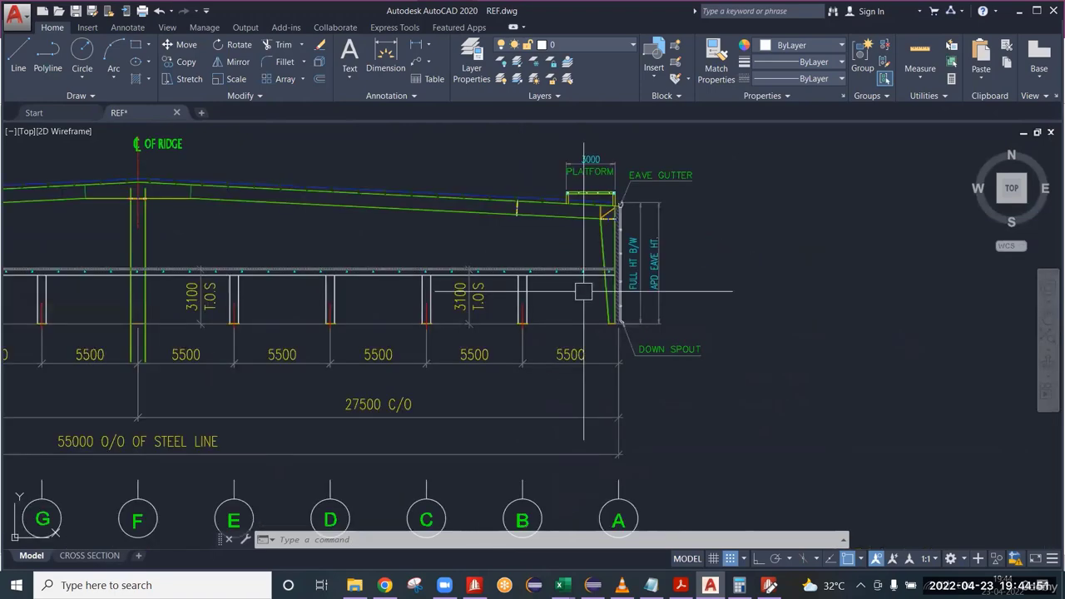
pyautogui.scroll(-3, 787, 334)
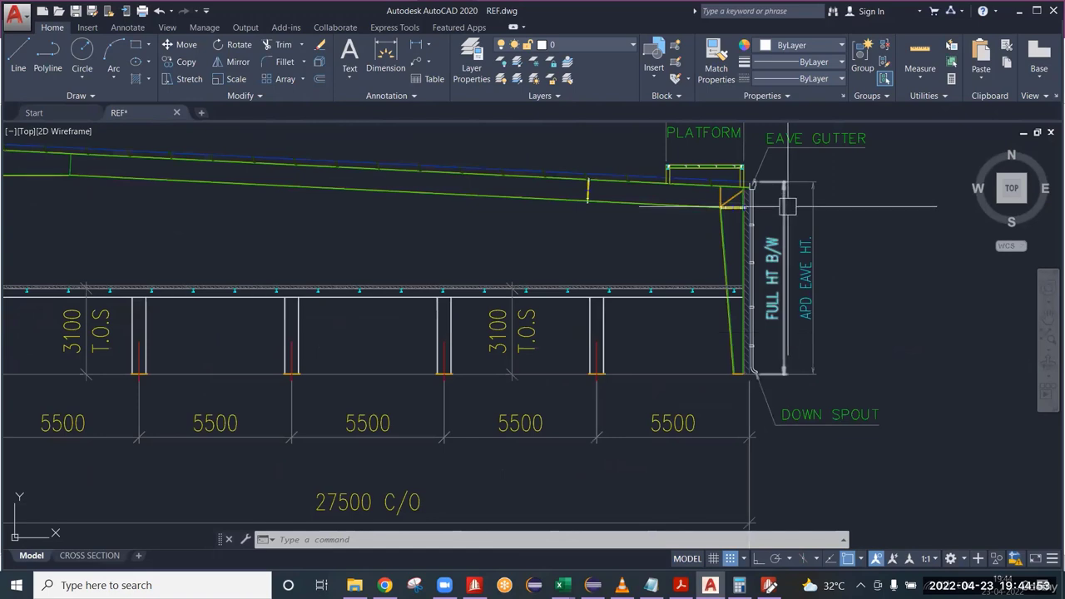
pyautogui.scroll(-4, 794, 218)
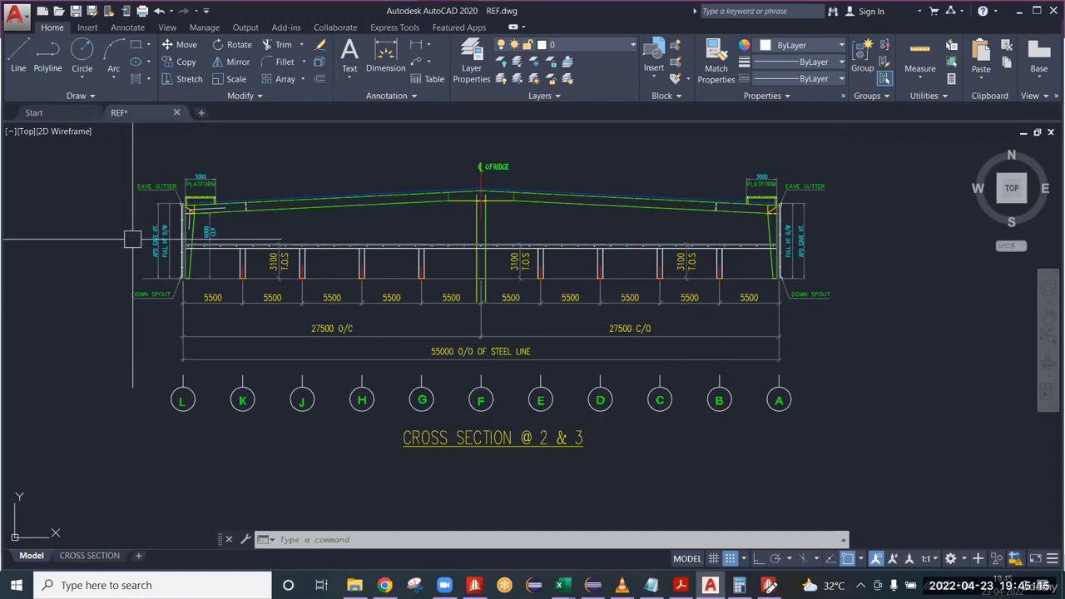
# Examine the grid L column's full-height wall, its taper and the mezzanine beam junction up to the rafter haunch.
pyautogui.scroll(4, 137, 241)
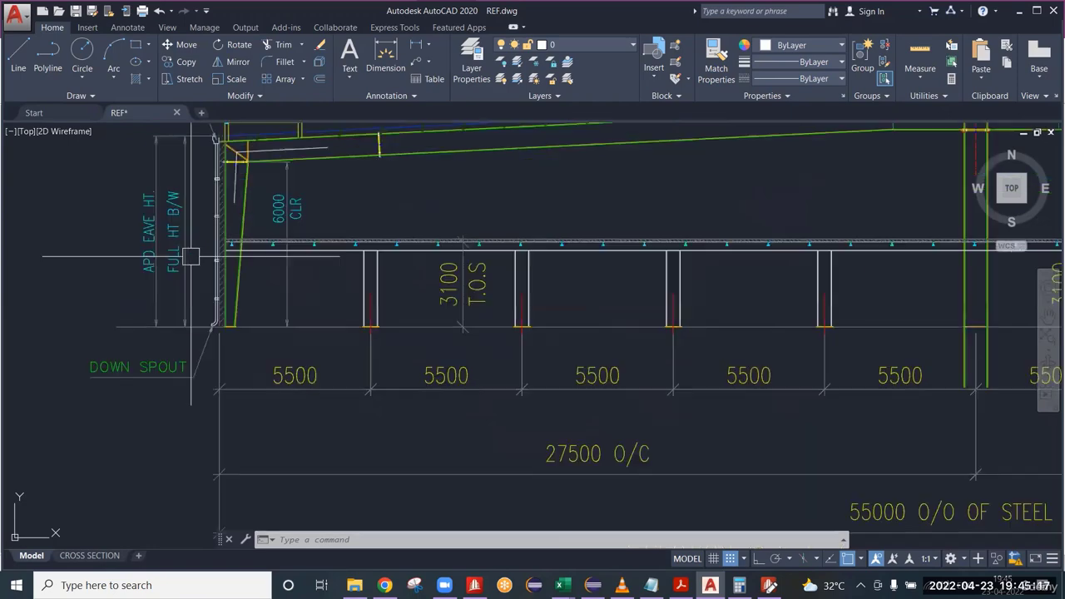
pyautogui.click(204, 232)
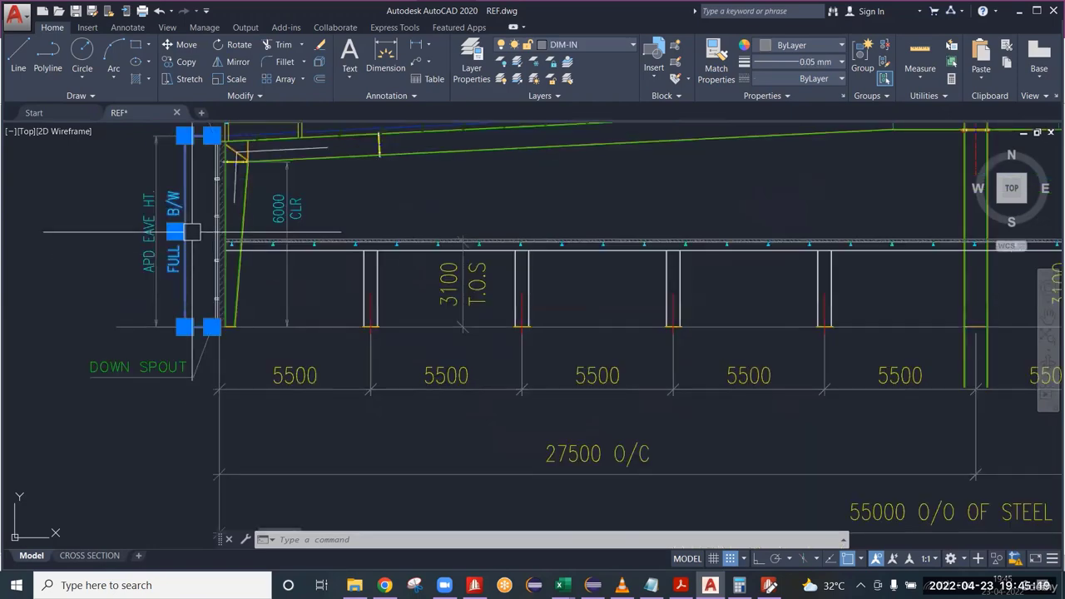
pyautogui.press('Escape')
pyautogui.press('Escape')
pyautogui.scroll(2, 236, 278)
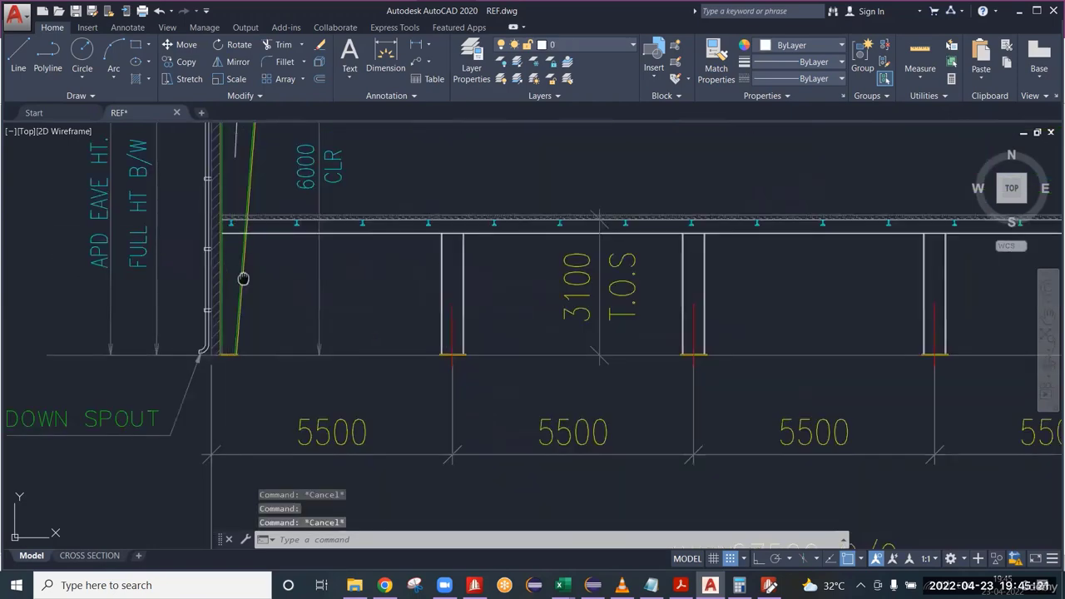
pyautogui.moveTo(238, 278); pyautogui.dragTo(312, 316, button='middle')
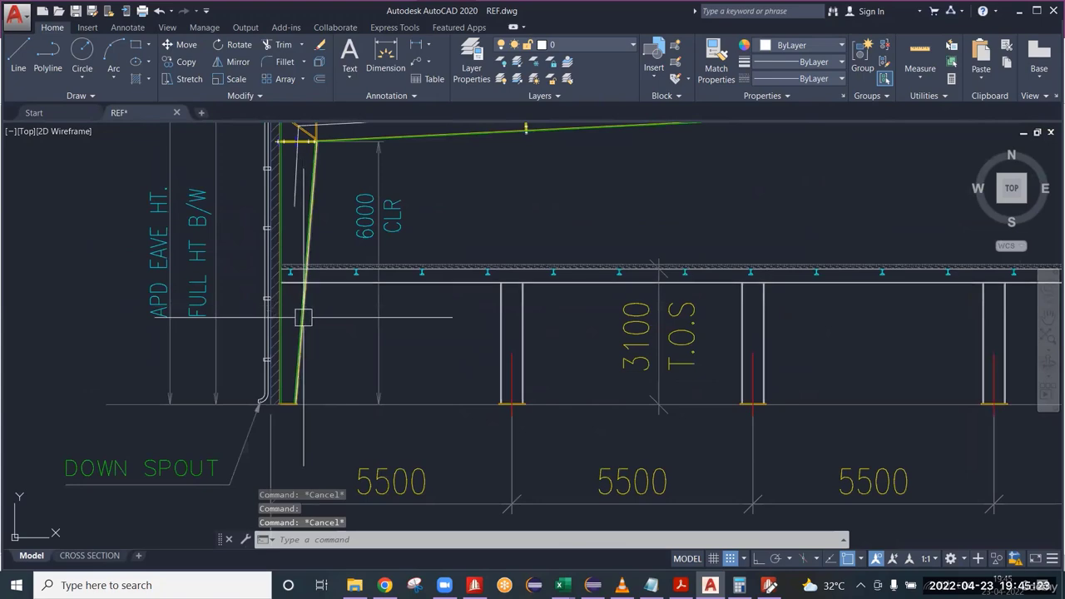
pyautogui.scroll(-5, 303, 300)
pyautogui.scroll(3, 302, 281)
pyautogui.scroll(2, 262, 289)
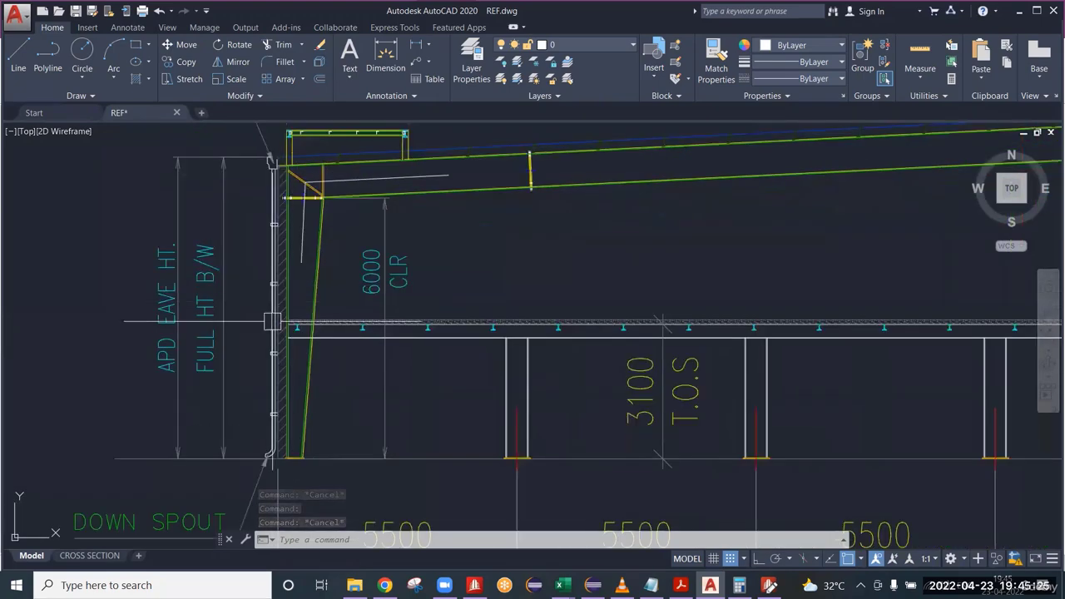
pyautogui.click(243, 316)
pyautogui.press('Escape')
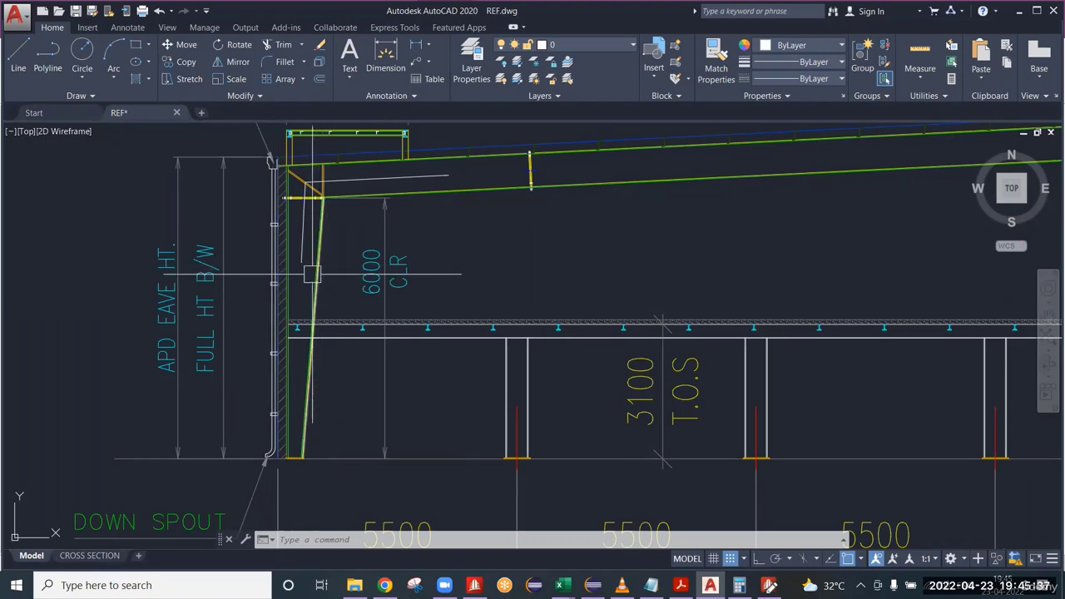
pyautogui.scroll(-2, 312, 275)
pyautogui.scroll(3, 312, 275)
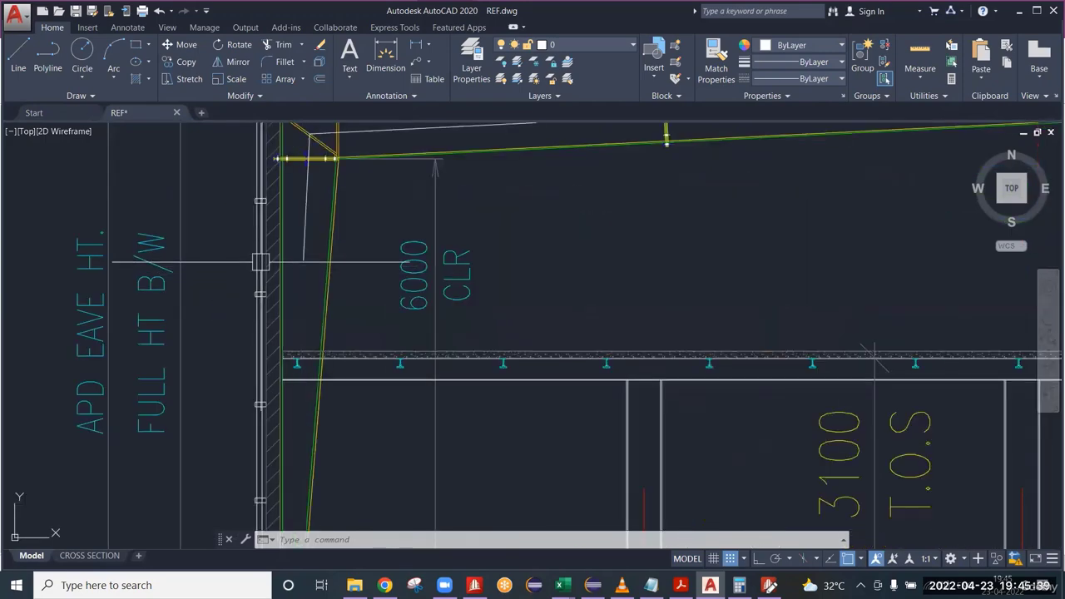
# Examine the tapered outer column beside the 6000 CLR dimension, including its sketched centreline, outer flange, adjoining wall and mezzanine beam junction.
pyautogui.click(307, 255)
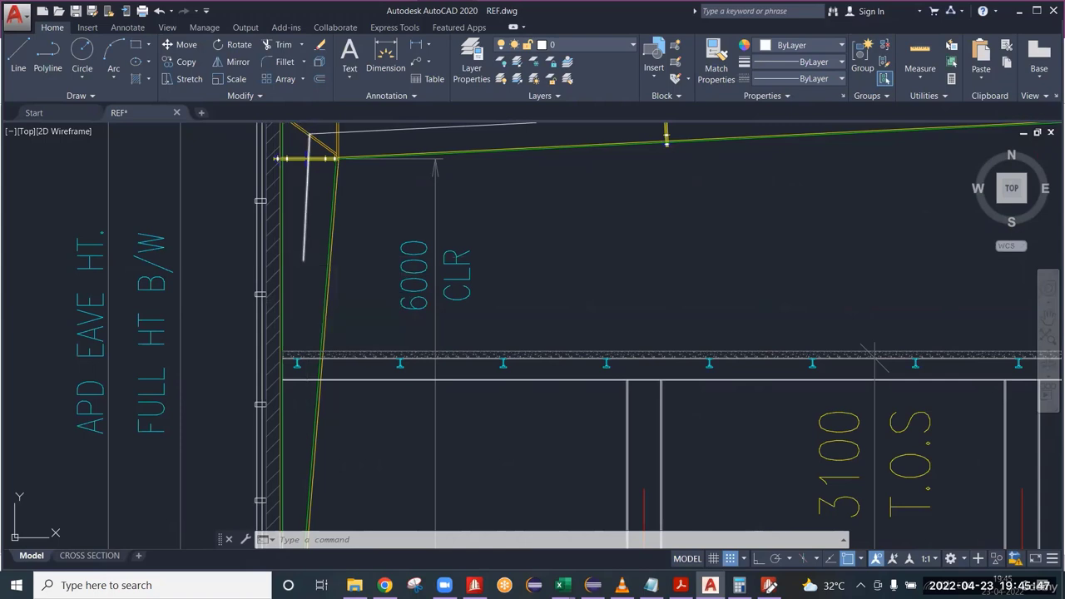
pyautogui.press('Escape')
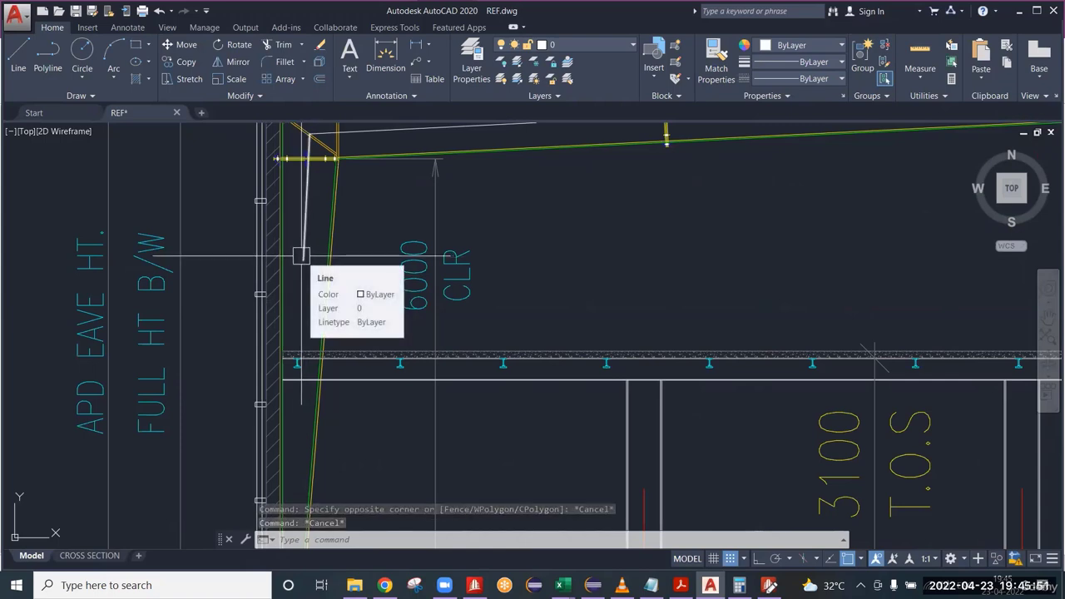
pyautogui.scroll(4, 286, 279)
pyautogui.scroll(-4, 286, 279)
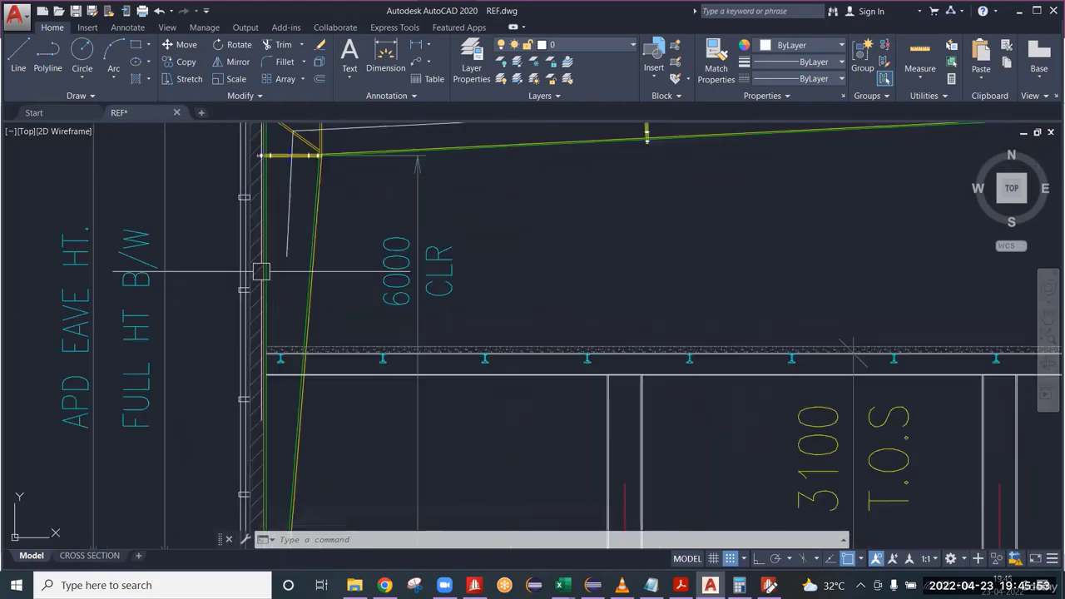
pyautogui.scroll(-5, 291, 263)
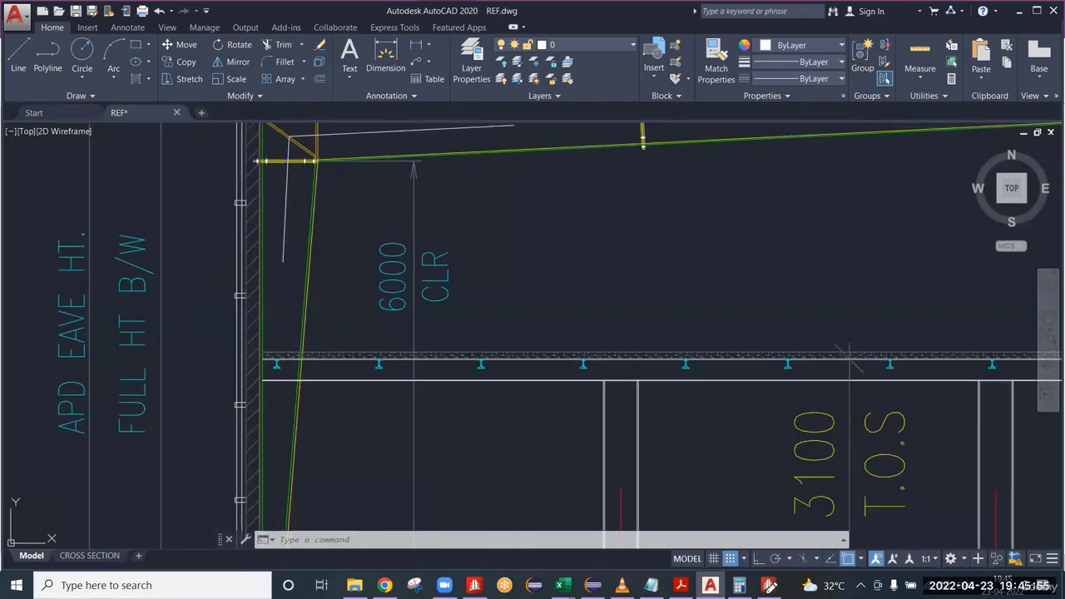
pyautogui.press('Escape')
pyautogui.press('Escape')
pyautogui.scroll(3, 253, 307)
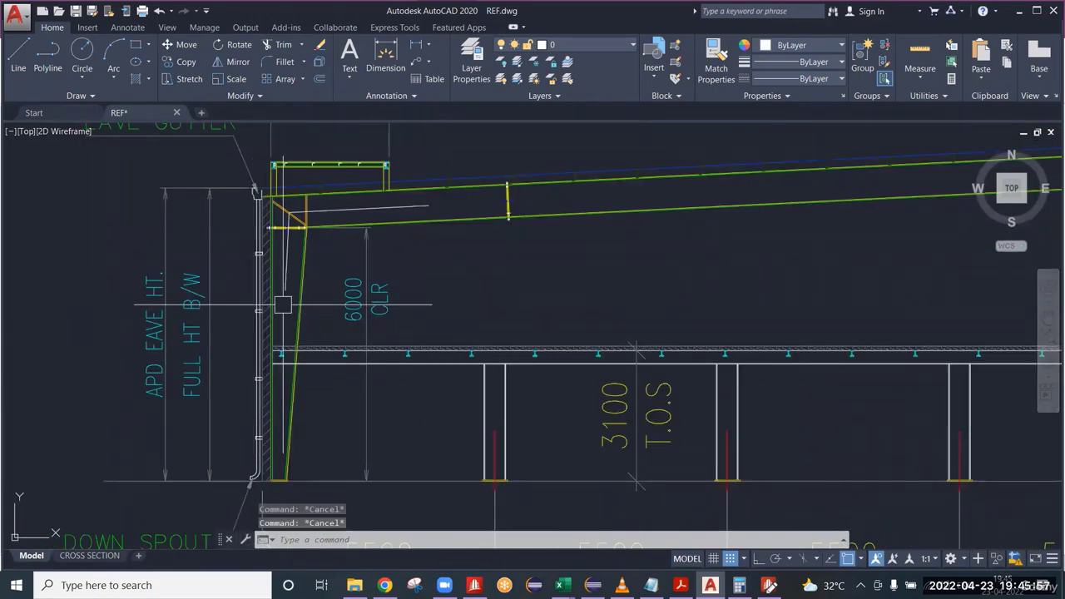
pyautogui.scroll(2, 283, 305)
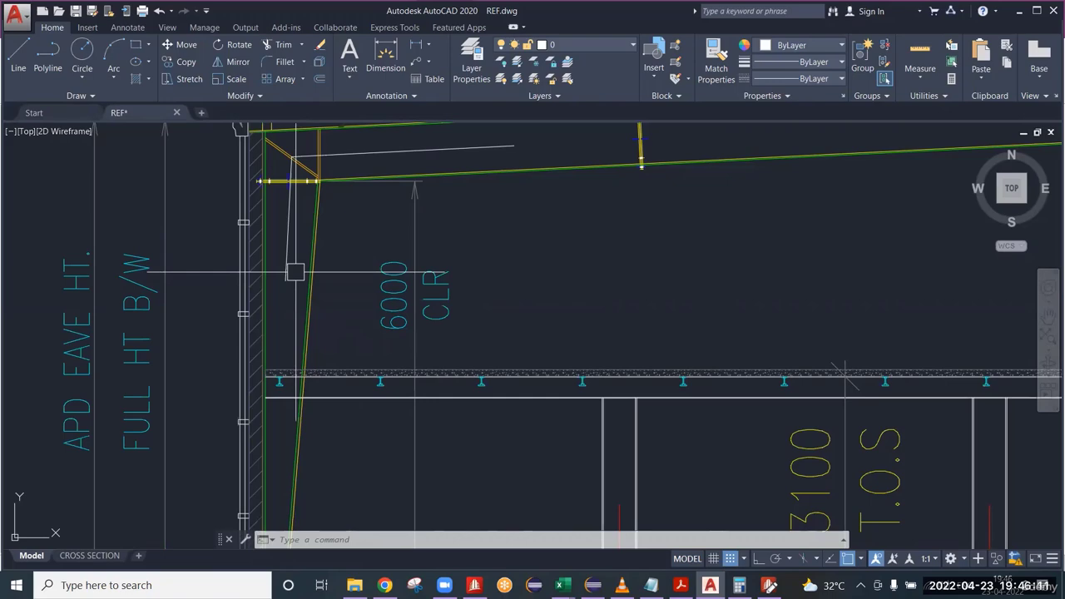
pyautogui.press('Escape')
pyautogui.press('Escape')
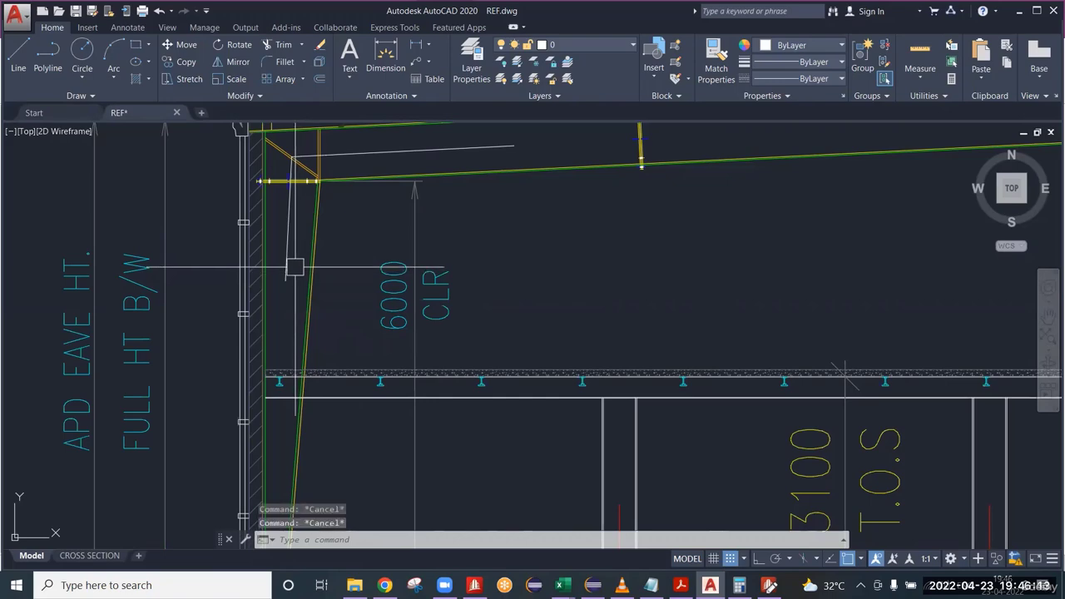
pyautogui.scroll(-2, 274, 249)
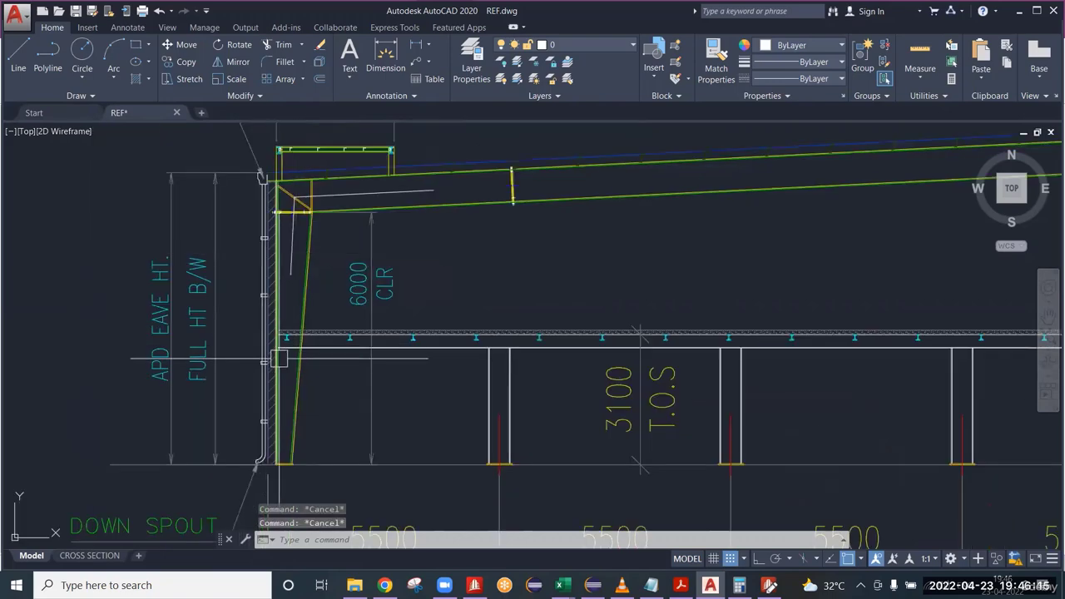
pyautogui.scroll(5, 267, 277)
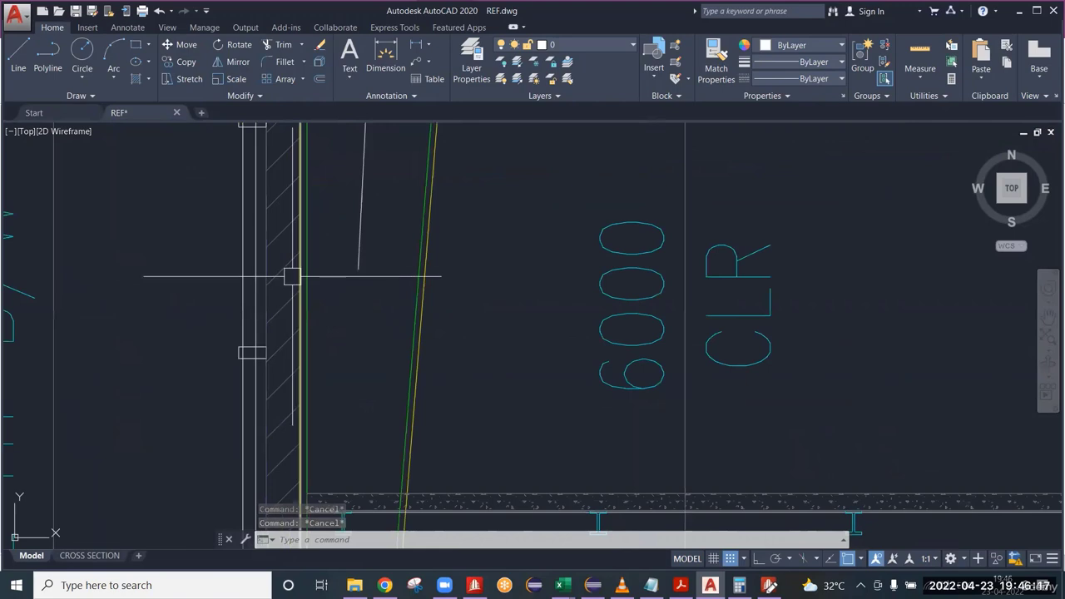
pyautogui.scroll(-3, 291, 278)
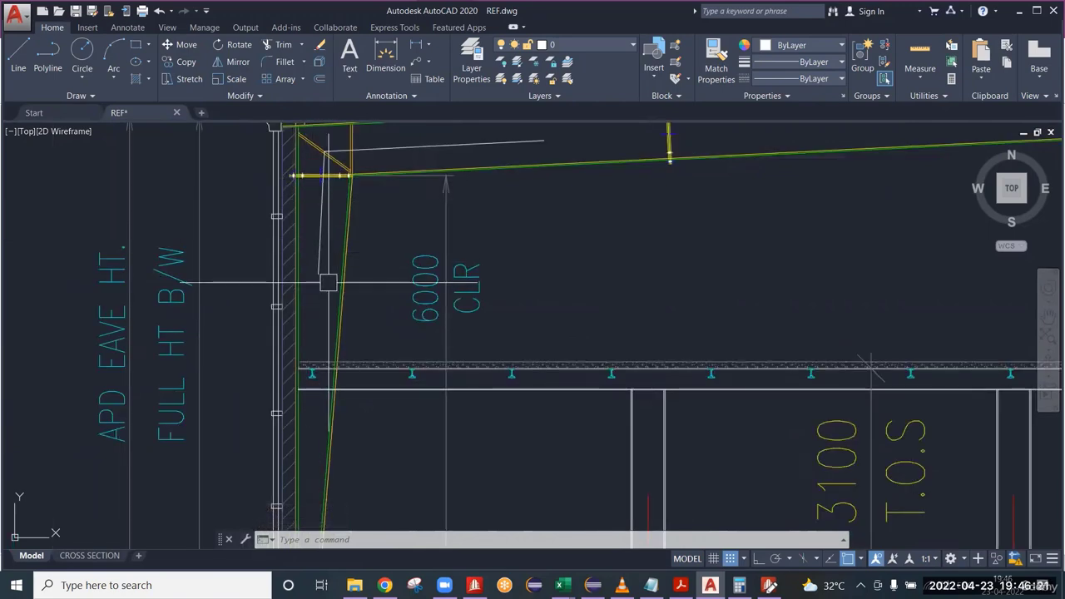
pyautogui.press('Escape')
pyautogui.press('Escape')
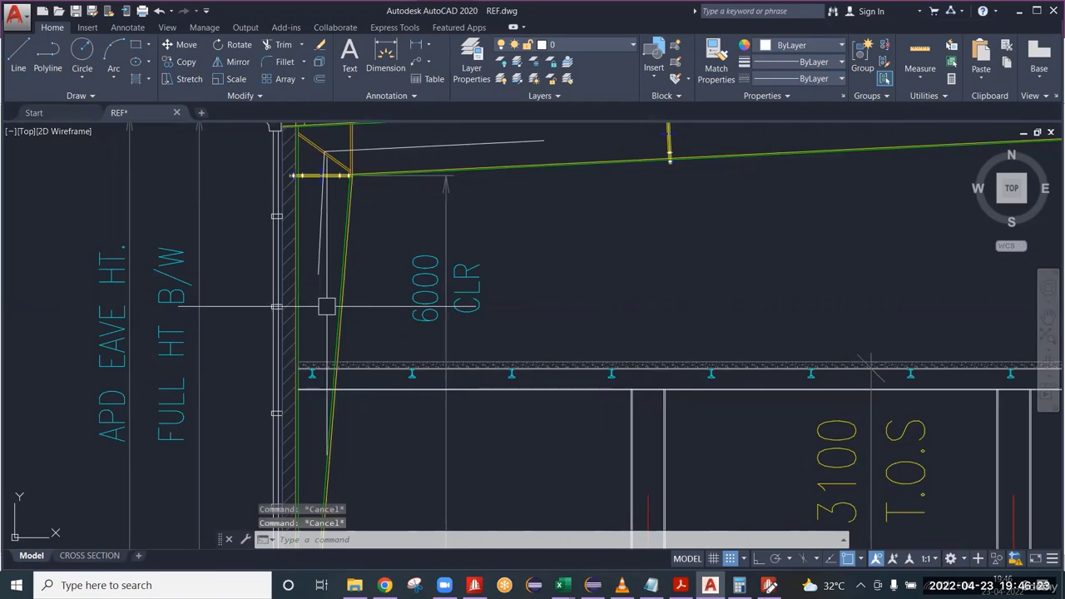
# Switch to the STAAD.Pro model and its input editor, and start a TAPERED entry for members 1 and 3 under MEMBER PROPERTY INDIAN.
pyautogui.click(773, 585)
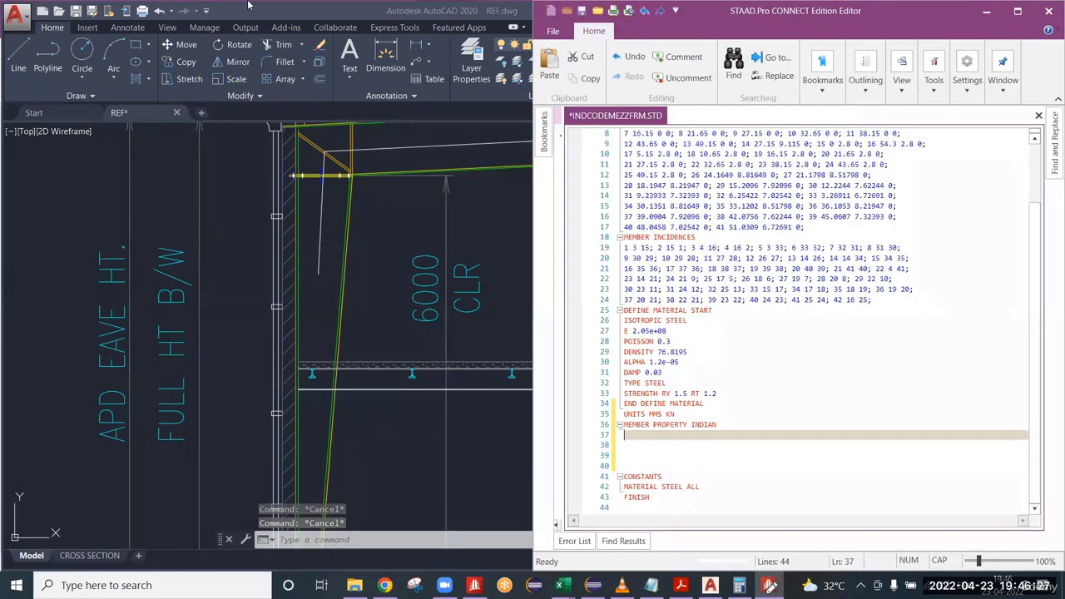
pyautogui.hotkey('alt', 'Tab')
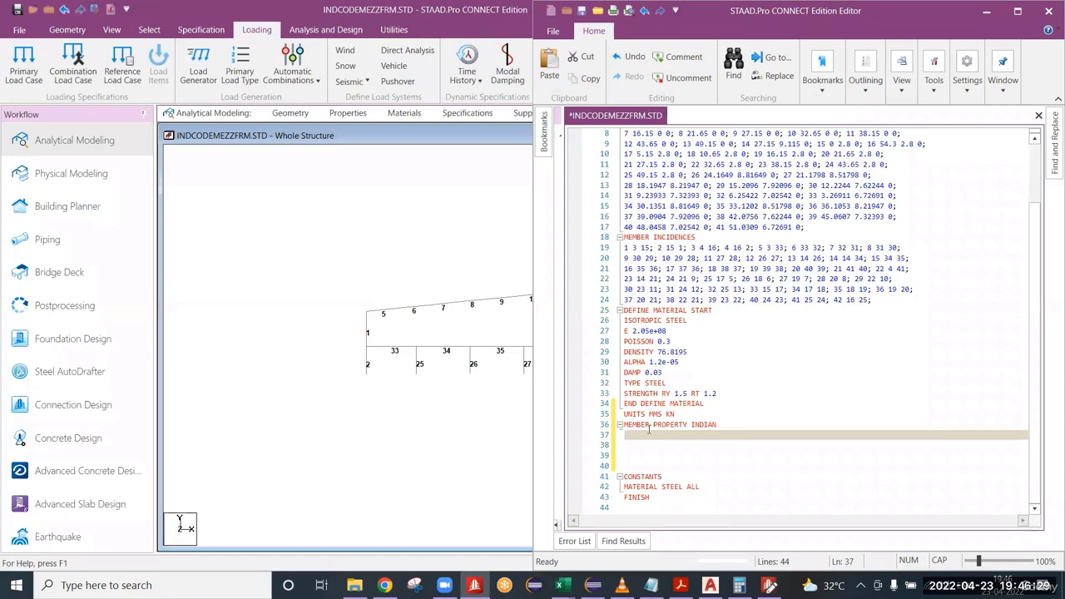
pyautogui.moveTo(371, 334)
pyautogui.mouseDown(button='middle')
pyautogui.moveTo(195, 336)
pyautogui.moveTo(295, 313)
pyautogui.moveTo(346, 355)
pyautogui.moveTo(333, 339)
pyautogui.moveTo(375, 333)
pyautogui.moveTo(405, 356)
pyautogui.moveTo(415, 351)
pyautogui.moveTo(394, 352)
pyautogui.mouseUp(button='middle')
pyautogui.scroll(-1, 394, 352)
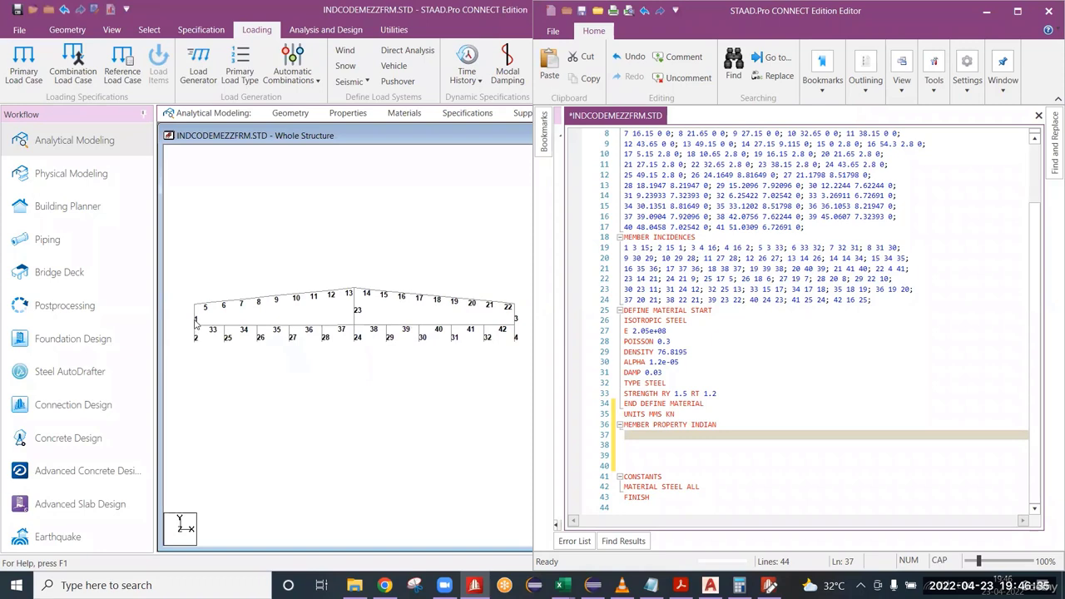
pyautogui.scroll(1, 195, 319)
pyautogui.click(616, 446)
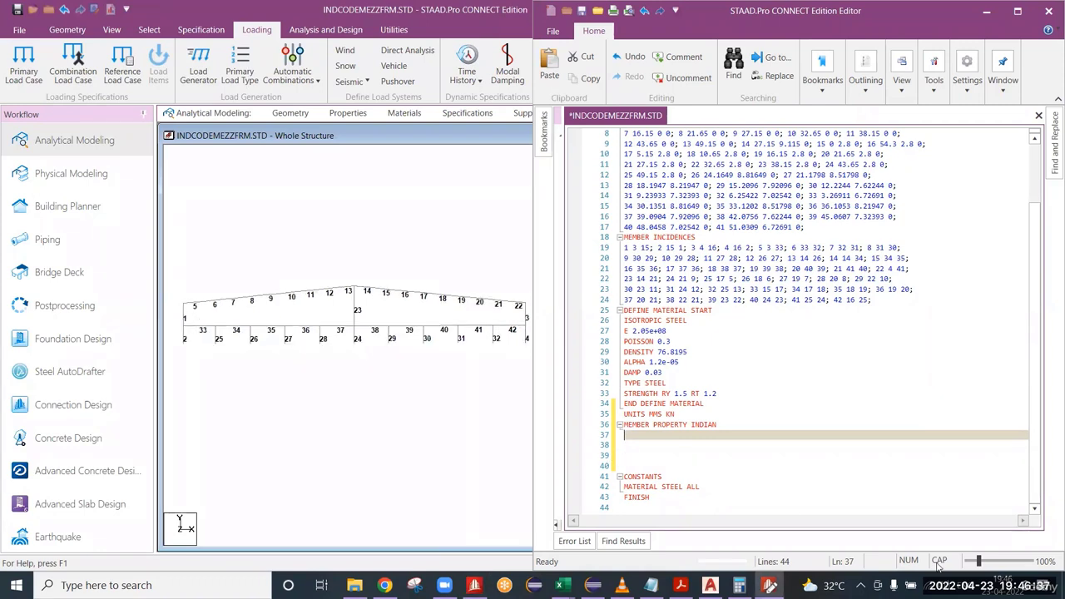
pyautogui.write('1 3 TAPERED')
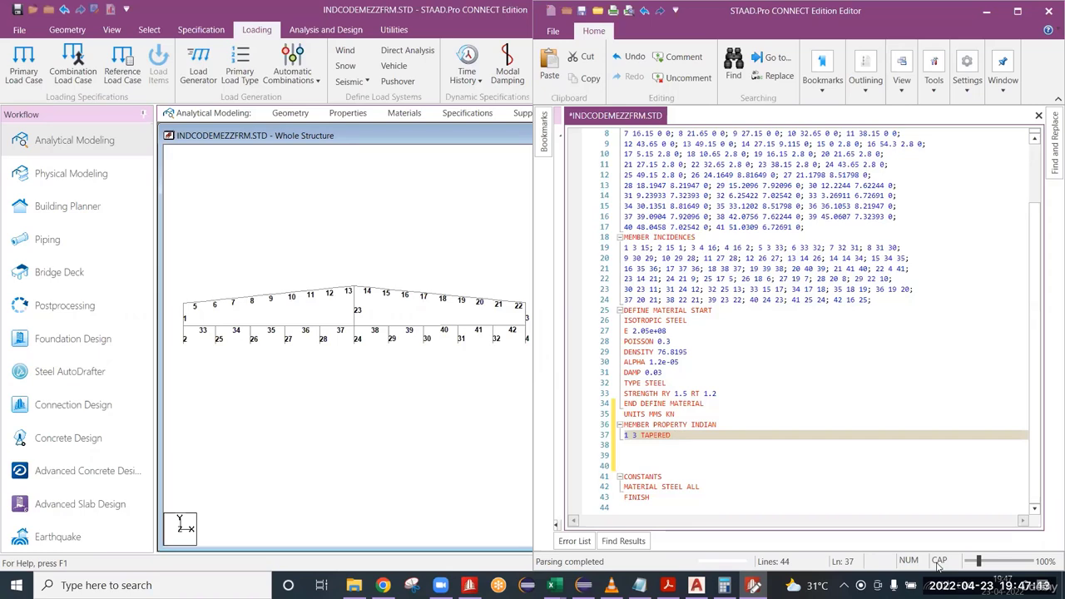
# Add the start depth 820 and web thickness 6 to the TAPERED entry for members 1 and 3.
pyautogui.scroll(2, 238, 305)
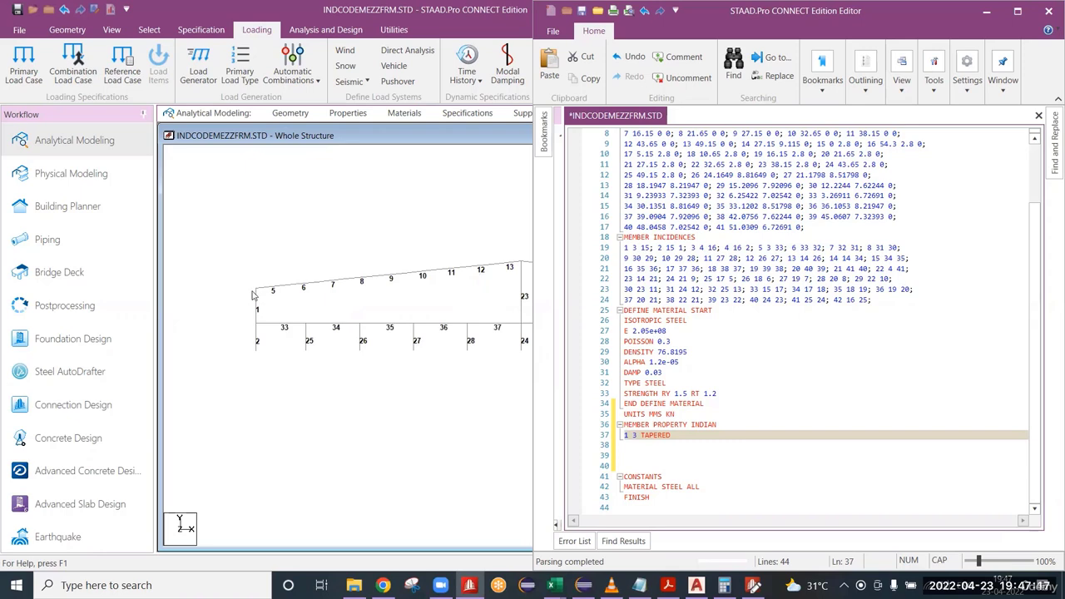
pyautogui.click(691, 438)
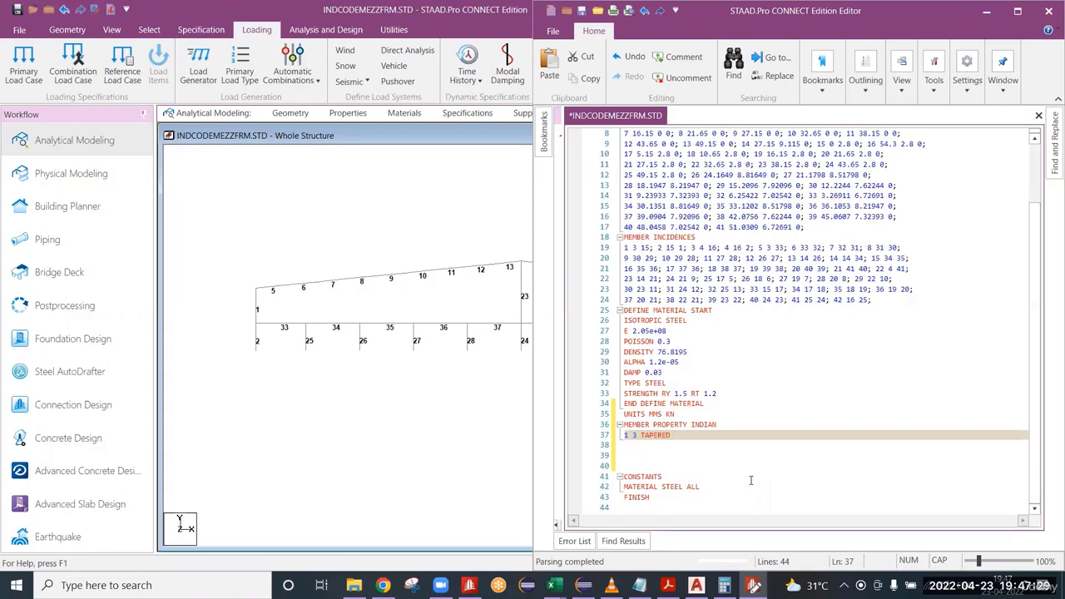
pyautogui.write('820 6')
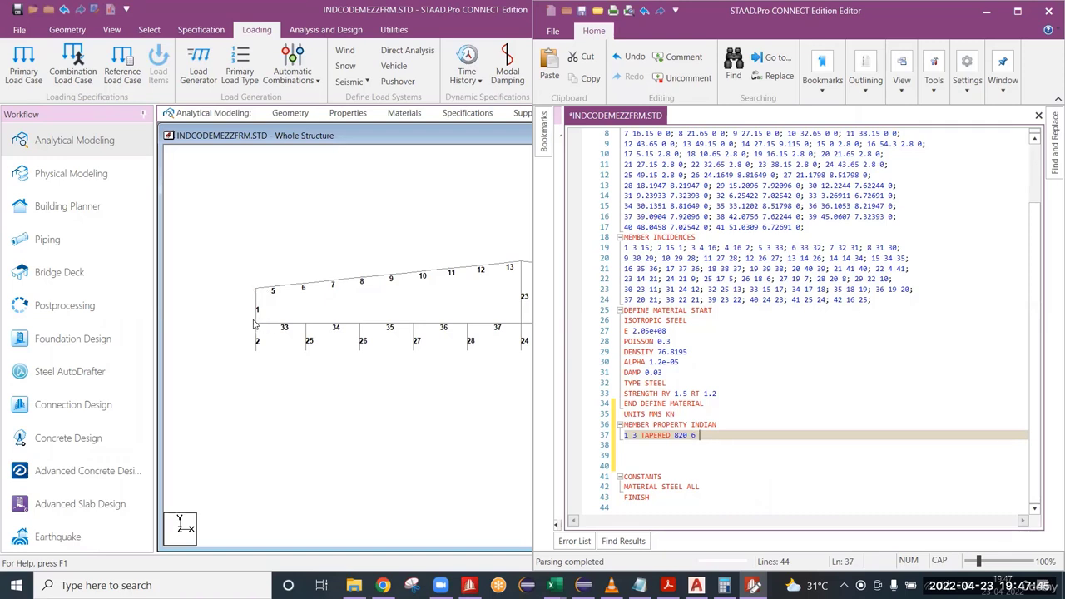
pyautogui.scroll(2, 257, 327)
pyautogui.moveTo(256, 326); pyautogui.dragTo(376, 329, button='middle')
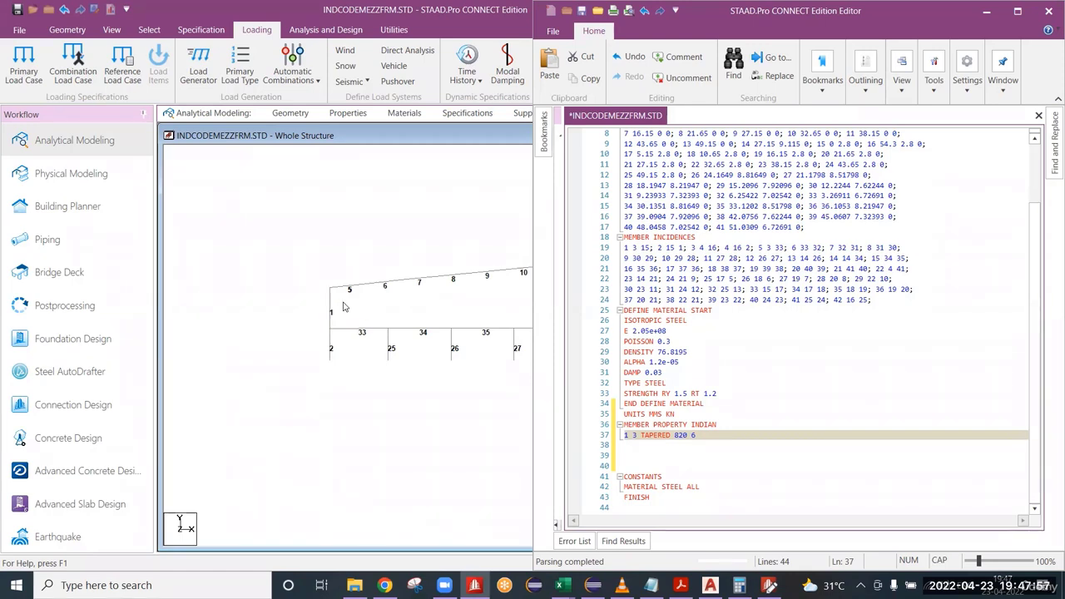
pyautogui.click(676, 444)
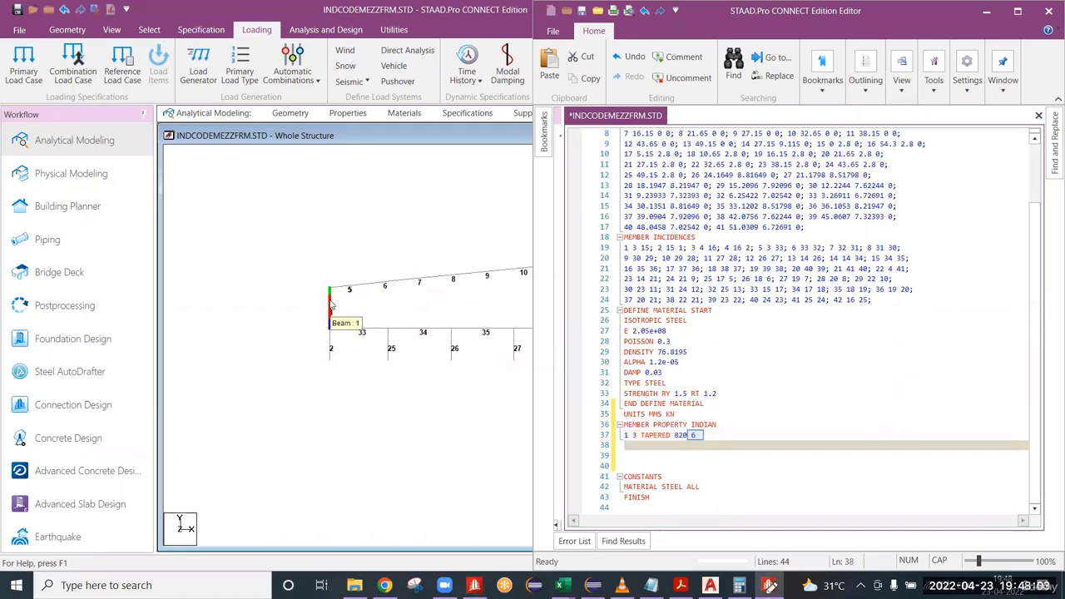
pyautogui.click(721, 439)
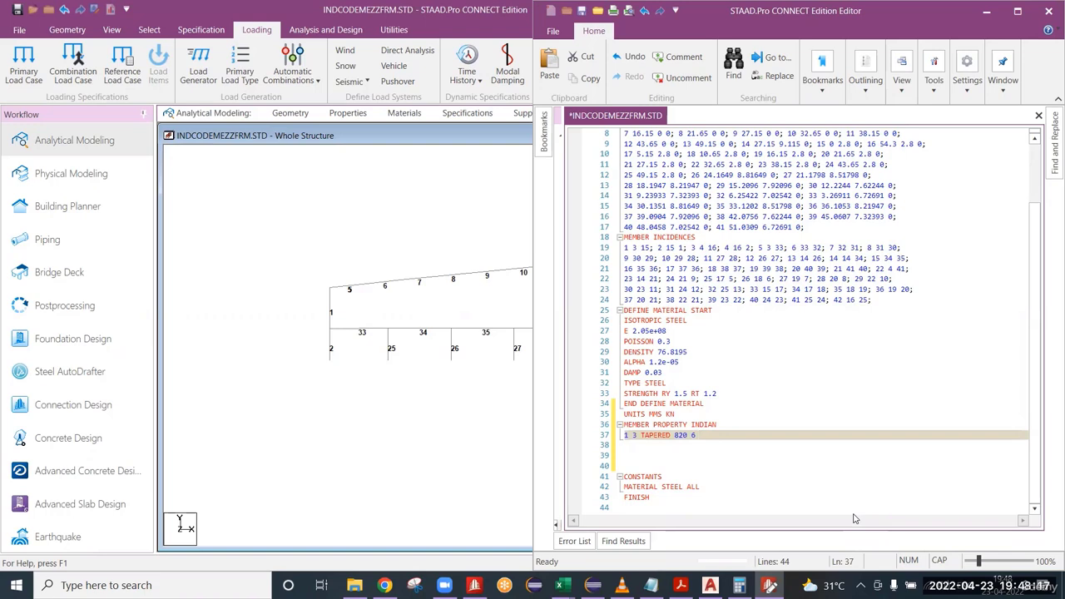
pyautogui.write('520 200 10')
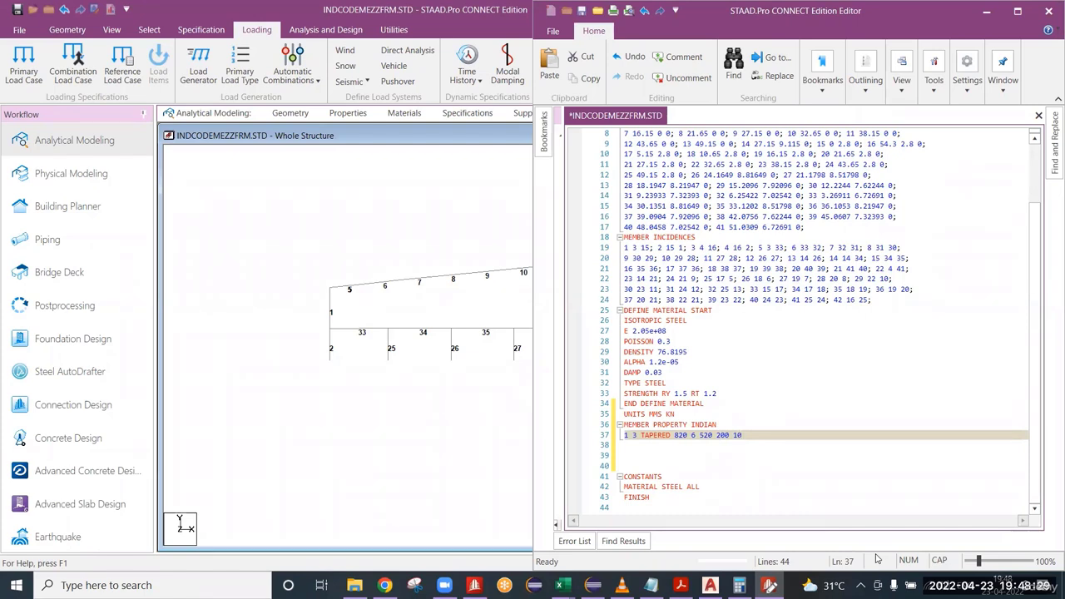
pyautogui.write('200')
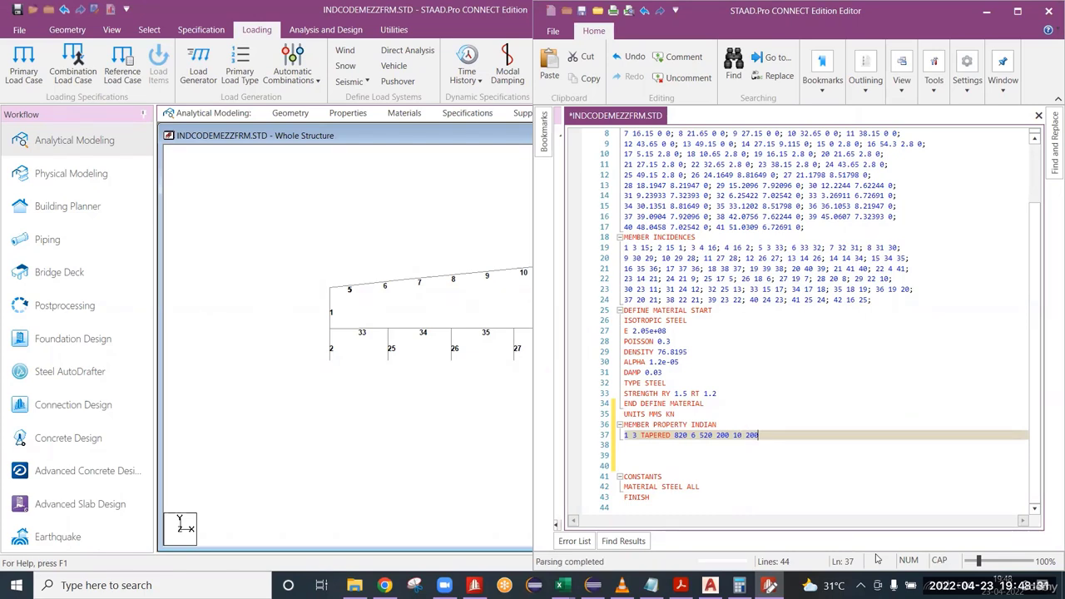
pyautogui.write(' 10')
pyautogui.press('Return')
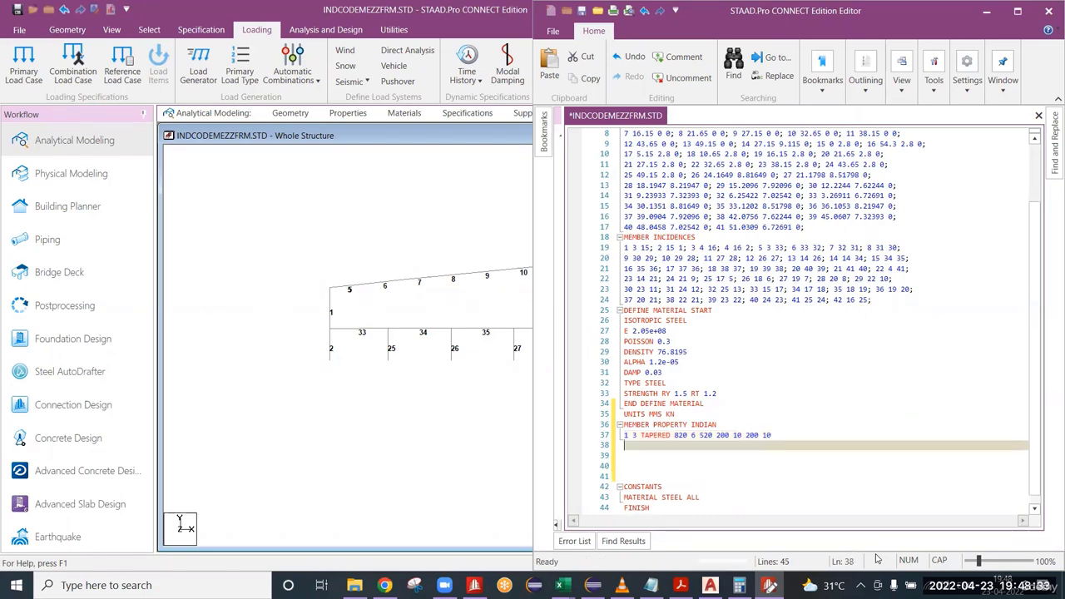
pyautogui.write('2 ')
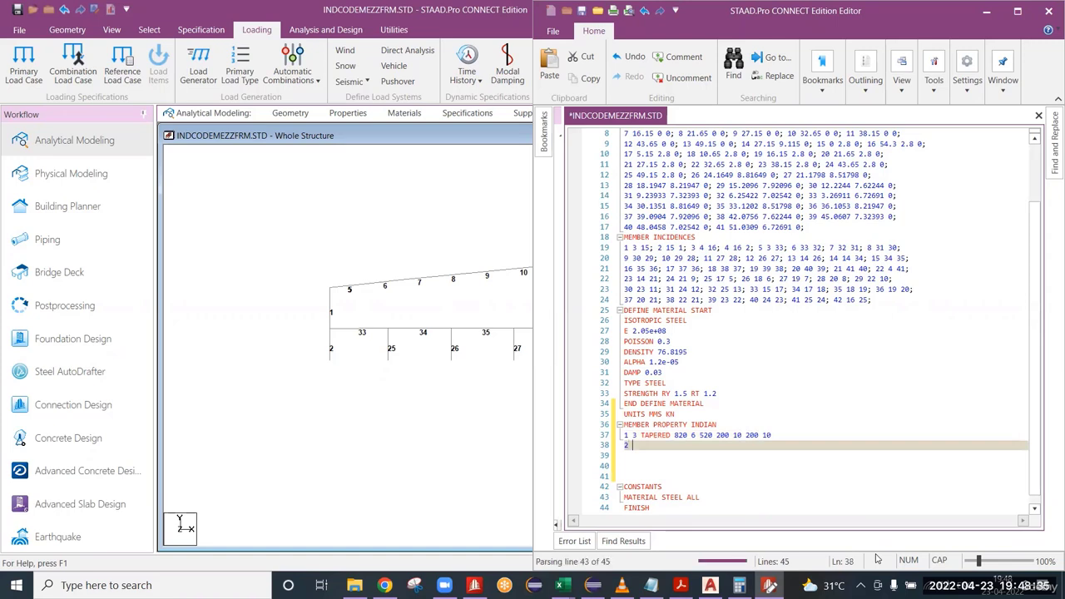
pyautogui.write('4 TAPERED')
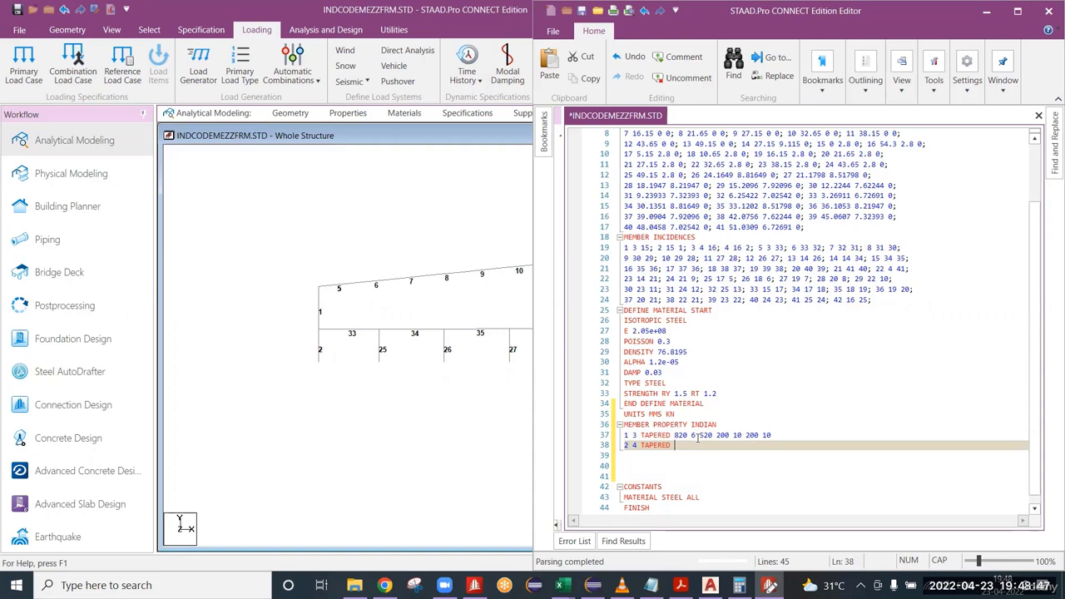
pyautogui.moveTo(699, 439); pyautogui.dragTo(713, 439)
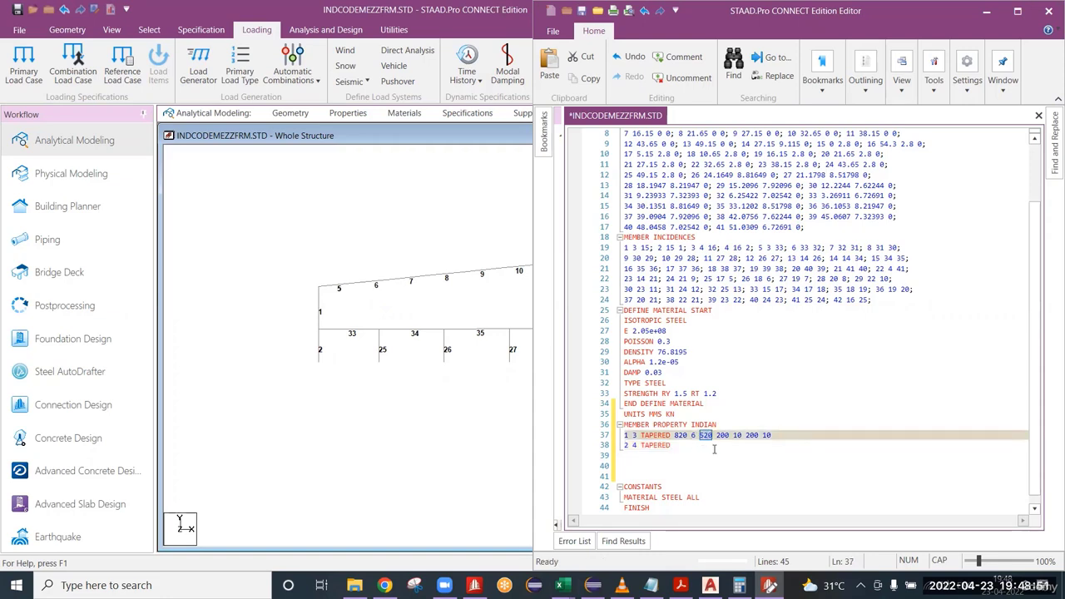
pyautogui.click(679, 447)
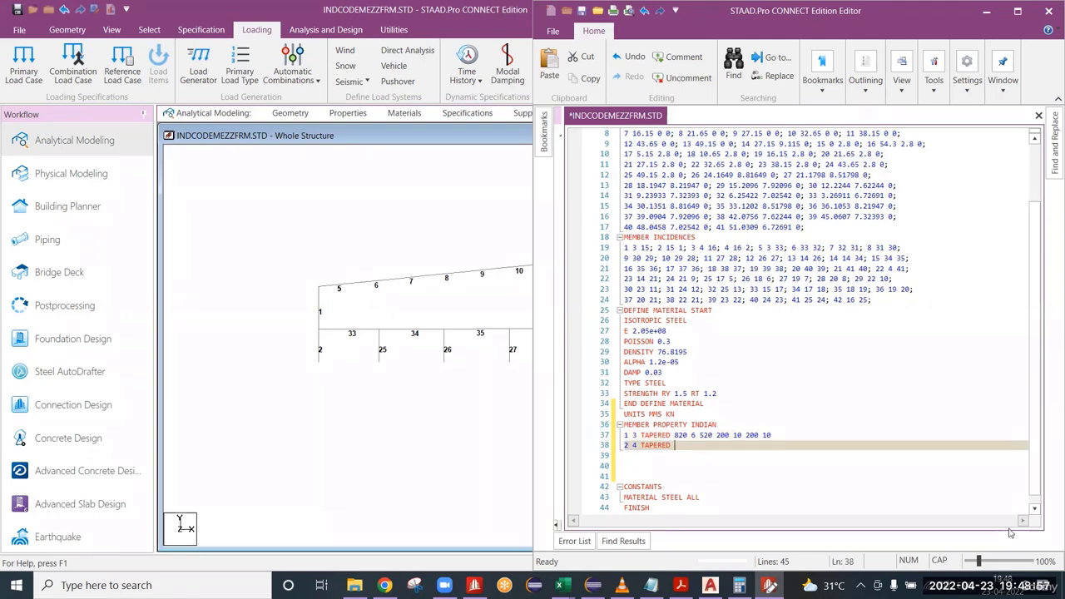
pyautogui.write('520 5 ')
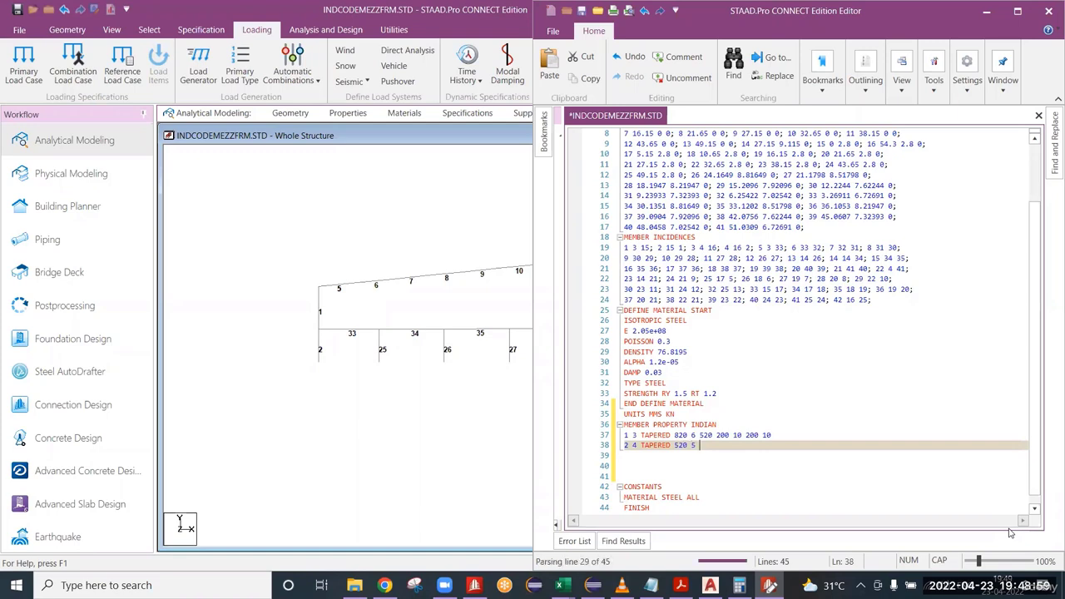
pyautogui.write('320 200 ')
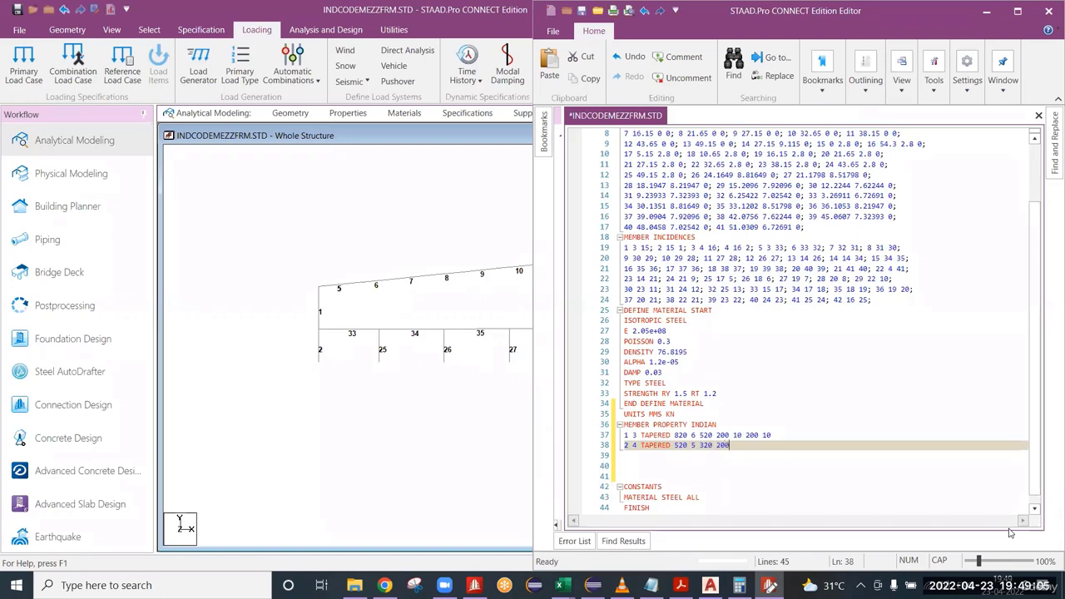
pyautogui.write('10 200 10')
pyautogui.hotkey('ctrl', 's')
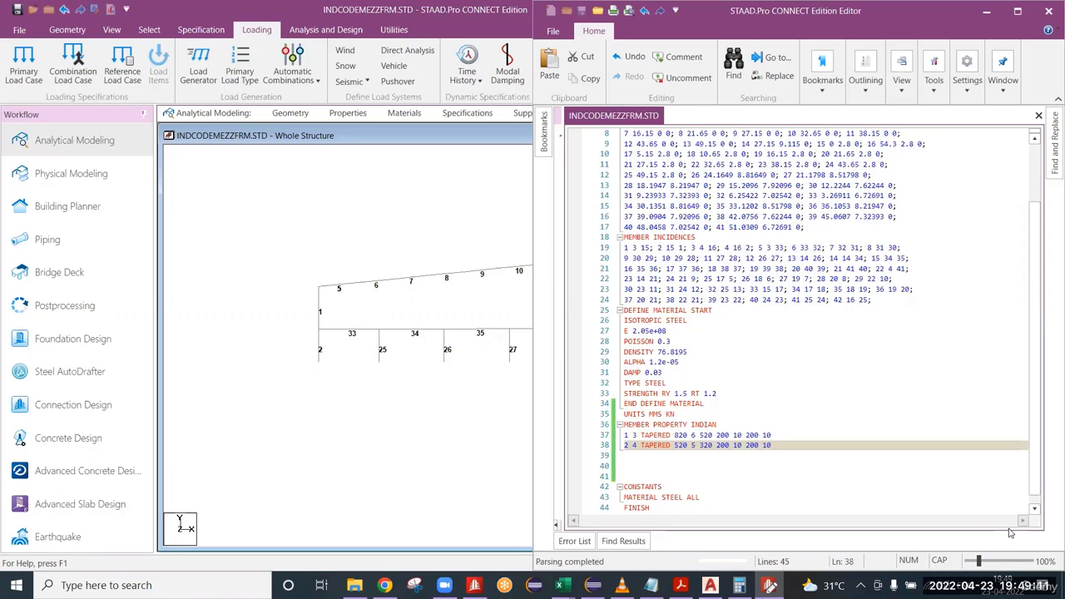
# Review the section values in the TAPERED line for members 1 and 3, enlarging the editor text to 175%.
pyautogui.click(688, 434)
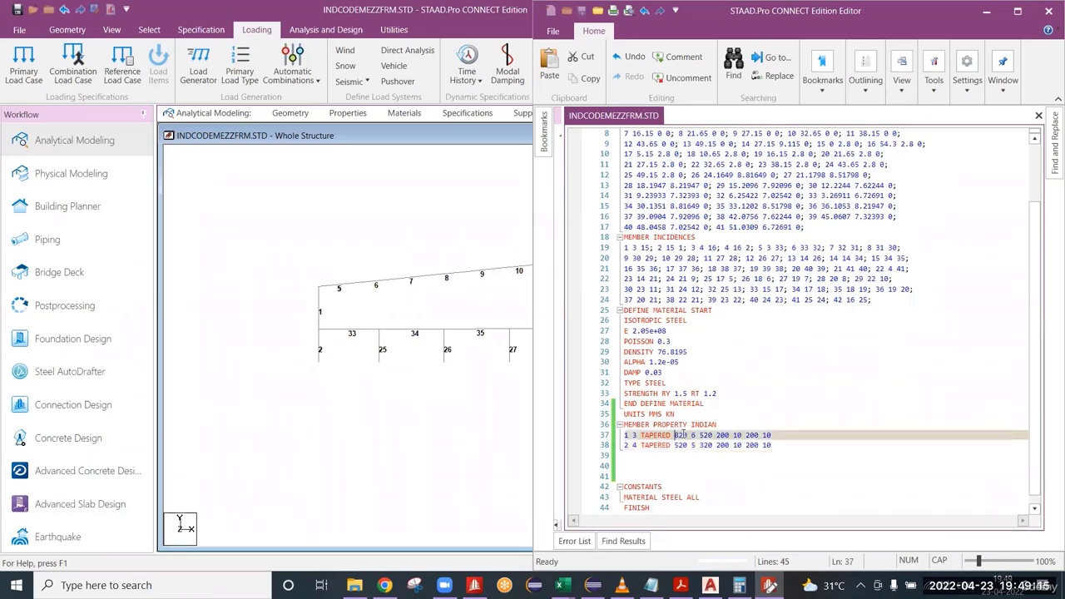
pyautogui.moveTo(684, 435); pyautogui.dragTo(729, 436)
pyautogui.click(693, 435)
pyautogui.keyDown('ctrl'); pyautogui.scroll(3, 798, 416); pyautogui.keyUp('ctrl')
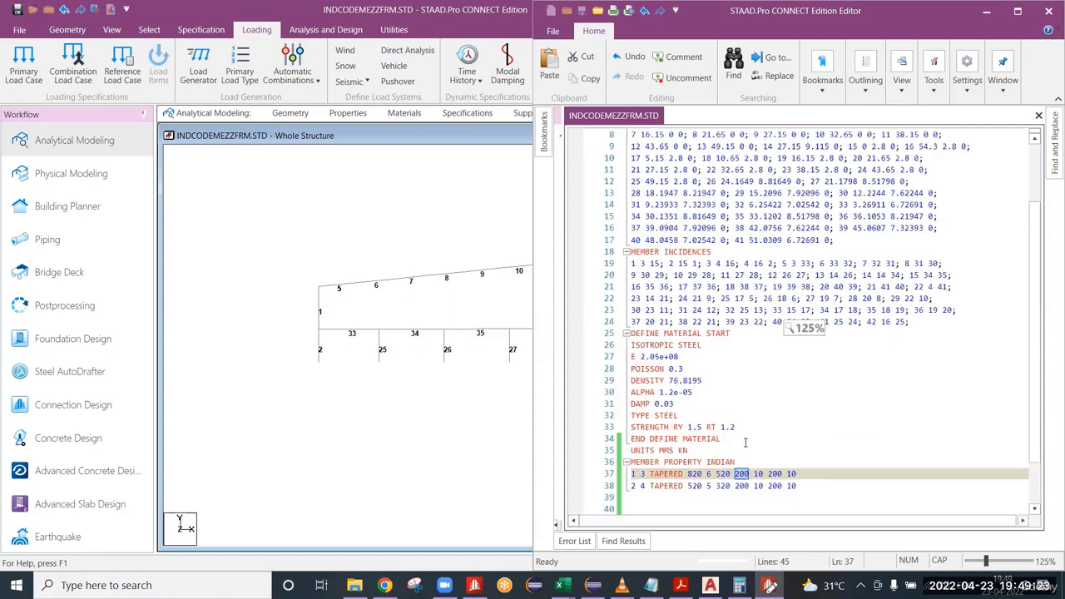
pyautogui.keyDown('ctrl'); pyautogui.scroll(3, 795, 414); pyautogui.keyUp('ctrl')
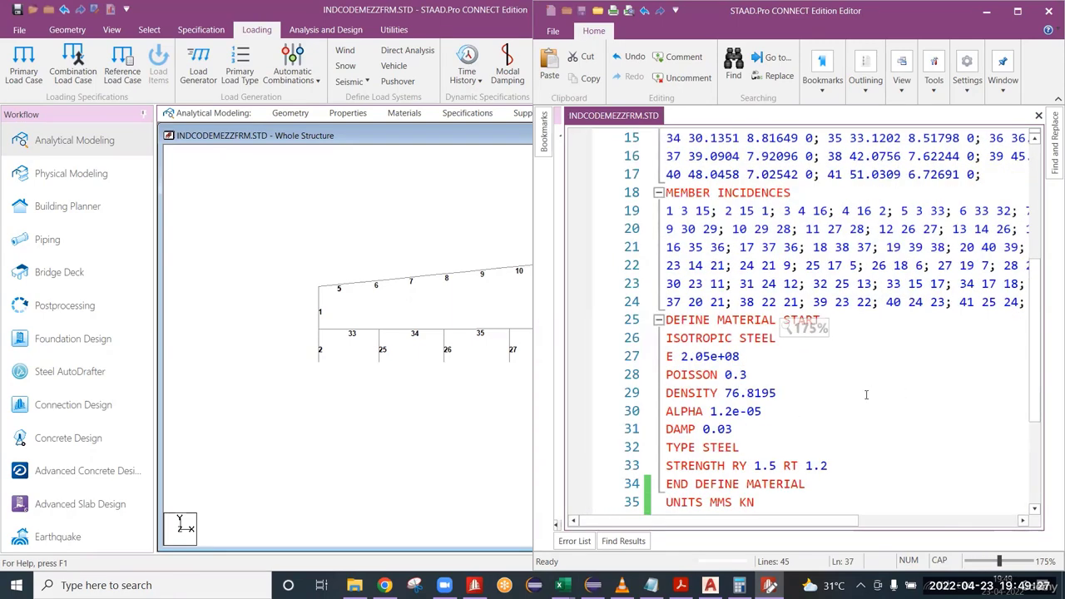
# Review the flange values in the TAPERED line for members 1 and 3, undoing the accidental text change.
pyautogui.scroll(-3, 865, 395)
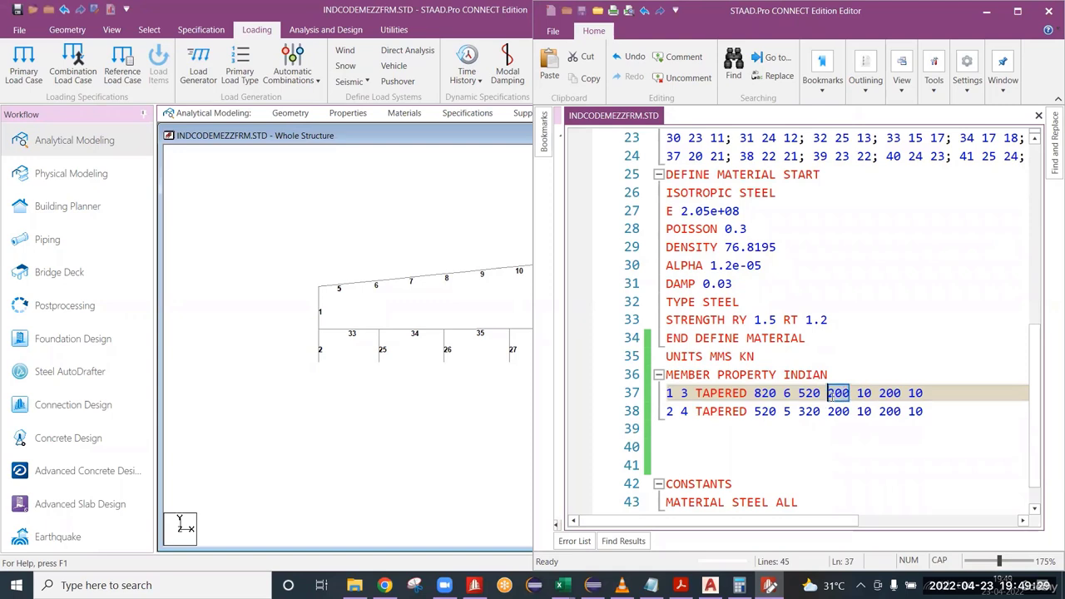
pyautogui.moveTo(857, 394); pyautogui.dragTo(886, 396)
pyautogui.moveTo(884, 397); pyautogui.dragTo(904, 399)
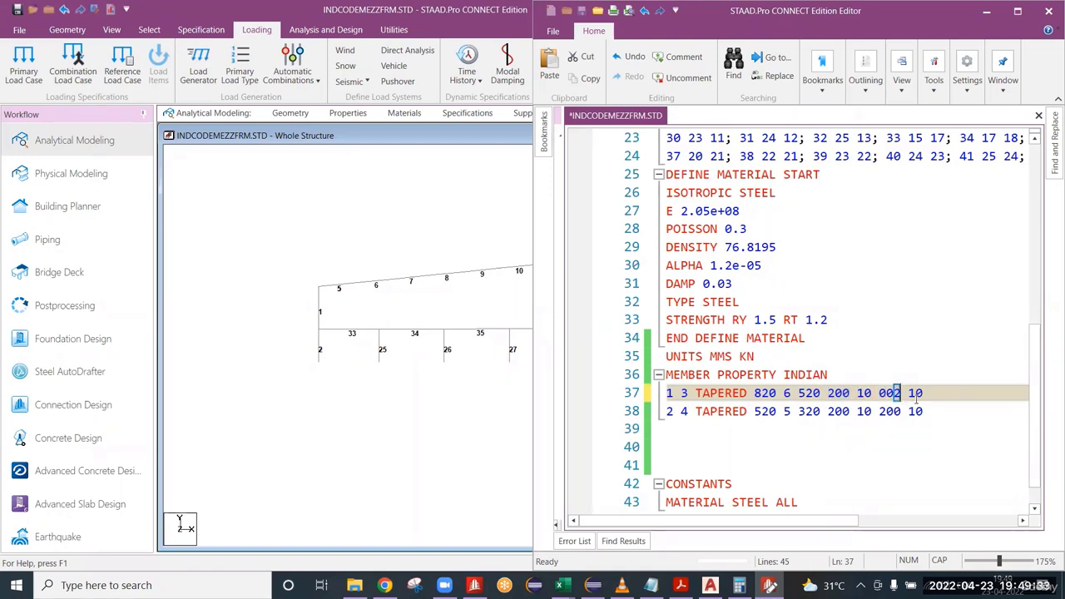
pyautogui.hotkey('ctrl', 'z')
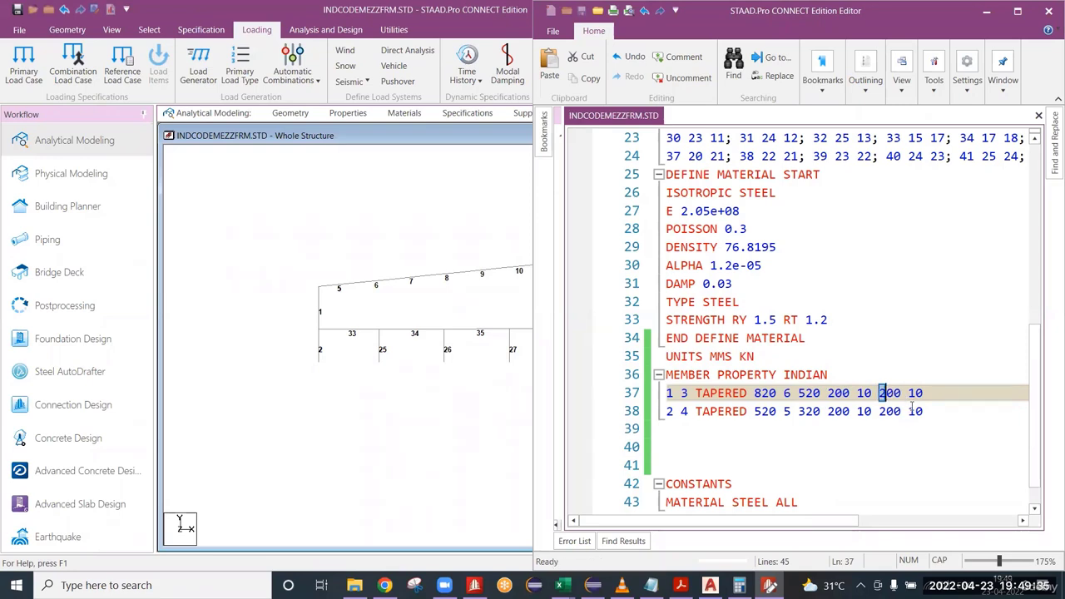
pyautogui.moveTo(924, 394); pyautogui.dragTo(910, 397)
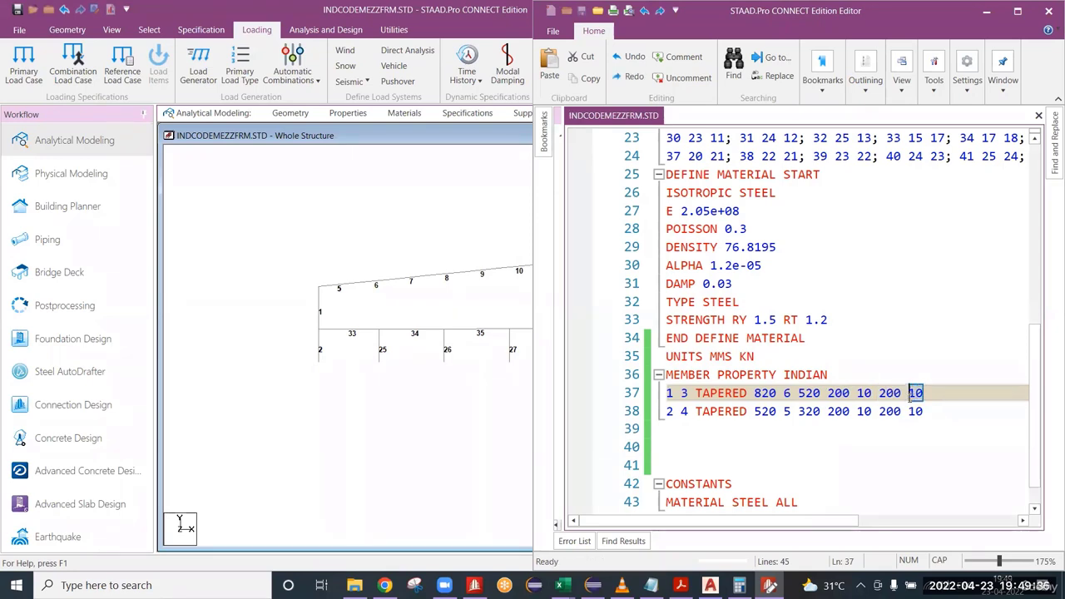
# Insert a blank line below the TAPERED entries and another directly above the entry for members 1 and 3.
pyautogui.click(922, 415)
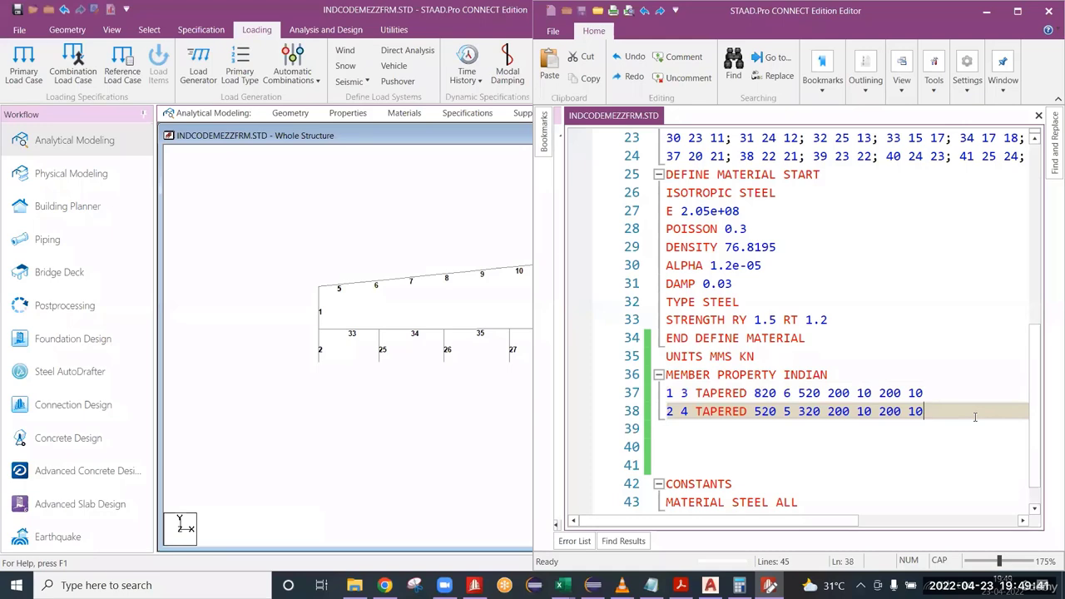
pyautogui.press('Return')
pyautogui.press('Up')
pyautogui.press('Up')
pyautogui.press('Up')
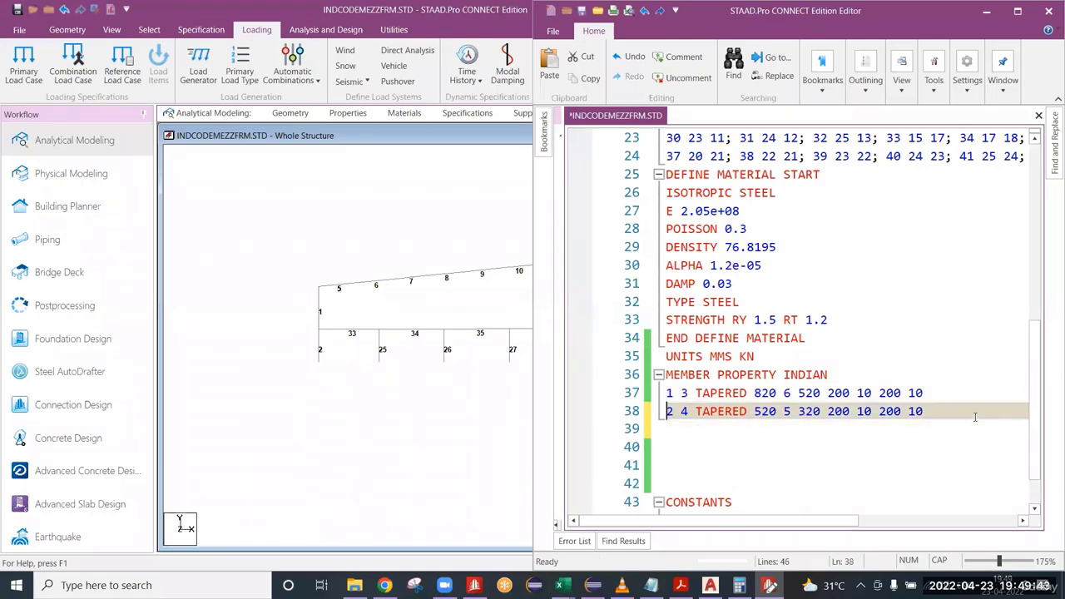
pyautogui.press('Down')
pyautogui.press('Return')
pyautogui.press('Up')
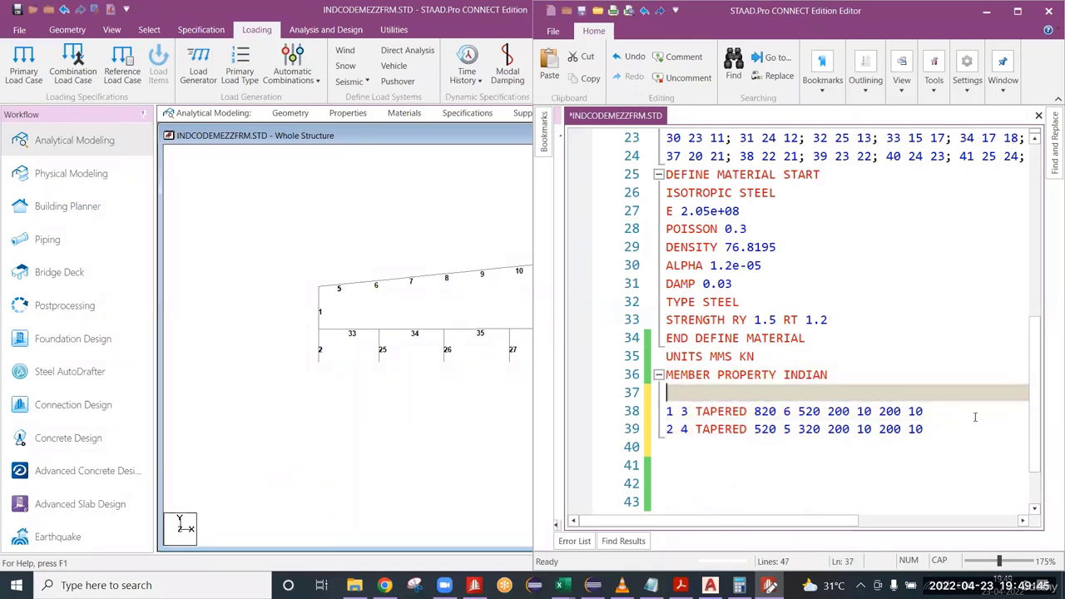
# Add the comment ***COLUMNS***** on the blank line above the TAPERED entries and save the input file.
pyautogui.write('***COL')
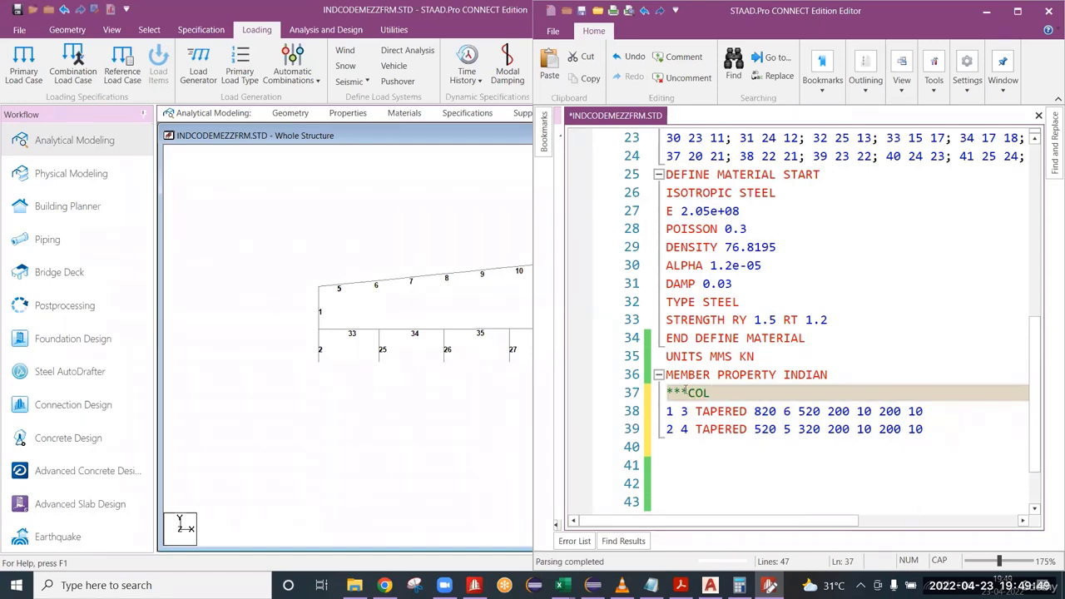
pyautogui.write('UMS')
pyautogui.press('Left')
pyautogui.write('N')
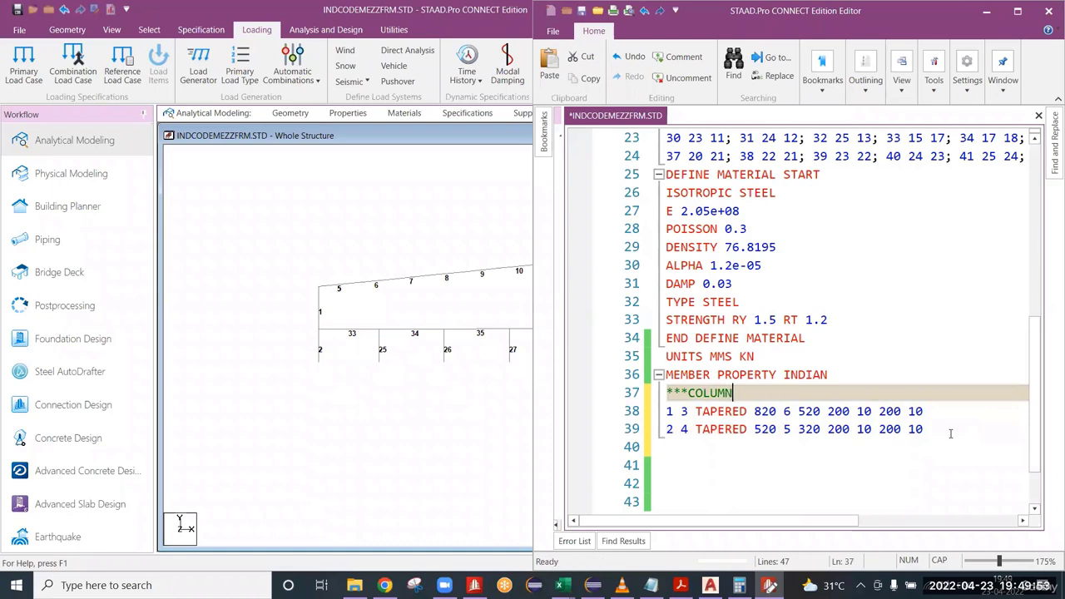
pyautogui.press('End')
pyautogui.write('*****')
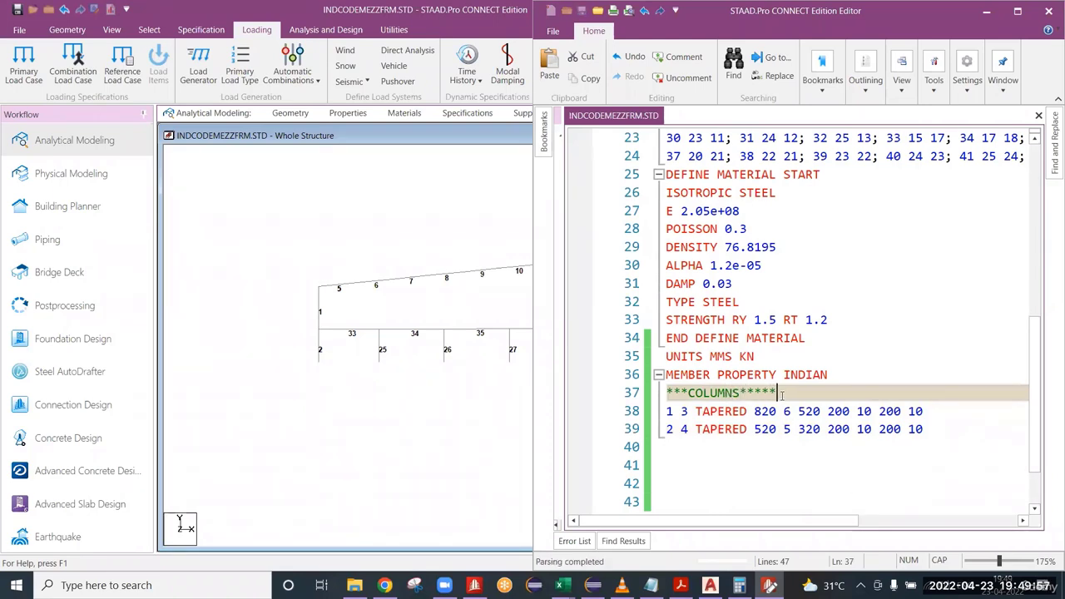
# Shorten the columns comment to ***COLUMNS**** and save the input file.
pyautogui.moveTo(778, 393); pyautogui.dragTo(668, 397)
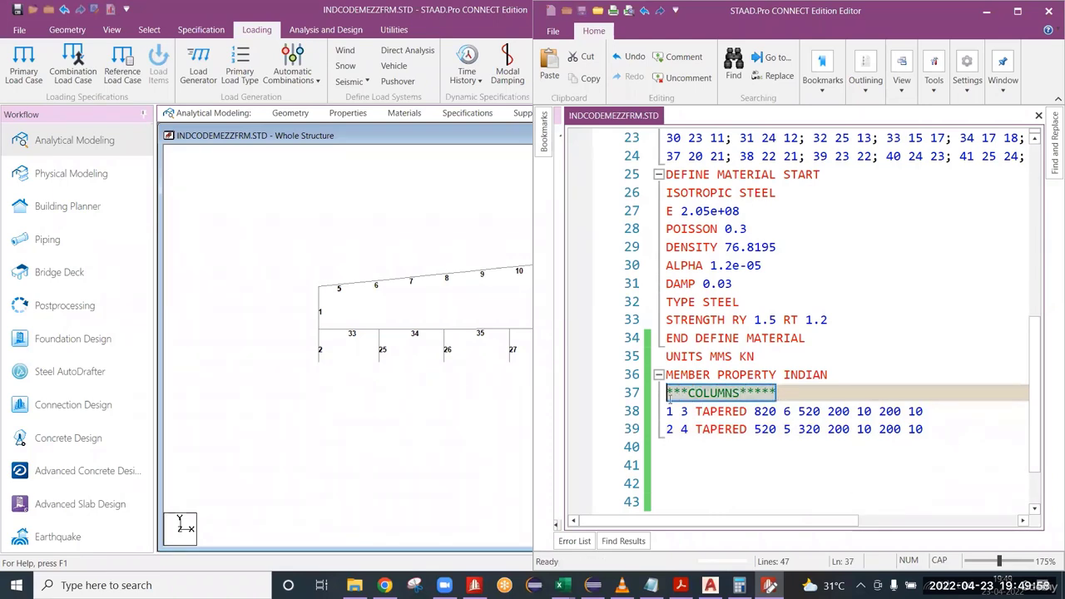
pyautogui.click(792, 396)
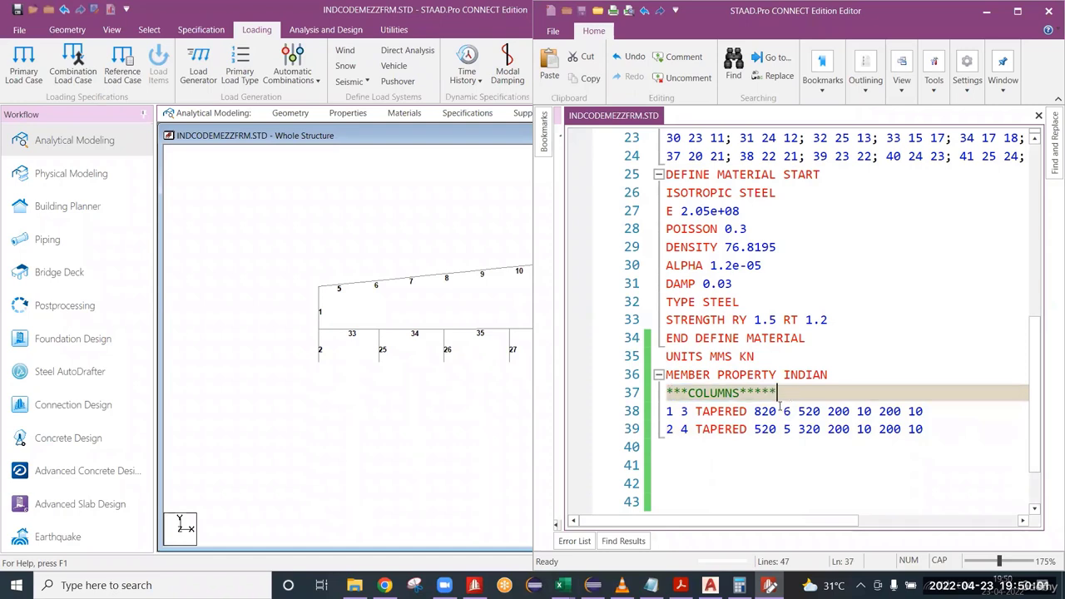
pyautogui.press('BackSpace')
pyautogui.hotkey('ctrl', 's')
pyautogui.moveTo(771, 397); pyautogui.dragTo(668, 397)
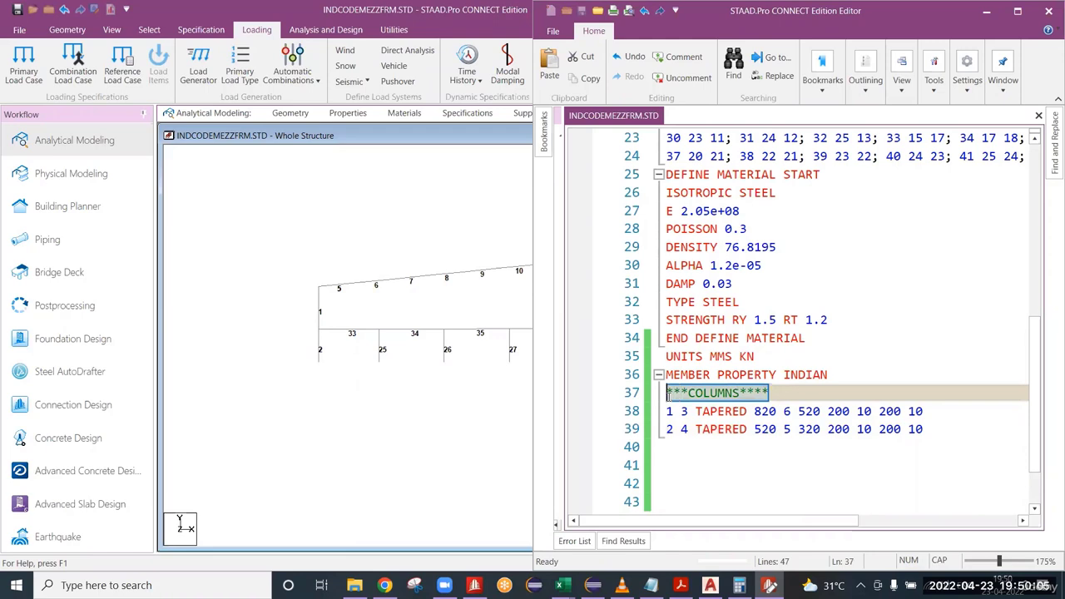
pyautogui.click(777, 391)
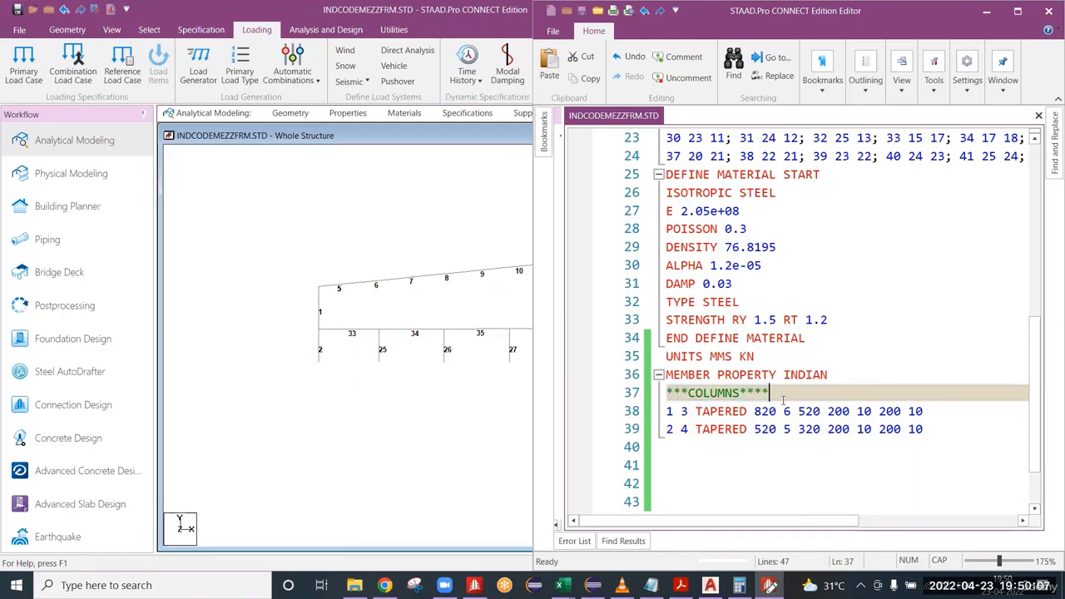
# Add a new line below the entry for members 2 and 4 and reword the columns comment as *** MAIN COLUMNS****.
pyautogui.click(933, 430)
pyautogui.press('Return')
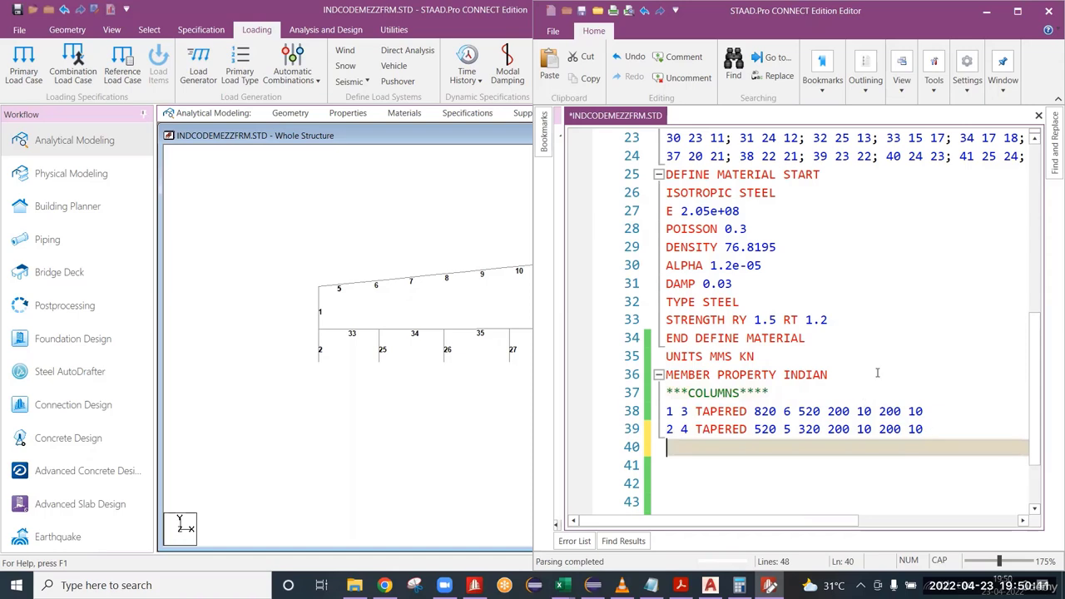
pyautogui.click(688, 393)
pyautogui.write('MA')
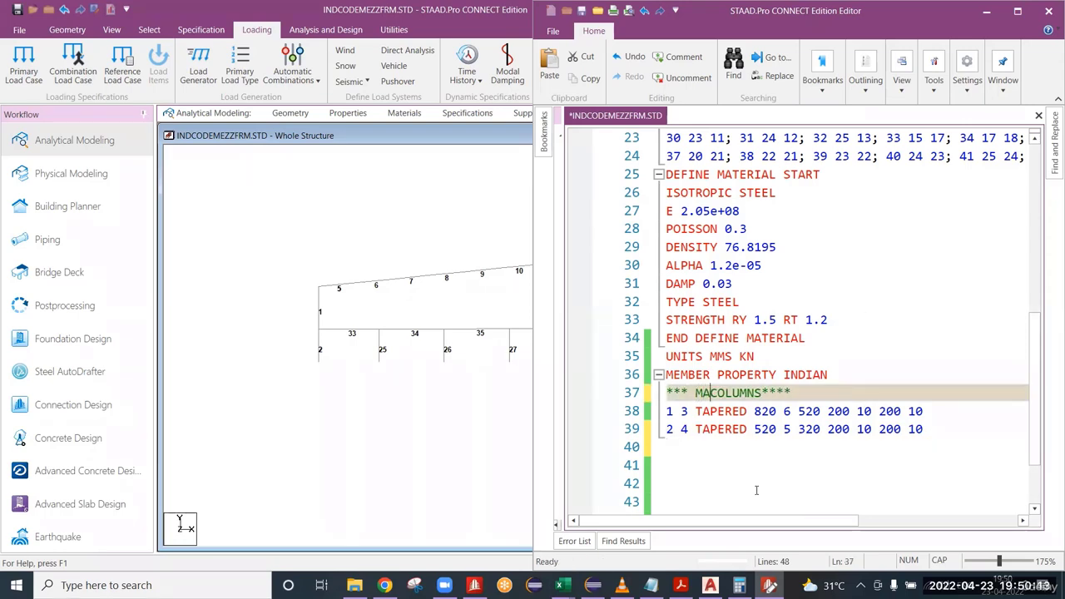
pyautogui.write('IN')
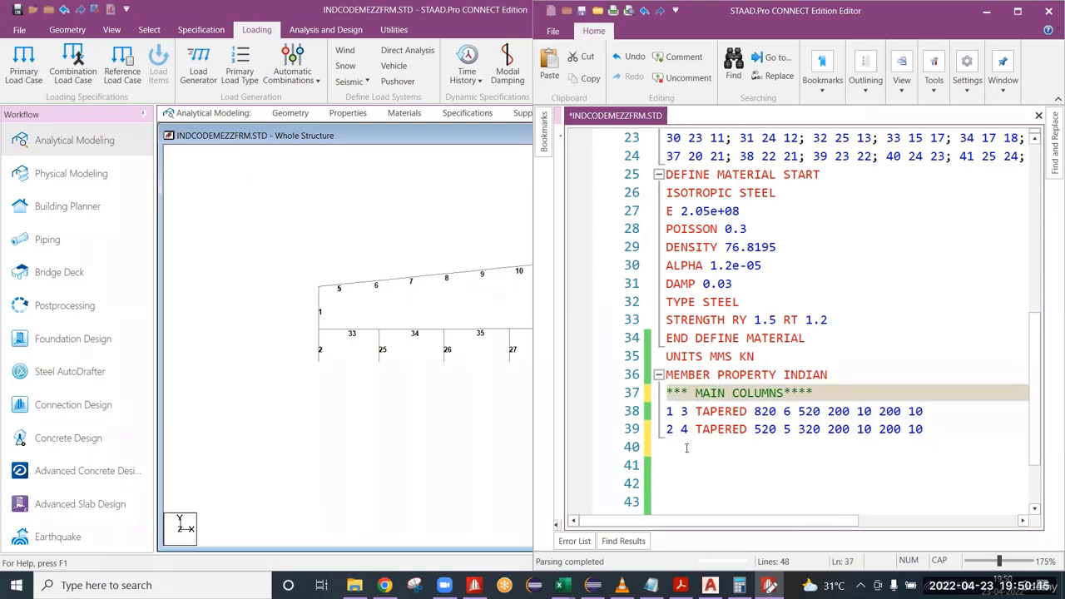
# Add the comment **RAFTERS below the column entries, followed by a new line.
pyautogui.click(678, 448)
pyautogui.write('**RAF')
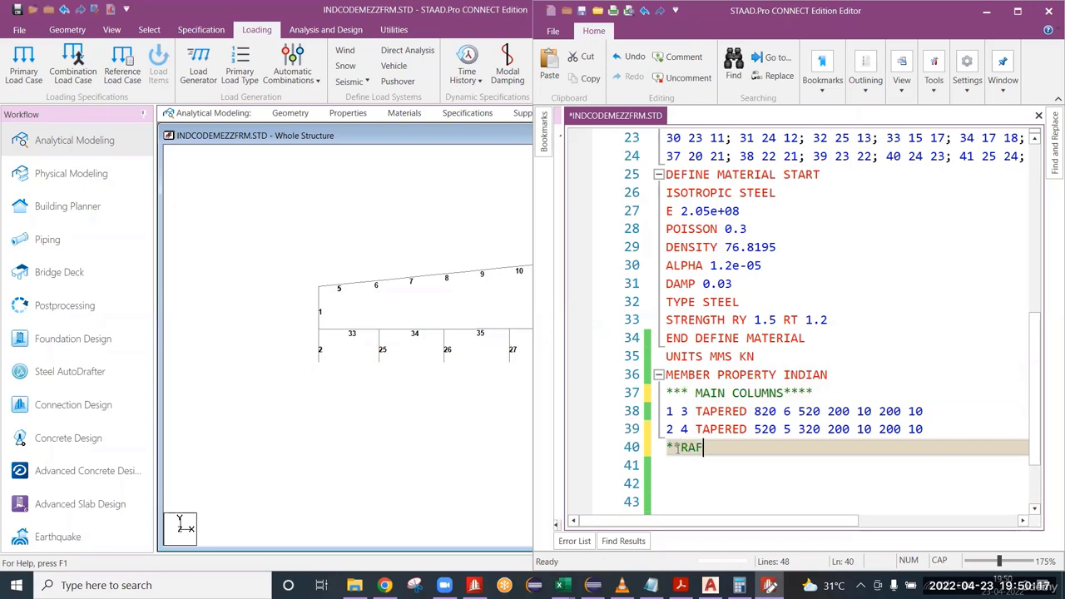
pyautogui.write('TERS')
pyautogui.press('Return')
# Start the first rafter property line with members 5 and 22 as TAPERED.
pyautogui.moveTo(361, 403); pyautogui.dragTo(225, 409, button='middle')
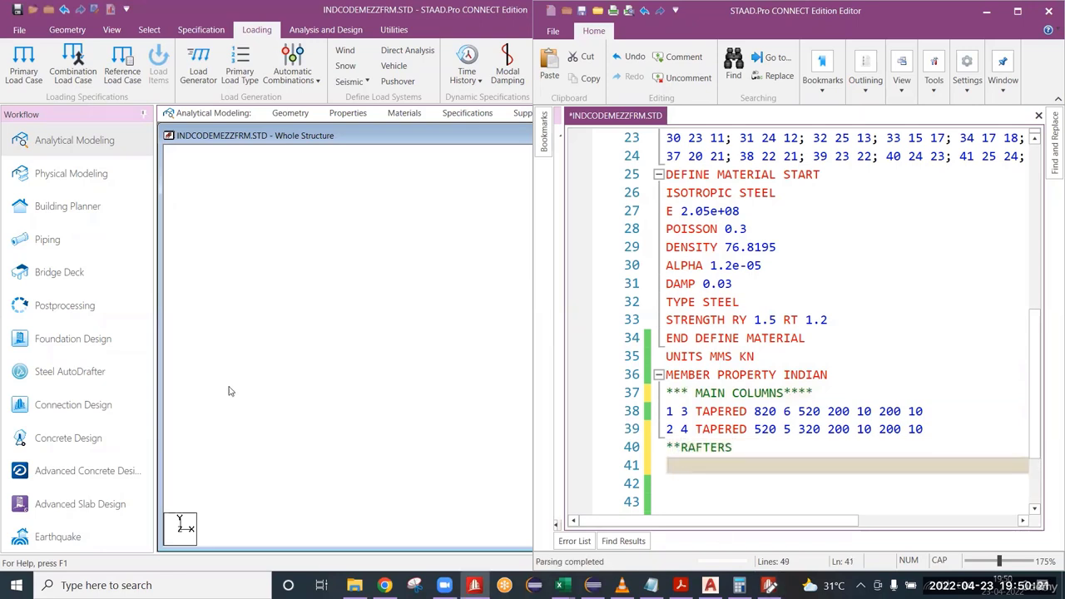
pyautogui.scroll(-3, 381, 372)
pyautogui.moveTo(369, 380); pyautogui.dragTo(355, 385, button='middle')
pyautogui.scroll(-4, 355, 385)
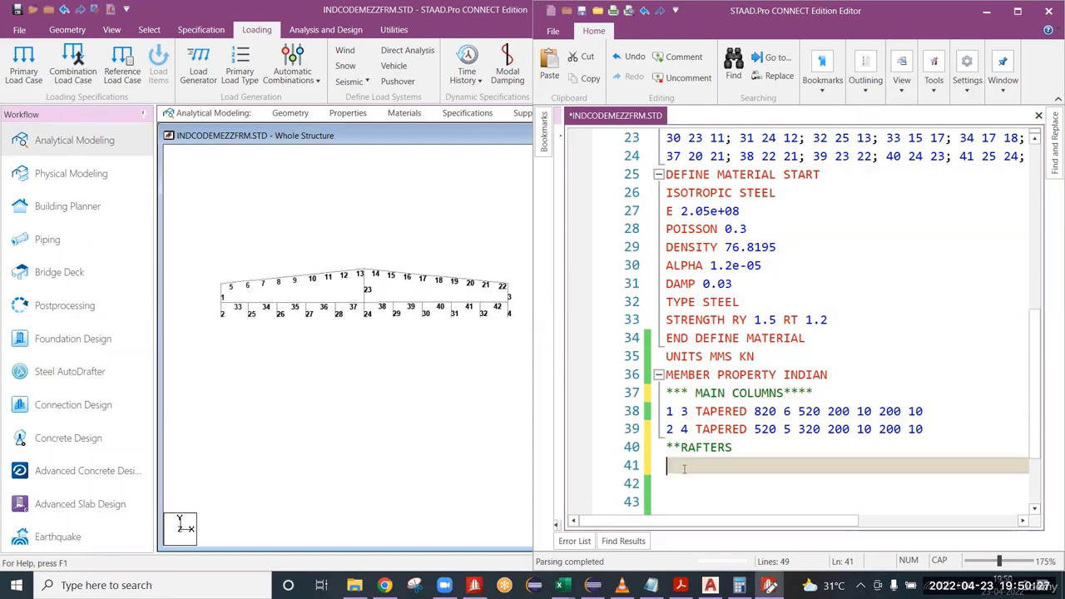
pyautogui.write('5 3232')
pyautogui.press('BackSpace')
pyautogui.press('BackSpace')
pyautogui.press('BackSpace')
pyautogui.press('BackSpace')
pyautogui.press('BackSpace')
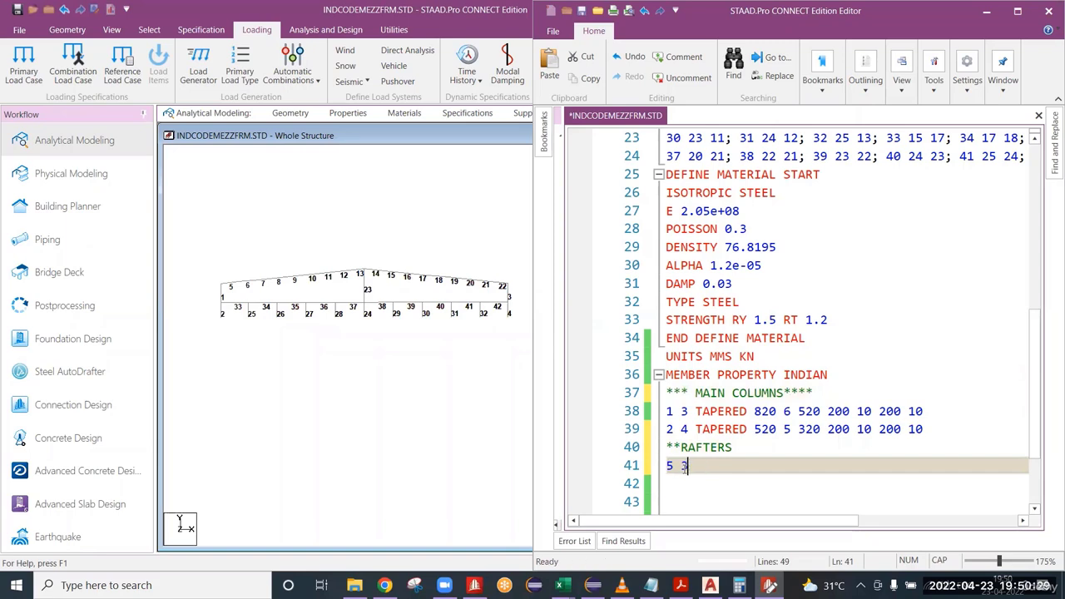
pyautogui.write('22 TAPERED')
pyautogui.press('Escape')
pyautogui.write('8')
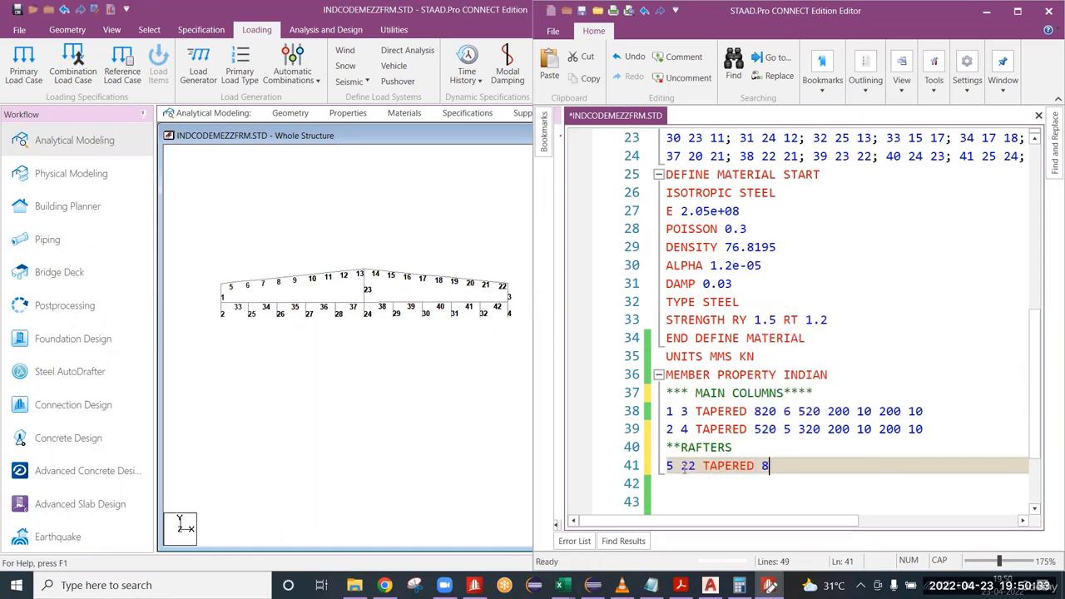
pyautogui.write('20 6 720 200 10 200 10')
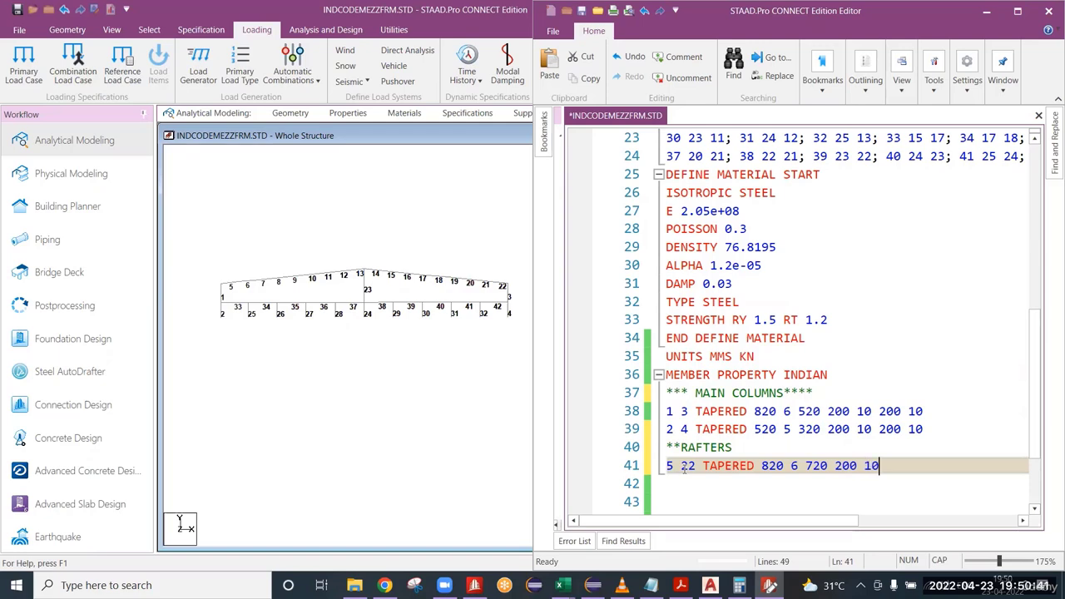
pyautogui.hotkey('ctrl', 's')
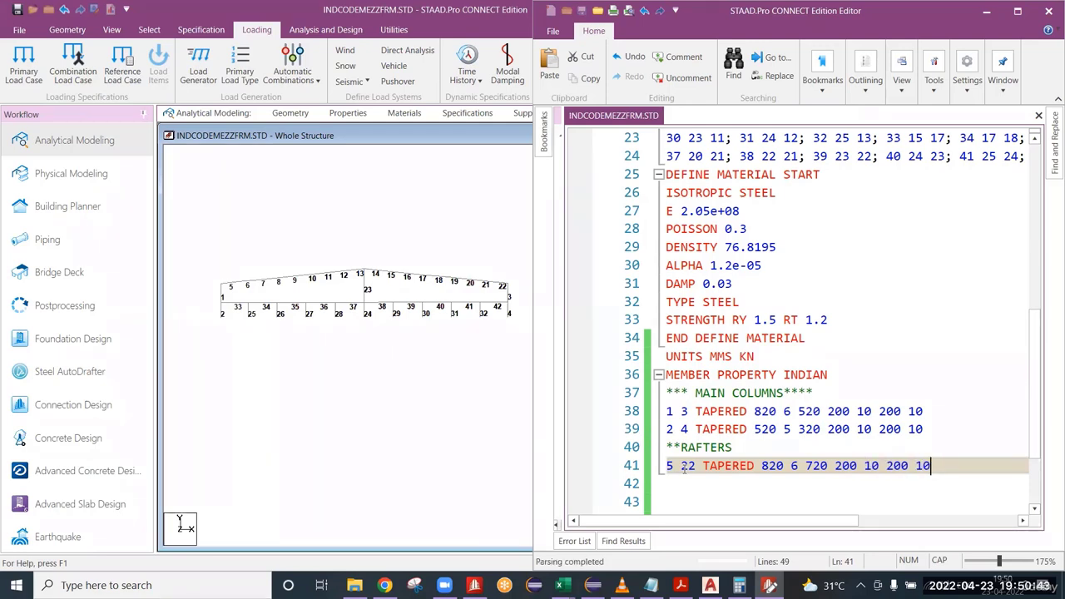
# Check the section values and end depth for members 5 and 22, and add a new line beneath that entry.
pyautogui.scroll(-1, 706, 458)
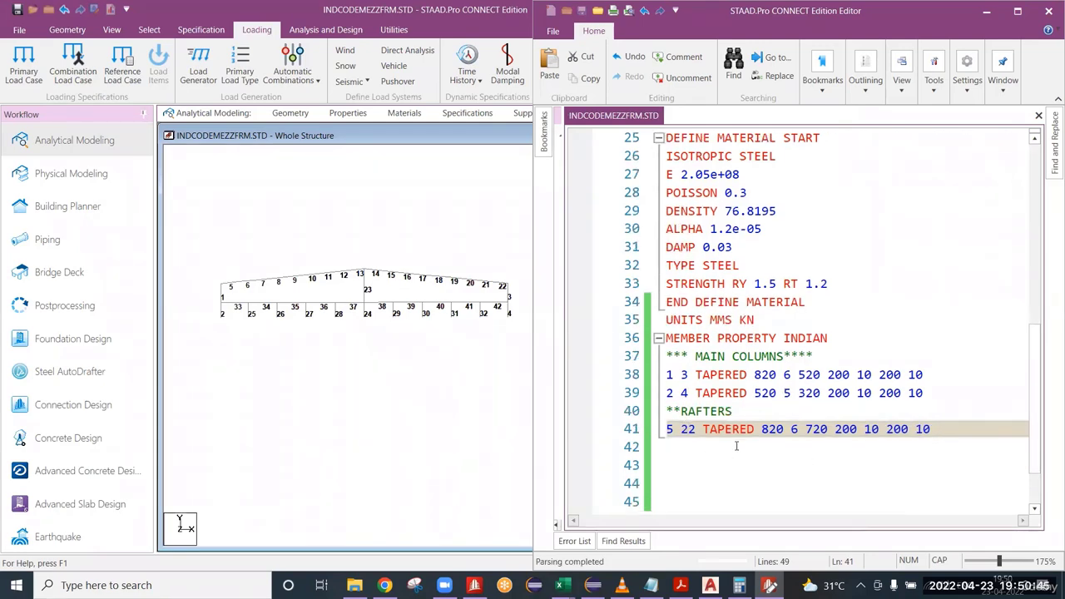
pyautogui.moveTo(704, 430); pyautogui.dragTo(909, 442)
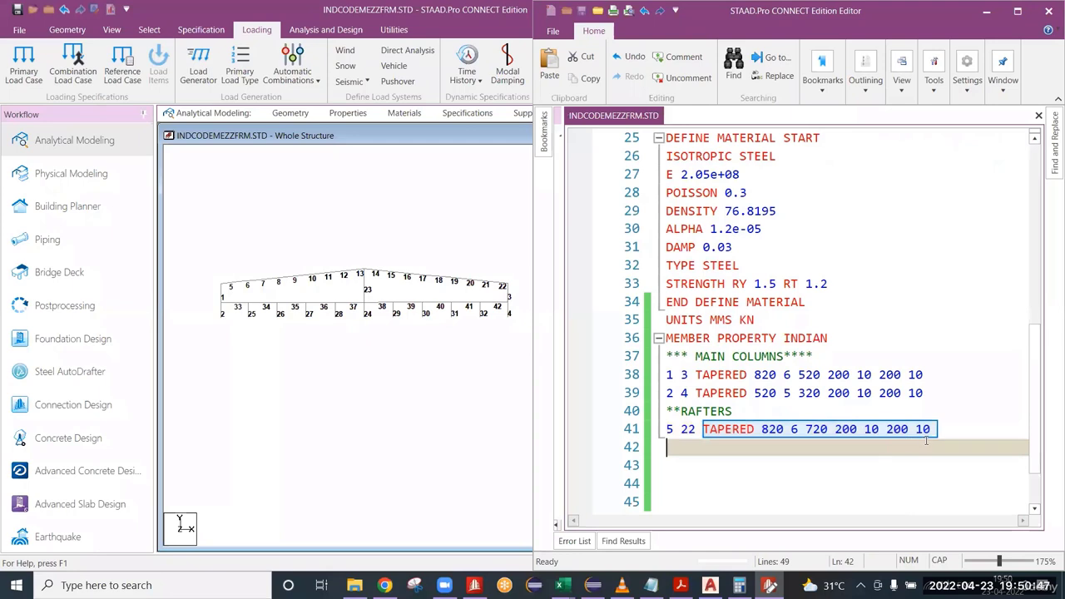
pyautogui.click(926, 438)
pyautogui.press('Return')
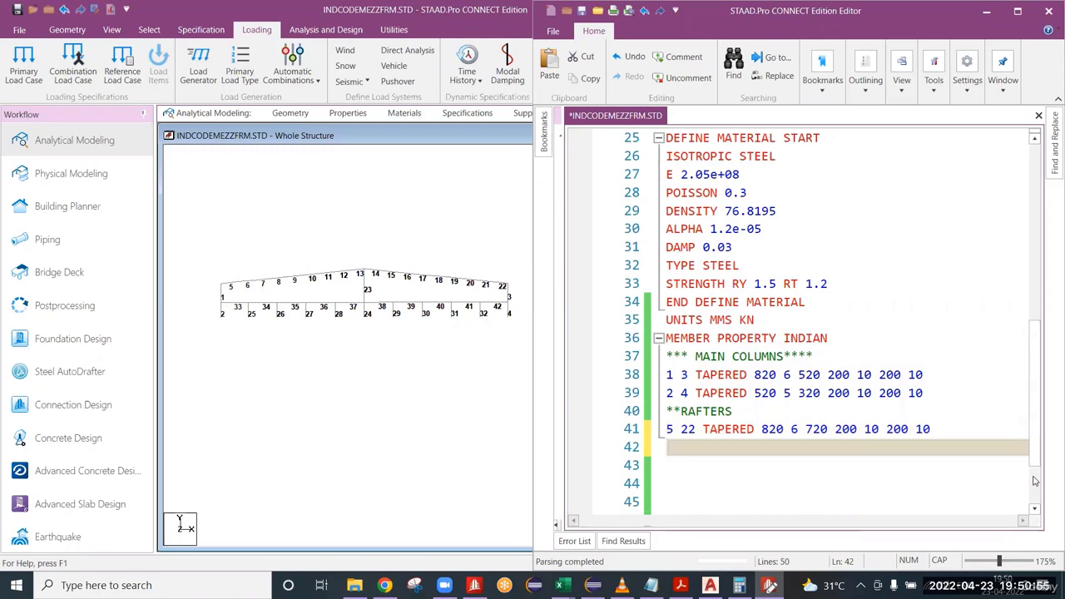
pyautogui.click(828, 428)
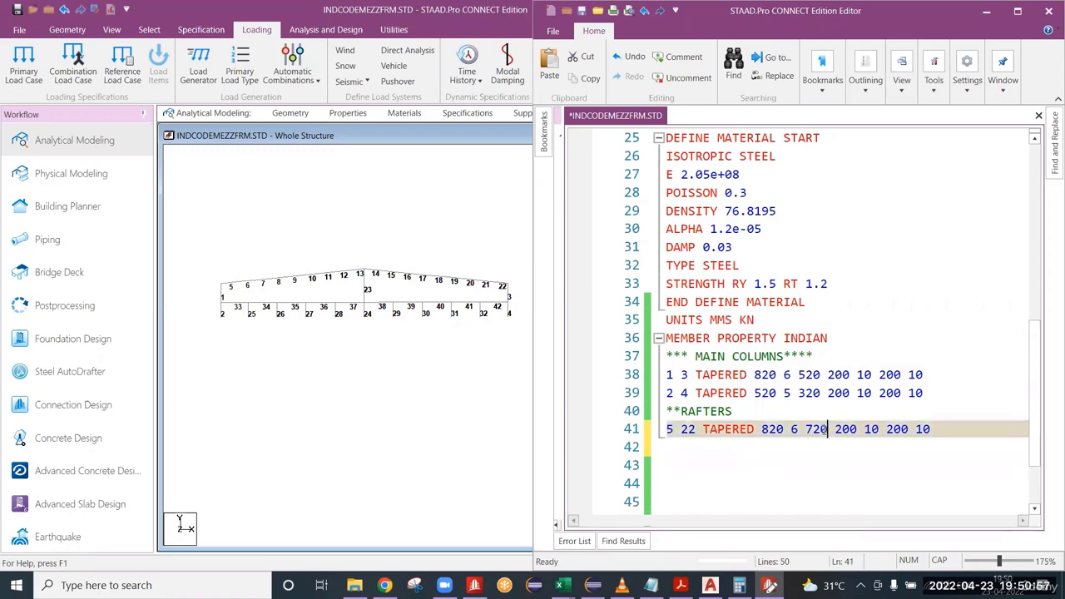
pyautogui.doubleClick(817, 428)
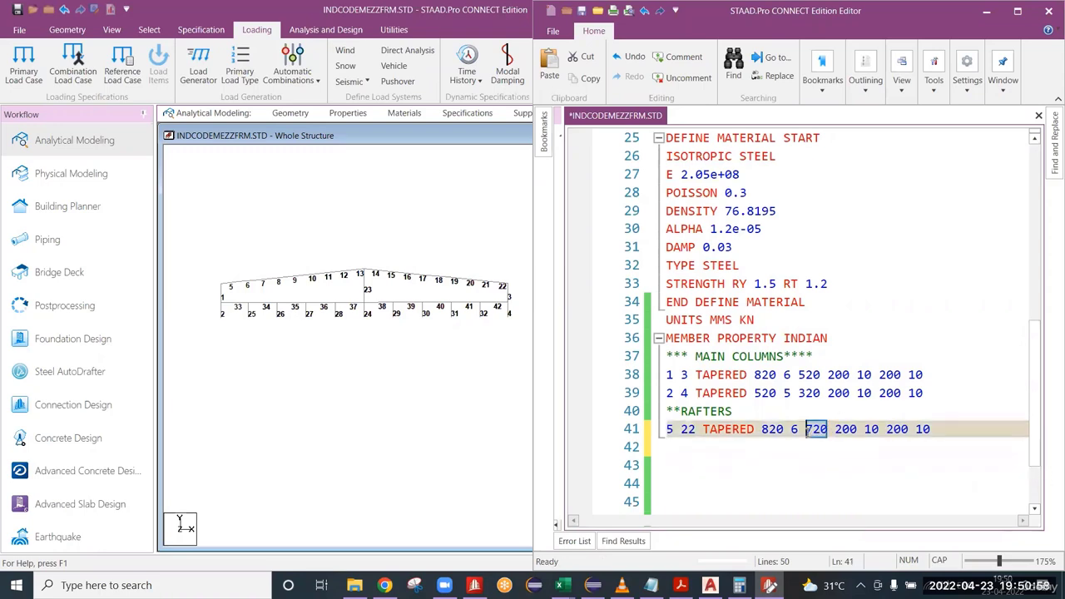
pyautogui.click(701, 447)
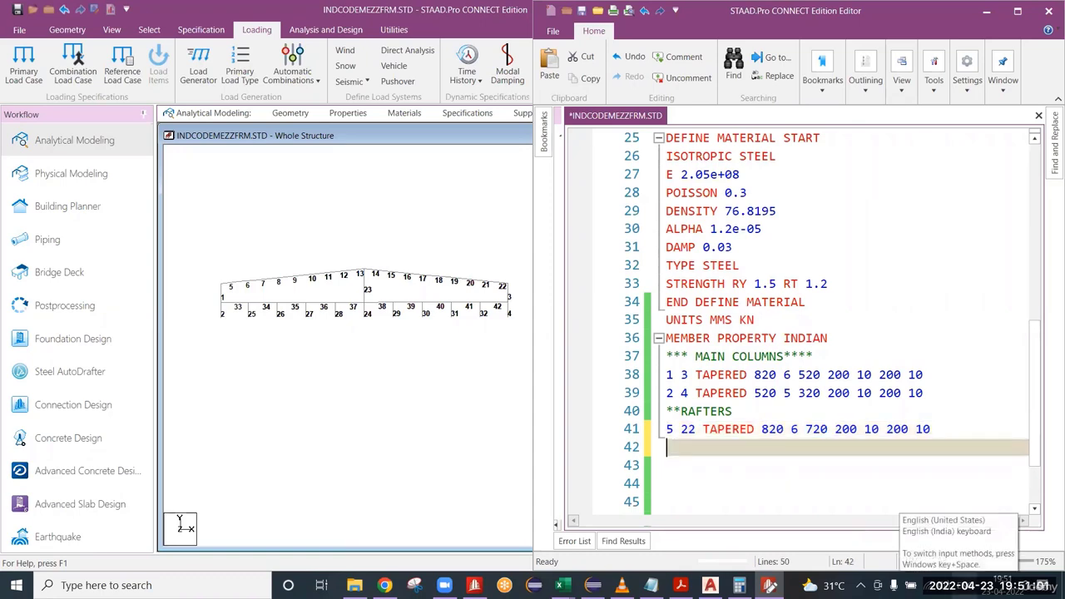
pyautogui.write('6')
pyautogui.write('21 TAPERE')
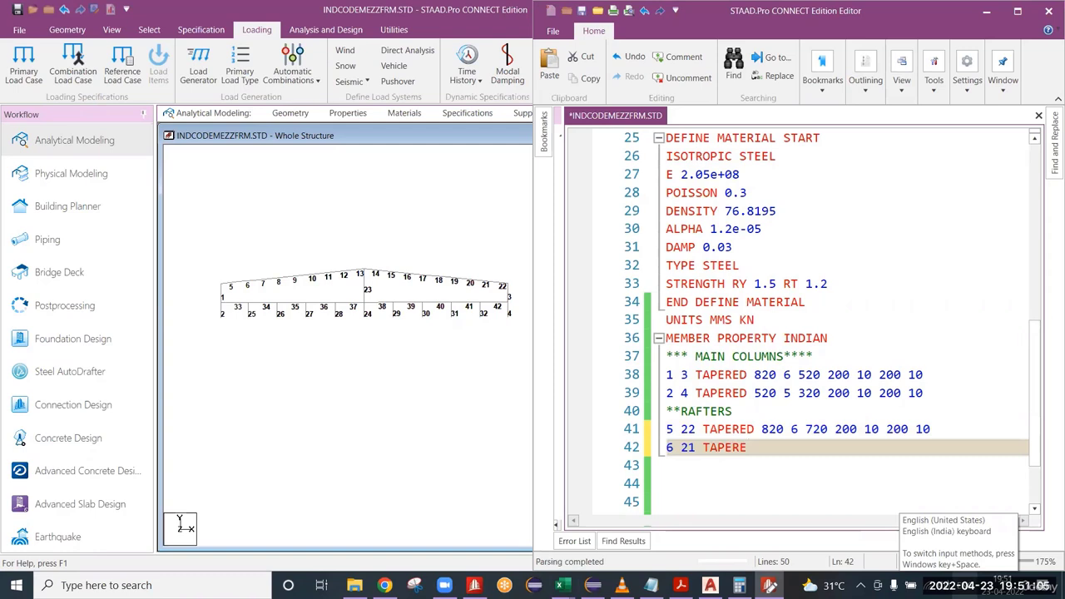
pyautogui.write('D 720 ')
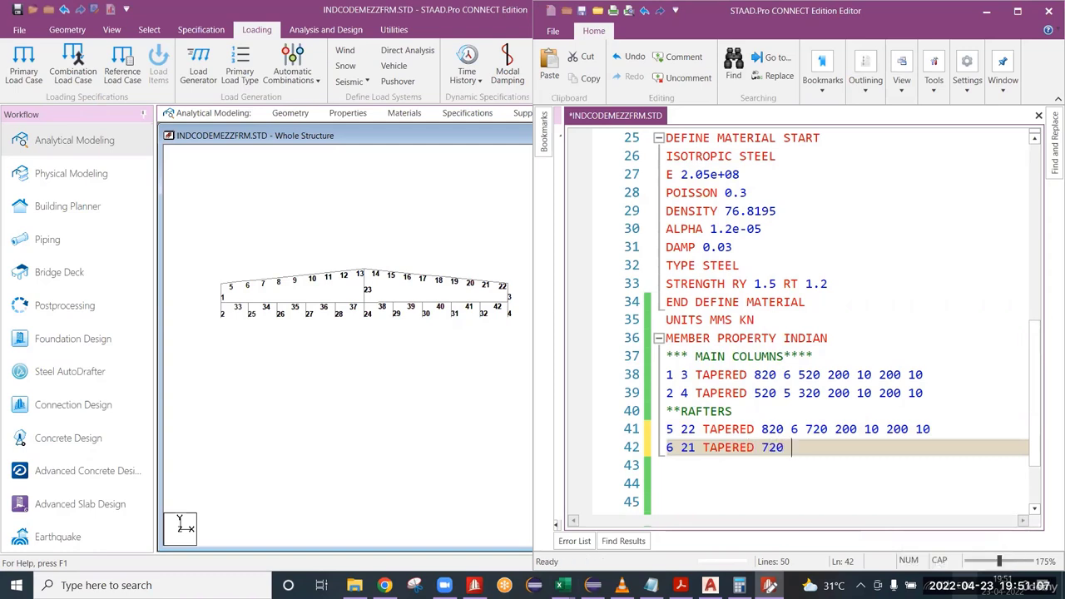
pyautogui.write('5 620 200')
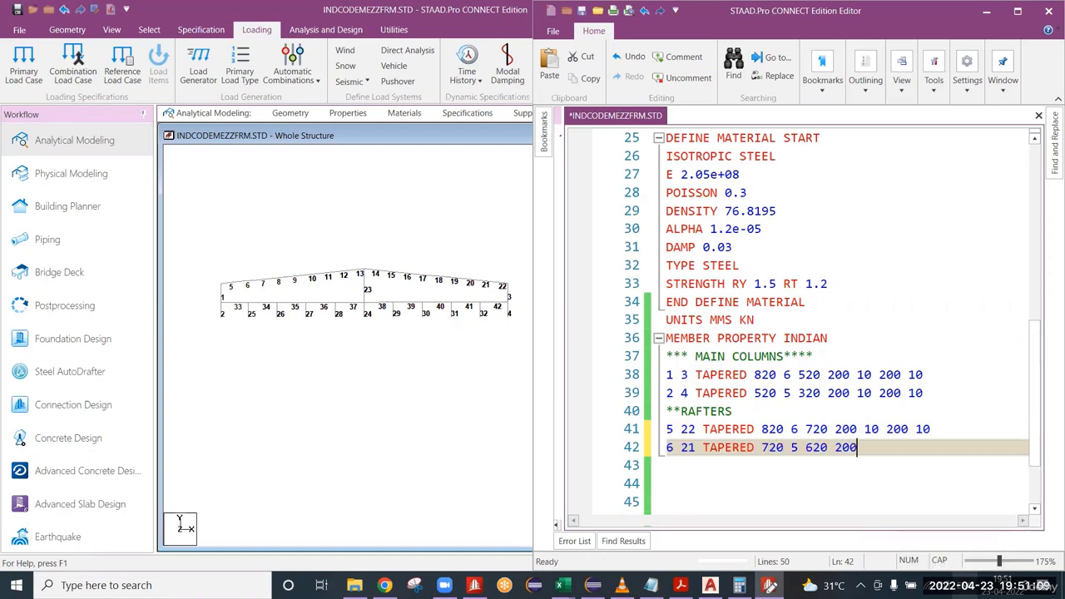
pyautogui.write(' 10 200 10')
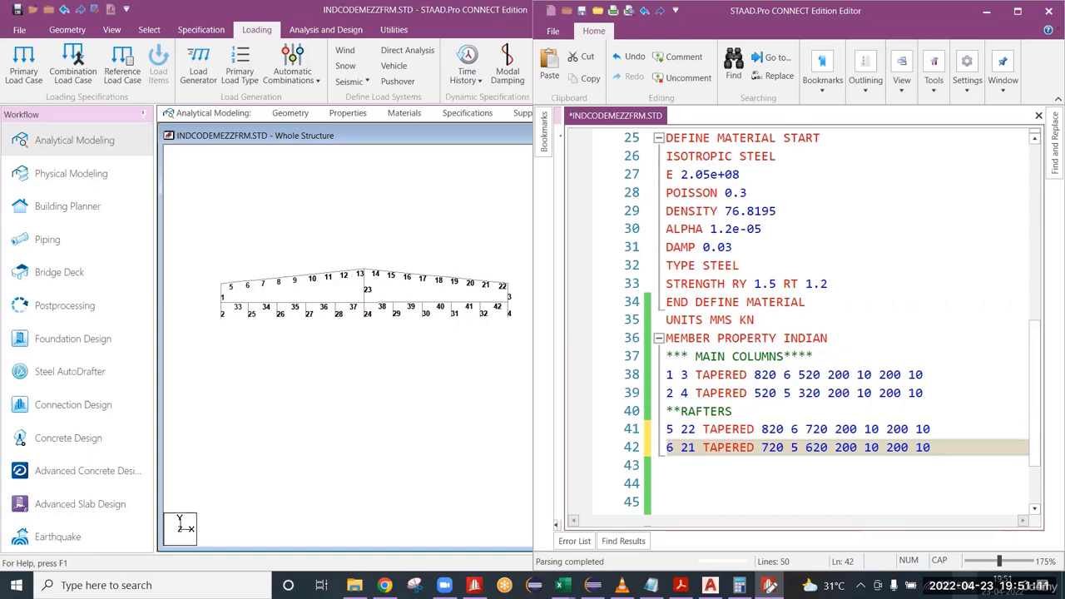
pyautogui.press('Return')
pyautogui.write('7')
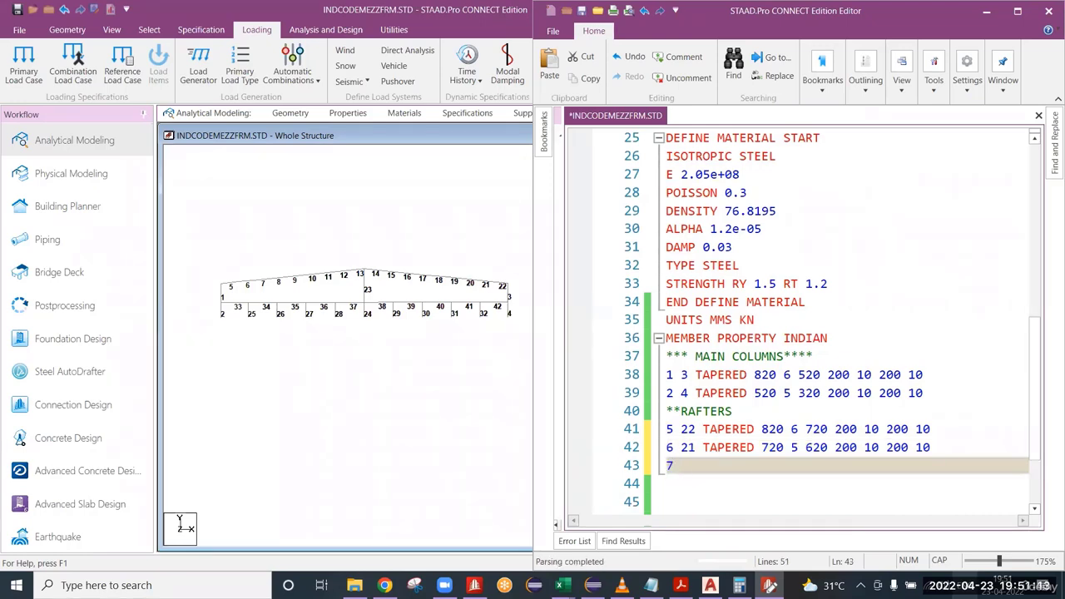
pyautogui.write(' 20 TAPERED ')
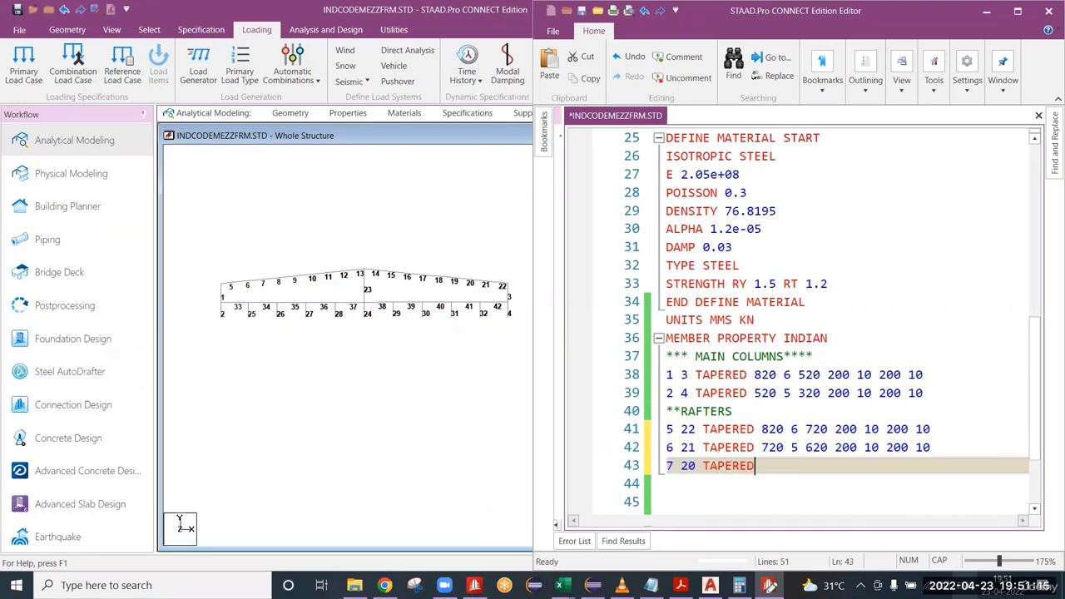
pyautogui.write('620 5 520 200 10 200 1')
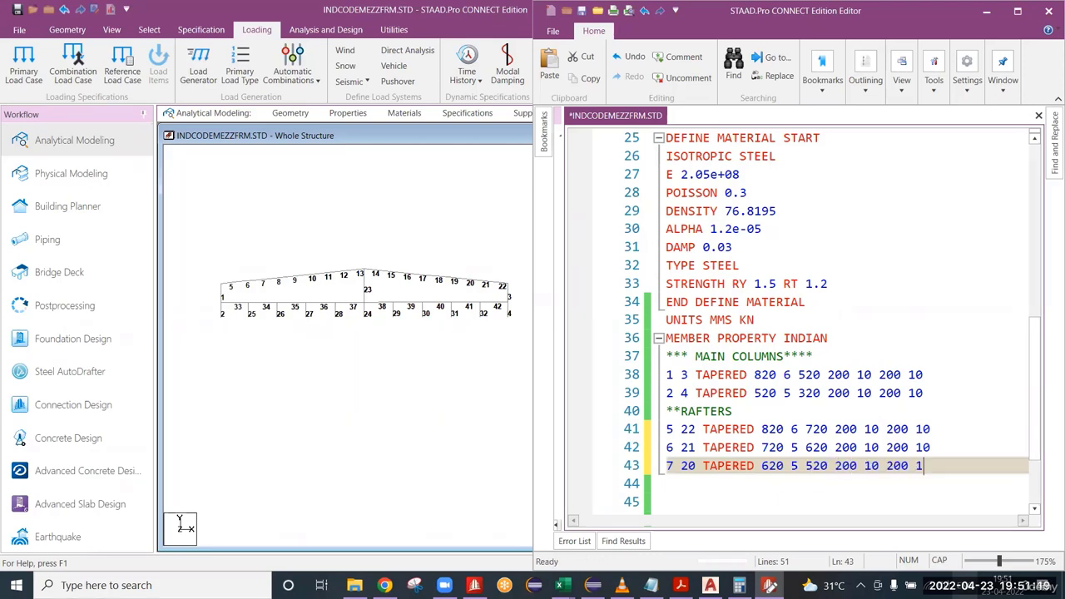
pyautogui.write('0')
# Copy the TAPERED section definition from the line for members 7 and 20, leaving out the member numbers.
pyautogui.hotkey('shift', 'Left')
pyautogui.hotkey('shift', 'Left')
pyautogui.hotkey('shift', 'Left')
pyautogui.hotkey('shift', 'Left')
pyautogui.hotkey('shift', 'Left')
pyautogui.hotkey('shift', 'Left')
pyautogui.hotkey('shift', 'Left')
pyautogui.hotkey('shift', 'Left')
pyautogui.hotkey('shift', 'Left')
pyautogui.hotkey('shift', 'Left')
pyautogui.hotkey('shift', 'Left')
pyautogui.hotkey('shift', 'Left')
pyautogui.hotkey('shift', 'Left')
pyautogui.hotkey('shift', 'Left')
pyautogui.hotkey('shift', 'Left')
pyautogui.hotkey('shift', 'Left')
pyautogui.hotkey('shift', 'Left')
pyautogui.hotkey('shift', 'Left')
pyautogui.hotkey('shift', 'Left')
pyautogui.hotkey('shift', 'Left')
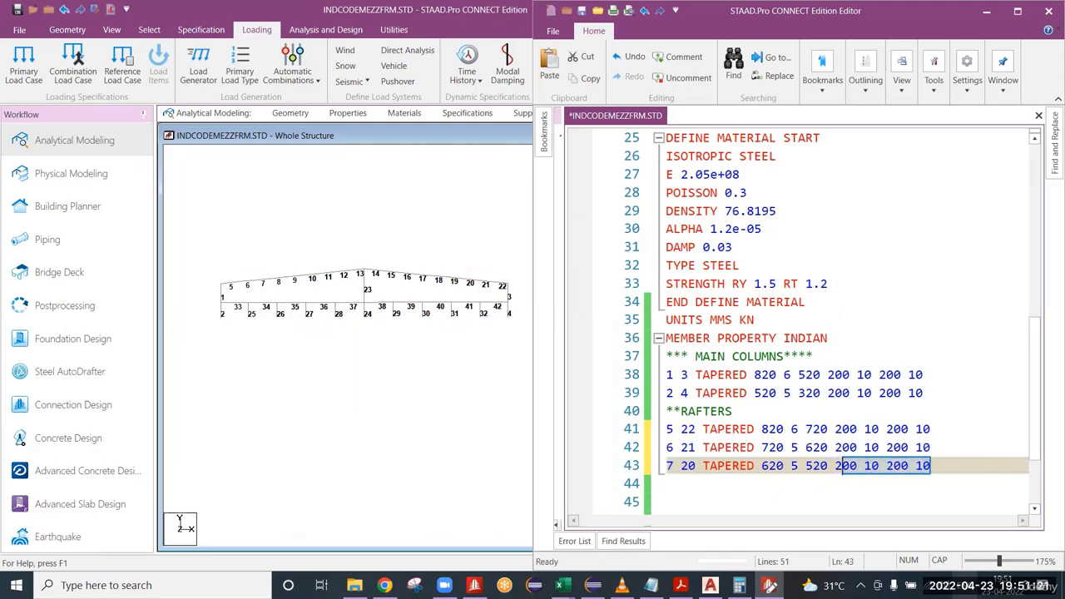
pyautogui.hotkey('shift', 'Left')
pyautogui.hotkey('ctrl', 'c')
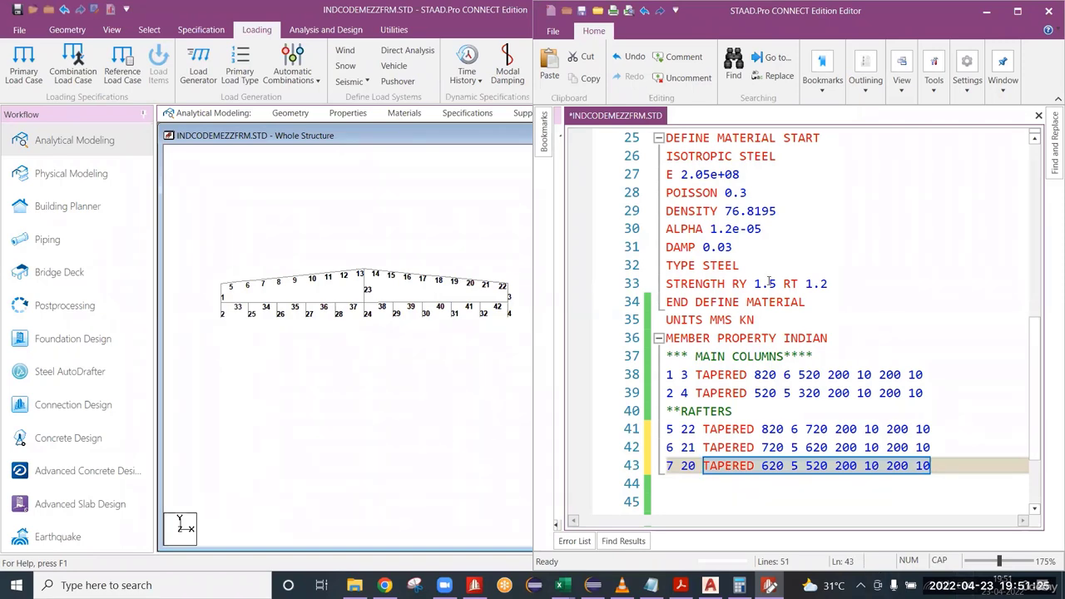
pyautogui.scroll(-1, 759, 332)
pyautogui.scroll(-1, 771, 364)
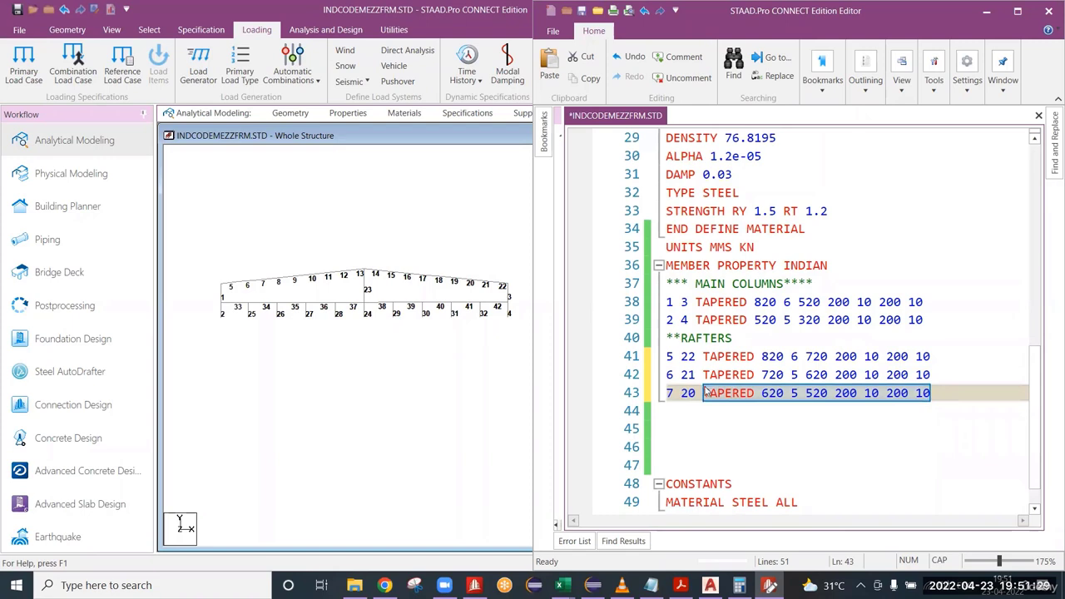
pyautogui.click(942, 395)
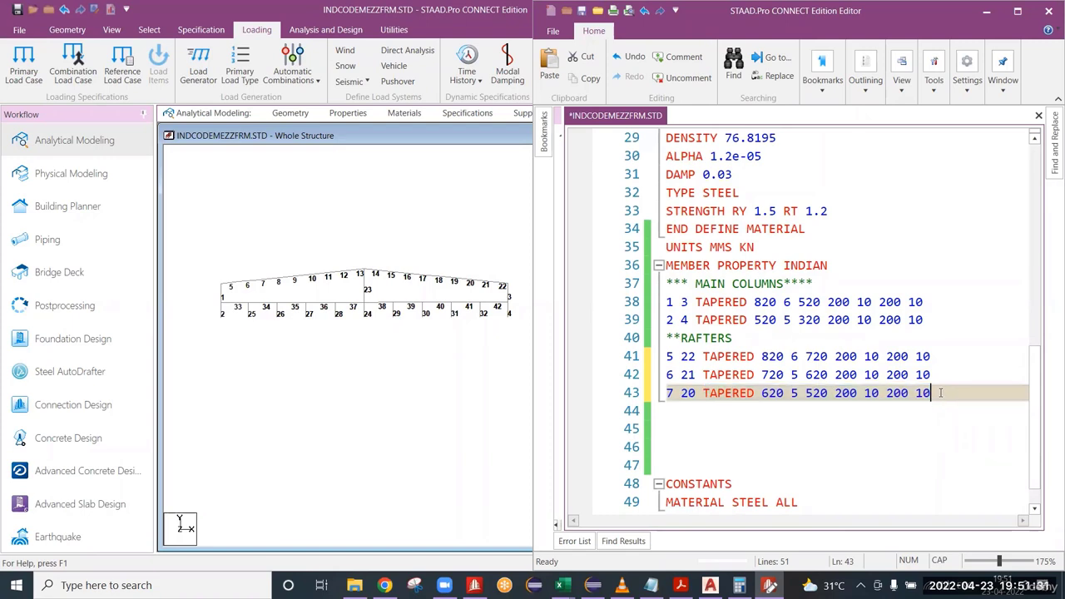
# Add a line for members 8 and 19 with the copied TAPERED definition and set its start depth to 520.
pyautogui.press('Return')
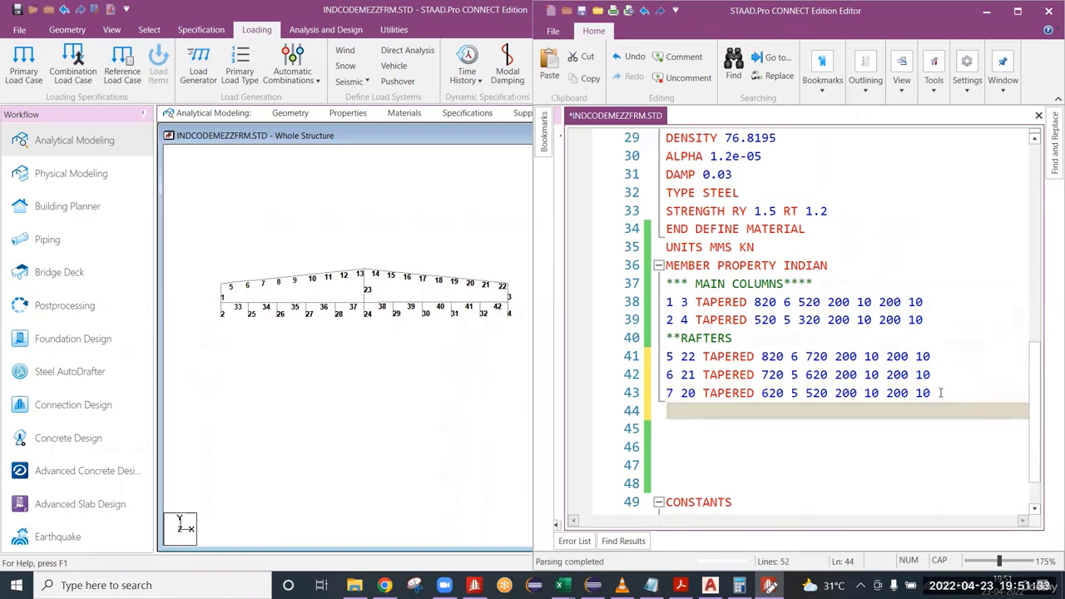
pyautogui.write('8 ')
pyautogui.write('118')
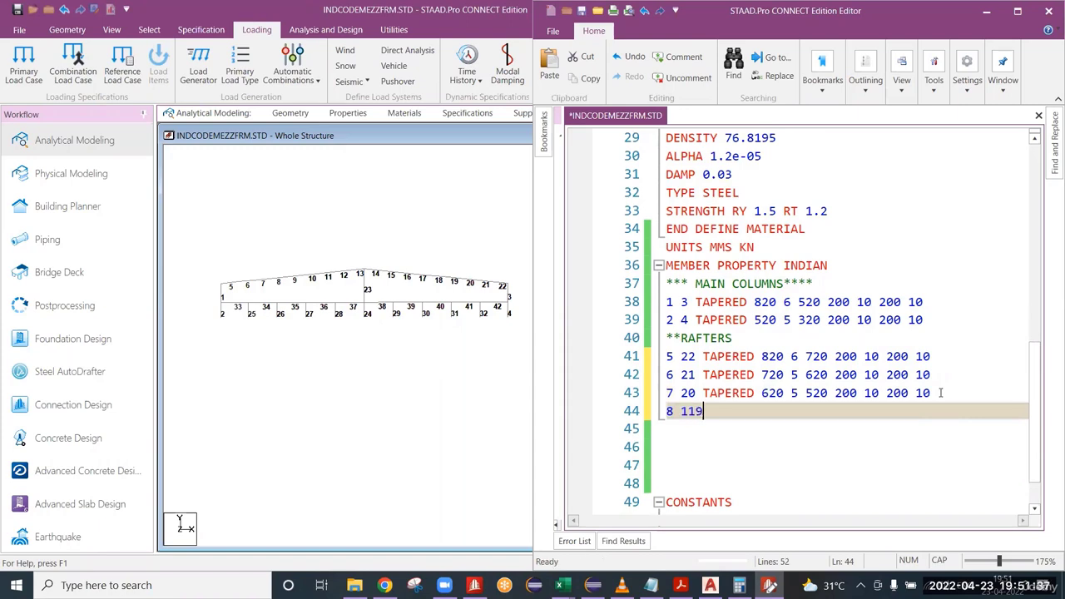
pyautogui.press('BackSpace')
pyautogui.press('BackSpace')
pyautogui.write('9')
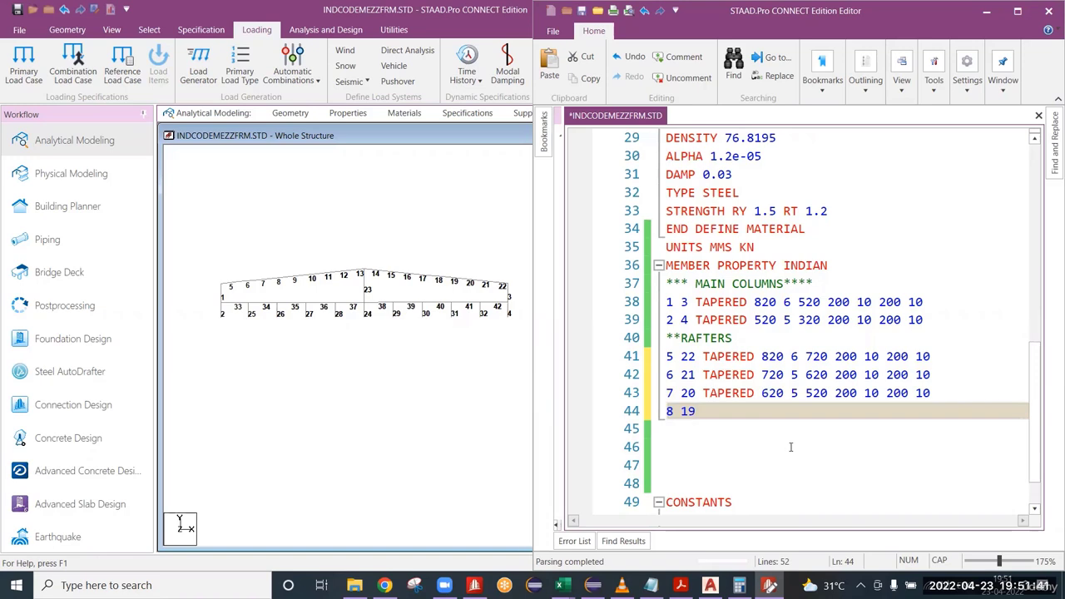
pyautogui.hotkey('ctrl', 'v')
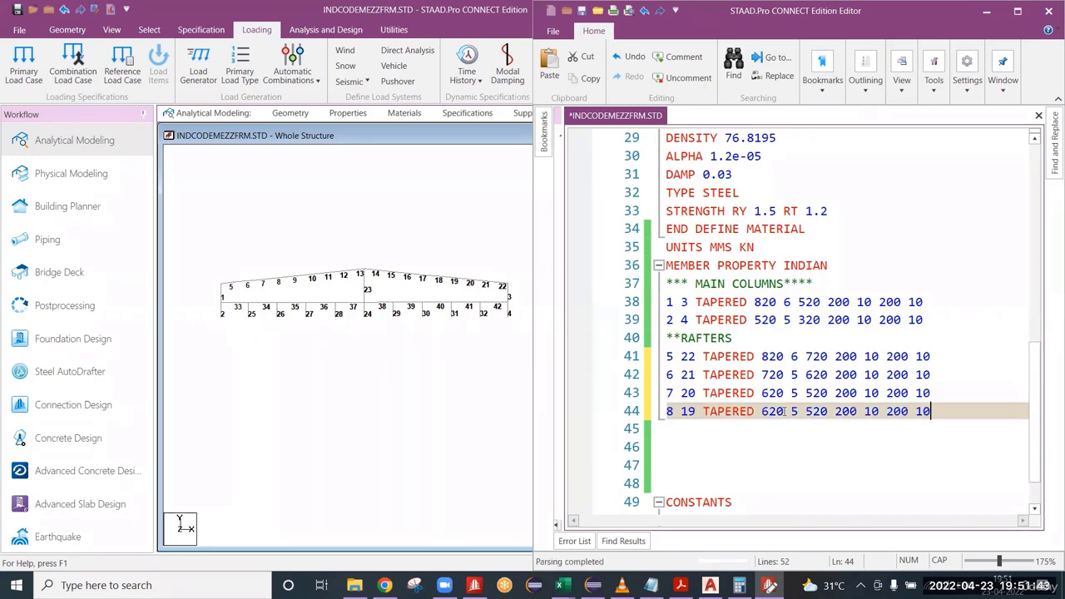
pyautogui.click(769, 411)
pyautogui.press('BackSpace')
pyautogui.write('5')
pyautogui.moveTo(930, 411); pyautogui.dragTo(699, 416)
pyautogui.hotkey('ctrl', 'c')
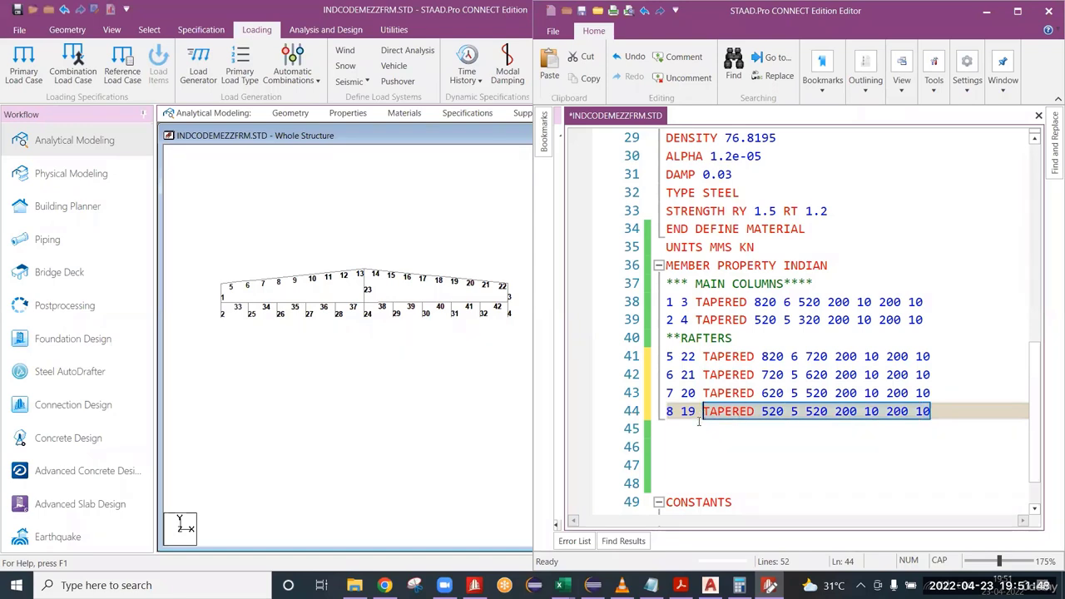
pyautogui.click(955, 411)
pyautogui.press('Return')
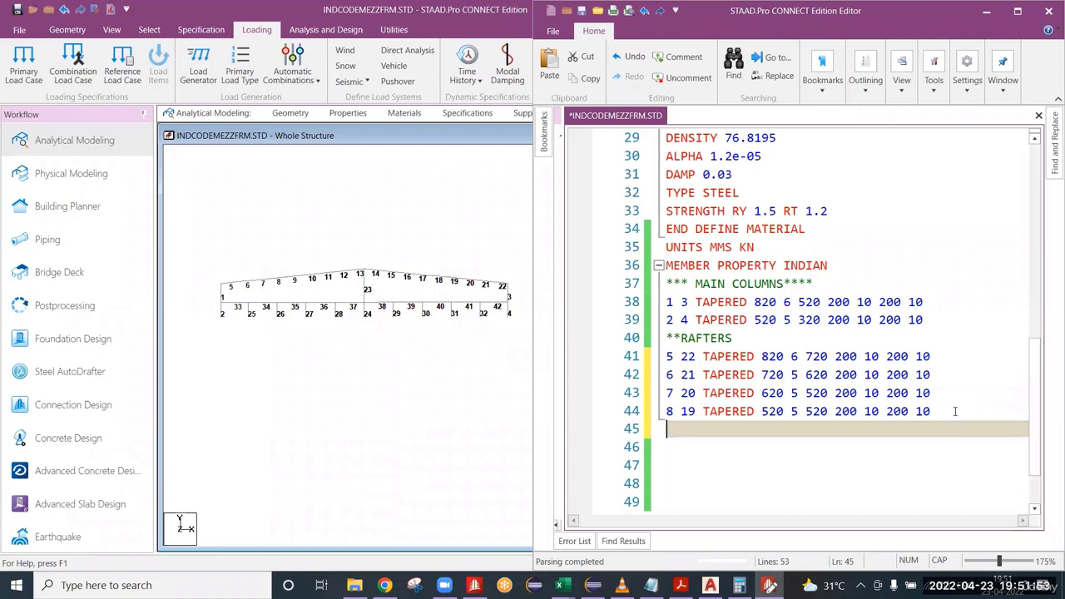
pyautogui.write('9 1')
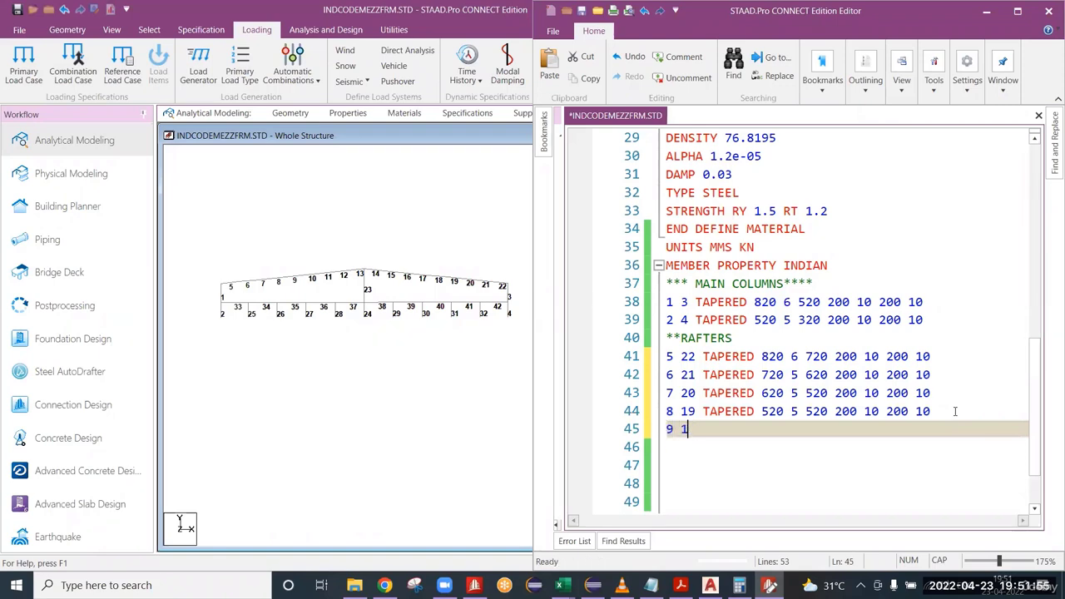
pyautogui.write('8')
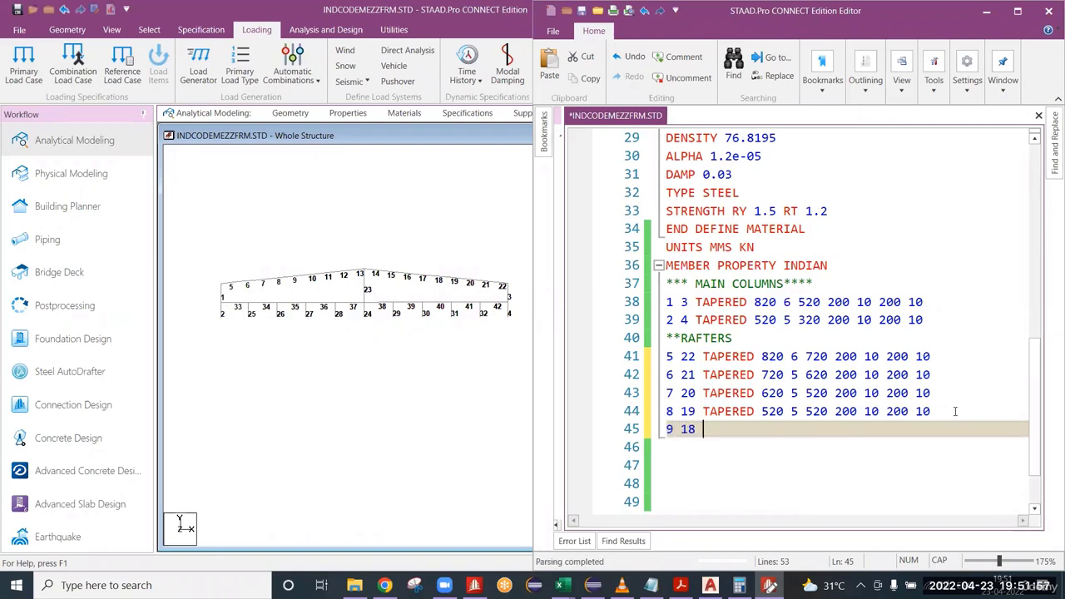
pyautogui.hotkey('ctrl', 'v')
pyautogui.press('Return')
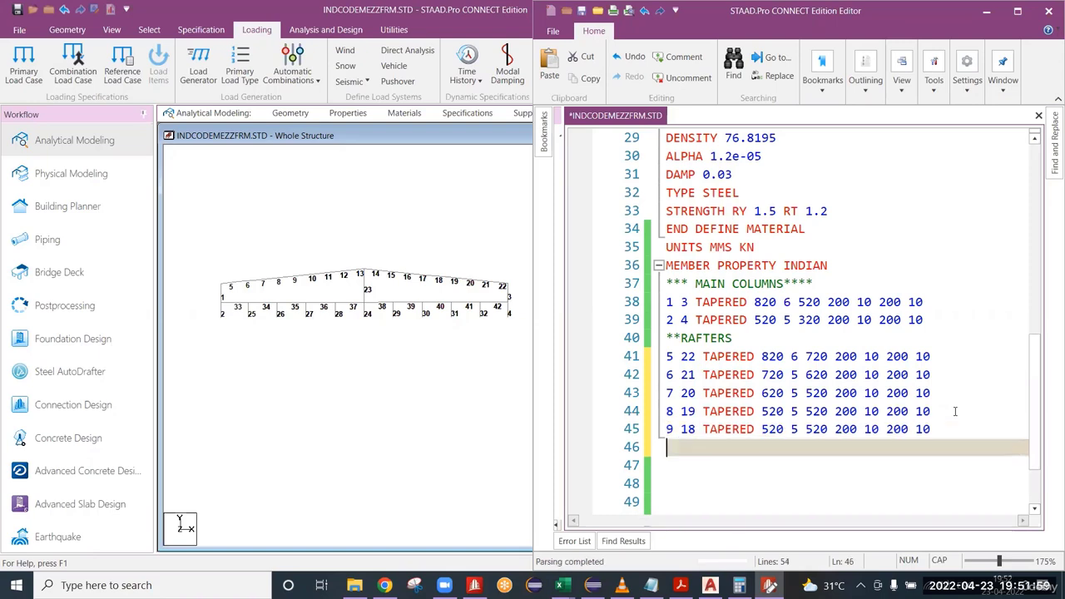
pyautogui.write('10 17')
pyautogui.hotkey('ctrl', 'v')
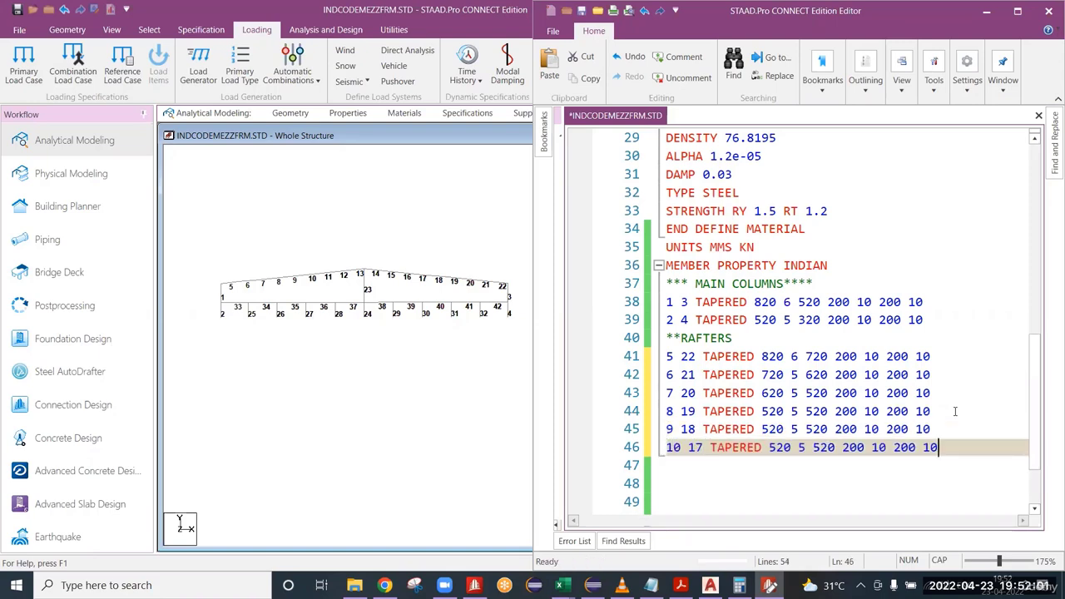
pyautogui.press('Return')
pyautogui.write('11 16')
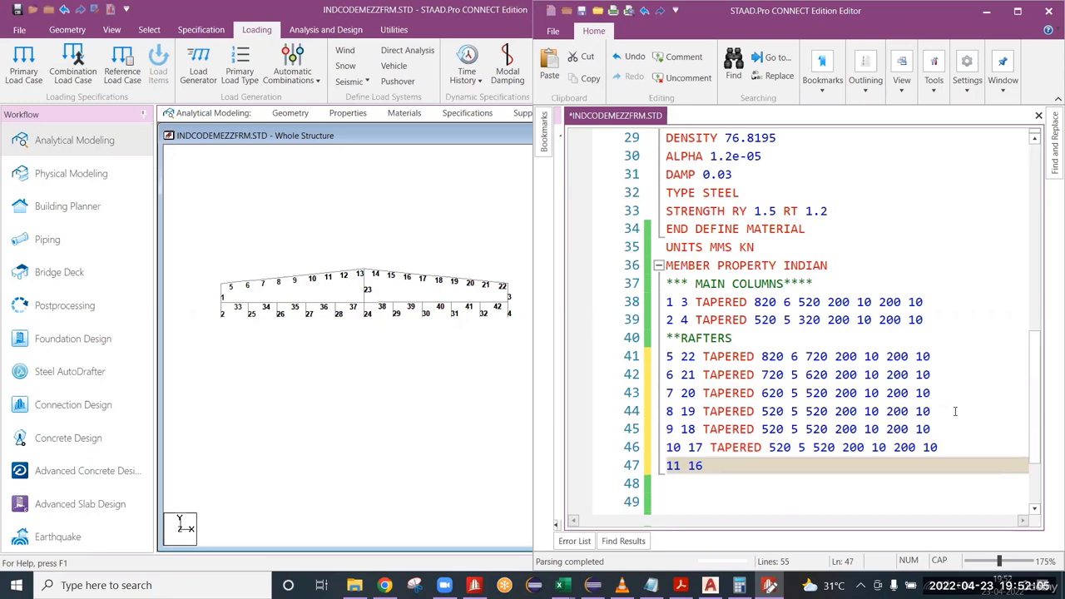
pyautogui.hotkey('ctrl', 'v')
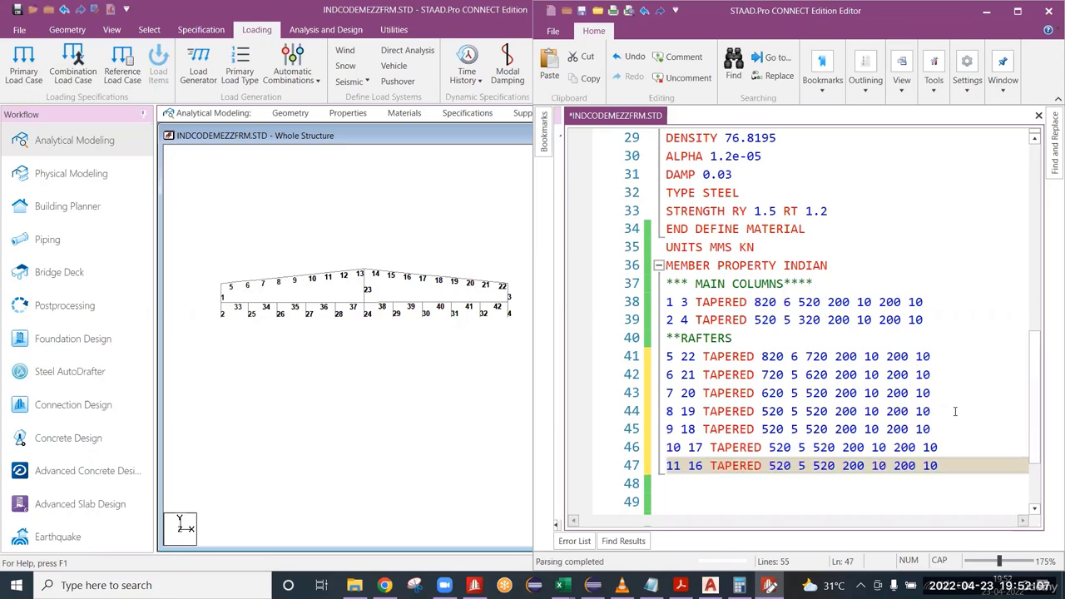
# Add a line for members 12 and 15 with the copied TAPERED definition and set its first depth to 620.
pyautogui.press('Return')
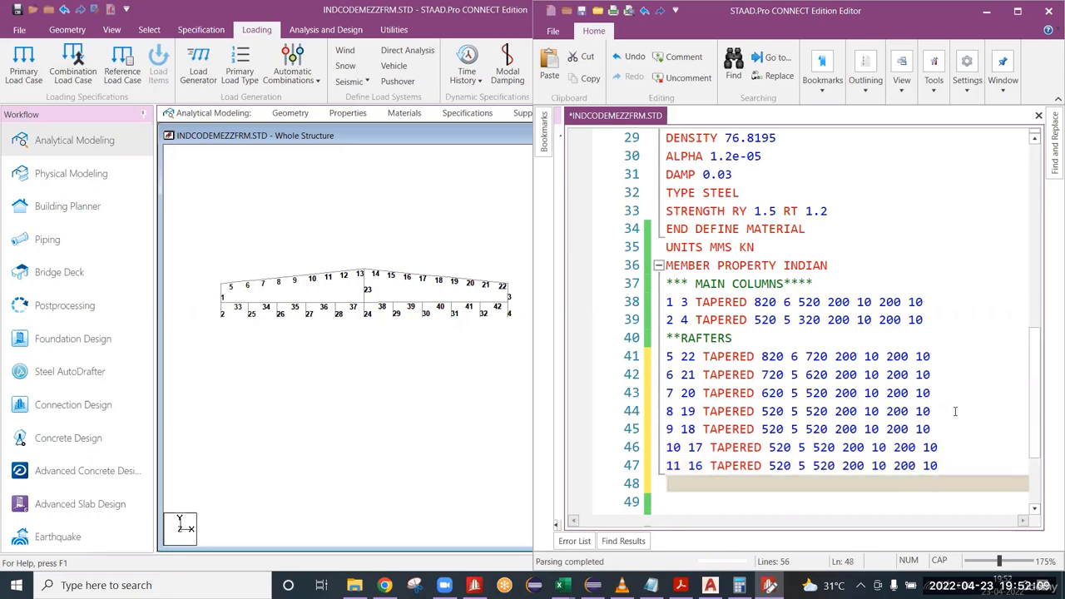
pyautogui.write('12 15')
pyautogui.hotkey('ctrl', 'v')
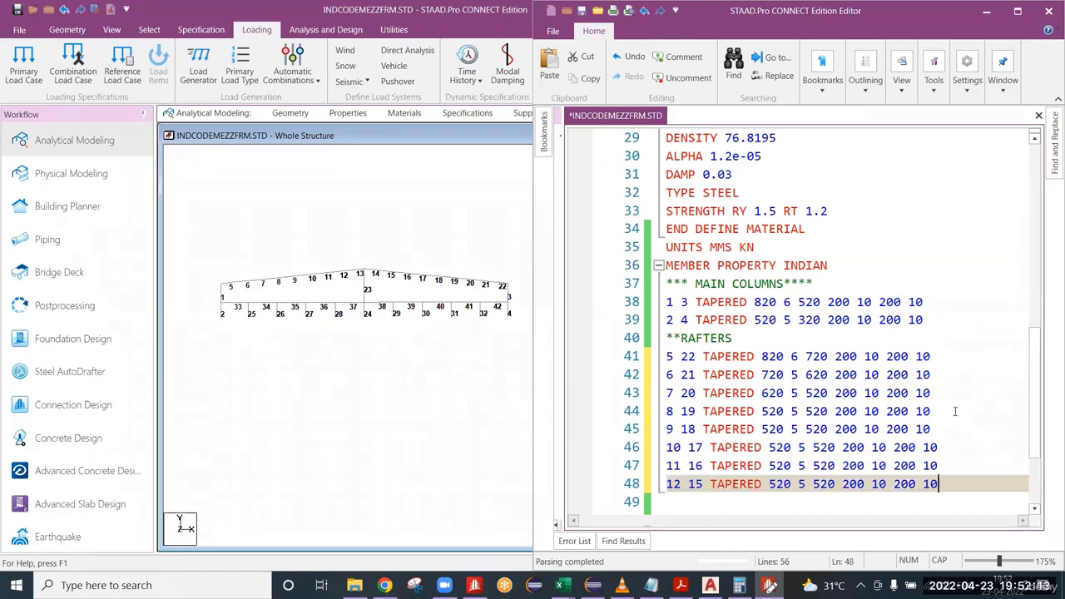
pyautogui.press('Left')
pyautogui.press('Left')
pyautogui.press('Left')
pyautogui.press('Left')
pyautogui.press('Left')
pyautogui.press('Left')
pyautogui.press('Left')
pyautogui.press('Left')
pyautogui.press('Left')
pyautogui.press('Left')
pyautogui.press('Left')
pyautogui.press('Left')
pyautogui.press('Left')
pyautogui.press('Left')
pyautogui.press('BackSpace')
pyautogui.write('6')
# Start a property line for members 13 and 14 and remove the duplicate member numbers beneath it.
pyautogui.press('Home')
pyautogui.press('Return')
pyautogui.write('13')
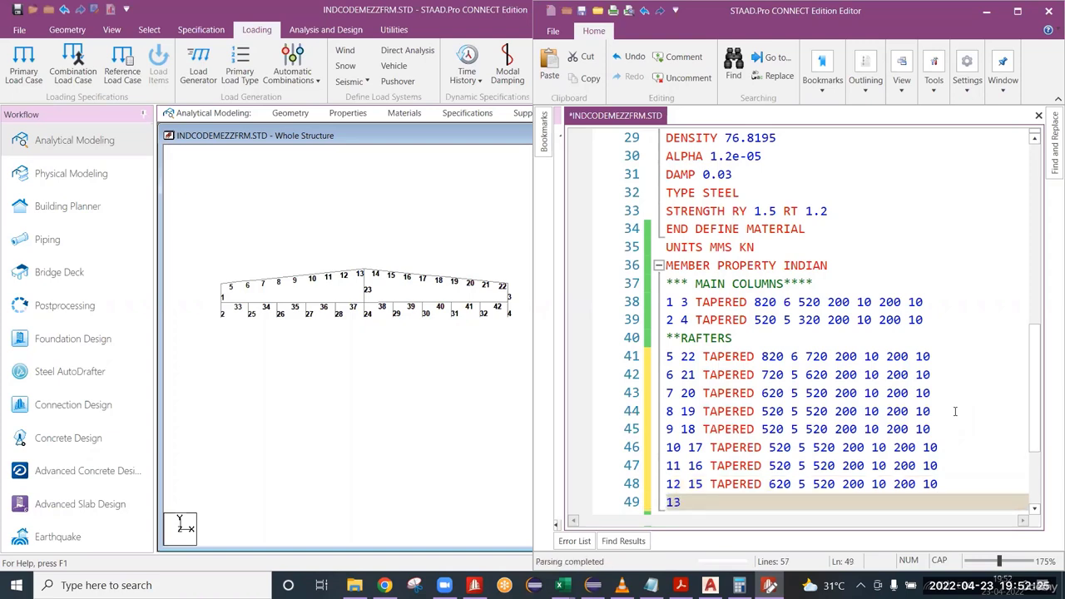
pyautogui.write(' 14')
pyautogui.write('13 14')
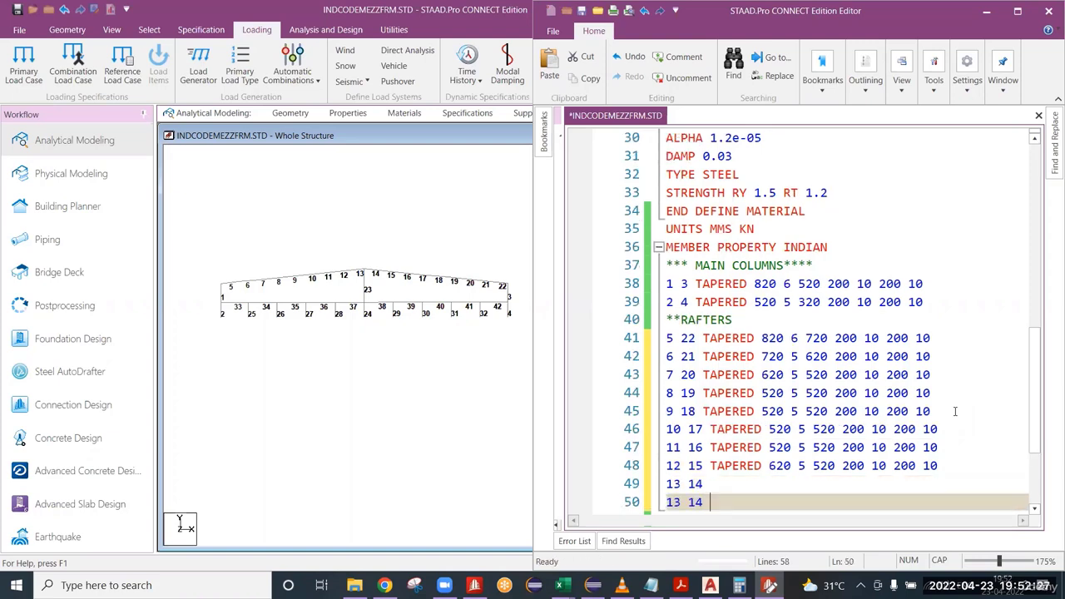
pyautogui.press('BackSpace')
pyautogui.press('BackSpace')
pyautogui.press('BackSpace')
pyautogui.press('BackSpace')
pyautogui.press('BackSpace')
pyautogui.press('BackSpace')
pyautogui.press('BackSpace')
# Copy the TAPERED definition from members 12 and 15 to members 13 and 14, and set its second depth to 620.
pyautogui.press('Up')
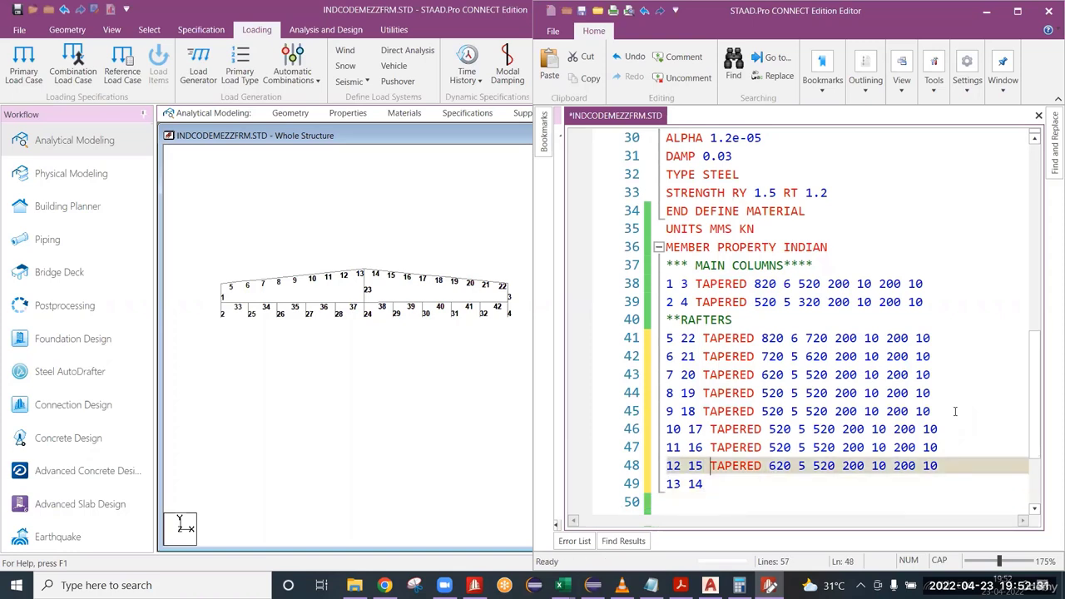
pyautogui.hotkey('shift', 'End')
pyautogui.hotkey('ctrl', 'c')
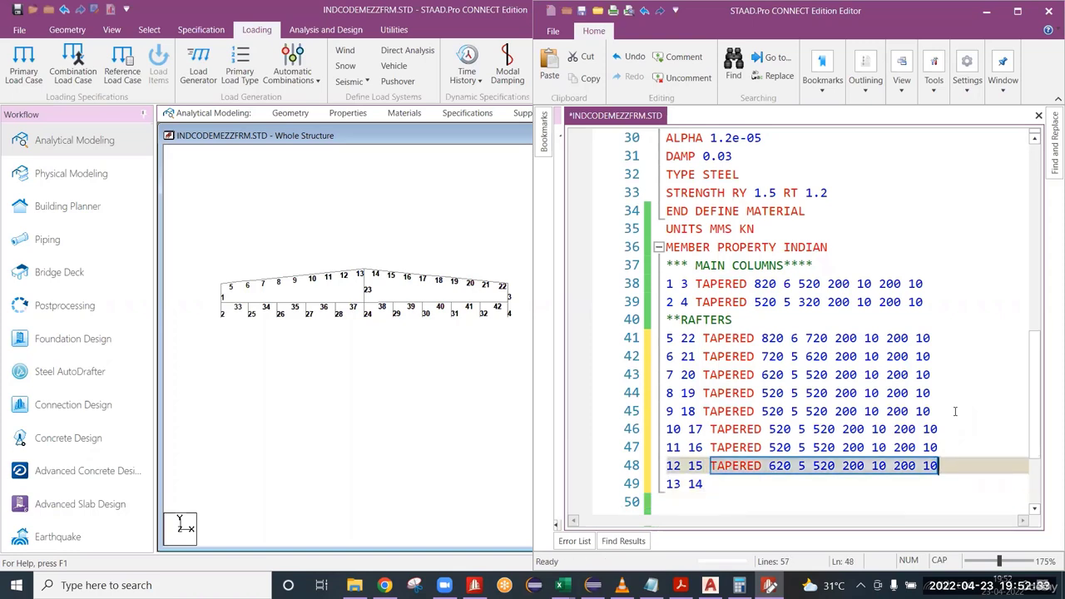
pyautogui.press('Down')
pyautogui.hotkey('ctrl', 'v')
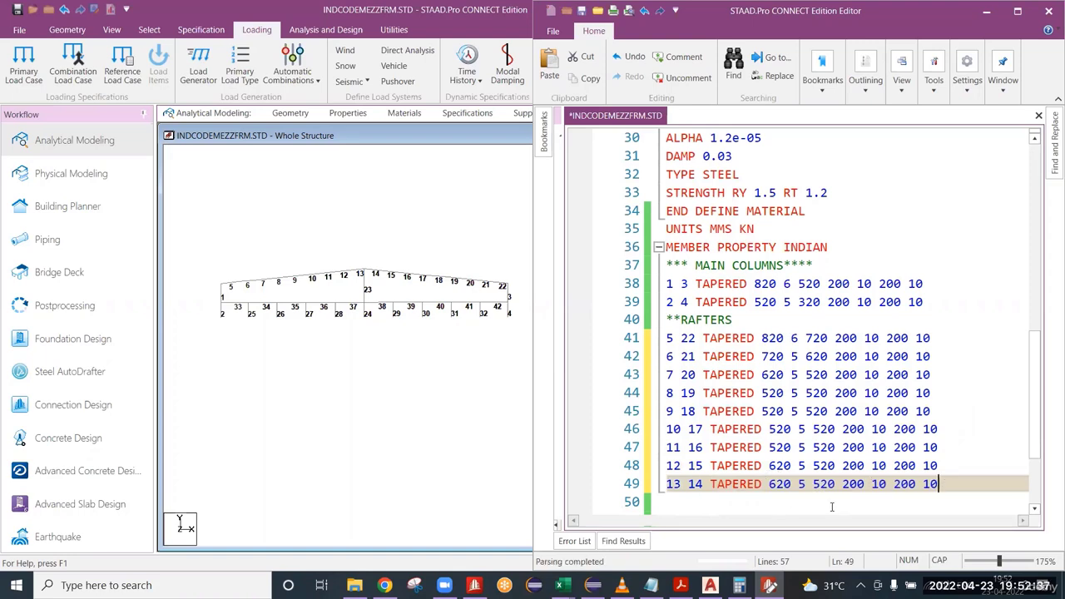
pyautogui.click(820, 483)
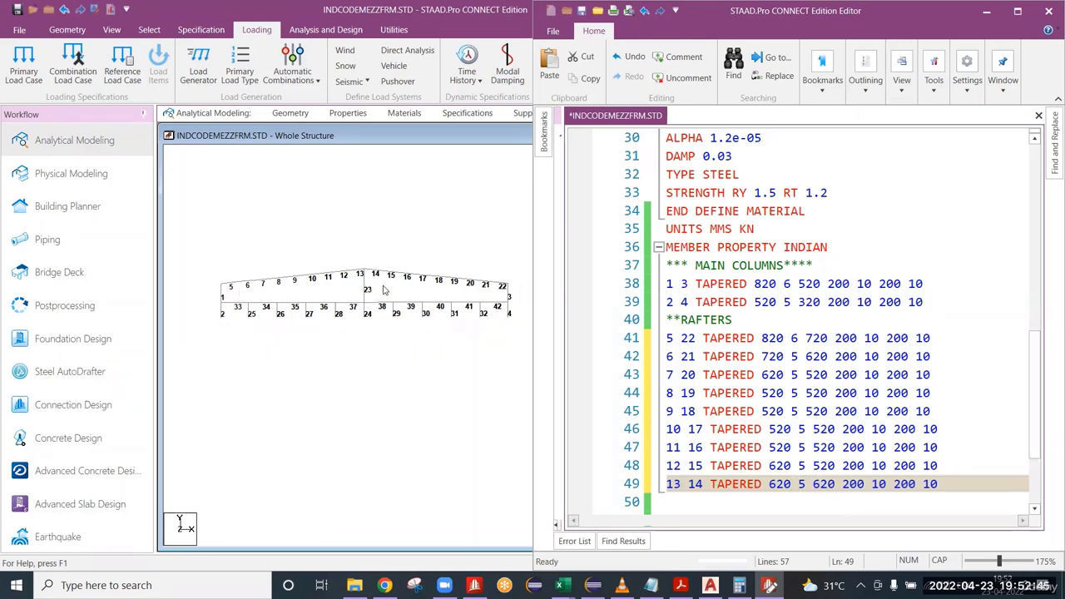
# Examine the rafter members around the ridge and check the start and end nodes in the geometry data of beam 13.
pyautogui.scroll(5, 386, 287)
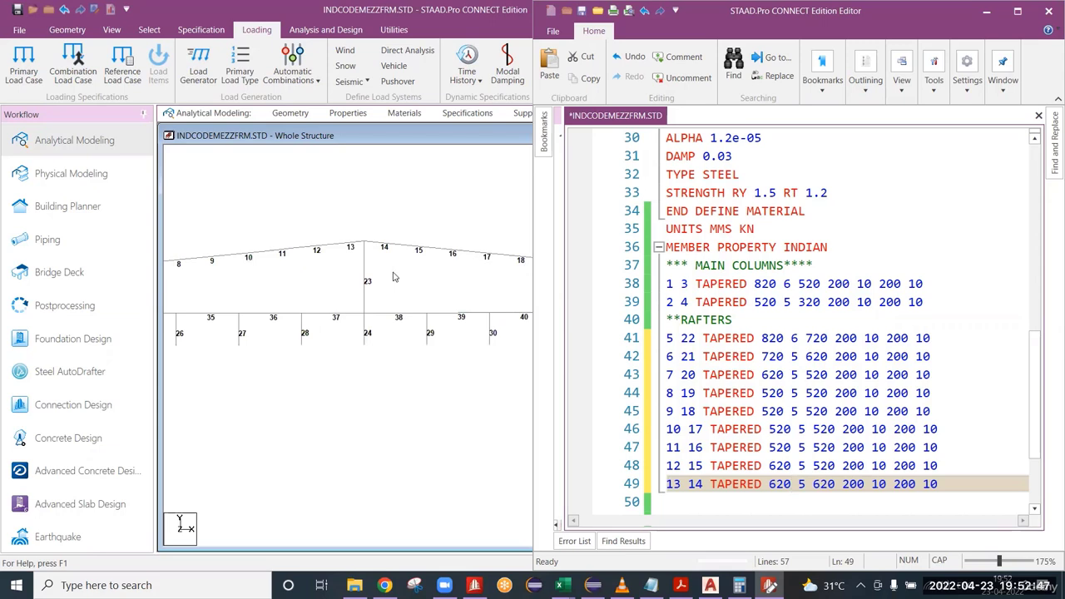
pyautogui.scroll(1, 395, 277)
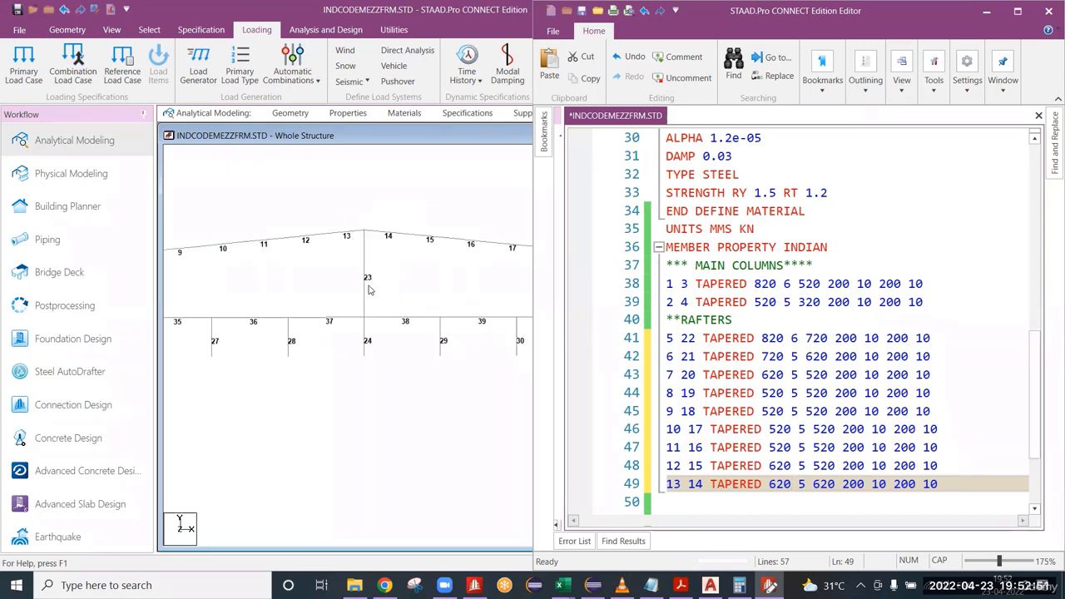
pyautogui.scroll(1, 352, 271)
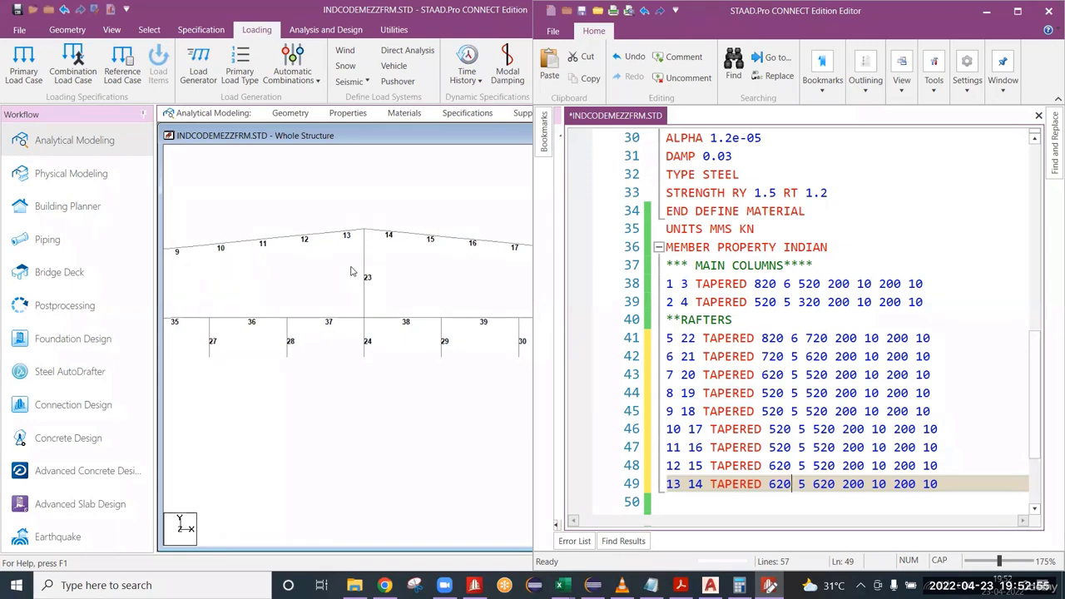
pyautogui.scroll(1, 352, 234)
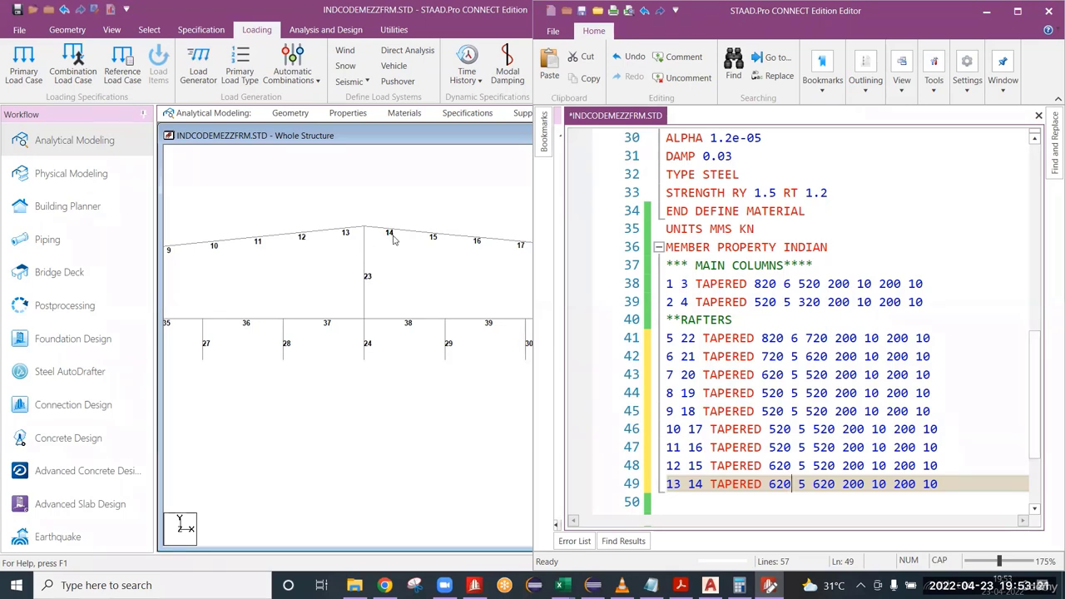
pyautogui.doubleClick(344, 231)
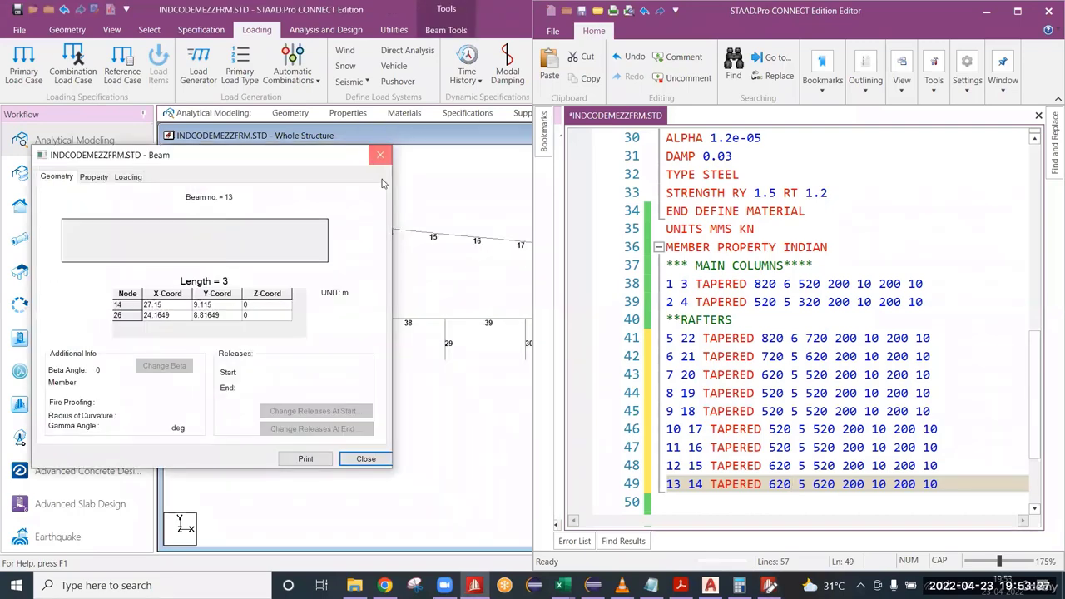
pyautogui.click(381, 154)
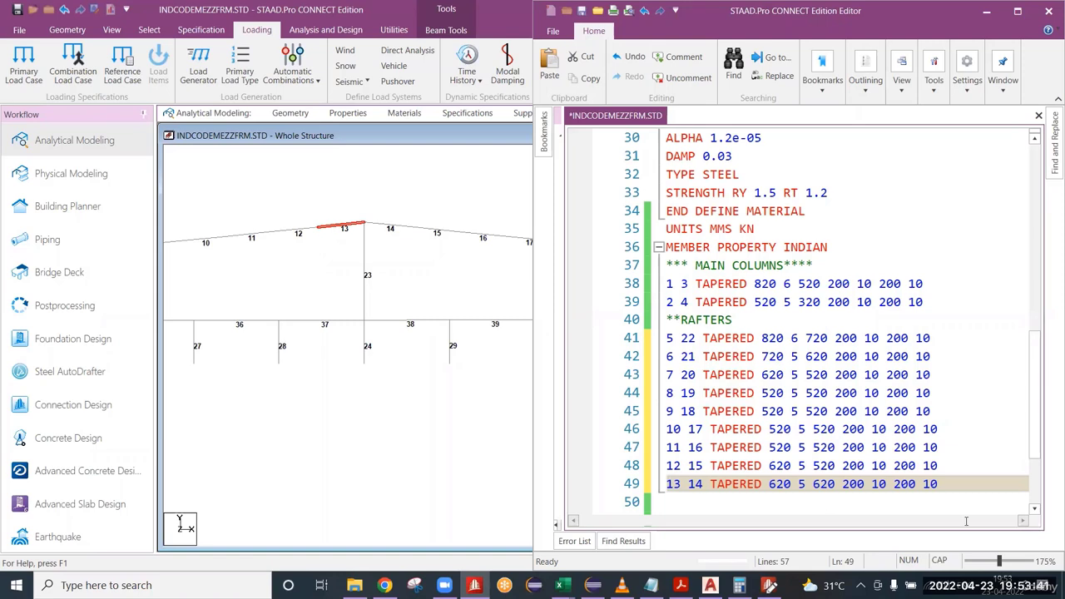
# Check the two depth values for members 13 and 14, and minimise the editor to return to the model window.
pyautogui.click(815, 485)
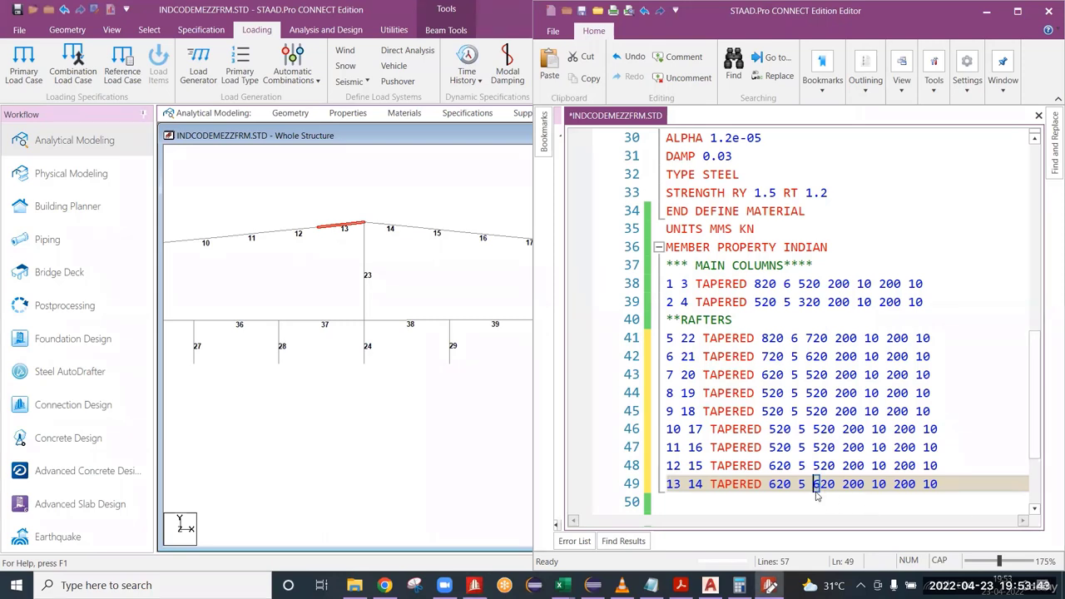
pyautogui.click(771, 485)
pyautogui.click(996, 21)
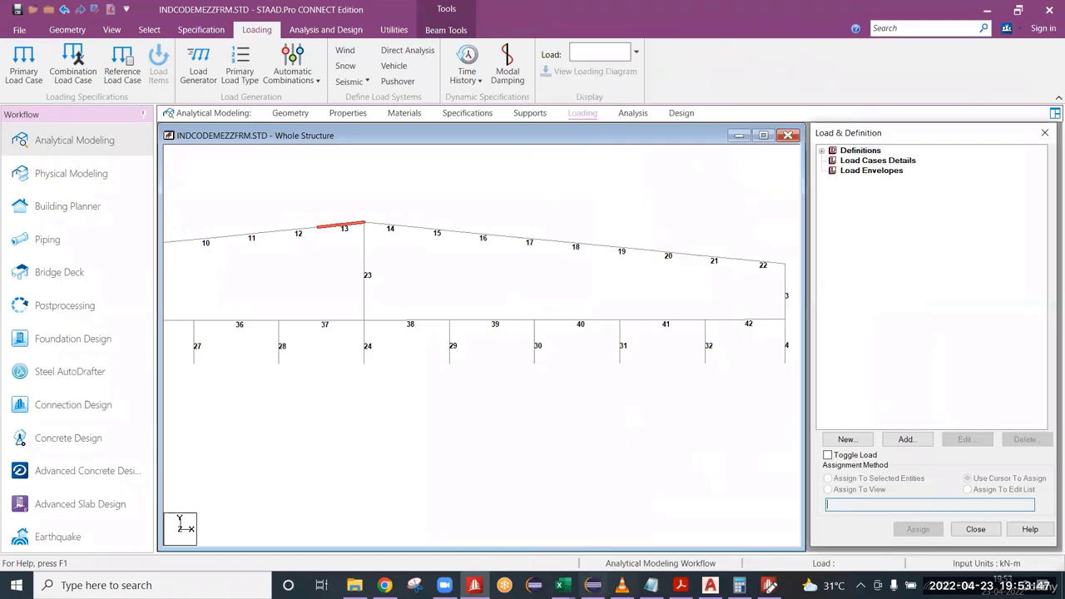
# Calculate 3 × 1 ÷ 10 in the Calculator and minimise it to return to the model.
pyautogui.click(738, 584)
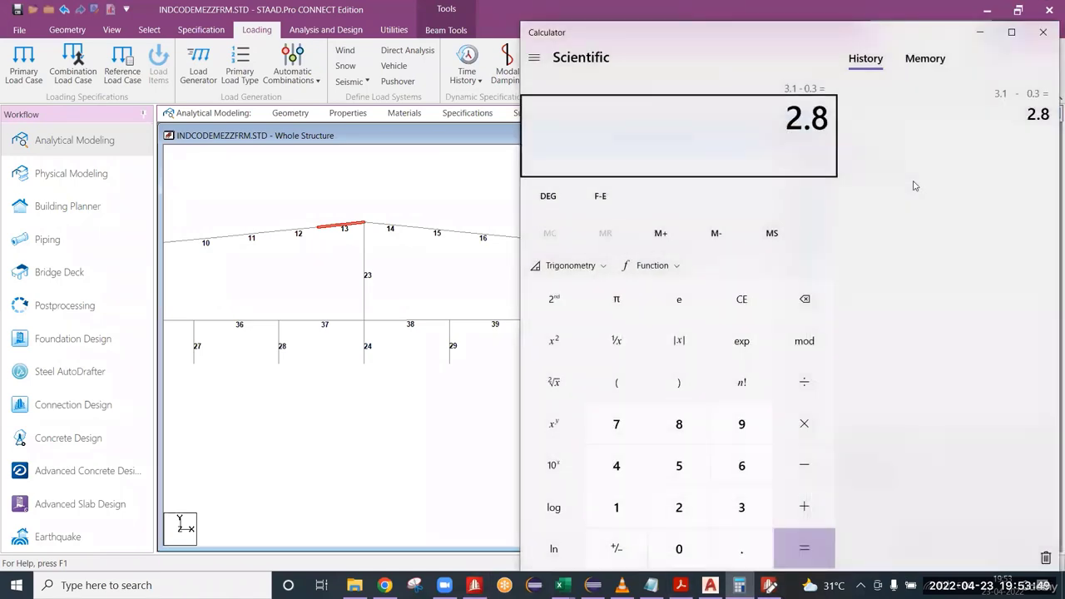
pyautogui.click(741, 299)
pyautogui.write('3')
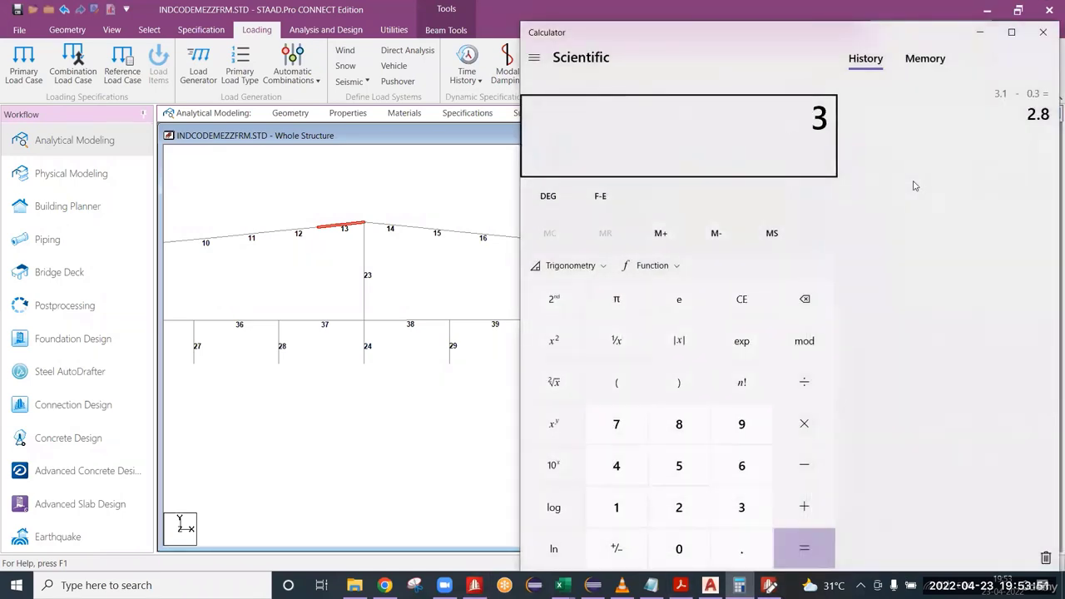
pyautogui.press('*')
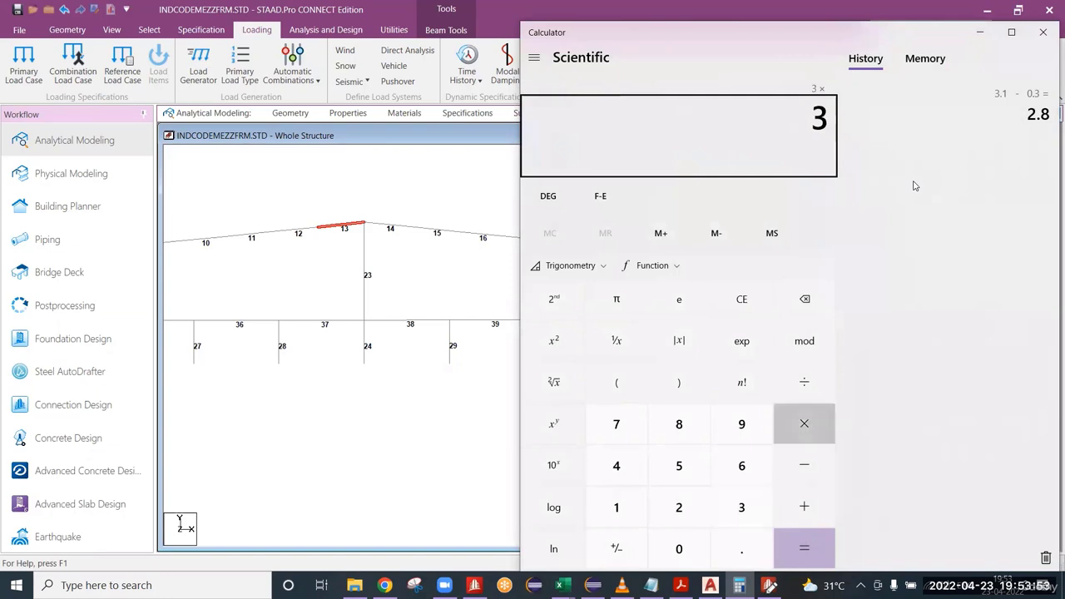
pyautogui.write('1/10')
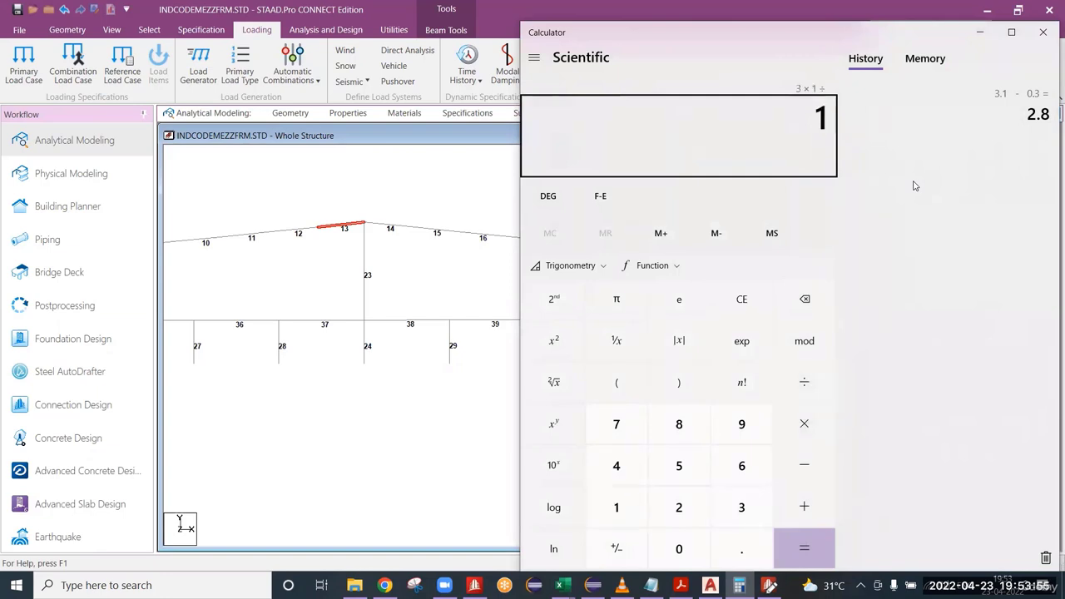
pyautogui.press('Return')
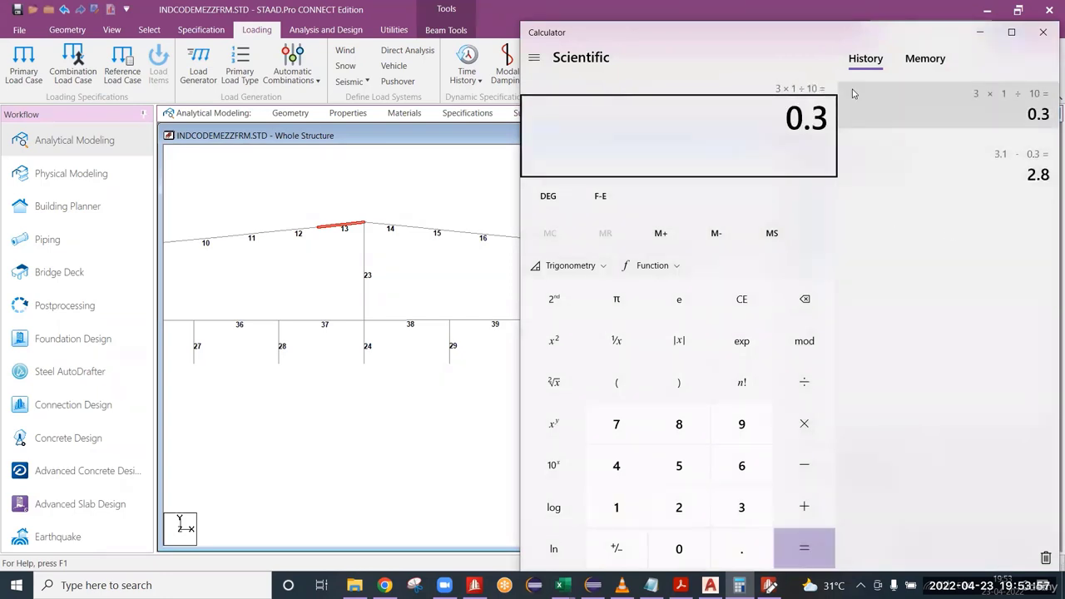
pyautogui.click(980, 33)
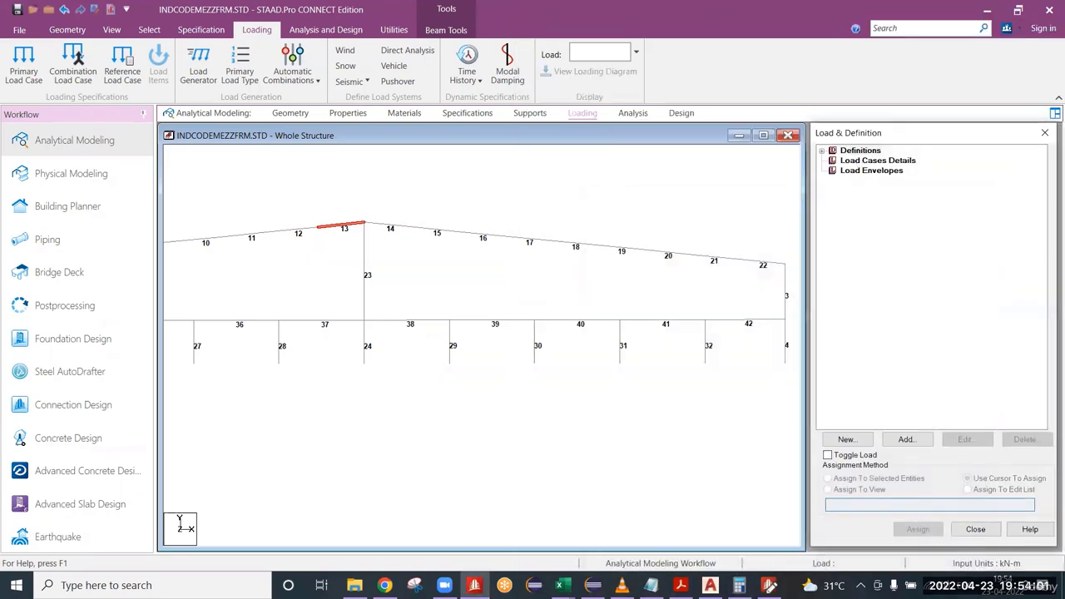
# In the STAAD editor, set the first depth of members 13 and 14 to 920 and their web thickness to 6.
pyautogui.click(769, 585)
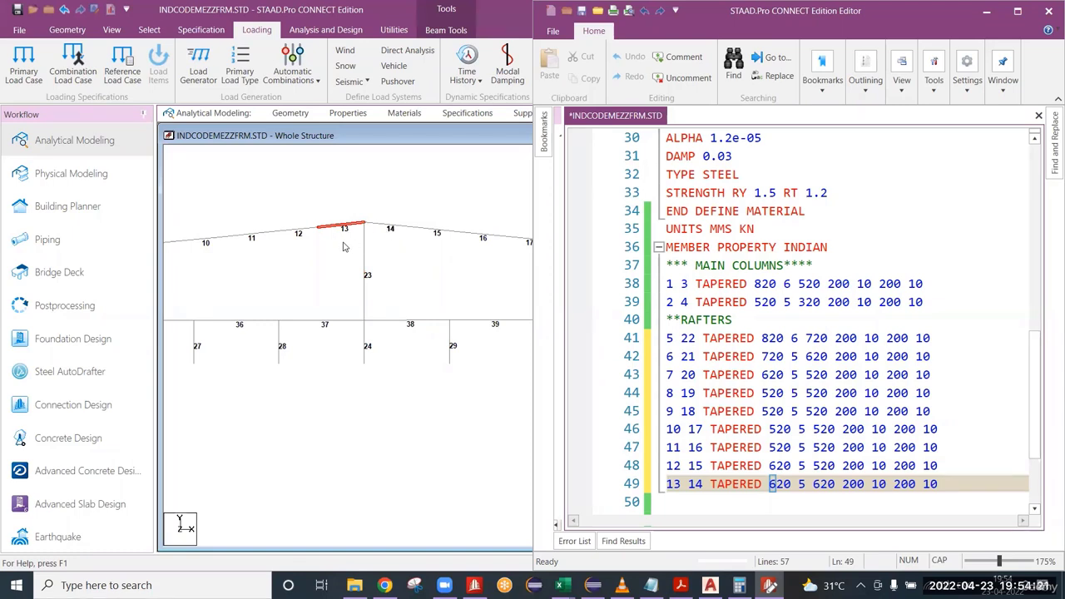
pyautogui.moveTo(822, 490); pyautogui.dragTo(779, 489)
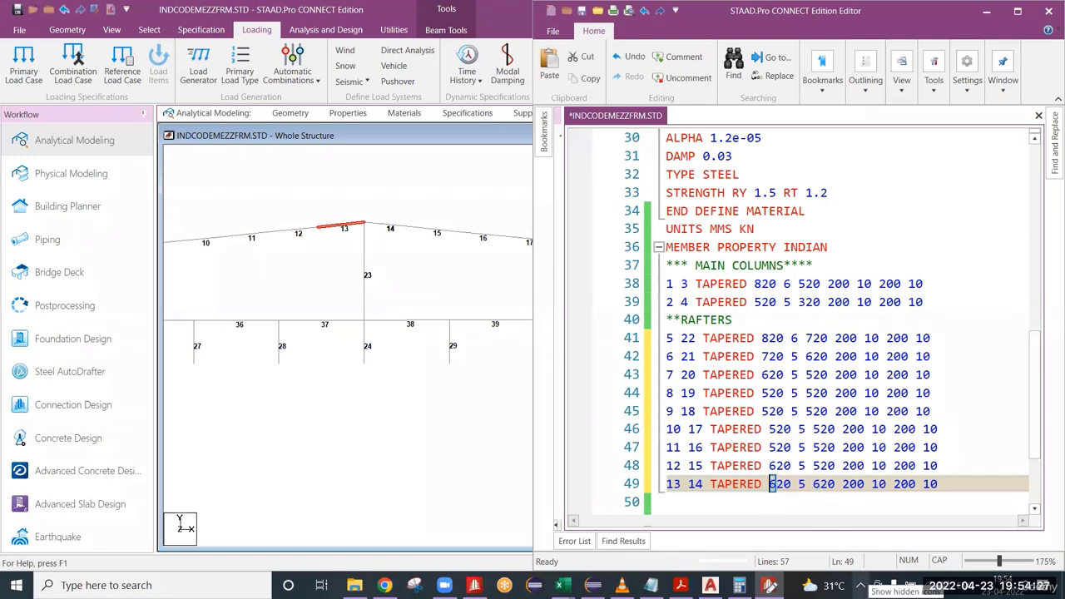
pyautogui.write('9')
pyautogui.press('Right')
pyautogui.press('Right')
pyautogui.press('Right')
pyautogui.hotkey('shift', 'Right')
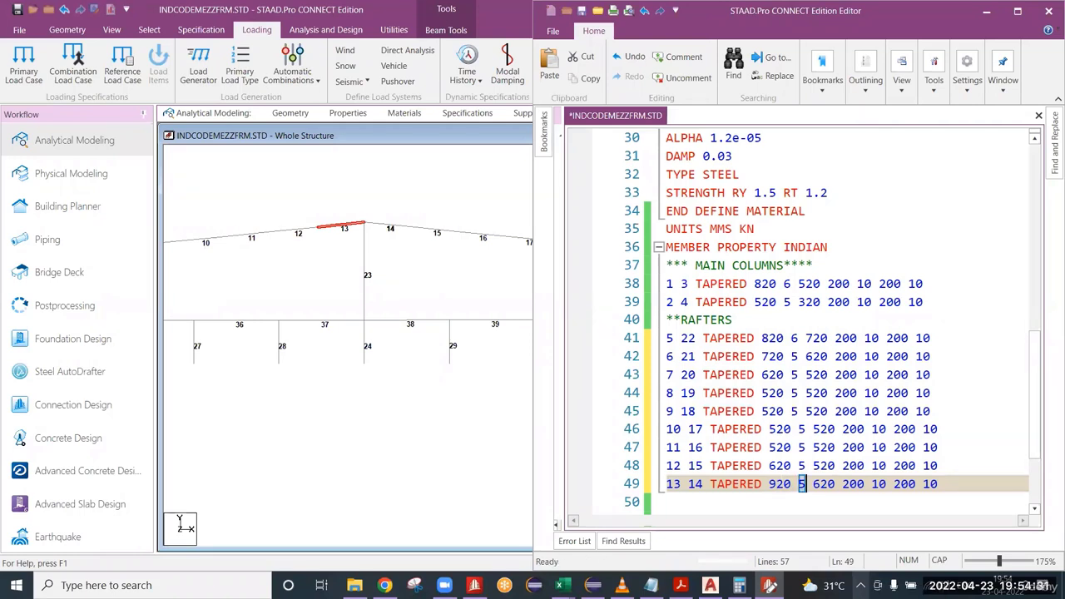
pyautogui.write('6')
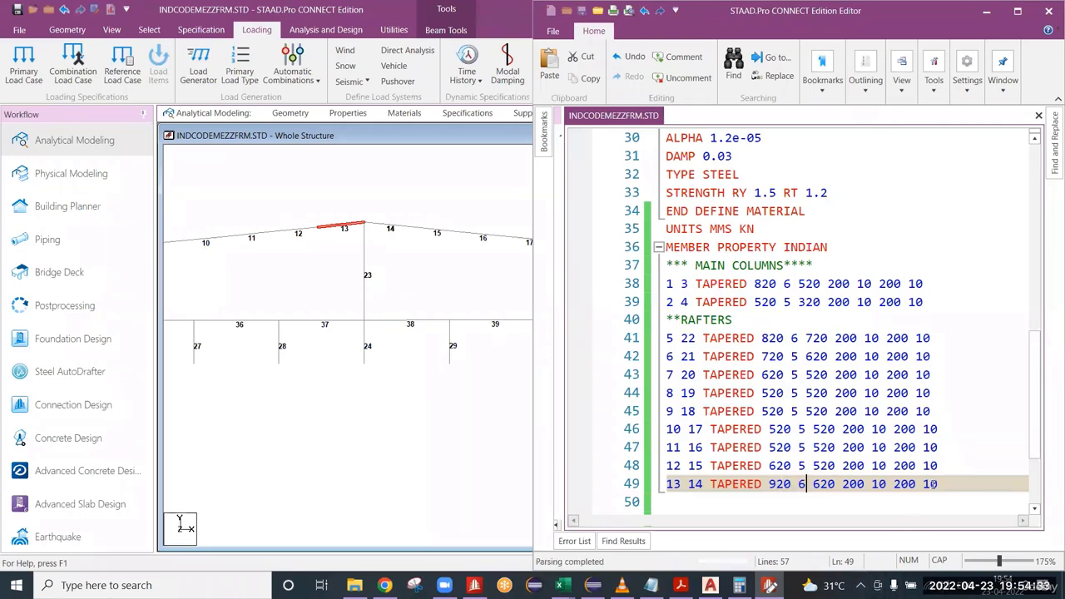
# Add the comment line ***INT COLS below the members 13 and 14 property line.
pyautogui.scroll(-2, 683, 441)
pyautogui.click(694, 429)
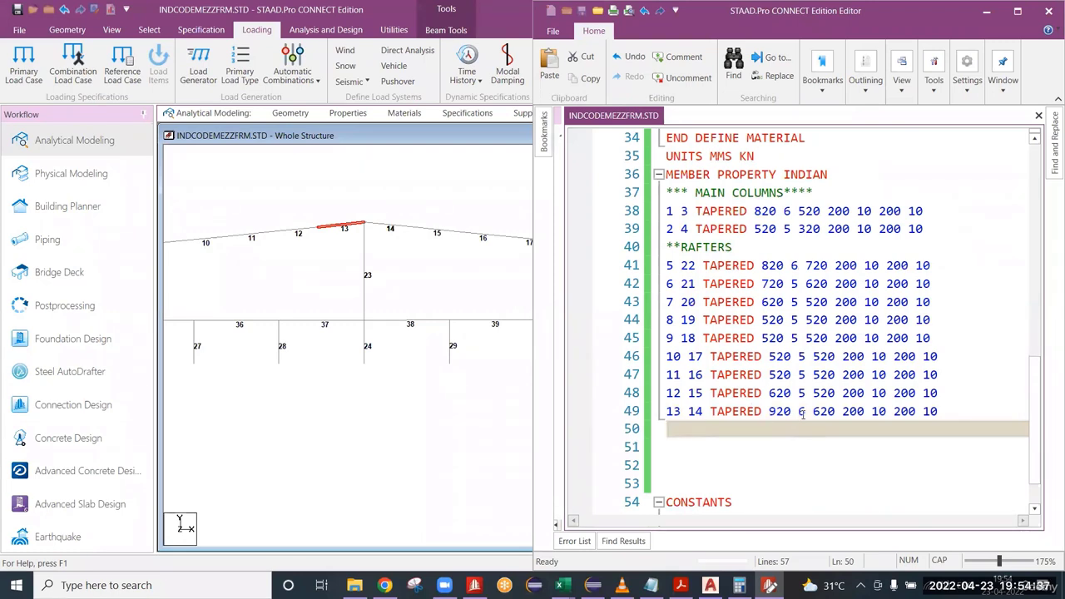
pyautogui.moveTo(802, 411); pyautogui.dragTo(804, 376)
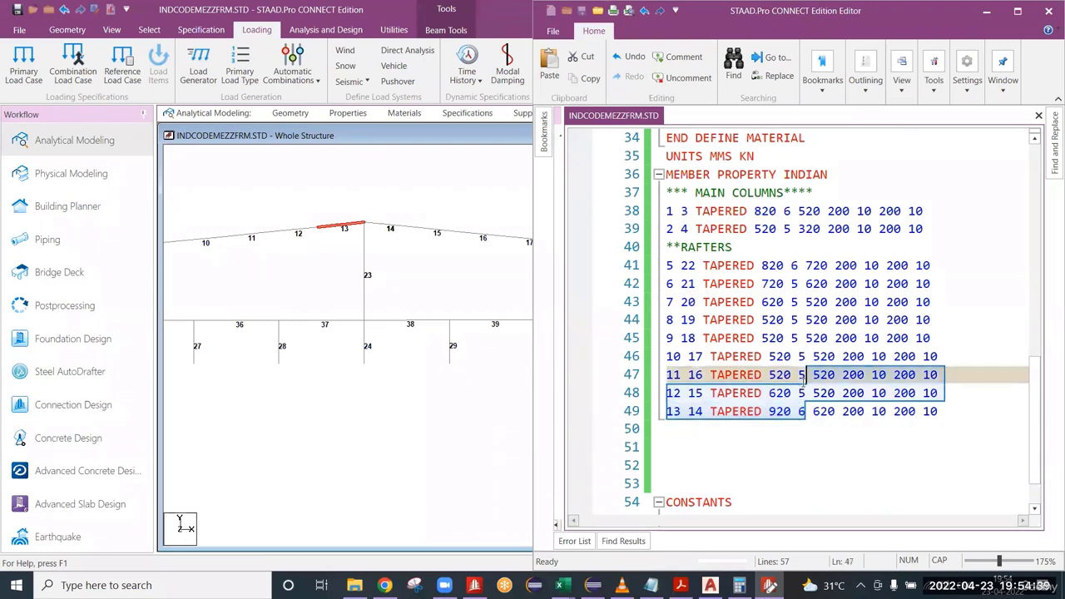
pyautogui.click(765, 433)
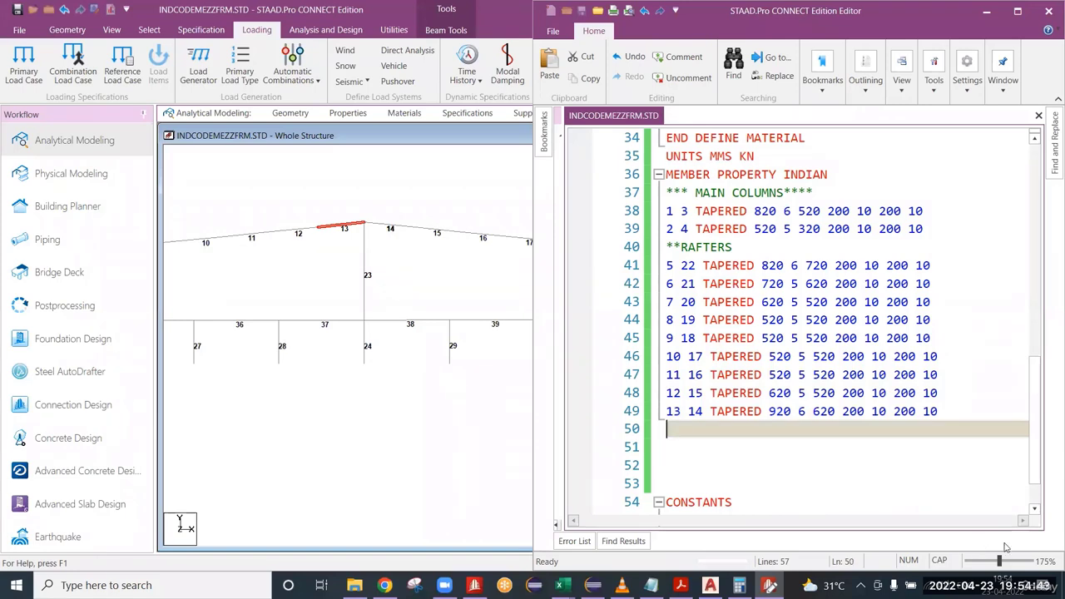
pyautogui.write('***INT COLS')
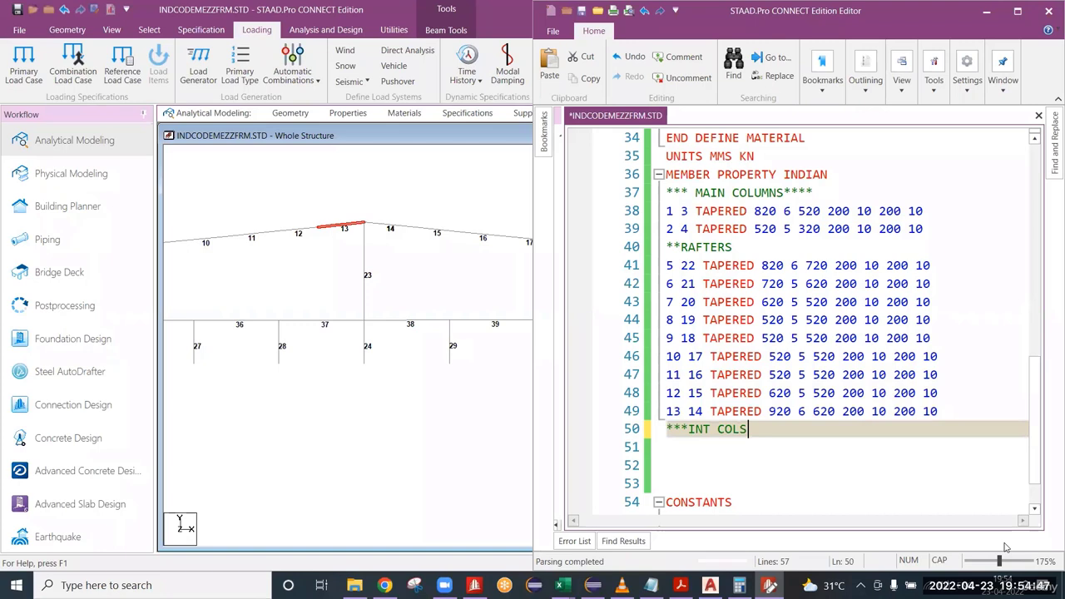
pyautogui.press('Return')
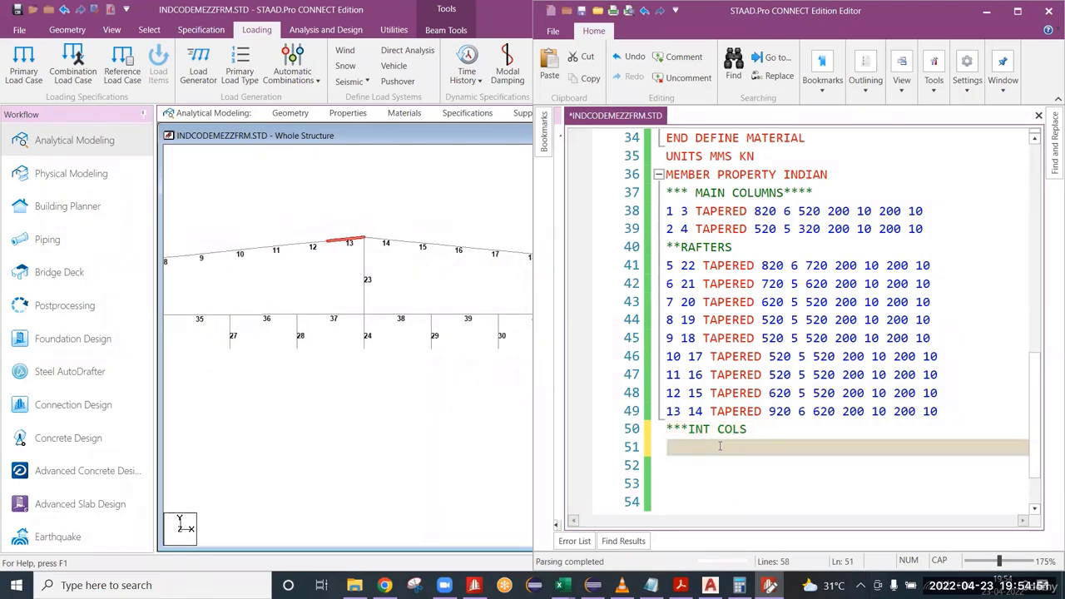
pyautogui.write('23 TAPE')
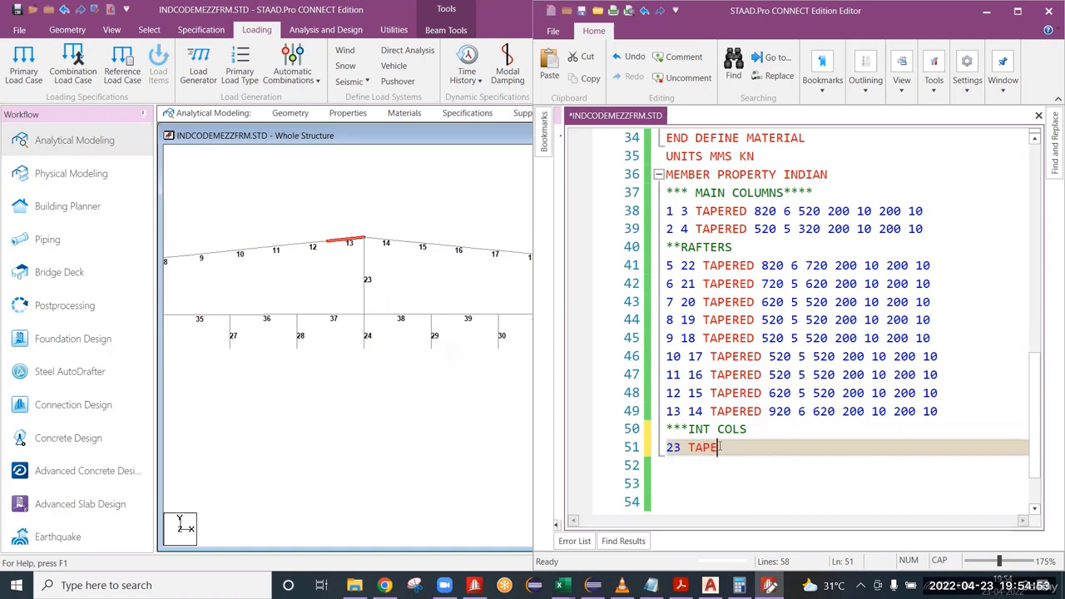
pyautogui.write('RED')
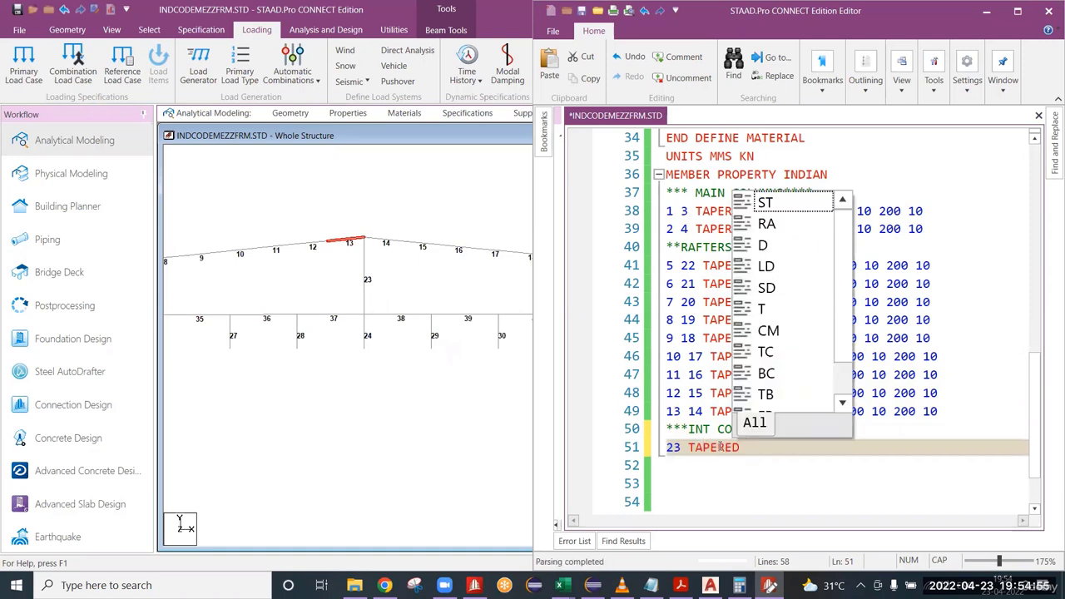
pyautogui.press('Escape')
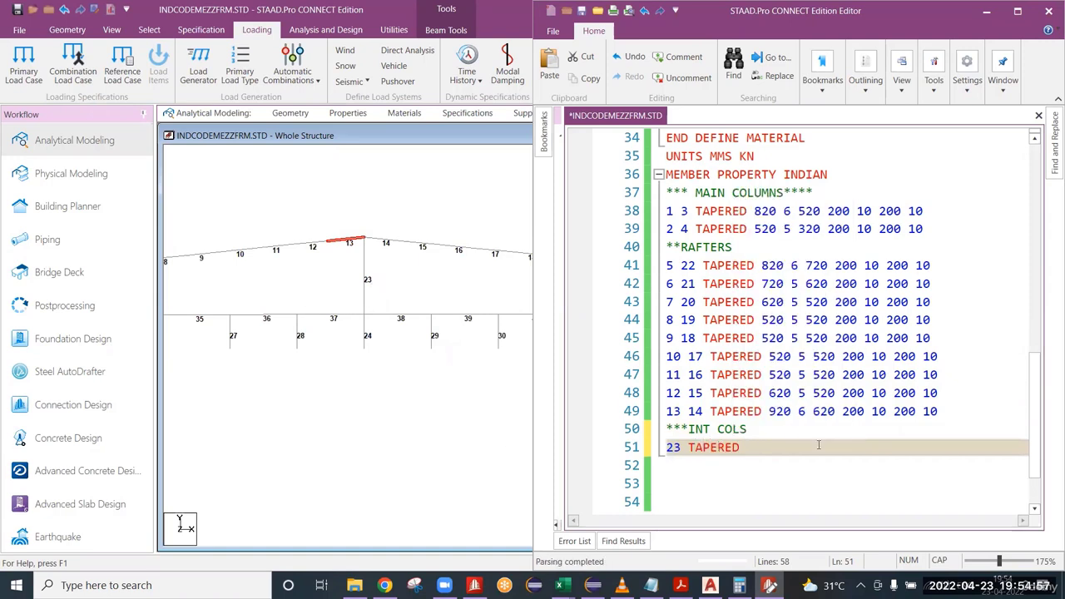
pyautogui.write('4')
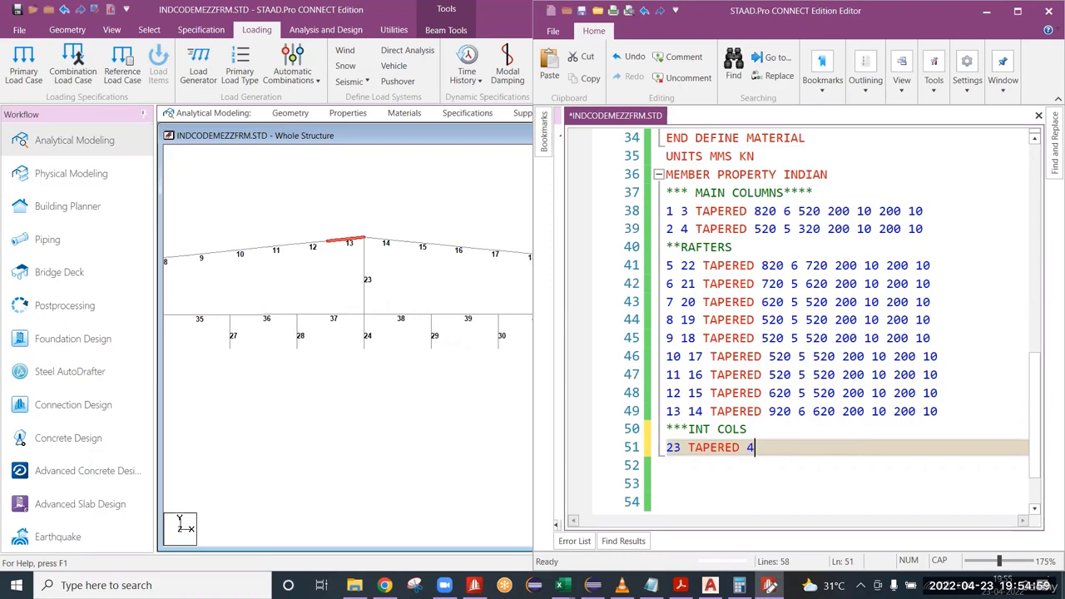
pyautogui.write('20 ')
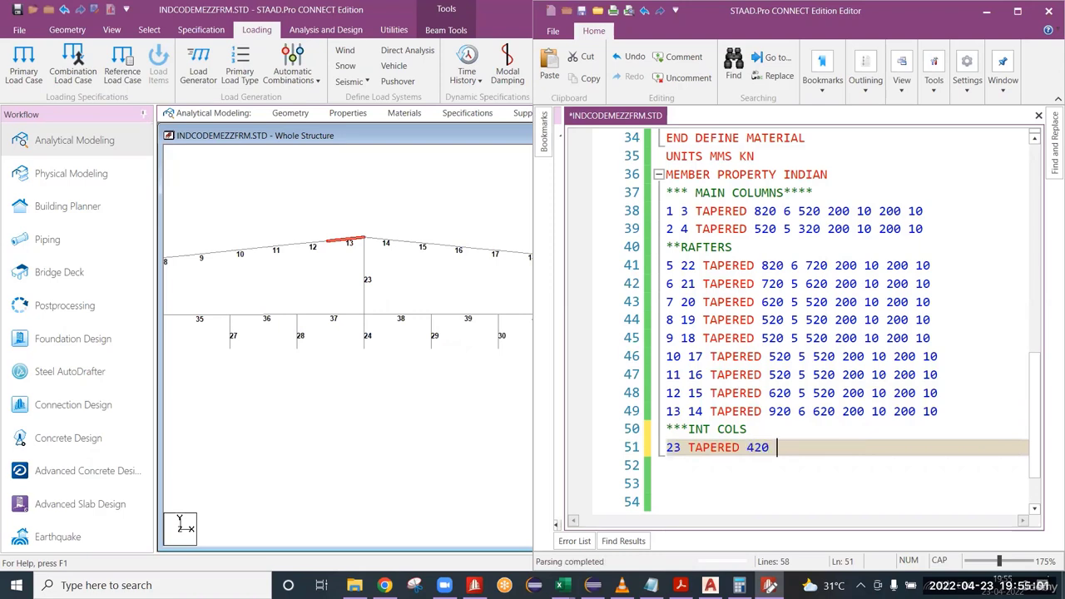
pyautogui.write('5 420 200 10')
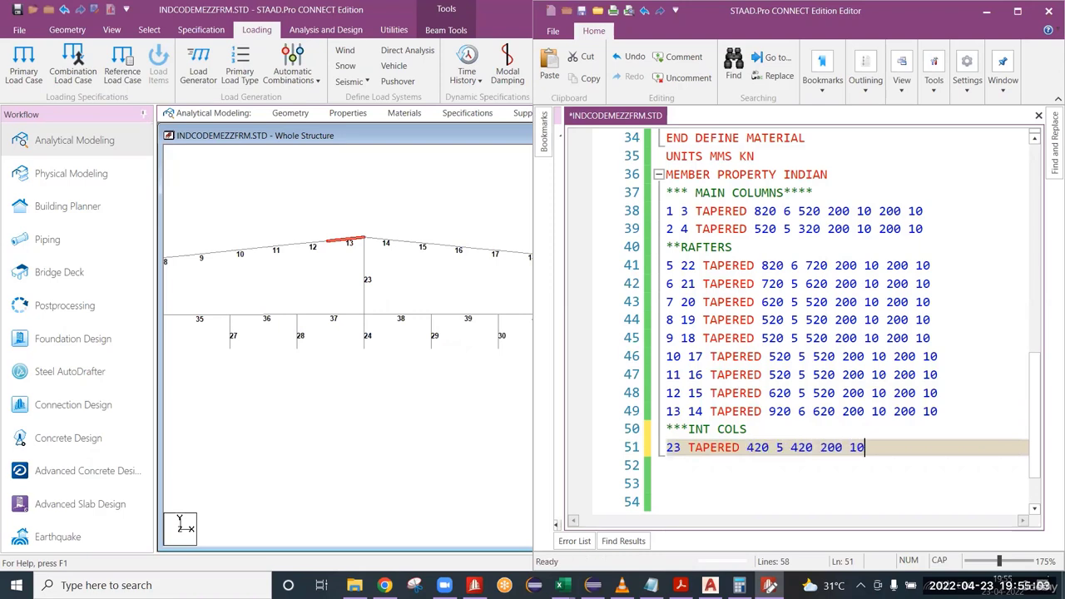
pyautogui.press('Return')
pyautogui.write('24 ')
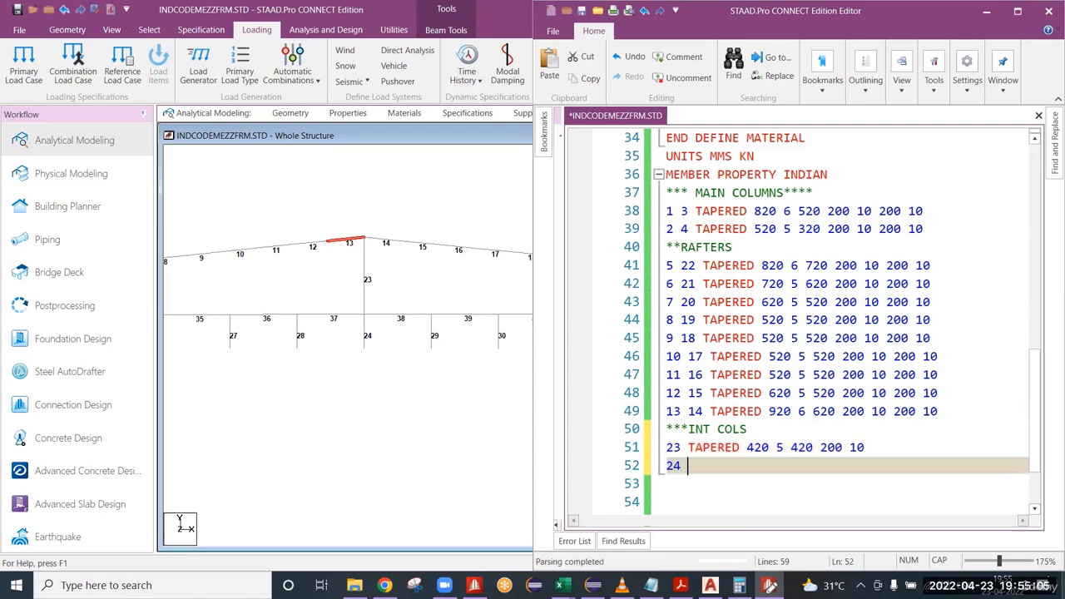
pyautogui.write('TAPERED ')
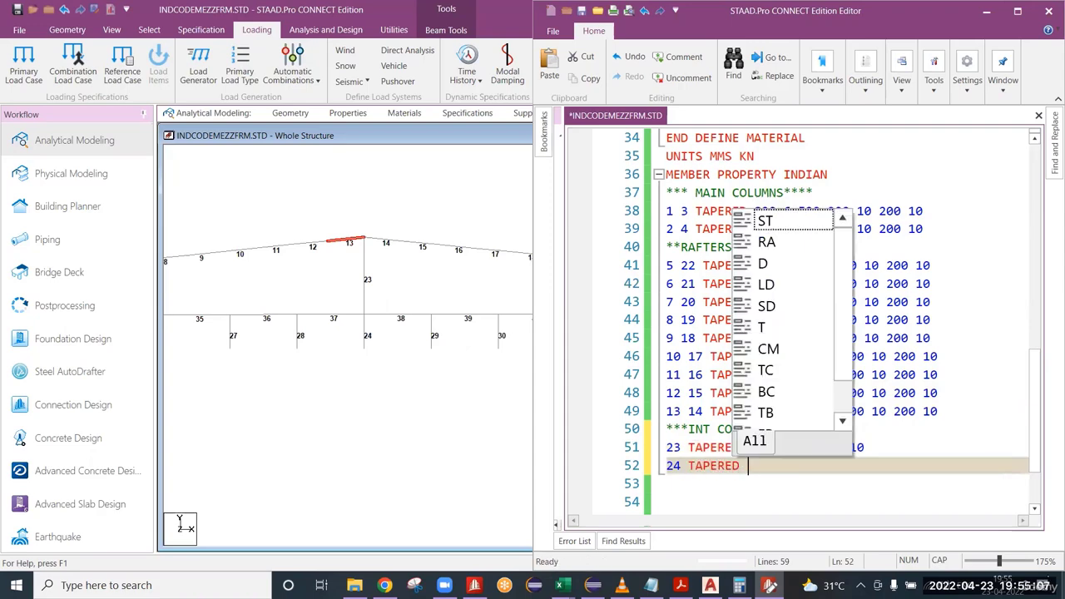
pyautogui.write('420 5 420 200 10')
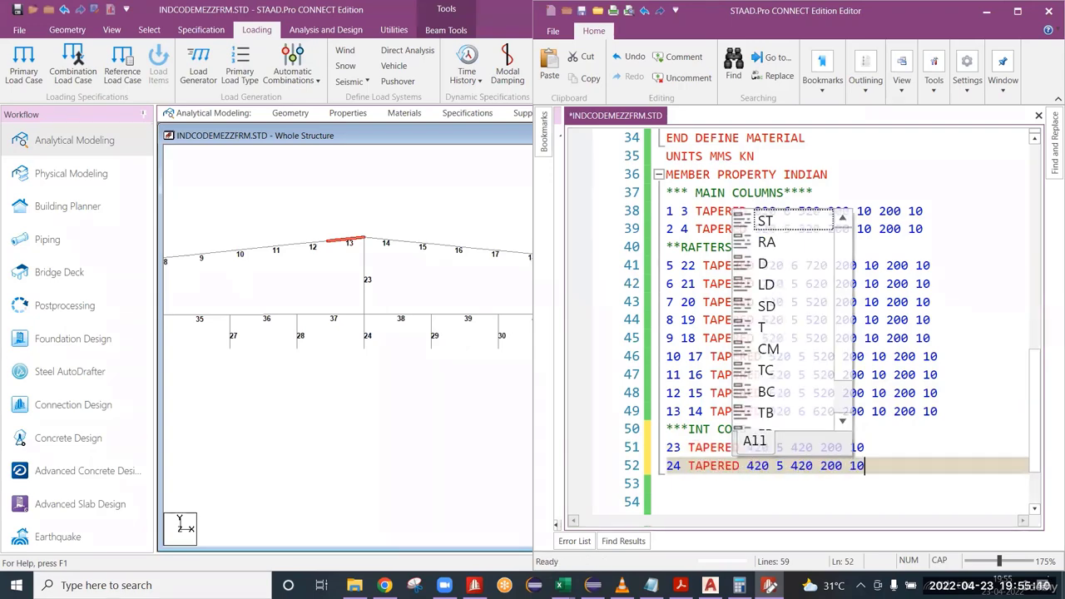
pyautogui.hotkey('ctrl', 's')
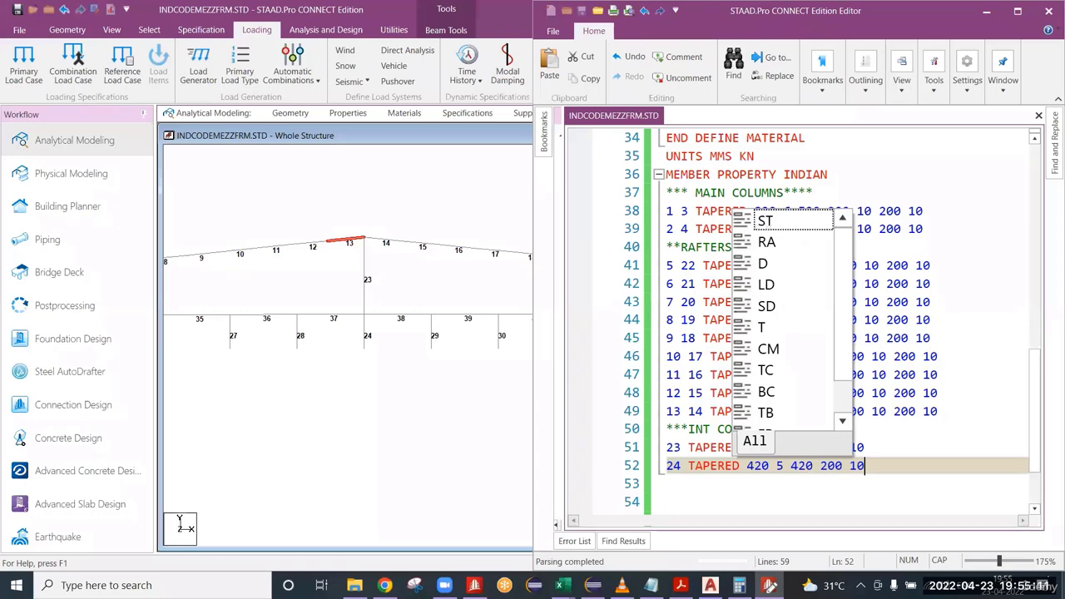
pyautogui.press('Return')
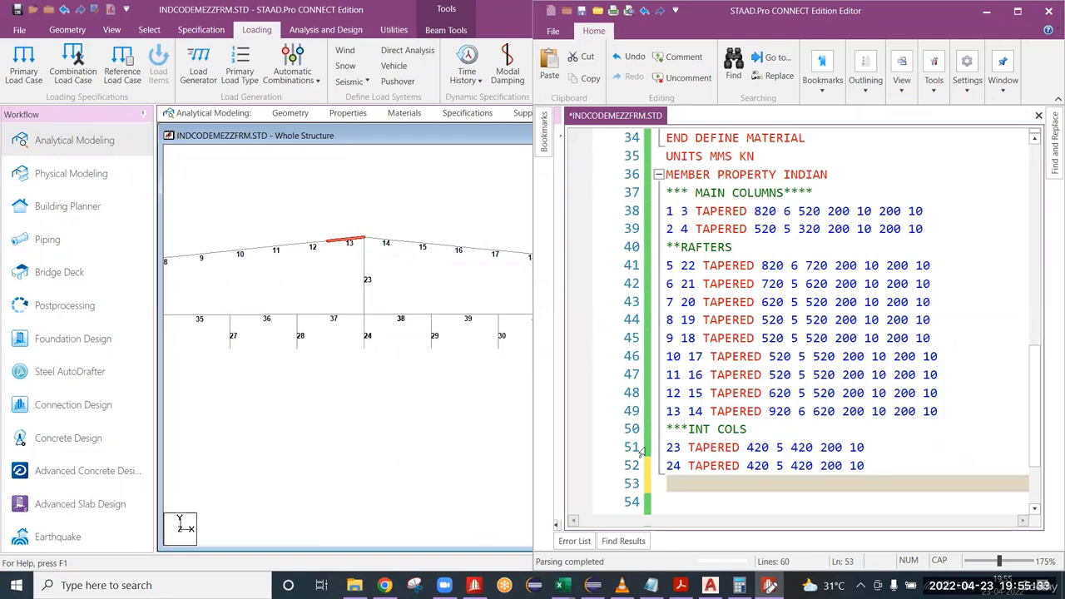
# Review the flange values in the TAPERED property lines of interior columns 23 and 24 against the frame model.
pyautogui.moveTo(868, 468); pyautogui.dragTo(667, 448)
pyautogui.click(874, 470)
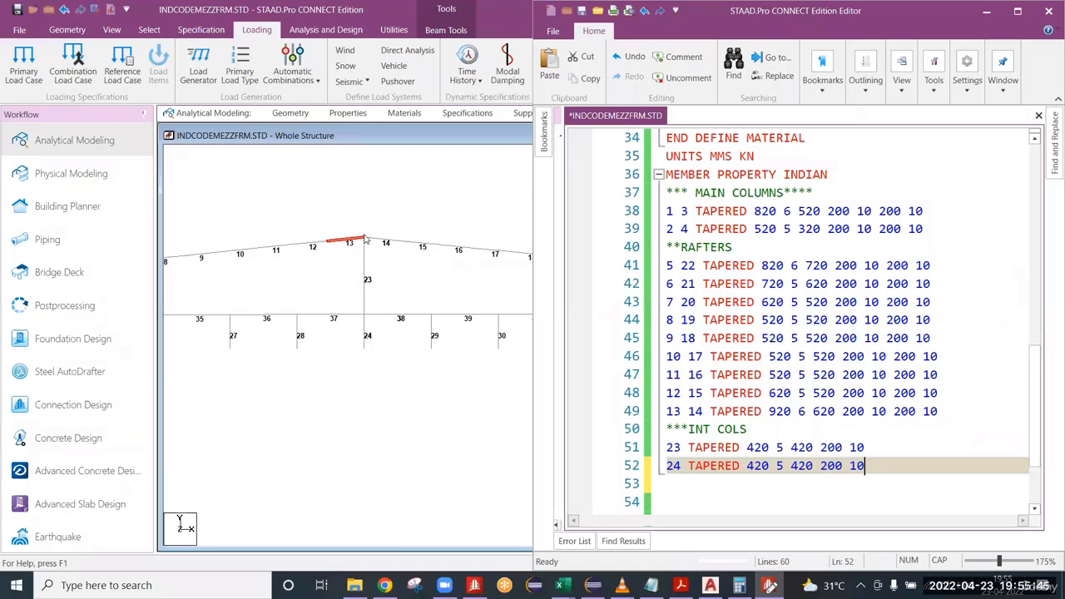
pyautogui.moveTo(864, 447); pyautogui.dragTo(820, 447)
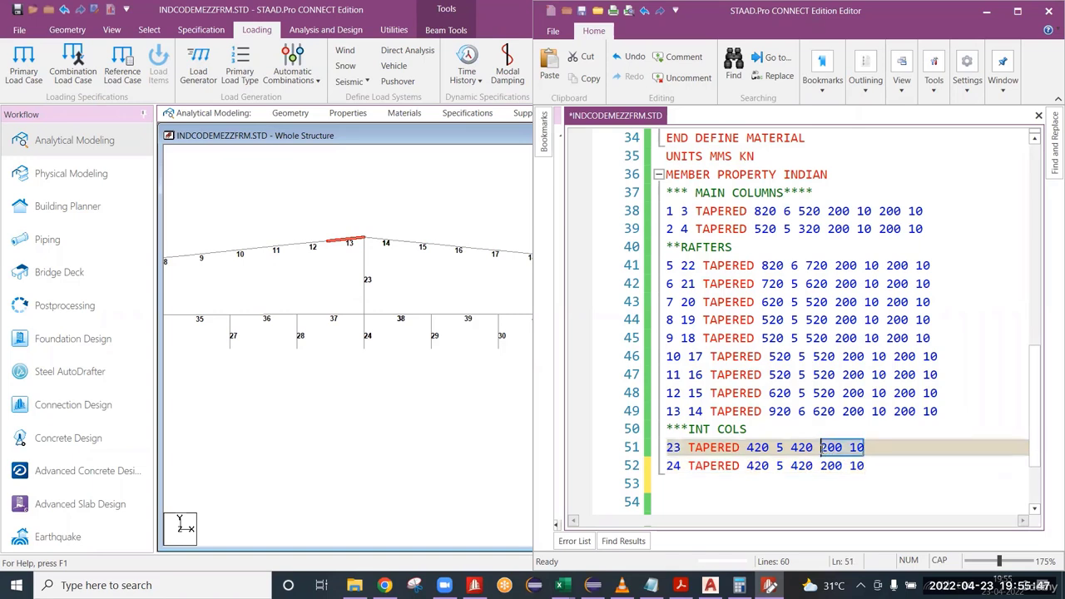
pyautogui.click(369, 336)
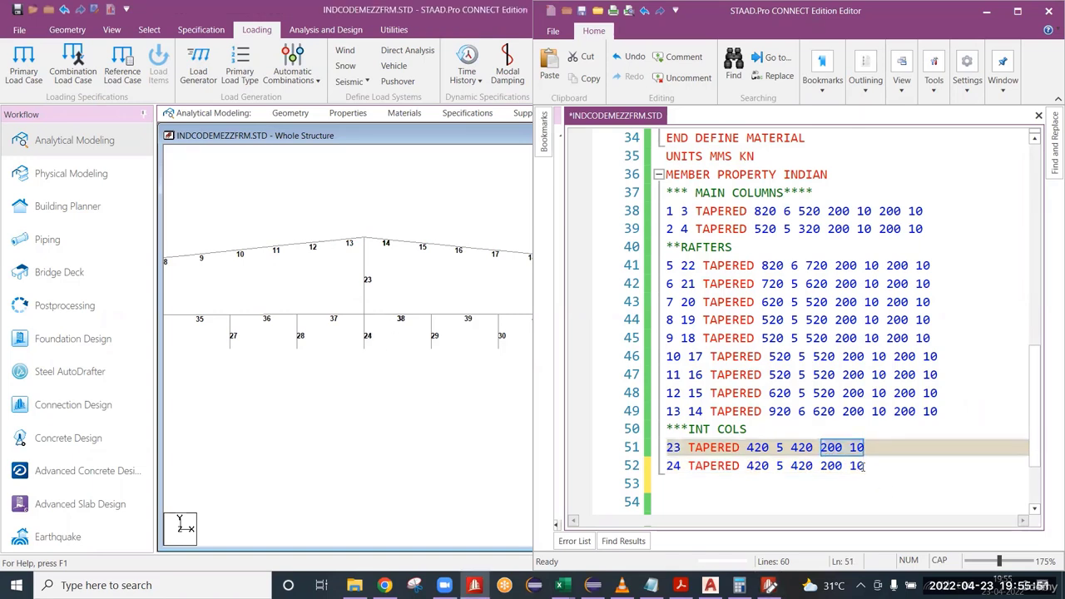
pyautogui.moveTo(864, 466); pyautogui.dragTo(821, 466)
# Add the comment line ***MEZZ COLS below the member 24 property line and start a blank line under it.
pyautogui.click(900, 466)
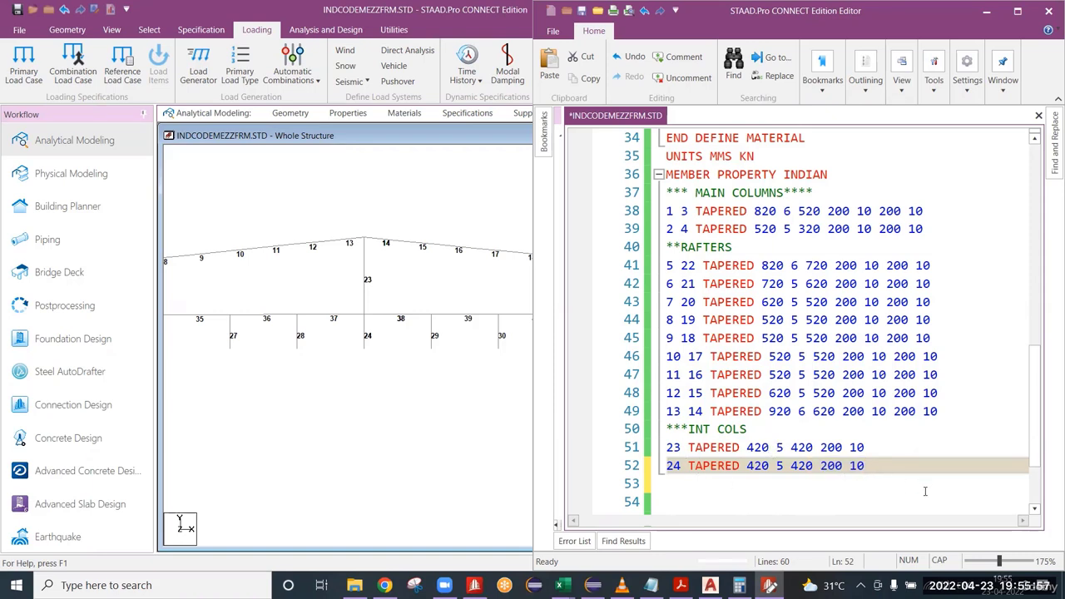
pyautogui.press('Return')
pyautogui.write('***')
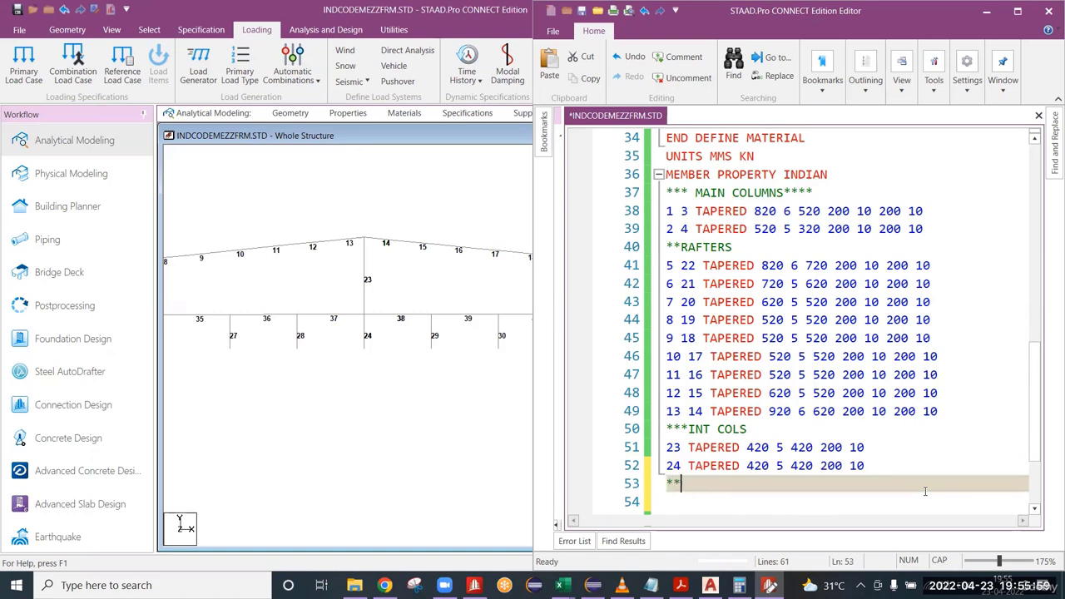
pyautogui.write('MEZZ COLS')
pyautogui.press('Return')
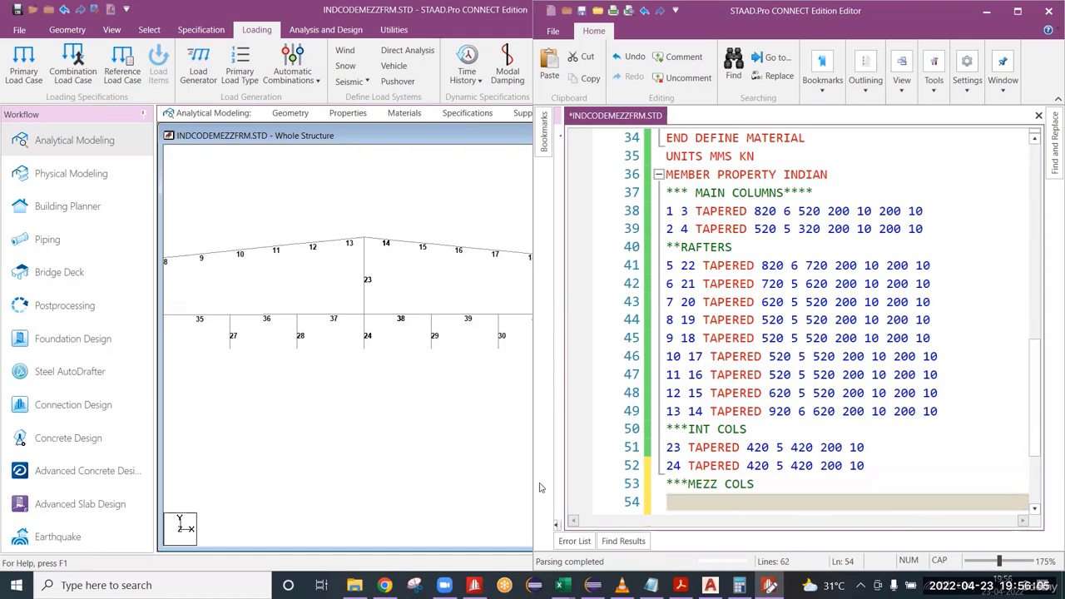
# Compare the member numbers in the main column and rafter property lines with the numbering of the frame model.
pyautogui.scroll(-5, 383, 246)
pyautogui.scroll(-1, 386, 249)
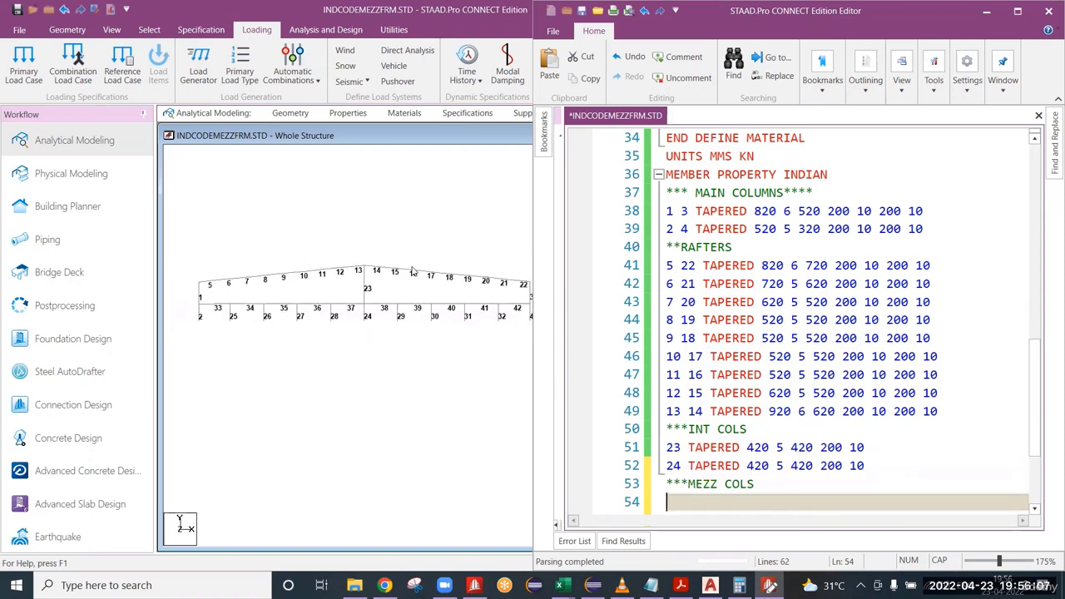
pyautogui.click(680, 211)
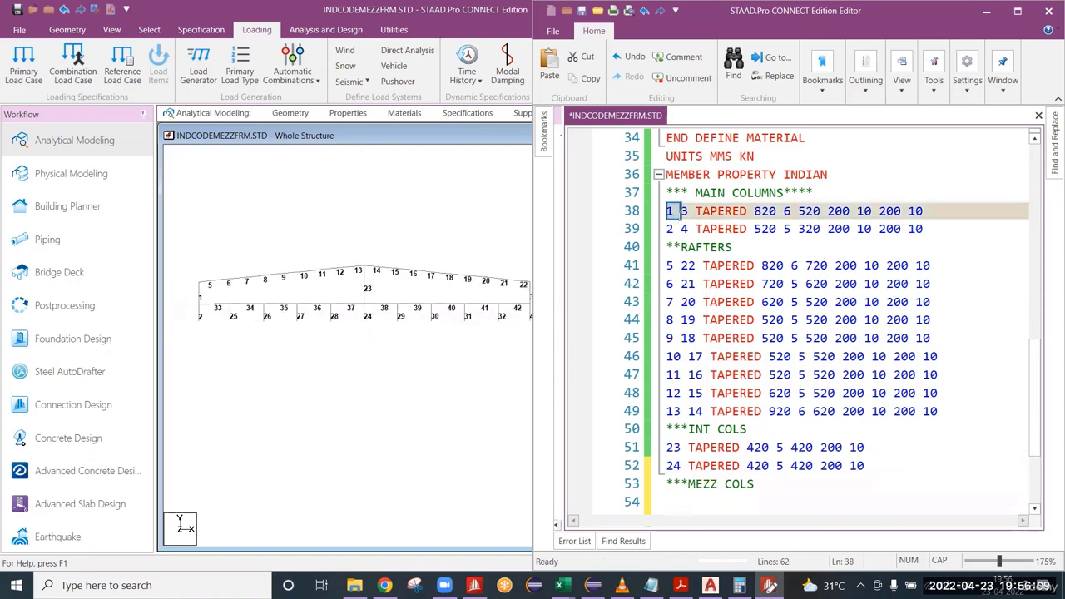
pyautogui.click(671, 265)
pyautogui.moveTo(703, 411); pyautogui.dragTo(667, 411)
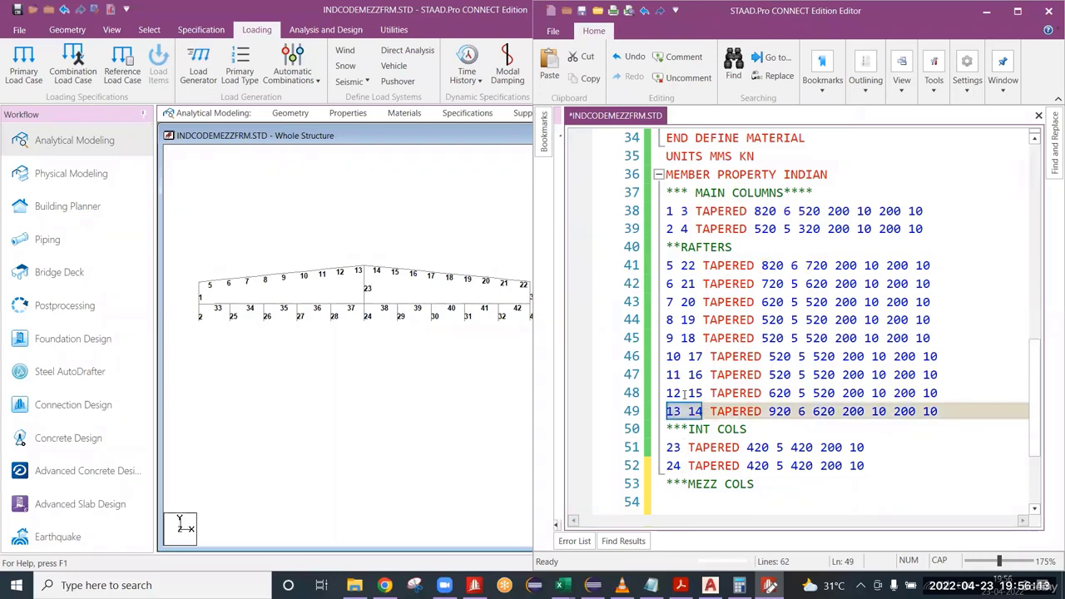
pyautogui.moveTo(670, 212); pyautogui.dragTo(695, 229)
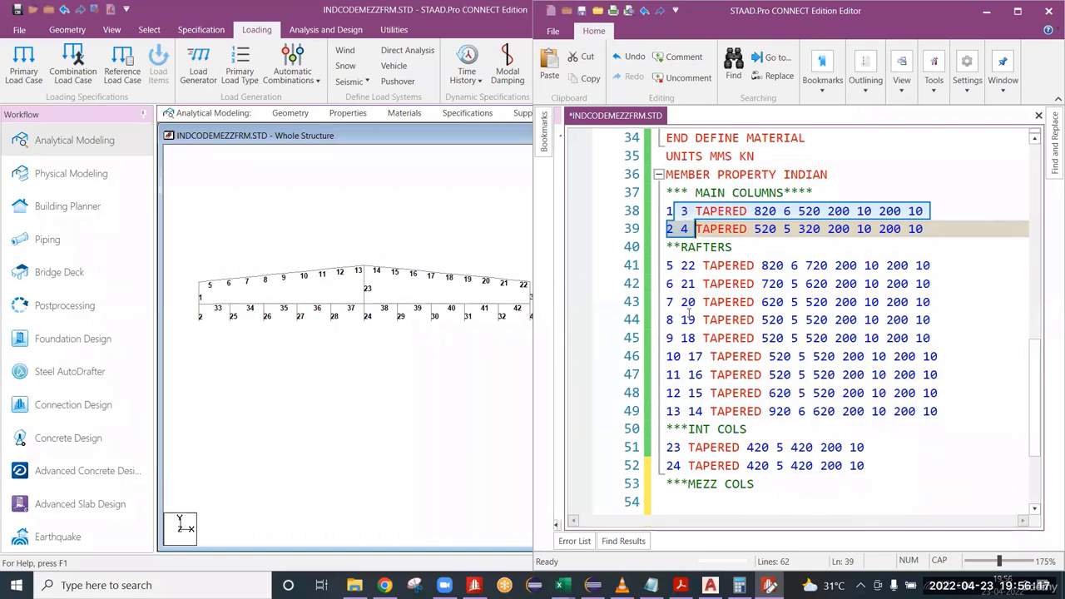
pyautogui.click(687, 265)
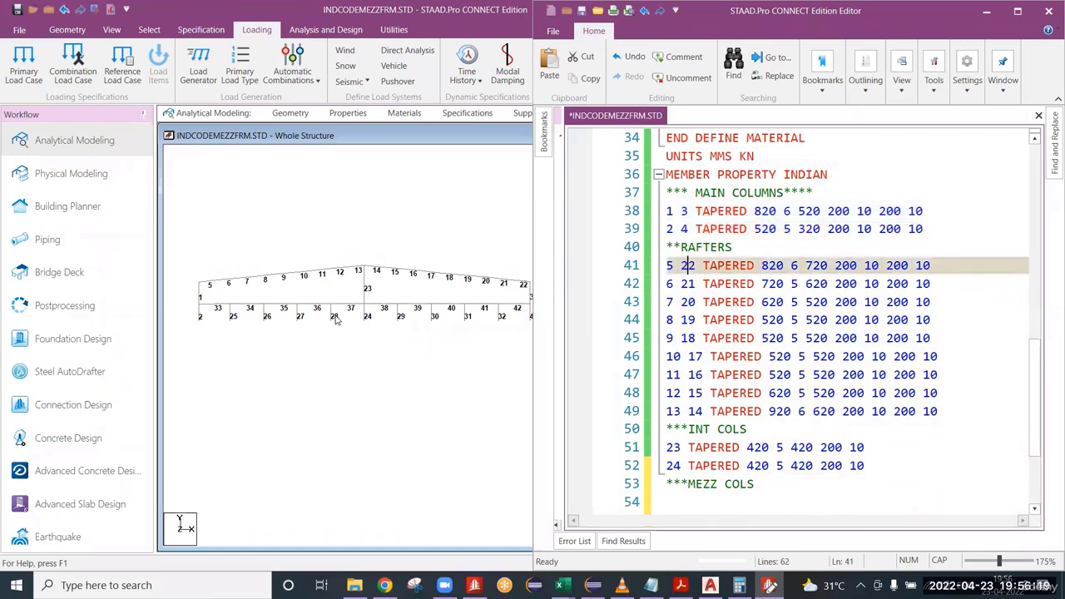
pyautogui.scroll(2, 371, 298)
pyautogui.scroll(1, 372, 298)
pyautogui.click(365, 329)
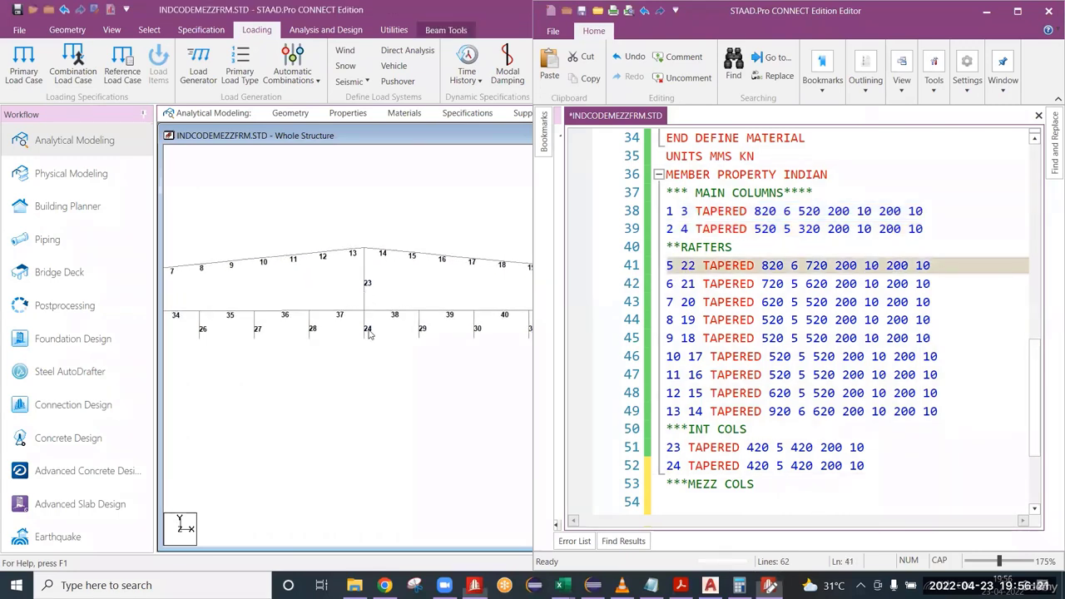
pyautogui.click(685, 500)
pyautogui.scroll(-2, 699, 479)
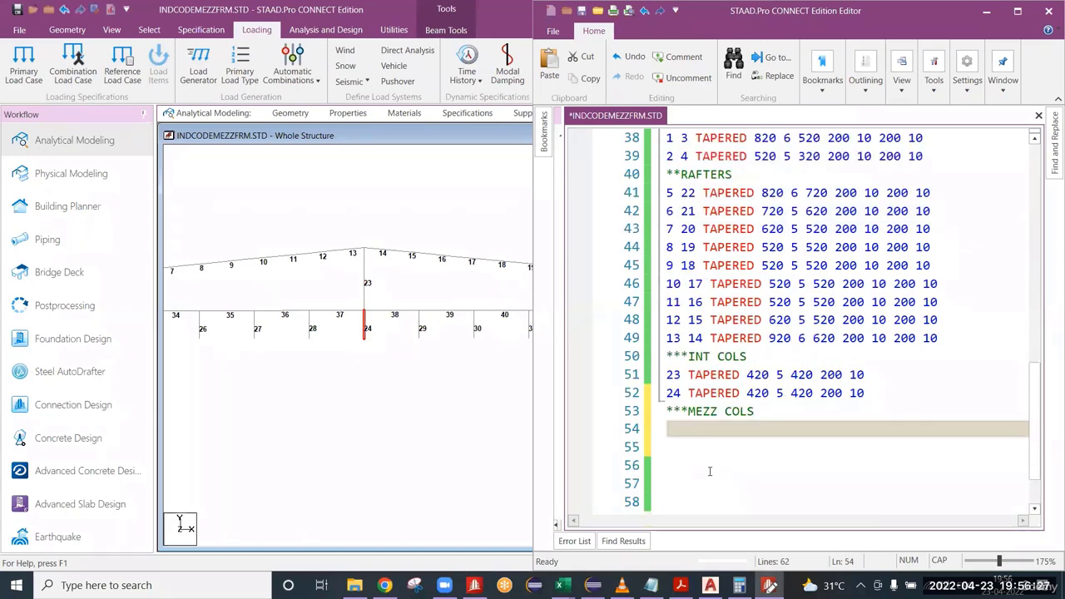
pyautogui.scroll(-1, 760, 384)
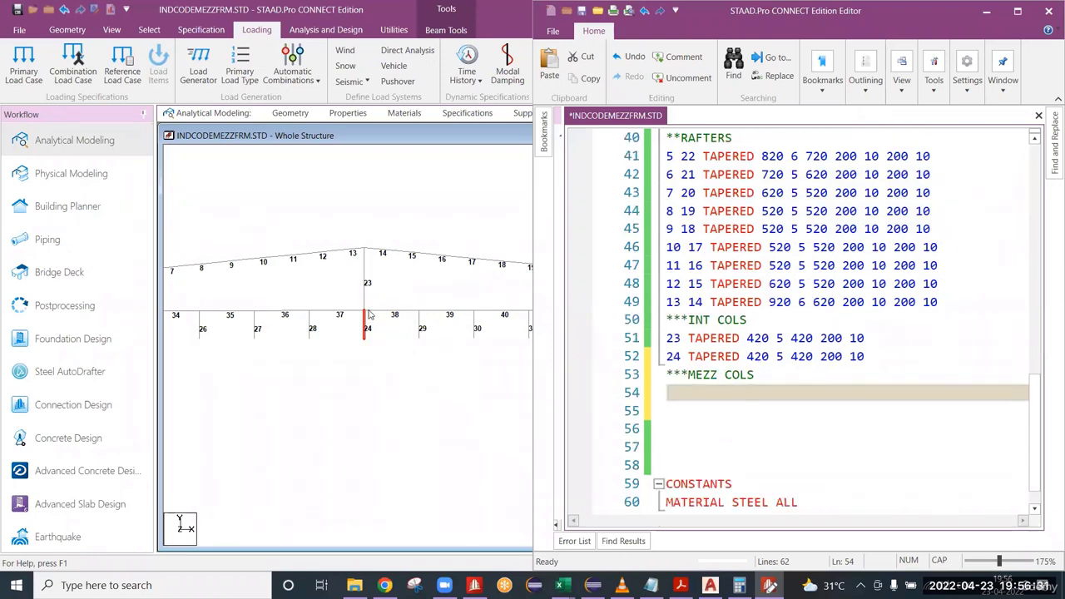
pyautogui.scroll(2, 250, 348)
pyautogui.moveTo(251, 348); pyautogui.dragTo(377, 383, button='middle')
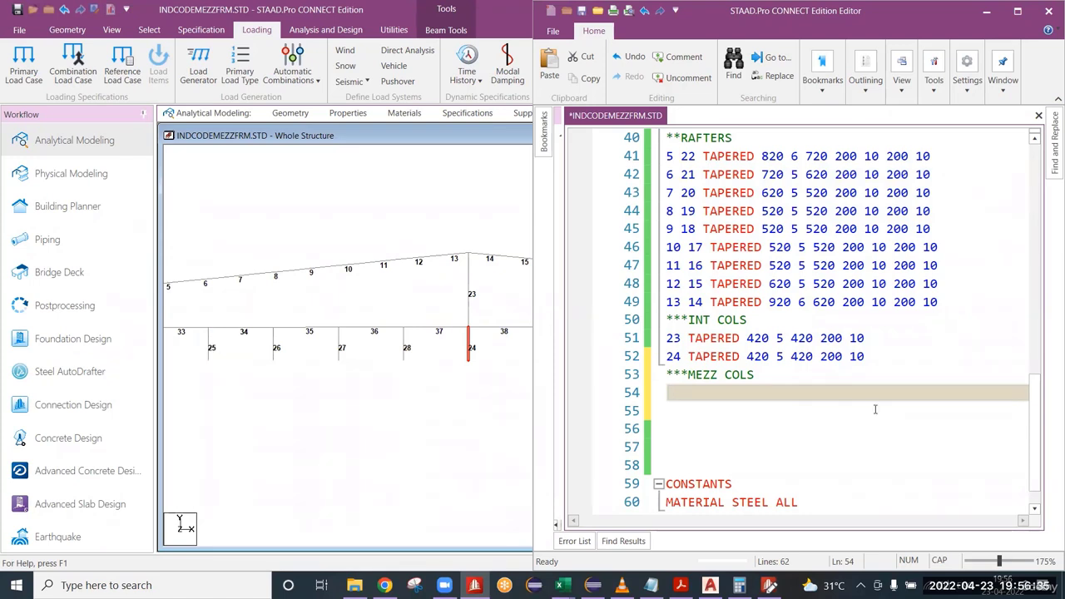
pyautogui.click(693, 398)
pyautogui.write('25 TAPERED')
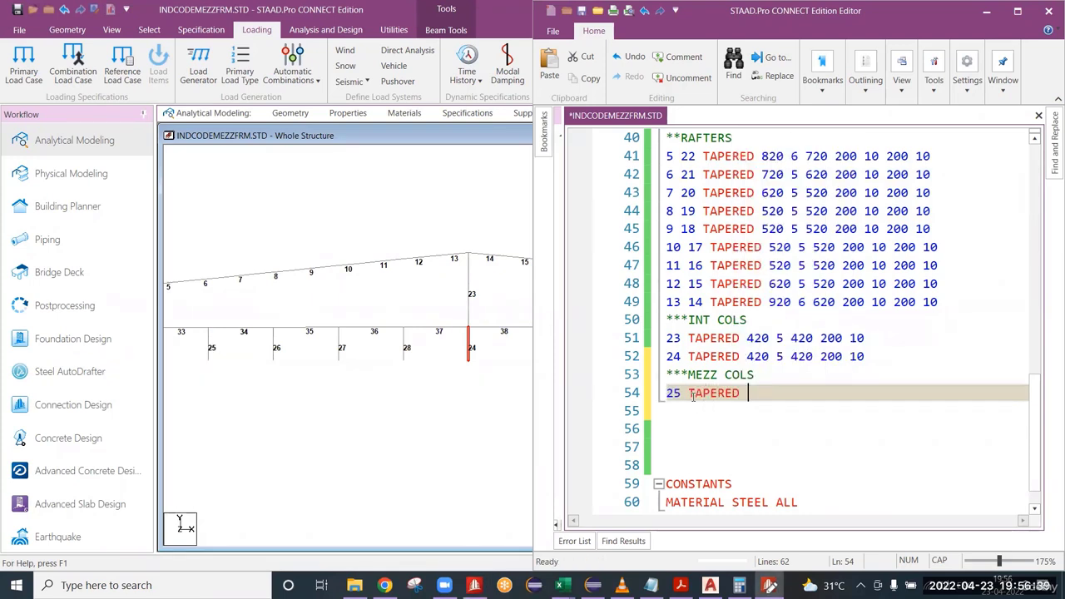
pyautogui.write(' 3320')
pyautogui.press('BackSpace')
pyautogui.press('BackSpace')
pyautogui.press('BackSpace')
pyautogui.write('20 5 320 ')
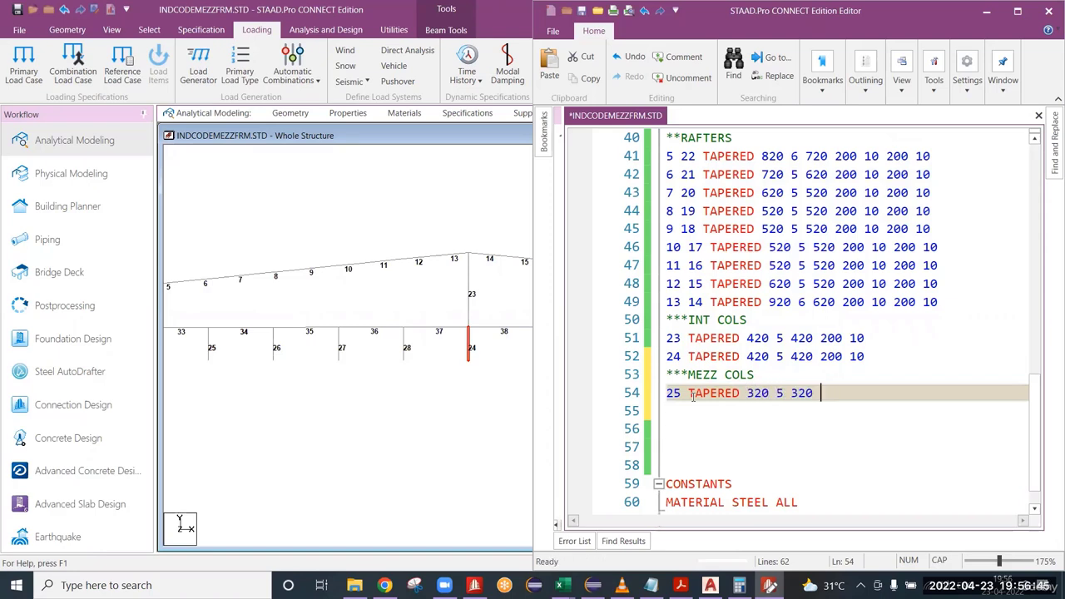
pyautogui.write('200 10')
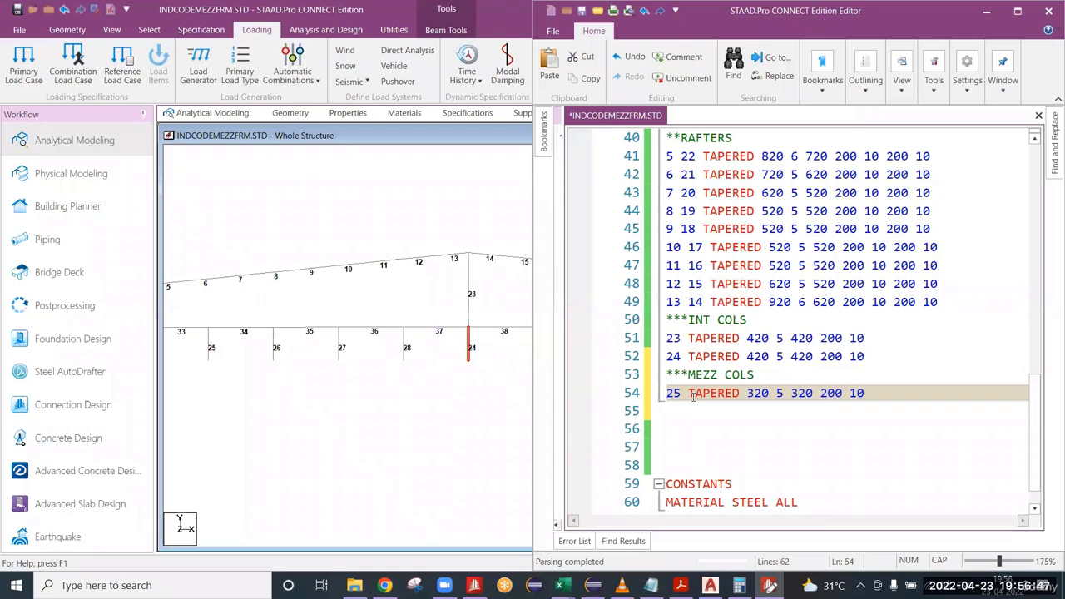
pyautogui.hotkey('ctrl', 'shift', 'Left')
pyautogui.hotkey('ctrl', 'shift', 'Left')
pyautogui.hotkey('ctrl', 'shift', 'Left')
pyautogui.hotkey('ctrl', 'shift', 'Left')
pyautogui.hotkey('ctrl', 'shift', 'Left')
pyautogui.hotkey('ctrl', 'shift', 'Left')
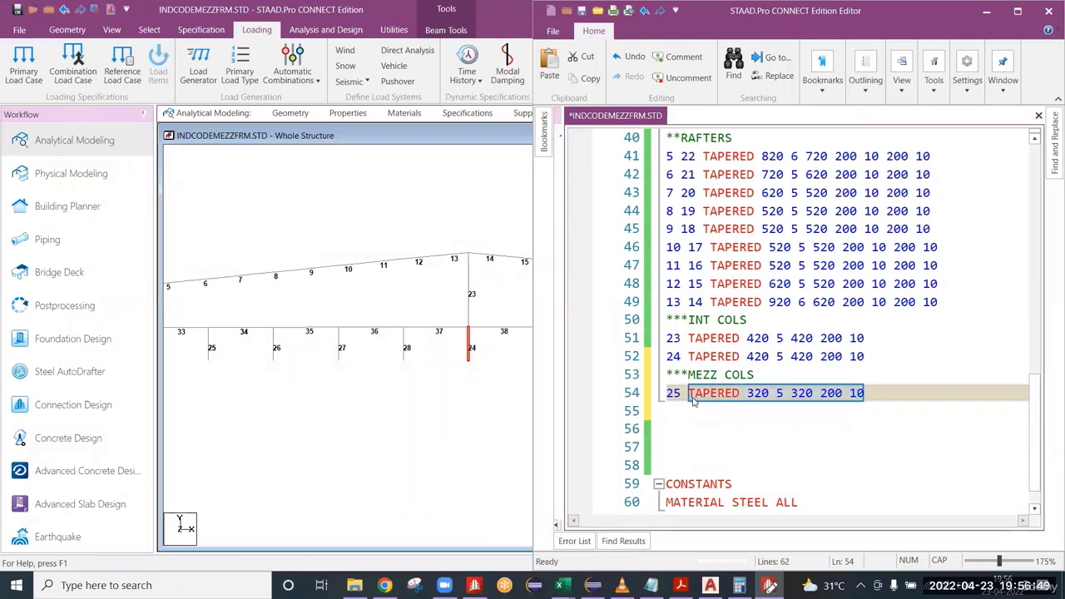
pyautogui.press('End')
pyautogui.press('Return')
pyautogui.write('26')
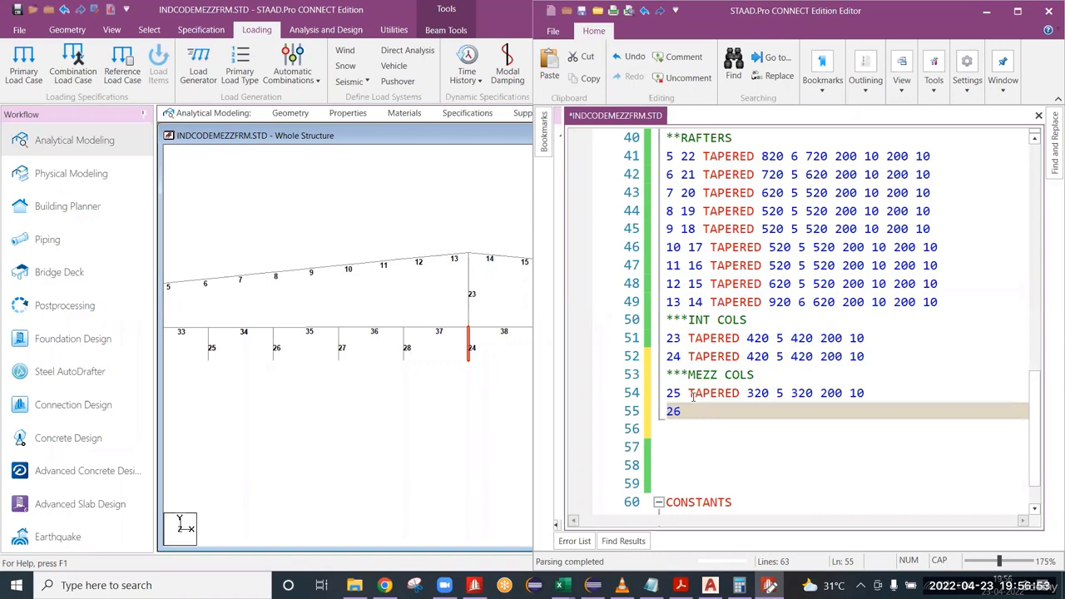
pyautogui.hotkey('ctrl', 'd')
pyautogui.hotkey('ctrl', 'z')
pyautogui.click(690, 393)
pyautogui.hotkey('shift', 'End')
pyautogui.hotkey('ctrl', 'c')
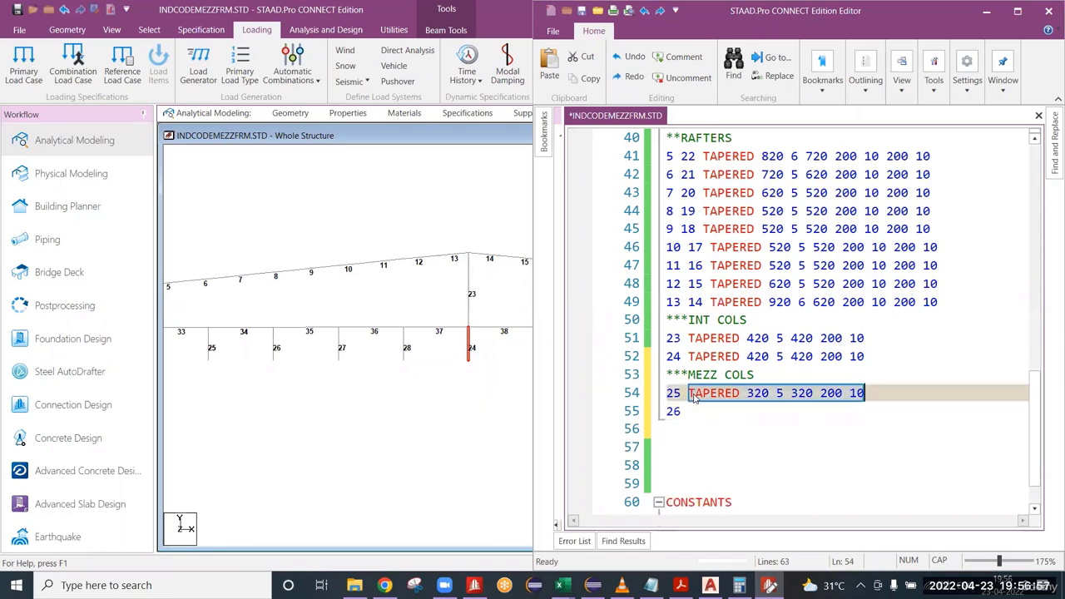
pyautogui.press('Down')
pyautogui.hotkey('ctrl', 'v')
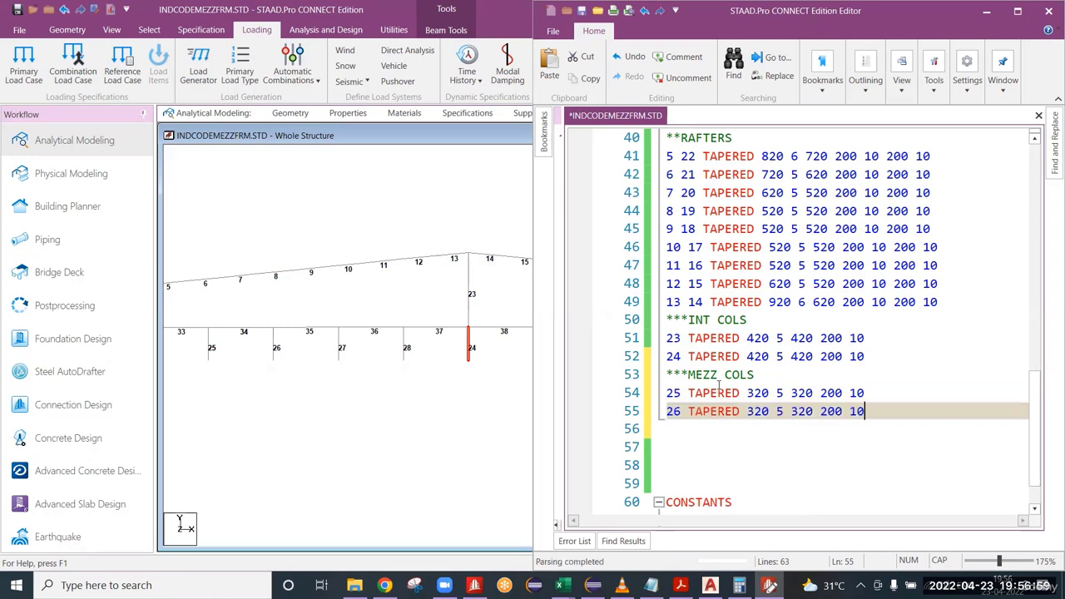
pyautogui.press('Return')
pyautogui.write('27')
pyautogui.hotkey('ctrl', 'v')
pyautogui.press('Return')
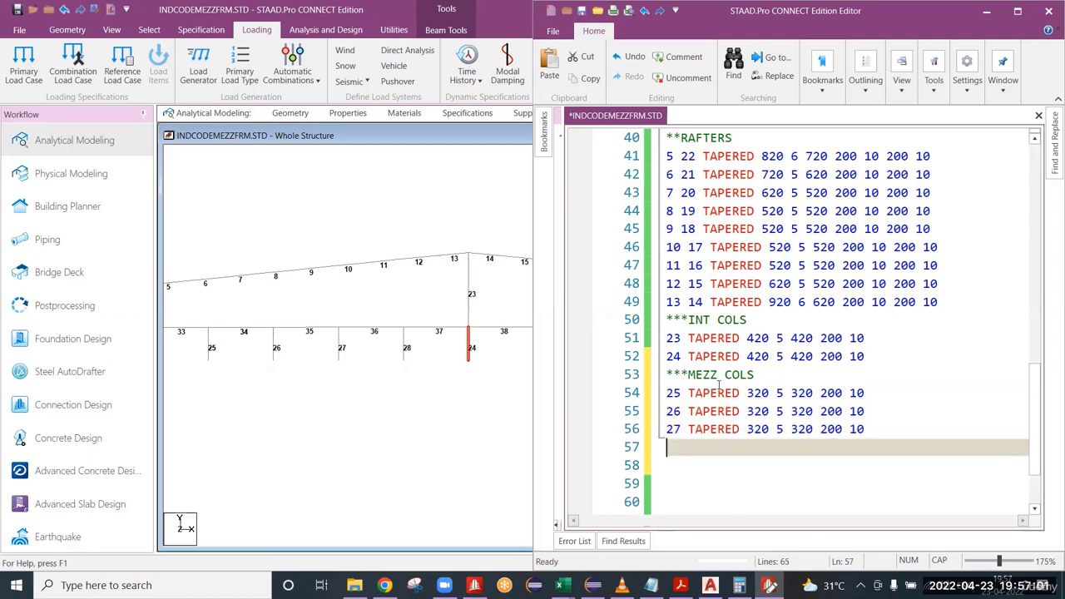
pyautogui.write('28')
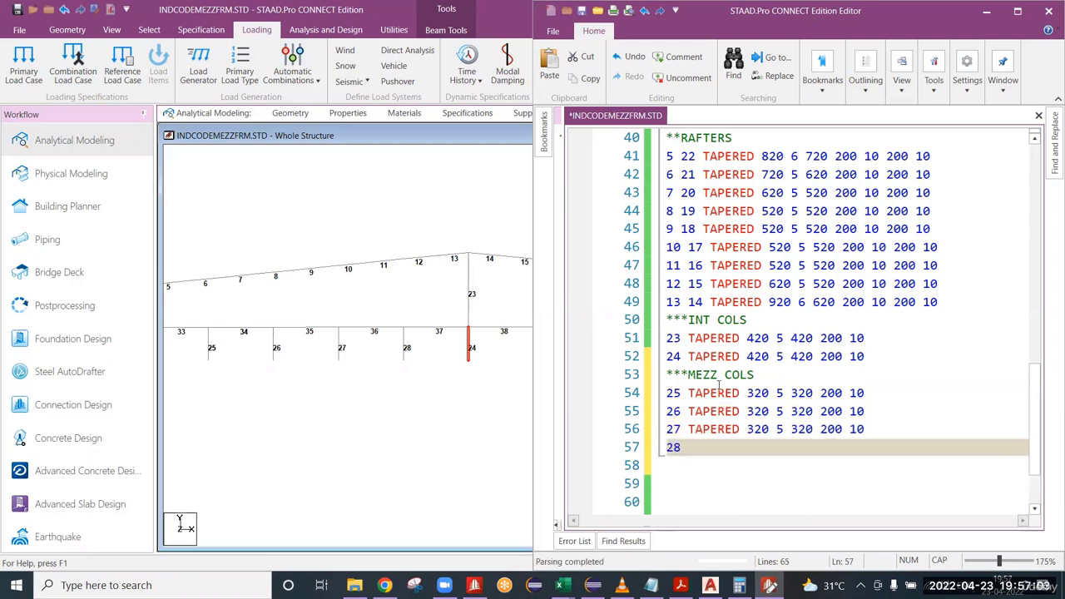
pyautogui.hotkey('ctrl', 'v')
# Add member 29 to the member 28 property line and member 30 to the member 27 property line.
pyautogui.click(361, 363)
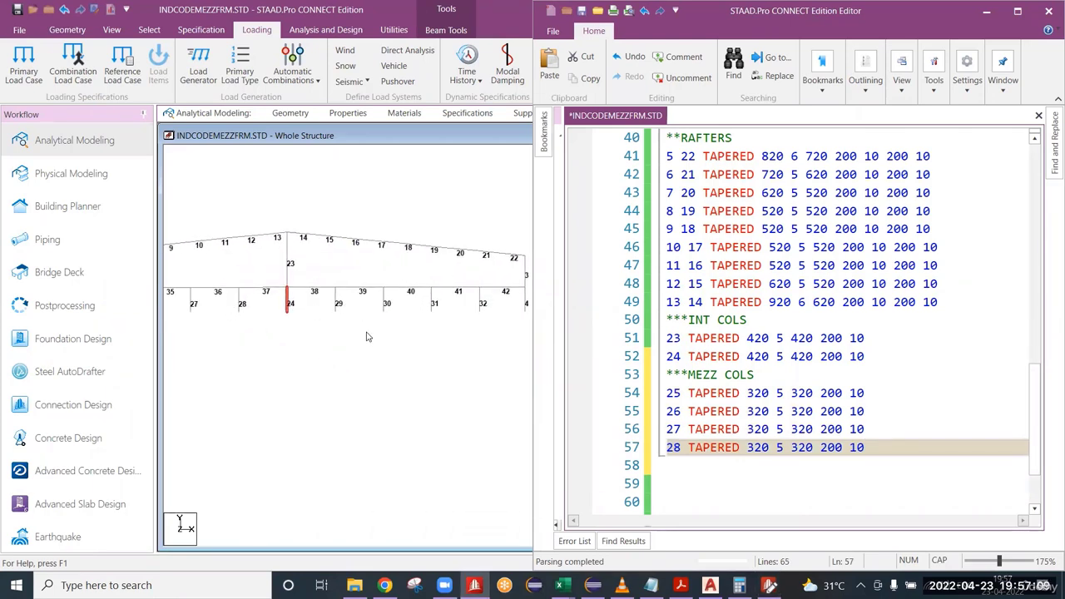
pyautogui.click(685, 447)
pyautogui.press('Left')
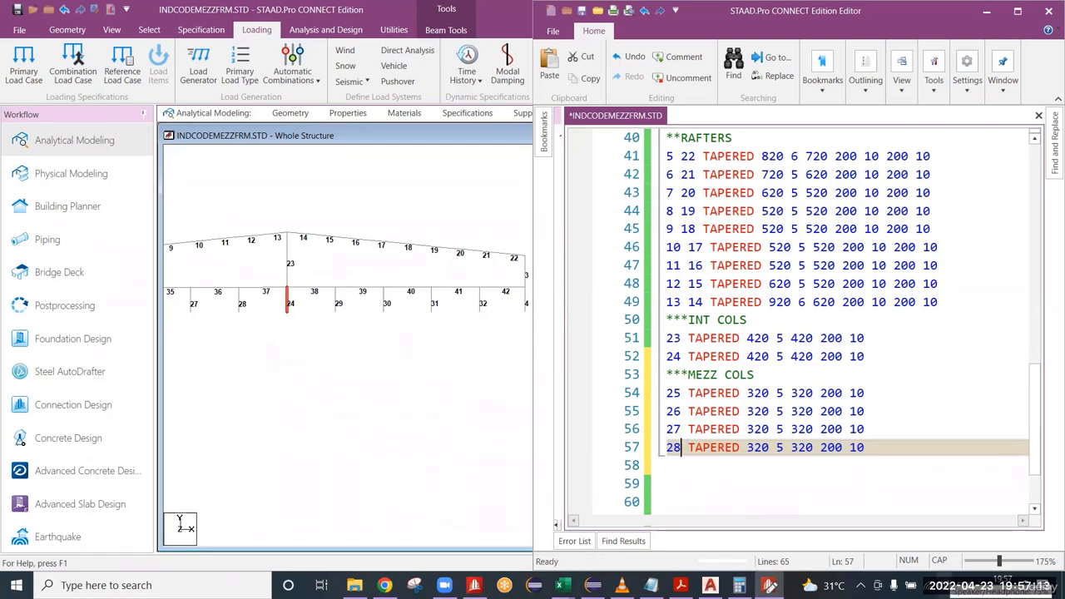
pyautogui.write('29')
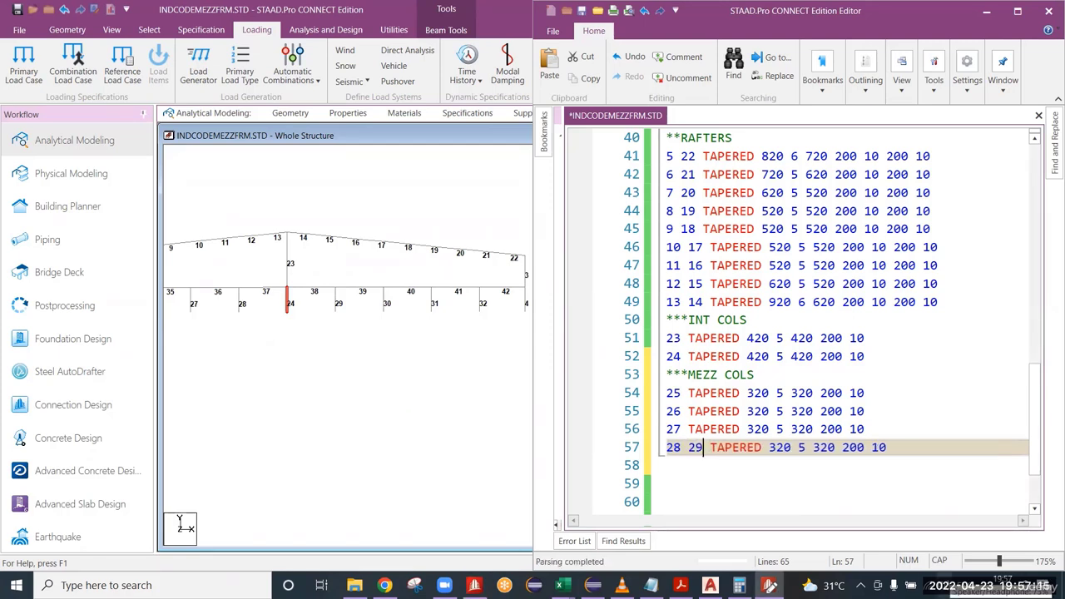
pyautogui.press('Up')
pyautogui.press('Left')
pyautogui.press('Left')
pyautogui.write('30')
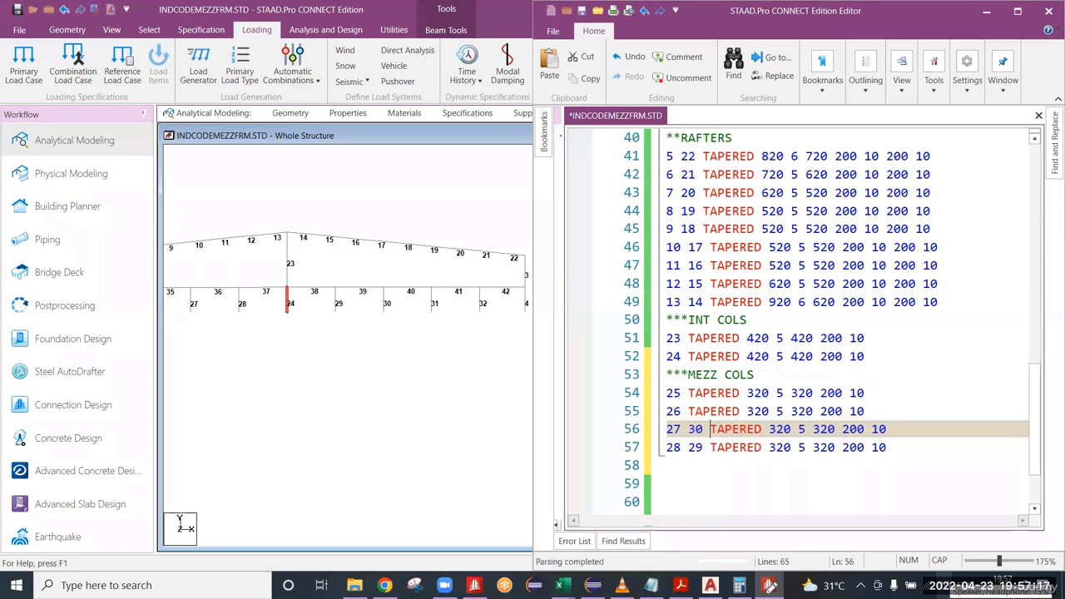
# Add member 31 to the member 26 property line and member 32 to the member 25 line, and save the input file.
pyautogui.press('Up')
pyautogui.press('Left')
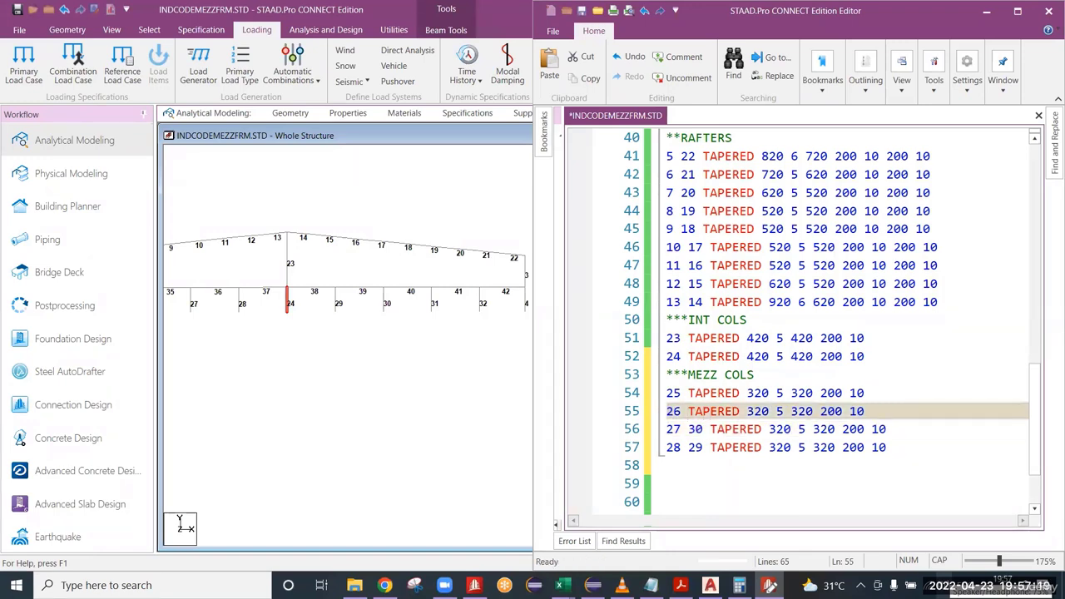
pyautogui.write('31')
pyautogui.press('Up')
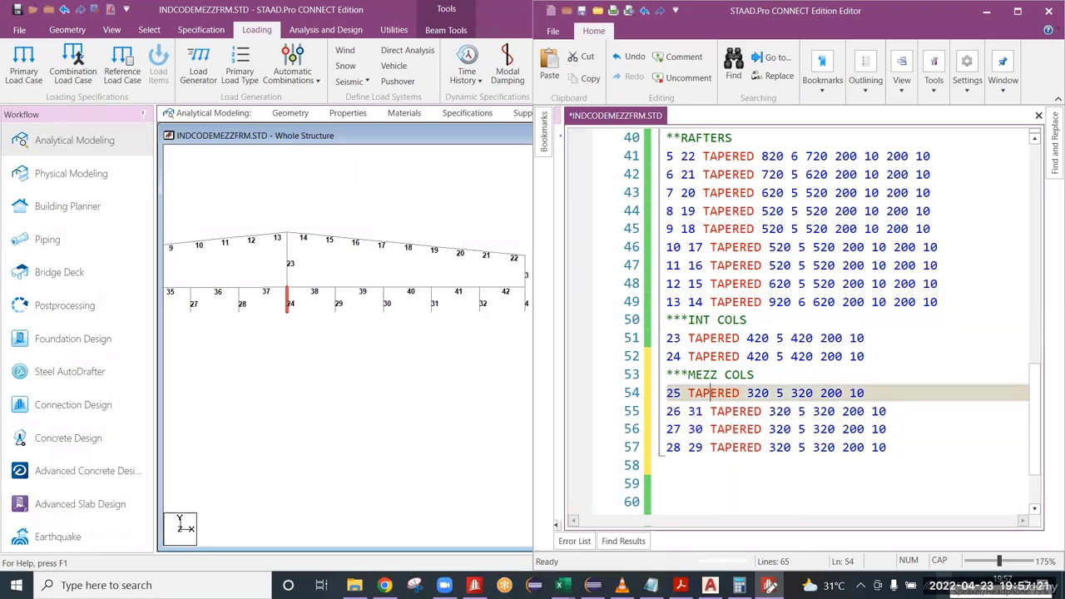
pyautogui.press('Left')
pyautogui.press('Left')
pyautogui.press('Up')
pyautogui.press('Down')
pyautogui.press('Left')
pyautogui.write('32')
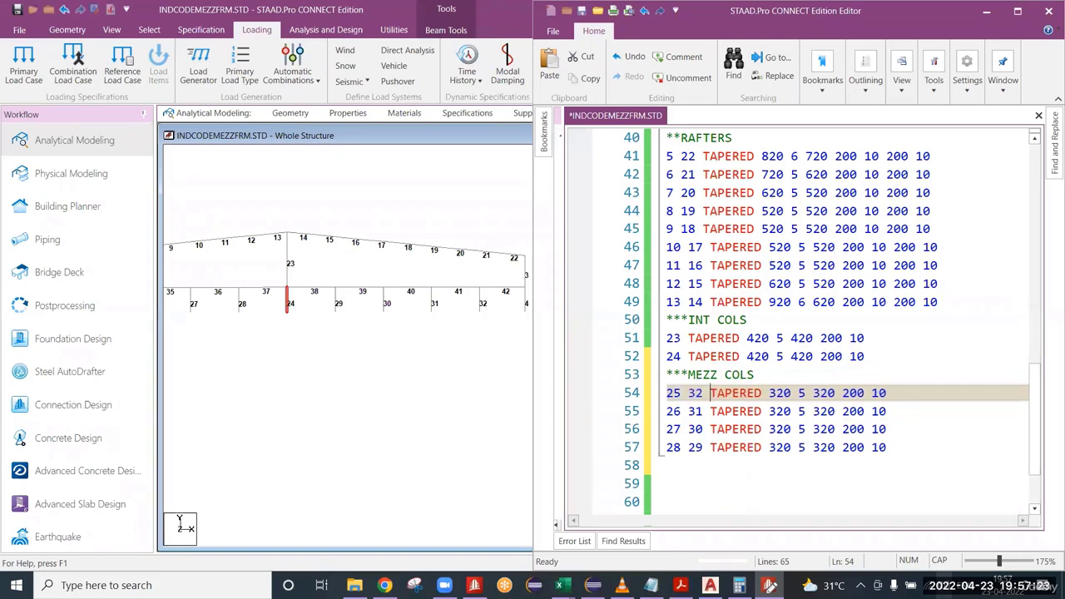
pyautogui.hotkey('ctrl', 's')
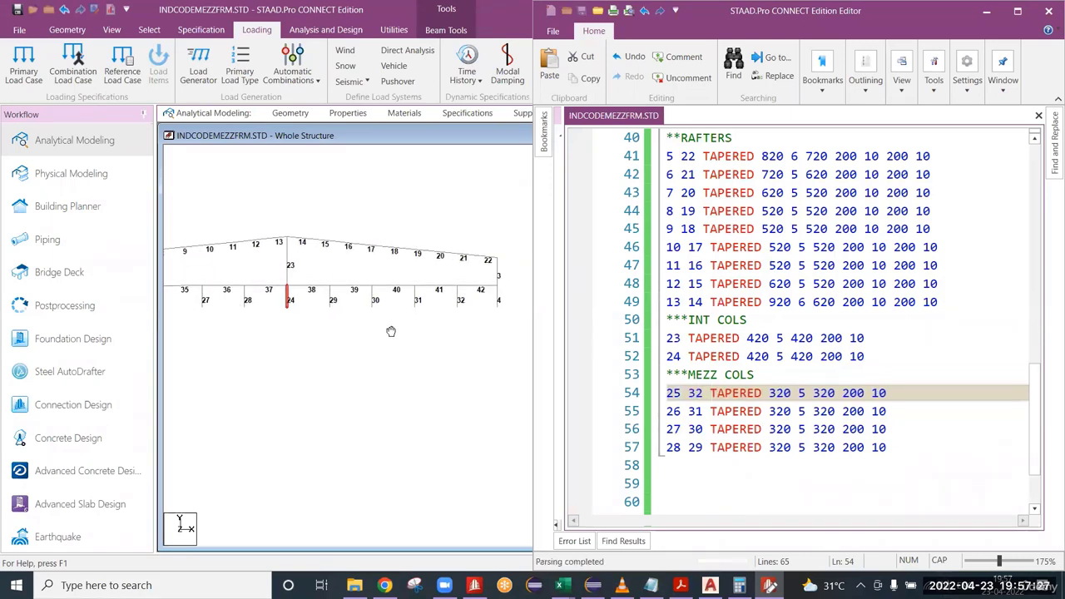
# Add the comment line "* MEZZ BEAMS" below the property line for members 28 and 29.
pyautogui.click(895, 447)
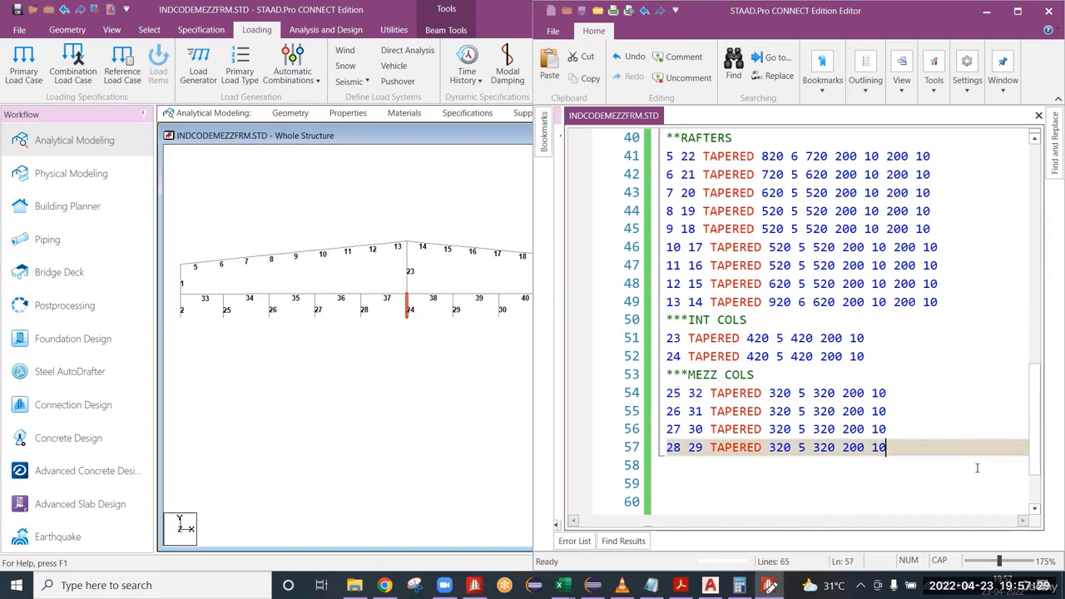
pyautogui.scroll(-2, 975, 466)
pyautogui.press('Return')
pyautogui.write('*')
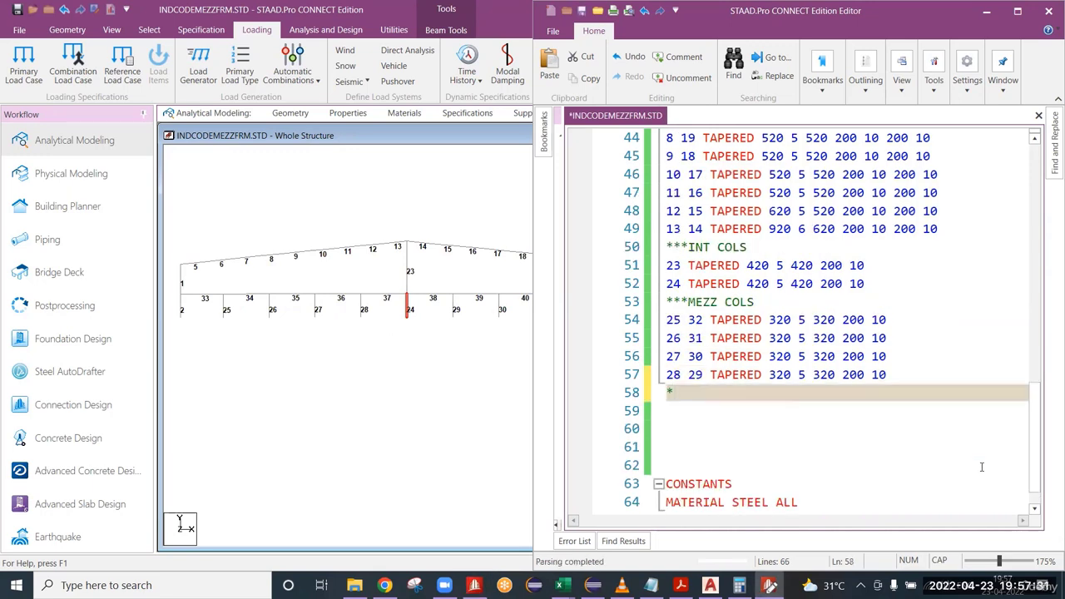
pyautogui.write(' MEZZ ')
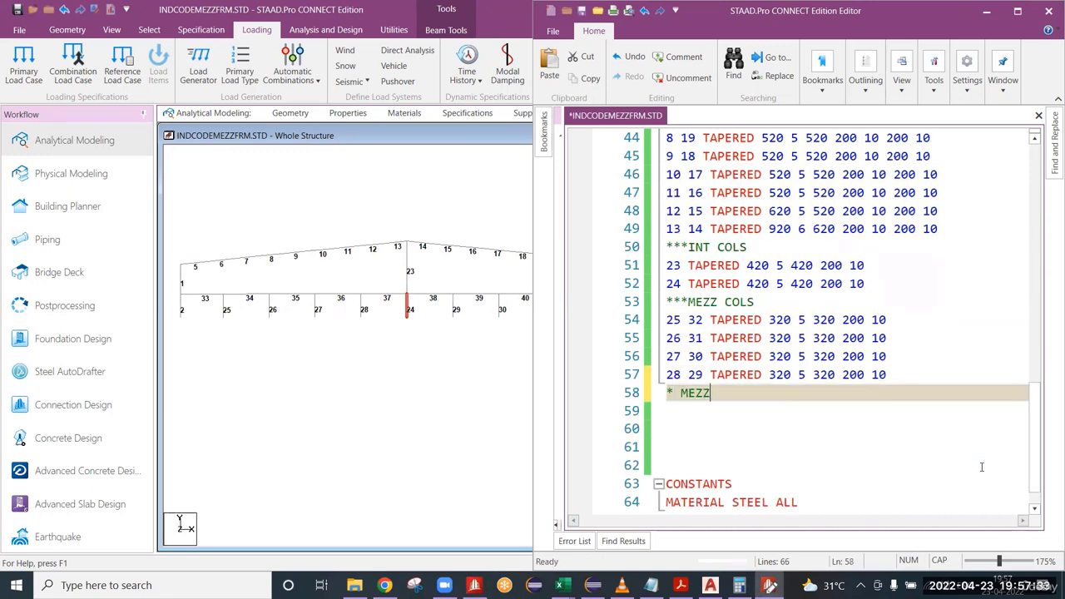
pyautogui.write('BEAMS')
pyautogui.press('Return')
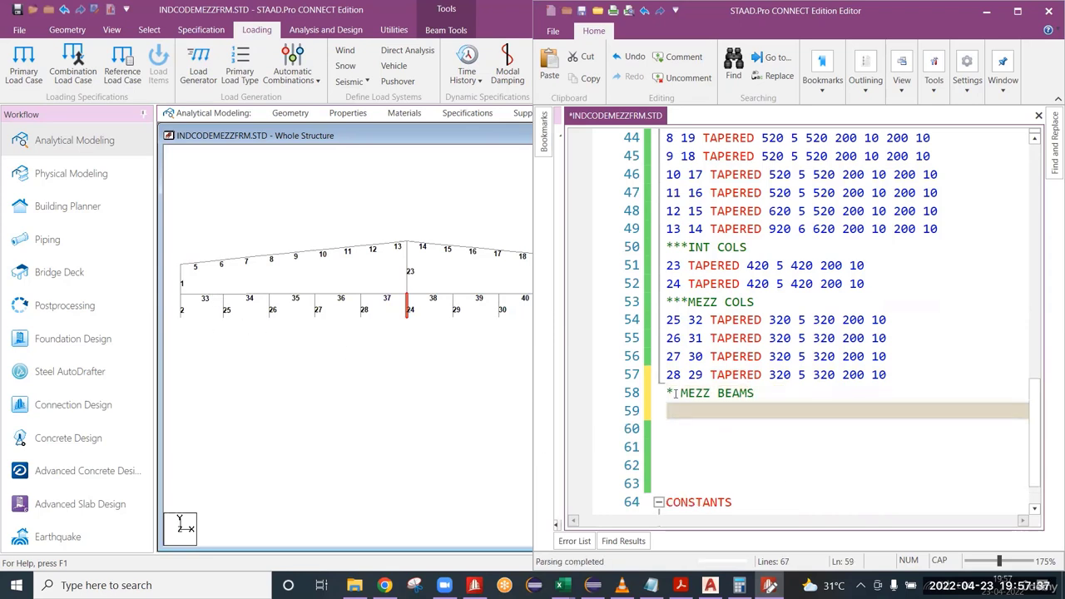
pyautogui.scroll(-1, 421, 314)
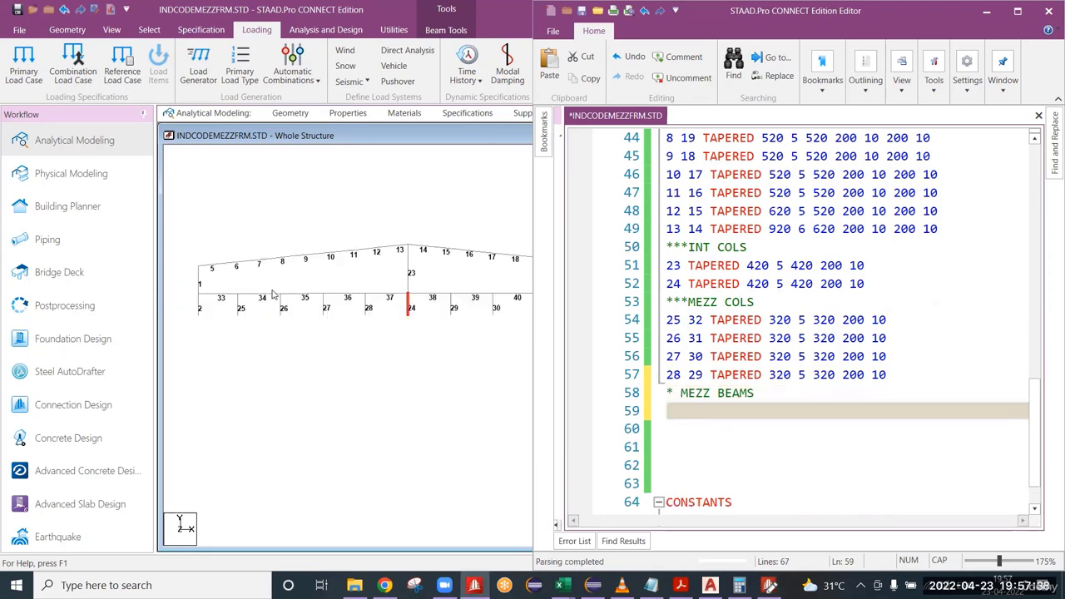
pyautogui.click(697, 407)
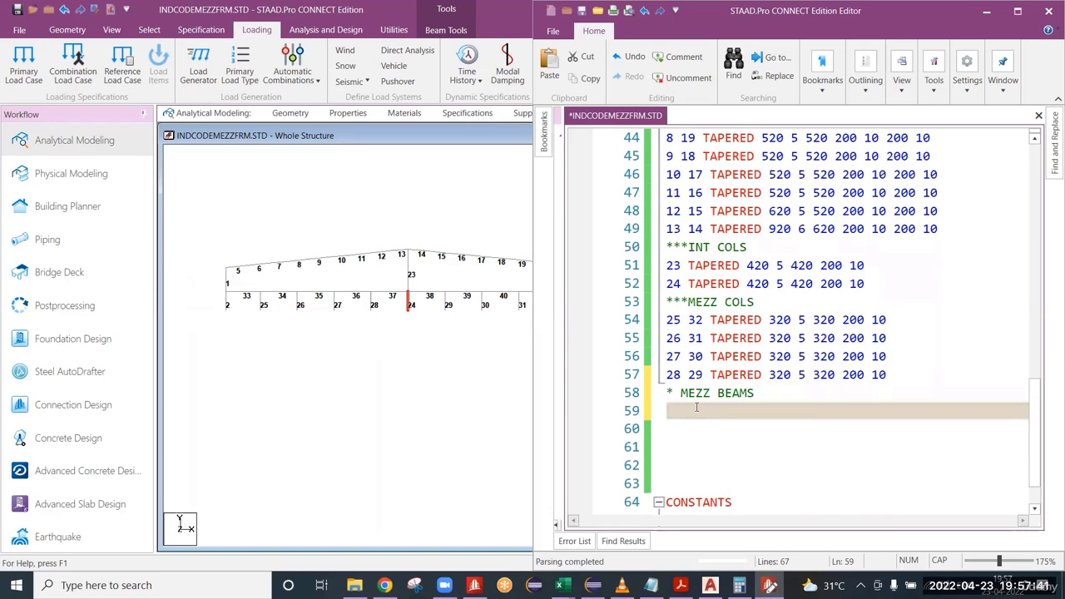
pyautogui.write('33')
pyautogui.moveTo(406, 285); pyautogui.dragTo(369, 285, button='middle')
pyautogui.scroll(-2, 363, 287)
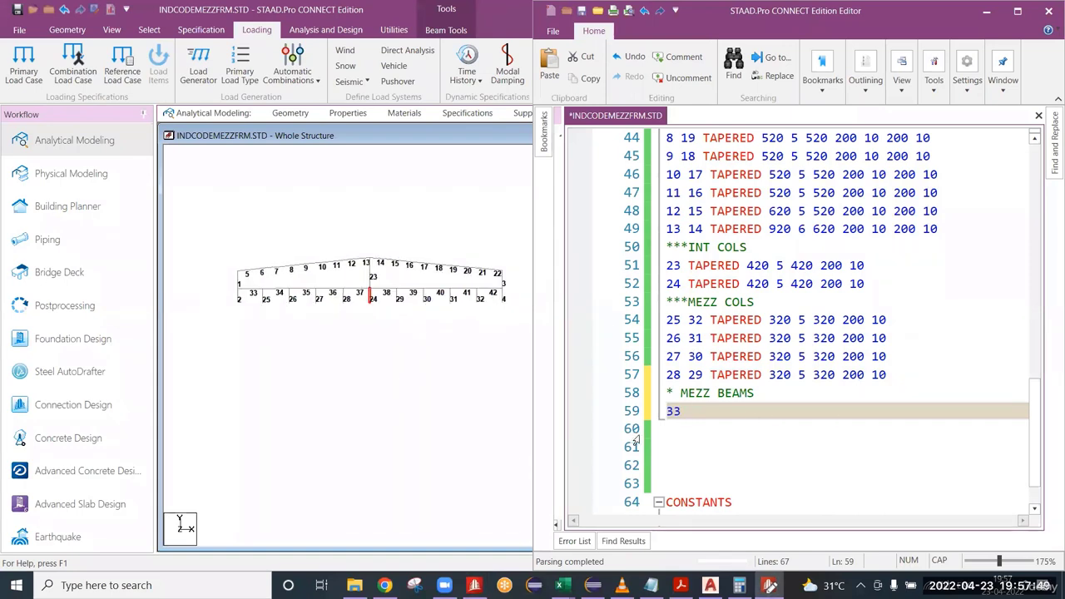
pyautogui.scroll(4, 528, 308)
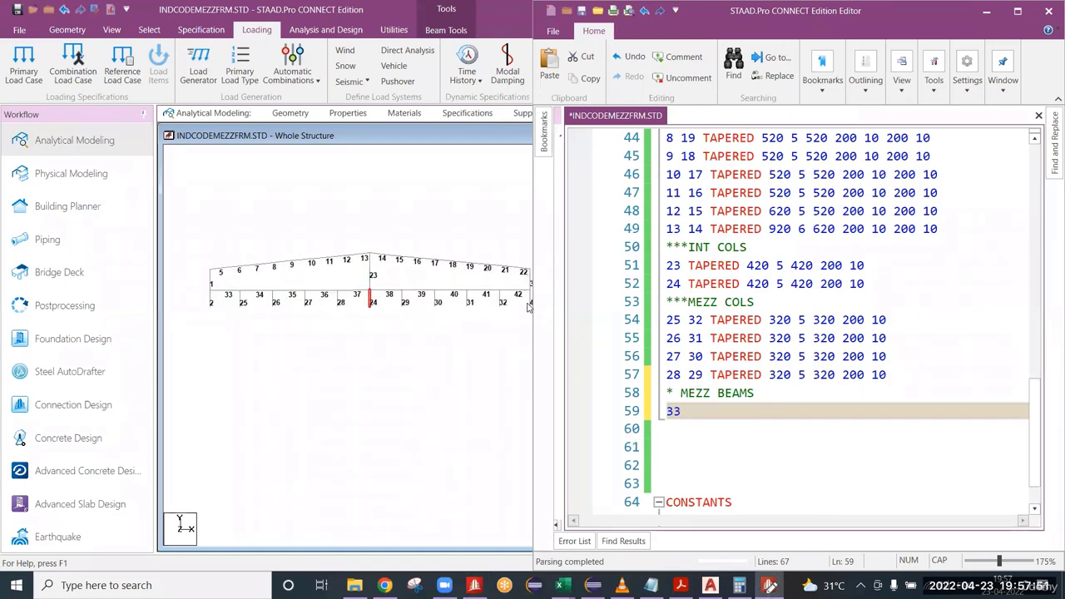
pyautogui.scroll(-1, 498, 308)
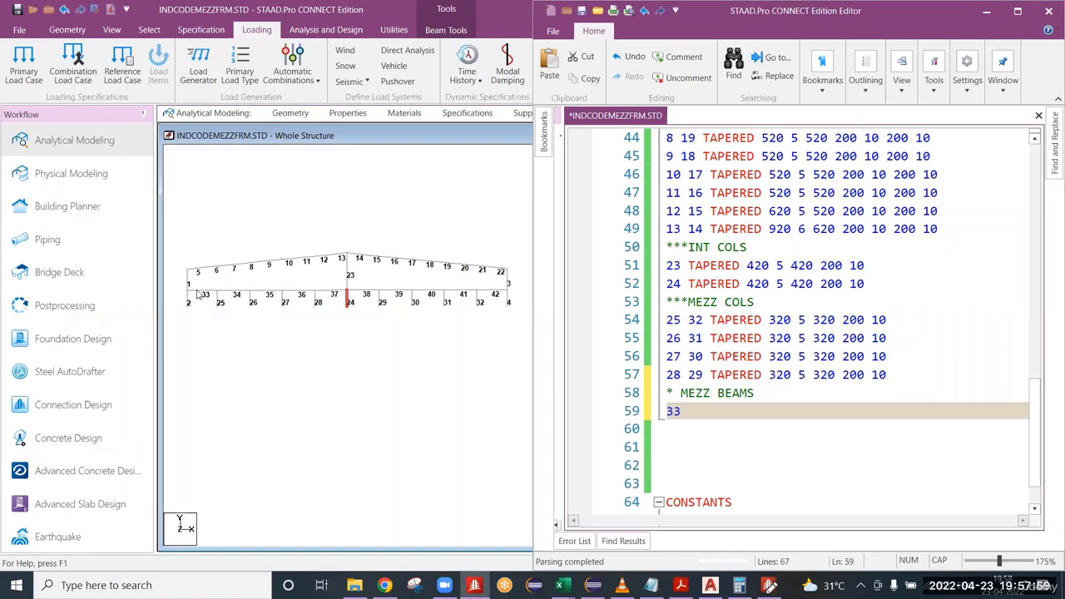
pyautogui.scroll(1, 212, 302)
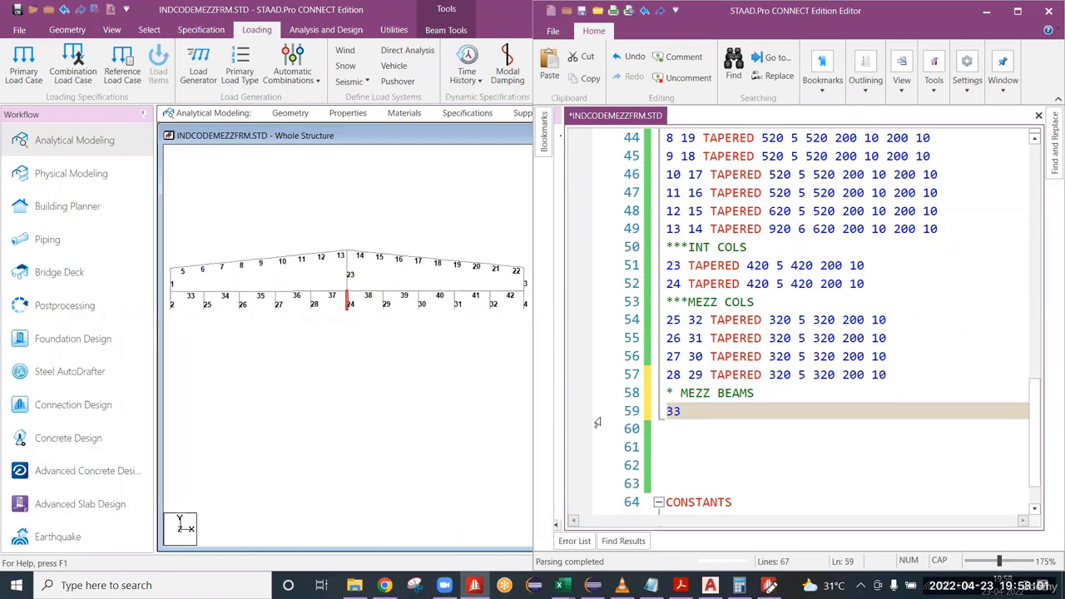
pyautogui.click(705, 415)
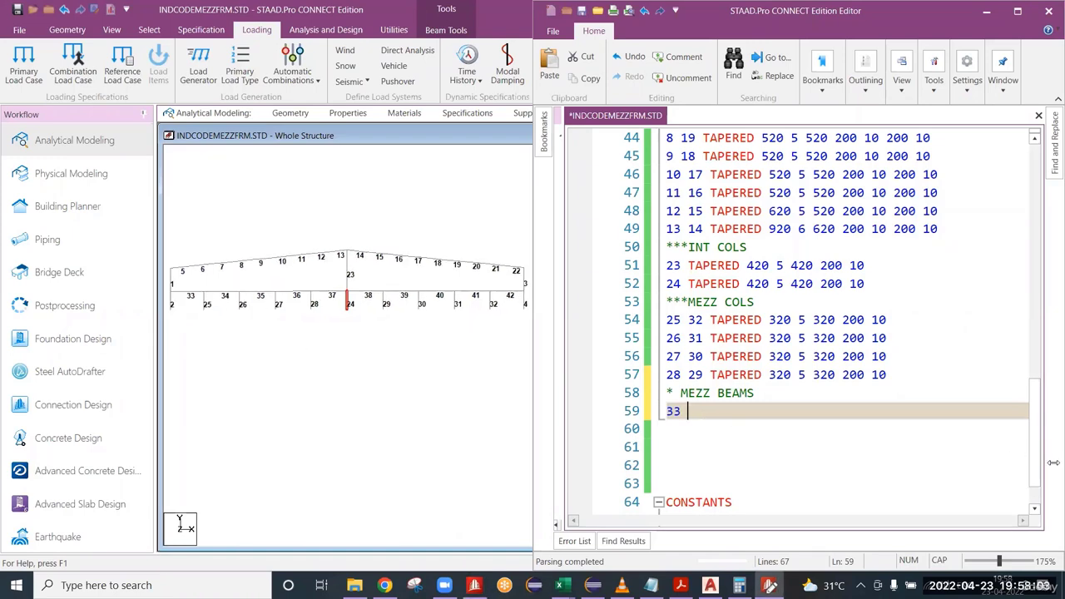
pyautogui.write('42 TAPE')
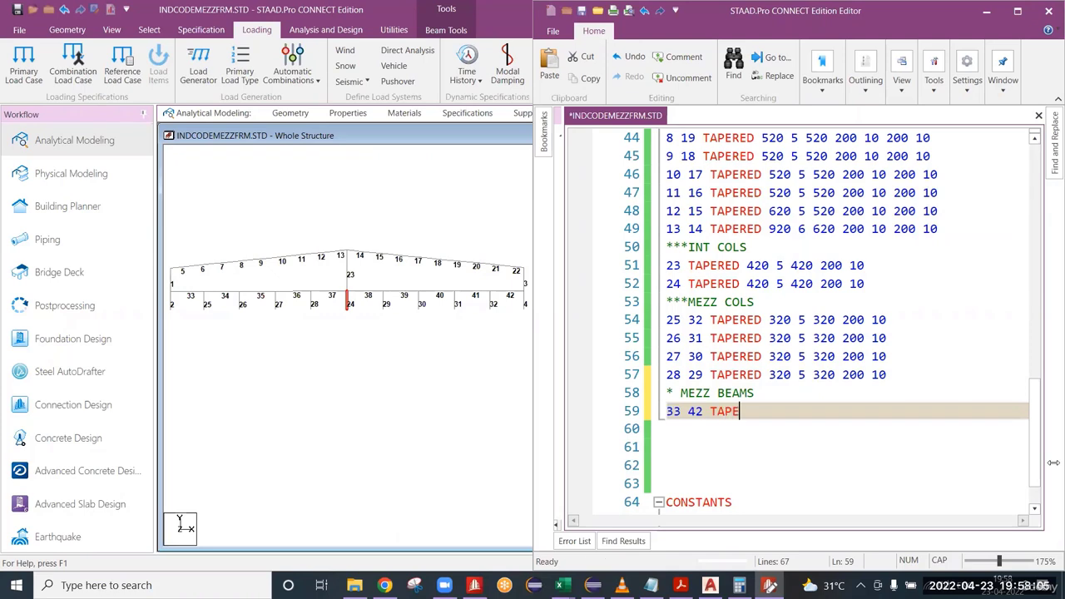
pyautogui.write('RED 620 5 620 ')
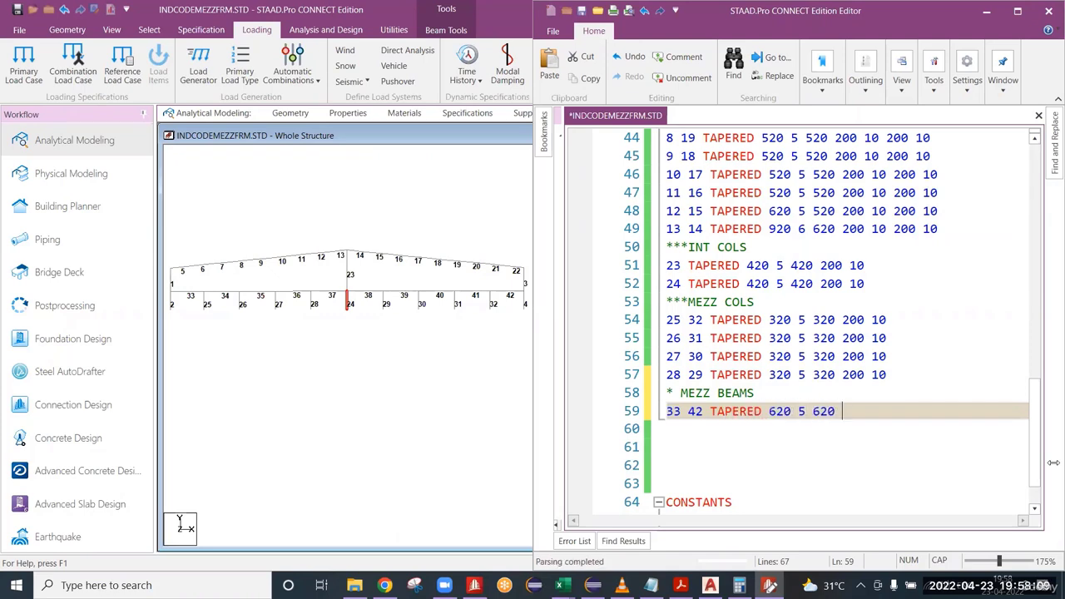
pyautogui.write('200 10')
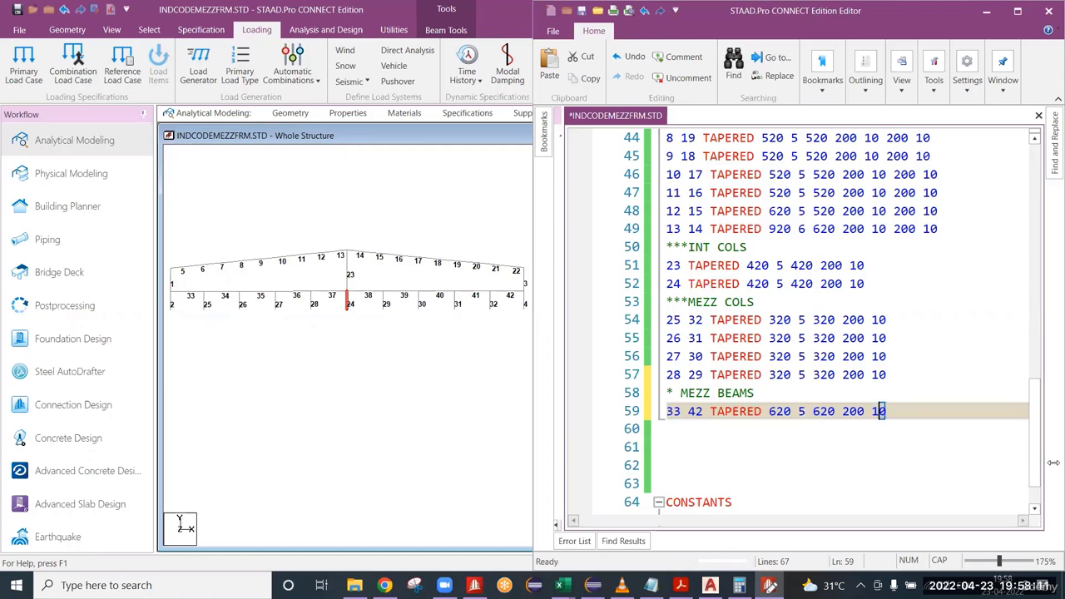
pyautogui.hotkey('shift', 'Left')
pyautogui.hotkey('shift', 'Left')
pyautogui.hotkey('shift', 'Left')
pyautogui.hotkey('shift', 'Left')
pyautogui.hotkey('shift', 'Left')
pyautogui.hotkey('shift', 'Left')
pyautogui.hotkey('shift', 'Left')
pyautogui.hotkey('shift', 'Left')
pyautogui.hotkey('shift', 'Left')
pyautogui.hotkey('shift', 'Left')
pyautogui.hotkey('shift', 'Left')
pyautogui.hotkey('shift', 'Left')
pyautogui.hotkey('shift', 'Left')
pyautogui.hotkey('shift', 'Left')
pyautogui.hotkey('shift', 'Left')
pyautogui.hotkey('shift', 'Left')
pyautogui.hotkey('shift', 'Left')
pyautogui.hotkey('shift', 'Left')
pyautogui.hotkey('shift', 'Left')
pyautogui.hotkey('shift', 'Left')
pyautogui.hotkey('ctrl', 'c')
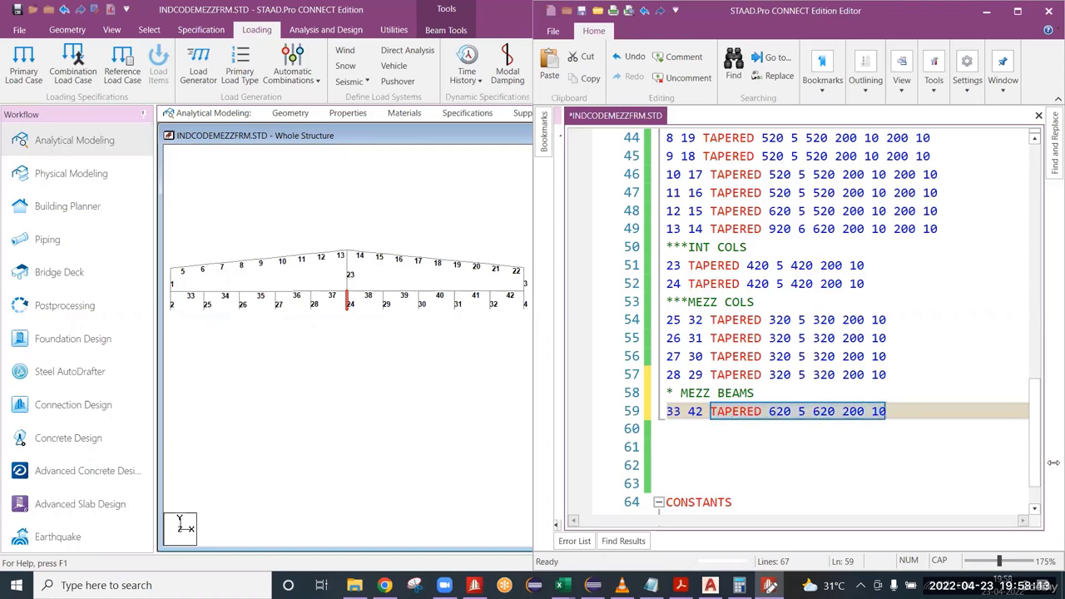
pyautogui.press('Right')
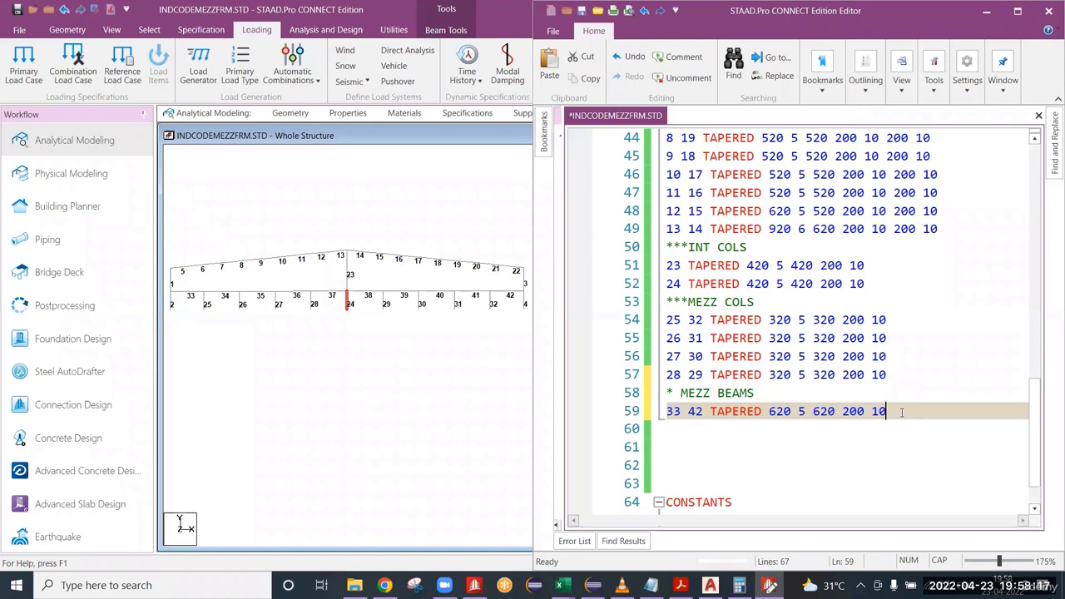
pyautogui.scroll(-1, 901, 412)
pyautogui.press('Return')
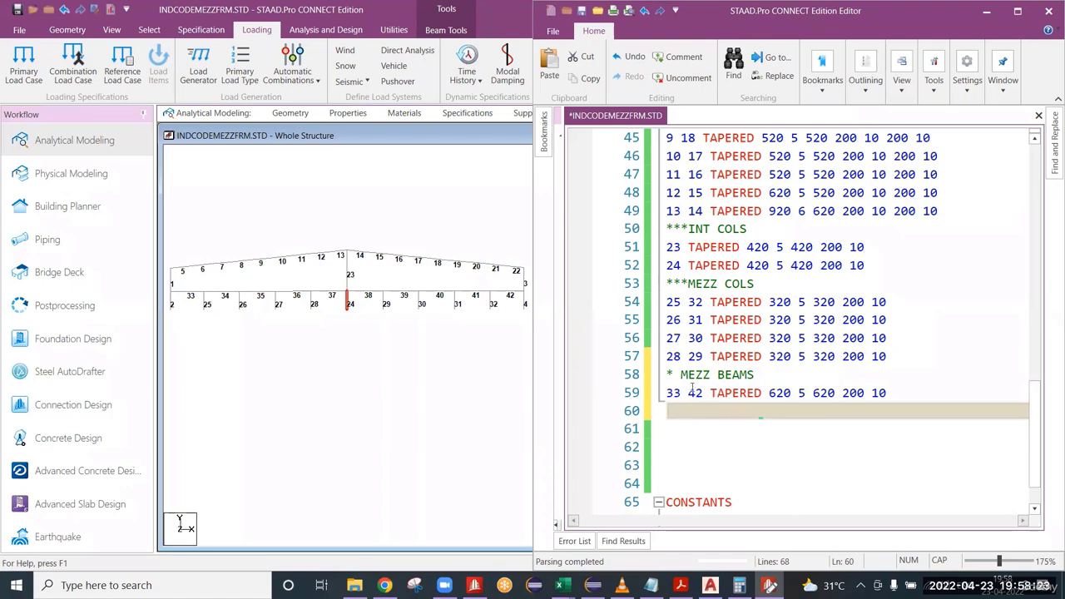
pyautogui.write('34 41')
pyautogui.hotkey('ctrl', 'v')
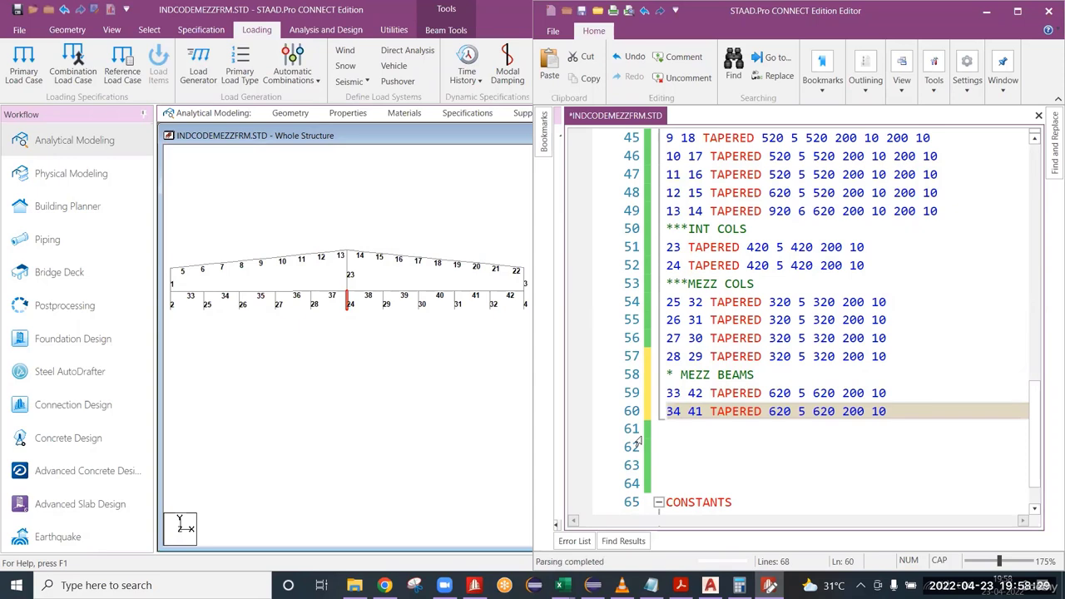
pyautogui.press('Return')
pyautogui.write('35')
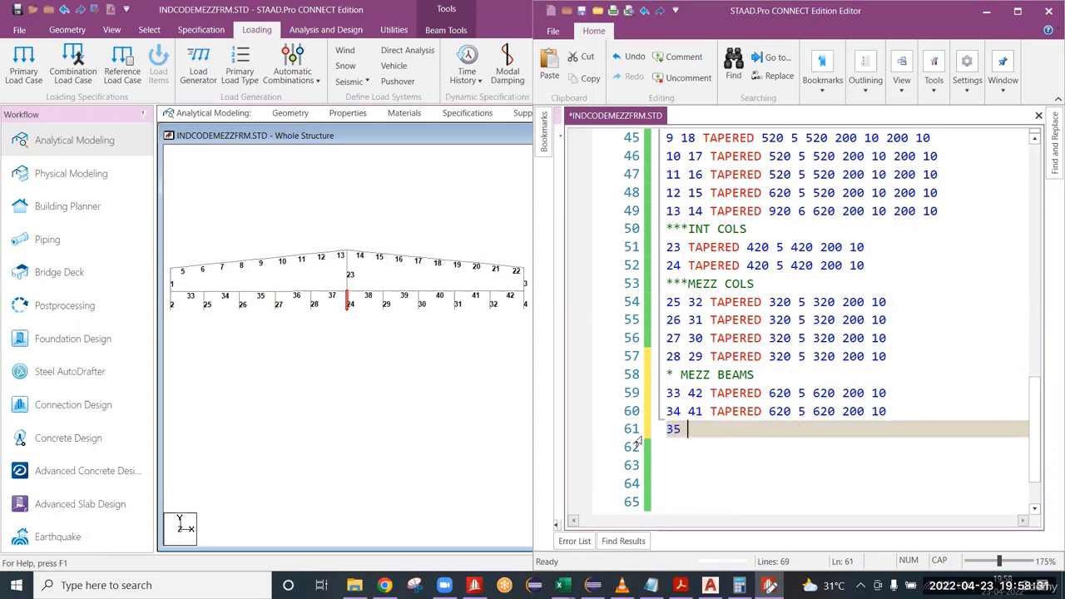
pyautogui.write(' 40')
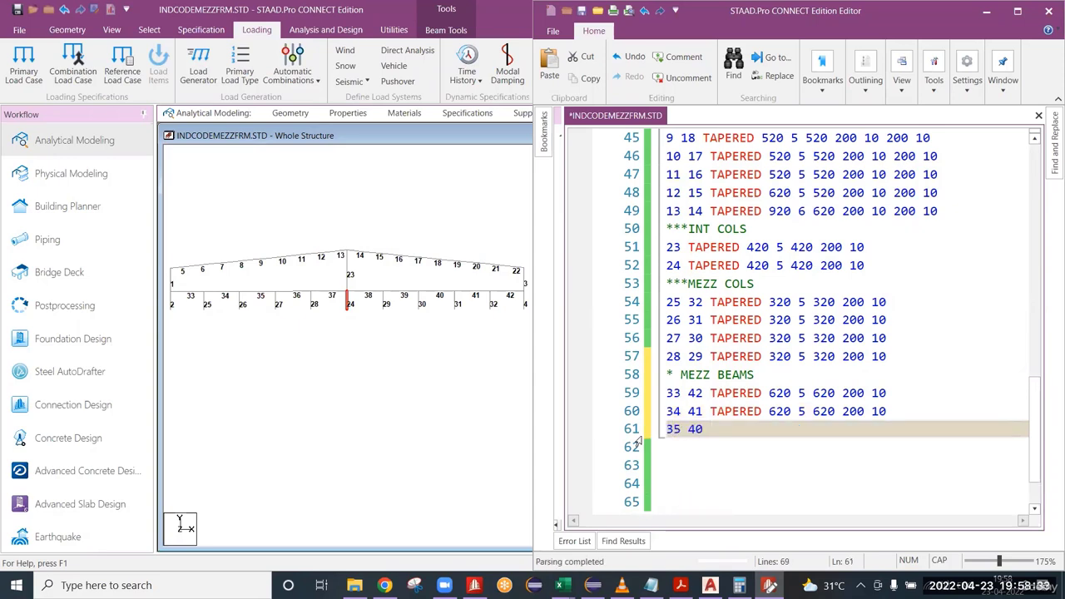
pyautogui.hotkey('ctrl', 'v')
pyautogui.press('Return')
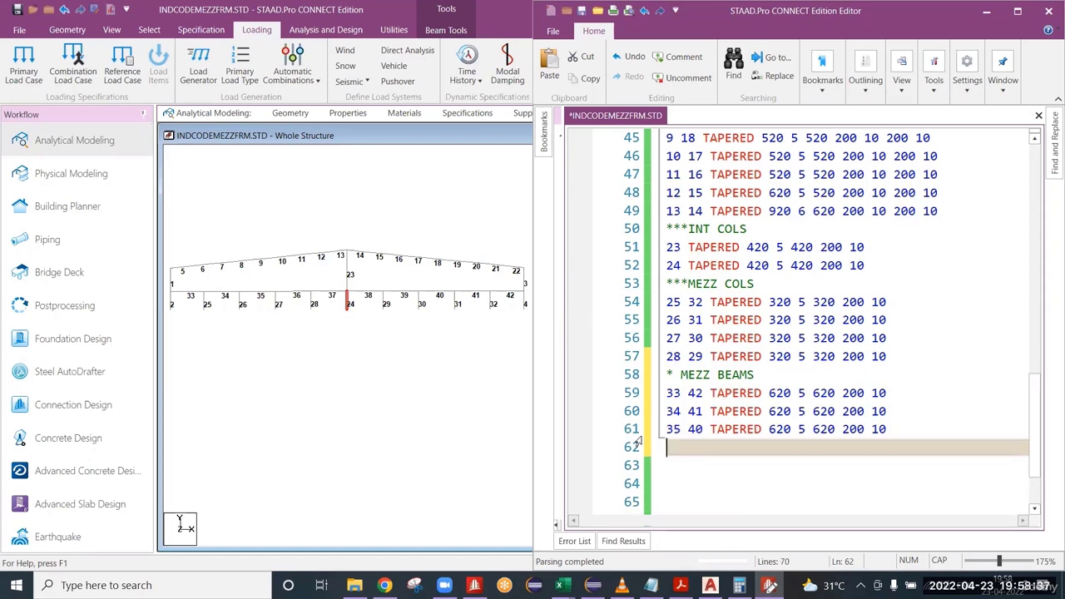
pyautogui.write('36 39')
pyautogui.hotkey('ctrl', 'v')
pyautogui.press('Return')
pyautogui.write('373')
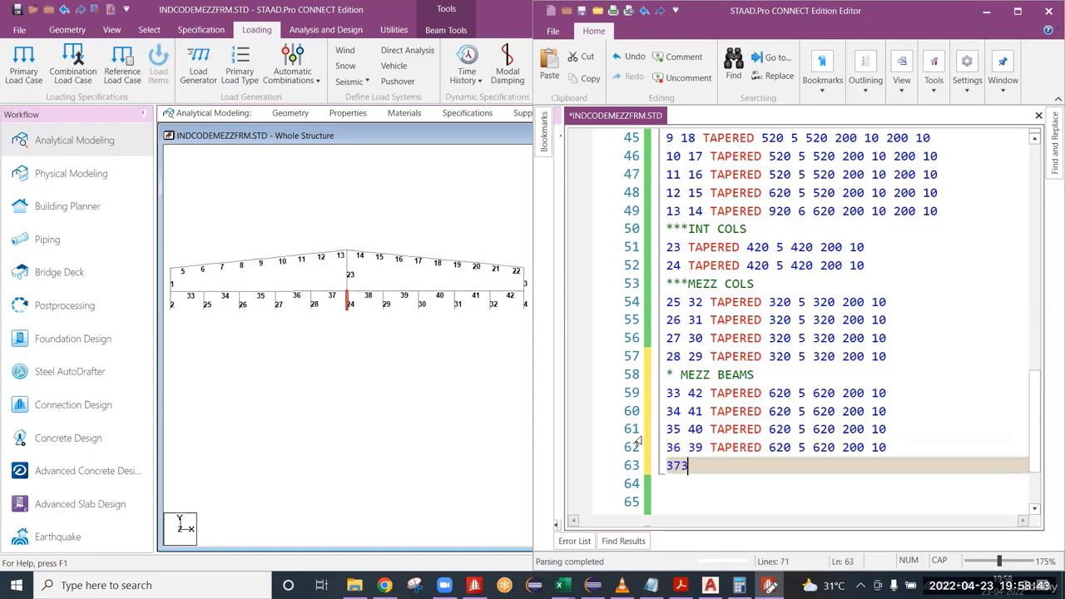
pyautogui.press('BackSpace')
pyautogui.write('38')
pyautogui.hotkey('ctrl', 'v')
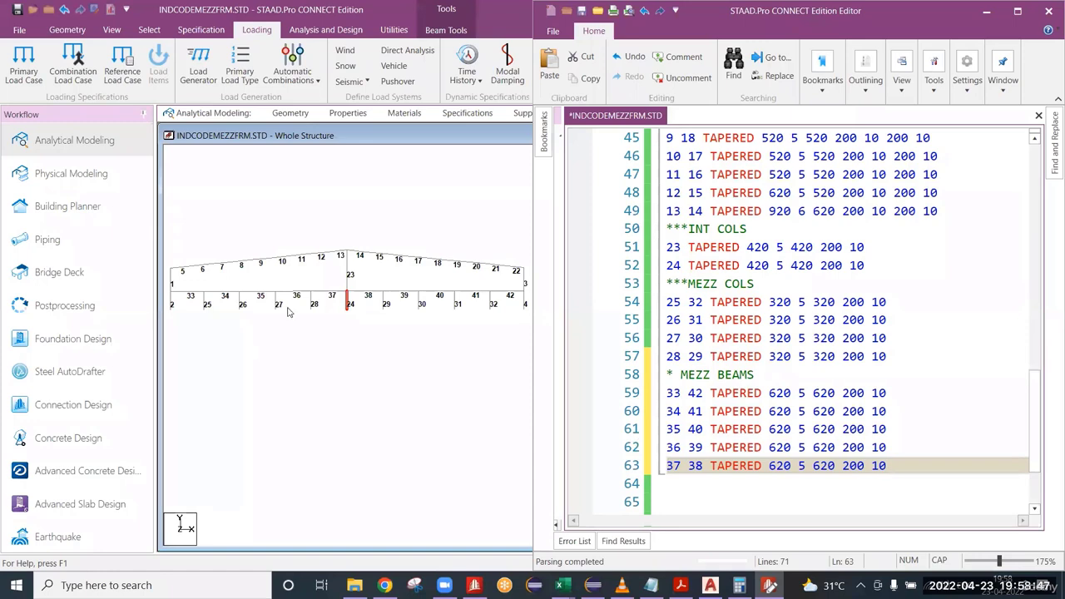
# Close the property block with a comment line of asterisks below the member 37 and 38 line, and save the input file.
pyautogui.click(340, 322)
pyautogui.scroll(2, 369, 321)
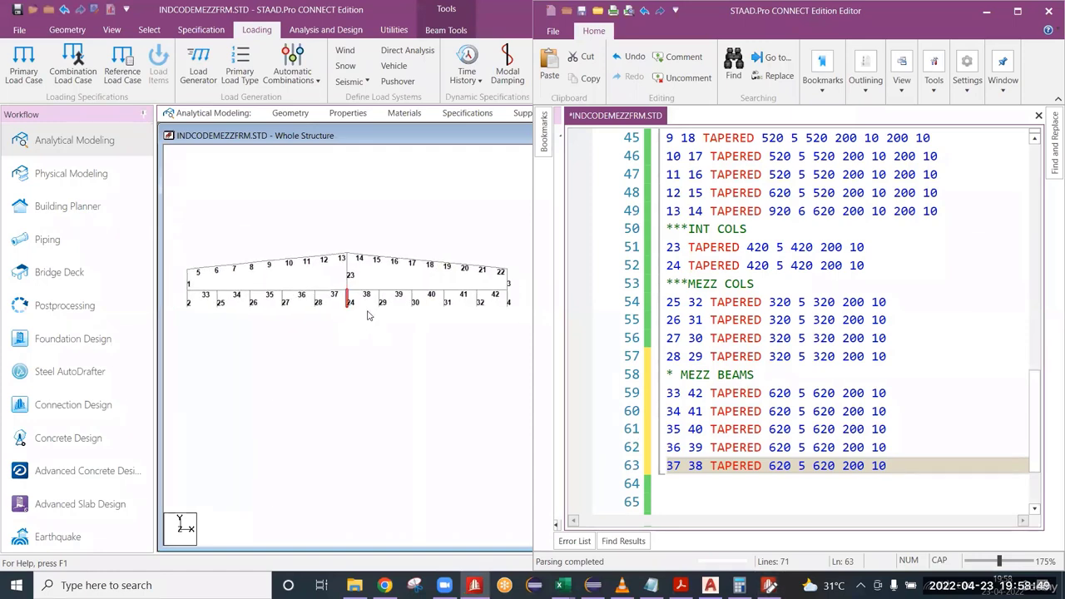
pyautogui.scroll(-1, 947, 433)
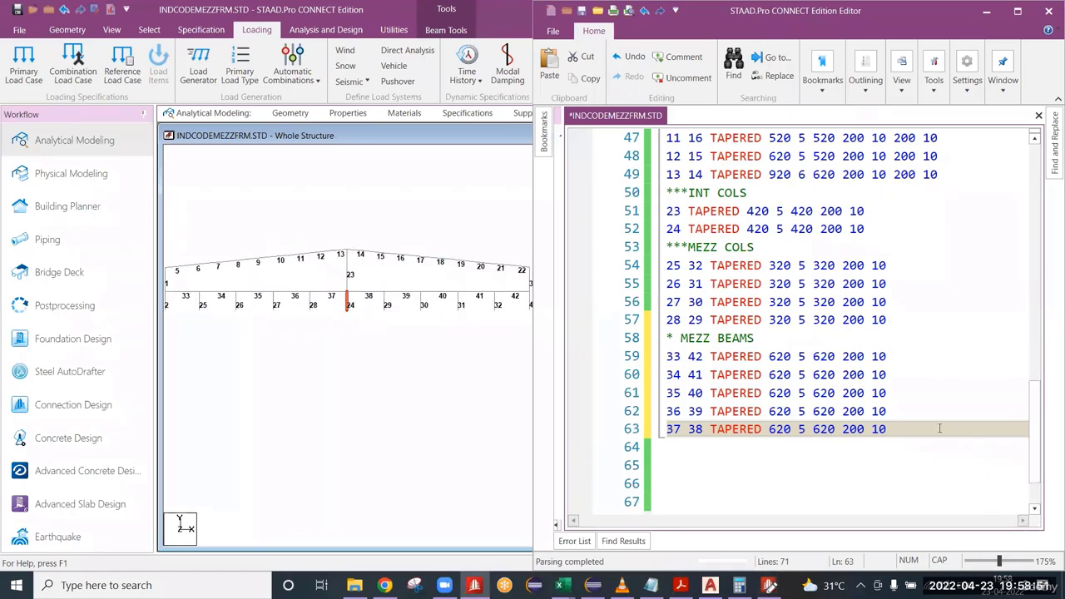
pyautogui.click(769, 456)
pyautogui.write('*')
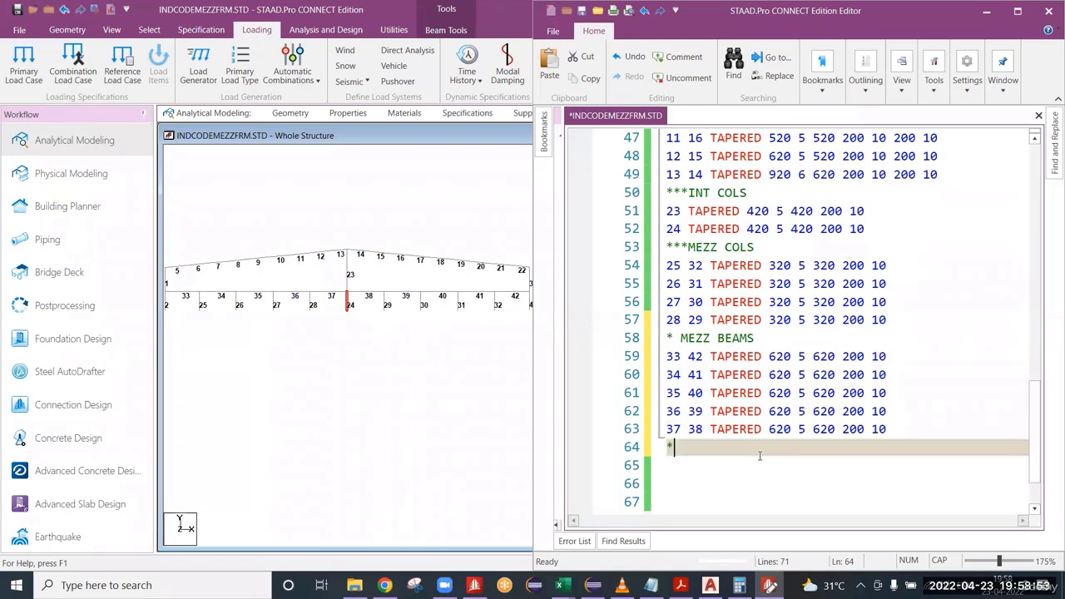
pyautogui.write('***************')
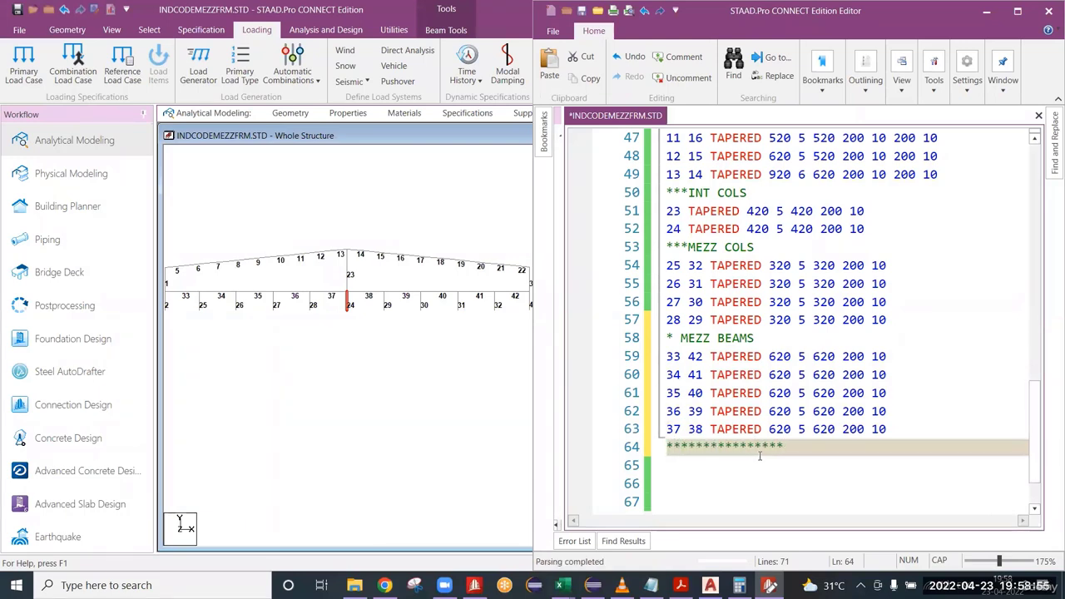
pyautogui.hotkey('ctrl', 's')
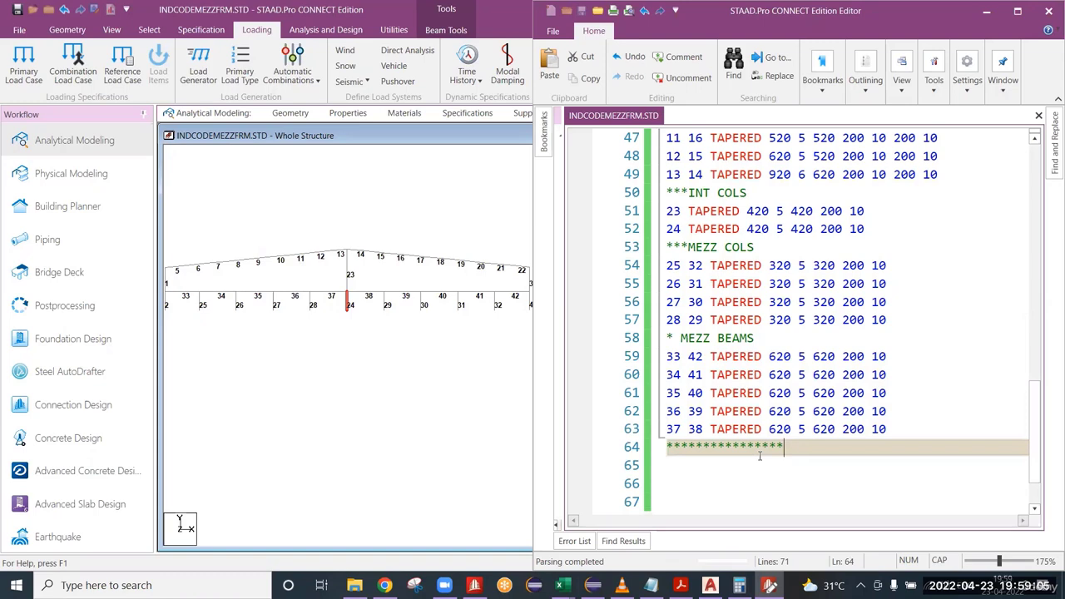
# Delete the three blank lines between the asterisk comment line and CONSTANTS.
pyautogui.scroll(-2, 851, 397)
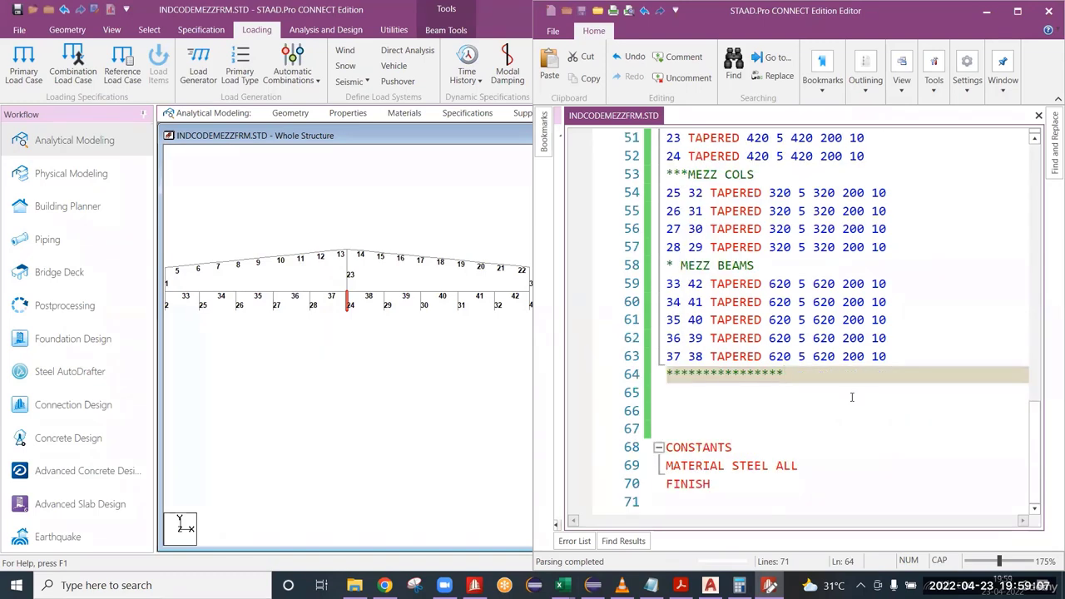
pyautogui.press('Delete')
pyautogui.press('Delete')
pyautogui.press('Delete')
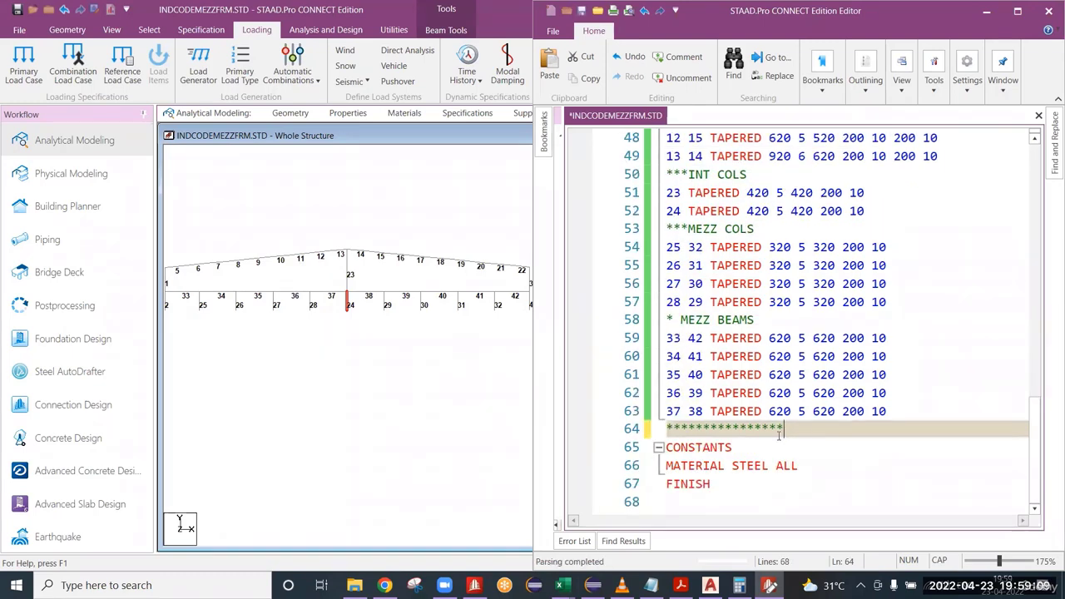
# Add a SUPPORTS command below MATERIAL STEEL ALL, with an empty line under it for the support entries.
pyautogui.click(835, 470)
pyautogui.press('Return')
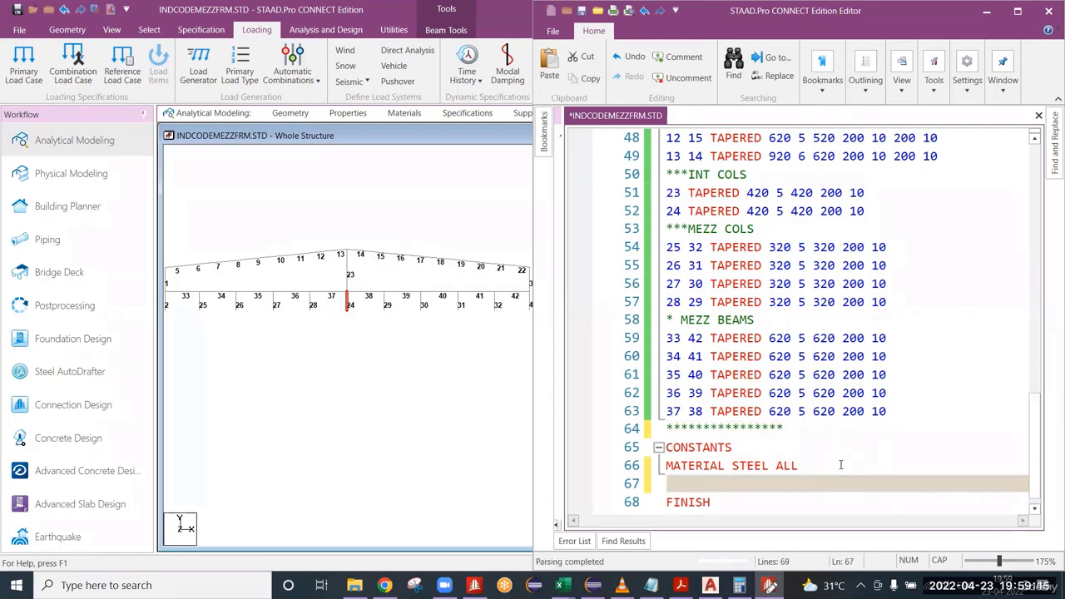
pyautogui.write('SUPPORTS')
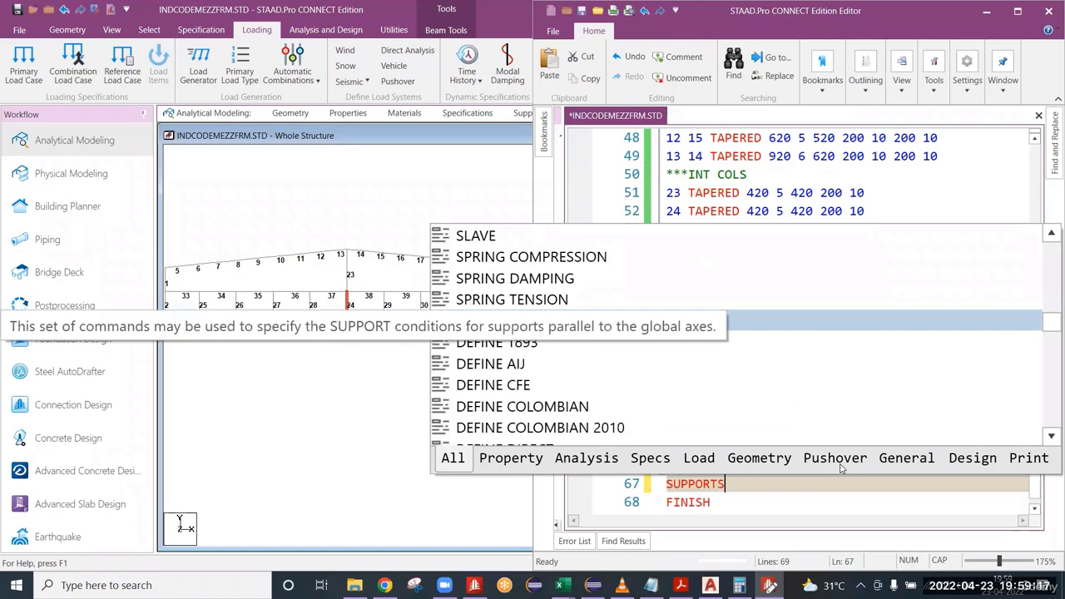
pyautogui.press('Escape')
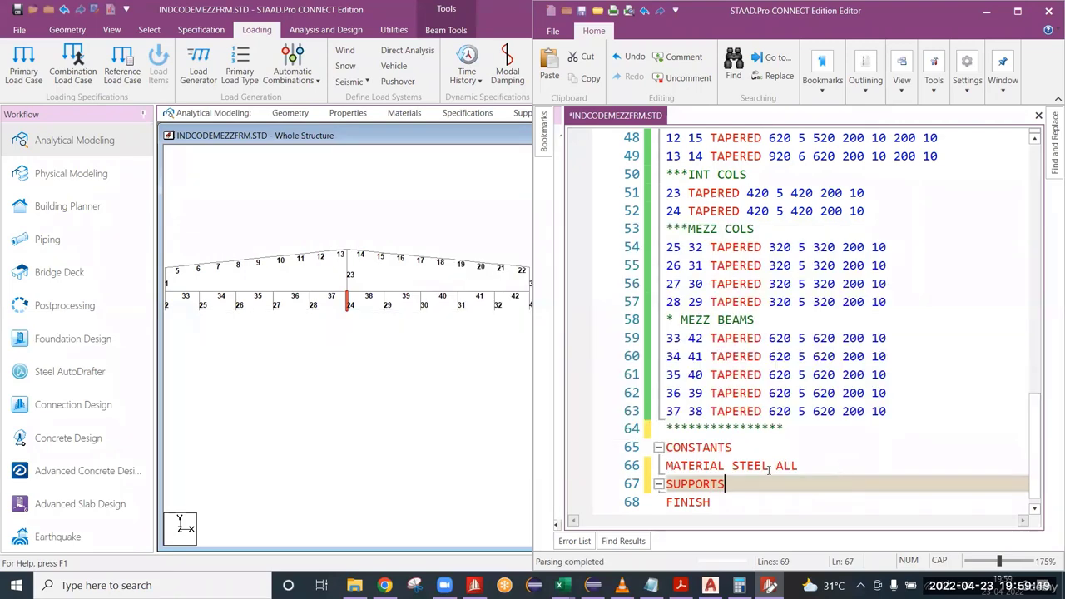
pyautogui.press('Return')
# Turn off the beam numbers in the whole-structure view and display the node numbers instead.
pyautogui.scroll(-1, 334, 320)
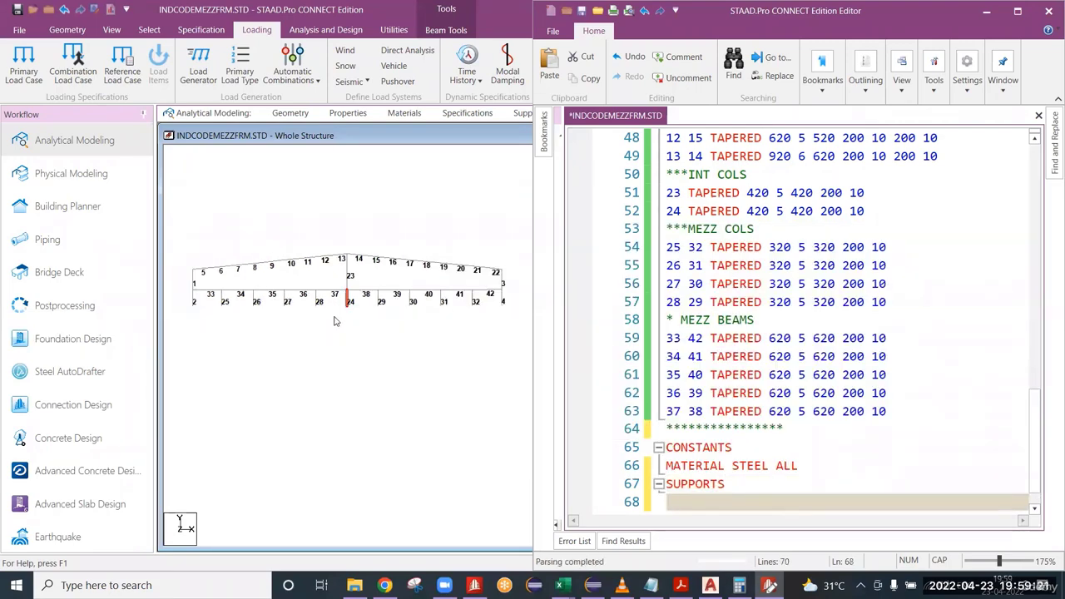
pyautogui.scroll(2, 371, 398)
pyautogui.write('n')
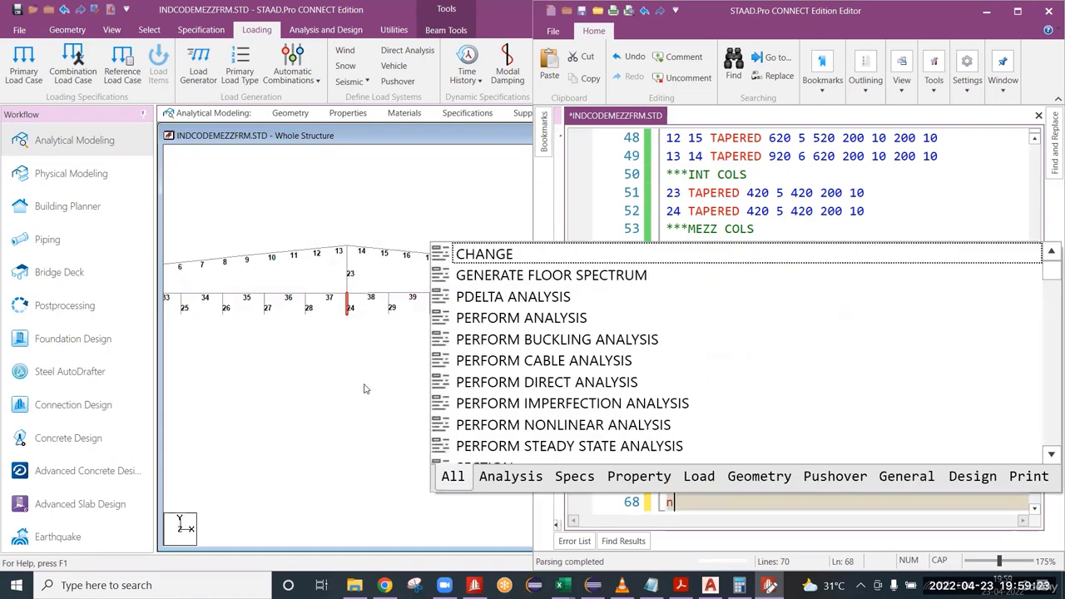
pyautogui.press('Escape')
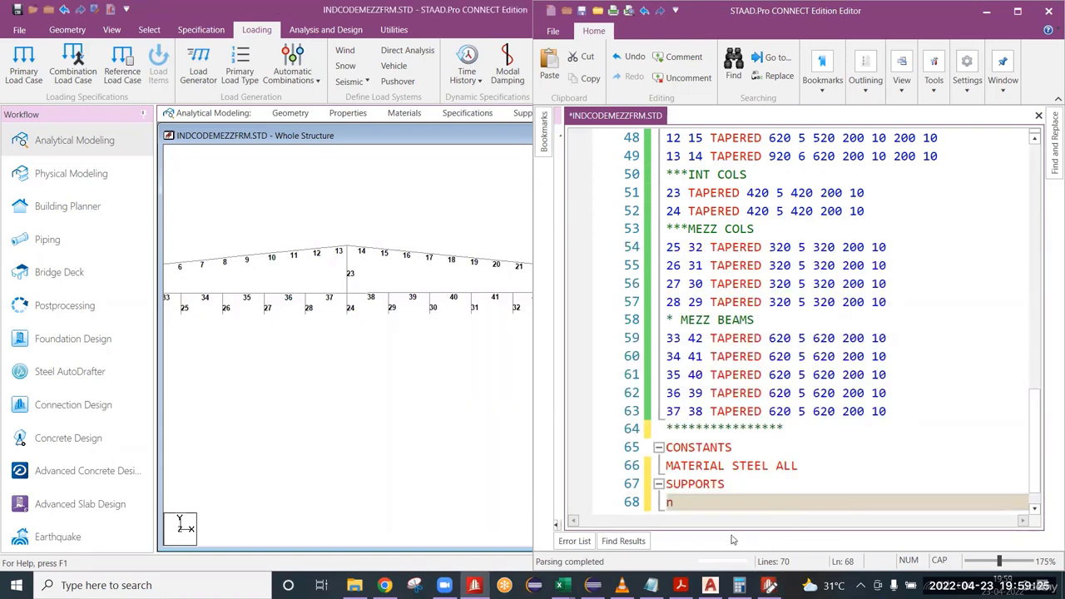
pyautogui.press('BackSpace')
pyautogui.scroll(-1, 351, 407)
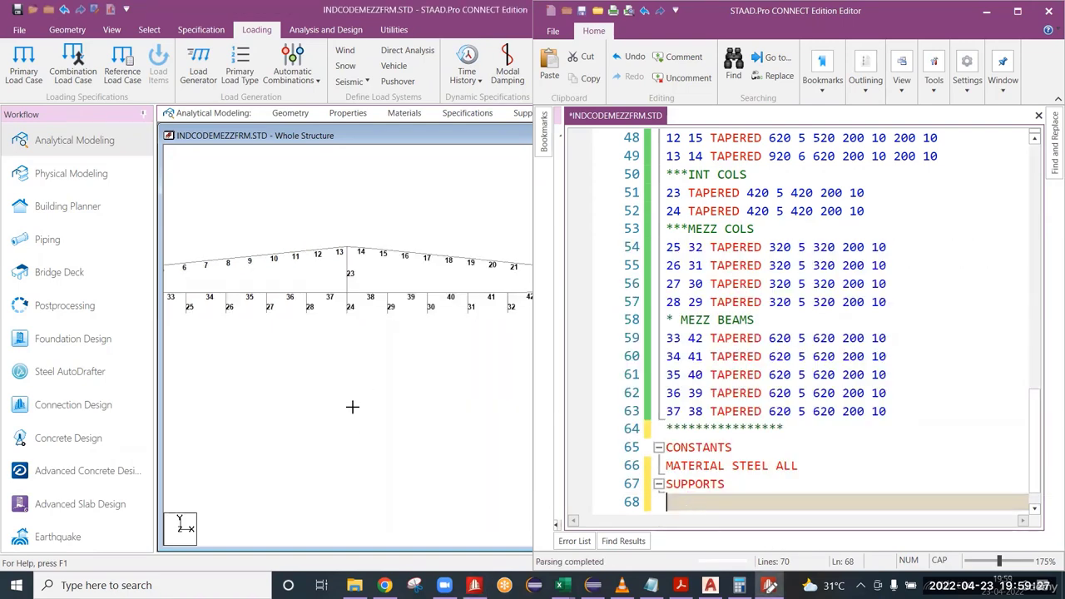
pyautogui.click(352, 407)
pyautogui.click(988, 13)
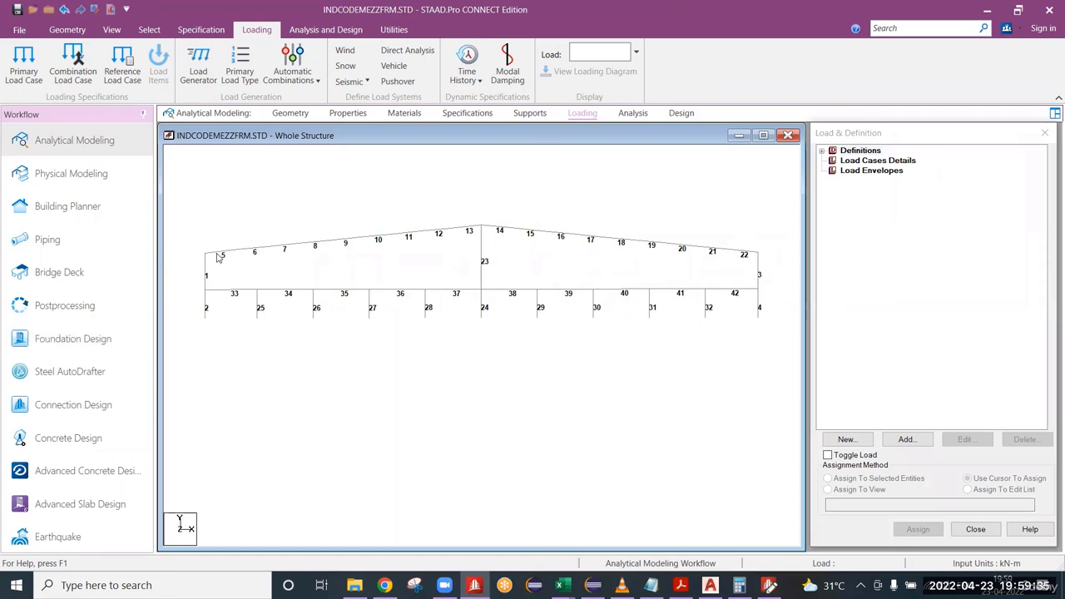
pyautogui.hotkey('shift', 'b')
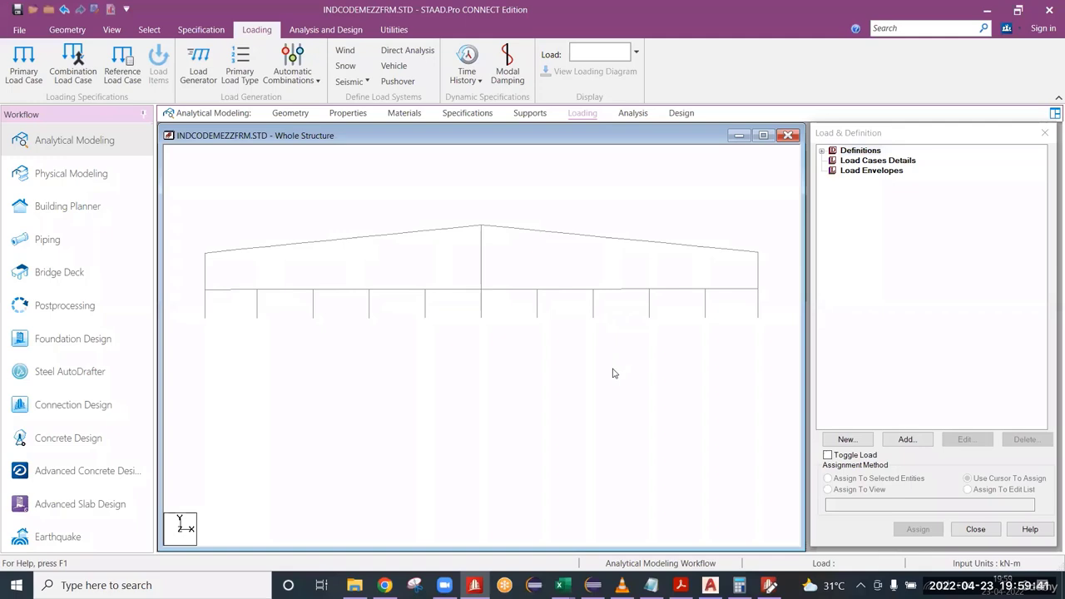
pyautogui.hotkey('shift', 'n')
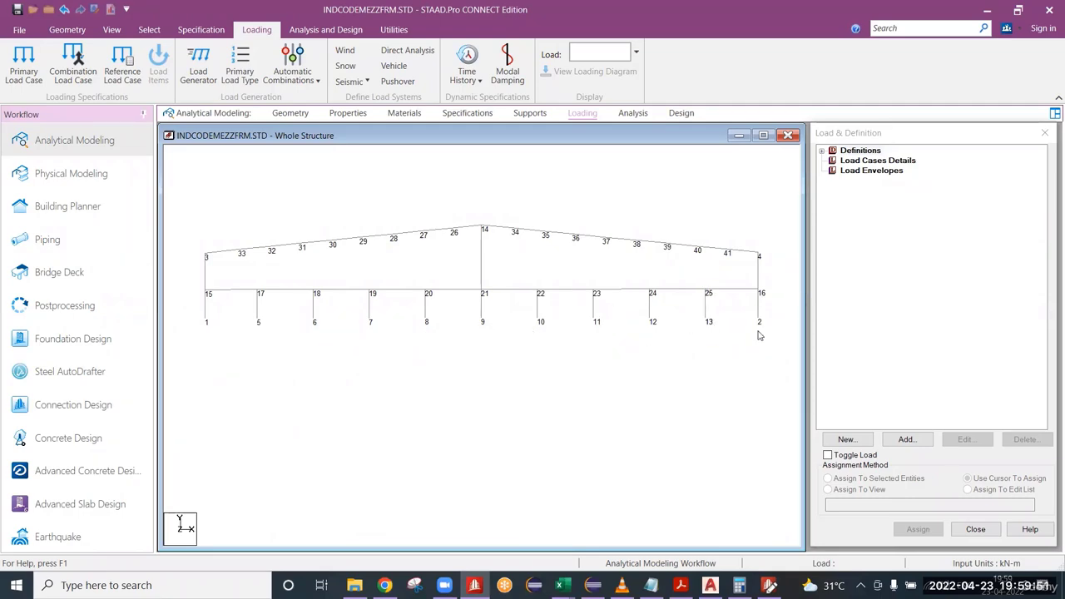
# Back in the input editor, define nodes 1 2 5 TO 13 as PINNED under SUPPORTS and add an empty line below.
pyautogui.hotkey('alt', 'Tab')
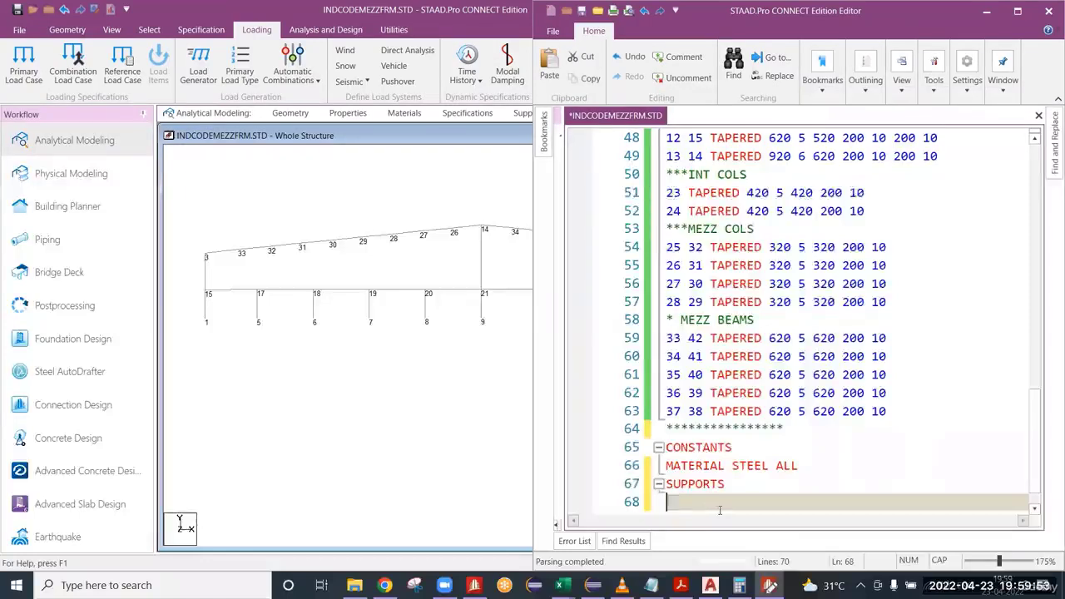
pyautogui.write('1 2 5 TO 13')
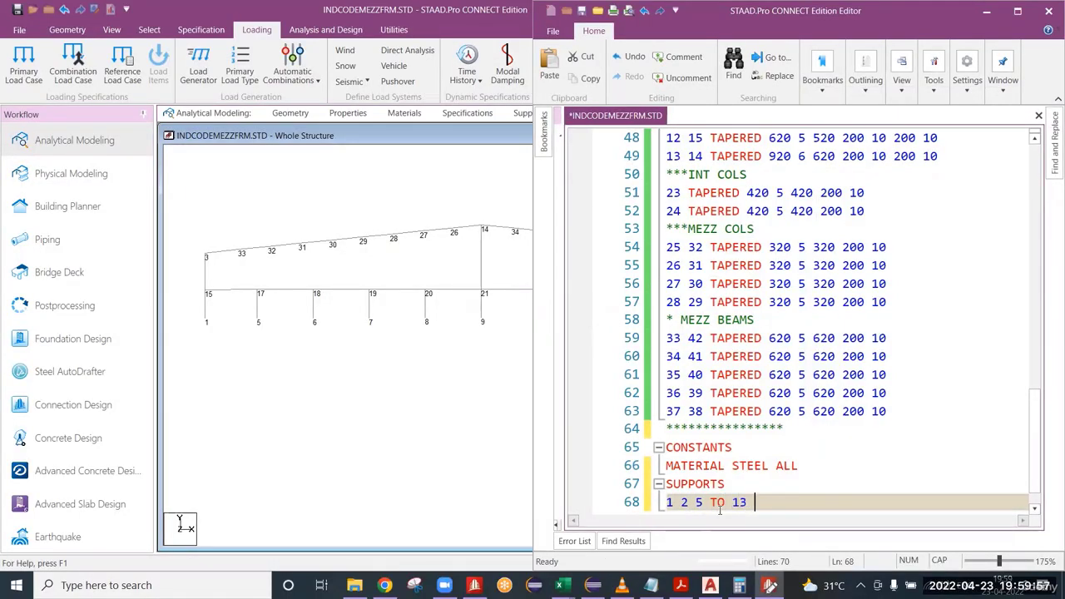
pyautogui.write(' PINNED')
pyautogui.scroll(-1, 824, 308)
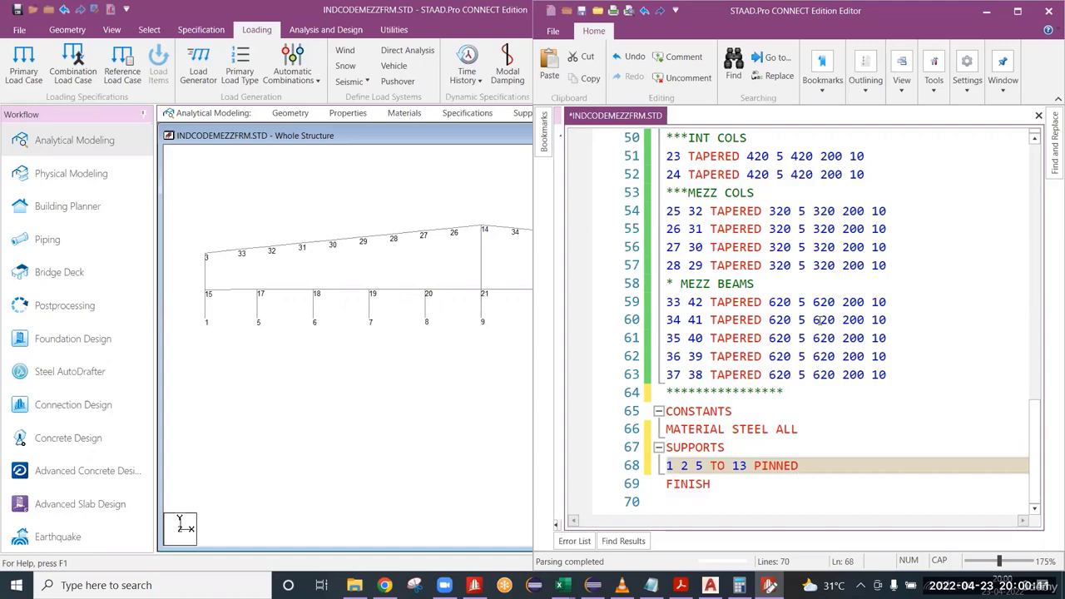
pyautogui.press('Return')
# Review the unit commands at the start of the file and above the member properties, along with the mezzanine beam property lines.
pyautogui.scroll(4, 824, 299)
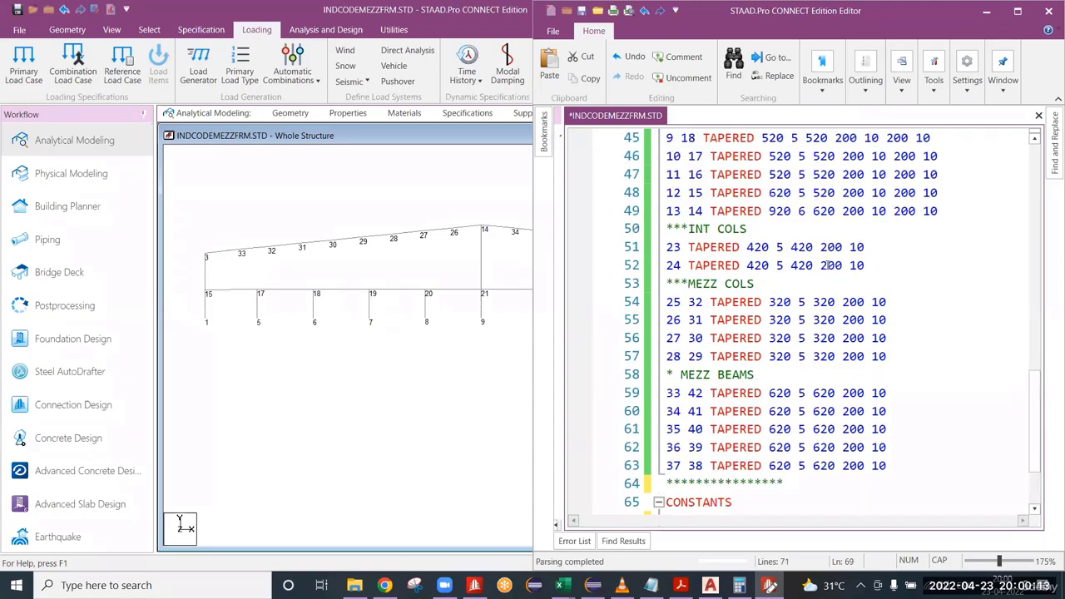
pyautogui.scroll(11, 829, 266)
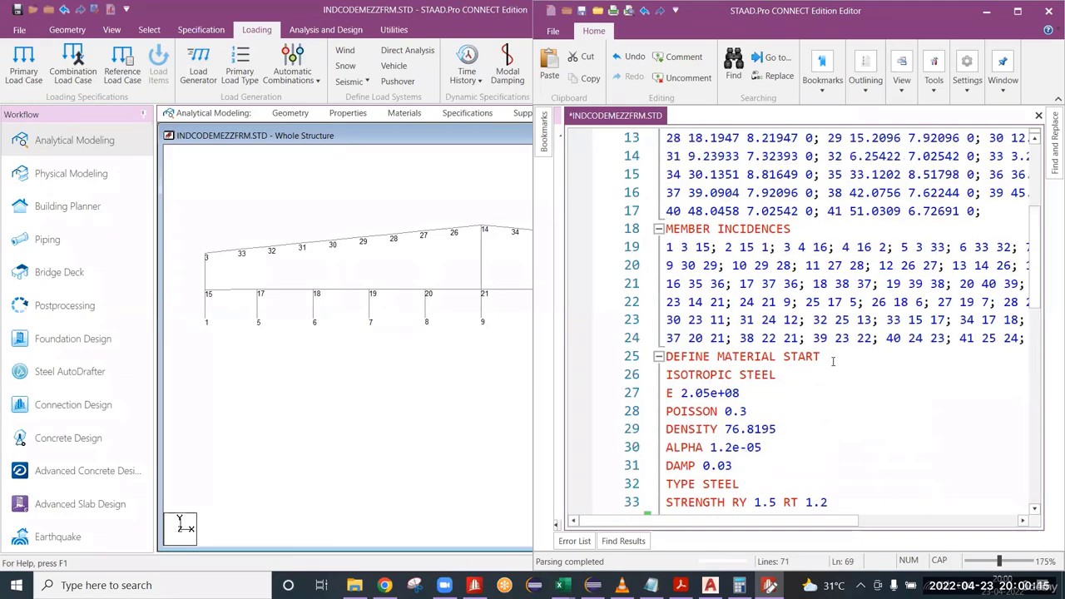
pyautogui.scroll(2, 835, 366)
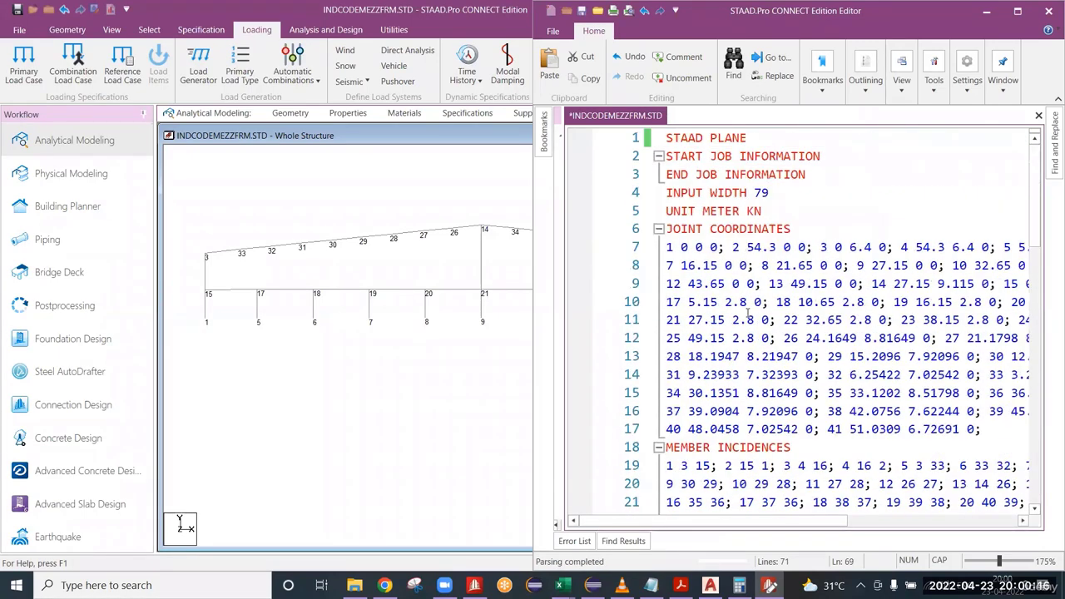
pyautogui.click(765, 211)
pyautogui.scroll(-7, 799, 416)
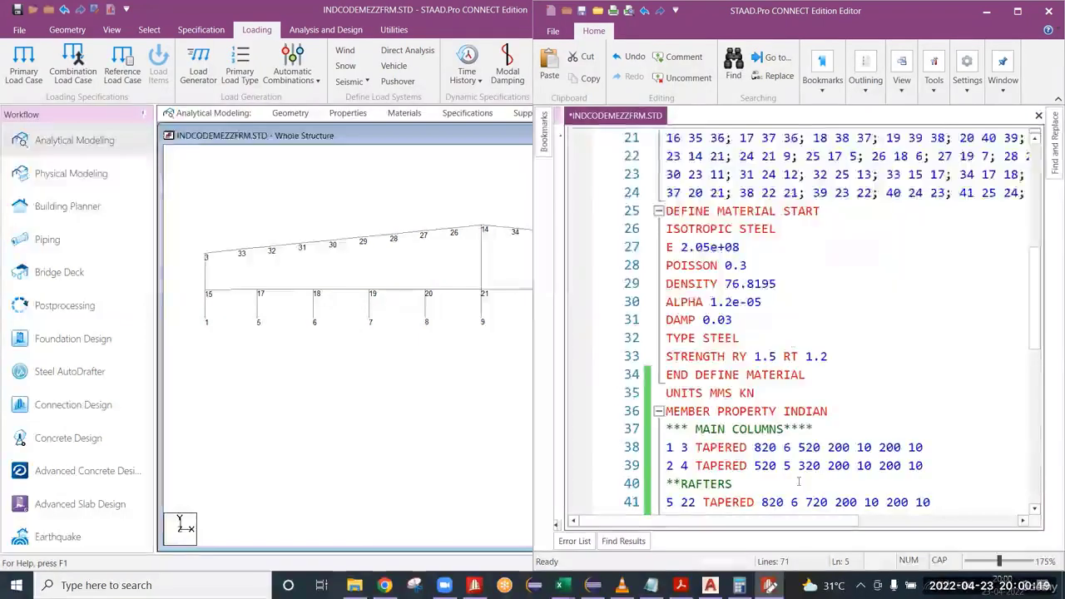
pyautogui.moveTo(756, 395); pyautogui.dragTo(657, 399)
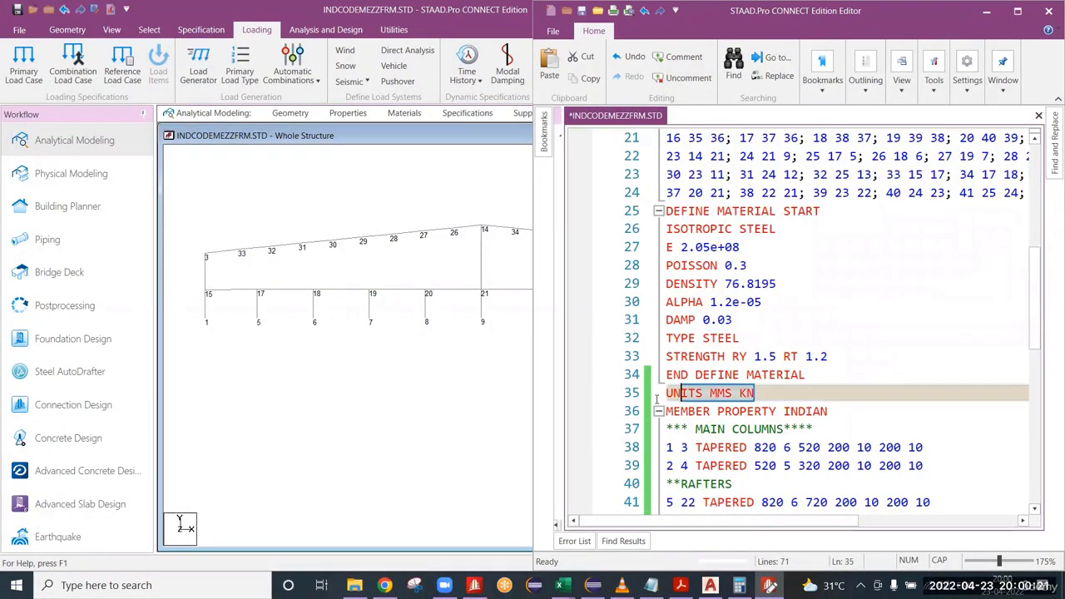
pyautogui.scroll(-7, 937, 403)
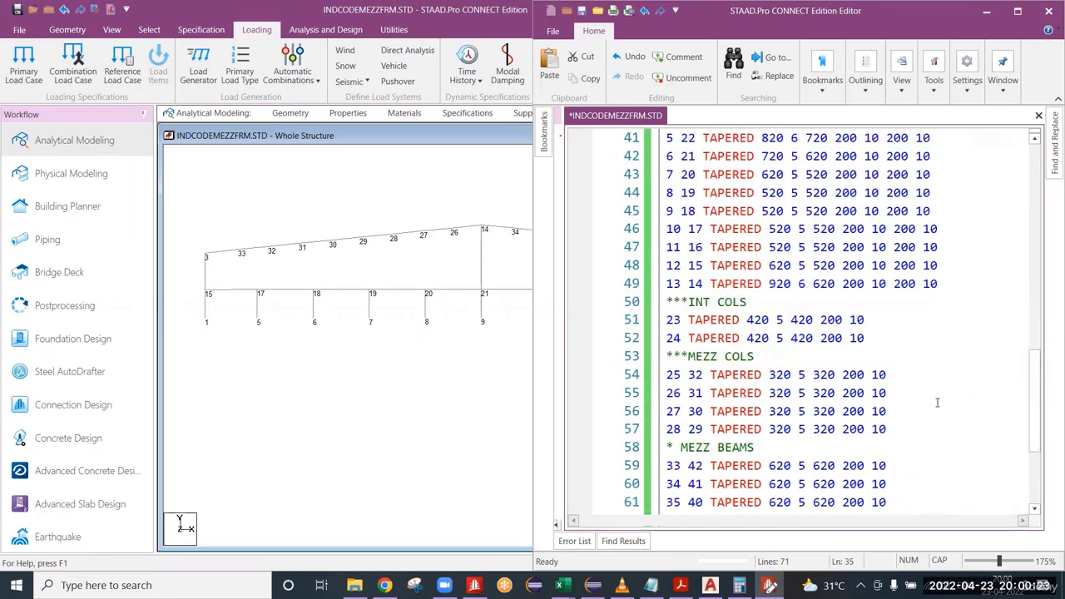
pyautogui.scroll(-4, 963, 424)
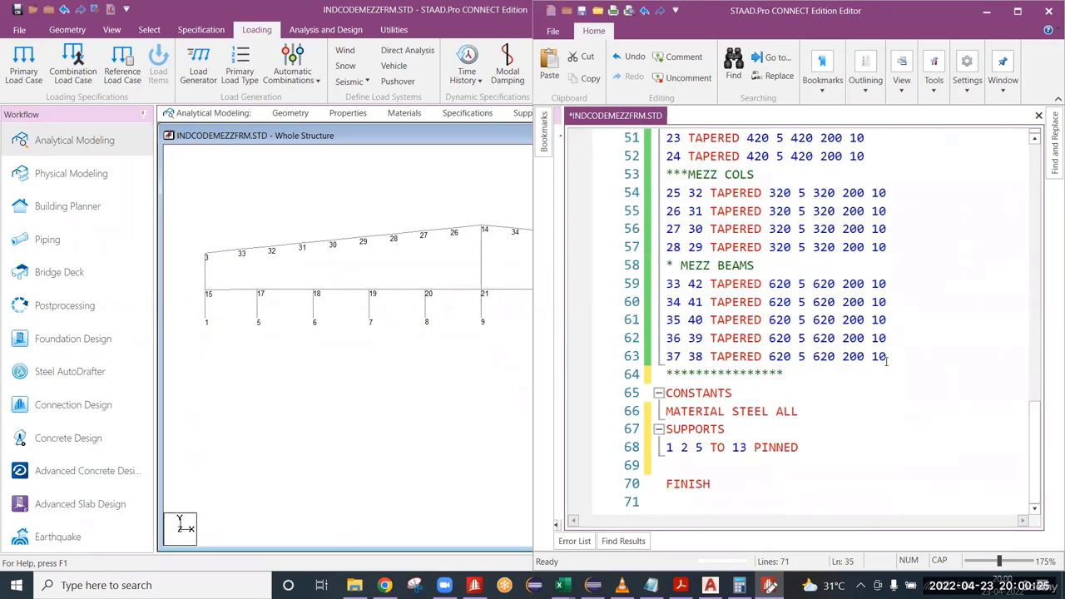
pyautogui.click(896, 359)
pyautogui.hotkey('shift', 'Home')
pyautogui.hotkey('shift', 'Up')
pyautogui.hotkey('shift', 'Up')
pyautogui.hotkey('shift', 'Up')
pyautogui.hotkey('shift', 'Up')
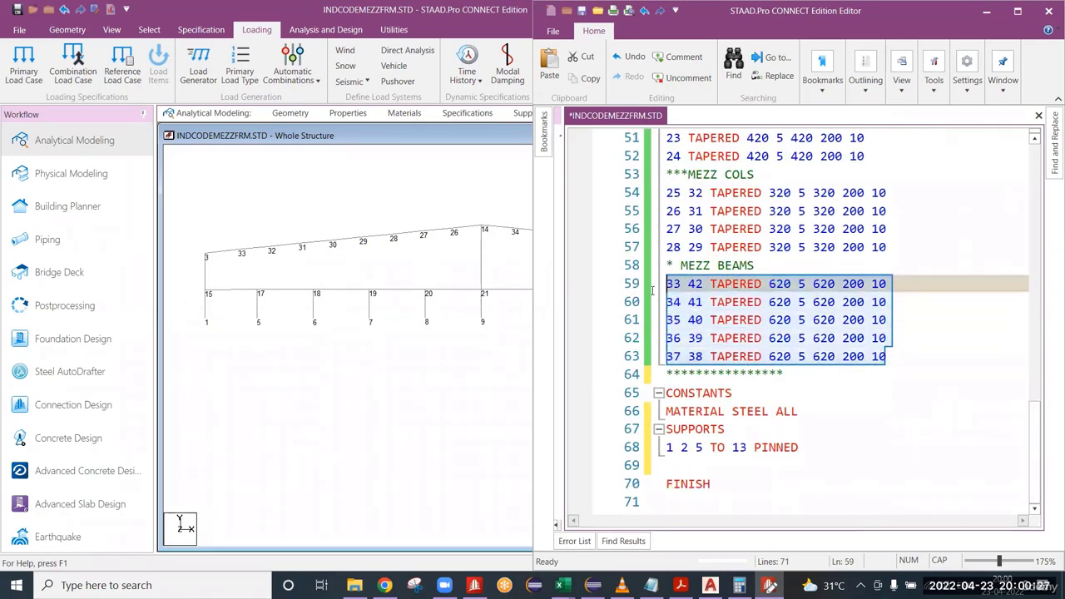
# Add a UNITS METER KN command below the pinned support line and save the input file.
pyautogui.click(683, 464)
pyautogui.write('UNIT')
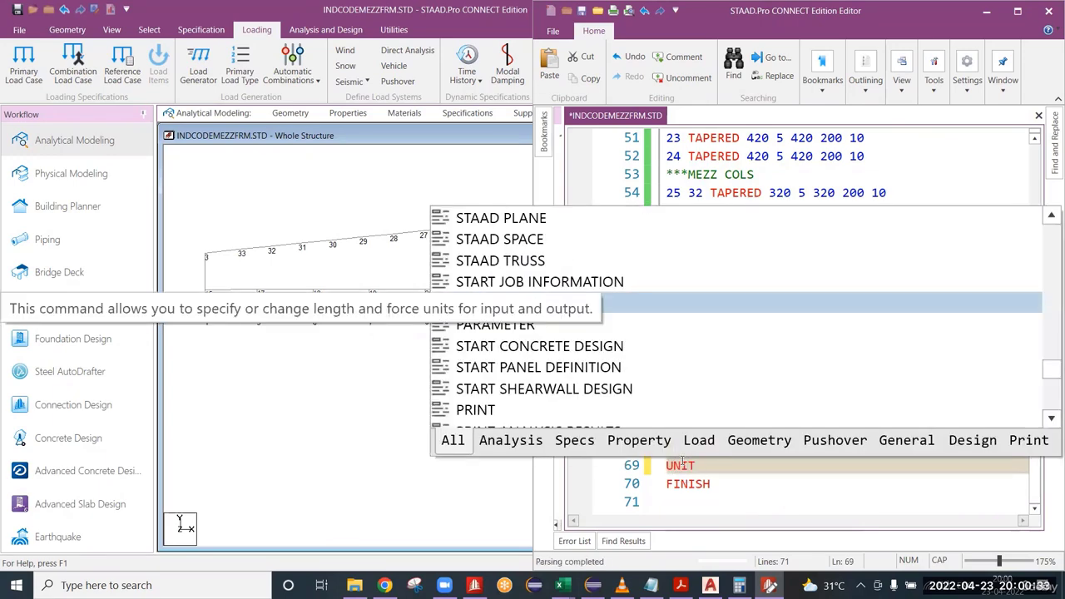
pyautogui.write('S MET')
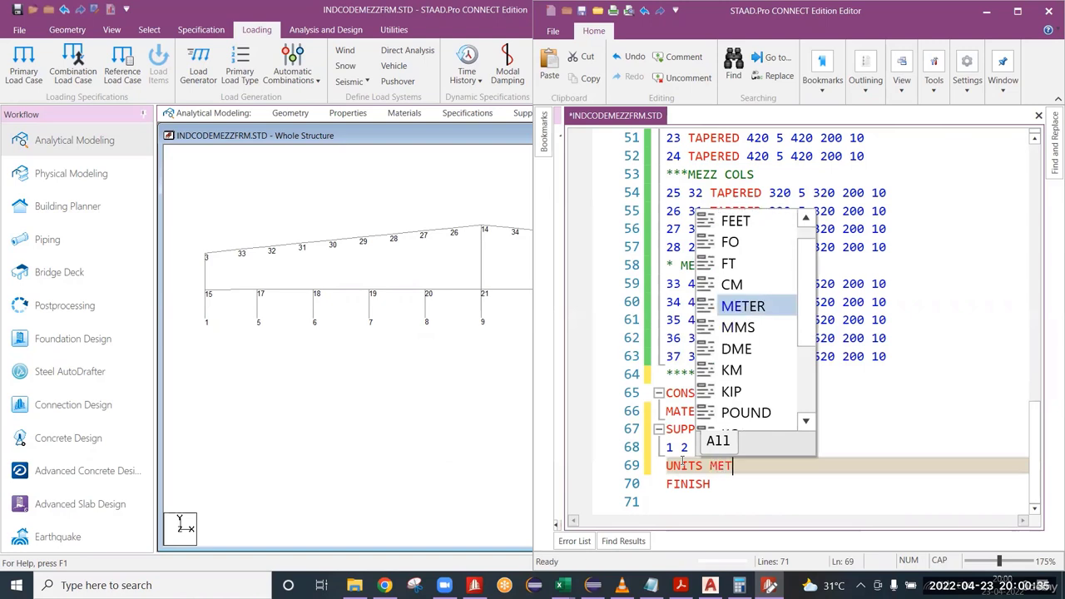
pyautogui.write('ER KN')
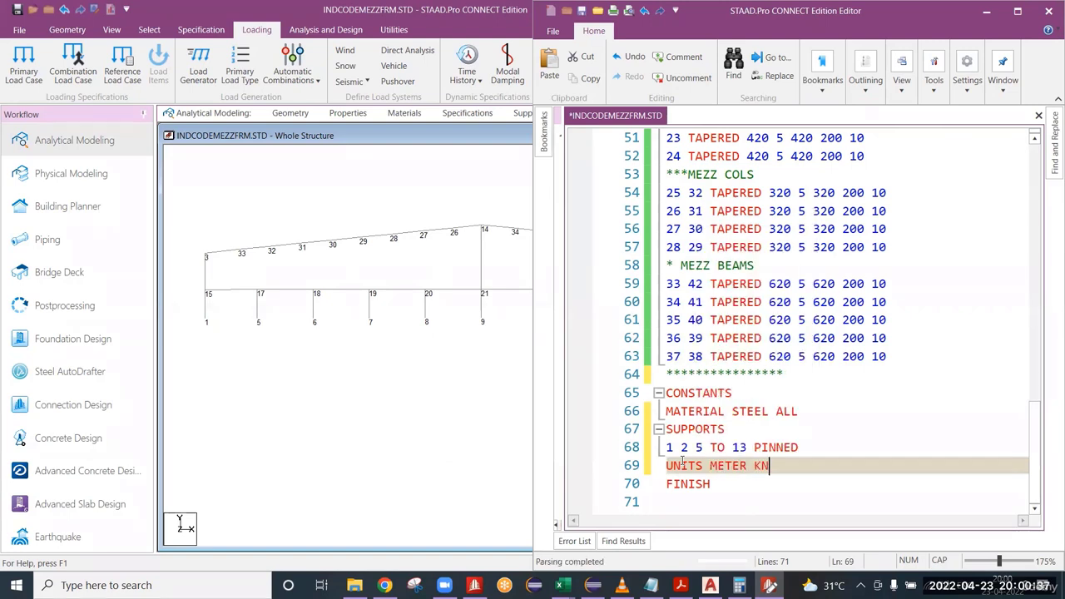
pyautogui.hotkey('ctrl', 's')
# Add a *** comment line below UNITS METER KN, followed by an empty line for the load definitions.
pyautogui.press('Return')
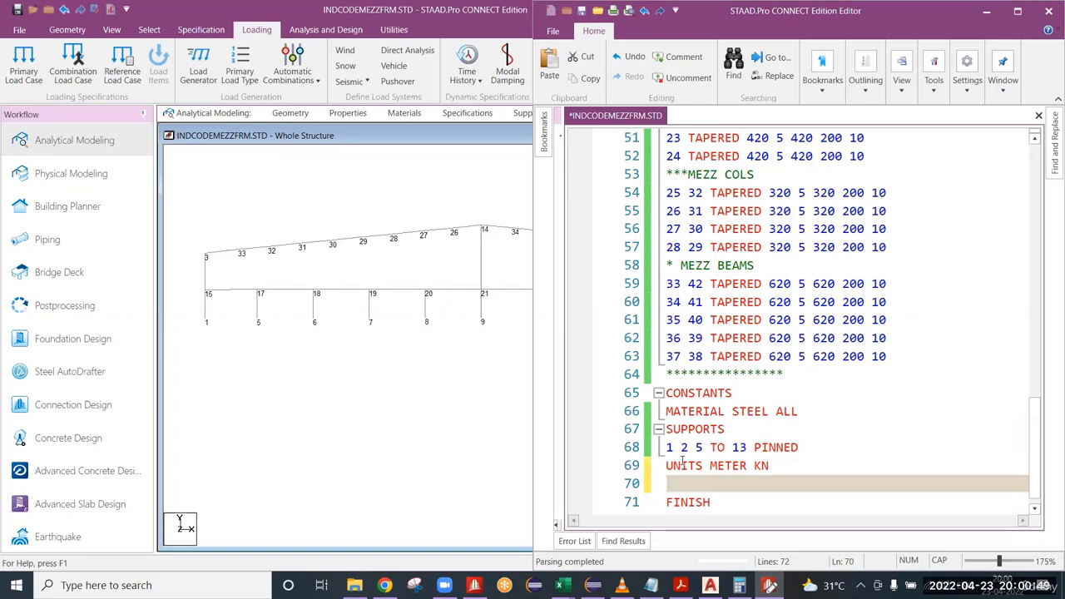
pyautogui.write('***')
pyautogui.click(418, 342)
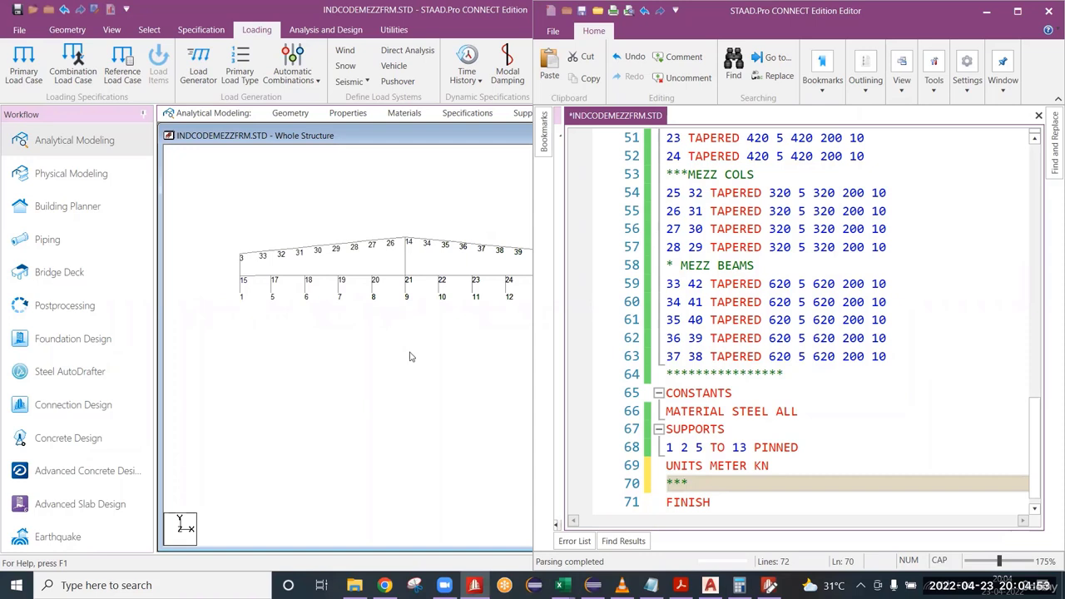
pyautogui.scroll(2, 422, 319)
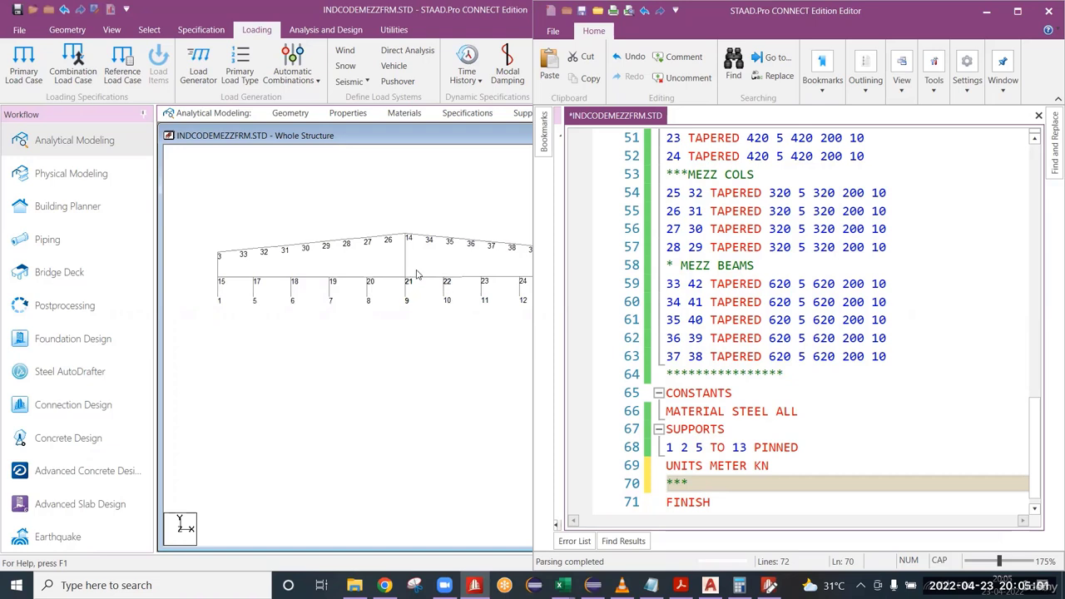
pyautogui.click(787, 470)
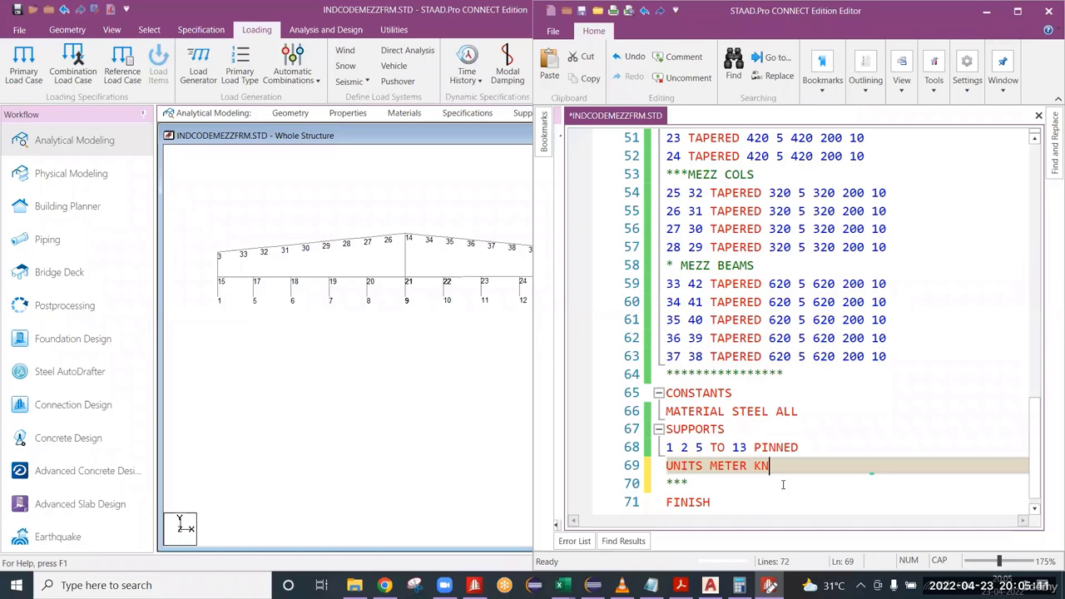
pyautogui.press('Return')
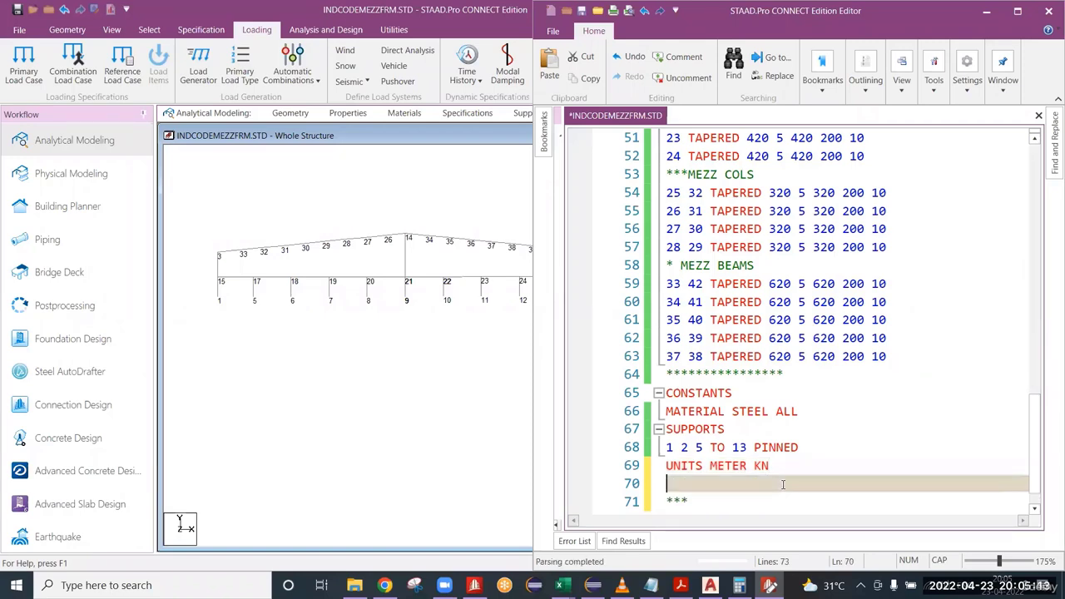
pyautogui.press('Delete')
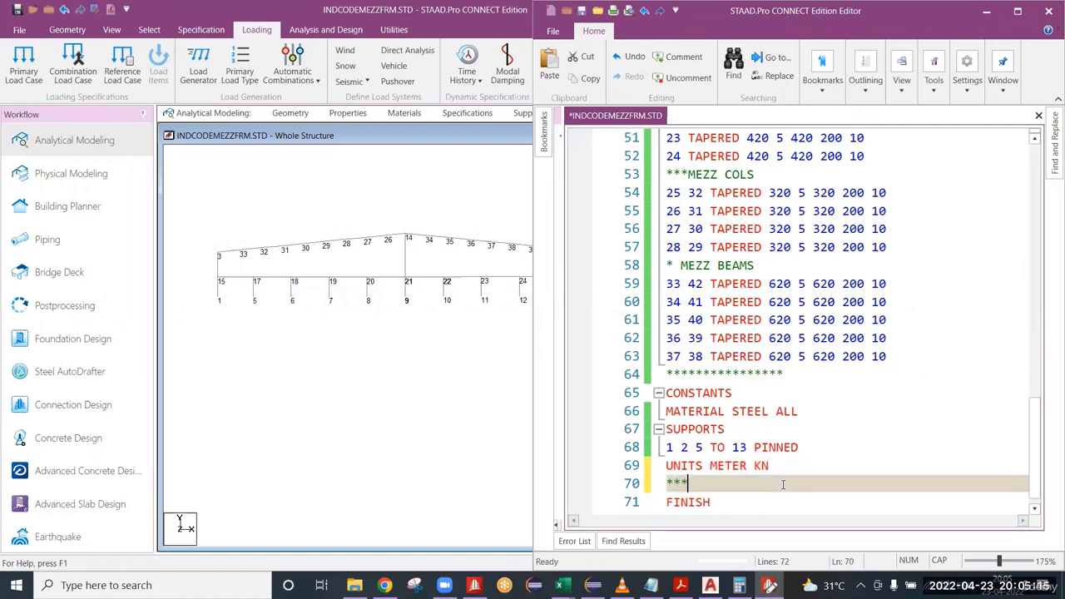
pyautogui.press('Return')
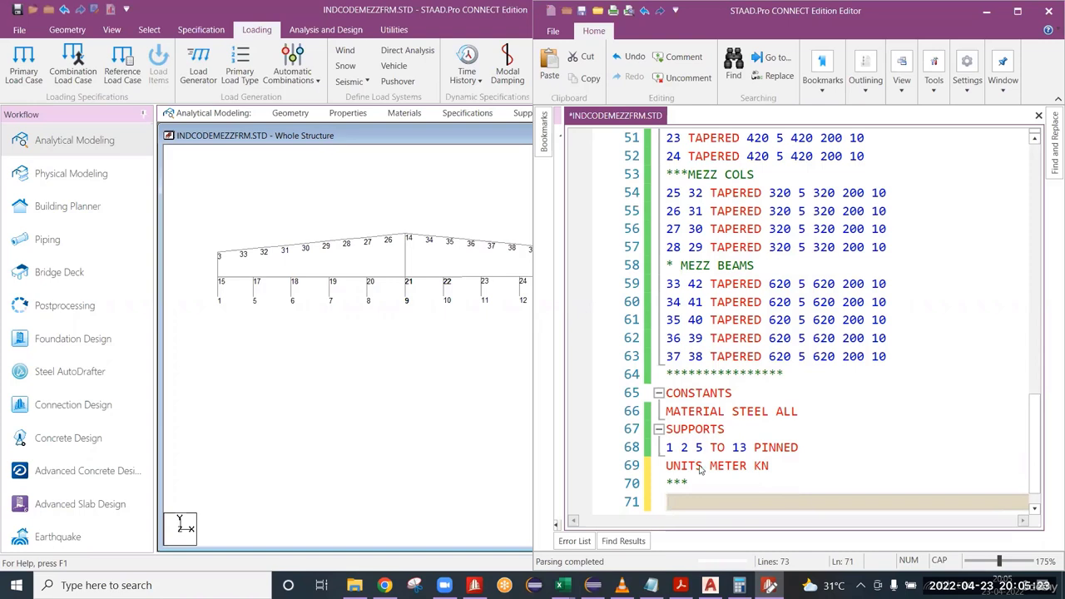
pyautogui.scroll(-1, 722, 456)
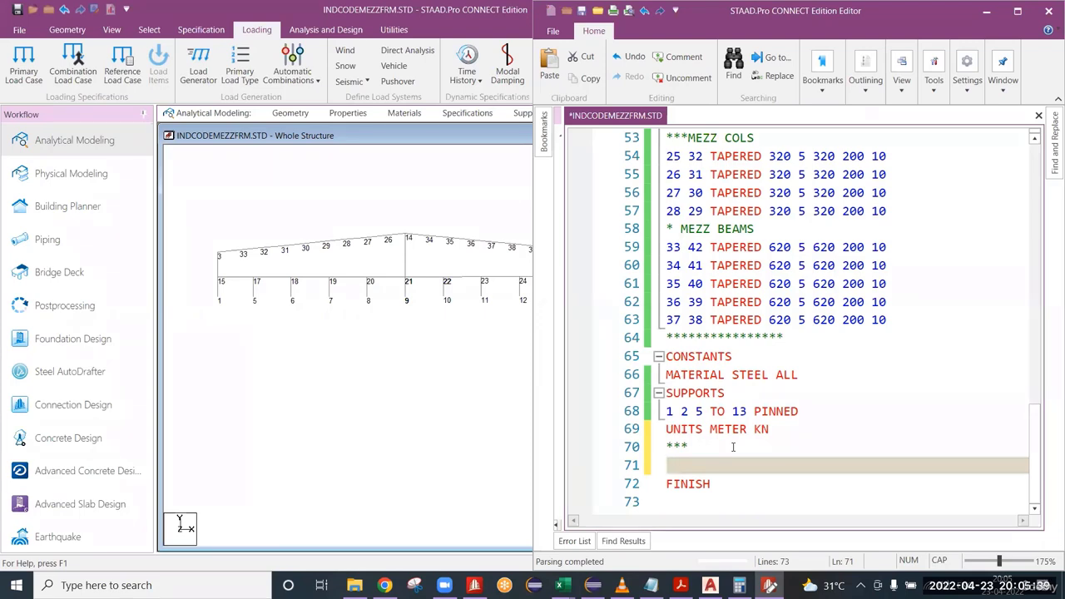
# Enter the command DEFINE 1893 LOAD below the *** comment and insert four blank lines beneath it.
pyautogui.write('DE')
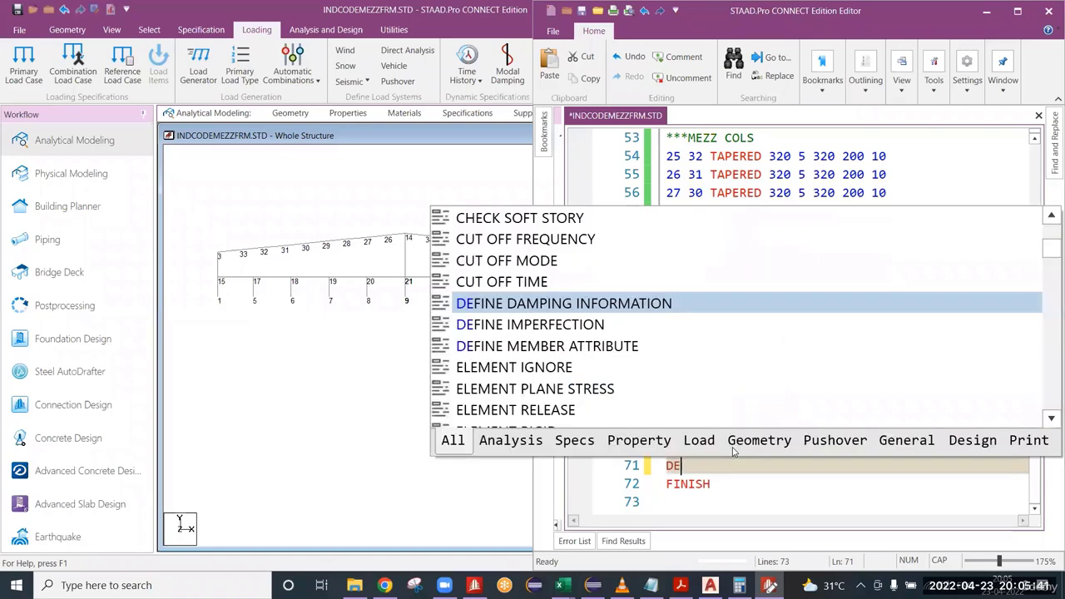
pyautogui.write('FINE')
pyautogui.press('Escape')
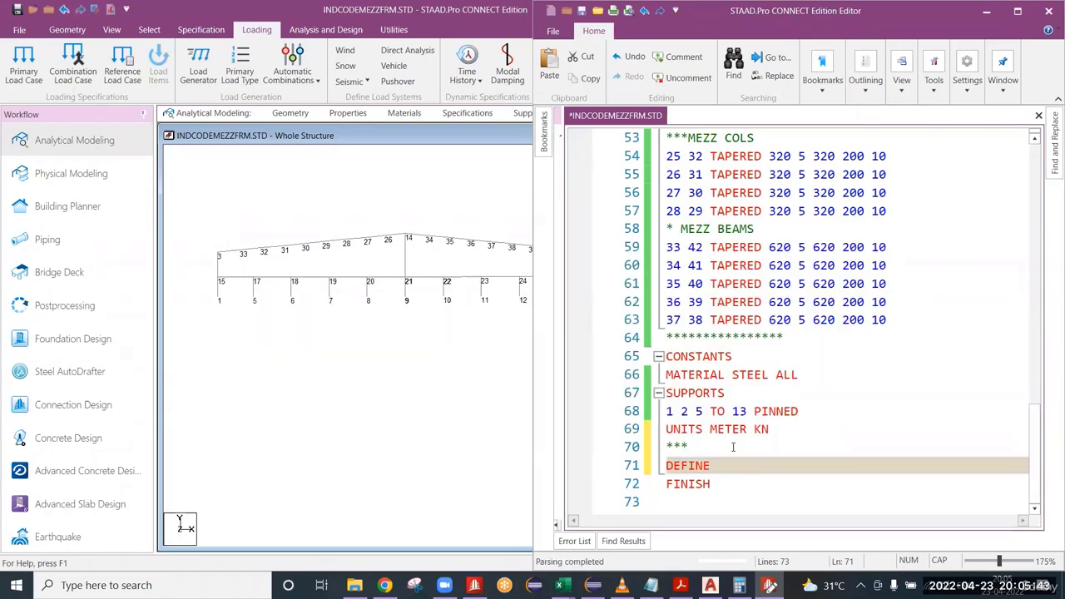
pyautogui.write('1893 LOAD')
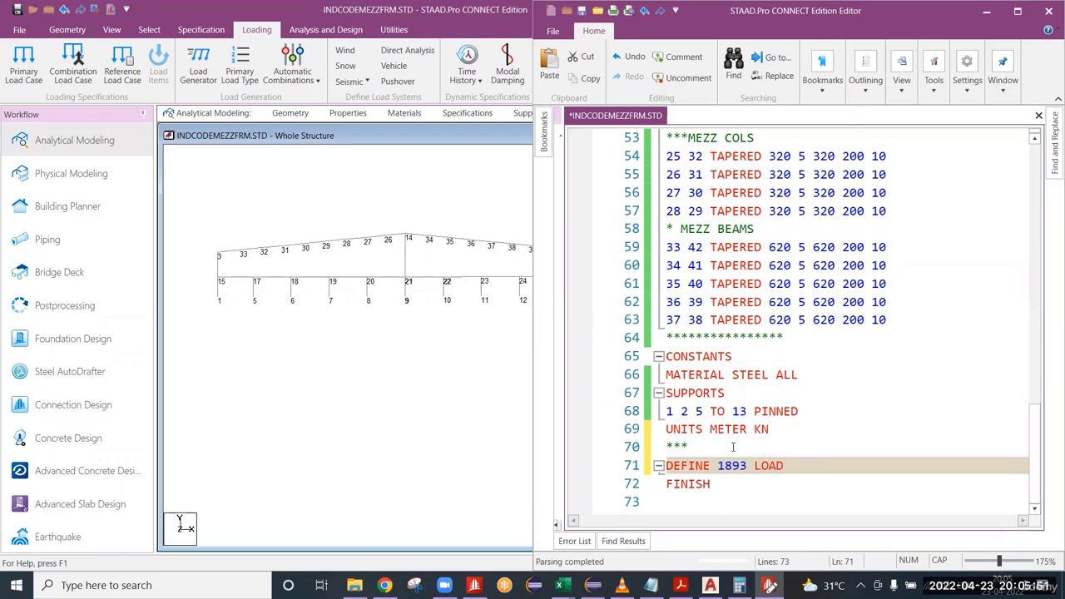
pyautogui.press('Return')
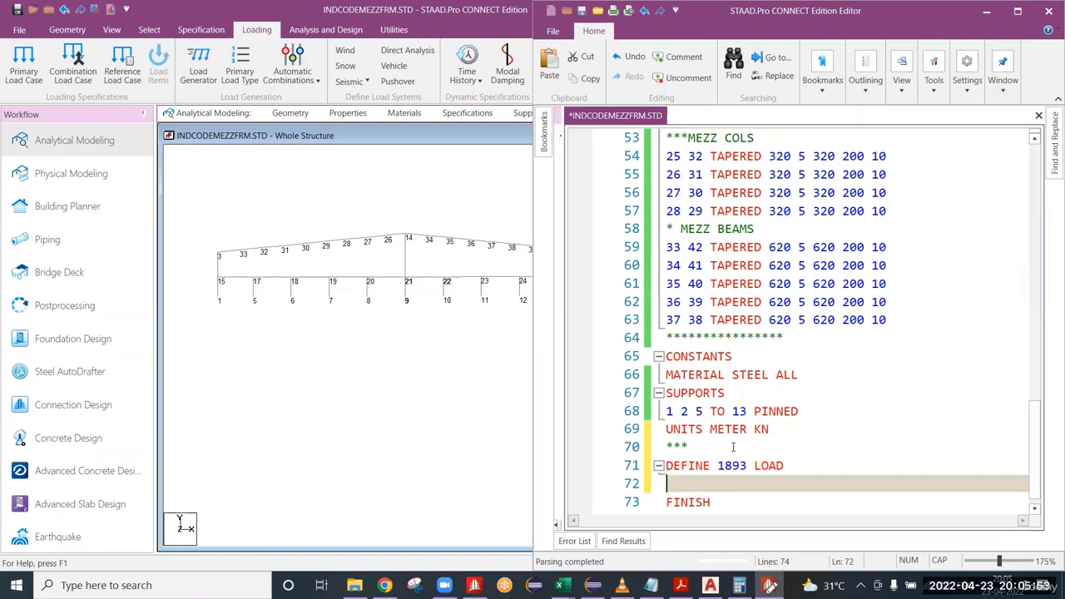
pyautogui.scroll(-1, 739, 434)
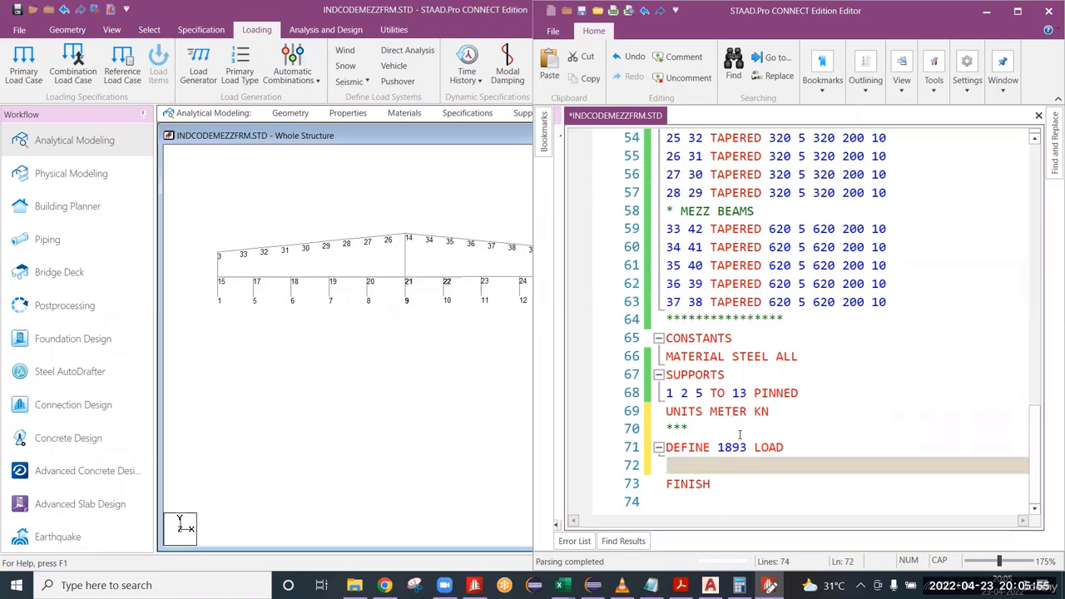
pyautogui.press('Return')
pyautogui.press('Return')
pyautogui.press('Return')
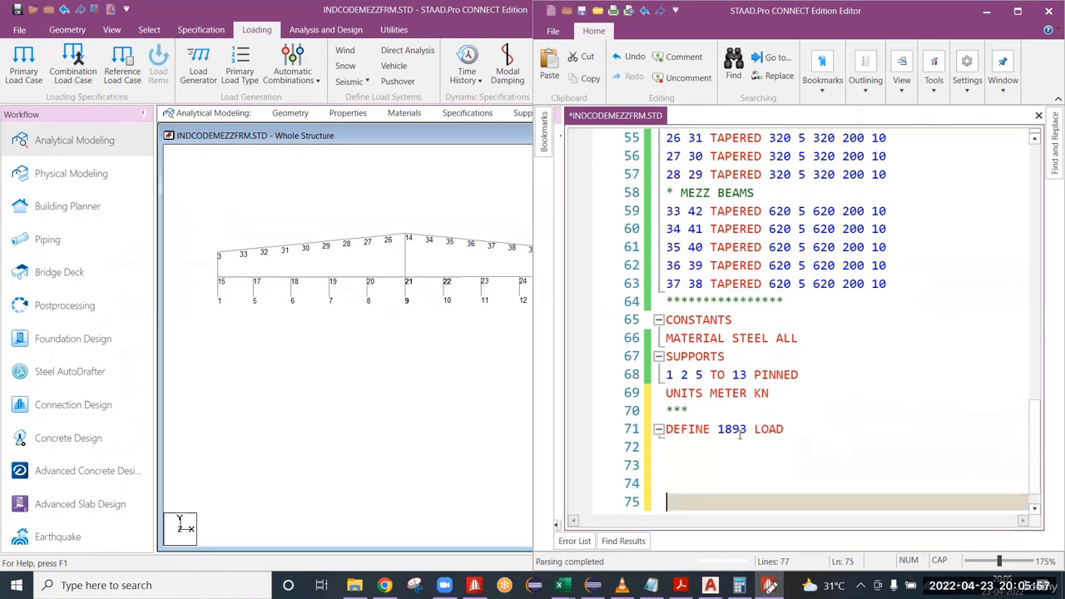
# Start the seismic parameter line directly below DEFINE 1893 LOAD with the zone keyword Z.
pyautogui.press('Up')
pyautogui.press('Up')
pyautogui.press('Up')
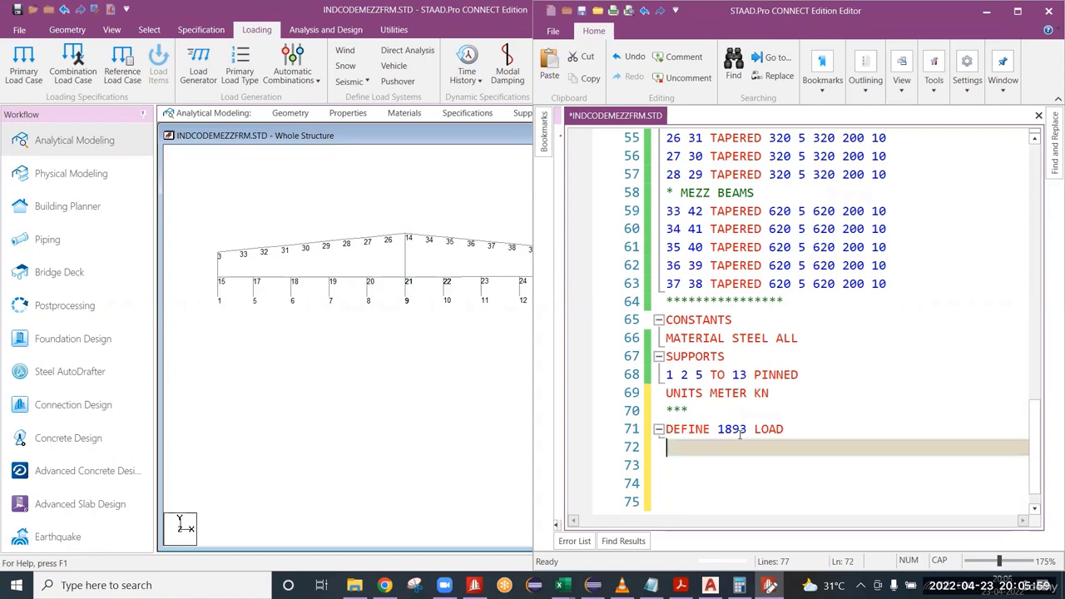
pyautogui.write('Z')
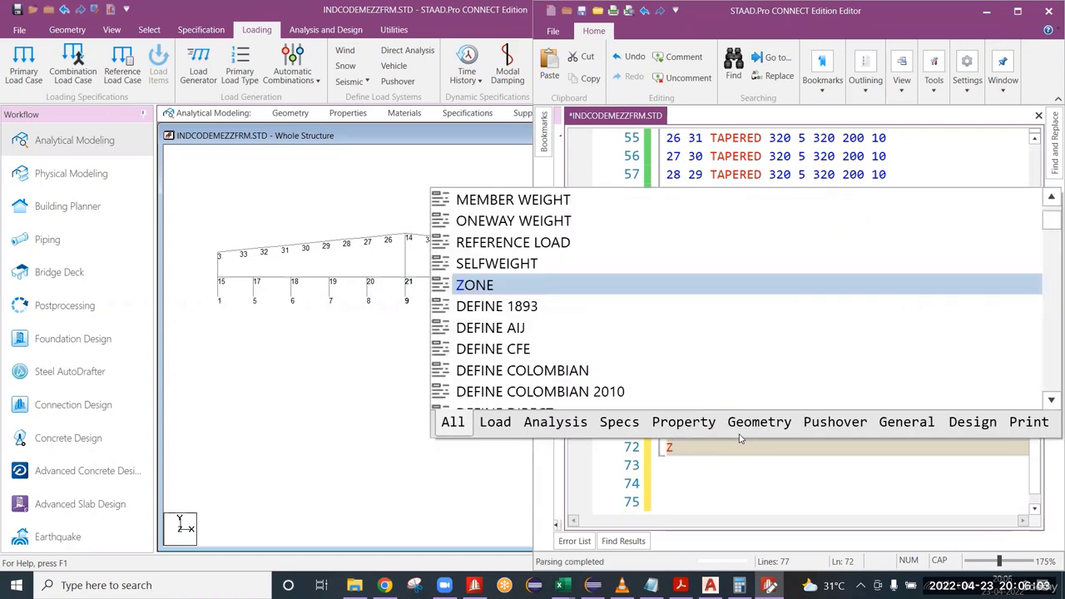
pyautogui.press('Escape')
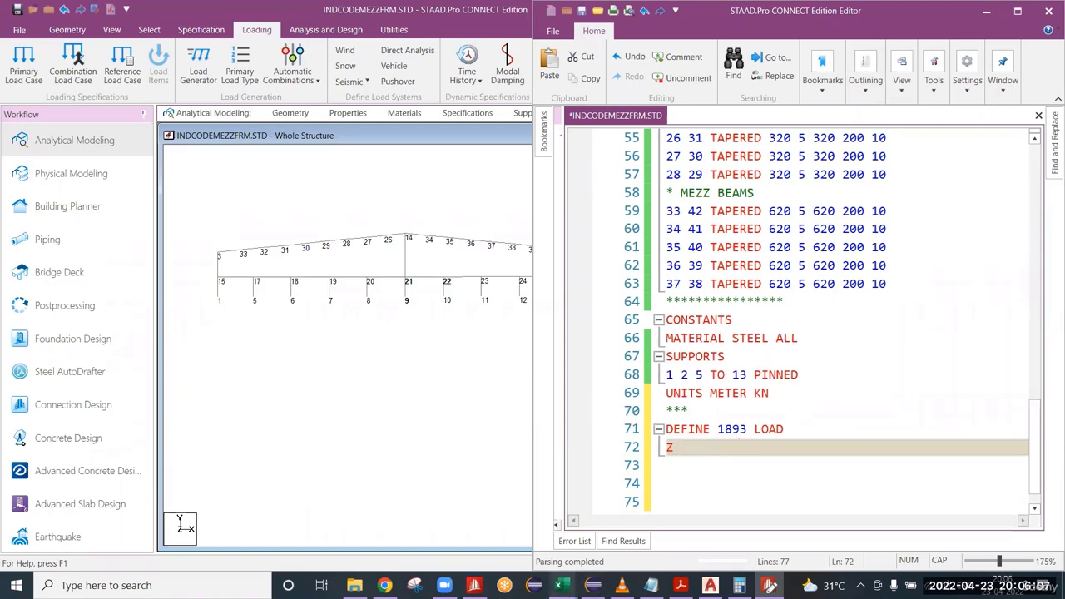
# Switch to the Seismic calc.xlsx workbook in Excel and bring up the base shear calculation on its Seismic sheet.
pyautogui.moveTo(562, 585)
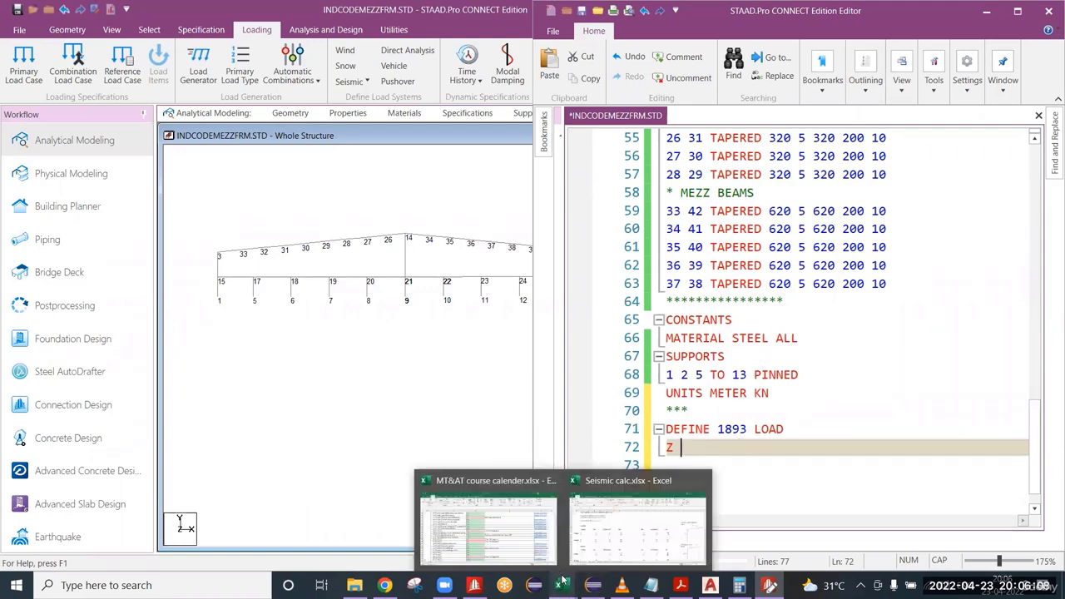
pyautogui.click(616, 552)
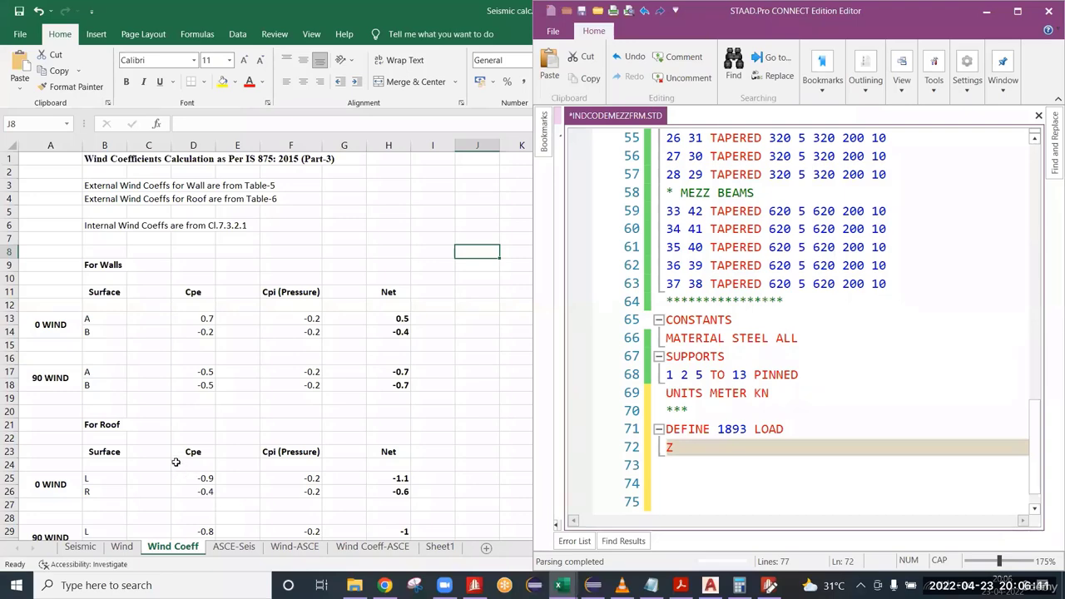
pyautogui.scroll(-1, 178, 466)
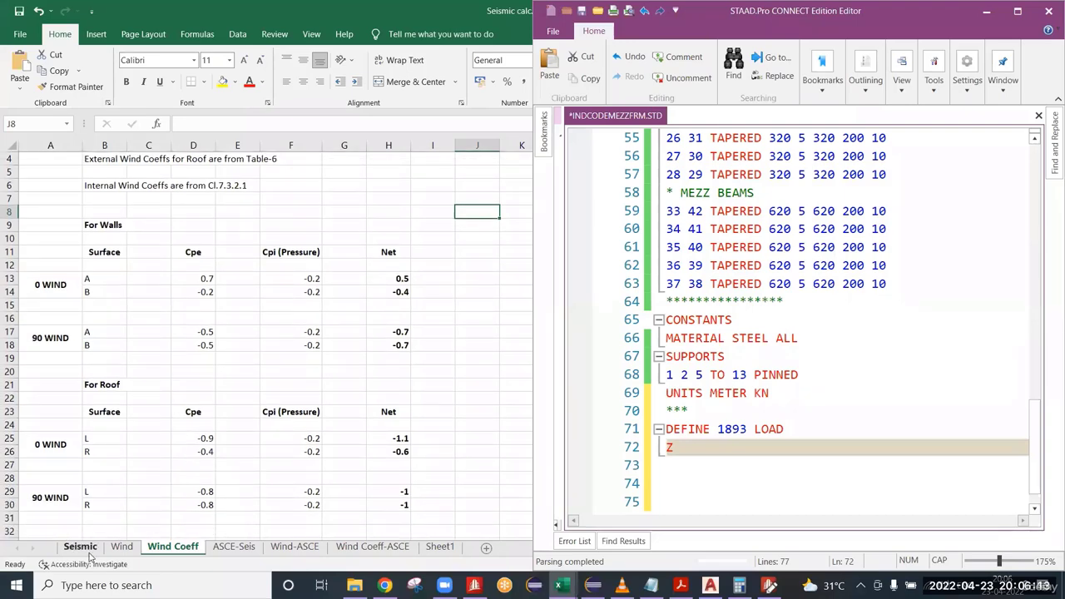
pyautogui.click(81, 547)
pyautogui.click(225, 218)
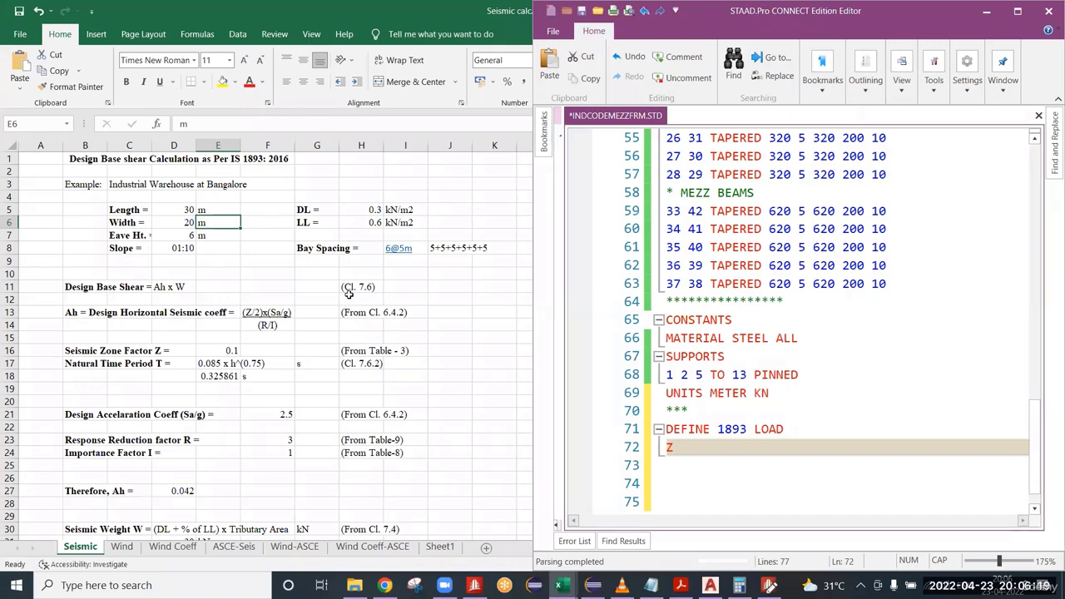
# Look up the seismic zone factor and its table reference in the sheet, and enter 0.1 after Z in the STAAD input file.
pyautogui.click(728, 453)
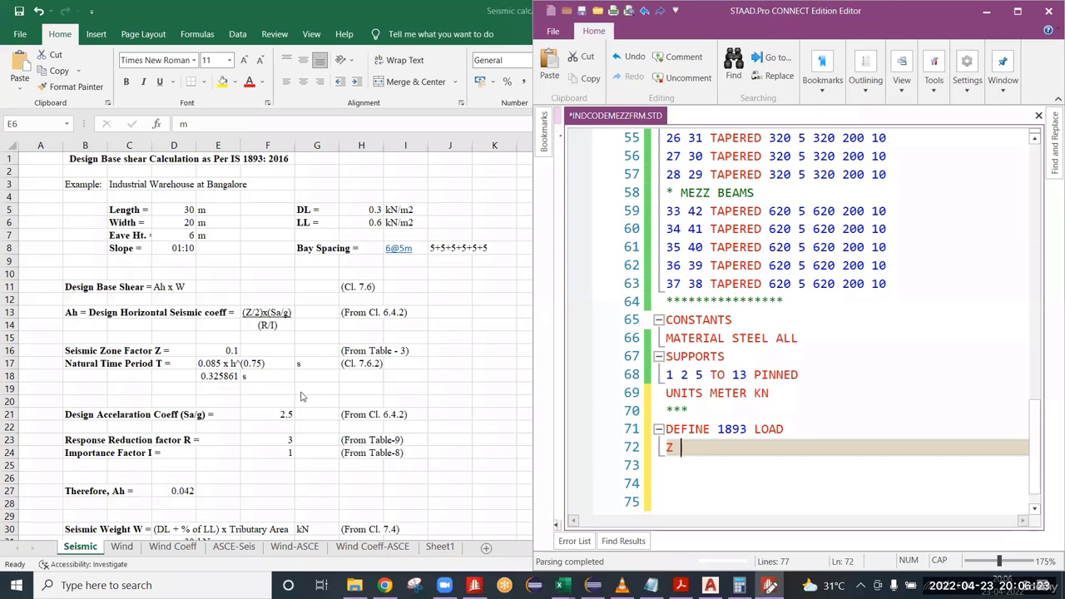
pyautogui.click(70, 353)
pyautogui.click(73, 352)
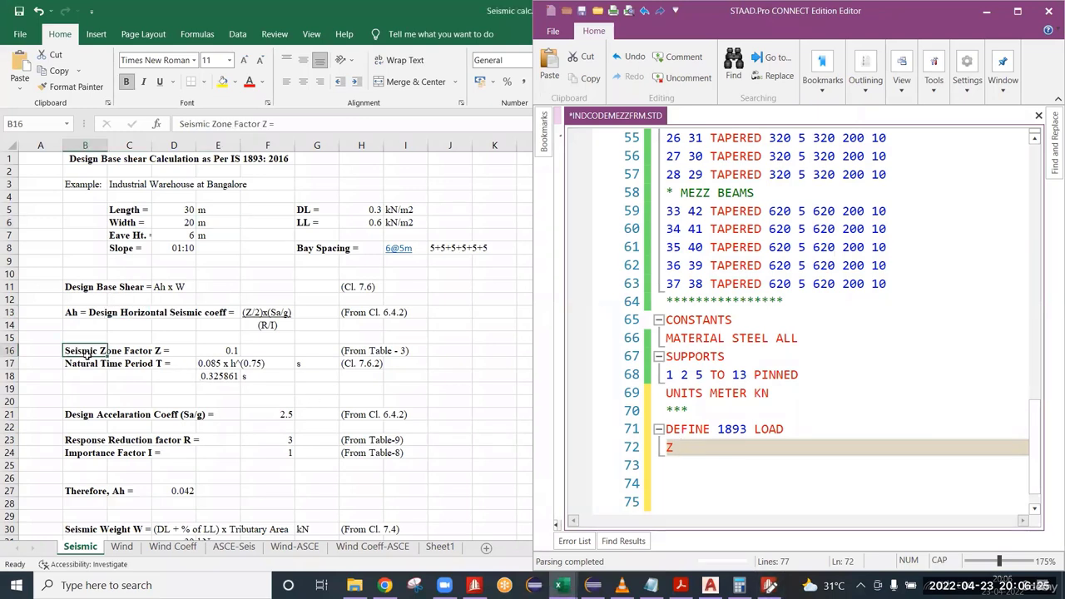
pyautogui.click(232, 355)
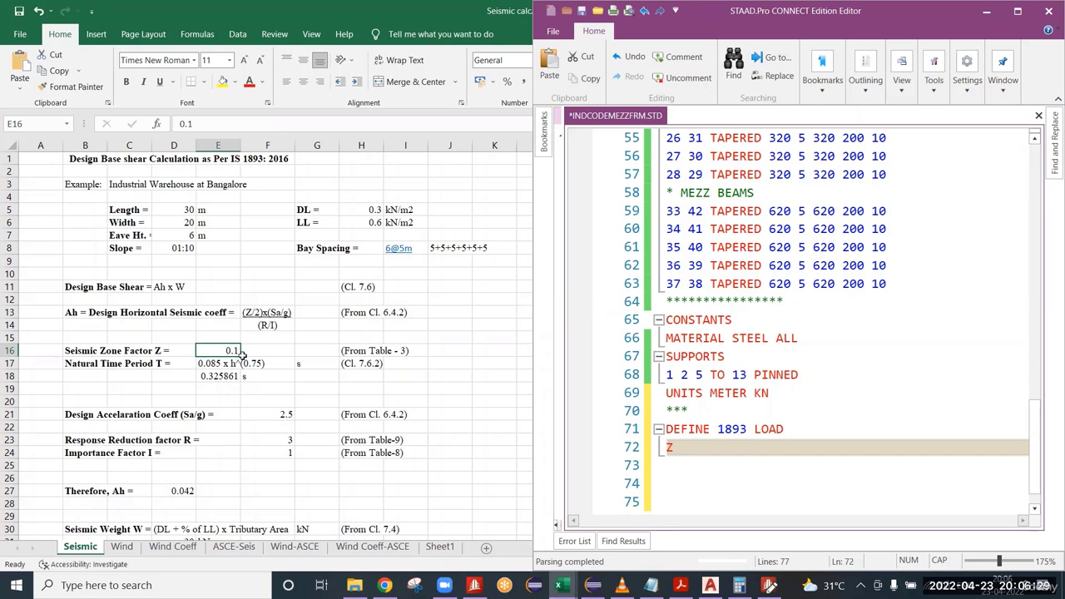
pyautogui.click(695, 448)
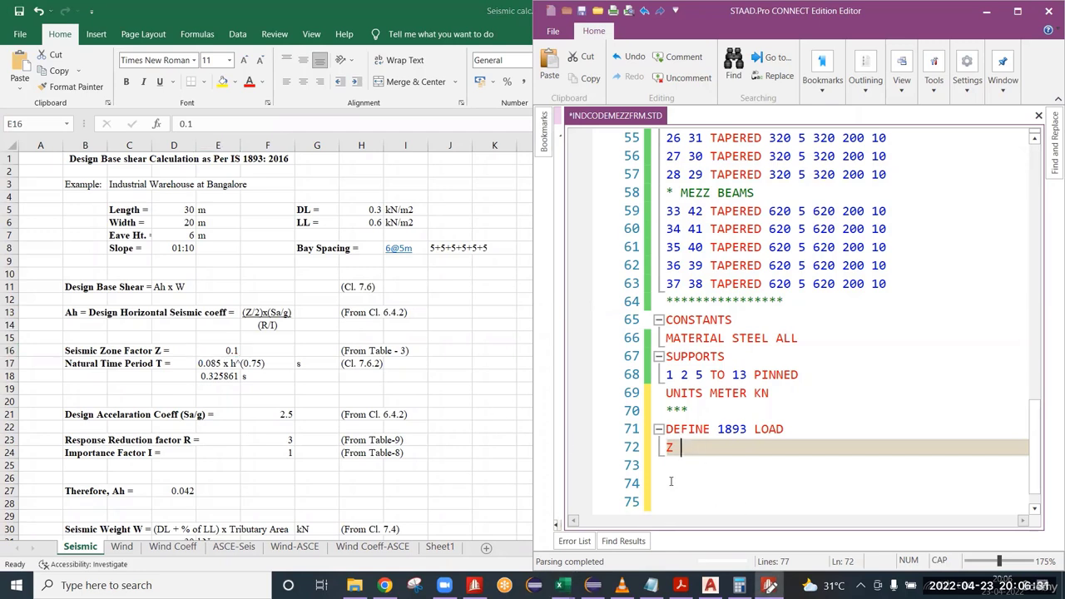
pyautogui.click(239, 358)
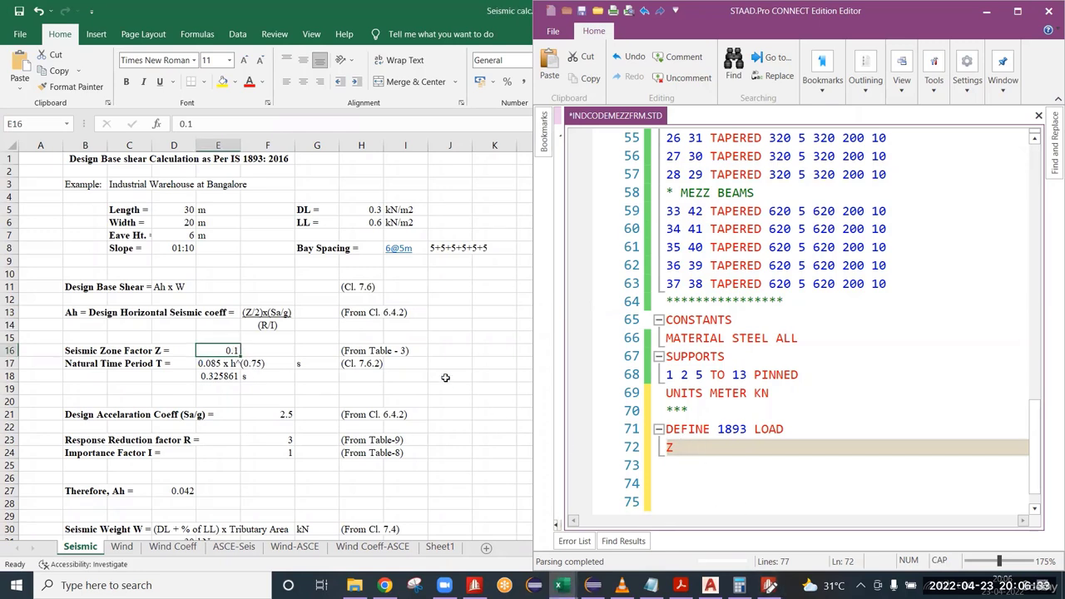
pyautogui.click(369, 356)
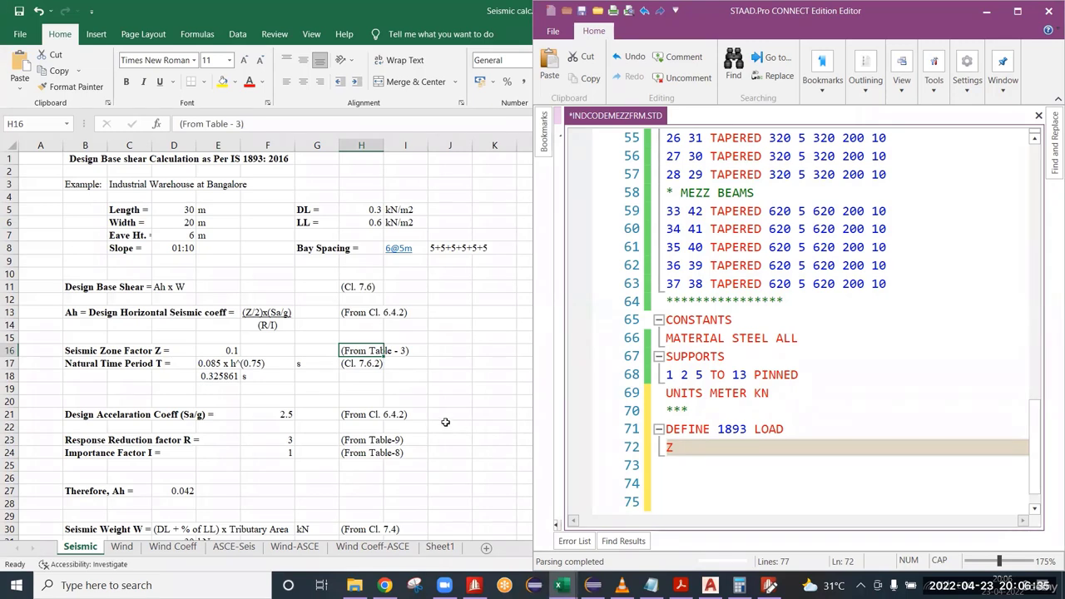
pyautogui.click(231, 354)
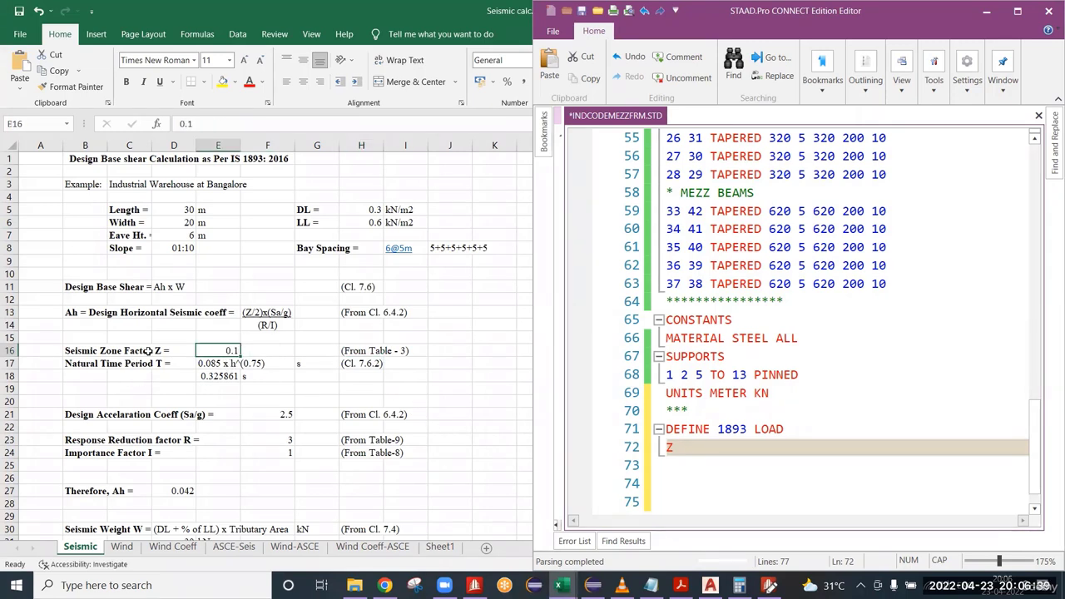
pyautogui.click(687, 445)
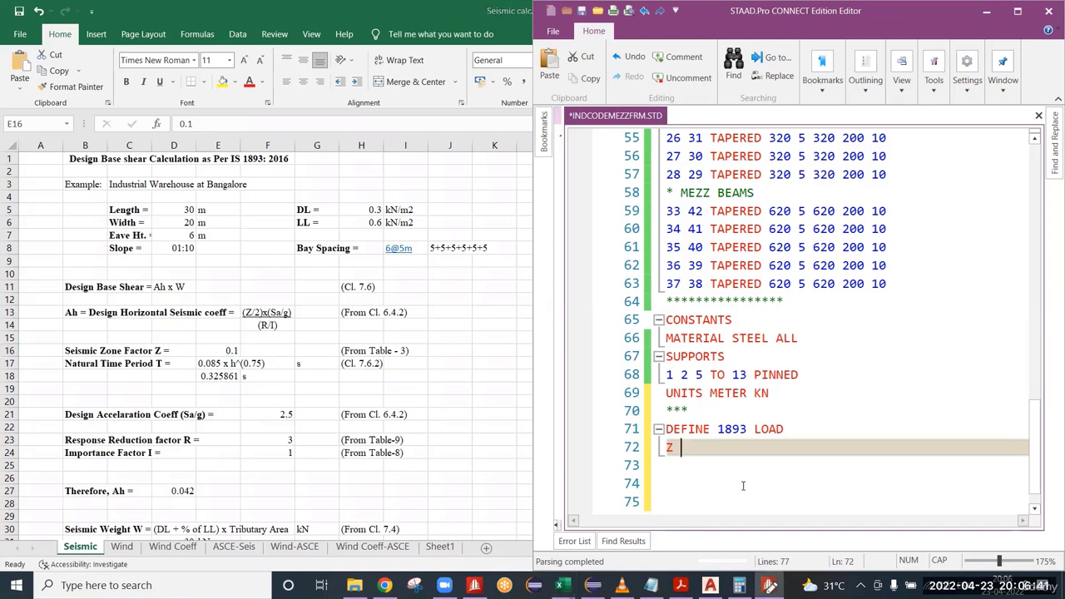
pyautogui.write('0.1')
# Add the response reduction factor from the Seismic sheet to the parameter line as RF 3.
pyautogui.write('RF')
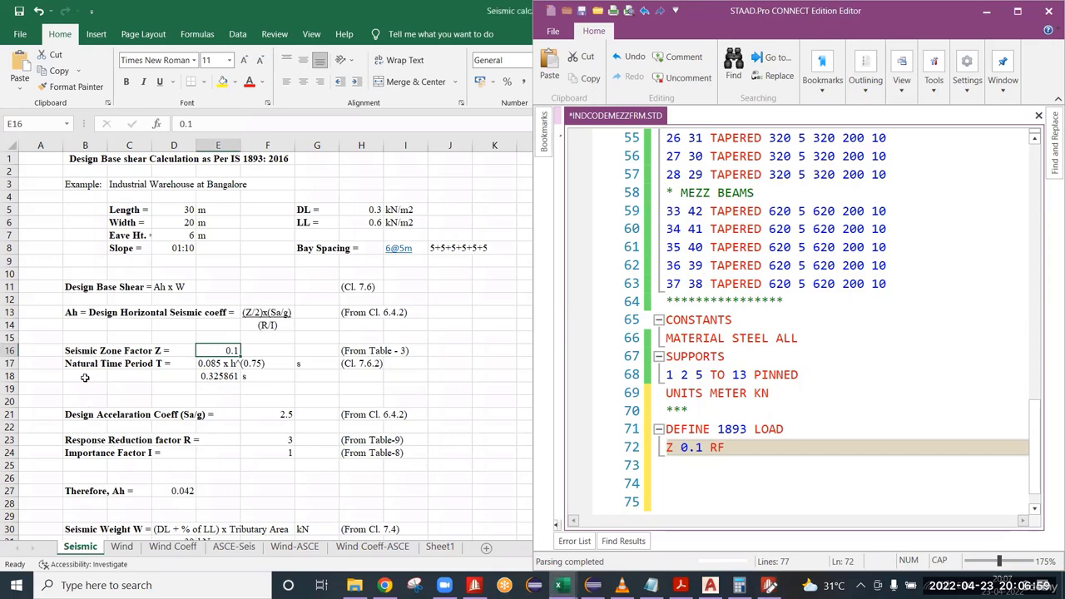
pyautogui.click(73, 441)
pyautogui.click(274, 441)
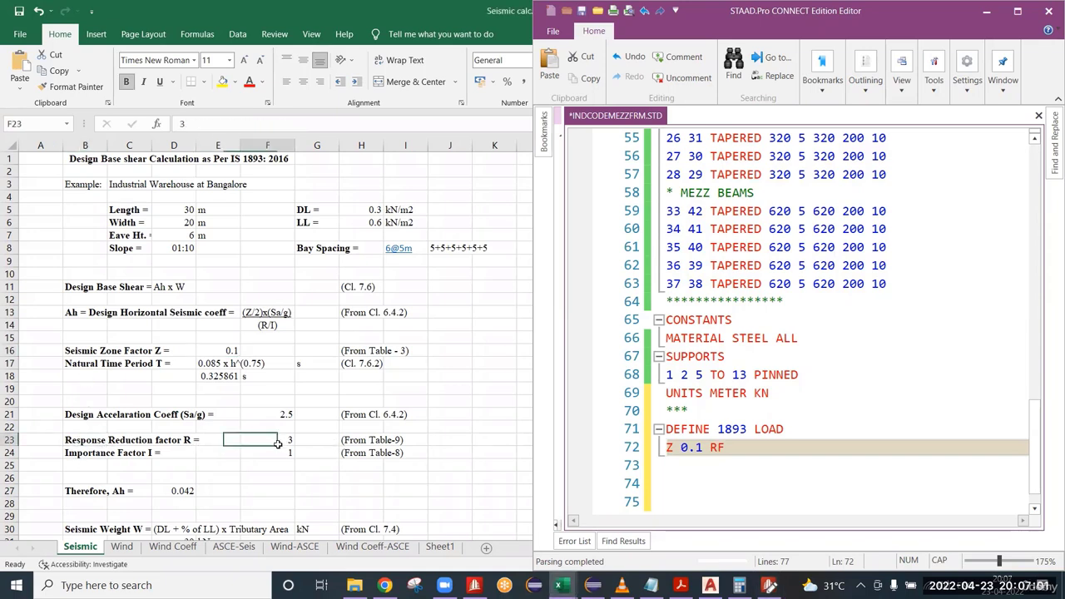
pyautogui.click(743, 447)
pyautogui.write('3')
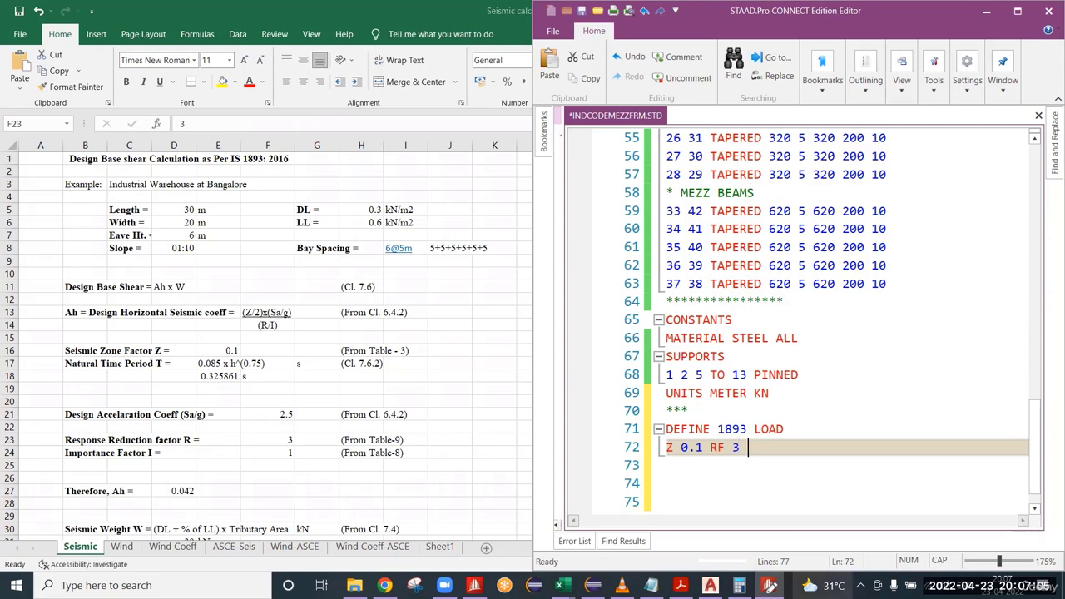
# Add the importance factor from the Seismic sheet to the parameter line as I 1.
pyautogui.moveTo(824, 585)
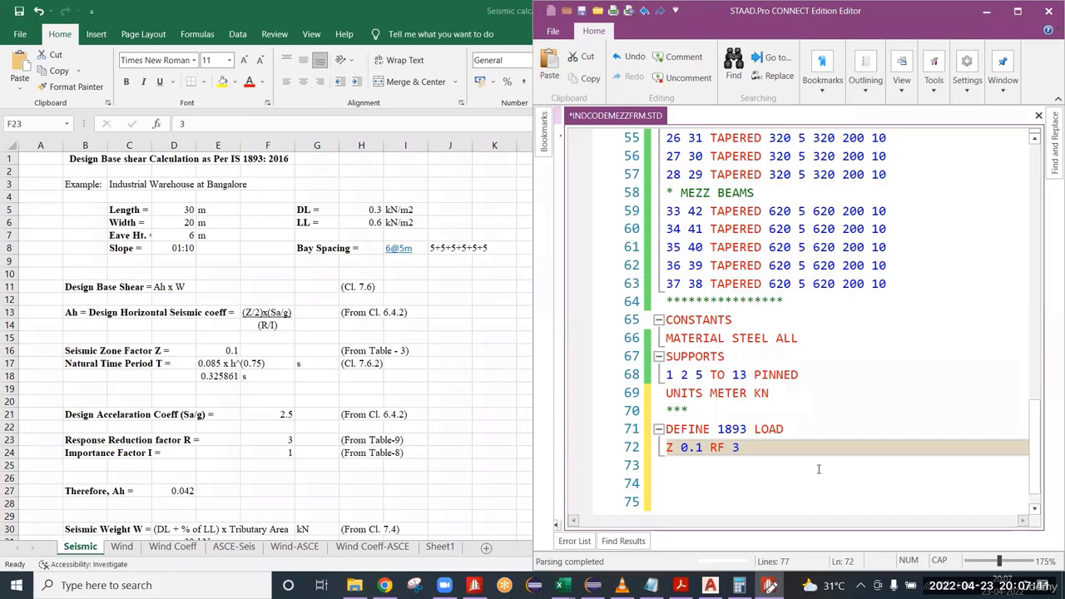
pyautogui.write('I')
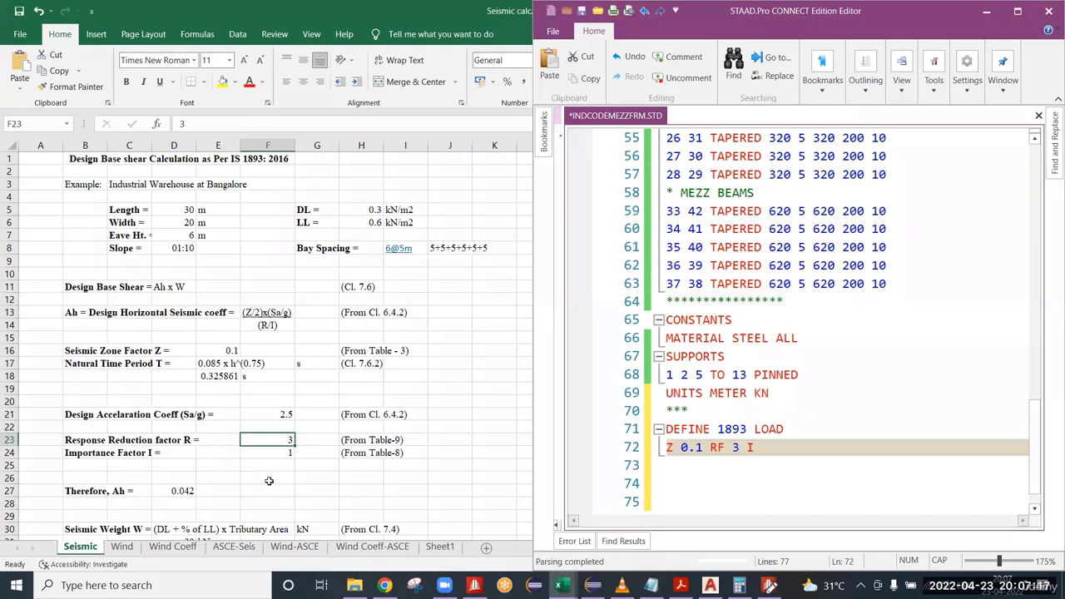
pyautogui.click(287, 453)
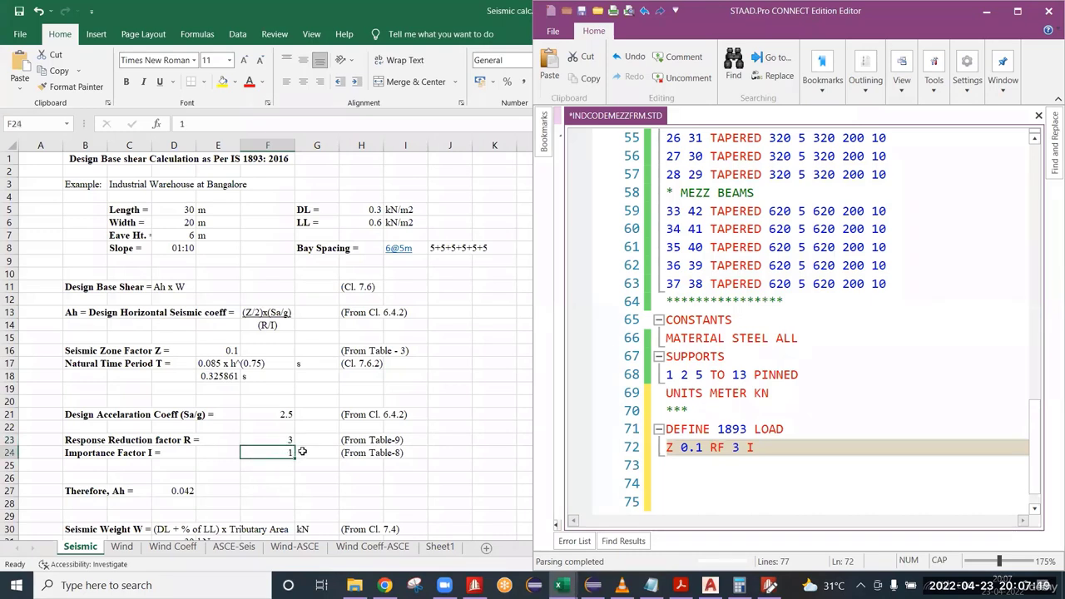
pyautogui.click(799, 453)
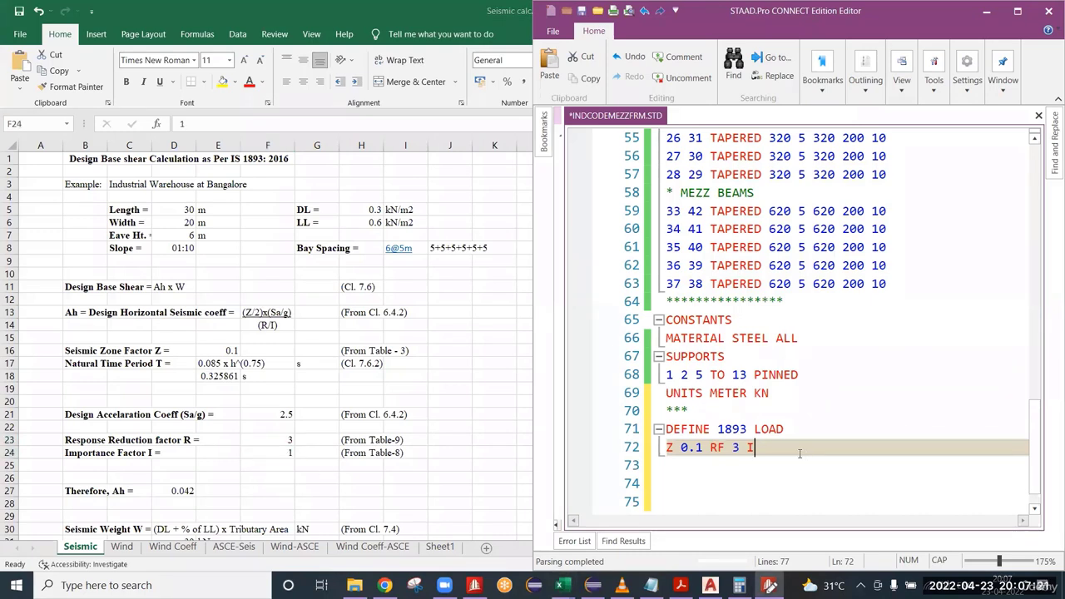
pyautogui.write('1')
pyautogui.hotkey('alt', 'Tab')
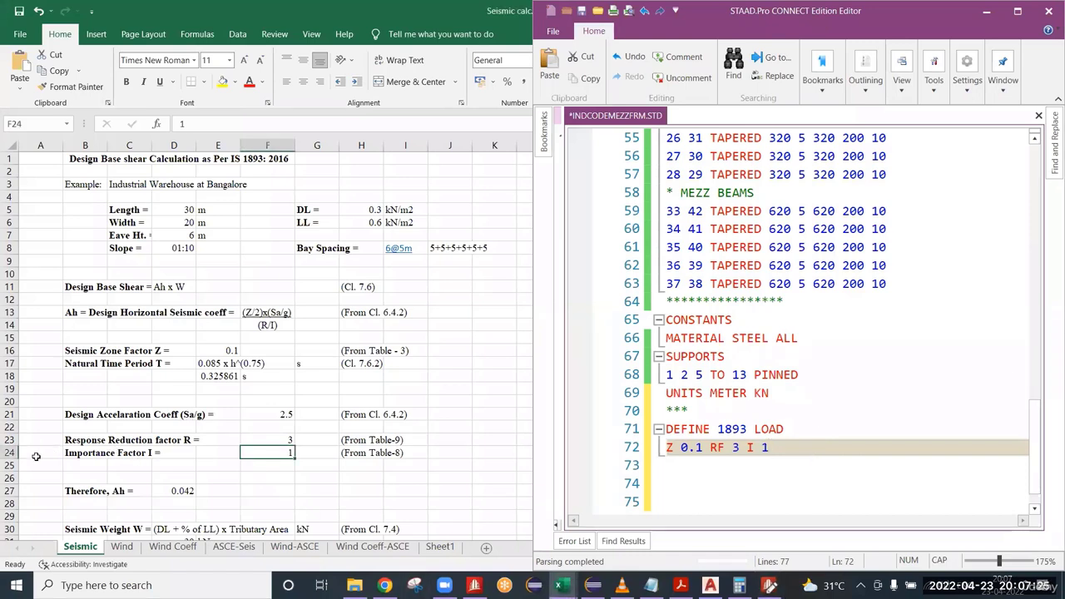
pyautogui.click(9, 453)
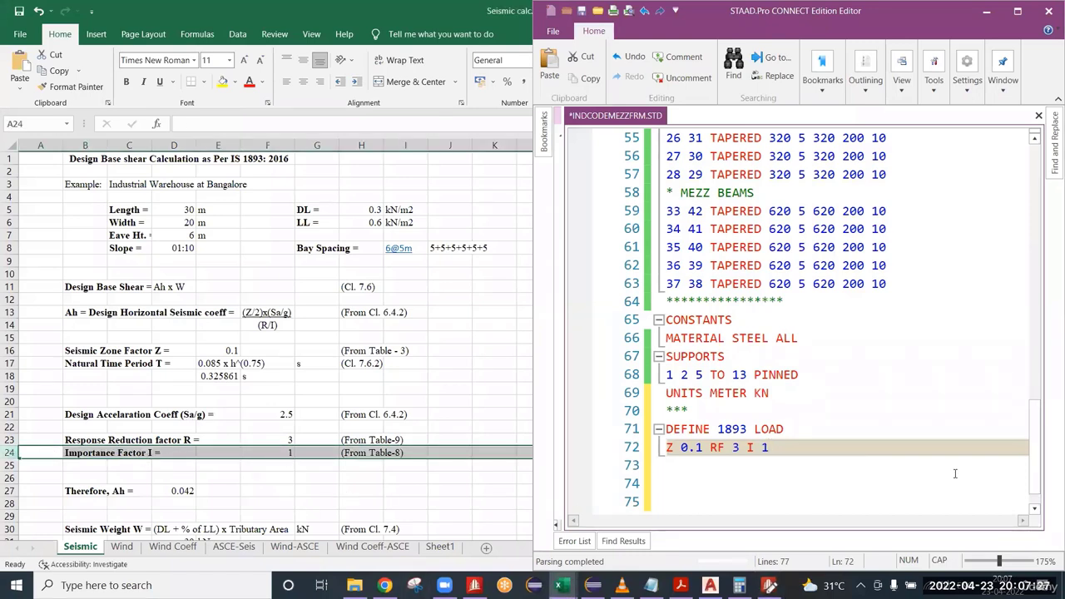
pyautogui.click(831, 455)
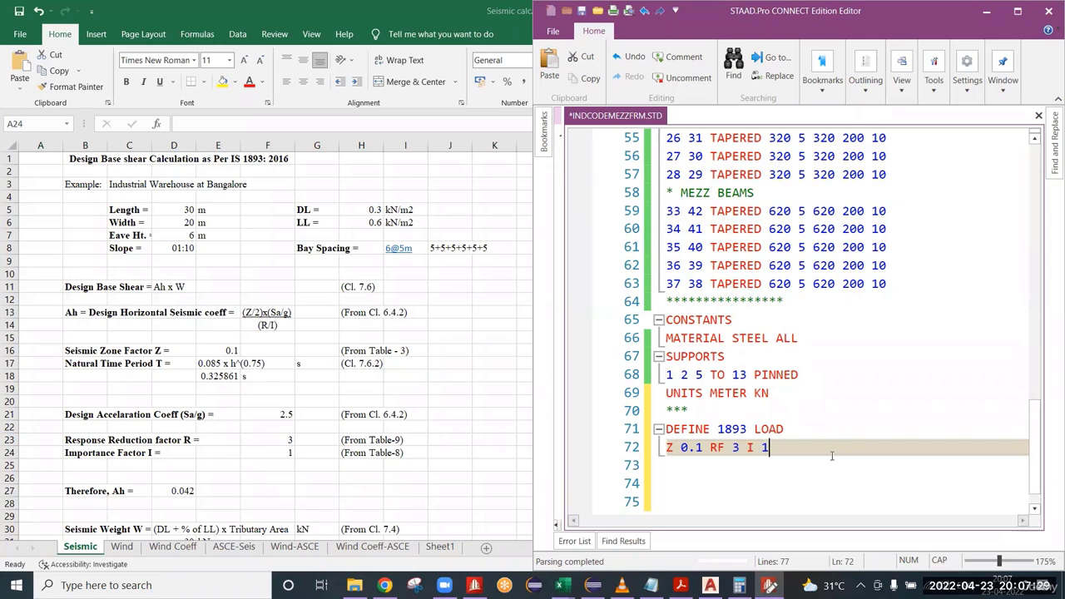
# Complete the seismic parameter line with SS 2 and DM 0.05, and insert a new line below it.
pyautogui.write('SS')
pyautogui.write('2')
pyautogui.write('DM')
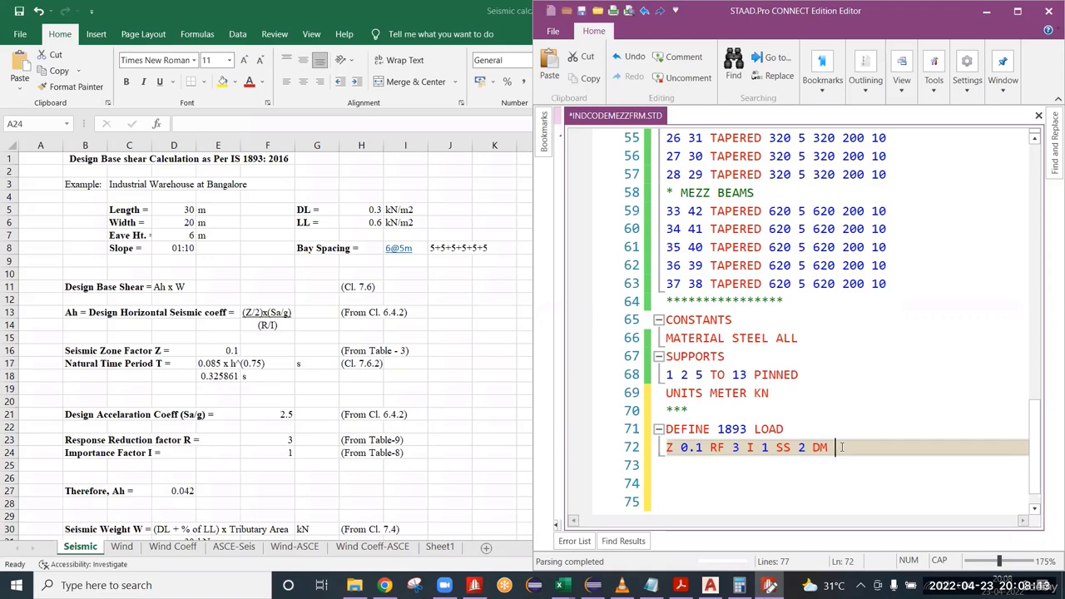
pyautogui.write('0.05')
pyautogui.scroll(-1, 838, 448)
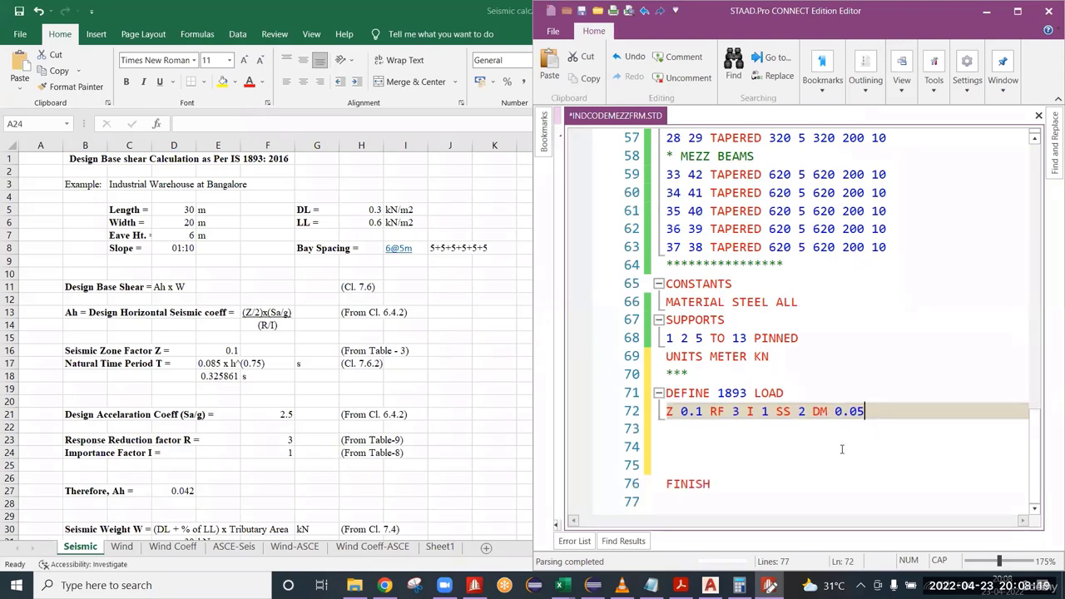
pyautogui.press('Return')
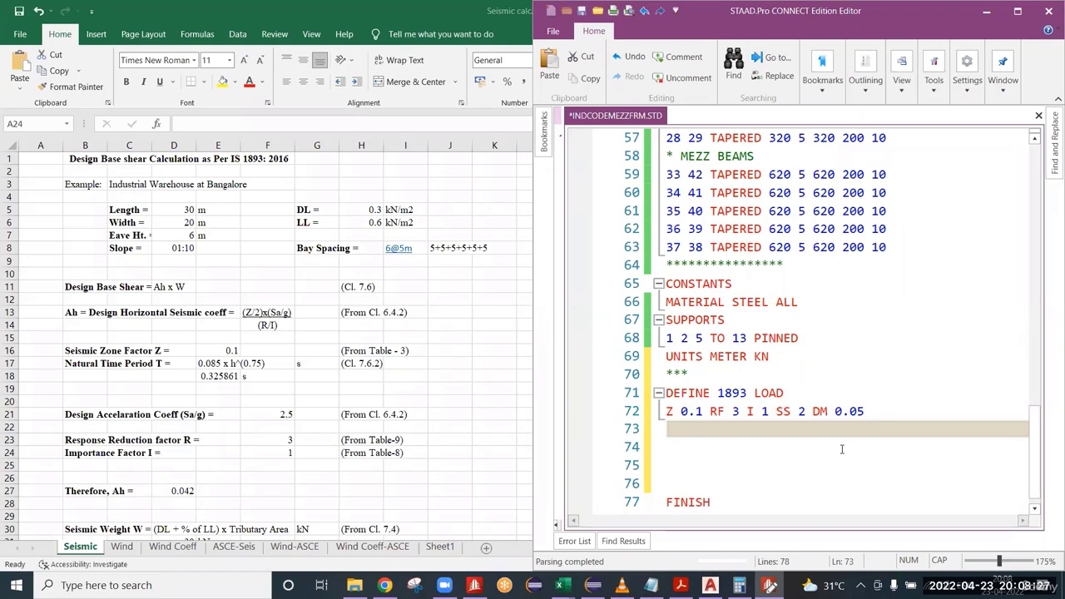
# Minimize the Excel workbook and add a SELFWEIGHT 1 line below the seismic parameters in the STAAD input file.
pyautogui.rightClick(398, 3)
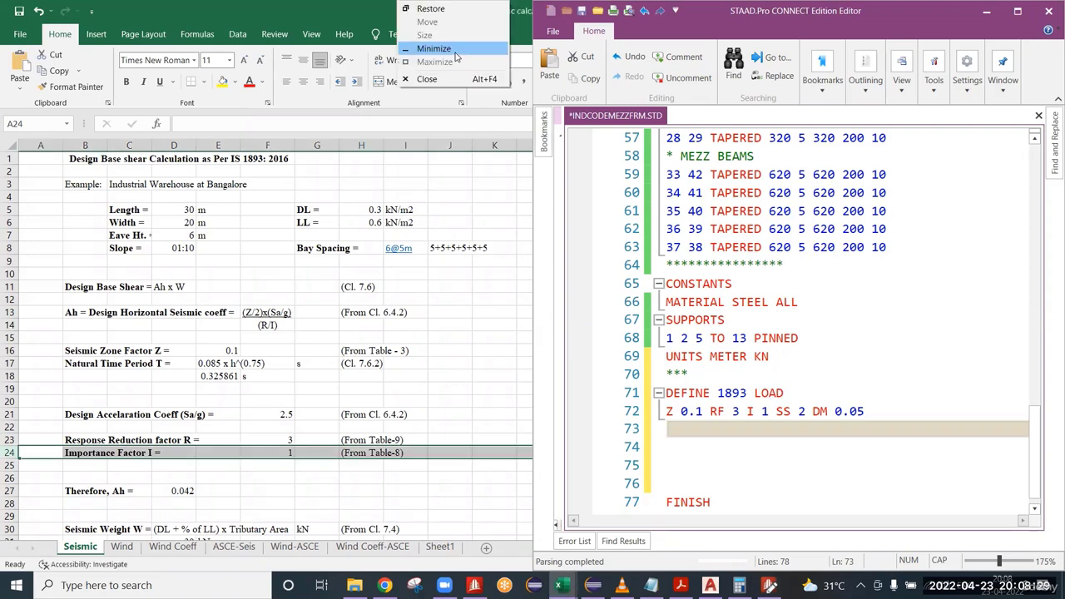
pyautogui.click(454, 50)
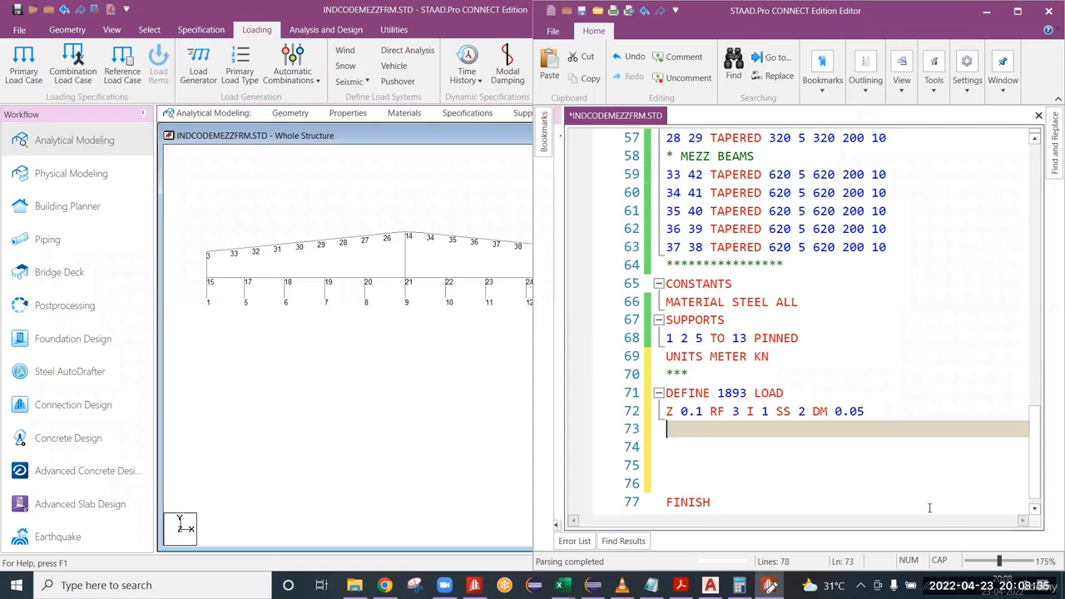
pyautogui.write('SELFWE')
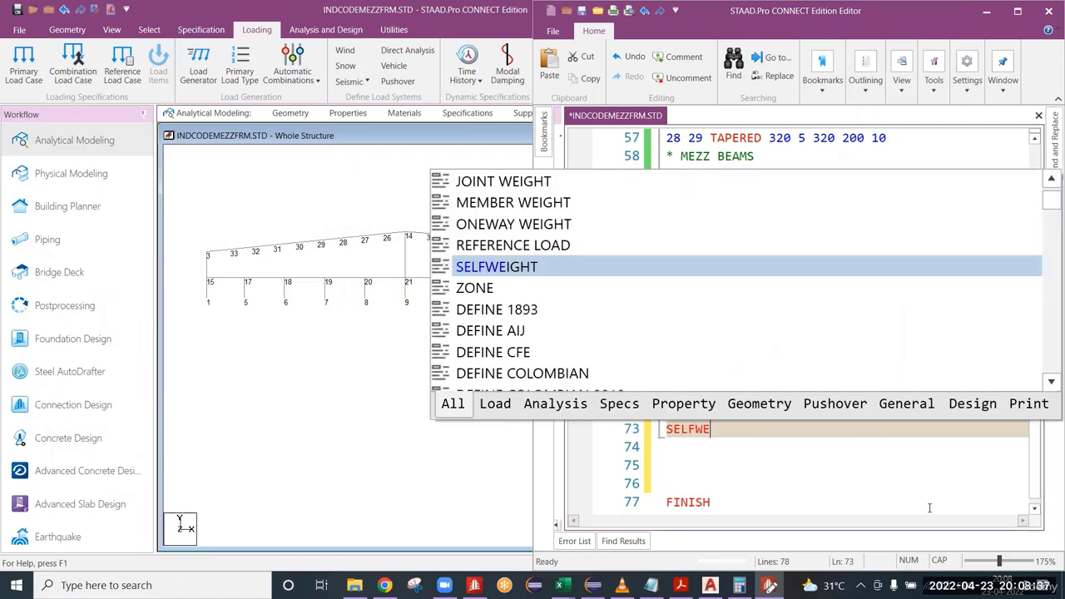
pyautogui.write('IGHT ')
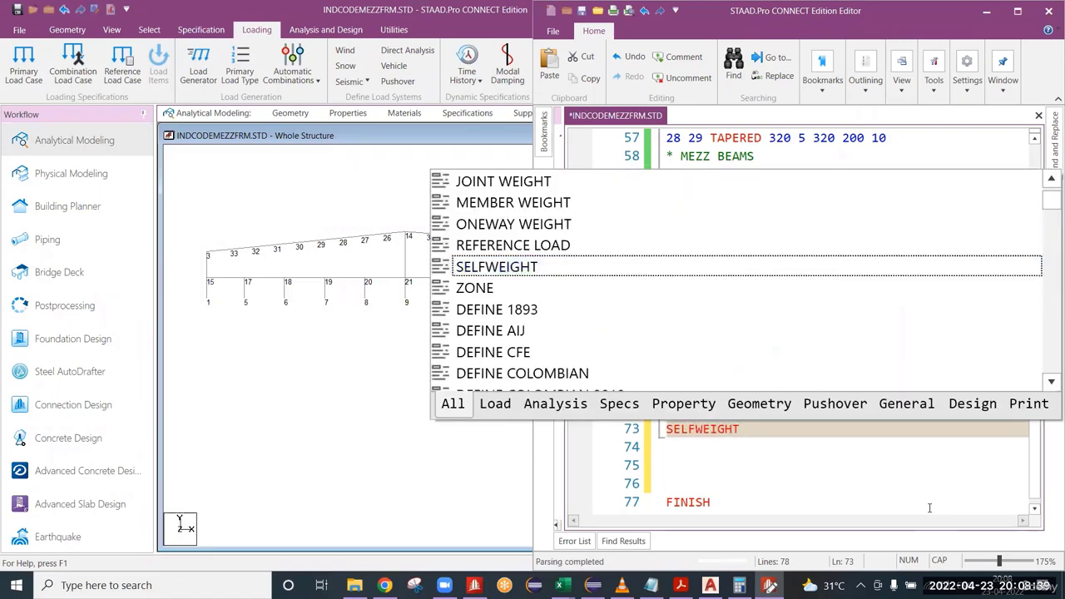
pyautogui.write('1')
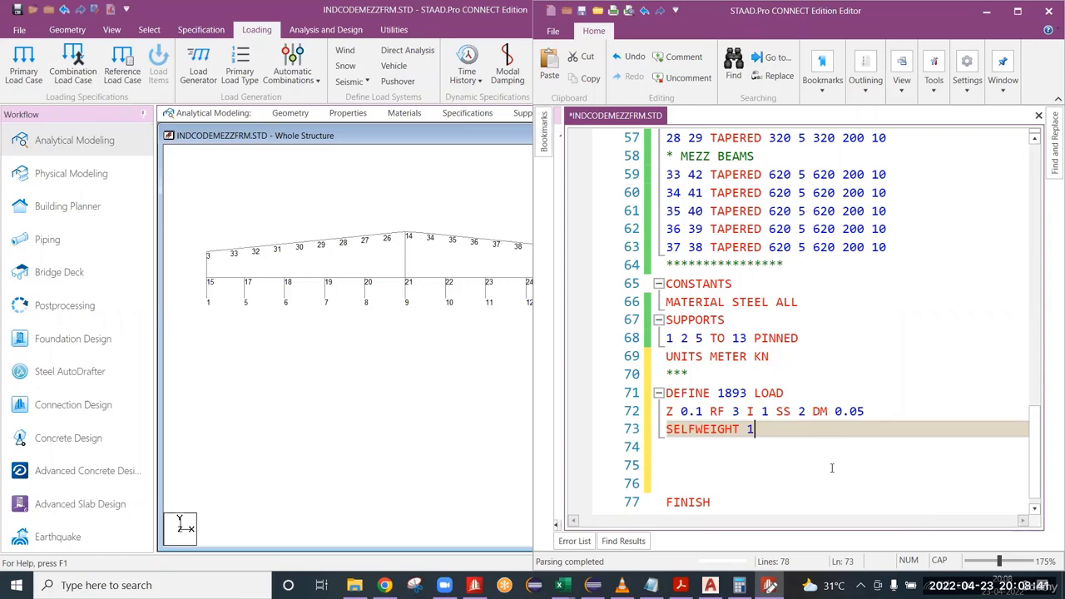
pyautogui.click(986, 10)
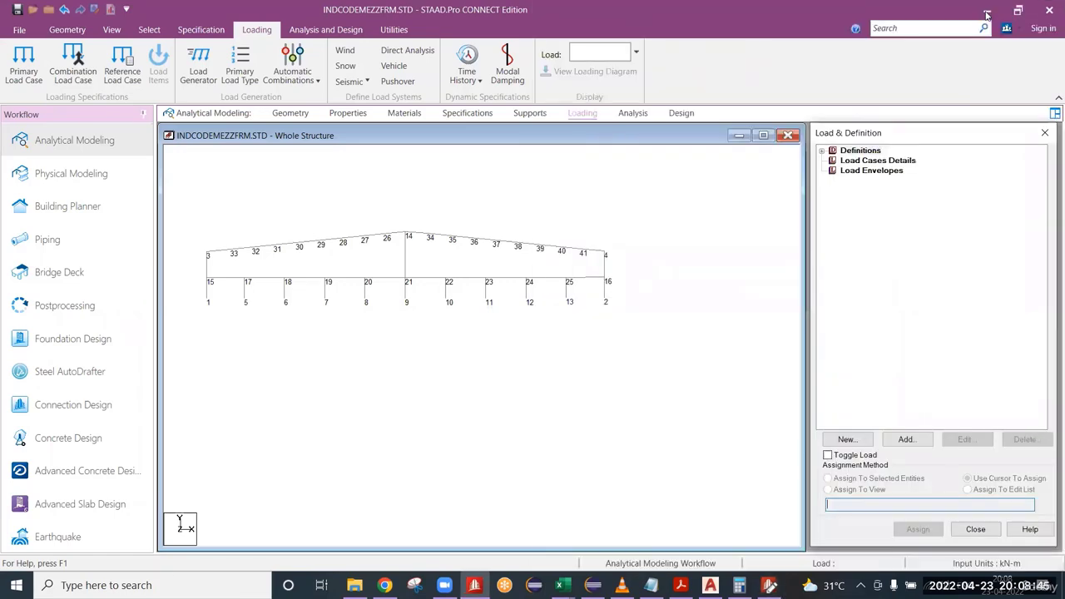
pyautogui.hotkey('alt', 'Tab')
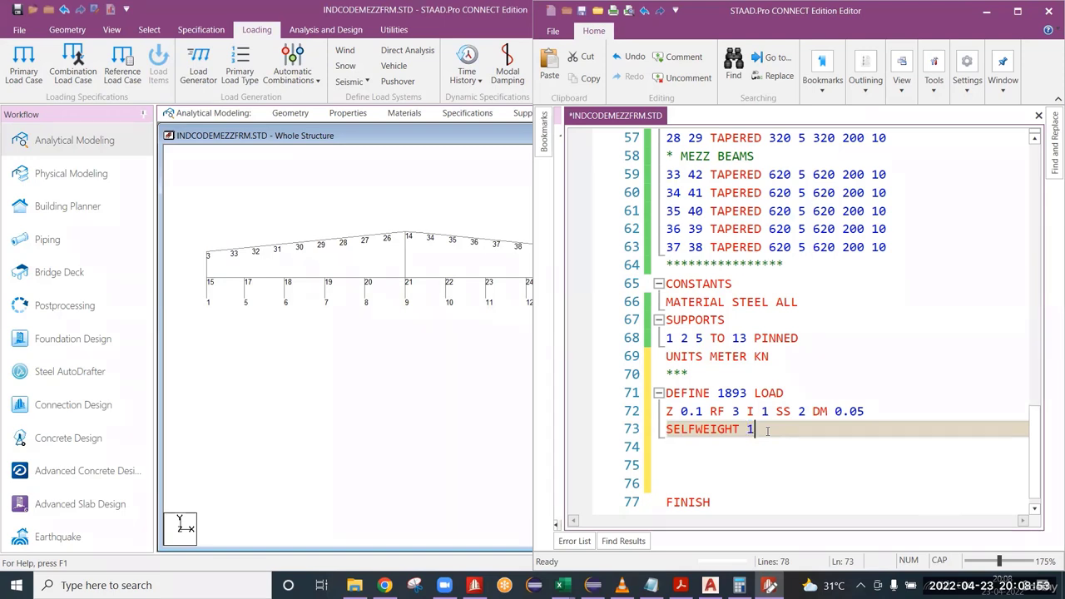
# Set the SELFWEIGHT factor to 1.1 and highlight all the frame's members in the model view.
pyautogui.write('.1')
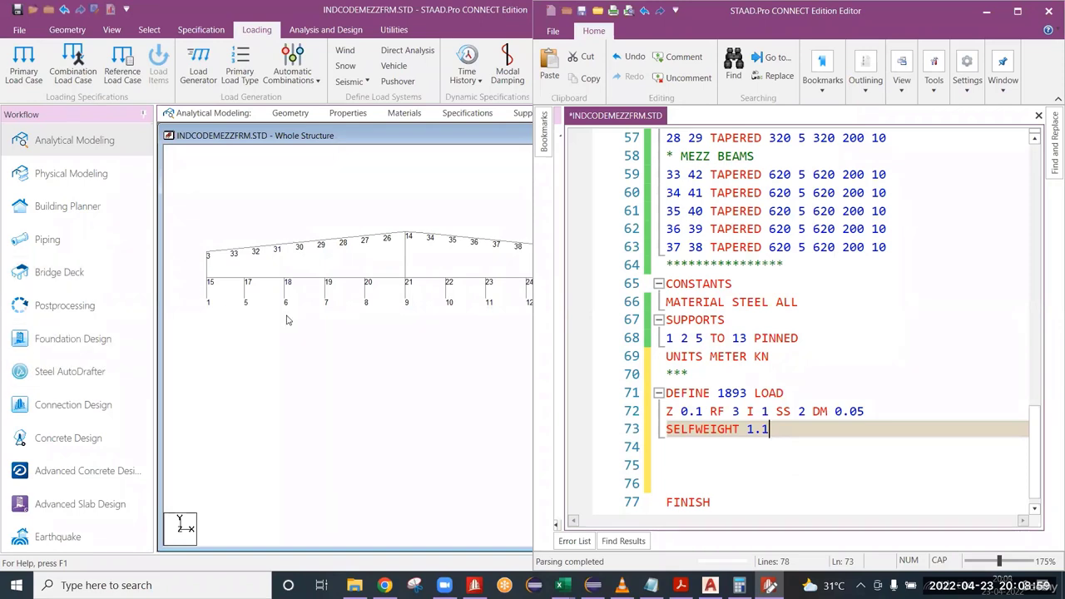
pyautogui.click(237, 325)
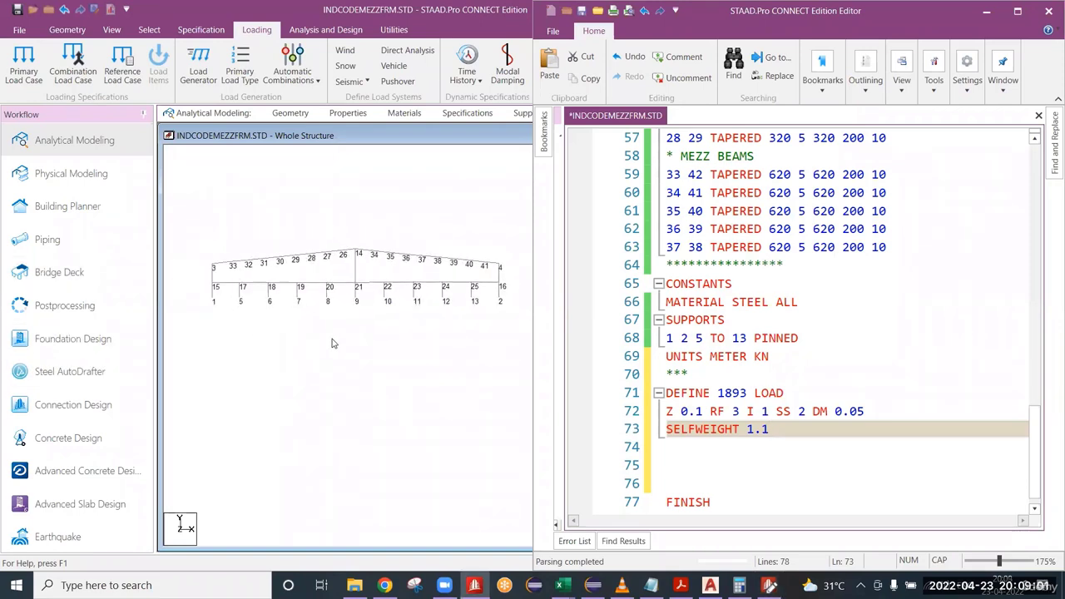
pyautogui.moveTo(173, 213); pyautogui.dragTo(531, 363)
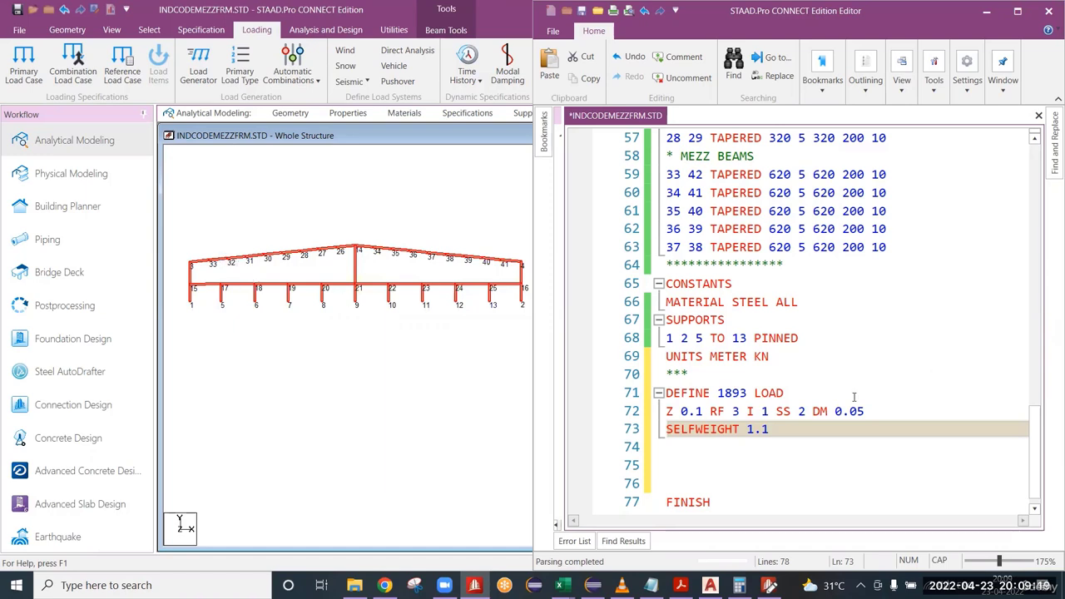
pyautogui.click(410, 315)
pyautogui.scroll(1, 419, 361)
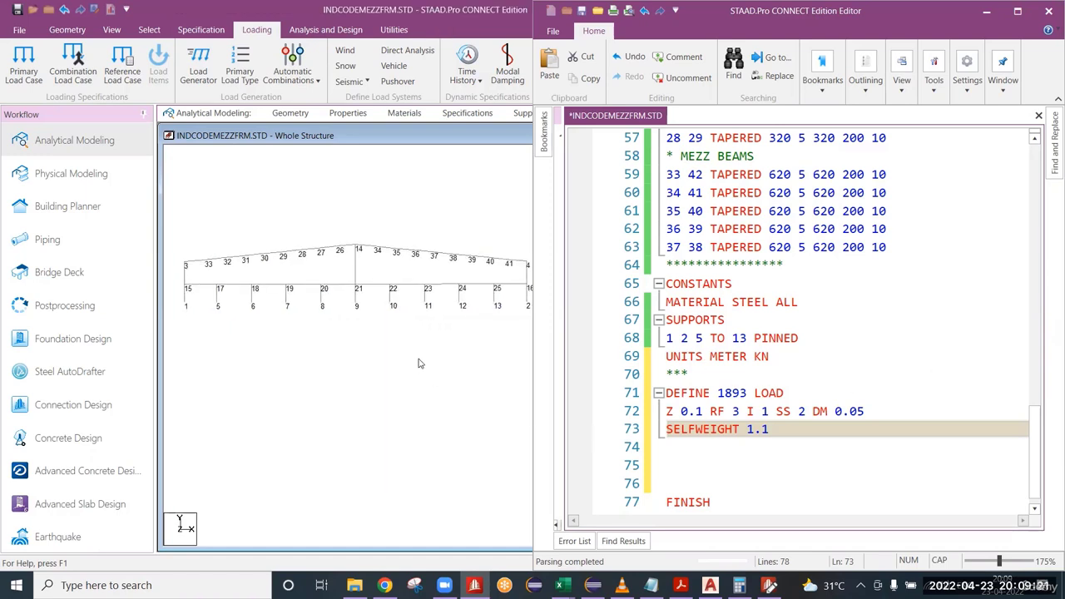
pyautogui.scroll(-1, 429, 342)
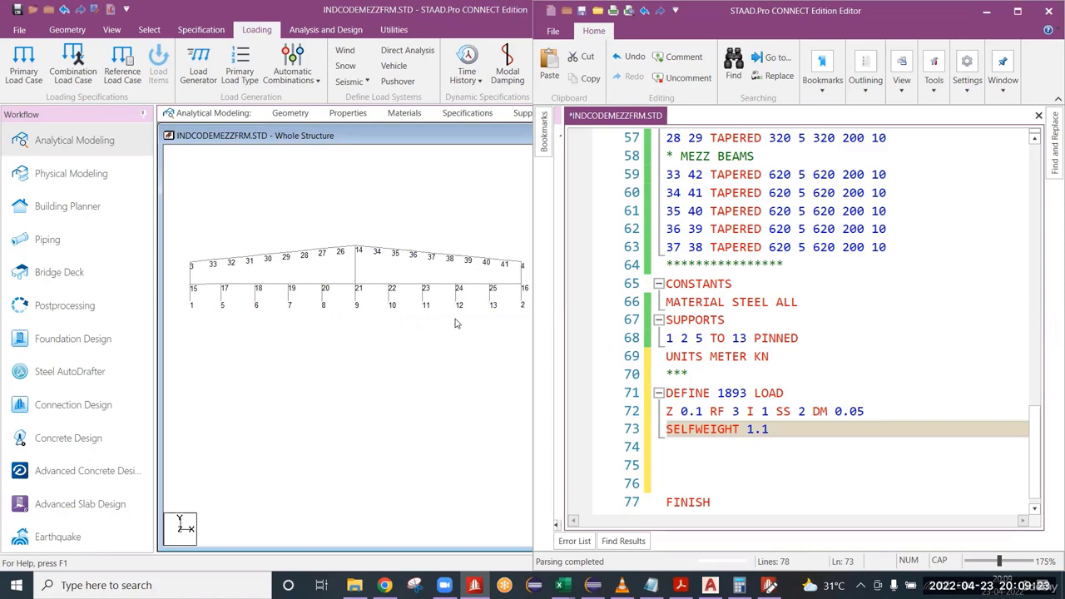
# Hide the node numbers in the model view and insert an empty line below the SELFWEIGHT line in the input file.
pyautogui.hotkey('shift', 'n')
pyautogui.click(804, 427)
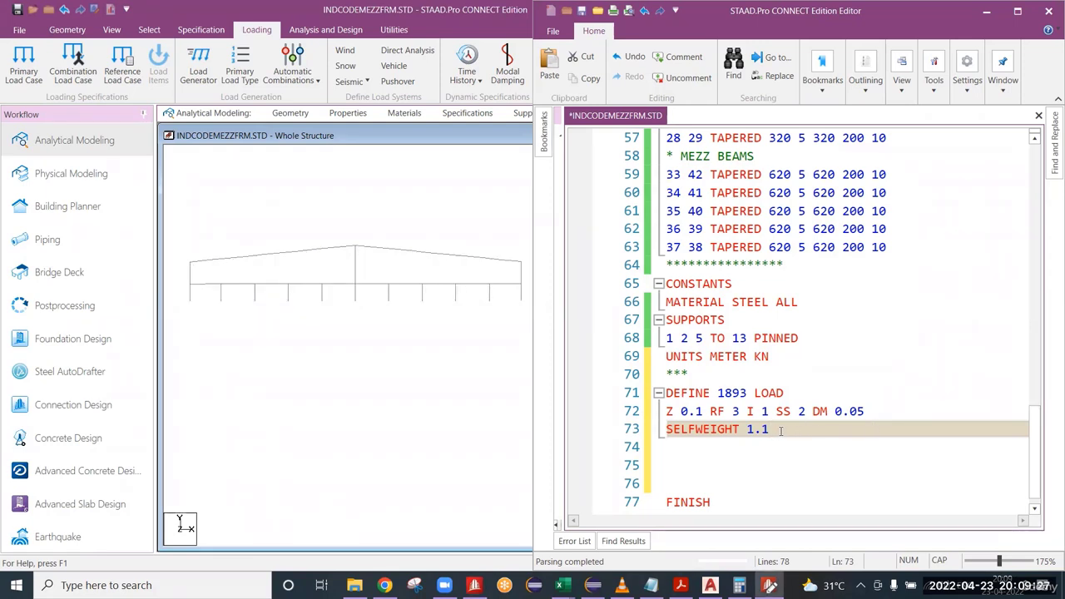
pyautogui.press('Return')
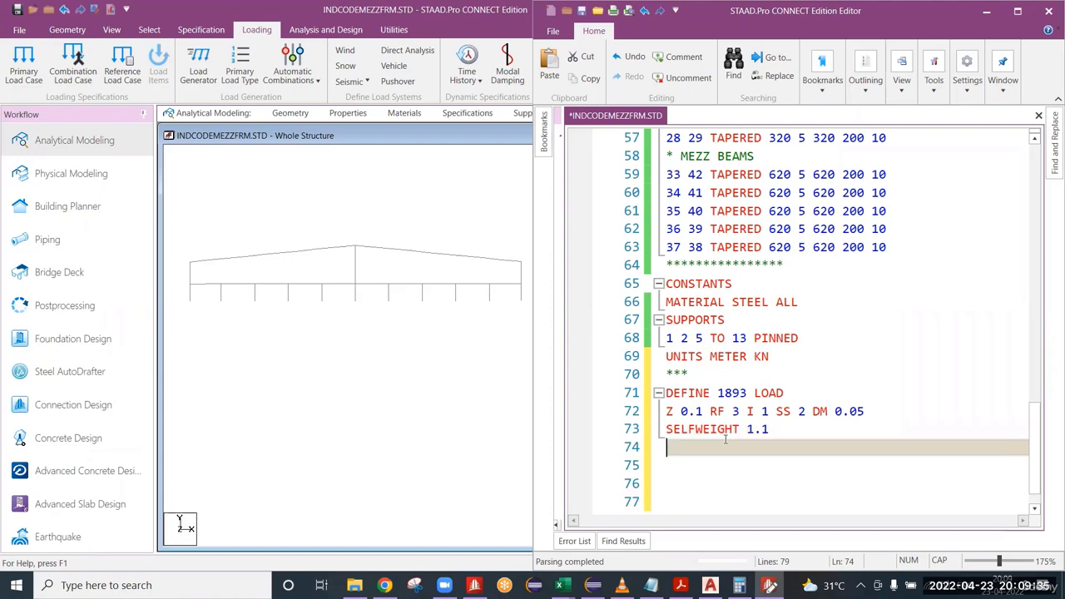
pyautogui.scroll(-1, 718, 434)
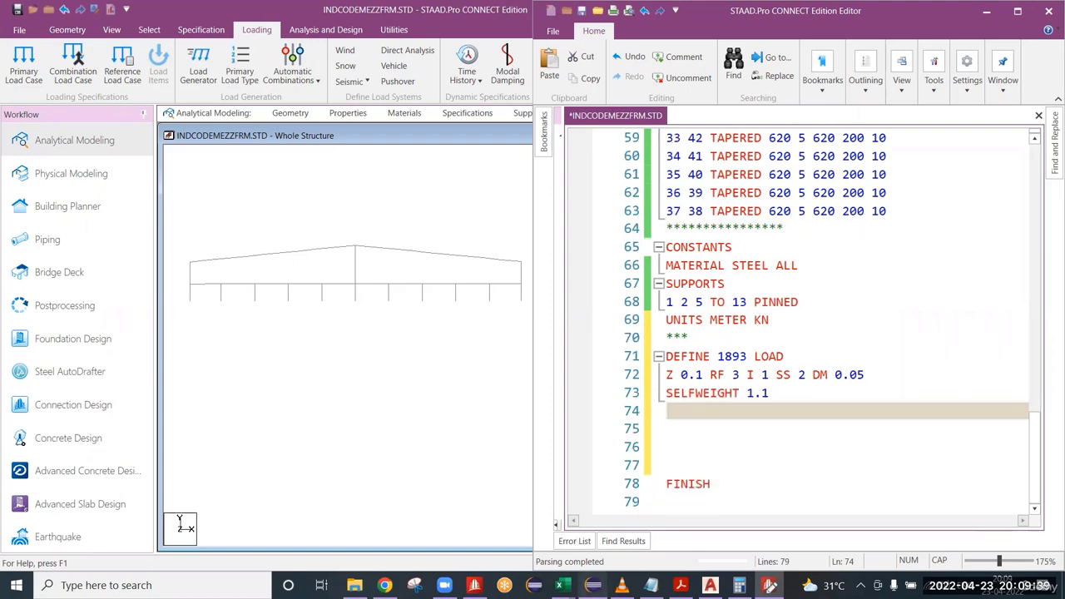
# Switch to the Excel workbook and examine the seismic weight formula, its calculated value and its clause reference on the Seismic sheet.
pyautogui.click(593, 585)
pyautogui.click(592, 585)
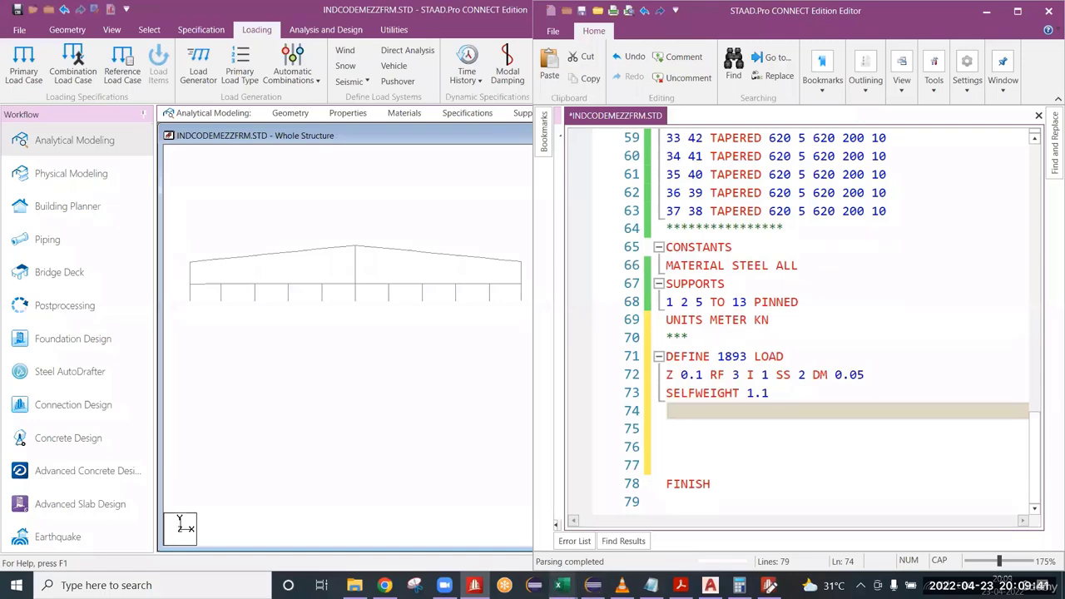
pyautogui.moveTo(561, 586)
pyautogui.click(513, 520)
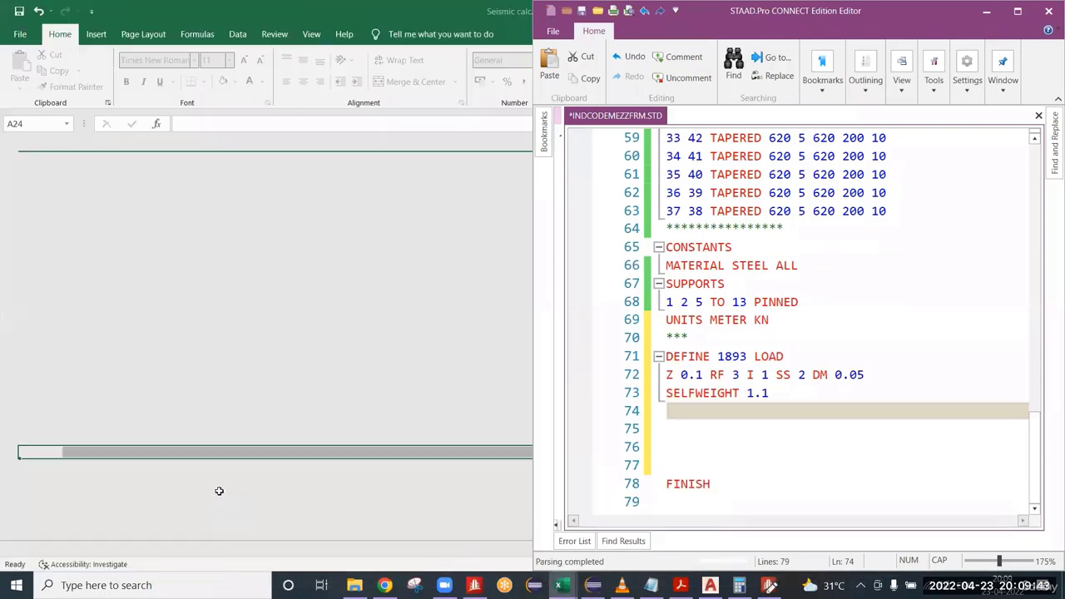
pyautogui.scroll(-7, 225, 428)
pyautogui.click(345, 428)
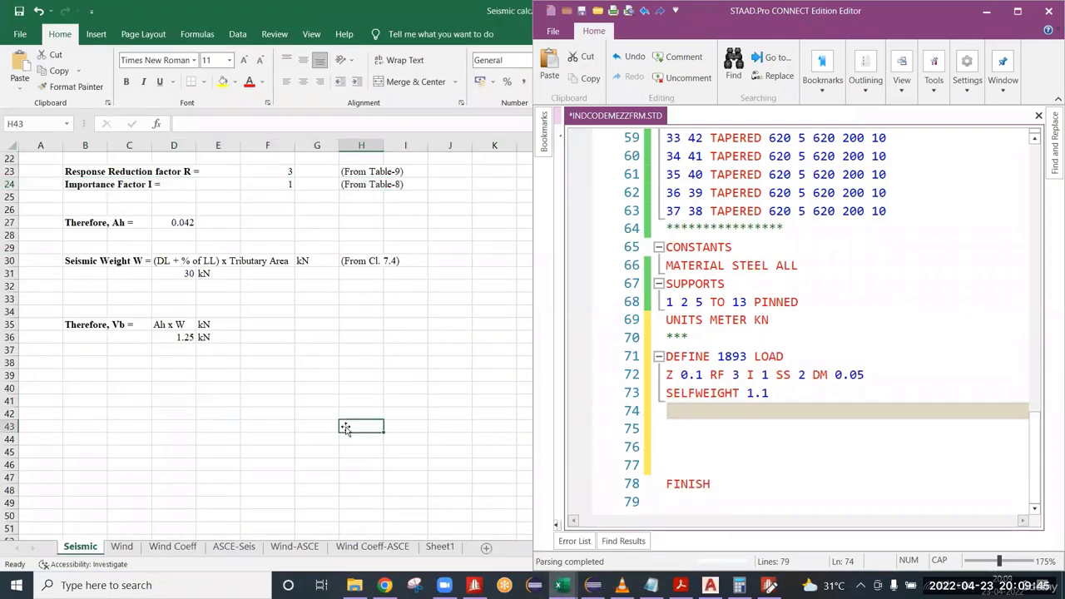
pyautogui.click(168, 263)
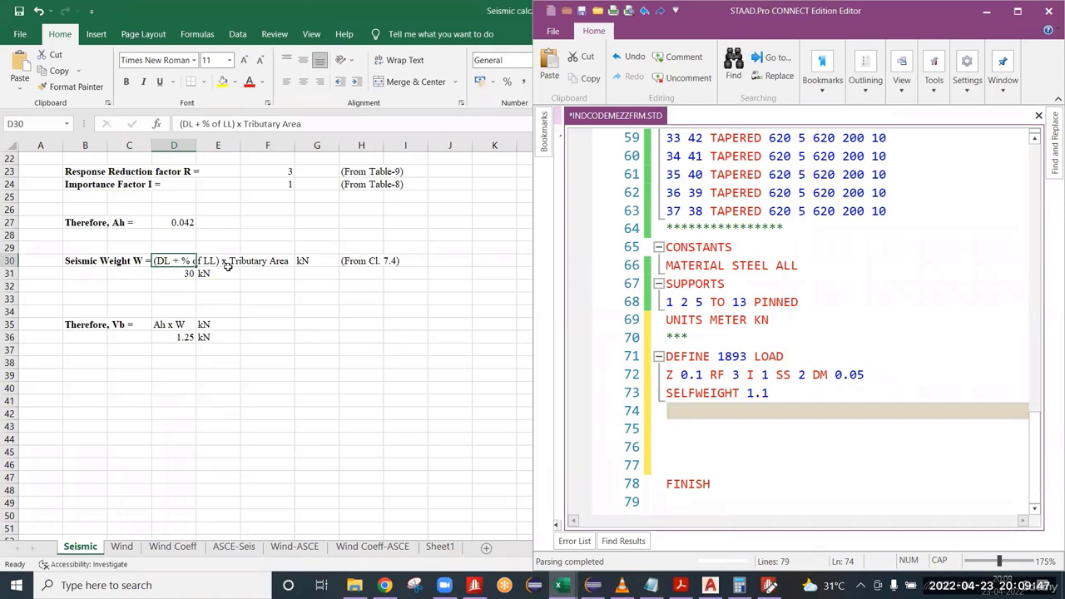
pyautogui.click(228, 263)
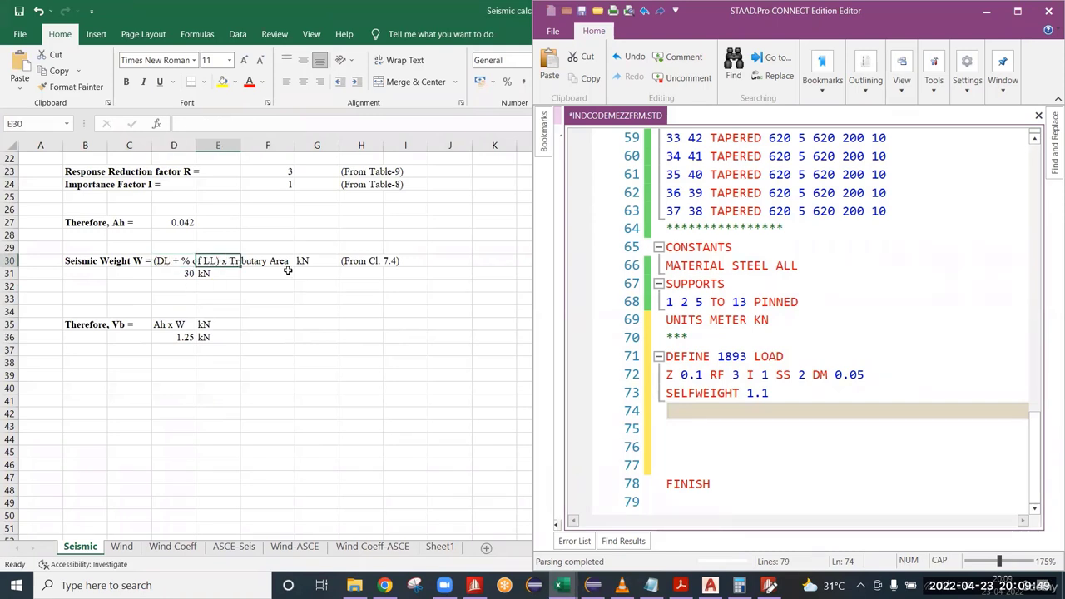
pyautogui.click(287, 265)
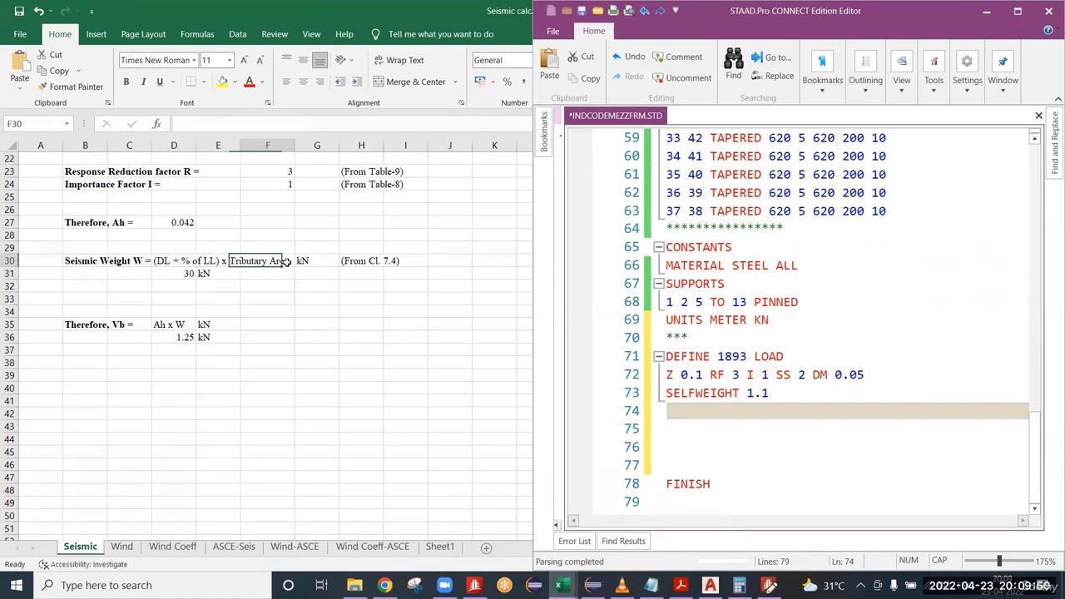
pyautogui.click(173, 263)
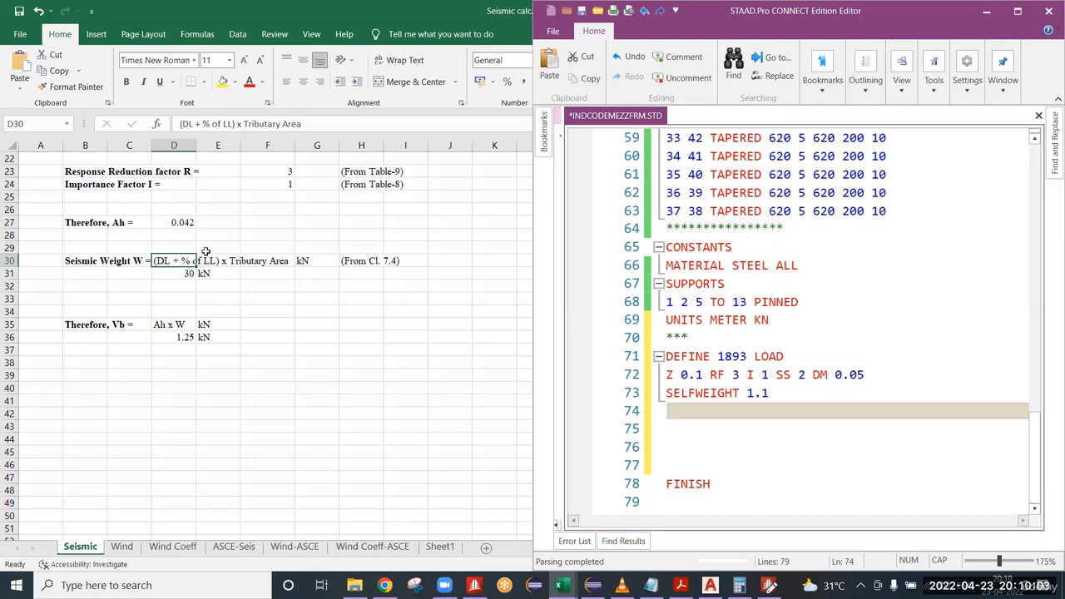
pyautogui.click(168, 273)
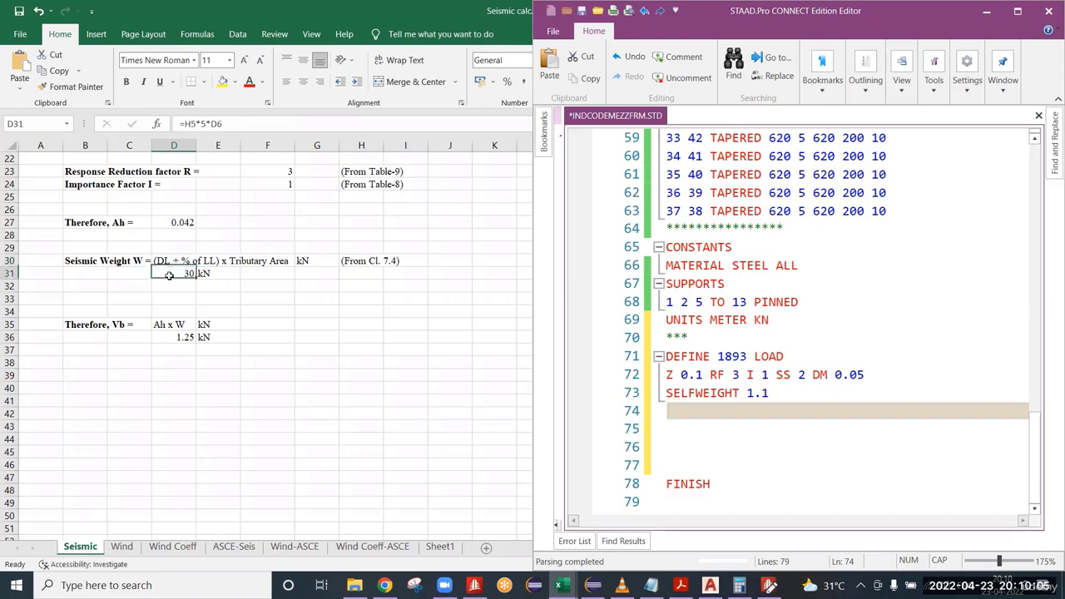
pyautogui.click(166, 260)
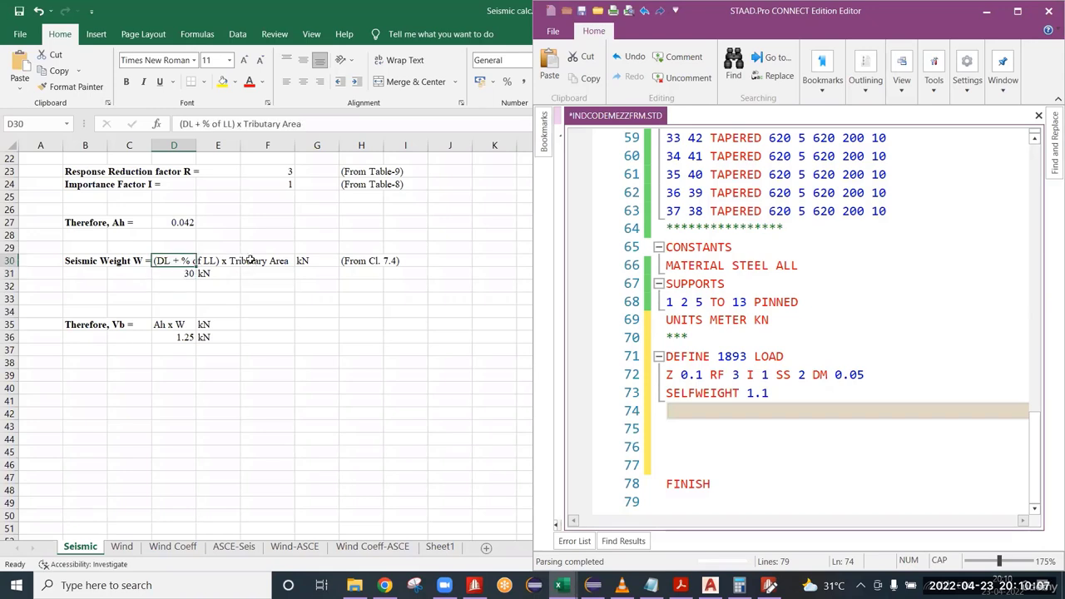
pyautogui.click(252, 264)
pyautogui.click(190, 262)
pyautogui.click(366, 259)
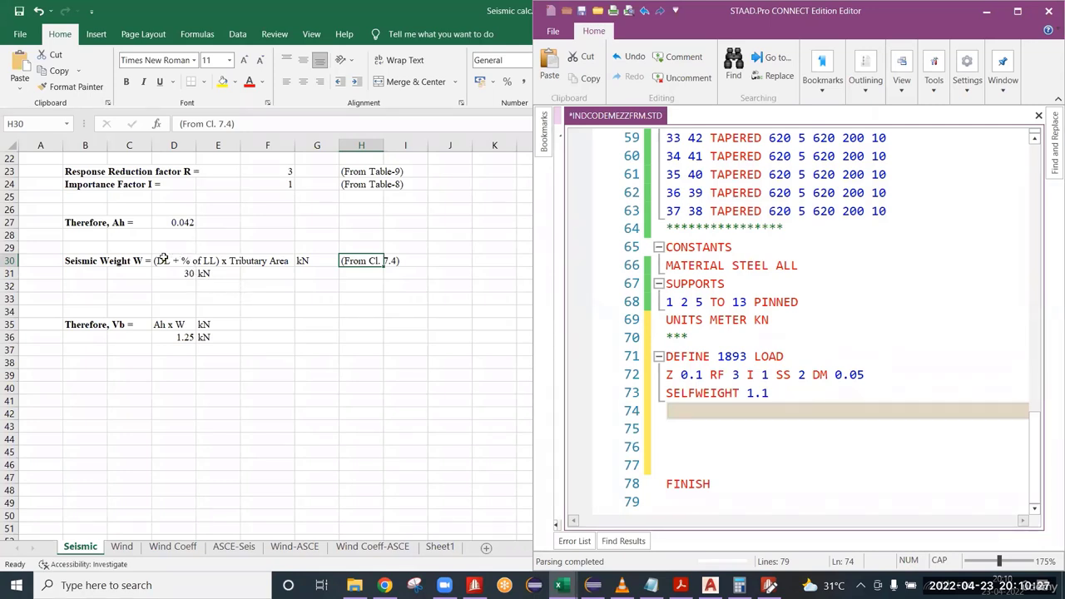
pyautogui.click(166, 257)
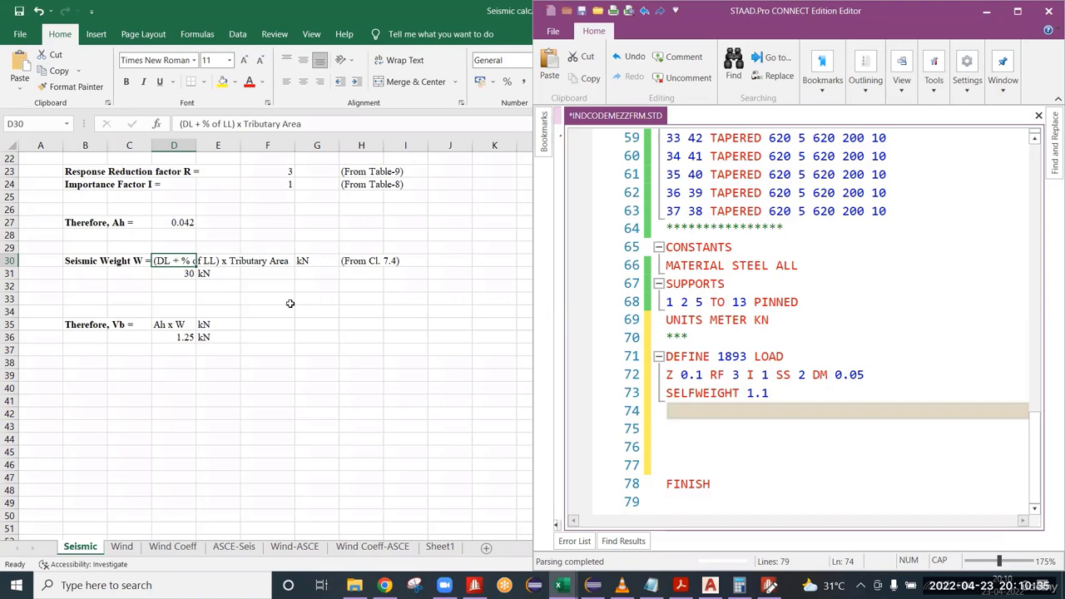
pyautogui.click(362, 257)
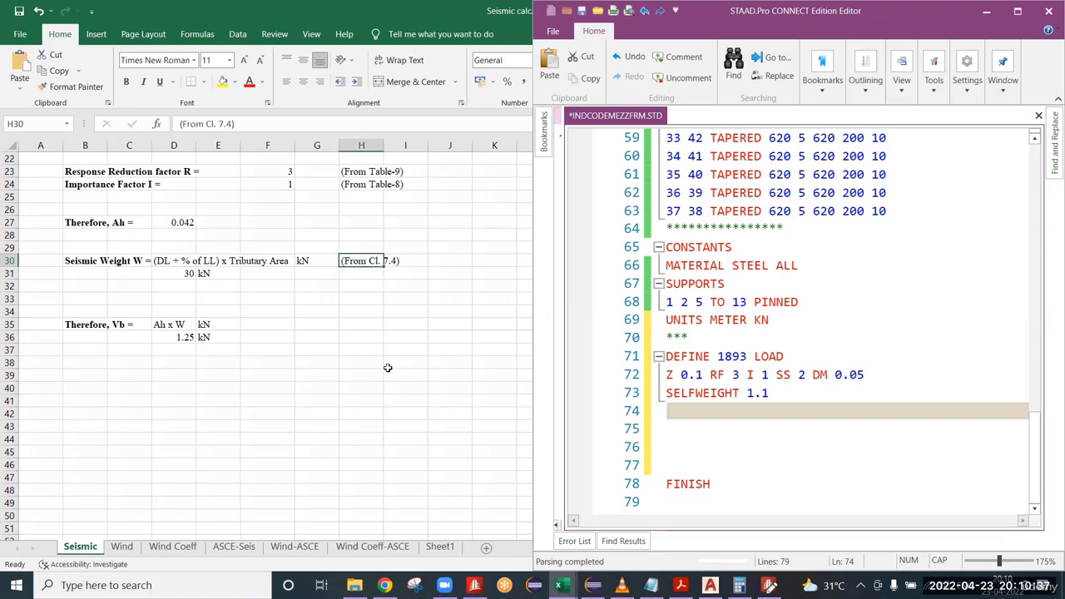
# Add the comment **ROOF SE WT=DL+0*LL on the empty line below SELFWEIGHT in the STAAD input file.
pyautogui.click(672, 407)
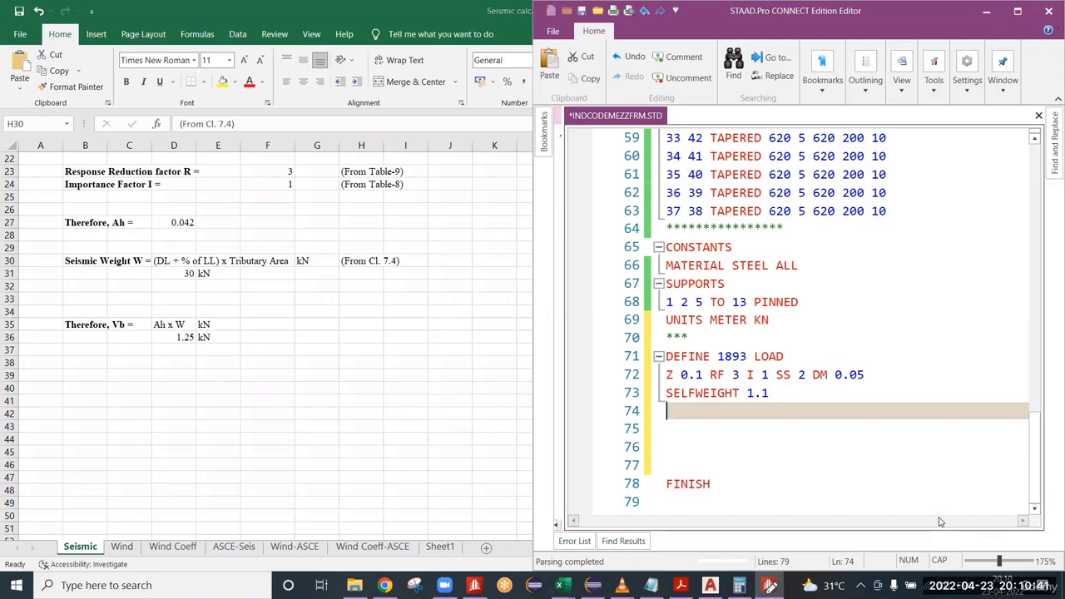
pyautogui.write('**ROOF SE ')
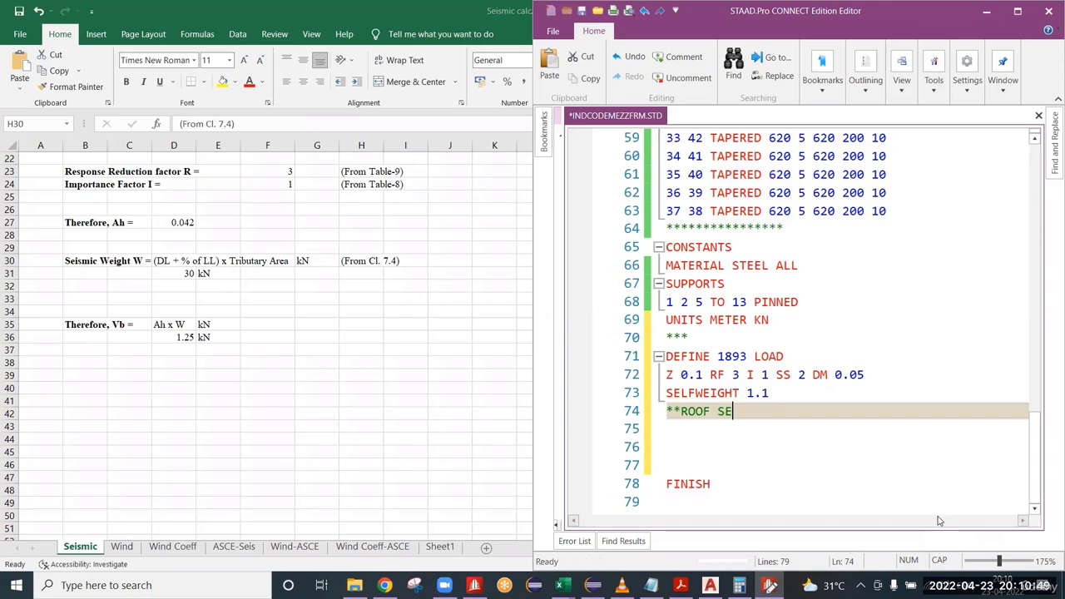
pyautogui.write('WT=')
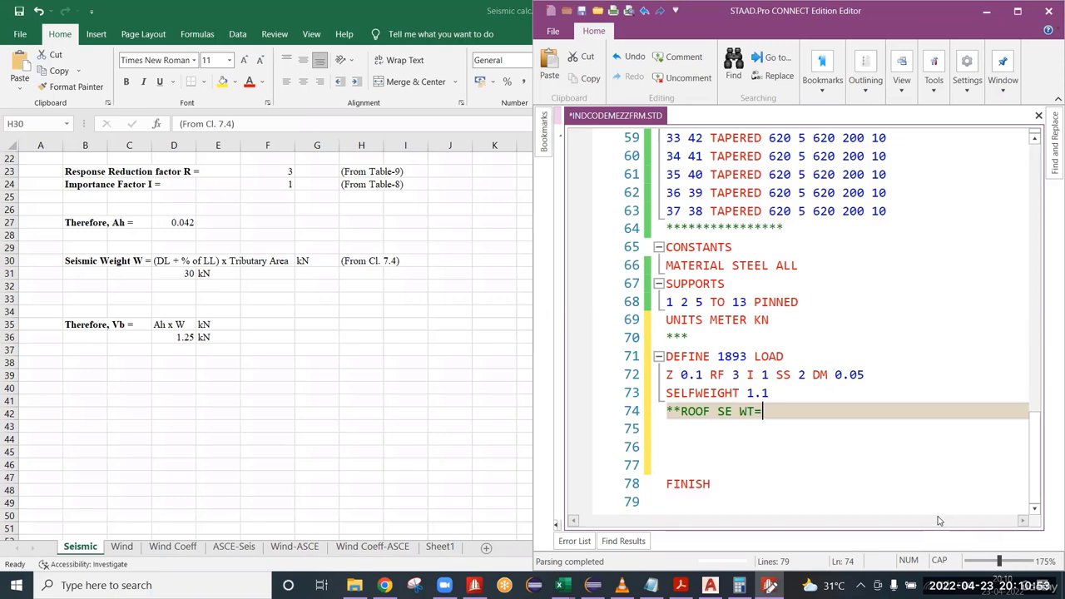
pyautogui.write('DL+0*LL')
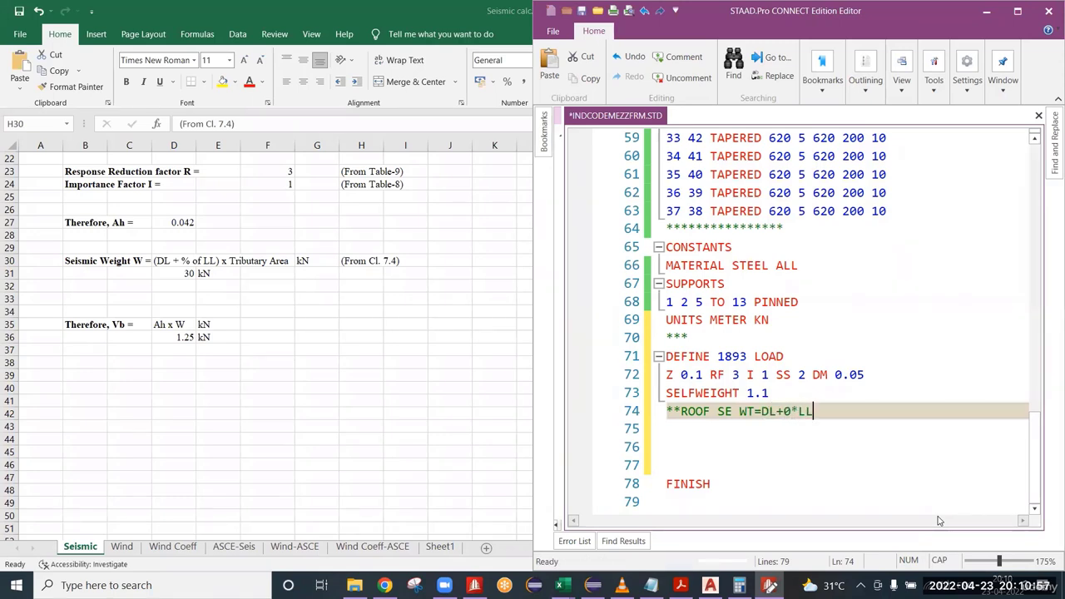
pyautogui.write(')')
# Change LL to RLL in the roof weight comment and enclose the load sum in parentheses as (DL+0*RLL).
pyautogui.press('Left')
pyautogui.press('Left')
pyautogui.press('Left')
pyautogui.write('R')
pyautogui.press('Left')
pyautogui.press('Left')
pyautogui.press('Left')
pyautogui.press('Left')
pyautogui.press('Left')
pyautogui.press('Left')
pyautogui.write('(')
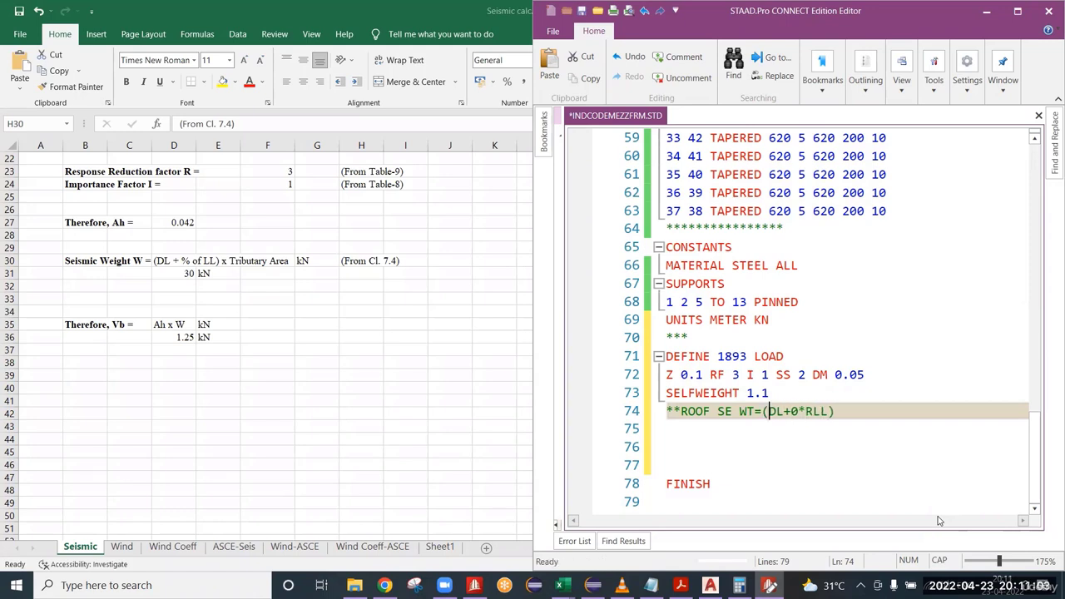
# Extend the roof weight comment with *TRUBUTARY= after the bracketed load sum.
pyautogui.press('Right')
pyautogui.press('Right')
pyautogui.press('Right')
pyautogui.press('Right')
pyautogui.press('Right')
pyautogui.press('Right')
pyautogui.press('Right')
pyautogui.press('Right')
pyautogui.press('Right')
pyautogui.write('*TRU')
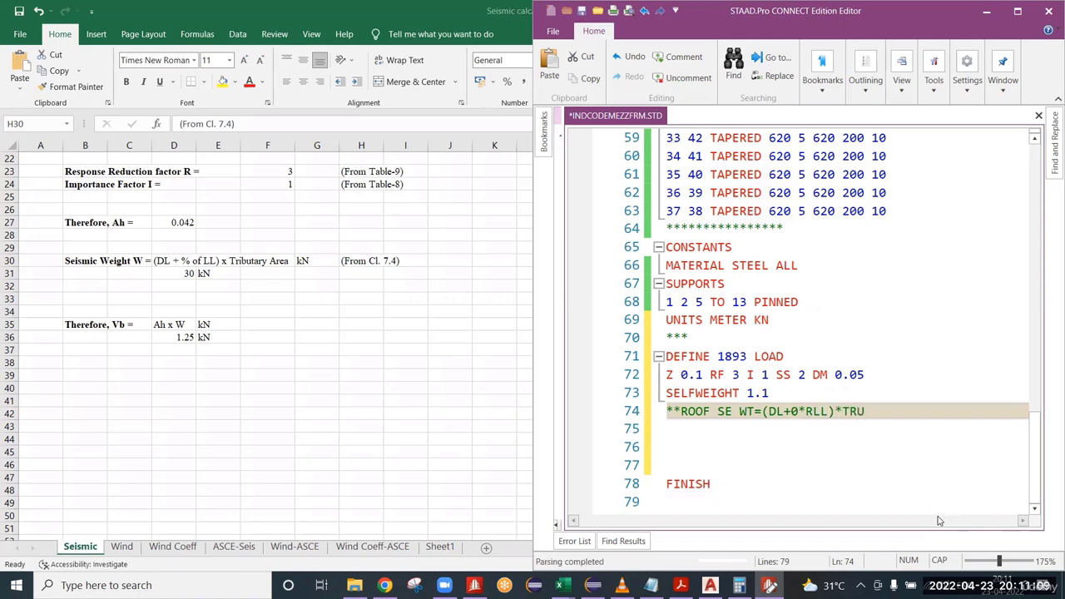
pyautogui.write('BUTARY=')
# Append the Seismic sheet's DL and LL values to the roof weight comment as 0.3+0*0.6).
pyautogui.scroll(7, 269, 266)
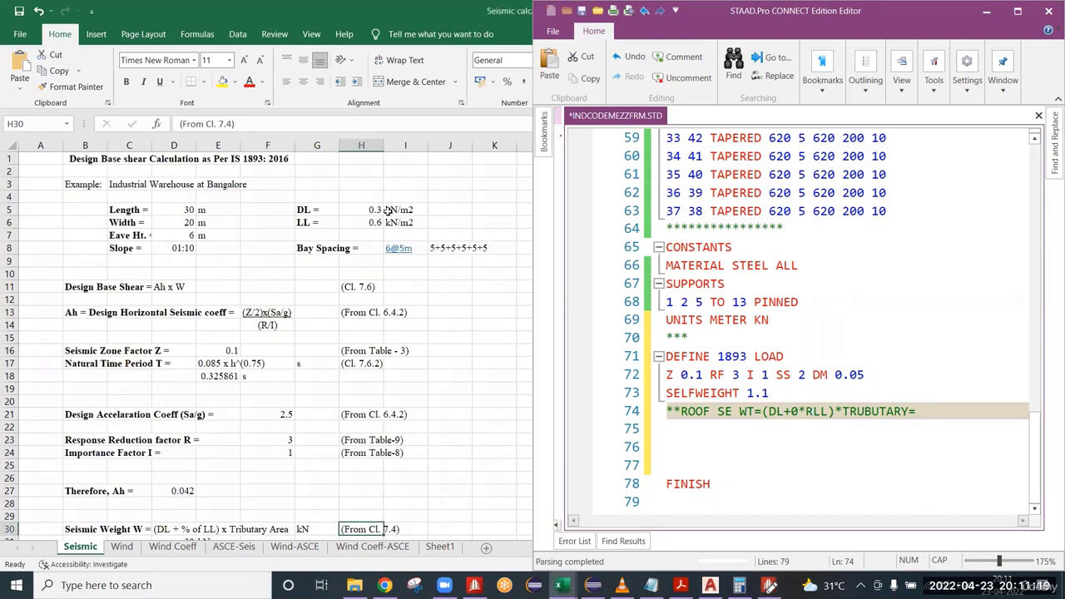
pyautogui.click(374, 210)
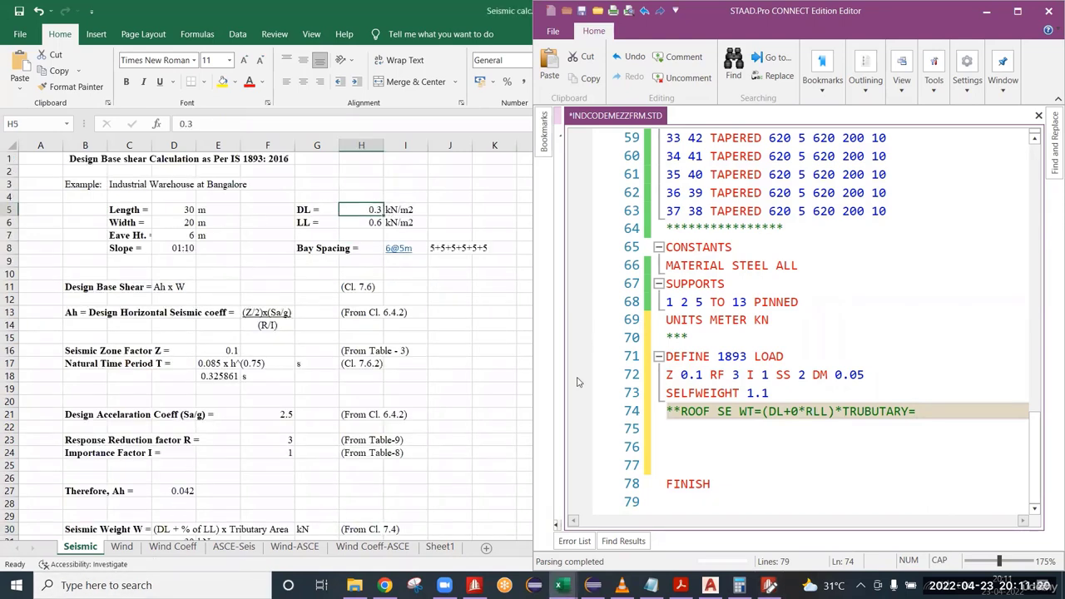
pyautogui.click(929, 408)
pyautogui.write('0.3')
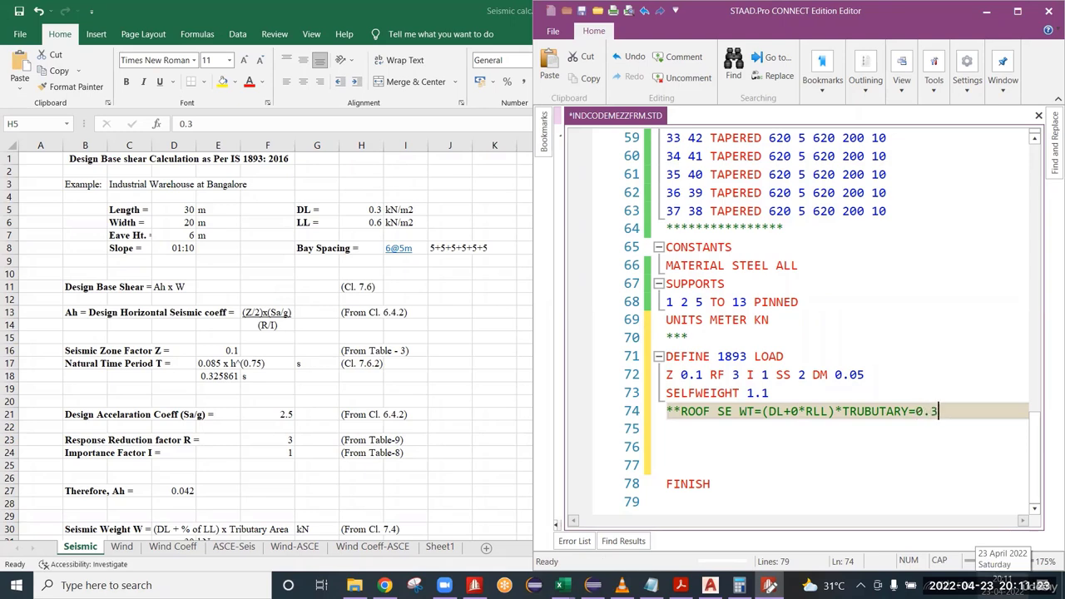
pyautogui.write('+0*')
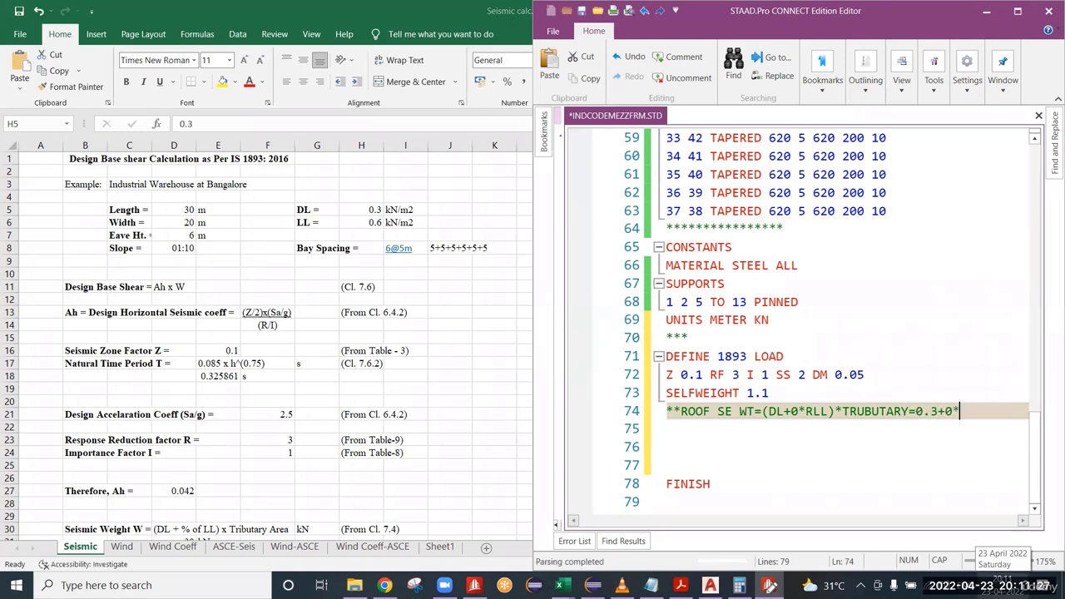
pyautogui.write('0.6)')
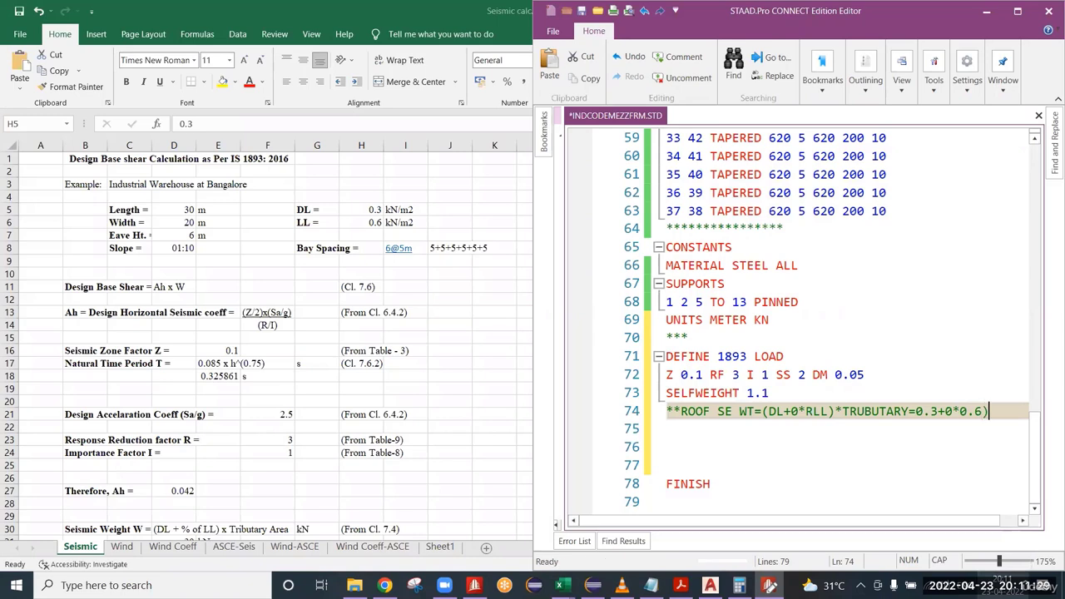
# Insert the opening parenthesis before 0.3 in the roof weight comment and add a multiplication sign at its end.
pyautogui.press('Left')
pyautogui.press('Left')
pyautogui.press('Left')
pyautogui.press('Left')
pyautogui.press('Left')
pyautogui.press('Left')
pyautogui.press('Left')
pyautogui.press('Left')
pyautogui.press('Left')
pyautogui.press('Left')
pyautogui.write('(')
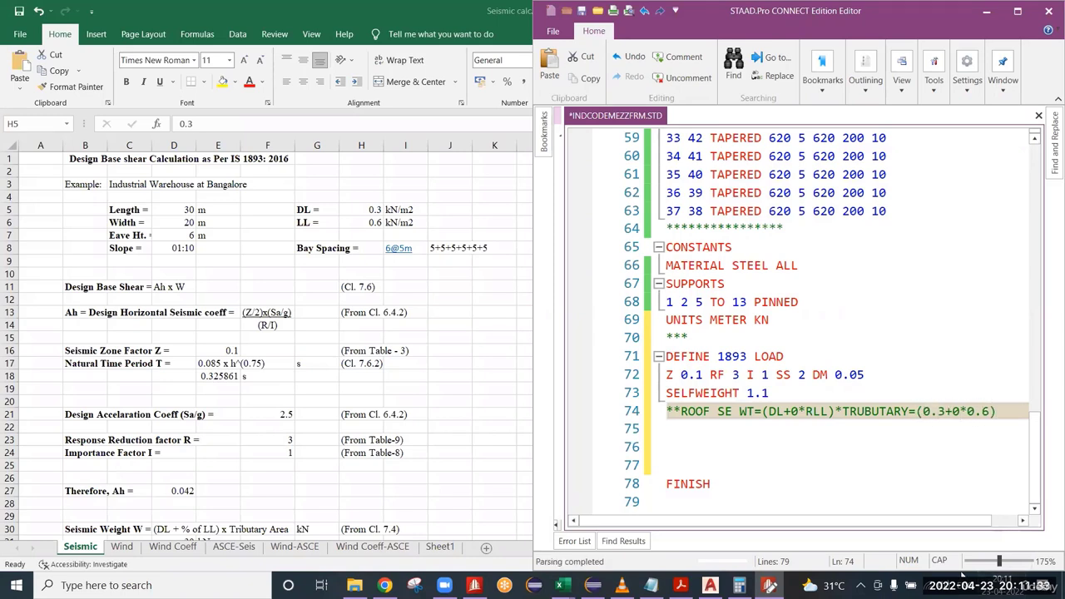
pyautogui.click(1002, 411)
pyautogui.write('*')
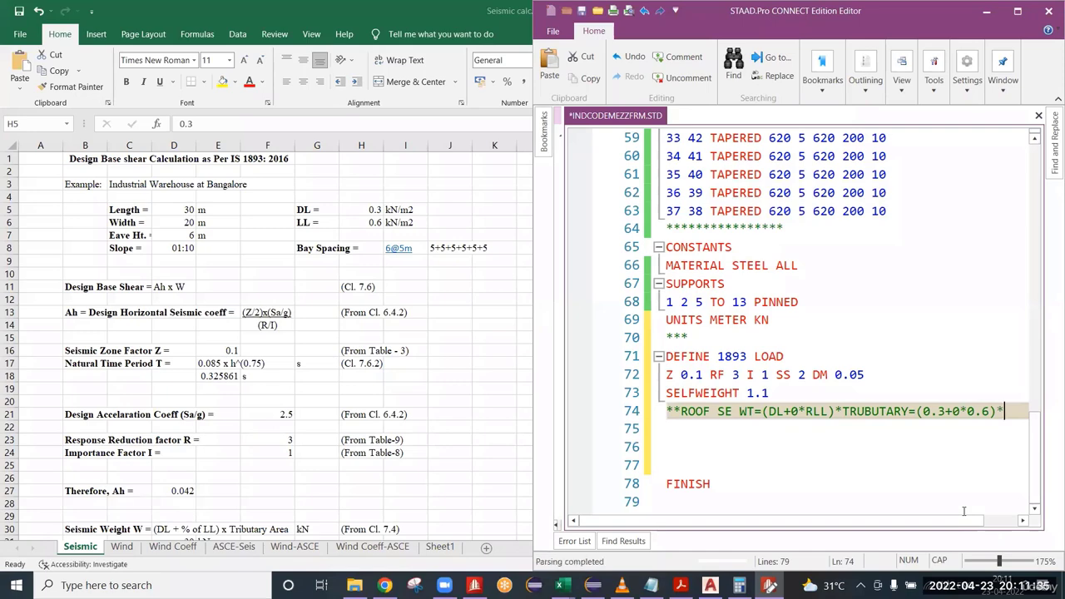
# Check the bay dimensions along grids 1 to 3 in REF.dwg in AutoCAD and append tributary width 5.375 to the roof weight comment.
pyautogui.click(710, 585)
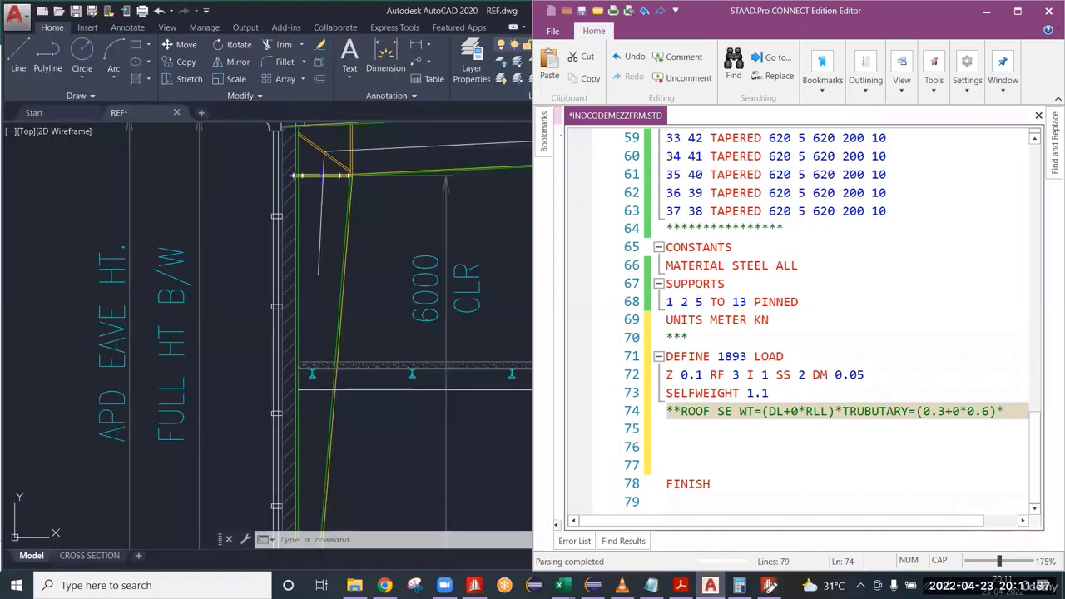
pyautogui.scroll(-15, 287, 192)
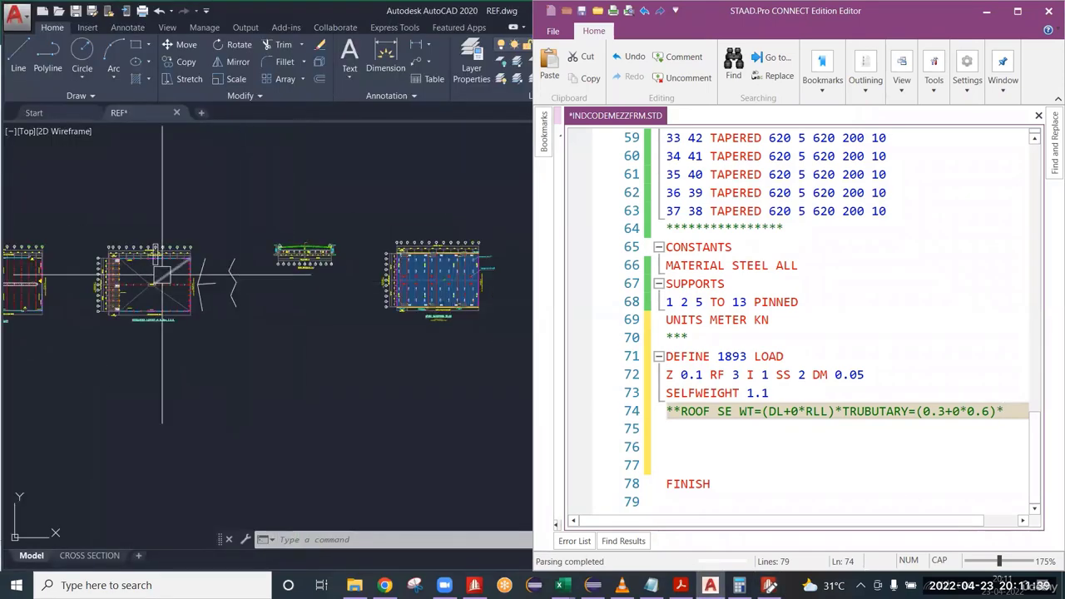
pyautogui.scroll(5, 121, 237)
pyautogui.scroll(6, 109, 259)
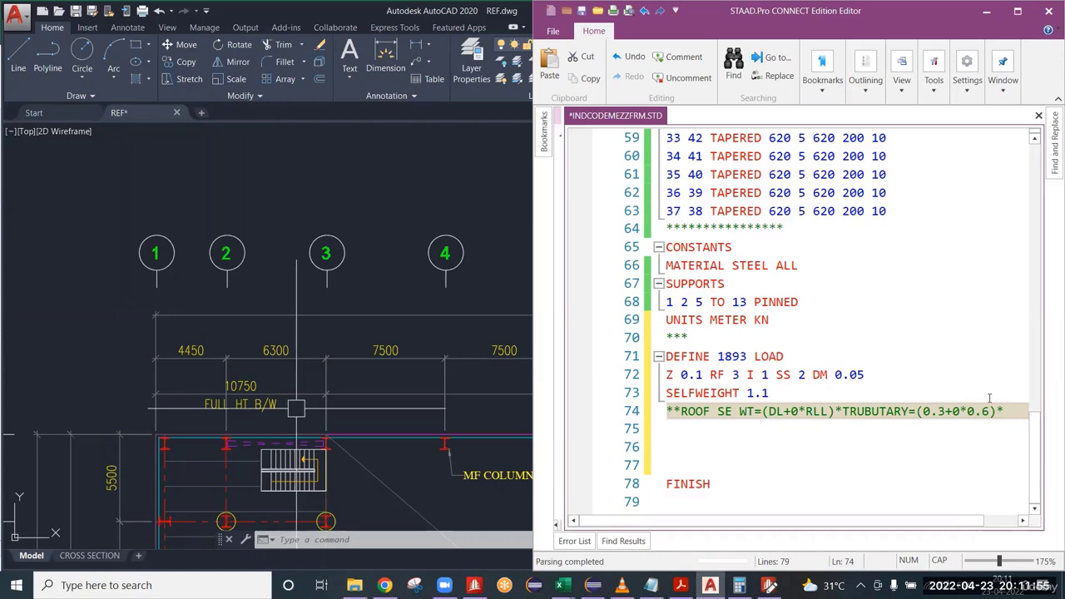
pyautogui.click(1012, 411)
pyautogui.write('5.3')
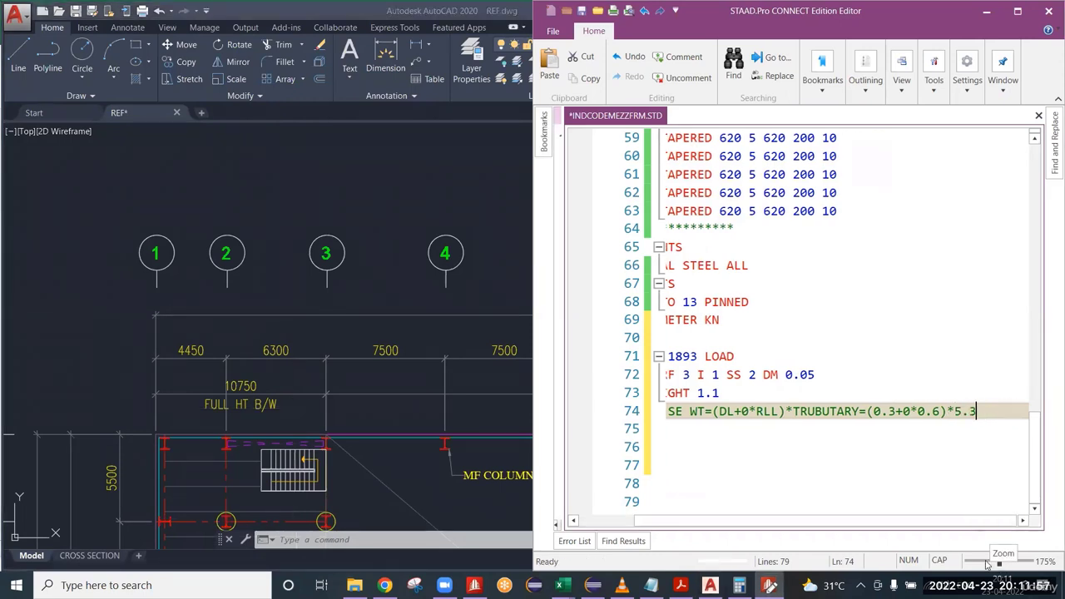
pyautogui.write('75=')
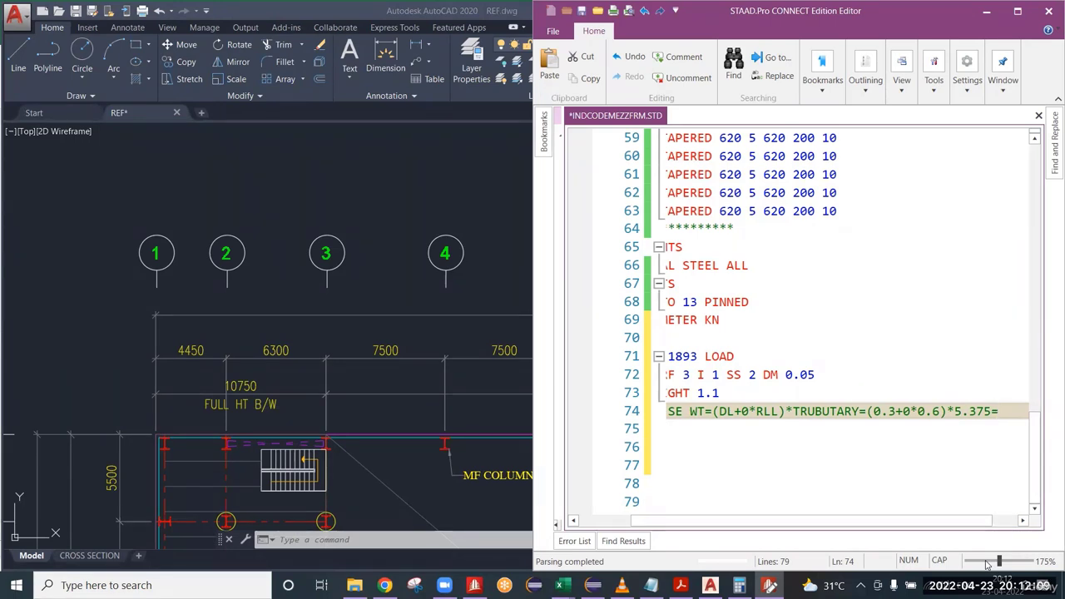
# Complete the roof weight comment with the product =1.6125.
pyautogui.write('1.61')
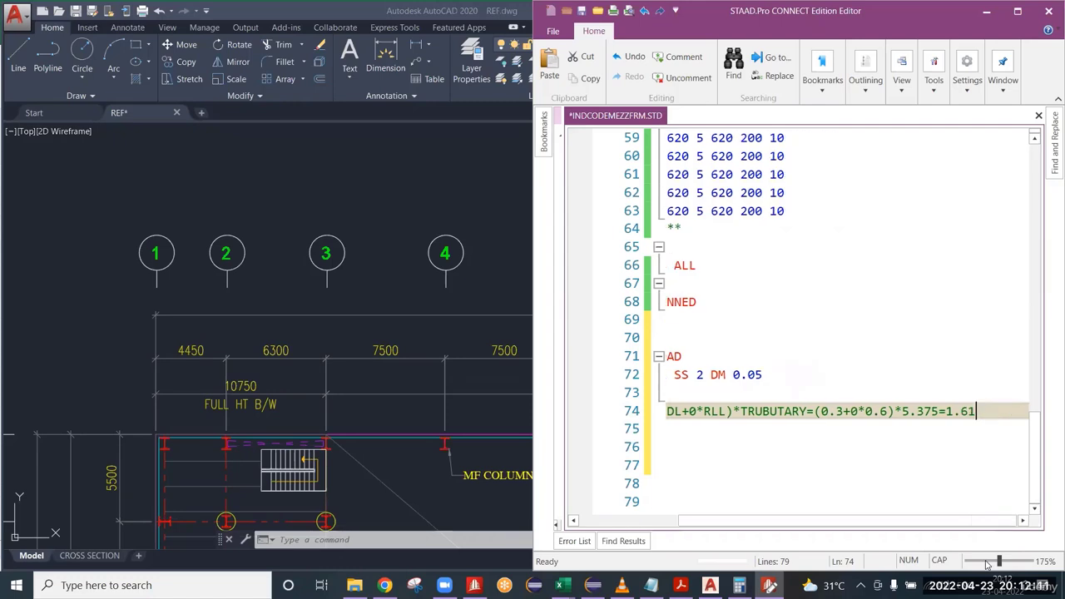
pyautogui.write('25')
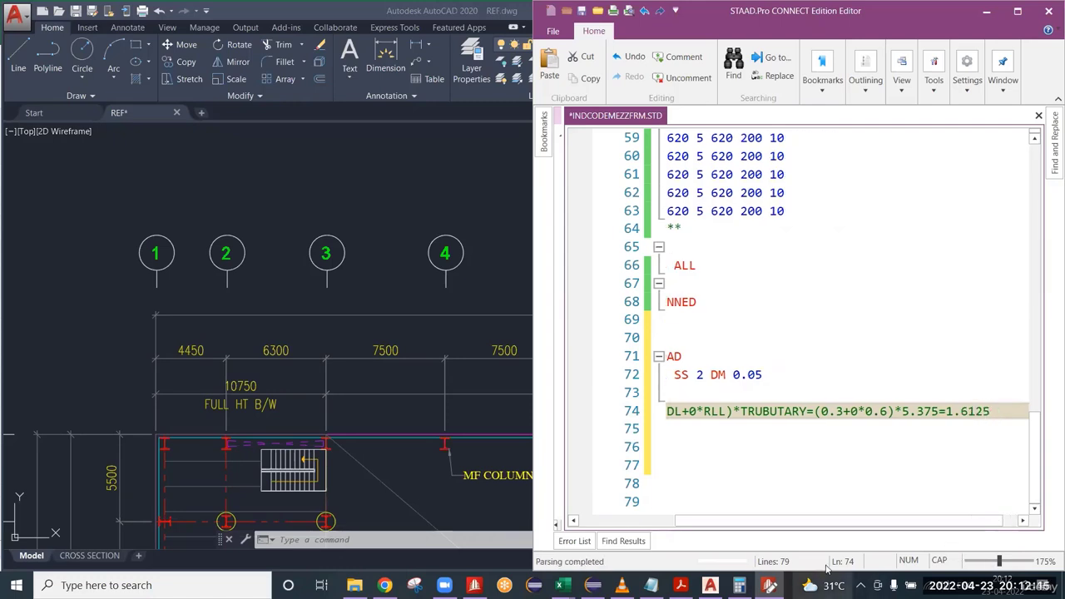
pyautogui.hscroll(-3, 956, 526)
pyautogui.hscroll(3, 957, 526)
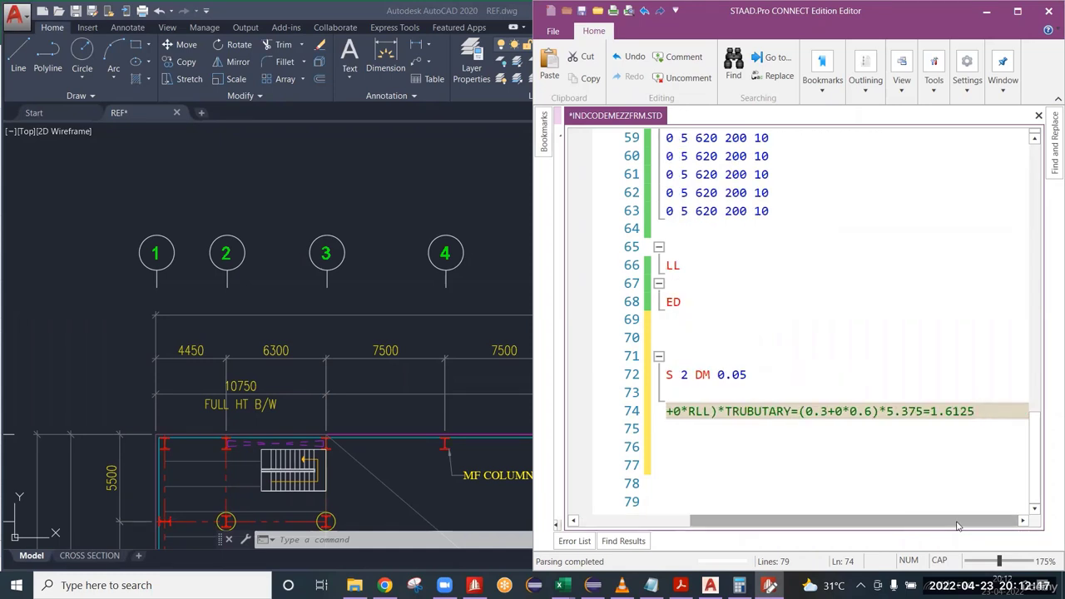
# Start a new comment line **MEZZ SE WT below the roof weight comment.
pyautogui.press('Return')
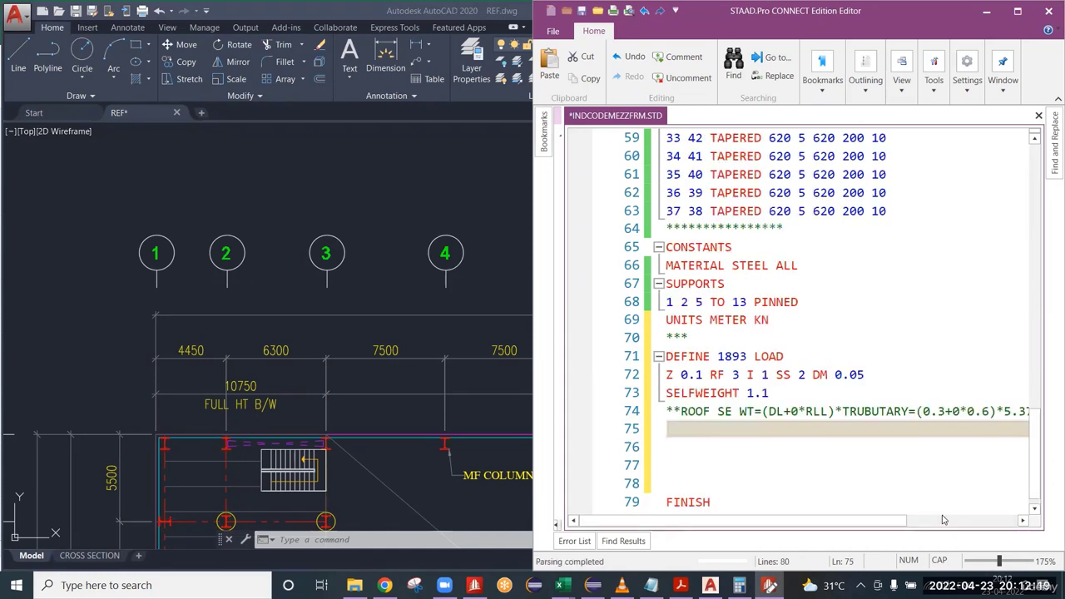
pyautogui.write('***')
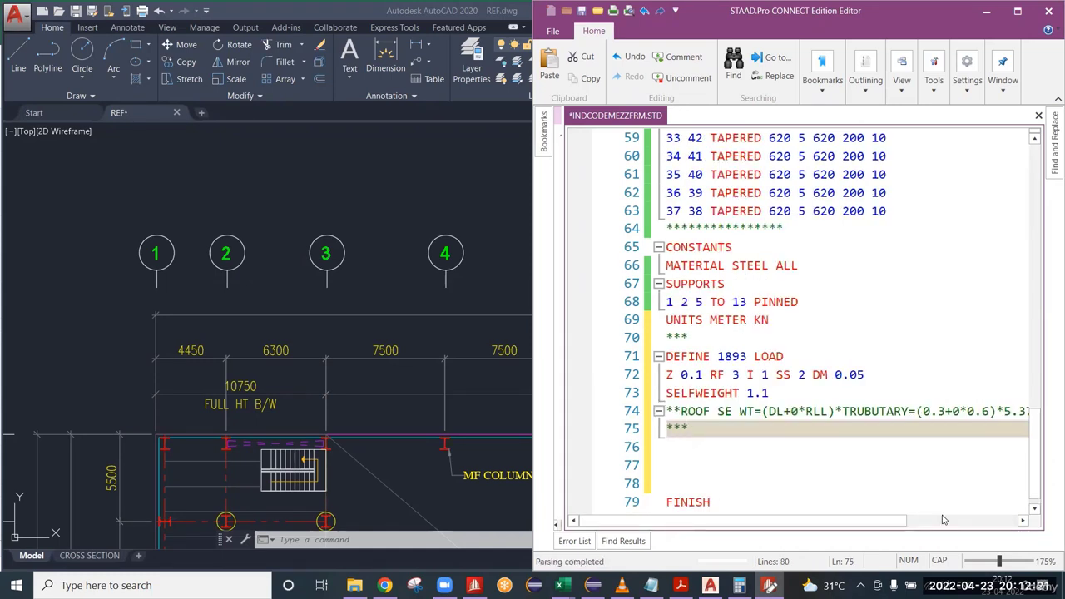
pyautogui.press('BackSpace')
pyautogui.write('MEZZ')
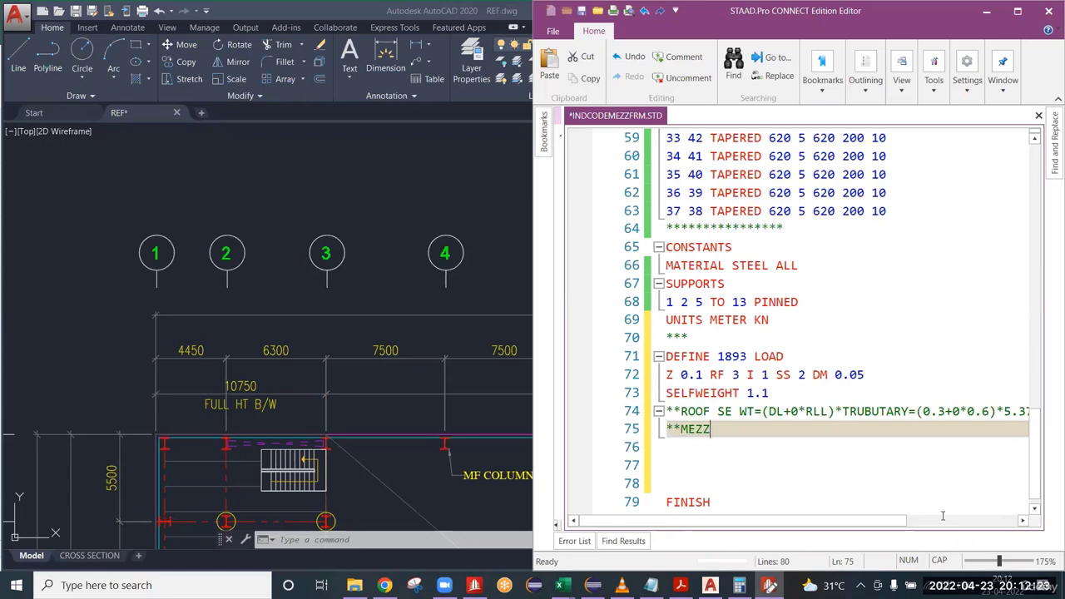
pyautogui.write(' SE WT')
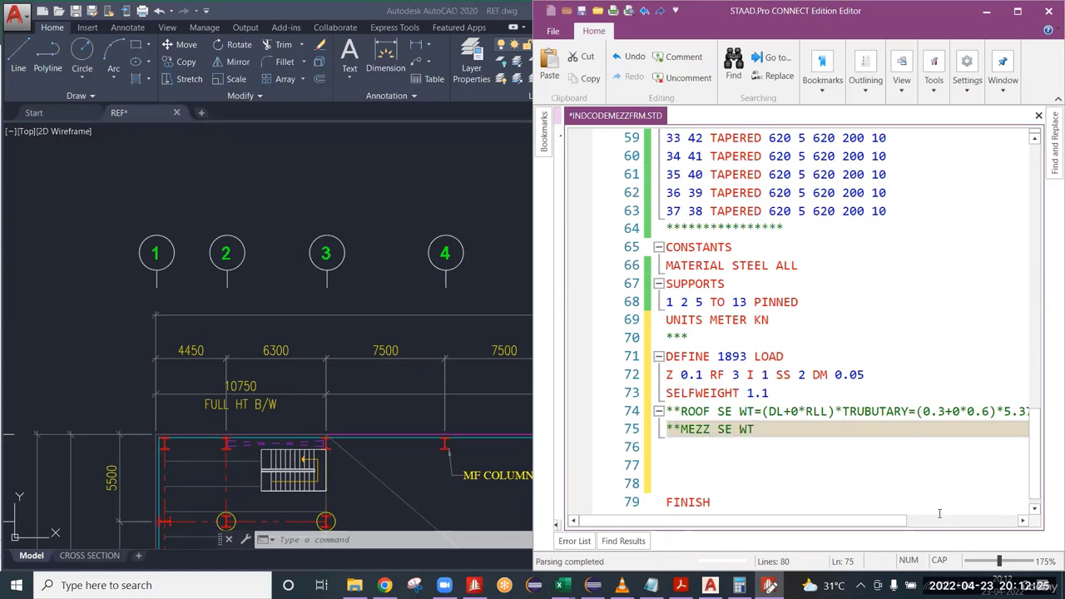
pyautogui.write('=(MDL+0.25')
# Extend the mezzanine weight comment with the formula =(MDL+0.25MLL)*TRIB=( including the opening parenthesis for its values.
pyautogui.write('MLL)')
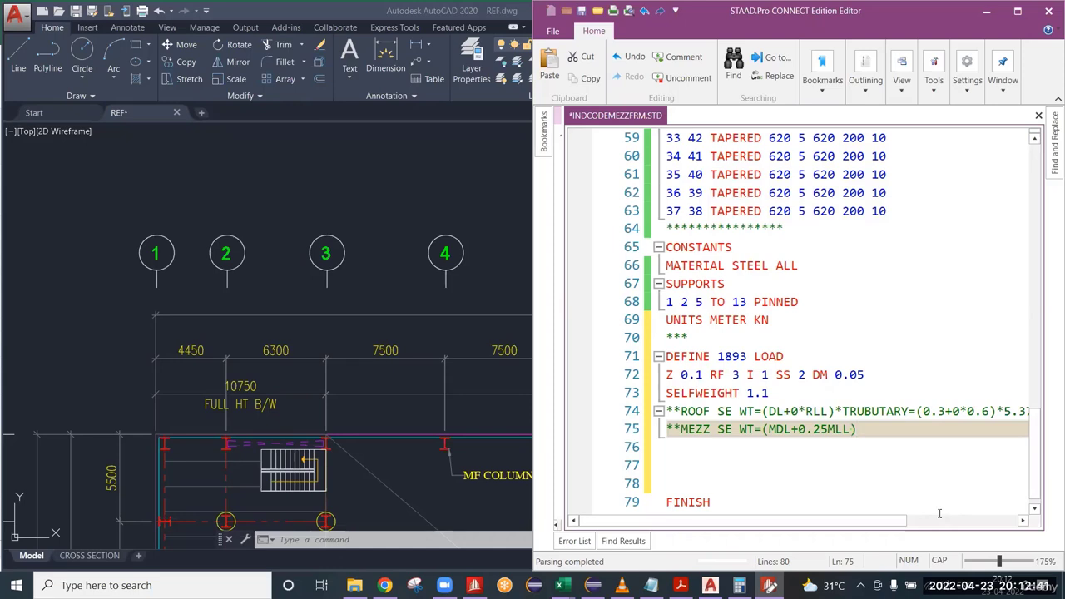
pyautogui.write('*TRIB=(')
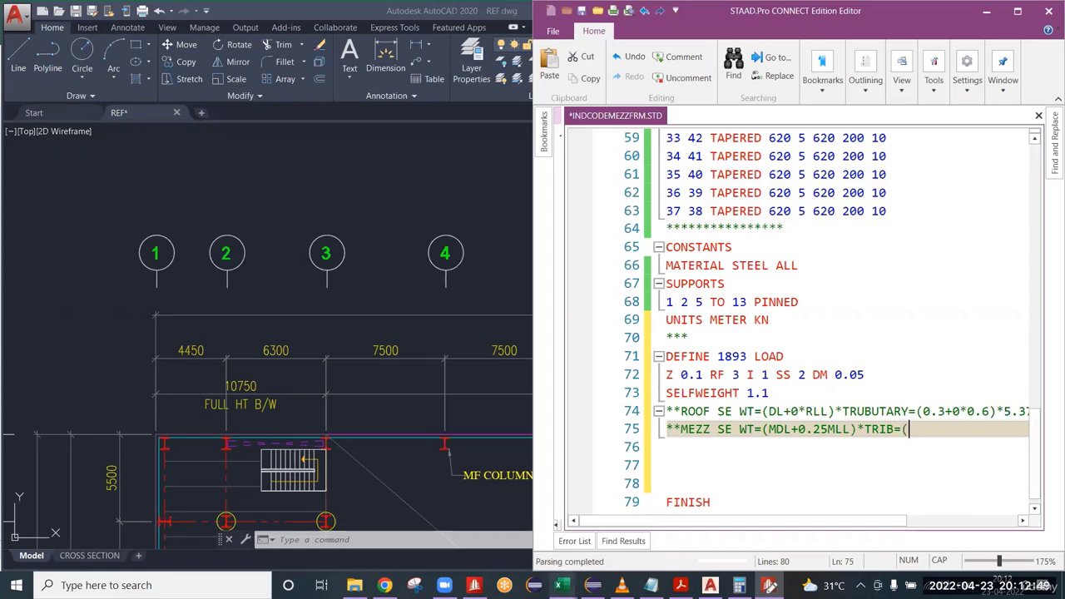
# Examine the load inputs on the Seismic sheet in Excel and return to the REF.dwg drawing in AutoCAD.
pyautogui.moveTo(560, 585)
pyautogui.click(462, 545)
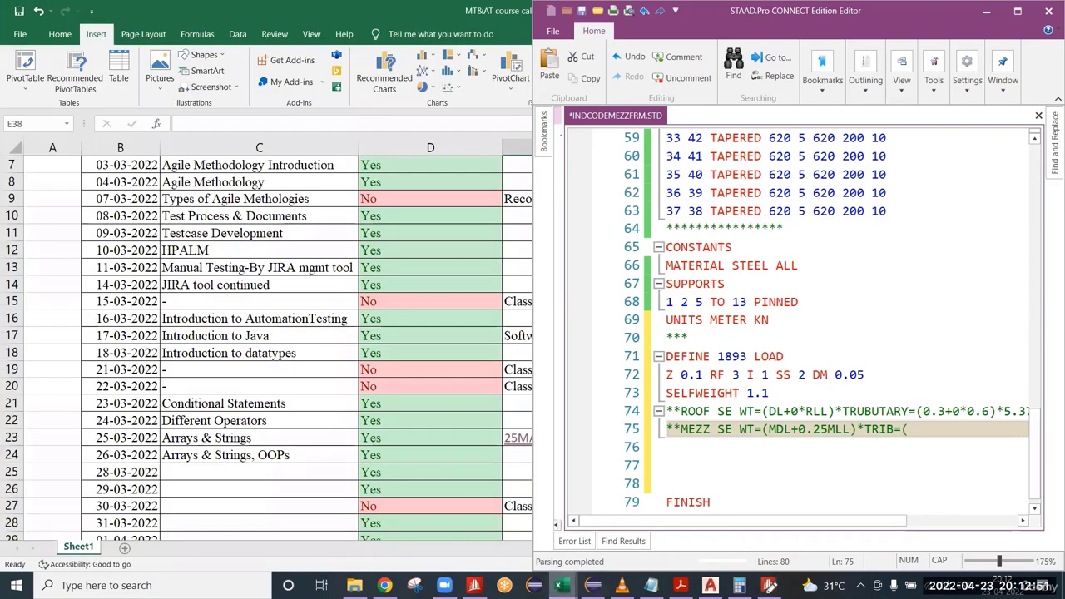
pyautogui.click(582, 558)
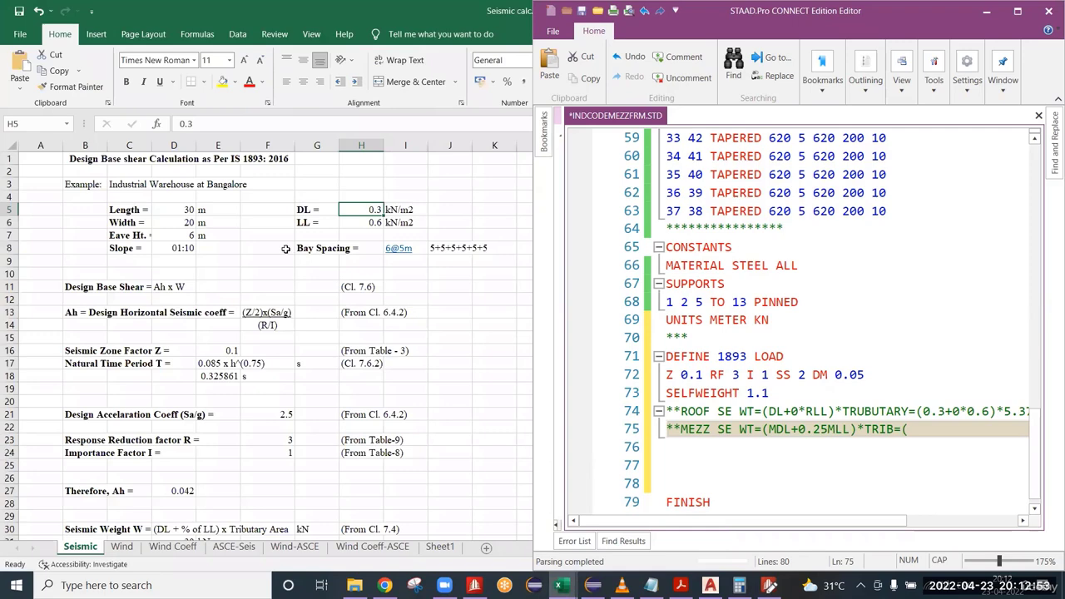
pyautogui.click(182, 273)
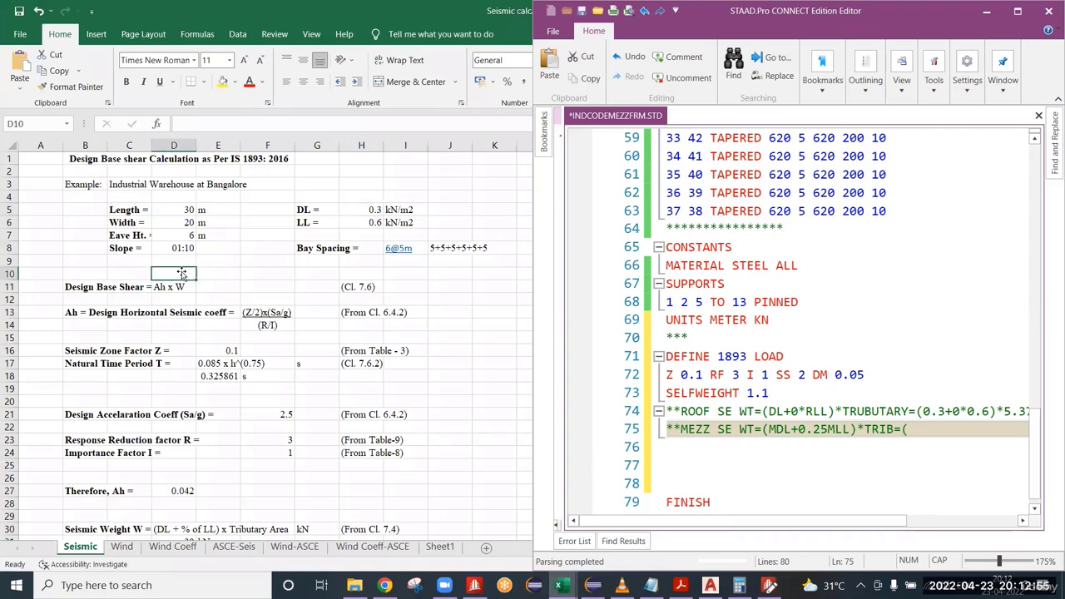
pyautogui.scroll(-4, 182, 273)
pyautogui.scroll(4, 204, 383)
pyautogui.rightClick(407, 7)
pyautogui.click(450, 324)
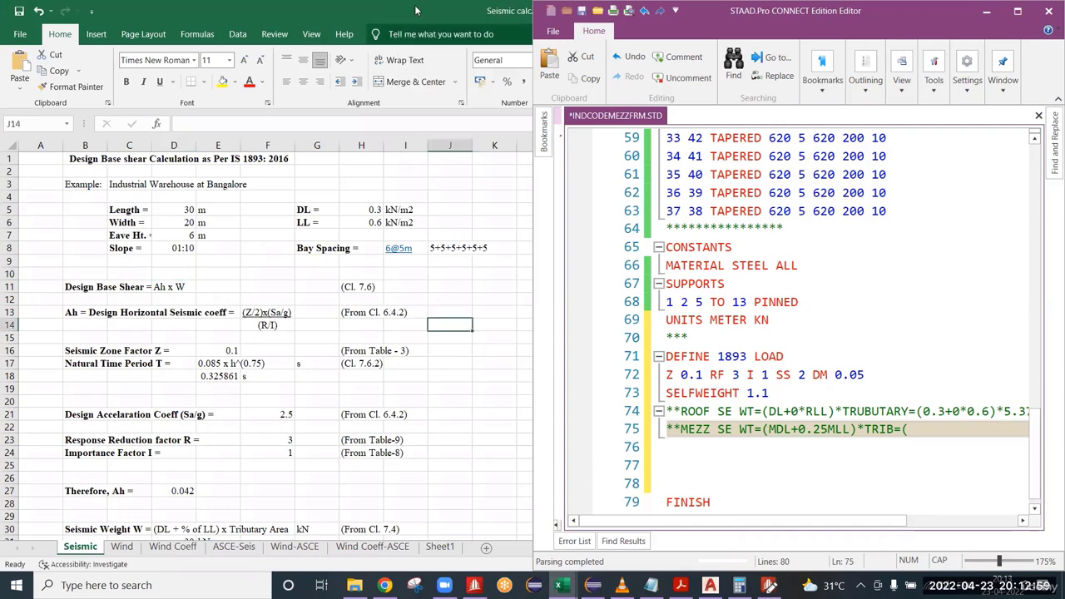
pyautogui.rightClick(416, 10)
pyautogui.click(457, 53)
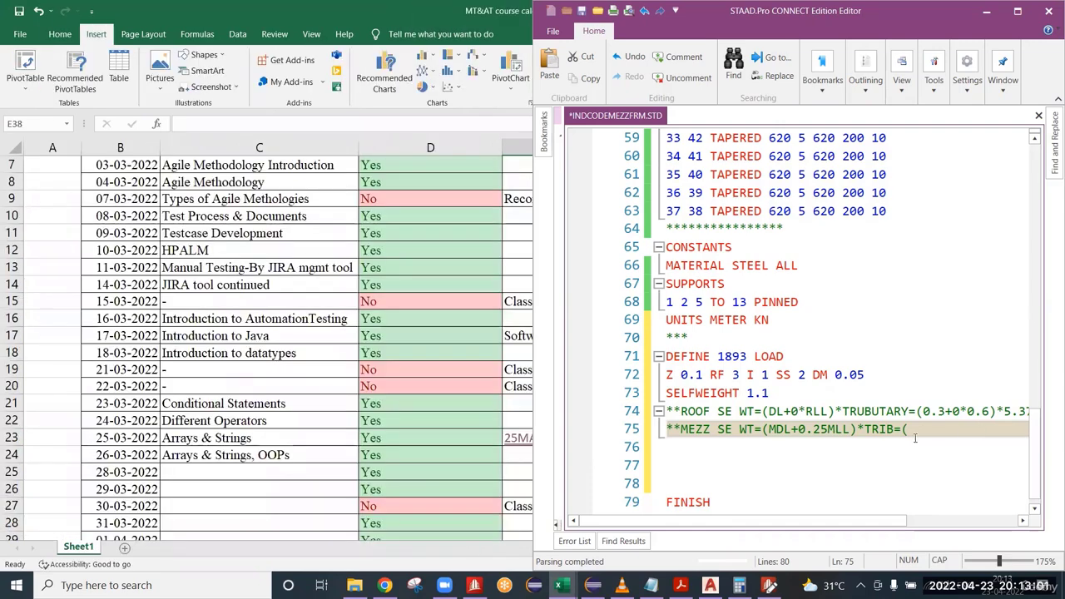
pyautogui.rightClick(396, 5)
pyautogui.click(440, 51)
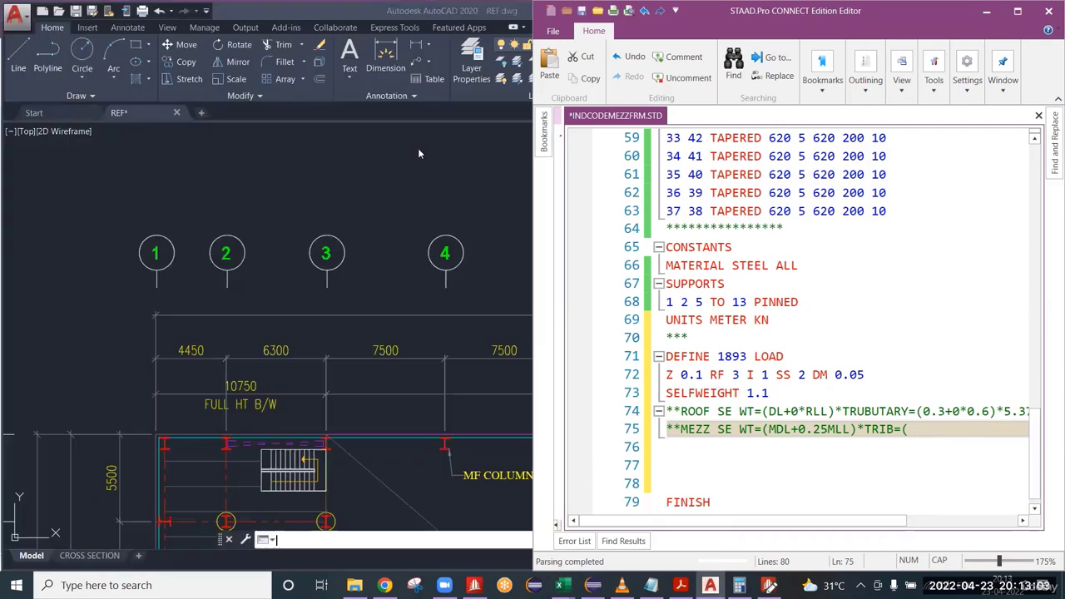
# Add the dead load comment ***MEZZ DL=4kN/M2 below the mezzanine weight comment in the STAAD editor.
pyautogui.click(912, 428)
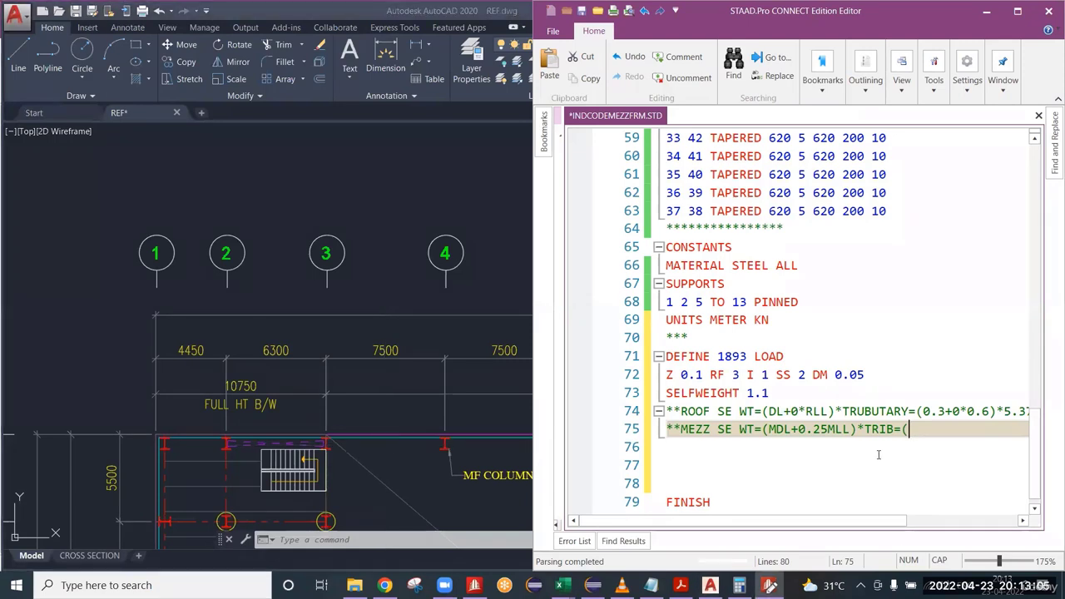
pyautogui.scroll(-1, 842, 442)
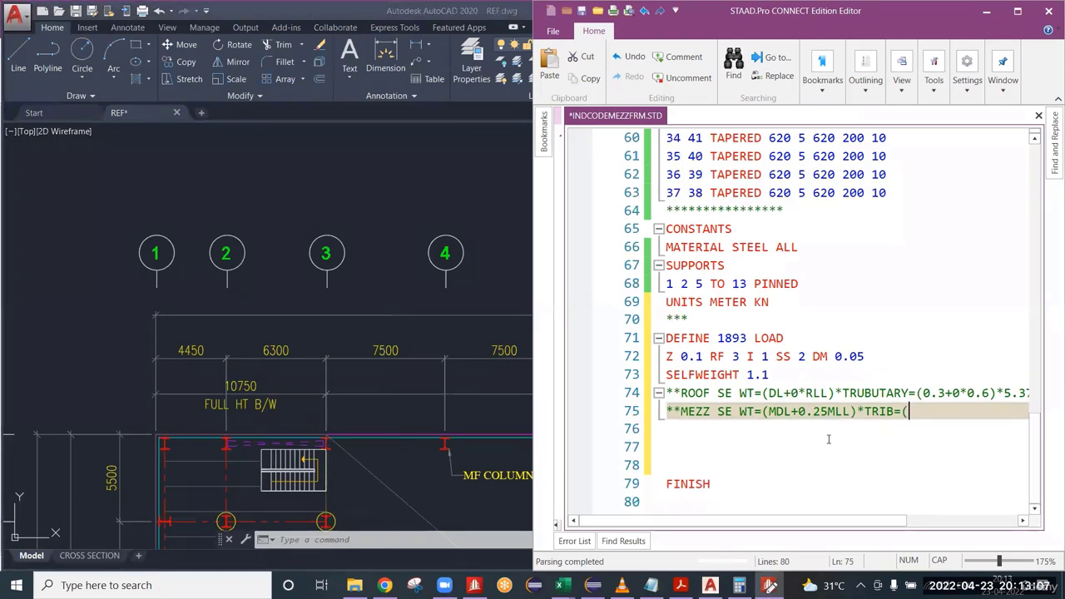
pyautogui.click(683, 431)
pyautogui.write('**')
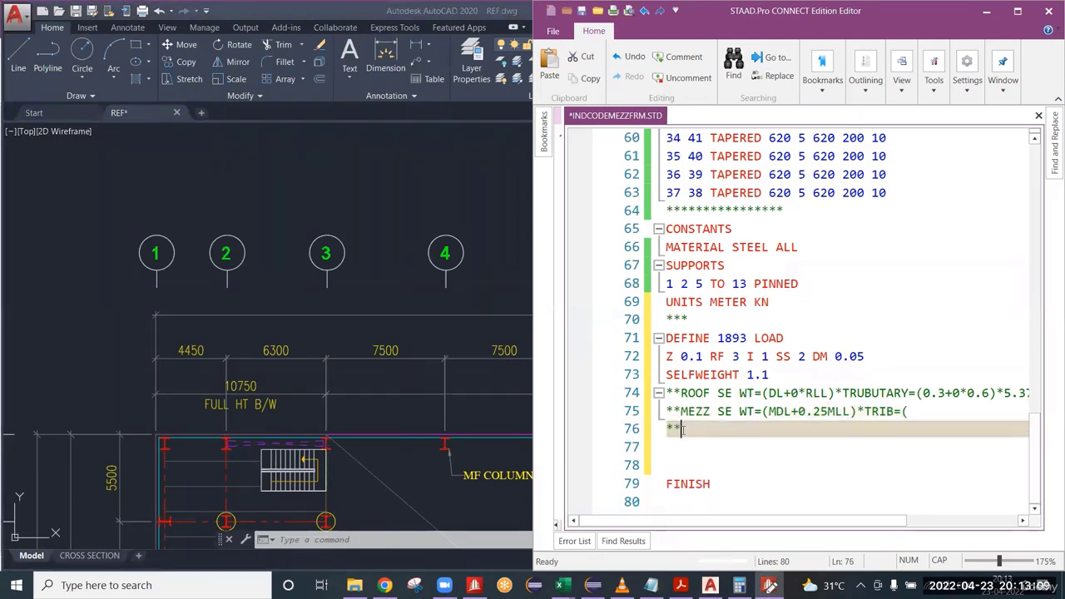
pyautogui.write('MEZZ DL=')
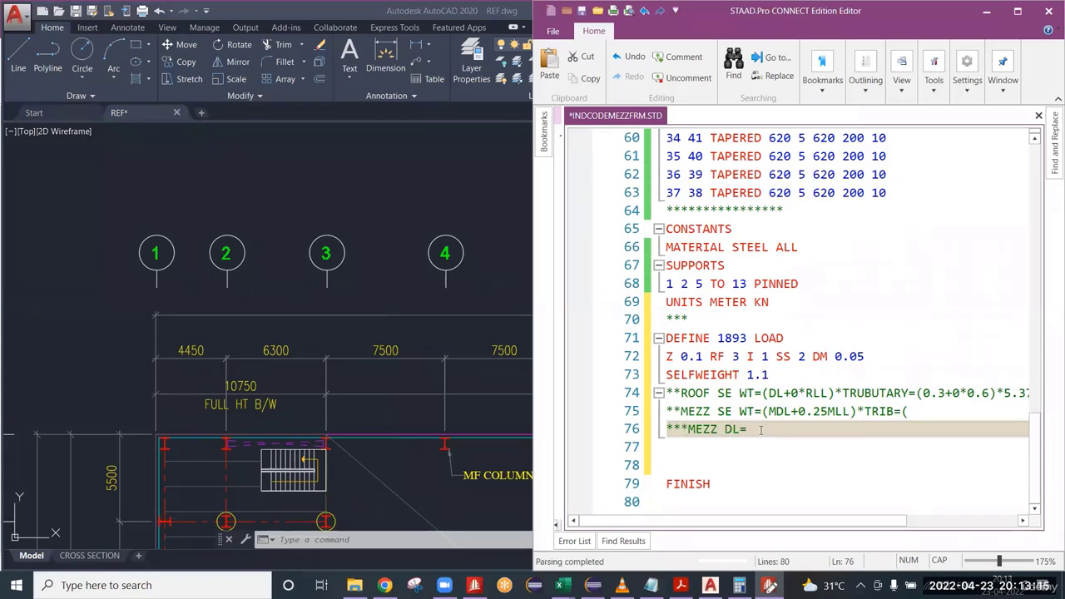
pyautogui.click(778, 374)
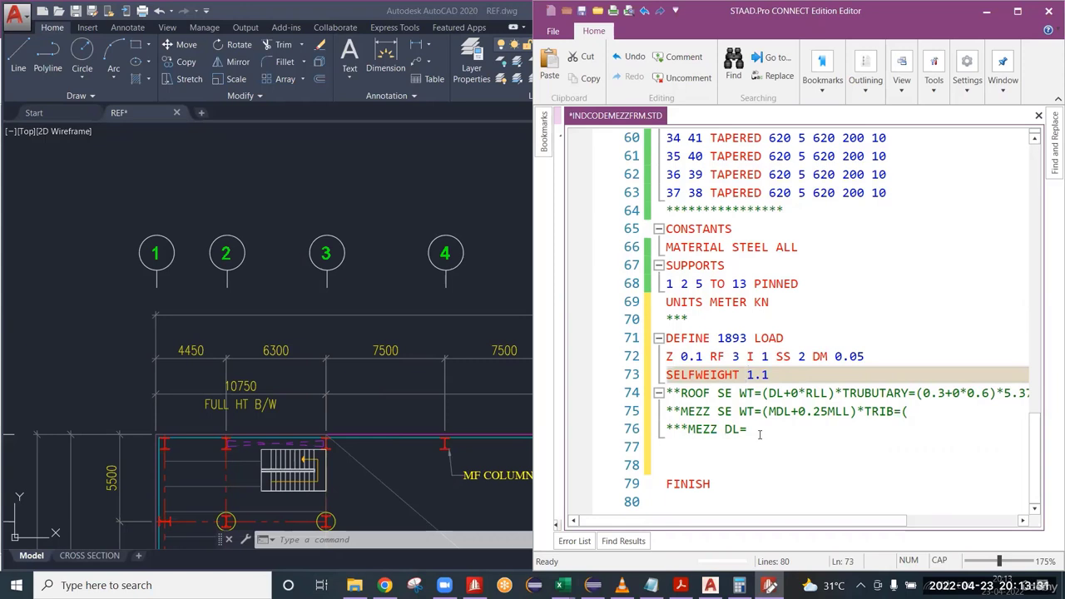
pyautogui.click(758, 434)
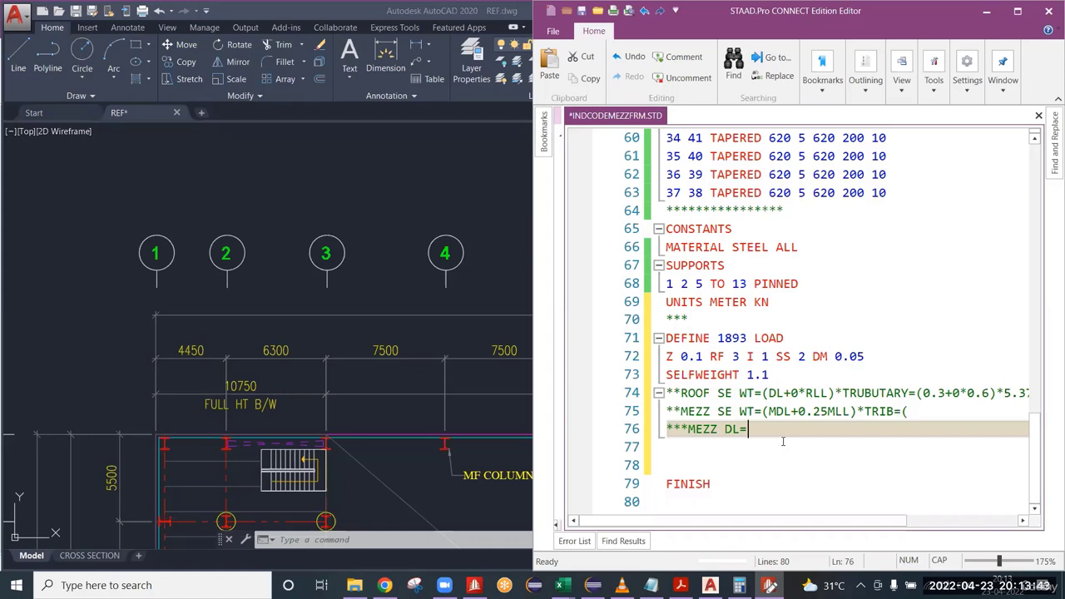
pyautogui.write('5')
pyautogui.press('BackSpace')
pyautogui.write('4kN/M2')
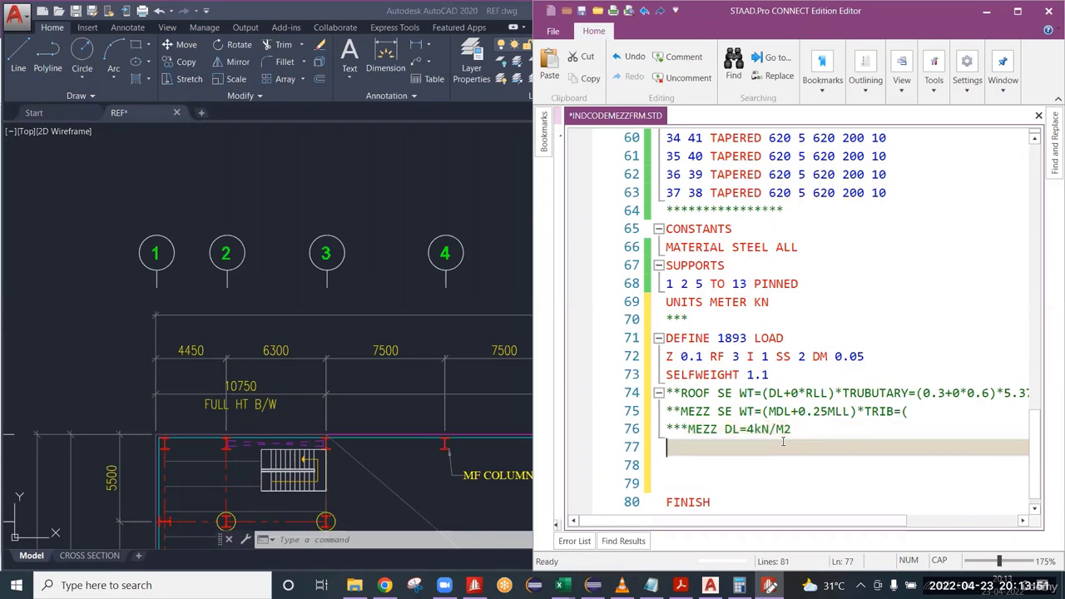
# Add a live load comment line ***MEZZ LL=5 kN/M2 below the mezzanine dead load comment.
pyautogui.press('Return')
pyautogui.write('***')
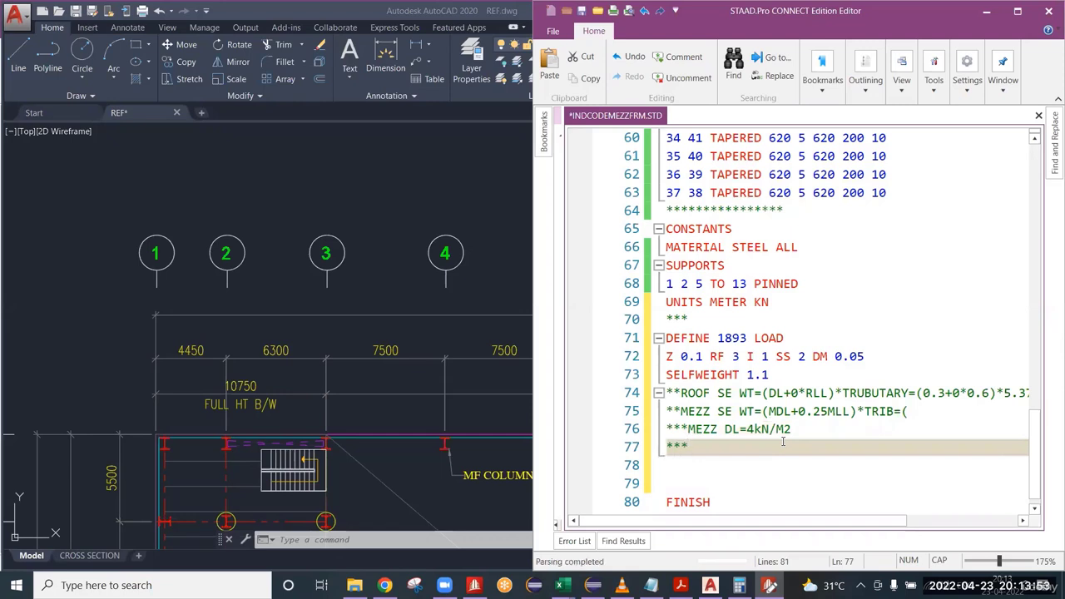
pyautogui.write('MEZZ LL=')
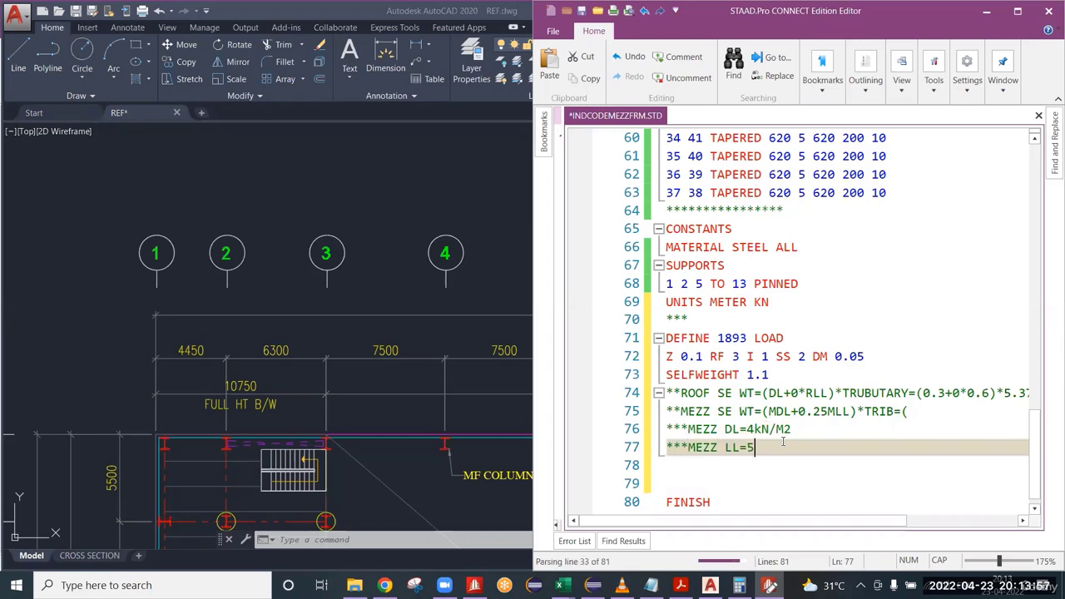
pyautogui.write('5 kN/M2')
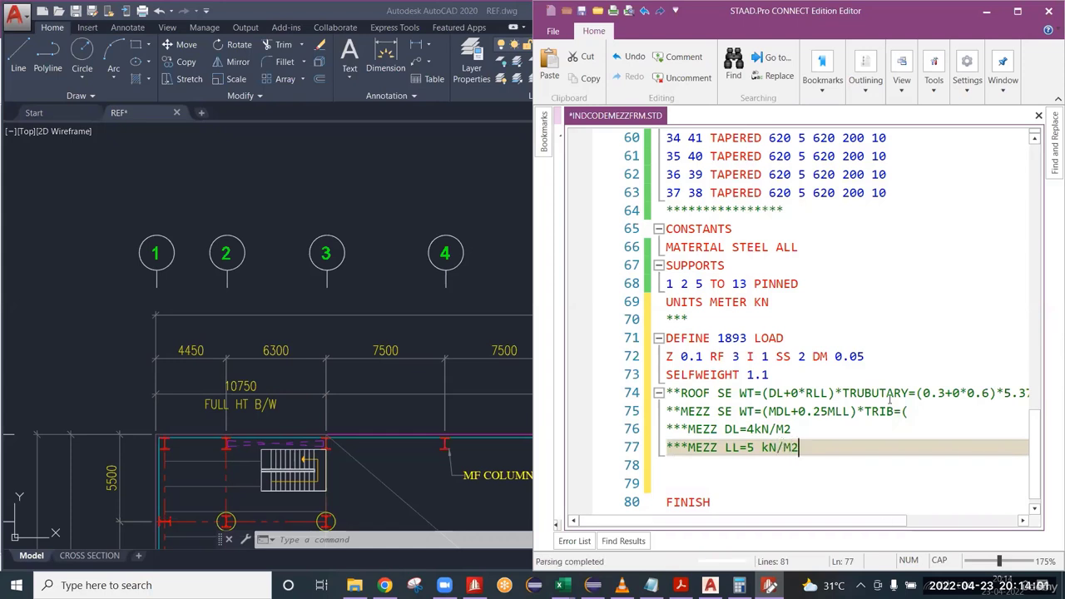
# Append 4+0.25* after the open parenthesis of the mezzanine weight comment.
pyautogui.click(923, 413)
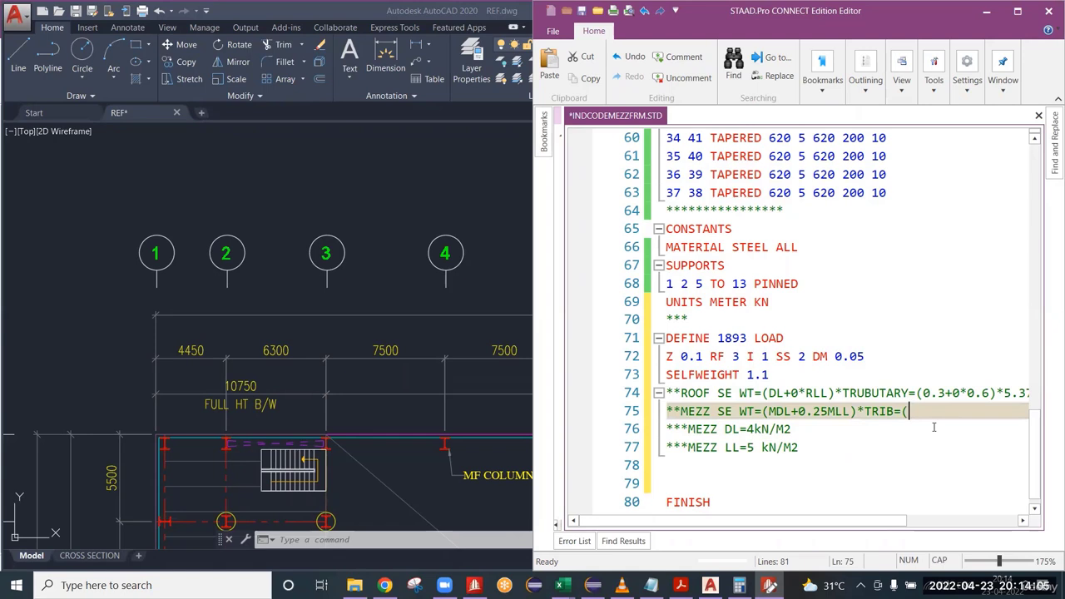
pyautogui.write('4+0.25*')
# Insert a space before kN/M2 in the mezzanine DL comment and select both mezzanine load comment lines.
pyautogui.click(754, 429)
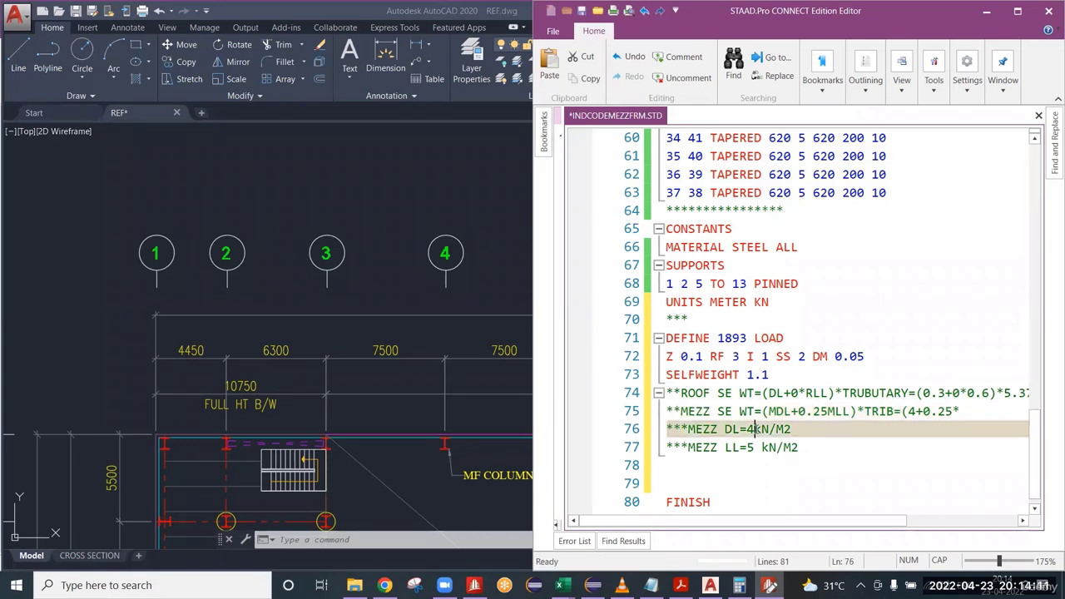
pyautogui.moveTo(799, 447); pyautogui.dragTo(664, 428)
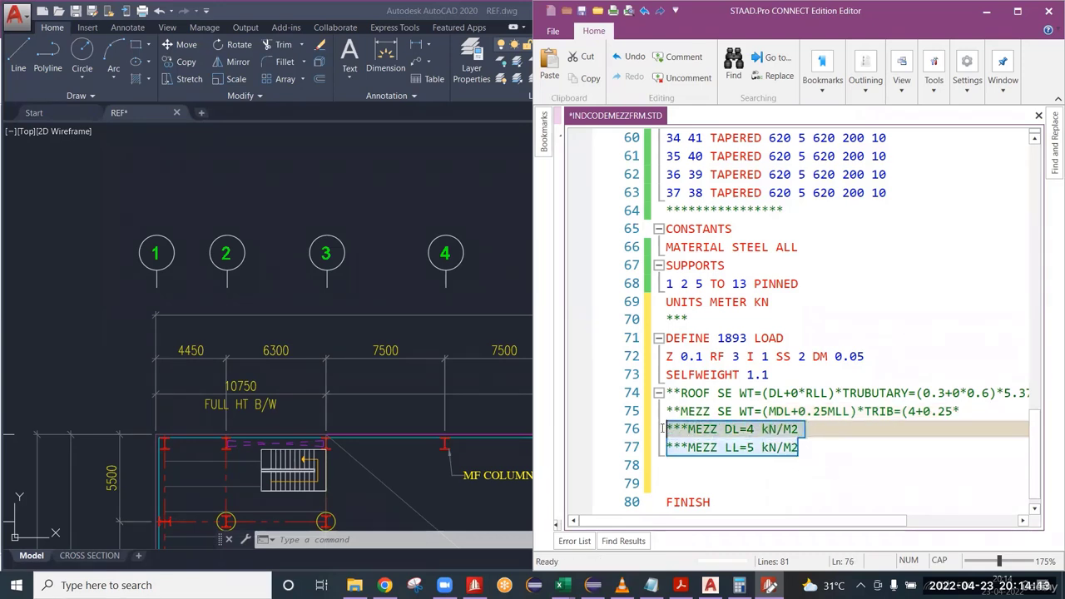
pyautogui.click(812, 449)
pyautogui.moveTo(800, 448); pyautogui.dragTo(653, 433)
pyautogui.click(817, 445)
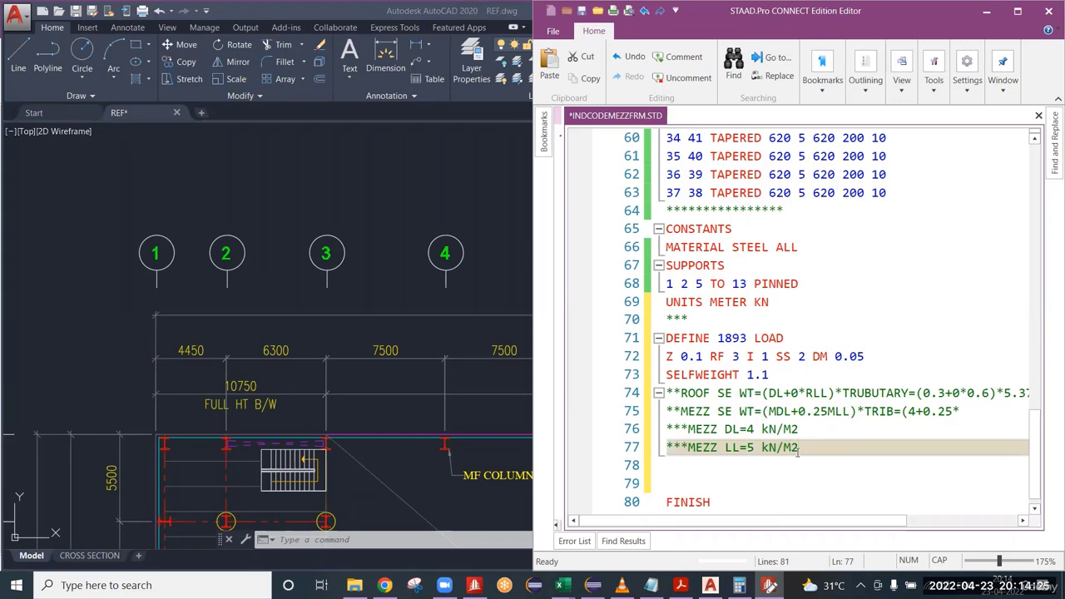
pyautogui.moveTo(799, 448); pyautogui.dragTo(666, 428)
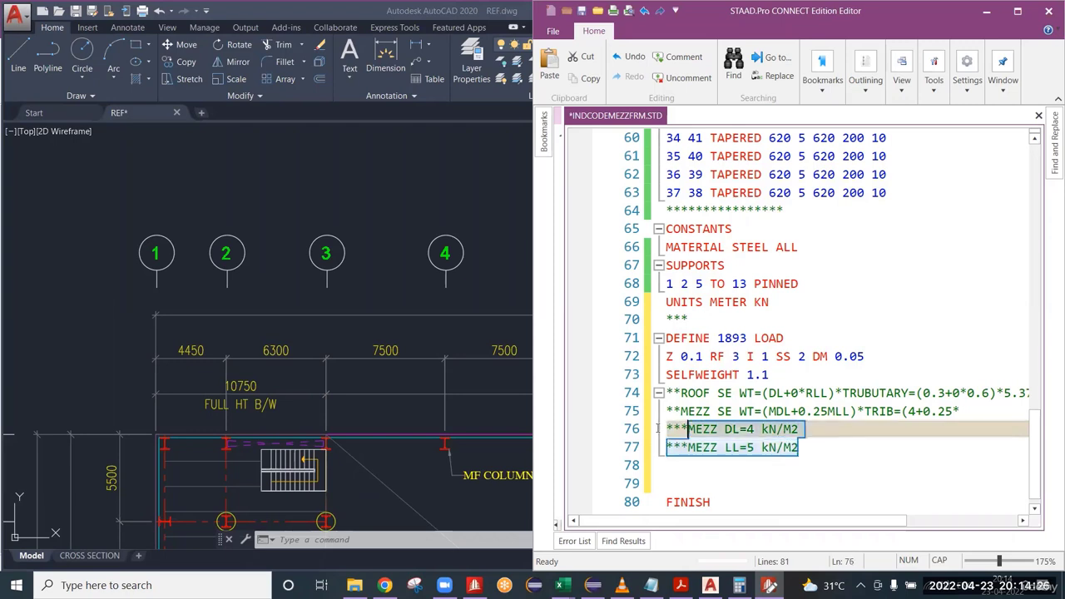
# Start a slab comment line reading ****125MM THK SLAB= below the mezzanine live load comment.
pyautogui.click(818, 443)
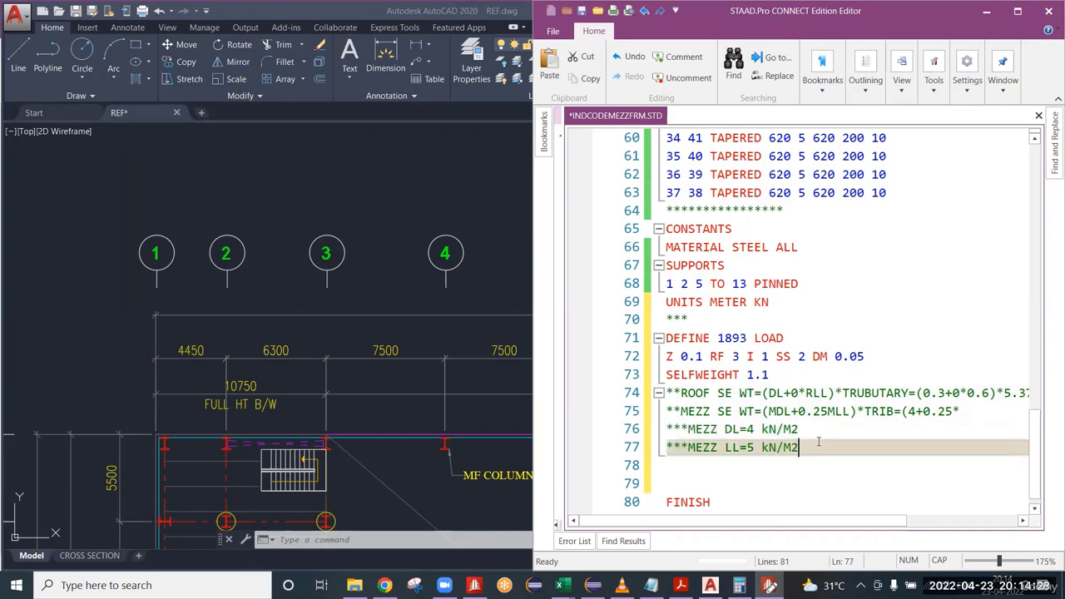
pyautogui.click(981, 410)
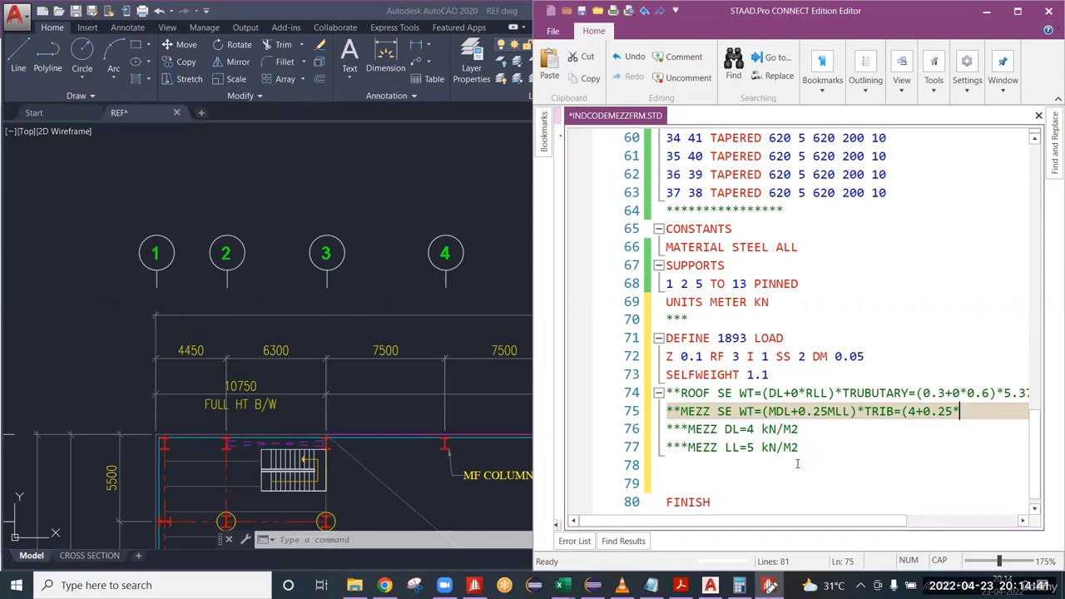
pyautogui.scroll(-1, 769, 411)
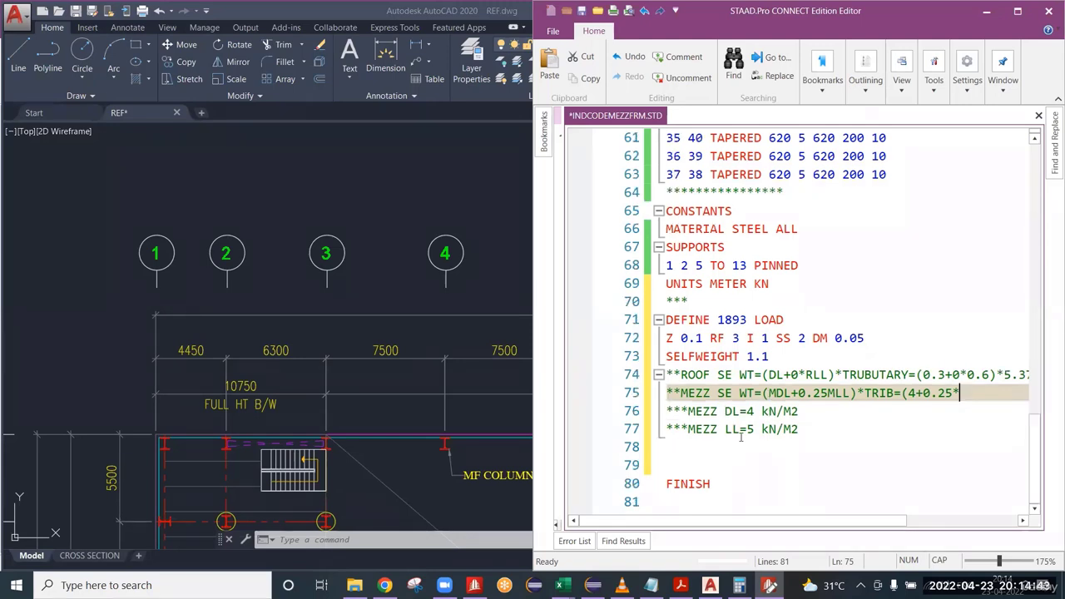
pyautogui.click(671, 429)
pyautogui.click(723, 447)
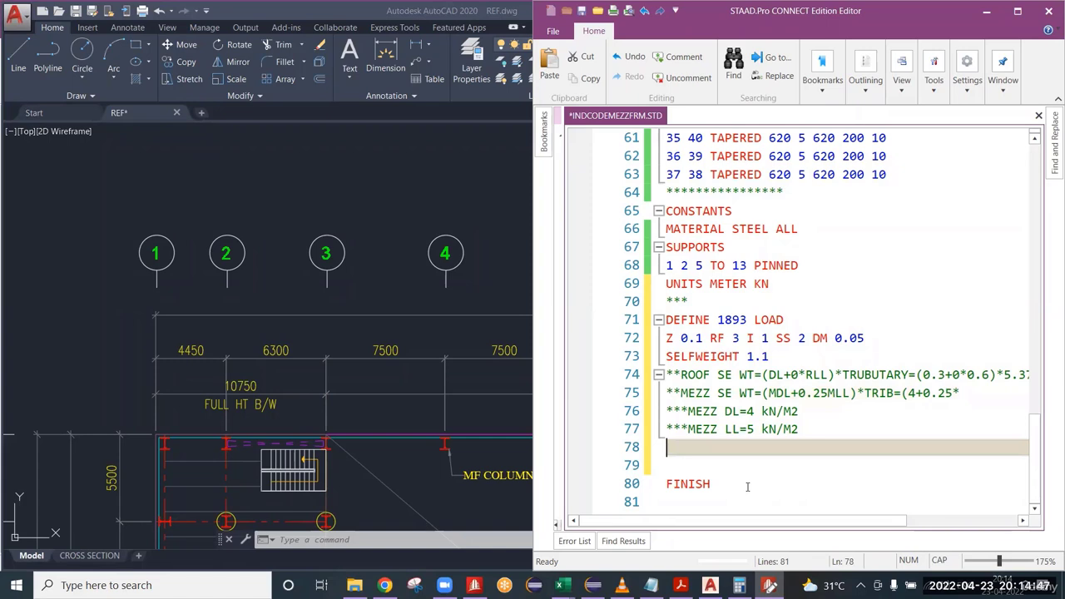
pyautogui.write('****10')
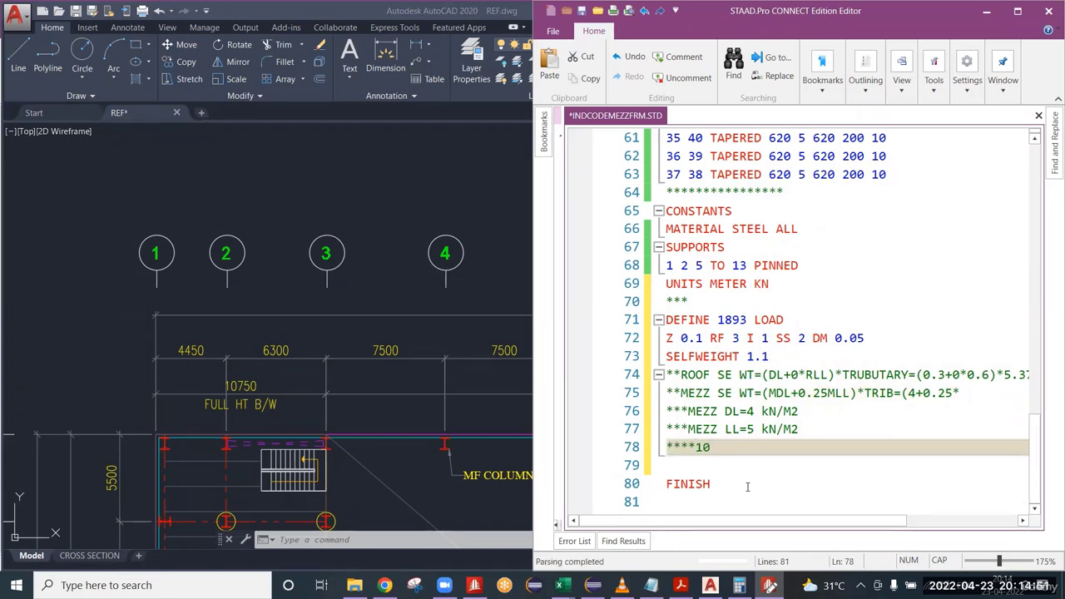
pyautogui.press('BackSpace')
pyautogui.write('25MM ')
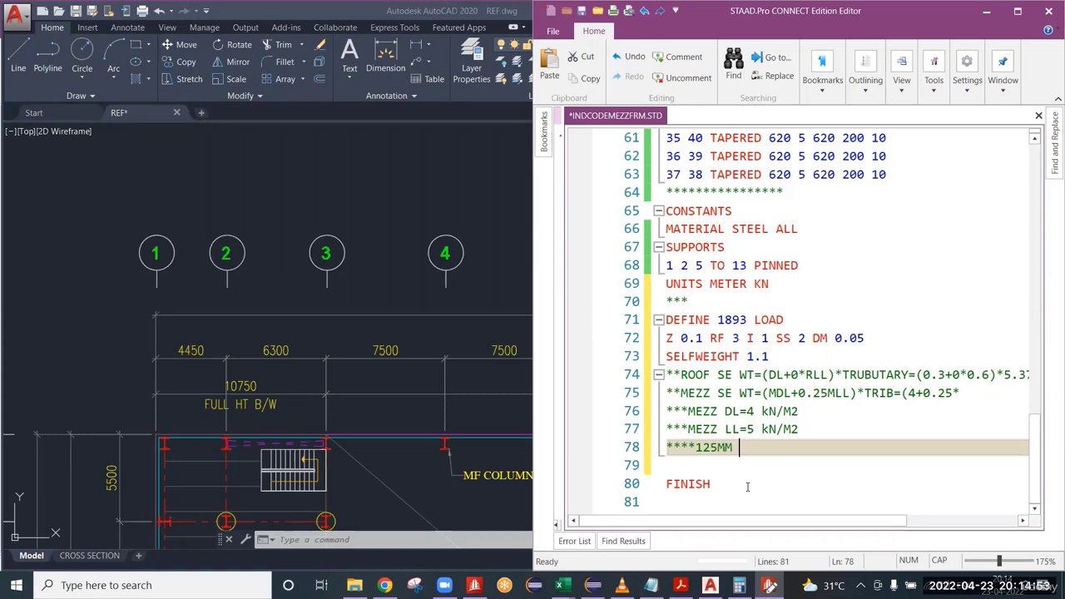
pyautogui.write('THK')
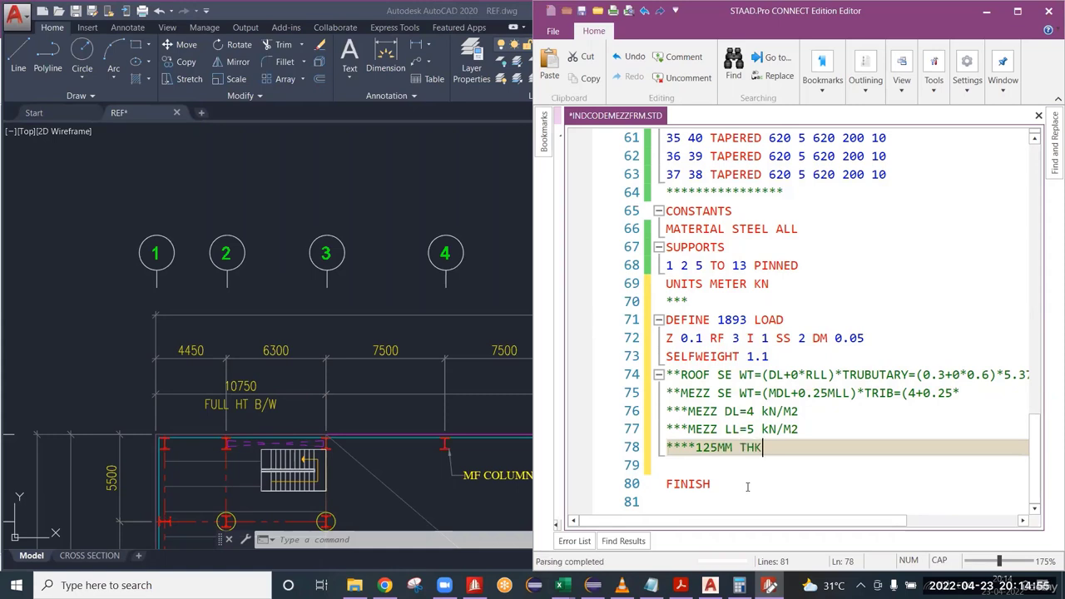
pyautogui.write(' SL')
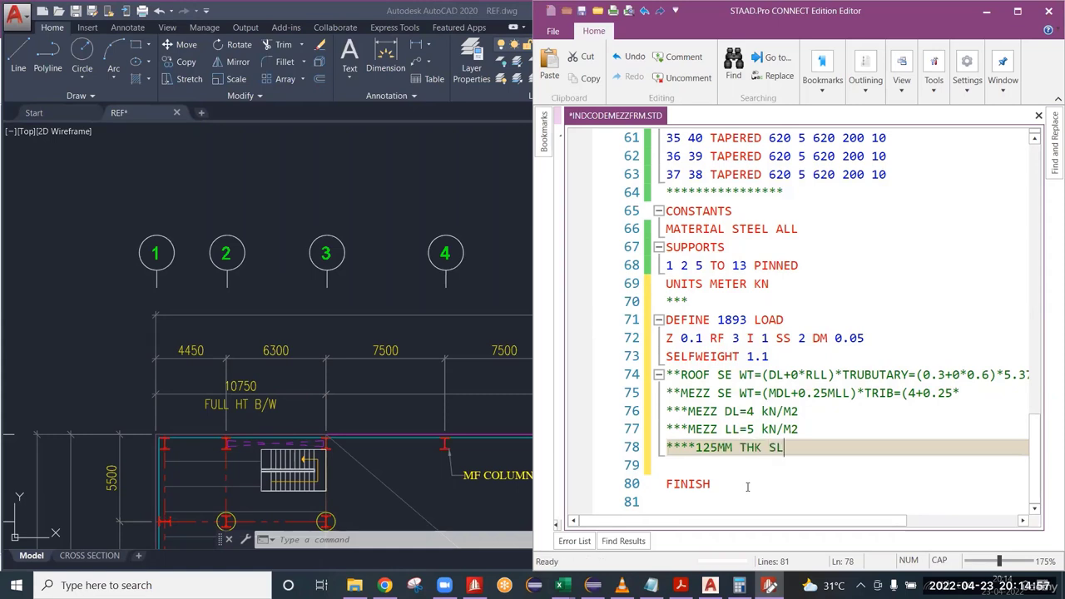
pyautogui.write('AB=')
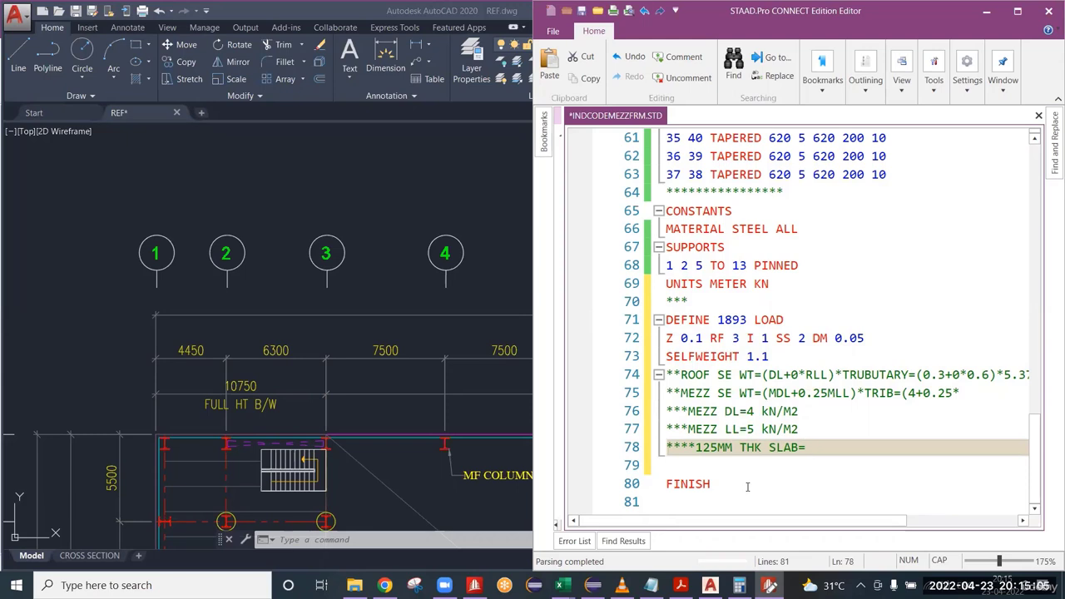
# Append the slab weight expression 25kN/M3 *0.125= to the 125MM THK SLAB comment.
pyautogui.write('25*0.125=')
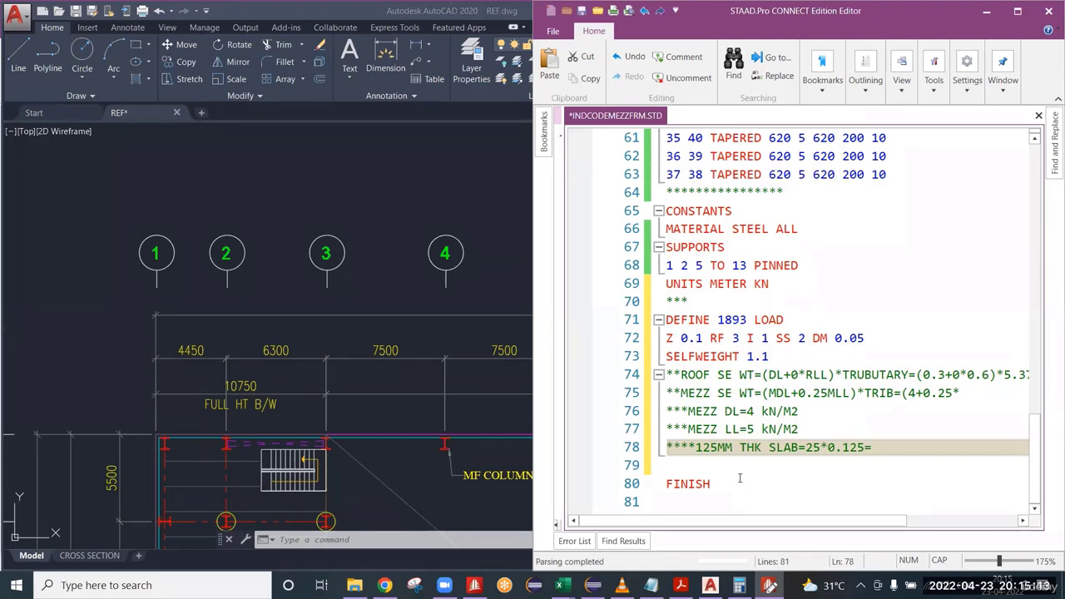
pyautogui.moveTo(842, 447); pyautogui.dragTo(866, 447)
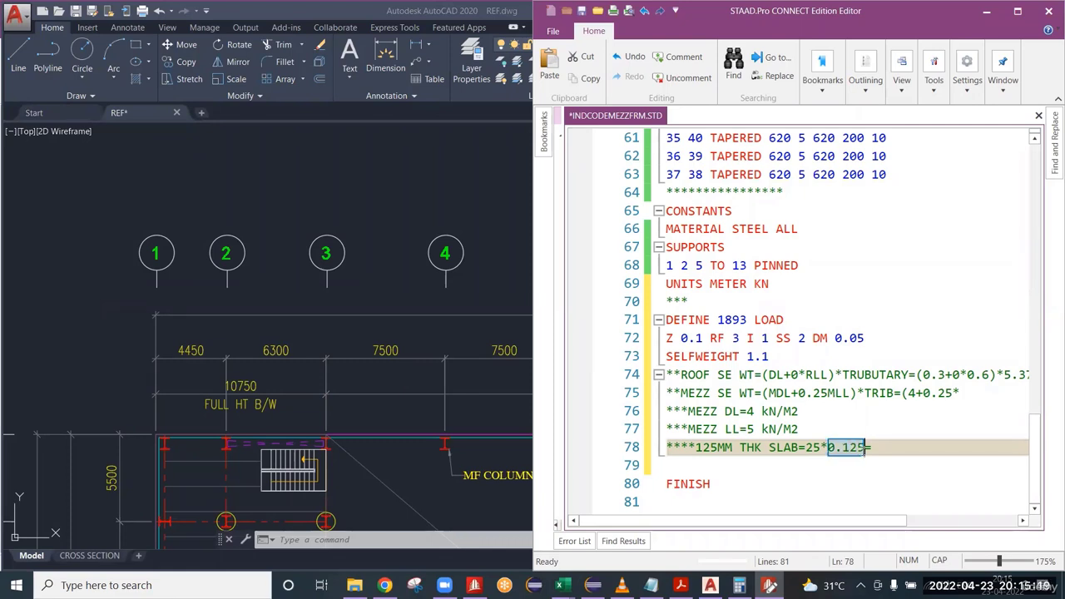
pyautogui.click(821, 448)
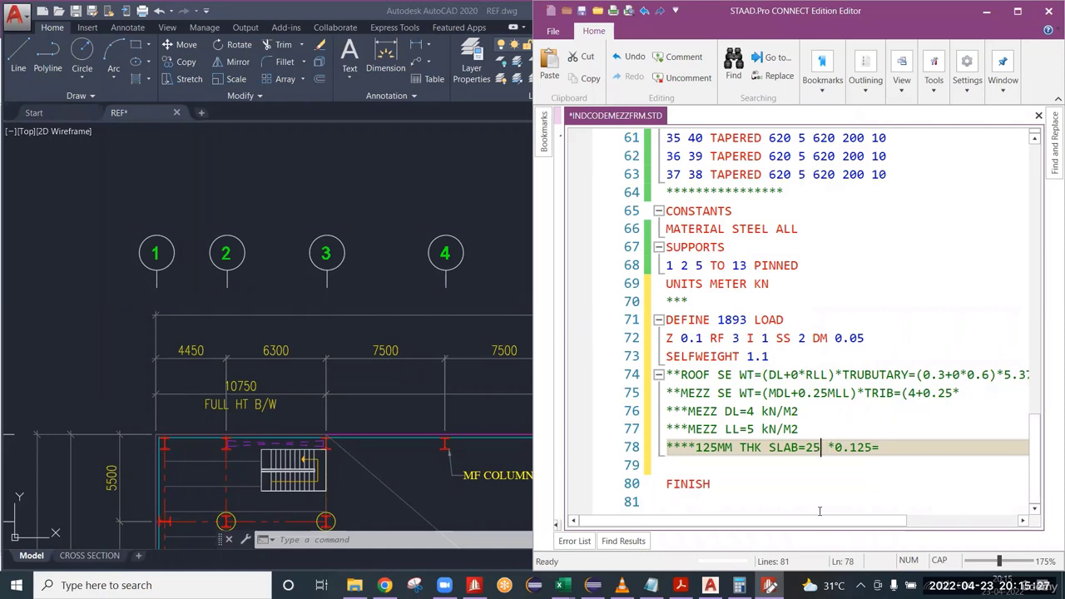
pyautogui.write('kN')
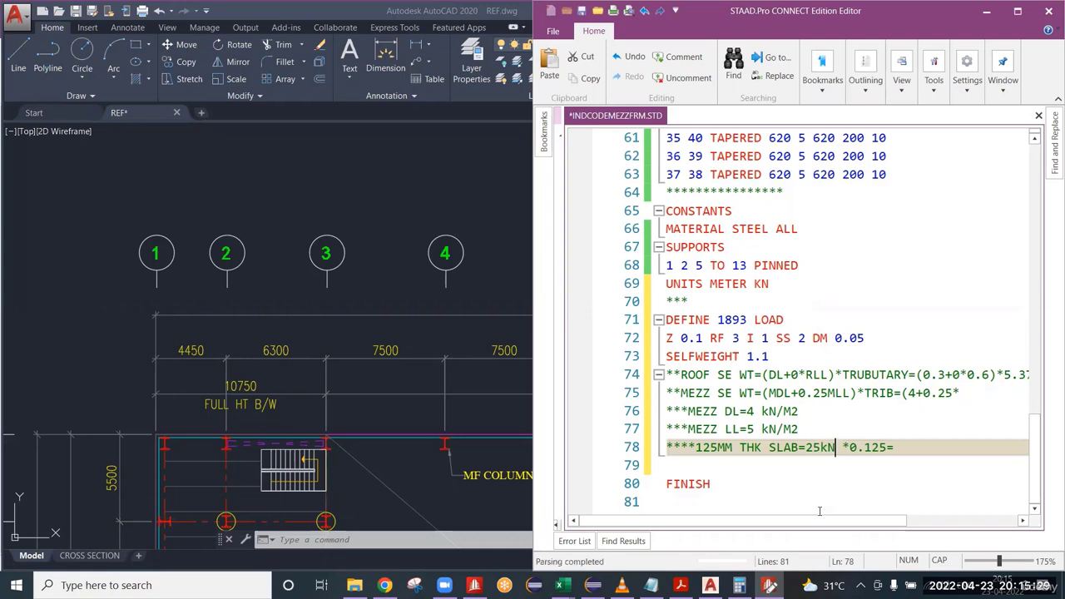
pyautogui.write('/M3')
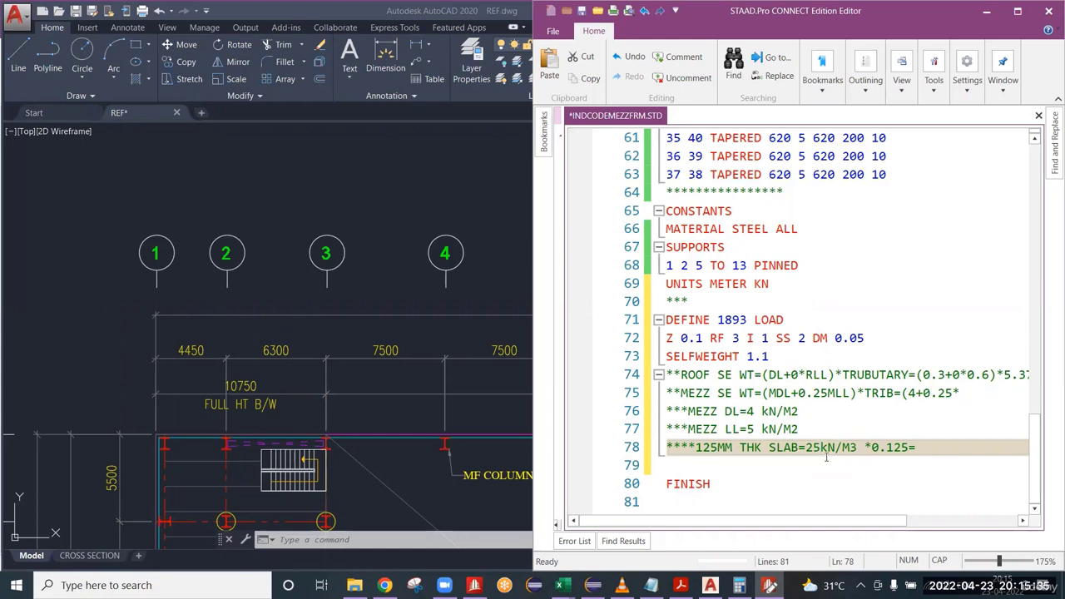
# Complete the slab comment with the result 3.125 kN/M2 after the equals sign.
pyautogui.click(924, 450)
pyautogui.write('3.125 kN/')
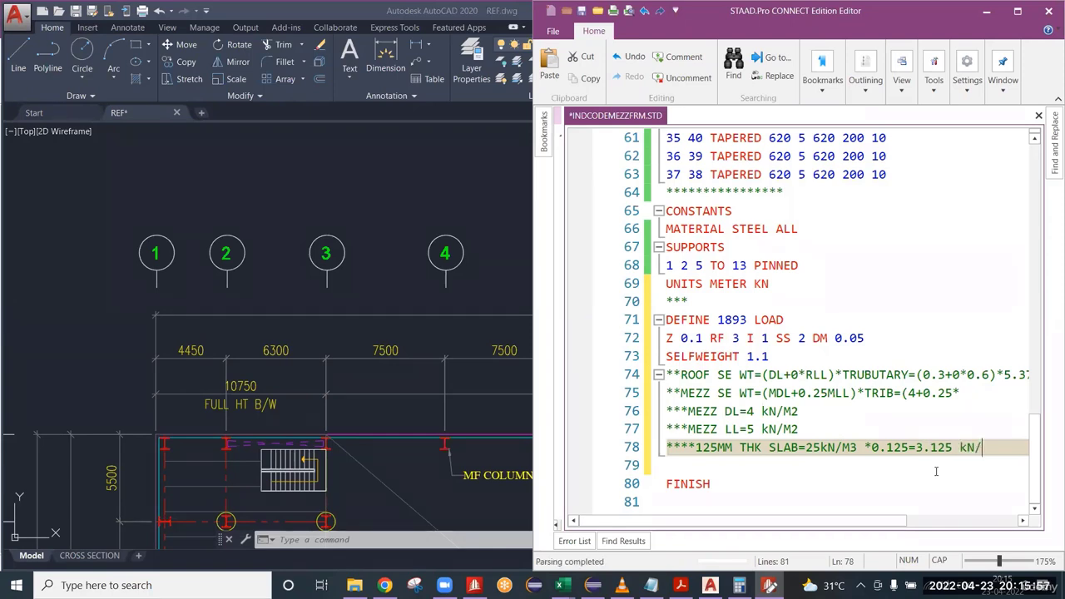
pyautogui.moveTo(863, 449); pyautogui.dragTo(828, 448)
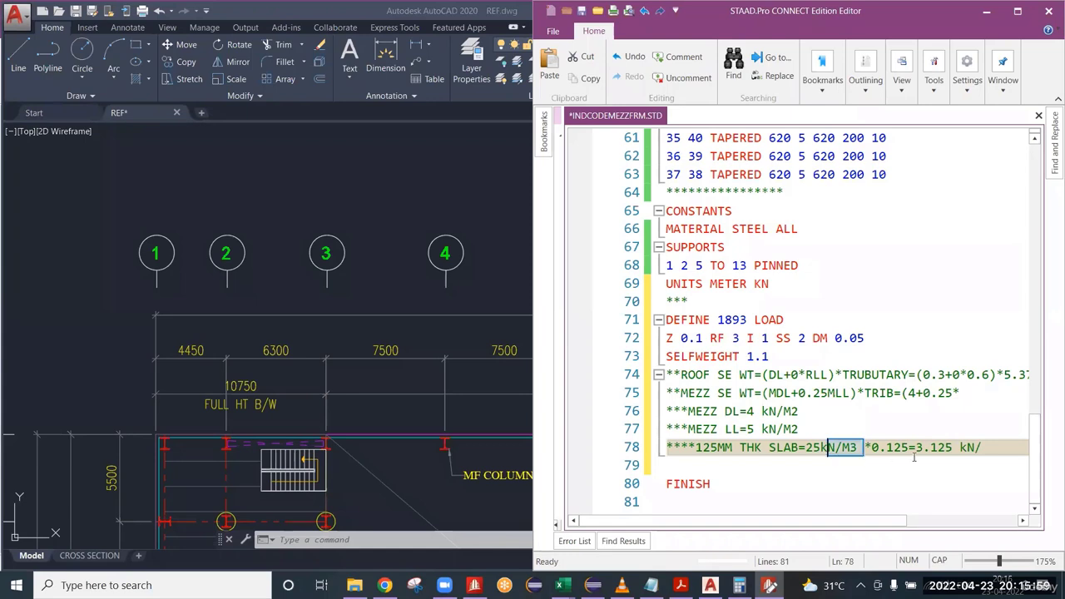
pyautogui.click(911, 454)
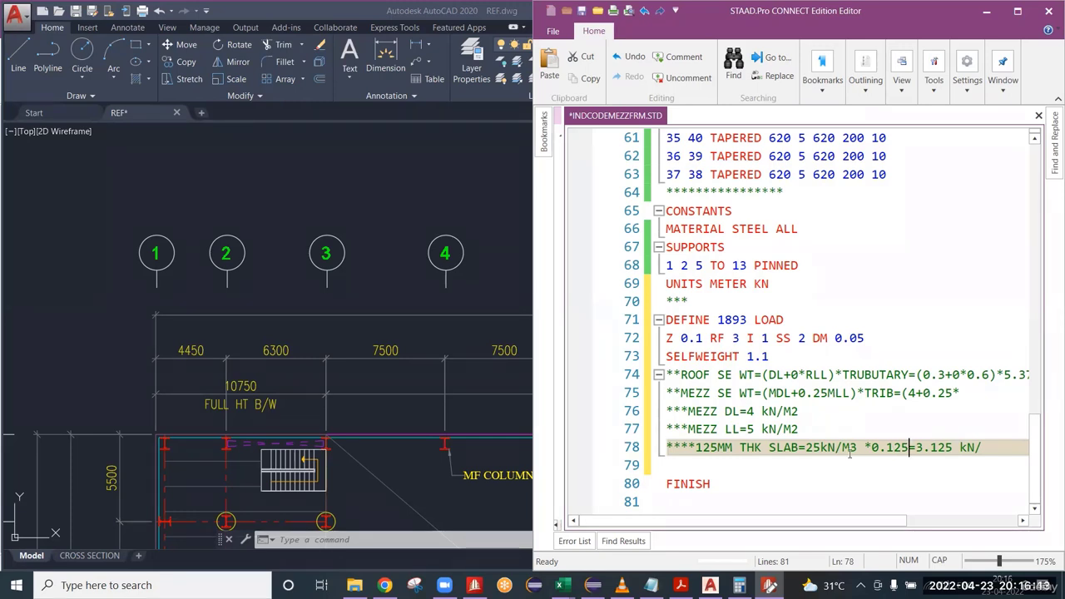
pyautogui.click(990, 449)
pyautogui.write('M2')
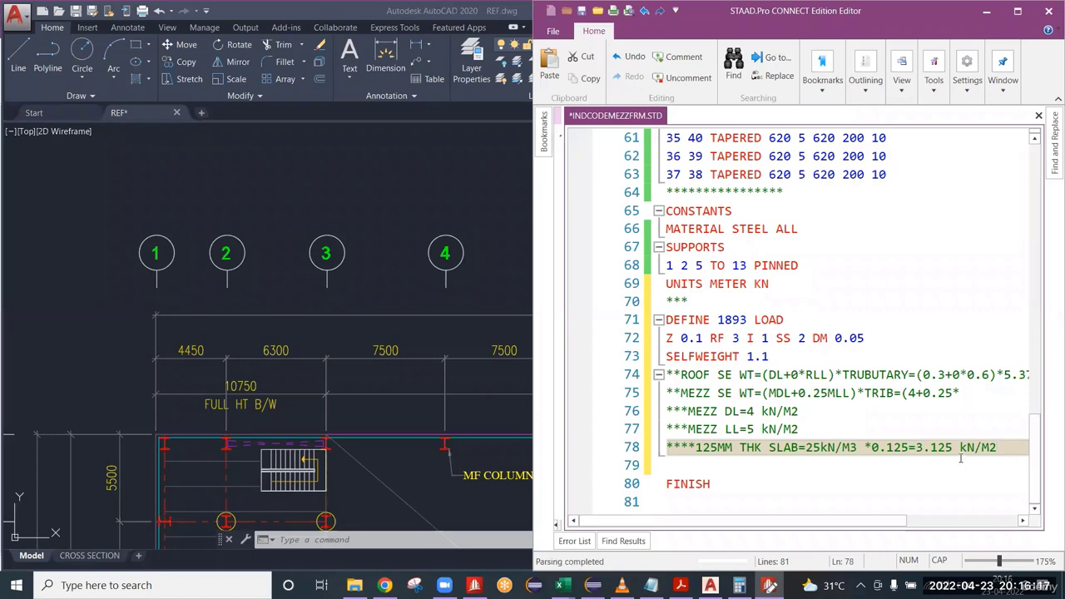
# Compare the slab weight in the slab comment with the mezzanine DL value.
pyautogui.moveTo(952, 448); pyautogui.dragTo(908, 449)
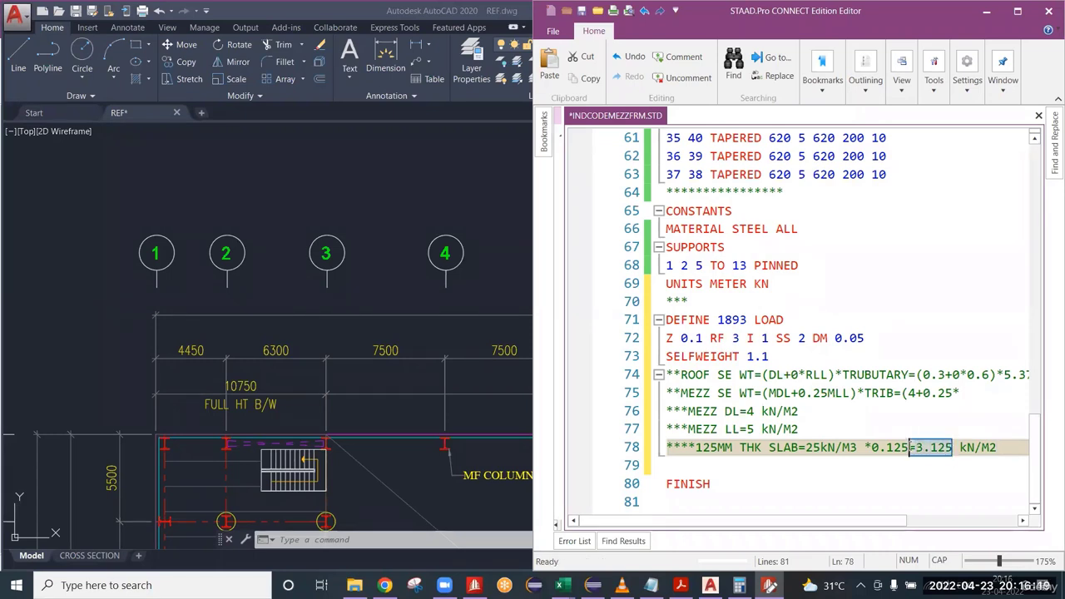
pyautogui.click(910, 468)
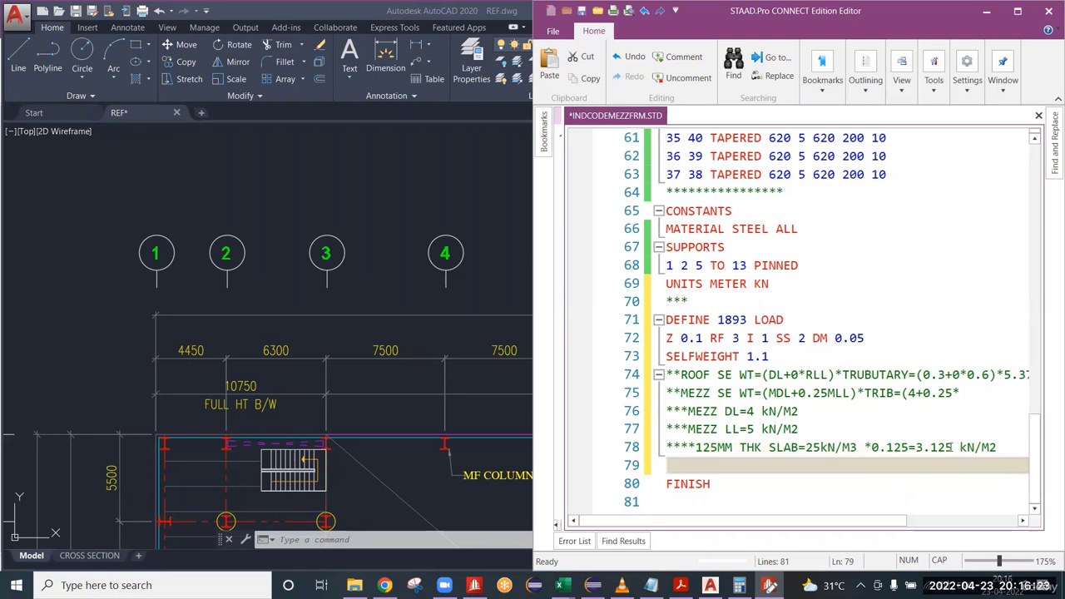
pyautogui.moveTo(953, 448); pyautogui.dragTo(916, 449)
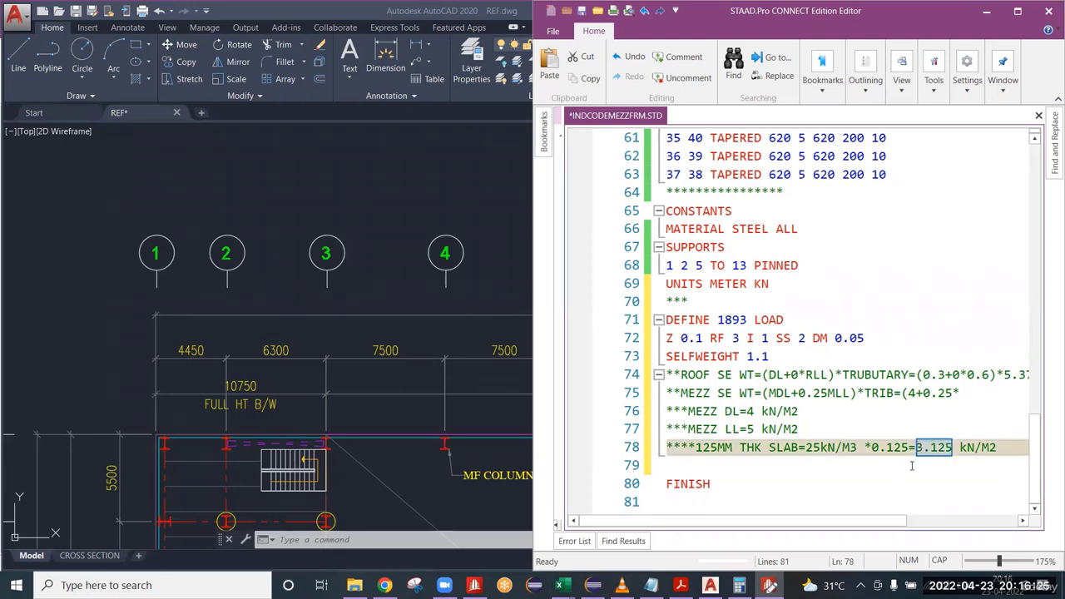
pyautogui.click(751, 411)
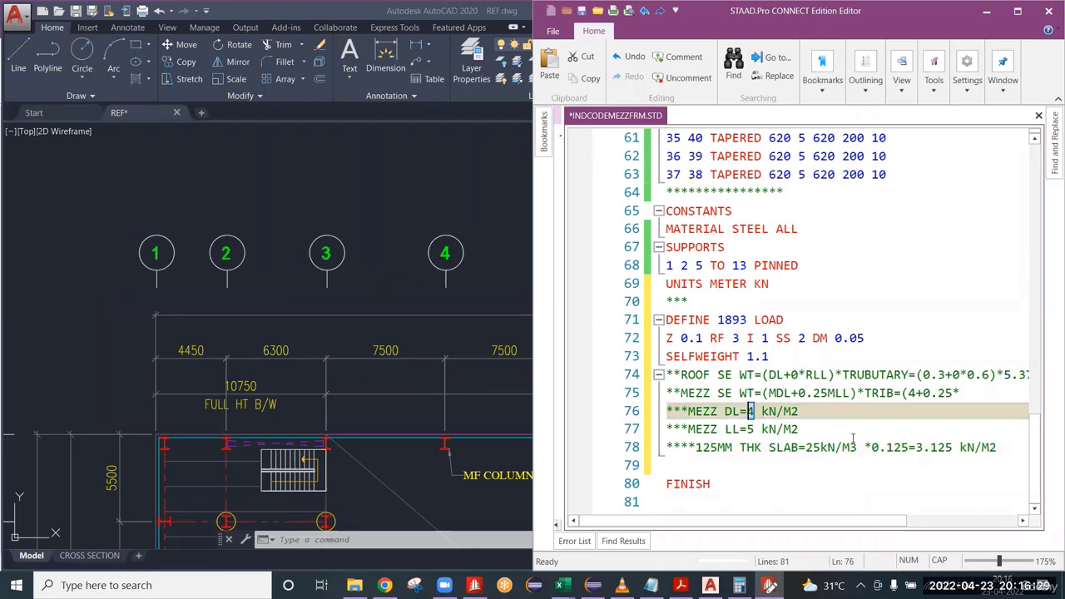
pyautogui.moveTo(916, 447); pyautogui.dragTo(953, 448)
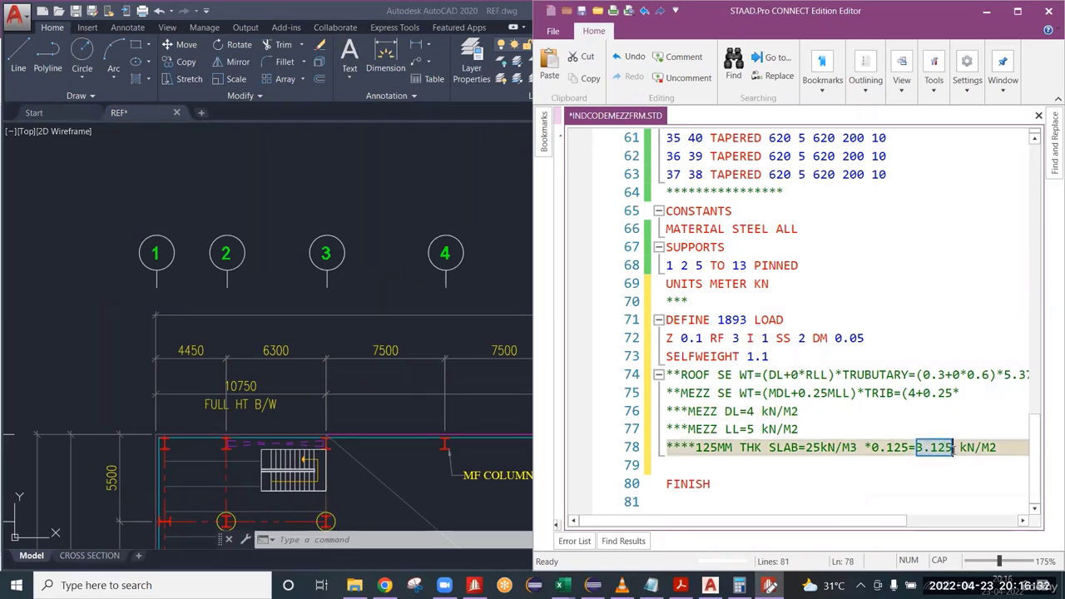
pyautogui.click(930, 487)
pyautogui.click(722, 465)
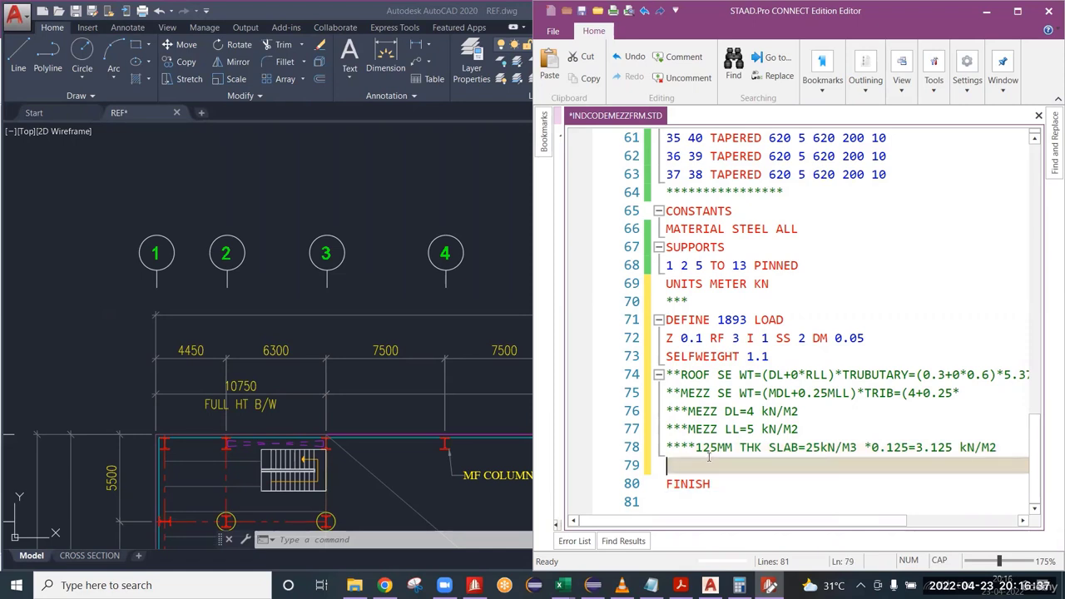
pyautogui.click(750, 411)
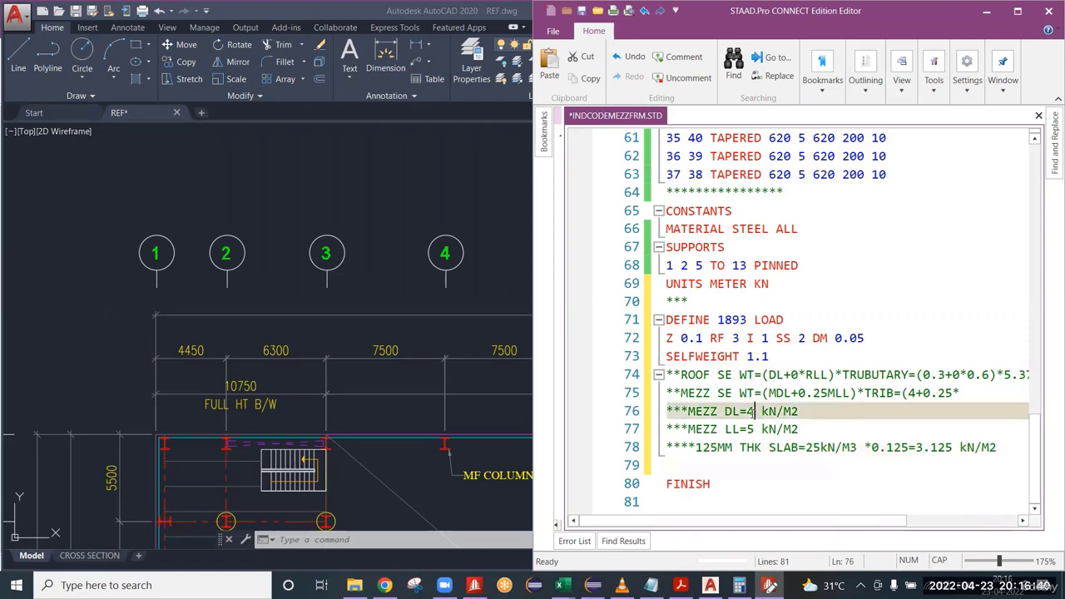
pyautogui.click(802, 431)
pyautogui.doubleClick(749, 412)
# Extend the mezzanine seismic weight comment with 5)*5.375= after 0.25*.
pyautogui.click(964, 392)
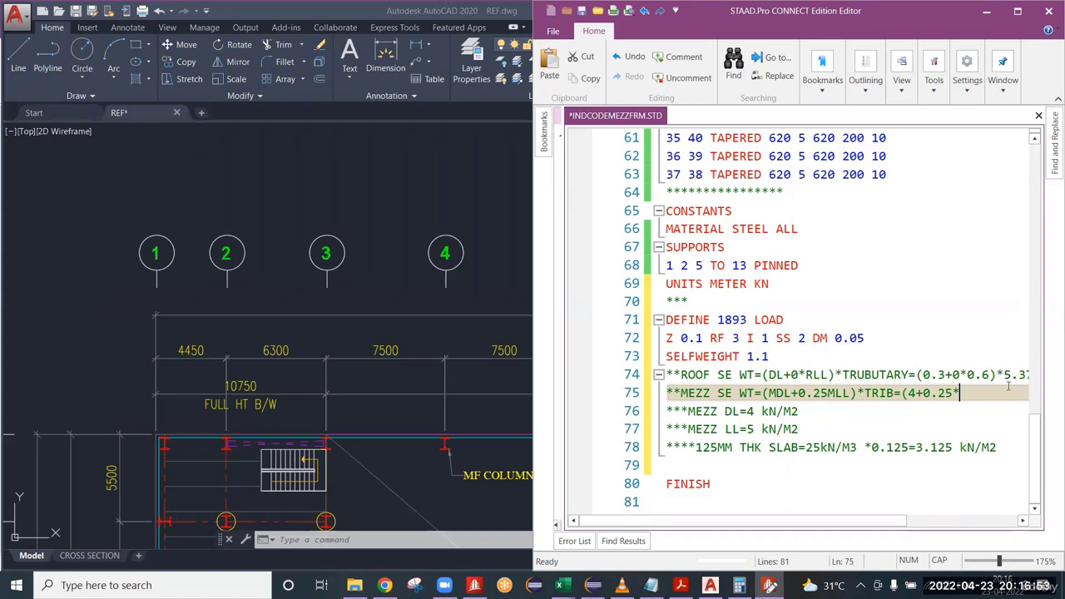
pyautogui.write('5)*')
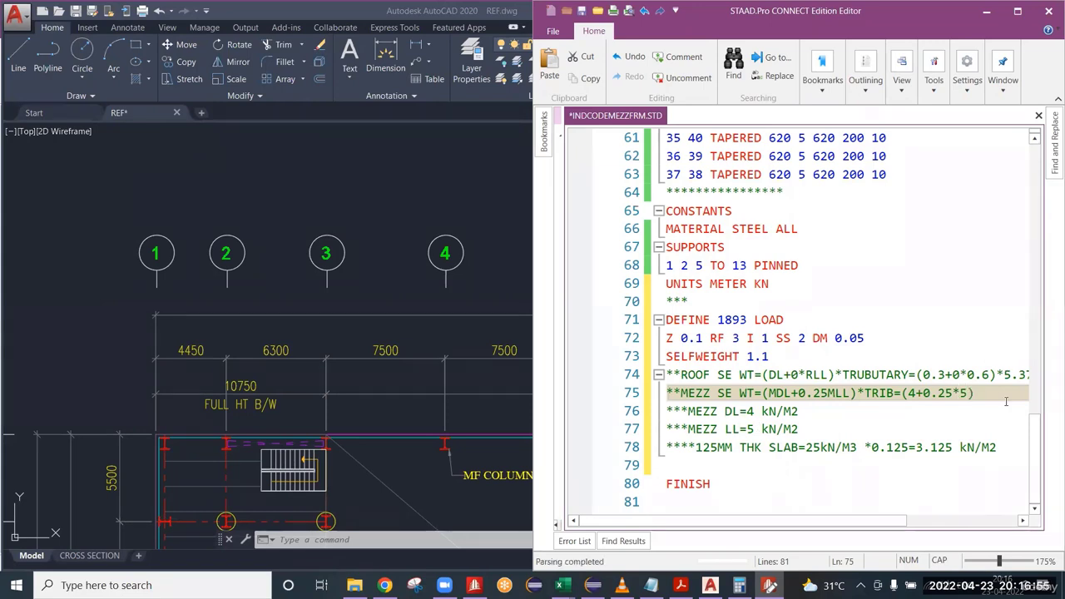
pyautogui.write('3.')
pyautogui.press('BackSpace')
pyautogui.press('BackSpace')
pyautogui.write('5.375')
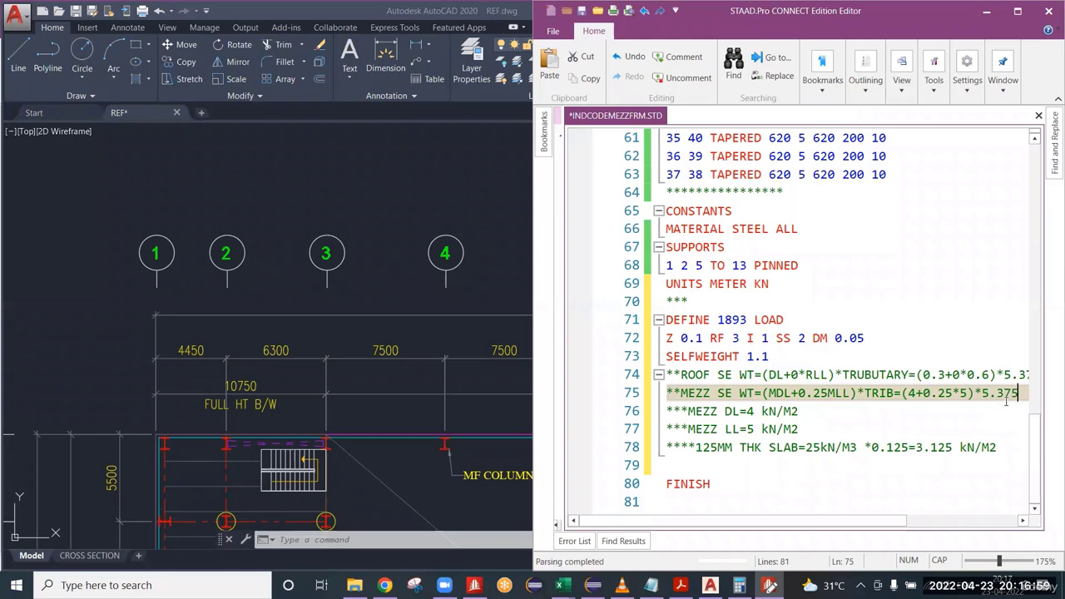
pyautogui.write('=')
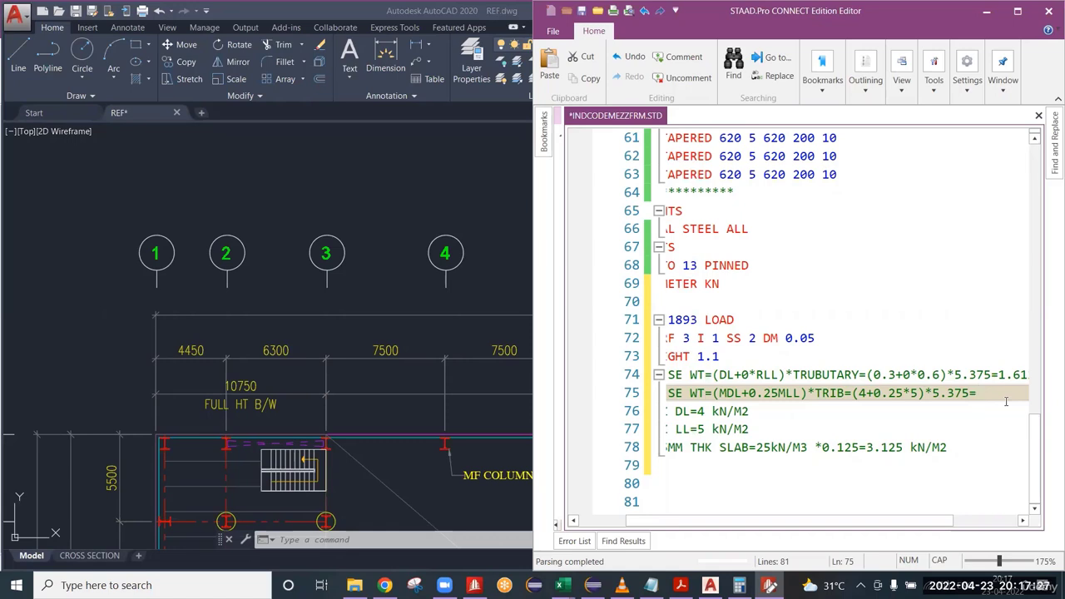
# Complete the mezzanine seismic weight comment with the result 28.218 after the equals sign.
pyautogui.write('28.218')
pyautogui.moveTo(829, 521)
pyautogui.mouseDown()
pyautogui.moveTo(780, 522)
pyautogui.moveTo(822, 522)
pyautogui.mouseUp()
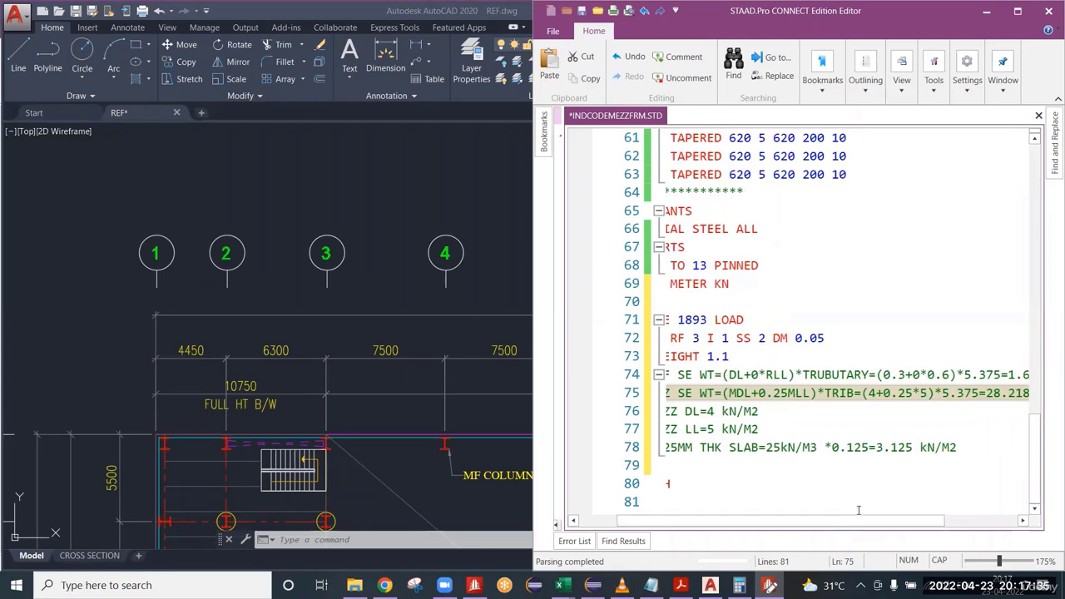
# Add a MEMBER WEIGHT command on a new line below the mezzanine seismic weight comment.
pyautogui.press('Return')
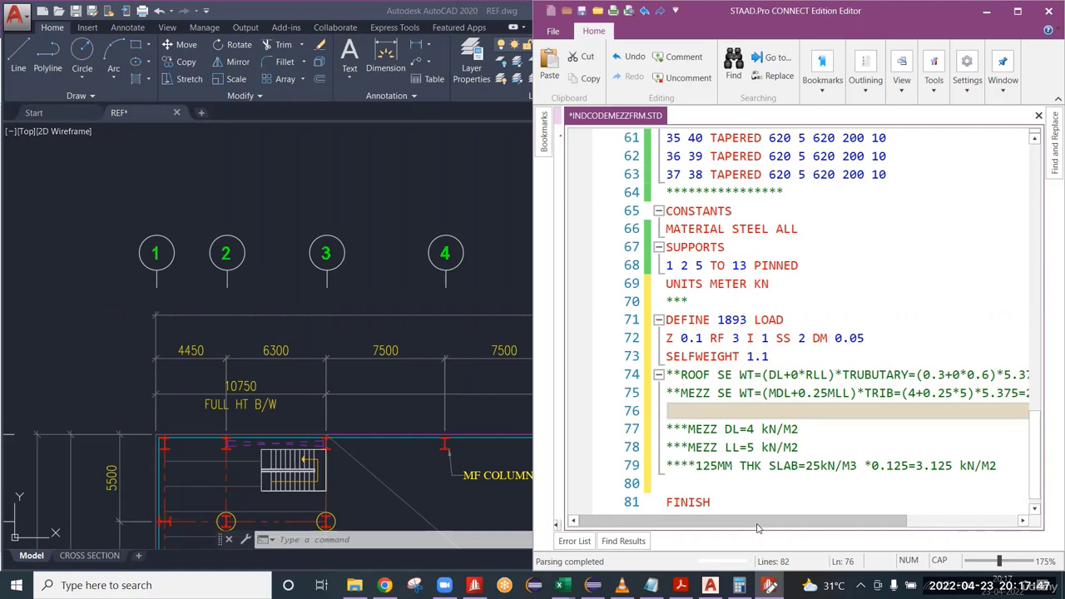
pyautogui.write('MEMBER')
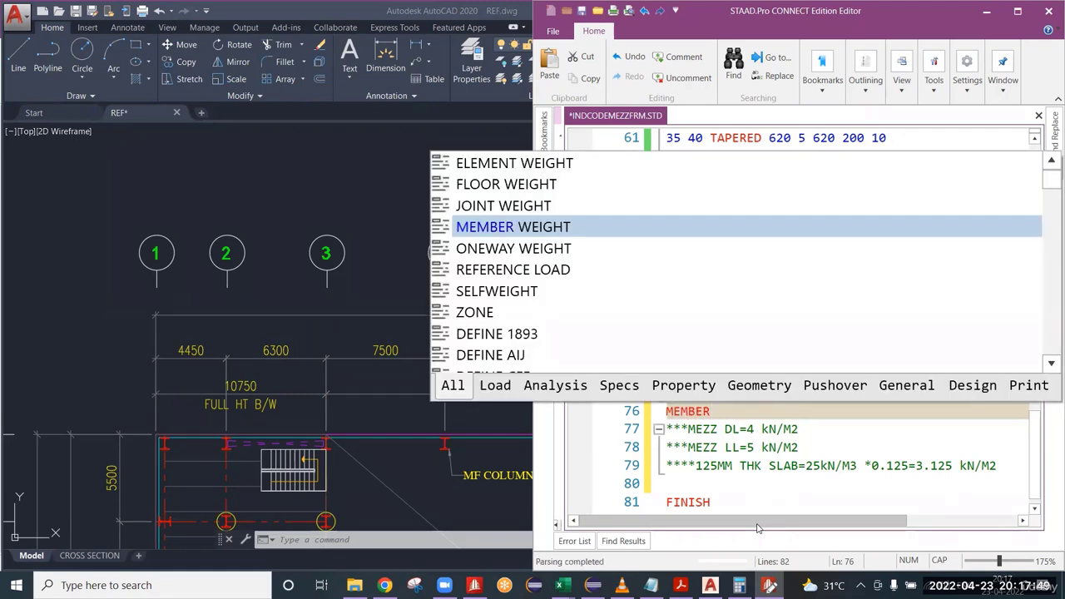
pyautogui.press('Return')
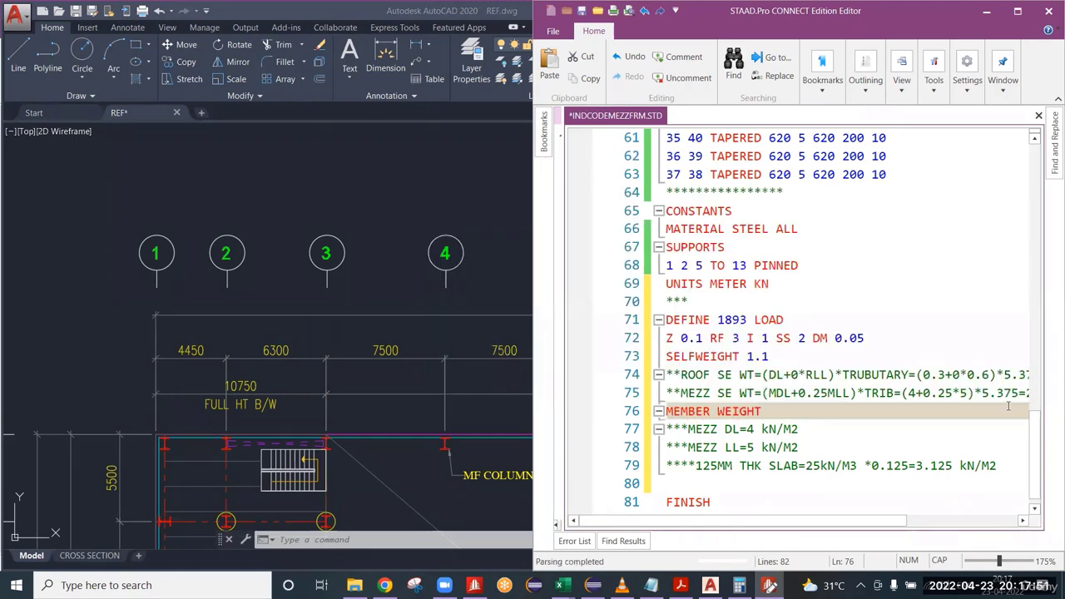
# Review both seismic weight comments, switch to the STAAD.Pro model, and select the roof rafters and then the mezzanine beams to identify their member numbers.
pyautogui.moveTo(861, 521); pyautogui.dragTo(979, 521)
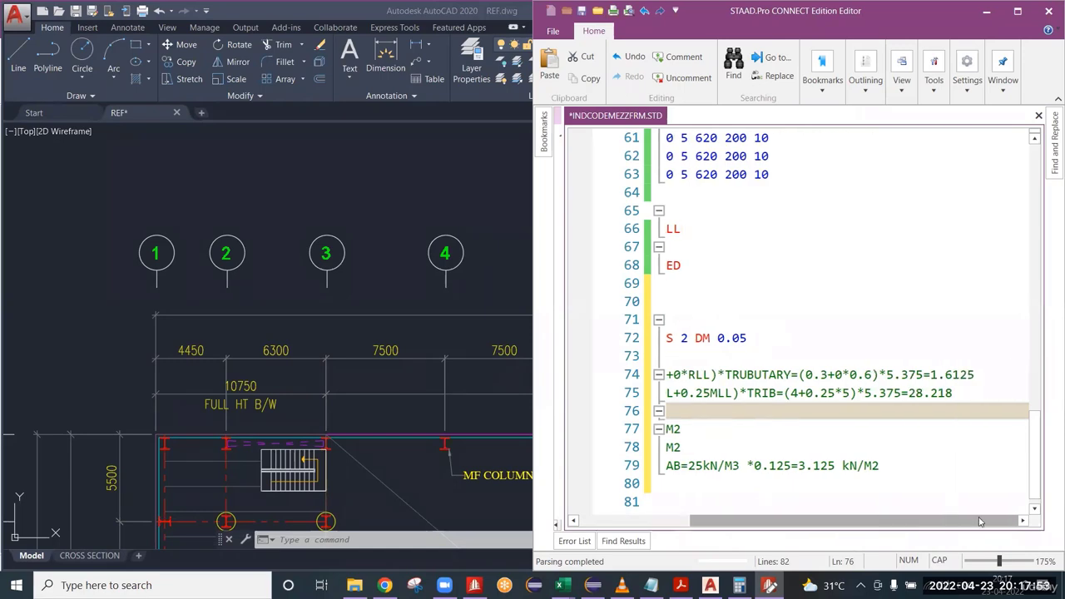
pyautogui.moveTo(954, 393); pyautogui.dragTo(646, 377)
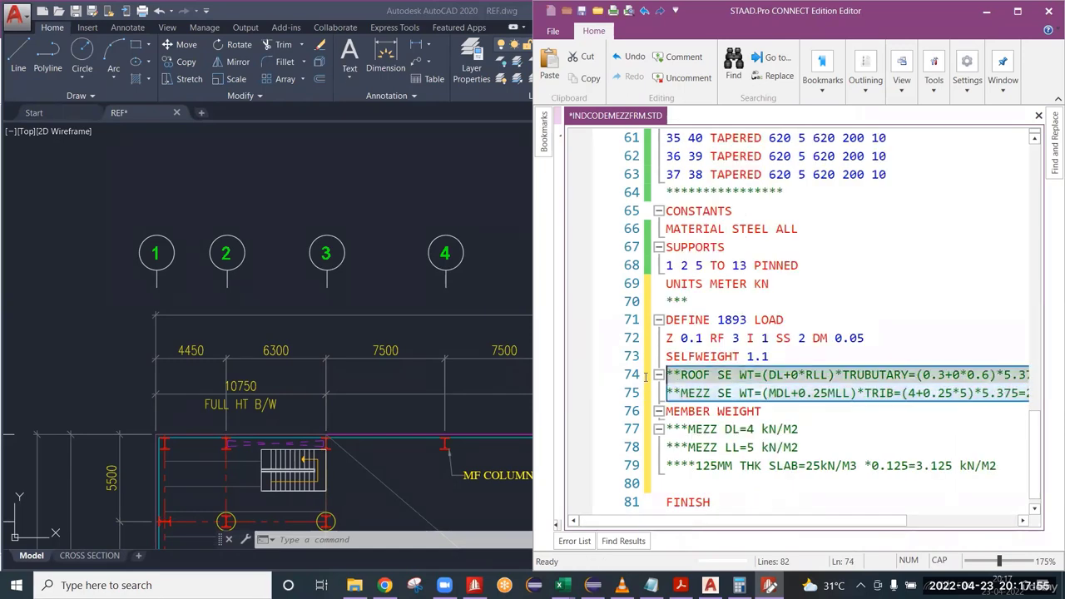
pyautogui.rightClick(285, 9)
pyautogui.click(360, 58)
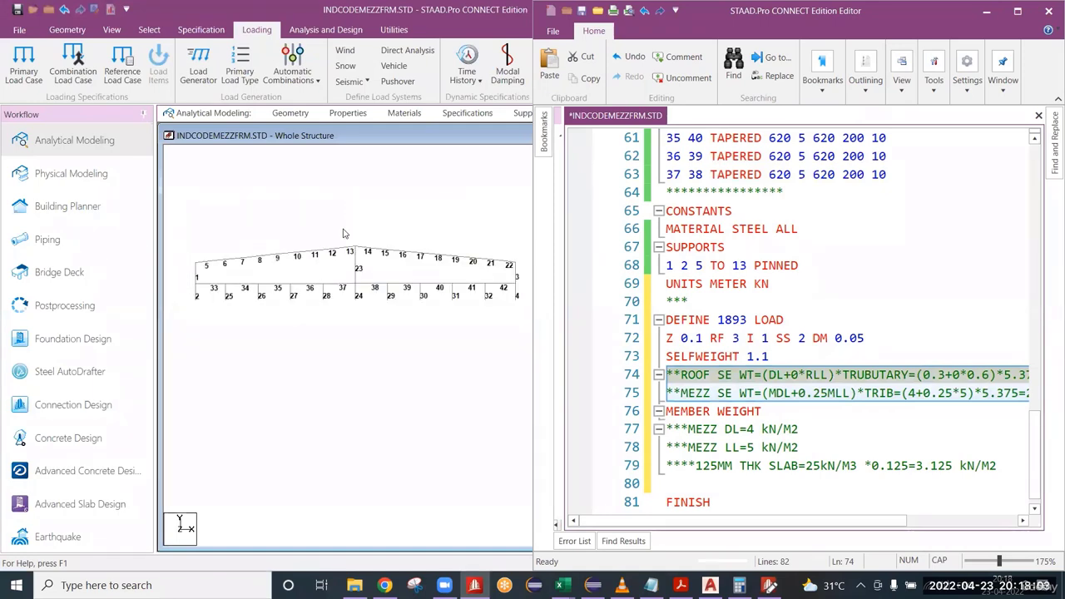
pyautogui.click(733, 380)
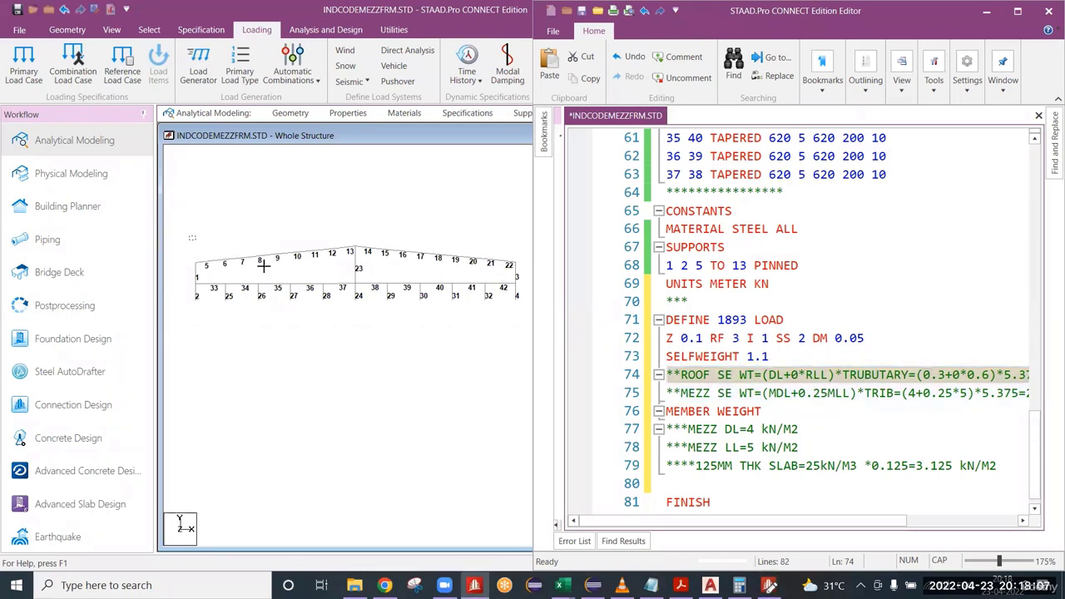
pyautogui.moveTo(189, 239); pyautogui.dragTo(526, 265)
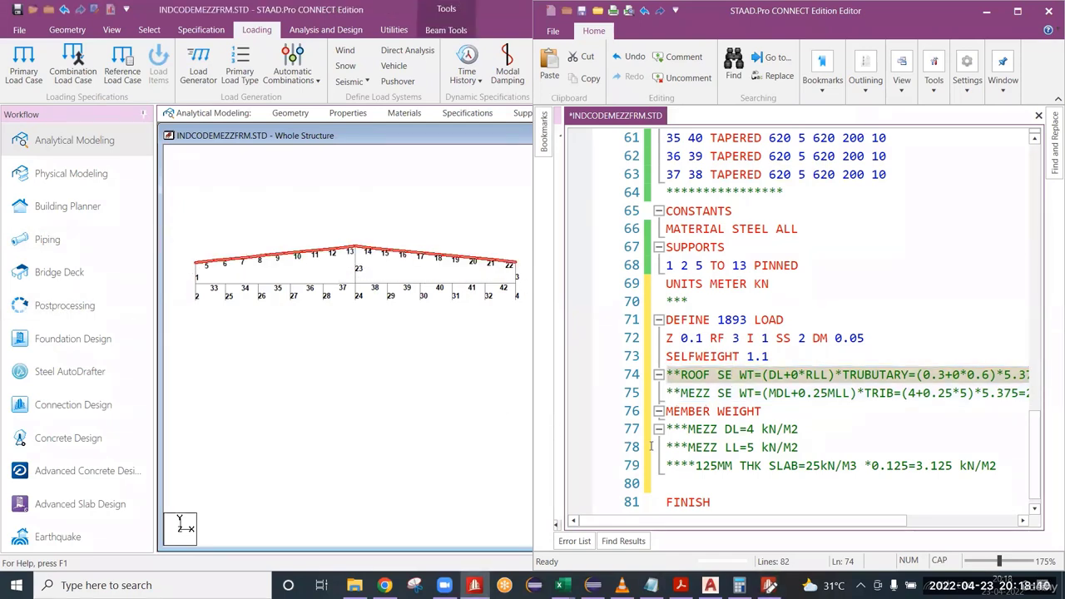
pyautogui.click(192, 281)
pyautogui.moveTo(322, 296); pyautogui.dragTo(521, 287)
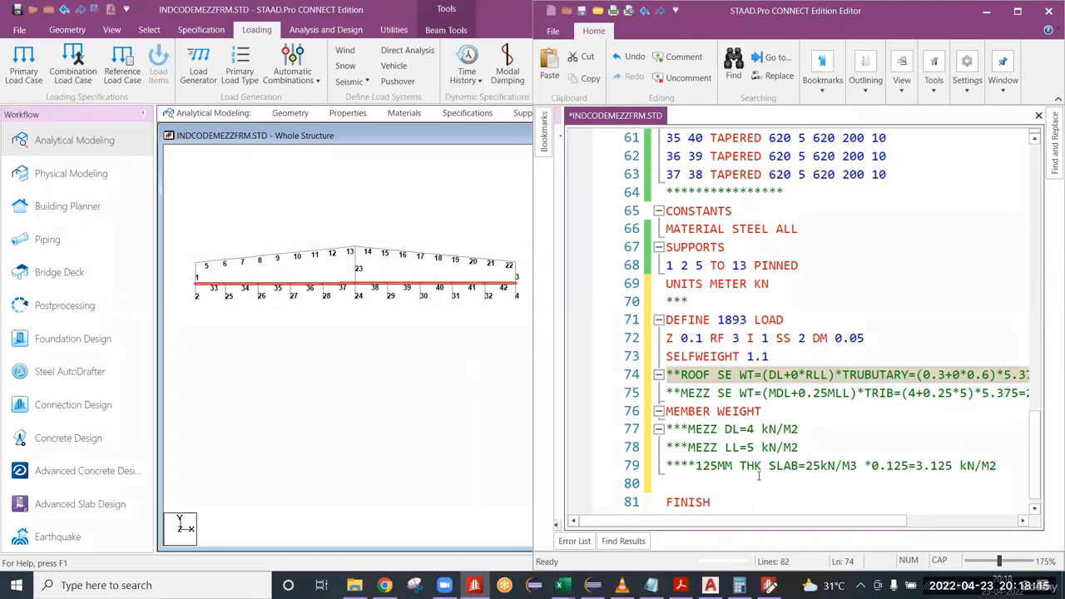
# Add the roof member weight line 5 TO 22 UNI 1.6125 under MEMBER WEIGHT in the editor.
pyautogui.click(769, 413)
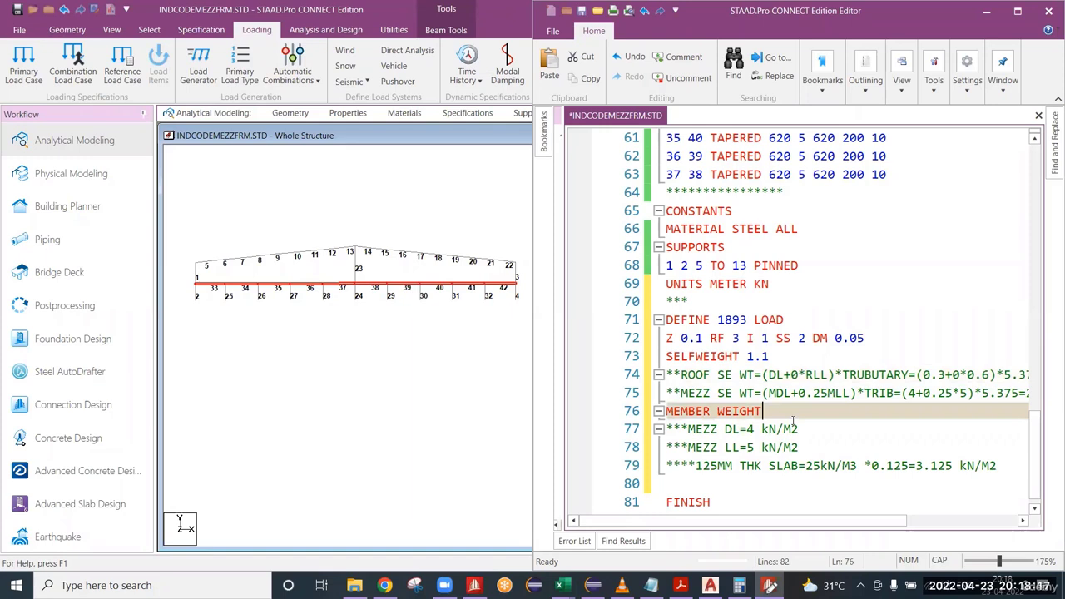
pyautogui.press('Return')
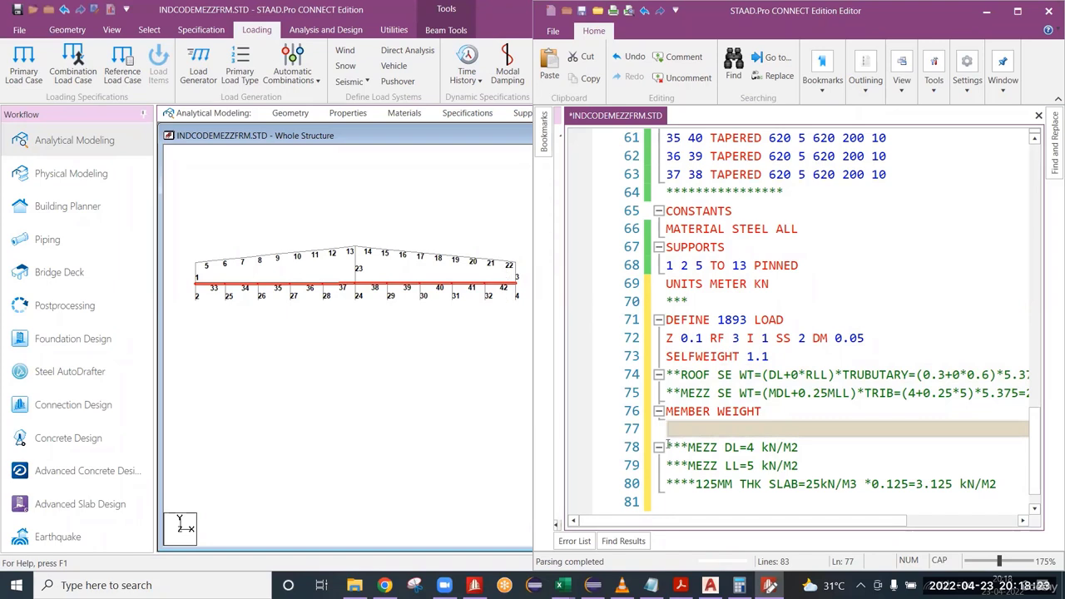
pyautogui.write('5 TO 22')
pyautogui.write('UNI')
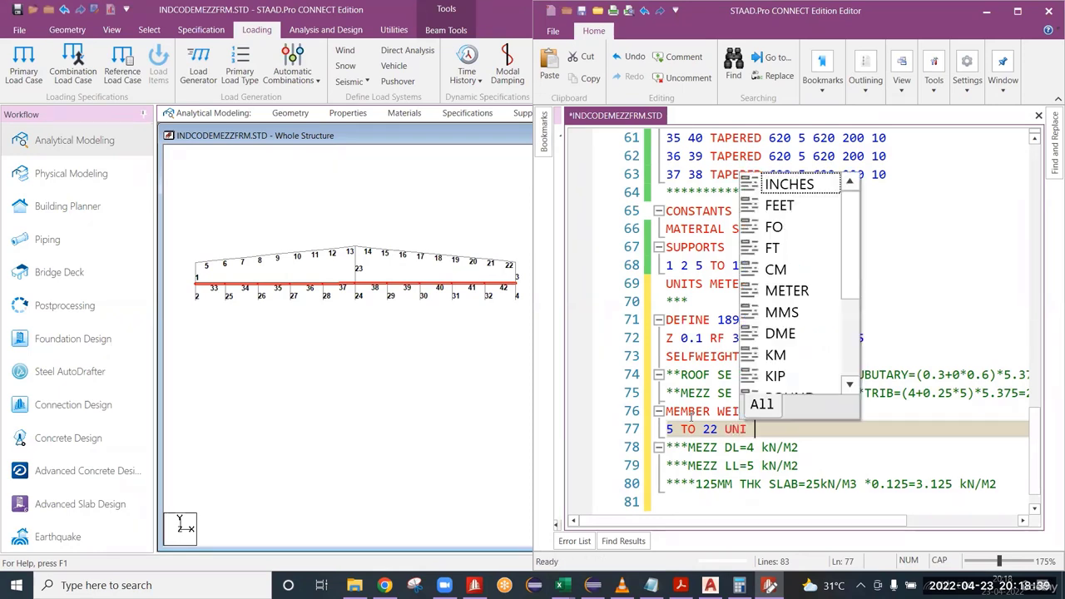
pyautogui.press('Escape')
pyautogui.moveTo(725, 429); pyautogui.dragTo(749, 431)
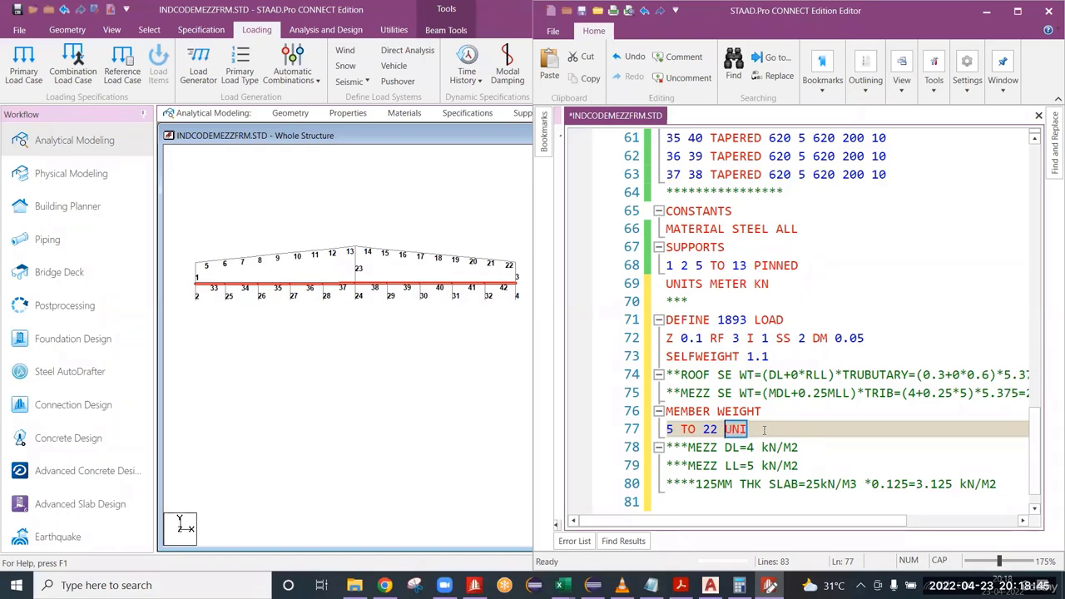
pyautogui.click(762, 432)
pyautogui.moveTo(786, 522); pyautogui.dragTo(769, 540)
pyautogui.write('1.6125')
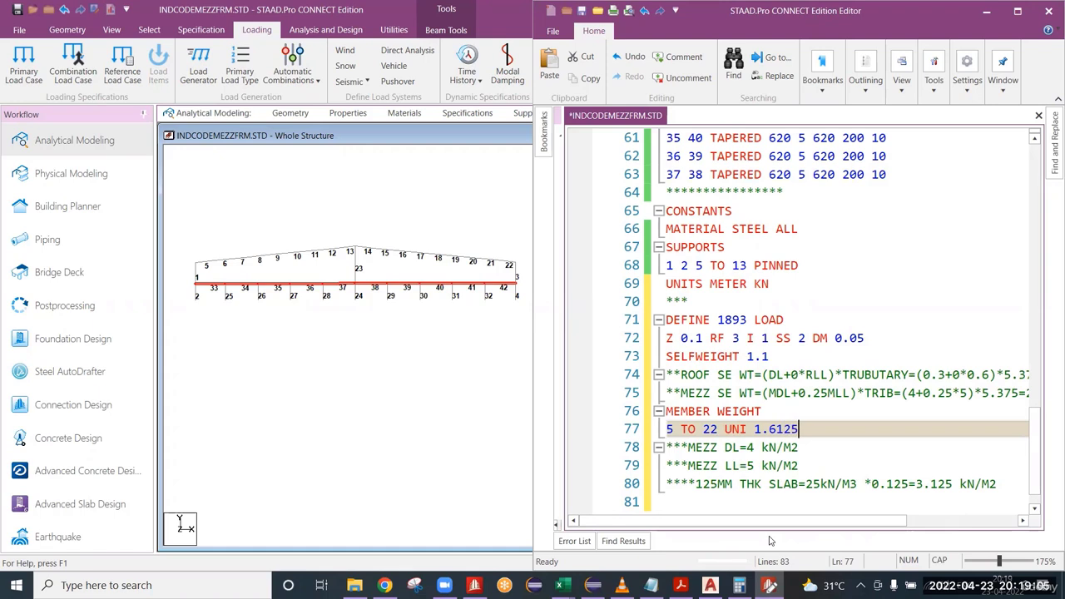
# Add the mezzanine member weight line 33 TO 42 UNI 28.218 below the roof member weight.
pyautogui.press('Return')
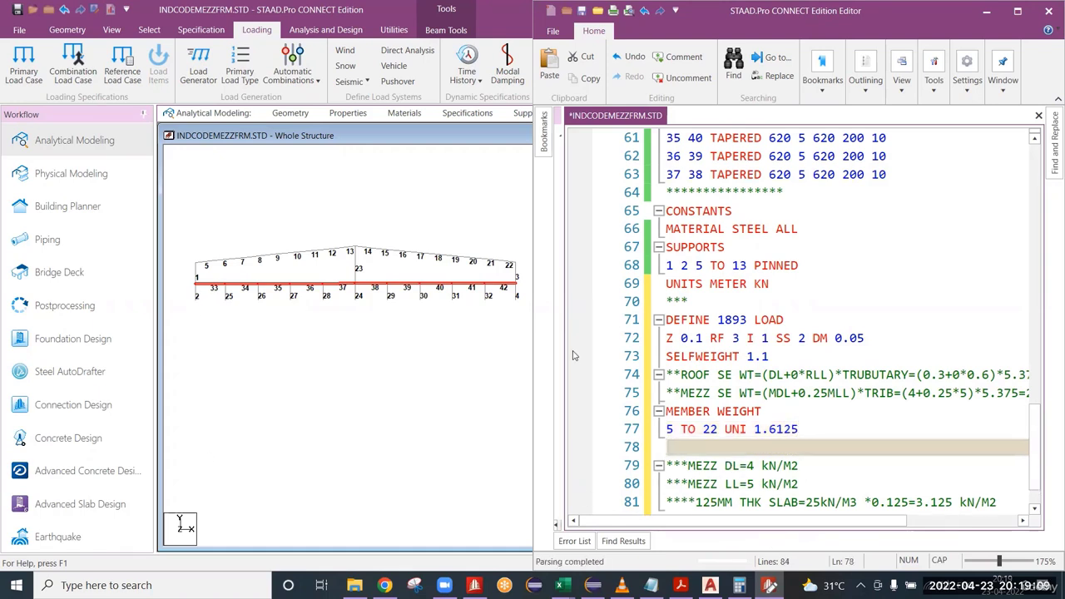
pyautogui.write('33 TO 42 UNI')
pyautogui.moveTo(771, 519); pyautogui.dragTo(794, 540)
pyautogui.write('25')
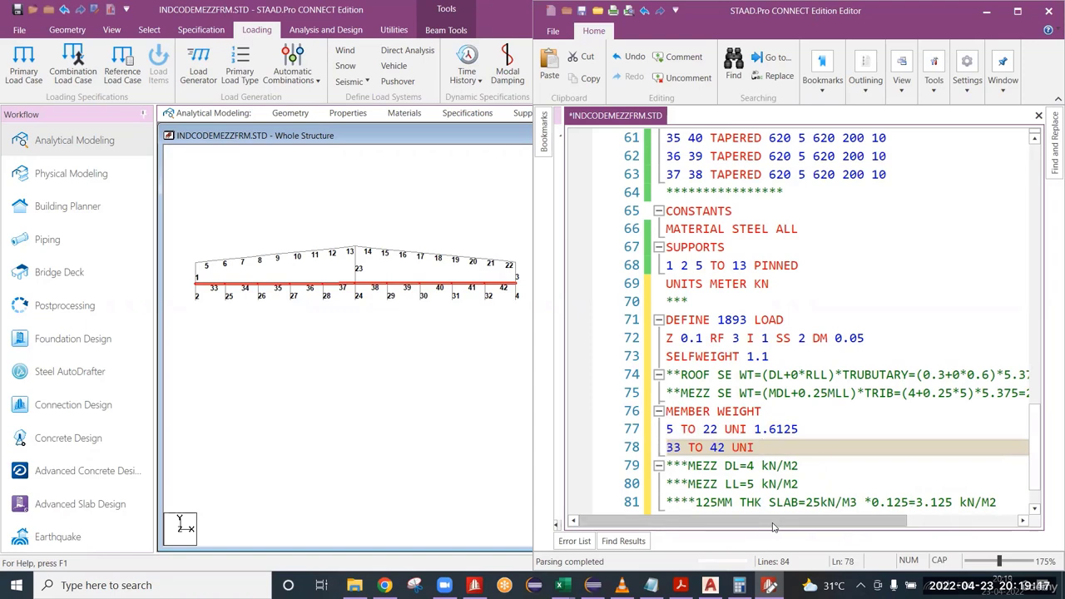
pyautogui.press('BackSpace')
pyautogui.write('8.218')
pyautogui.scroll(-1, 824, 430)
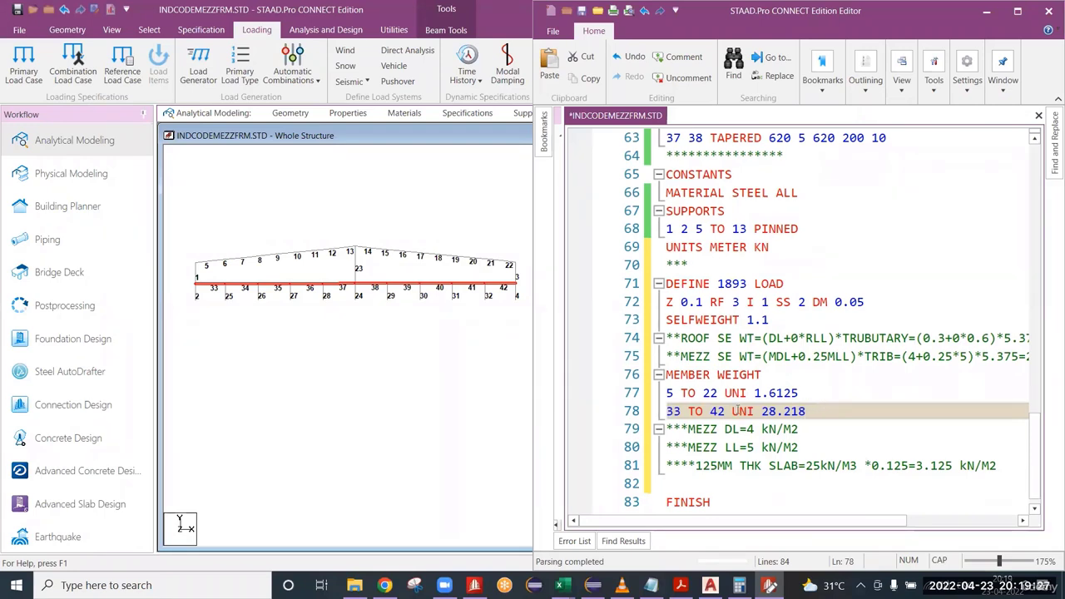
pyautogui.moveTo(718, 394); pyautogui.dragTo(664, 411)
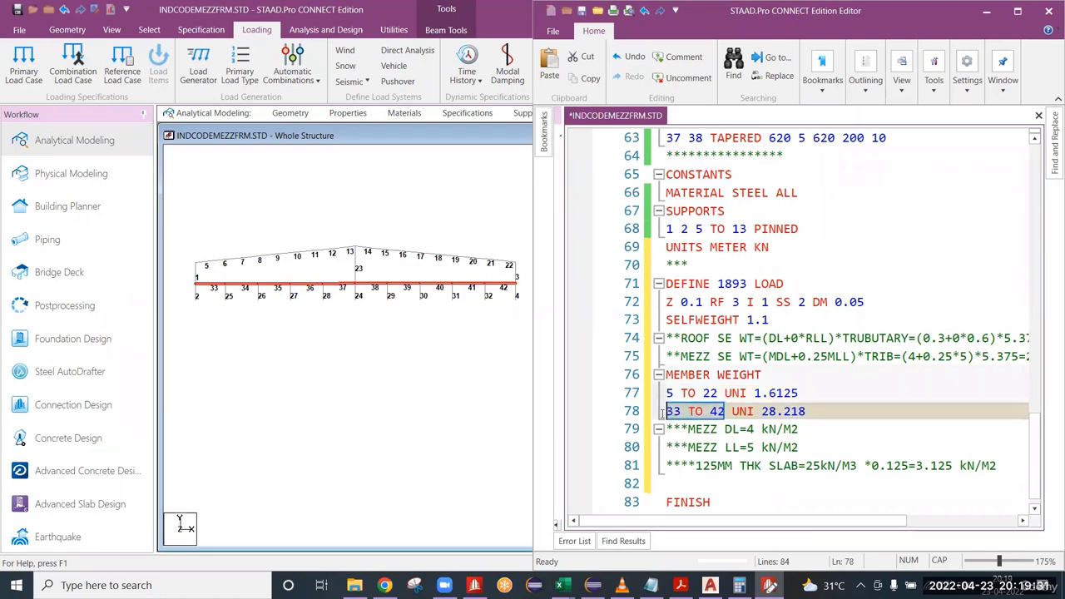
# Add the comment *****PRIMARY LOADS below the member weights and start the load case LOAD 1 SE+X beneath it.
pyautogui.click(811, 411)
pyautogui.press('Return')
pyautogui.press('Return')
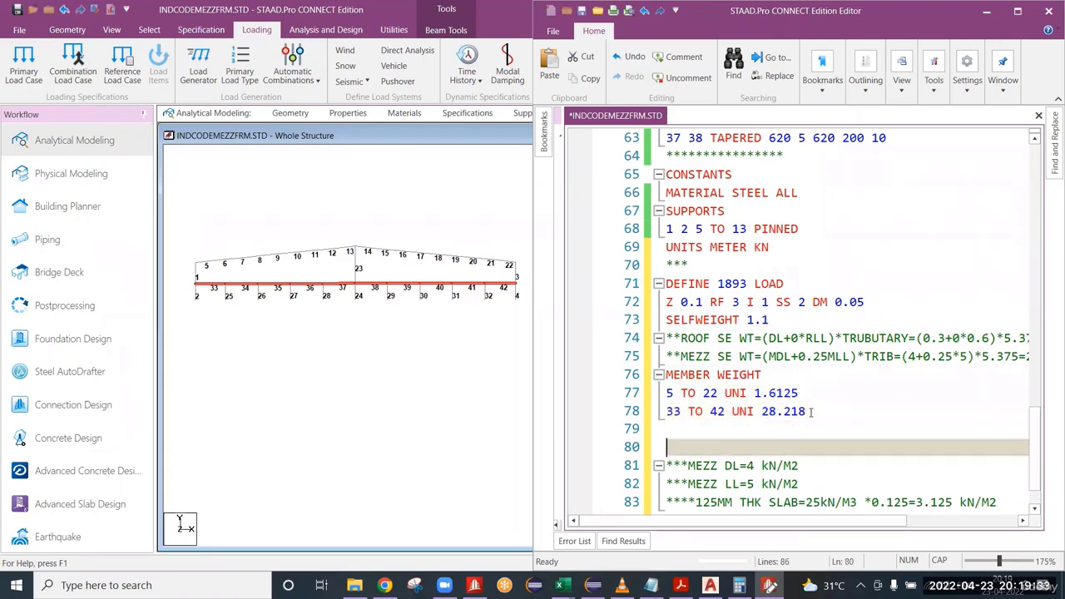
pyautogui.press('Up')
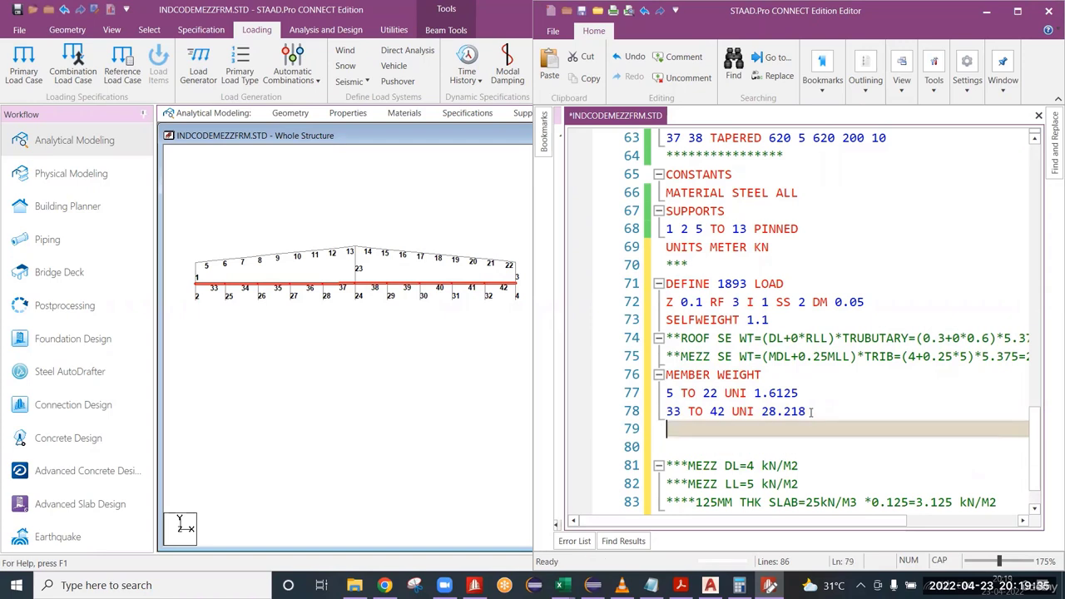
pyautogui.write('*****')
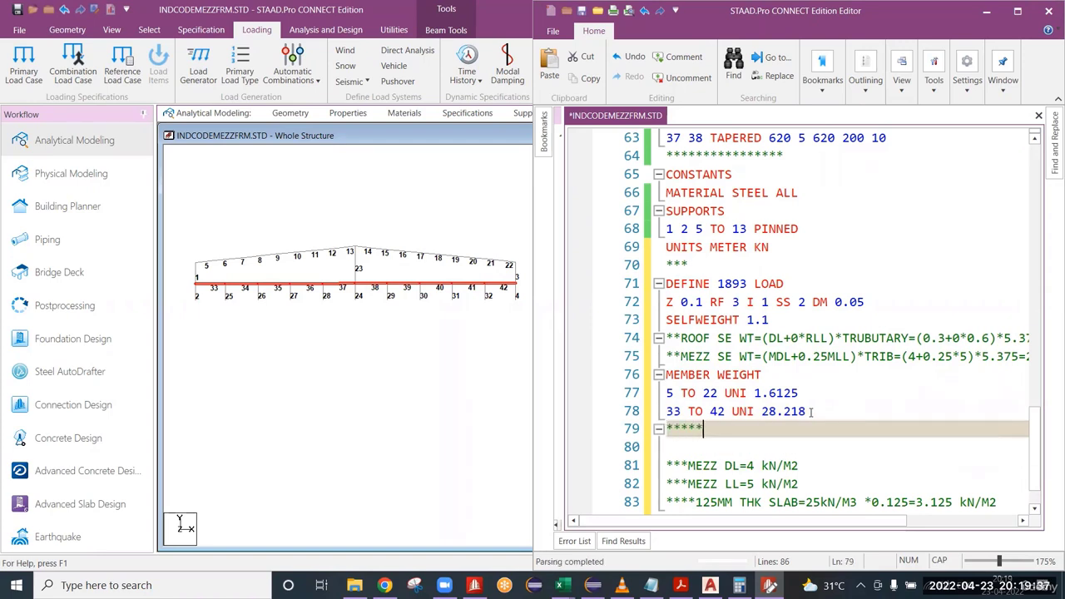
pyautogui.write('PRIMARY LOADS')
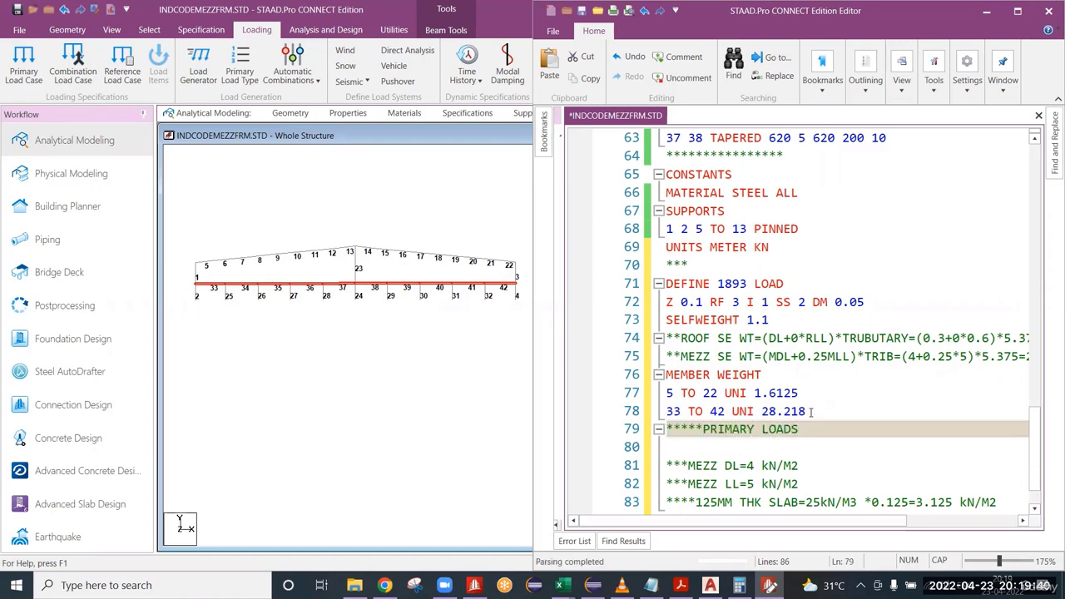
pyautogui.press('Return')
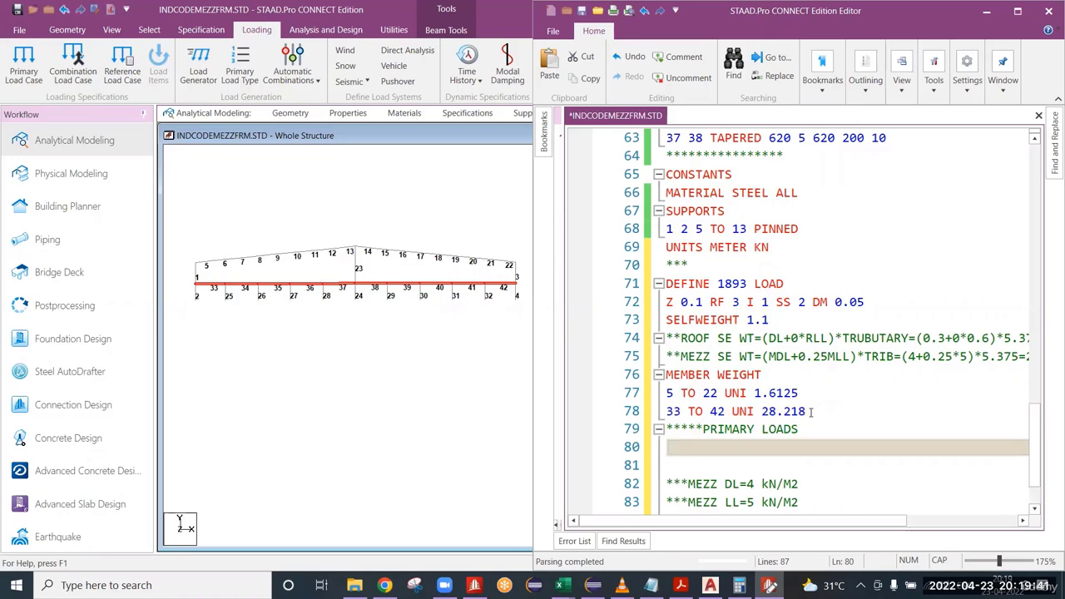
pyautogui.write('LOAD 1')
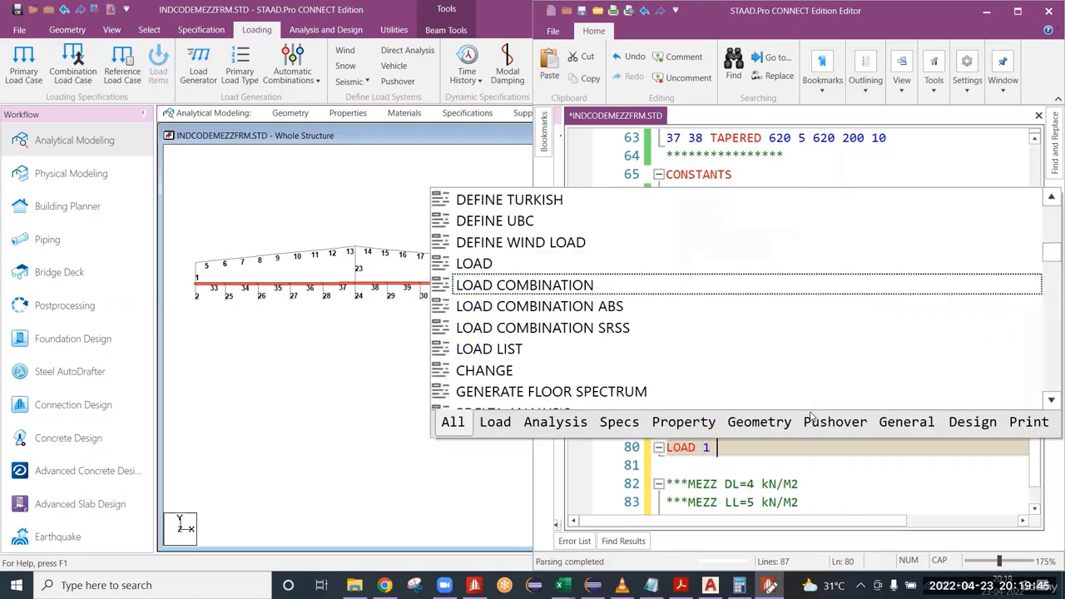
pyautogui.write(' SE+X')
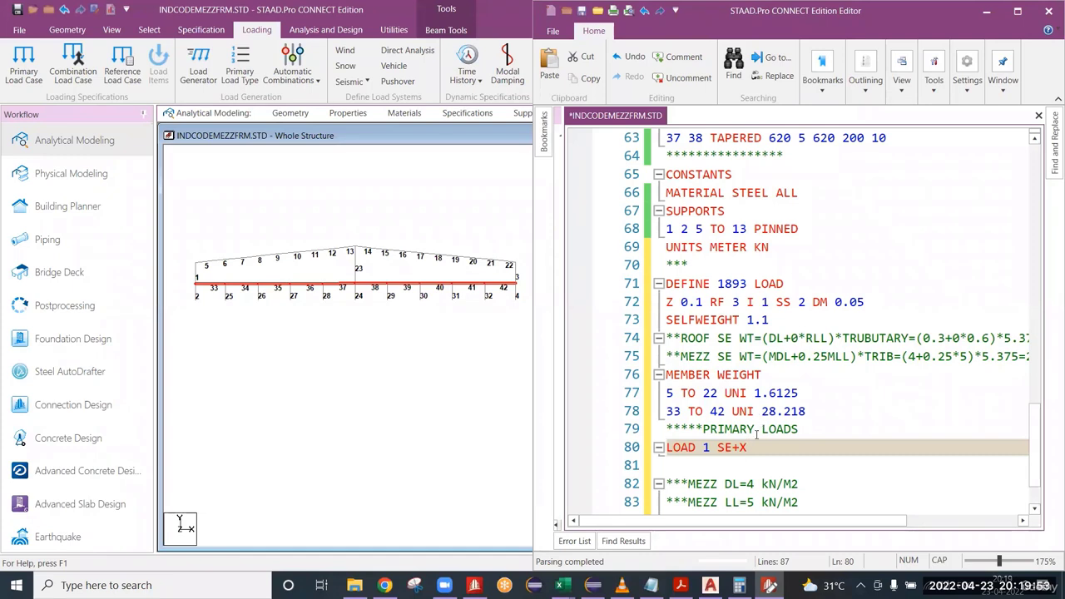
# Review the selfweight and member weight definitions that feed the SE+X seismic load case.
pyautogui.click(781, 319)
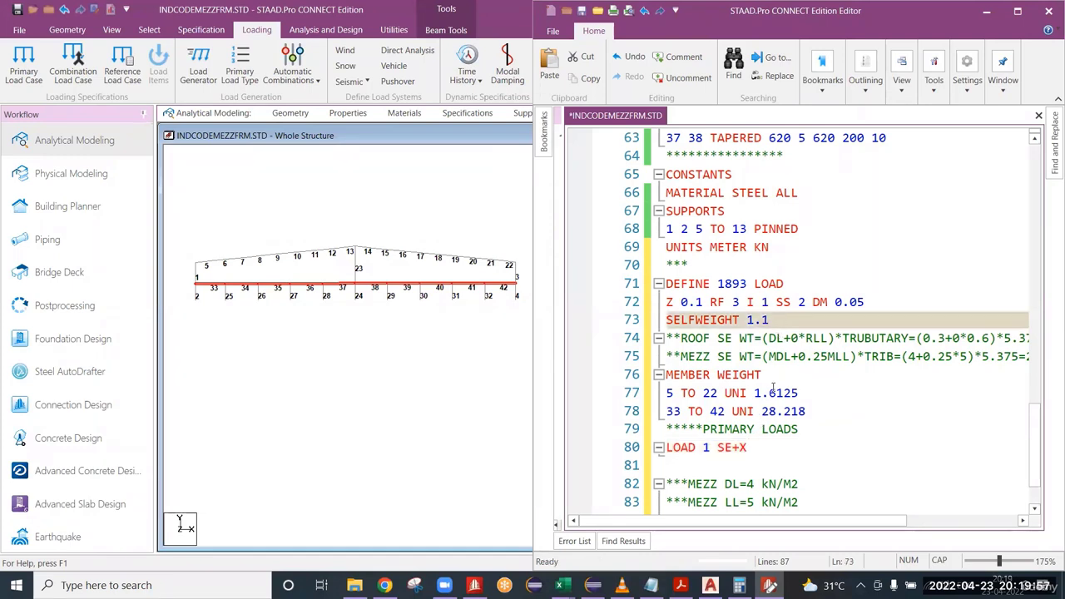
pyautogui.click(790, 392)
pyautogui.click(703, 465)
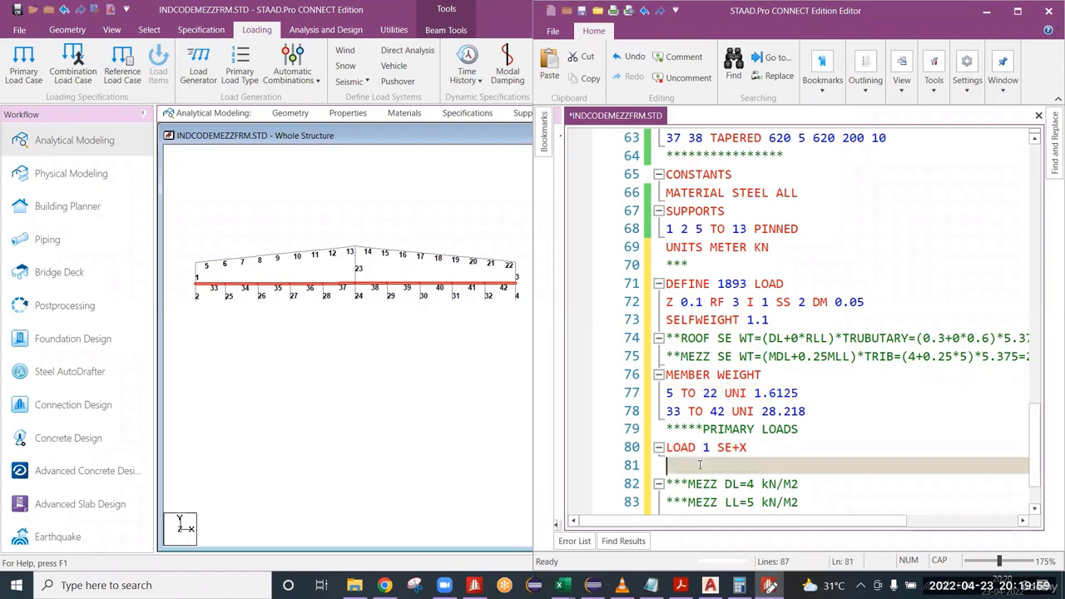
pyautogui.scroll(-1, 726, 459)
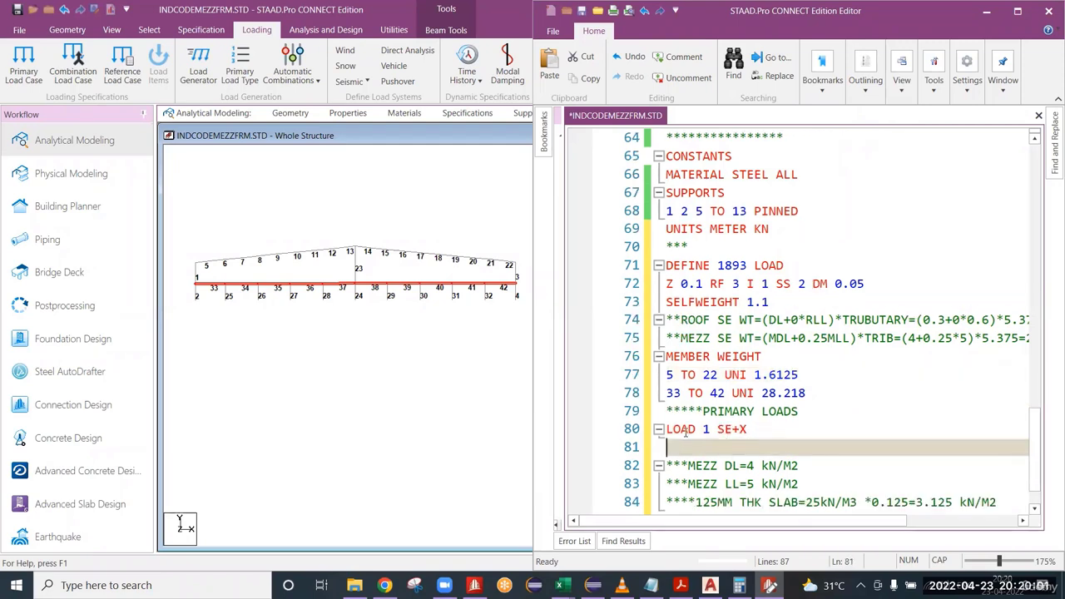
pyautogui.moveTo(666, 432); pyautogui.dragTo(758, 436)
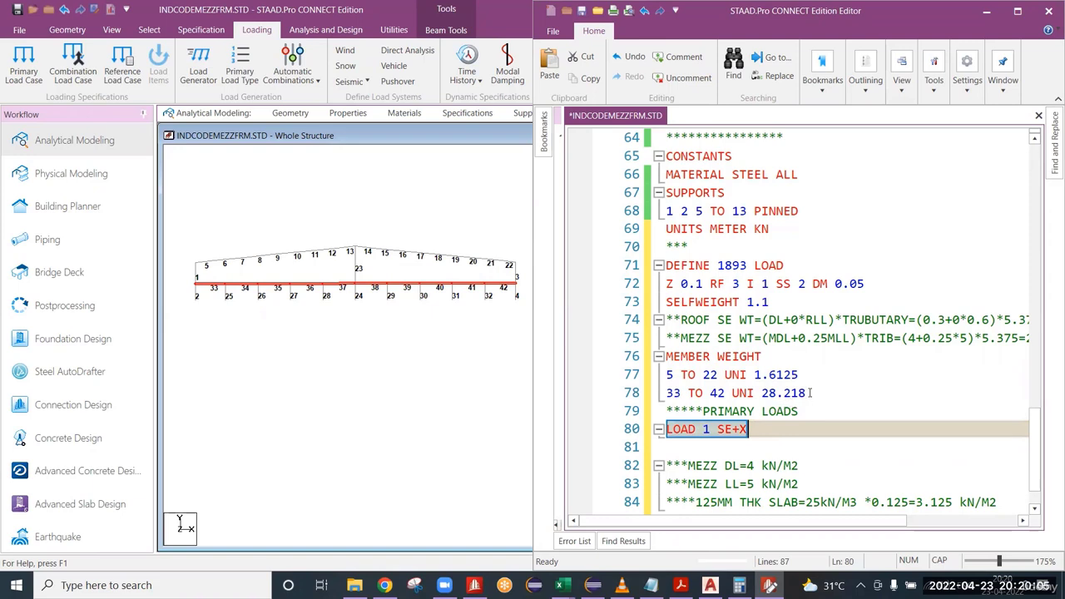
pyautogui.moveTo(811, 393); pyautogui.dragTo(645, 298)
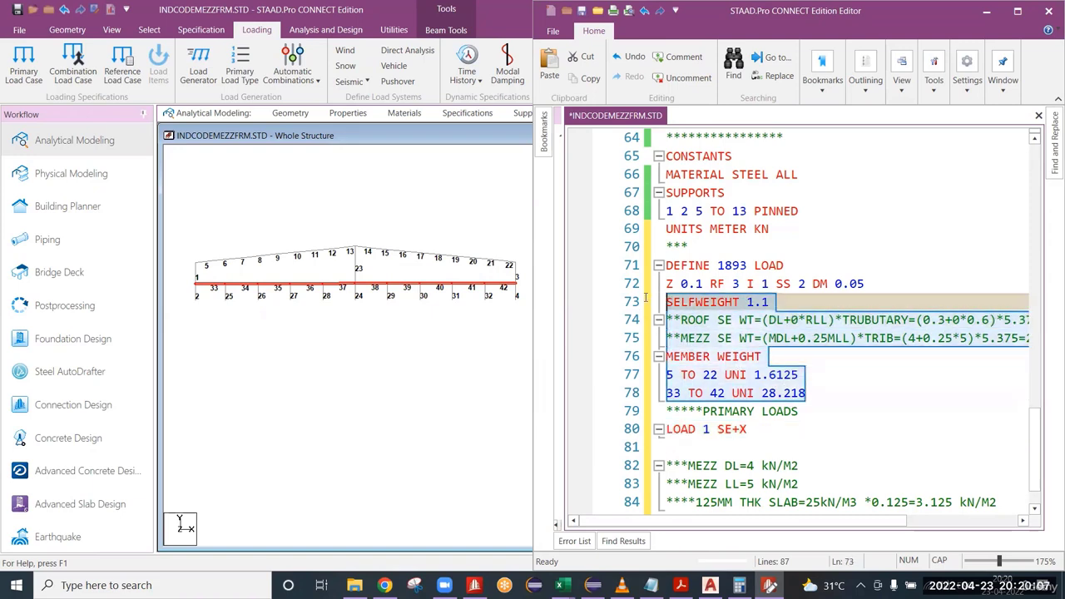
pyautogui.moveTo(823, 393); pyautogui.dragTo(657, 301)
pyautogui.click(699, 441)
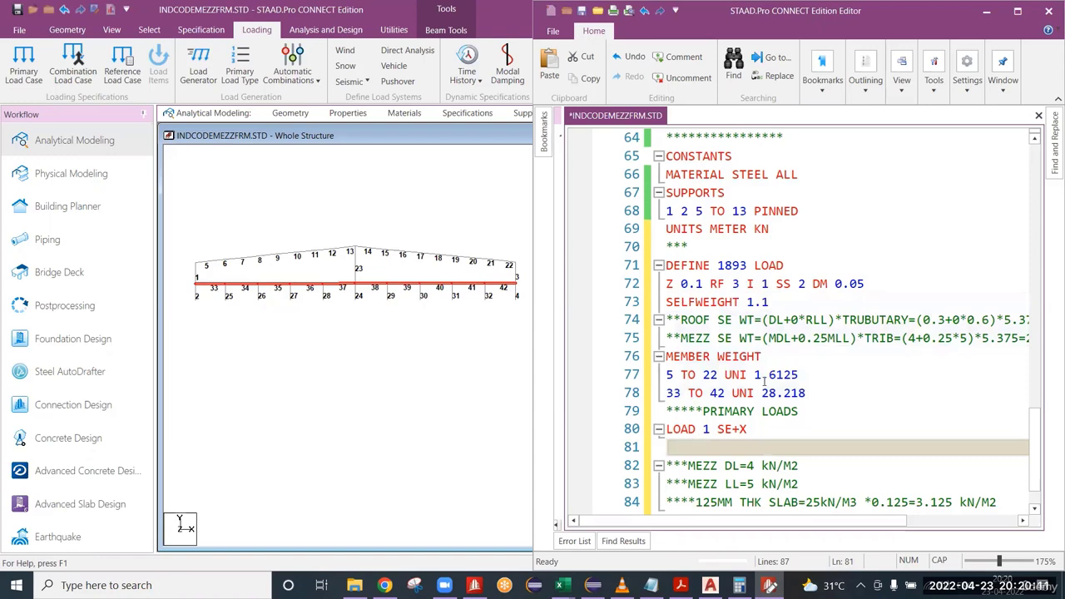
pyautogui.moveTo(809, 392); pyautogui.dragTo(599, 291)
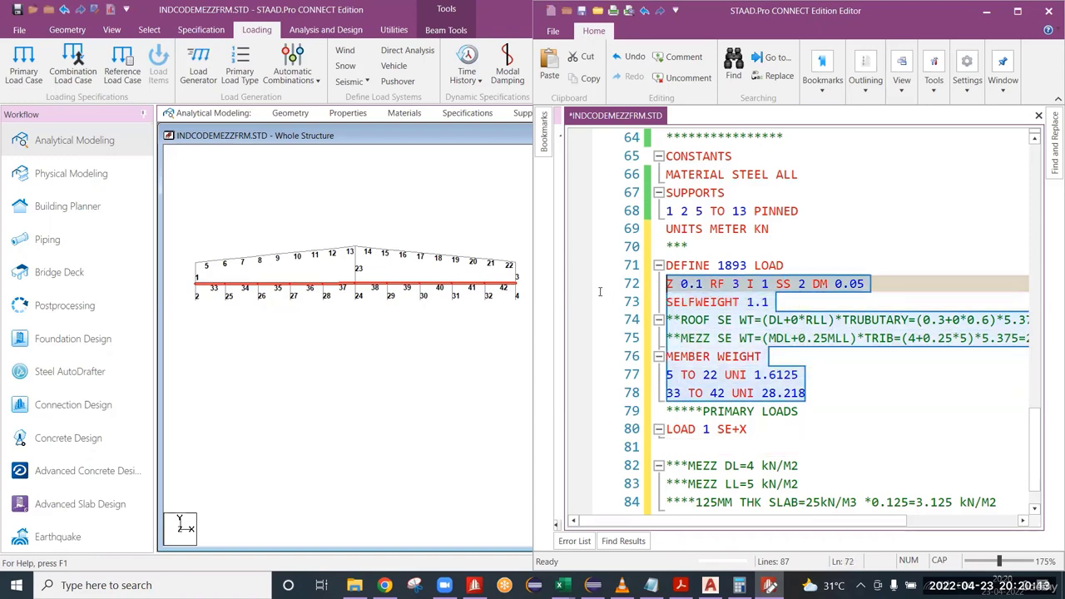
pyautogui.click(826, 410)
pyautogui.moveTo(811, 393); pyautogui.dragTo(753, 376)
# Start a 1893 LOAD line under LOAD 1 SE+X, matching the load name in the DEFINE 1893 LOAD definition.
pyautogui.click(694, 446)
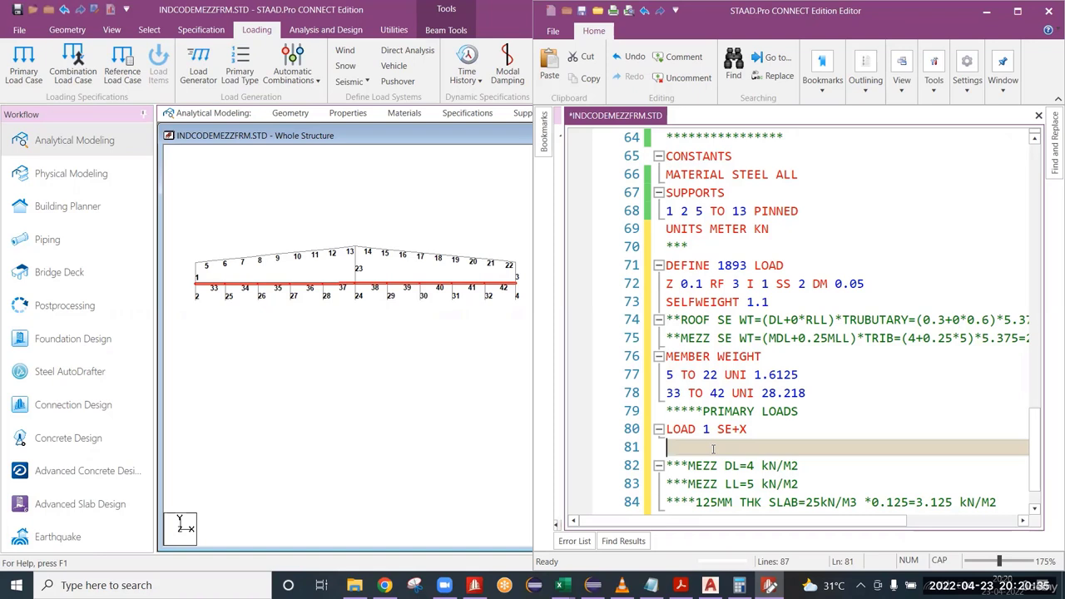
pyautogui.write('18')
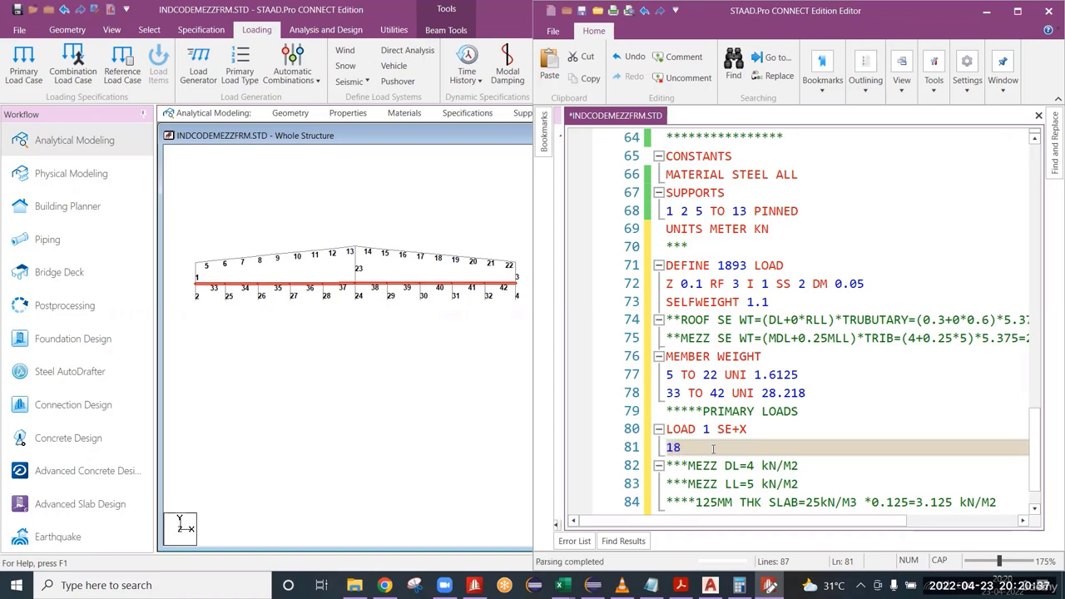
pyautogui.write('93 LOAD')
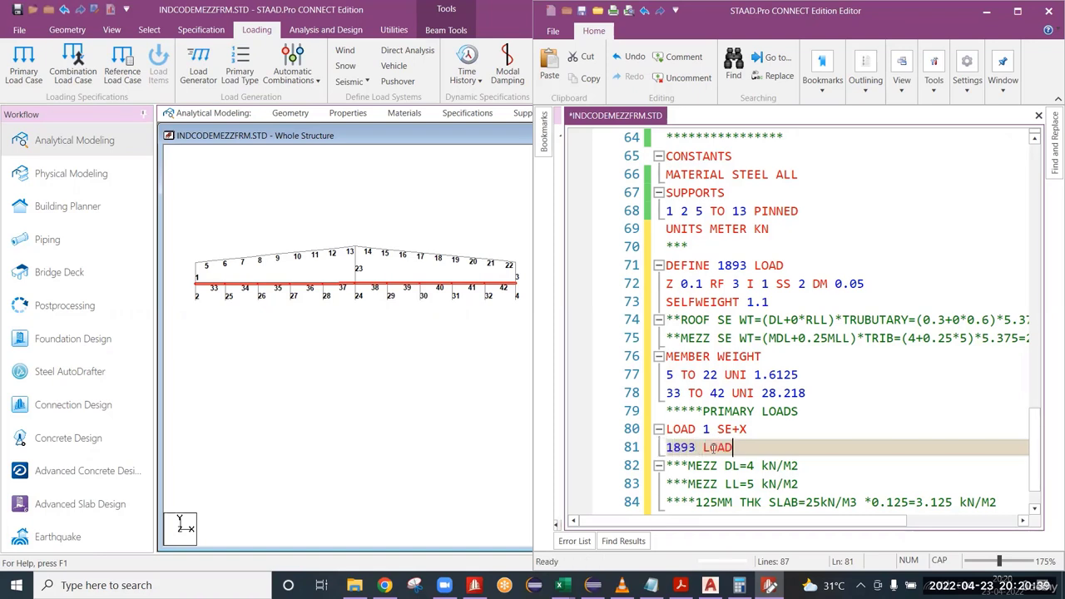
pyautogui.moveTo(718, 264); pyautogui.dragTo(785, 265)
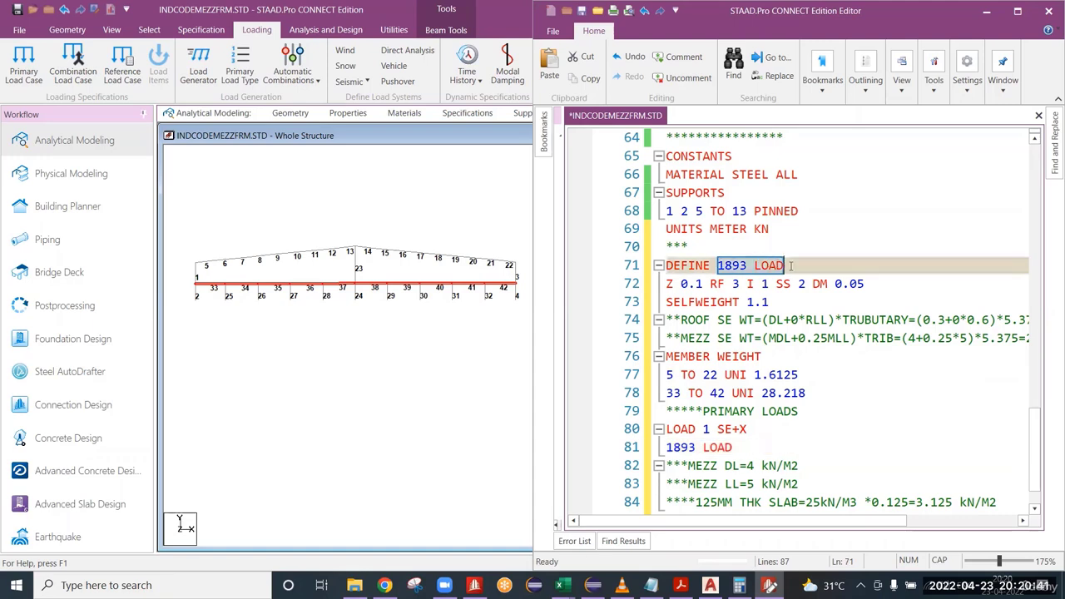
pyautogui.moveTo(734, 448); pyautogui.dragTo(667, 449)
pyautogui.click(743, 451)
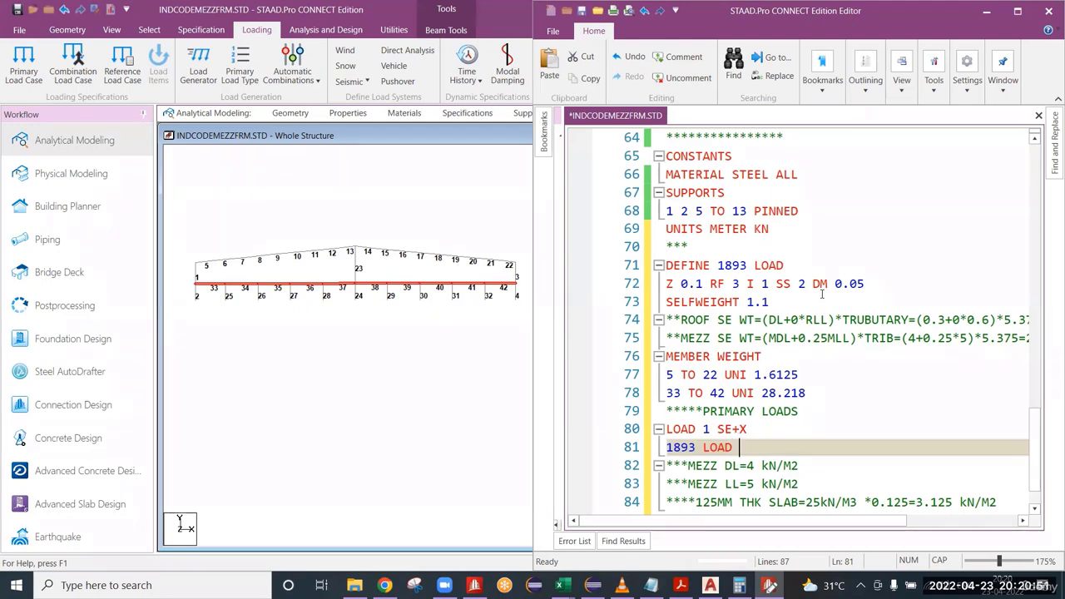
# Examine the LOAD 1 SE+X title for the seismic direction and sign that its load line has to follow.
pyautogui.moveTo(748, 427); pyautogui.dragTo(665, 428)
pyautogui.click(751, 449)
pyautogui.click(755, 430)
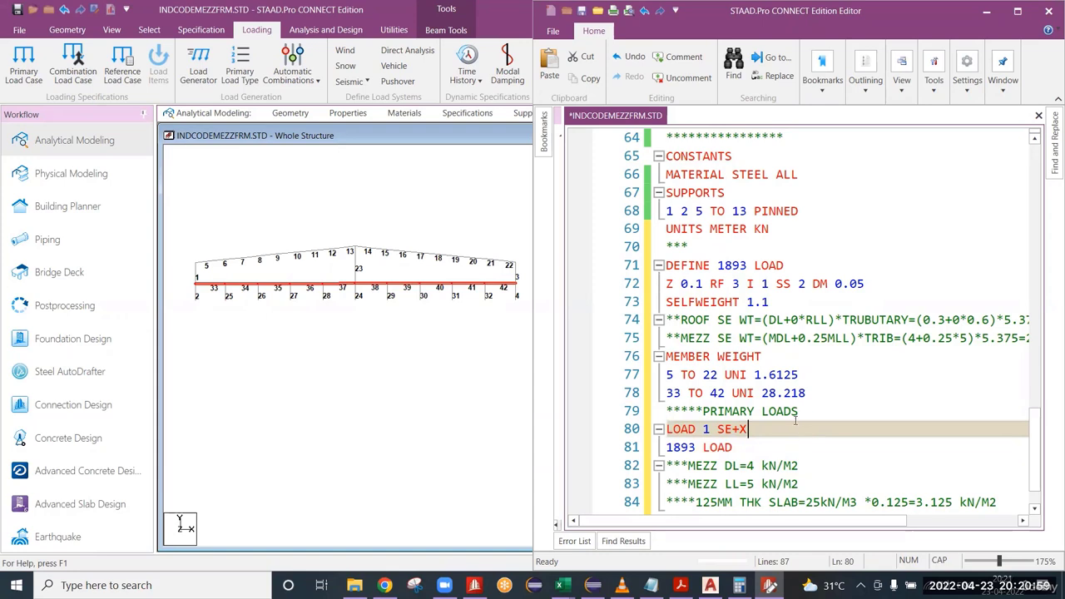
pyautogui.moveTo(751, 431); pyautogui.dragTo(664, 429)
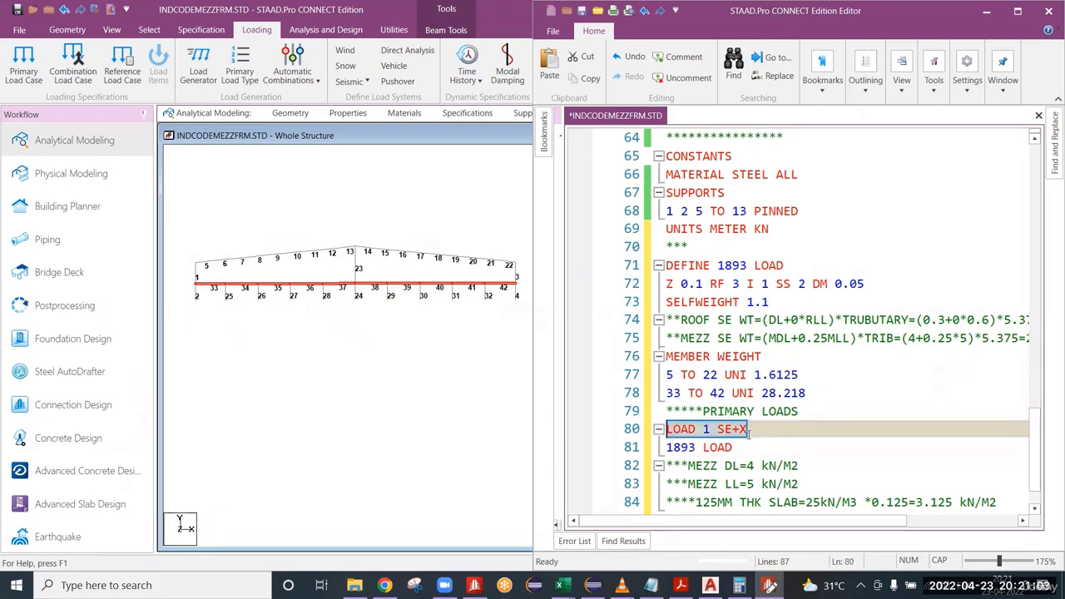
pyautogui.moveTo(748, 432); pyautogui.dragTo(717, 431)
pyautogui.click(754, 428)
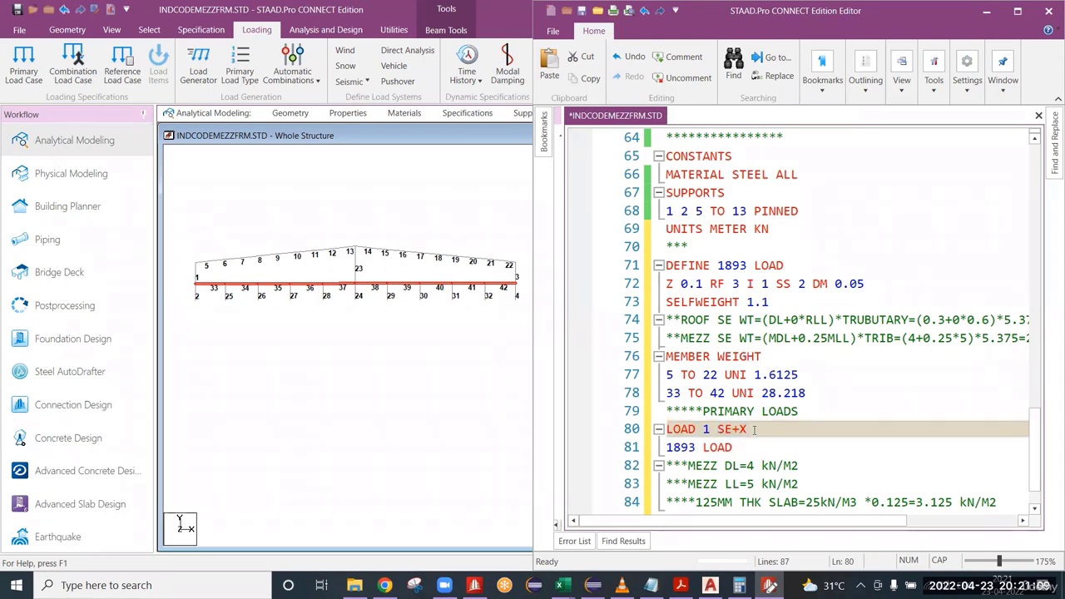
pyautogui.doubleClick(754, 430)
# Complete the 1893 LOAD line of the SE+X case with direction X and factor 1.
pyautogui.click(744, 449)
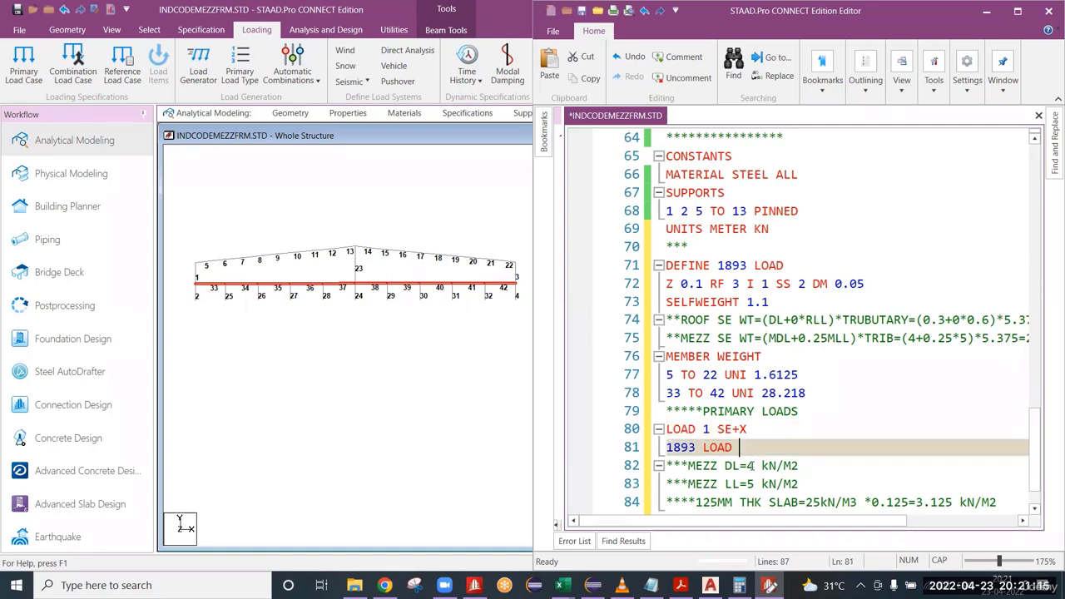
pyautogui.write('X 1')
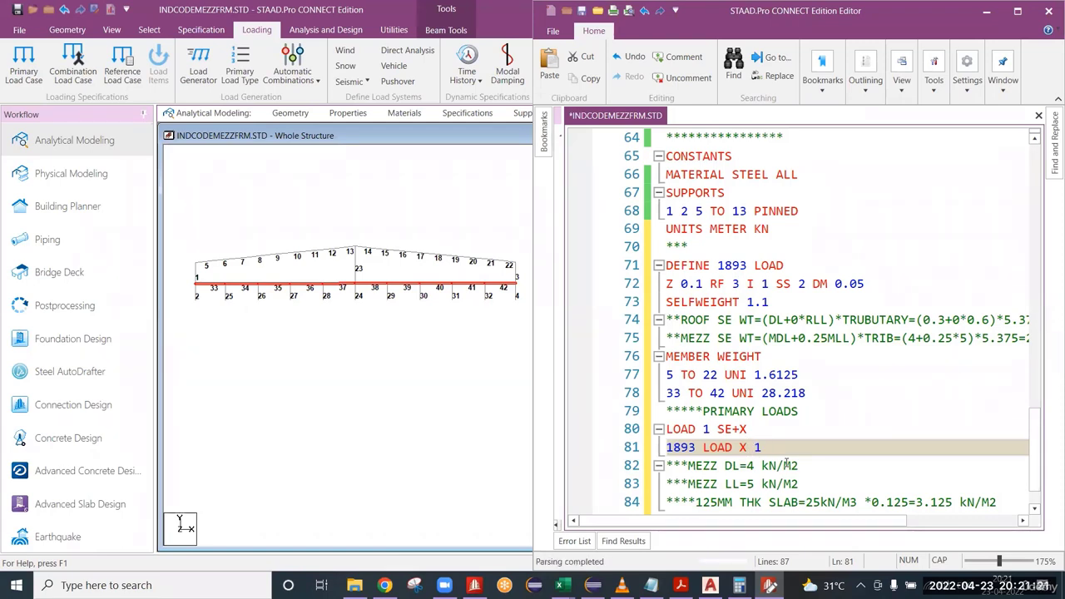
# Add the PERFORM ANALYSIS and CHANGE commands on separate lines below the SE+X seismic load.
pyautogui.press('Return')
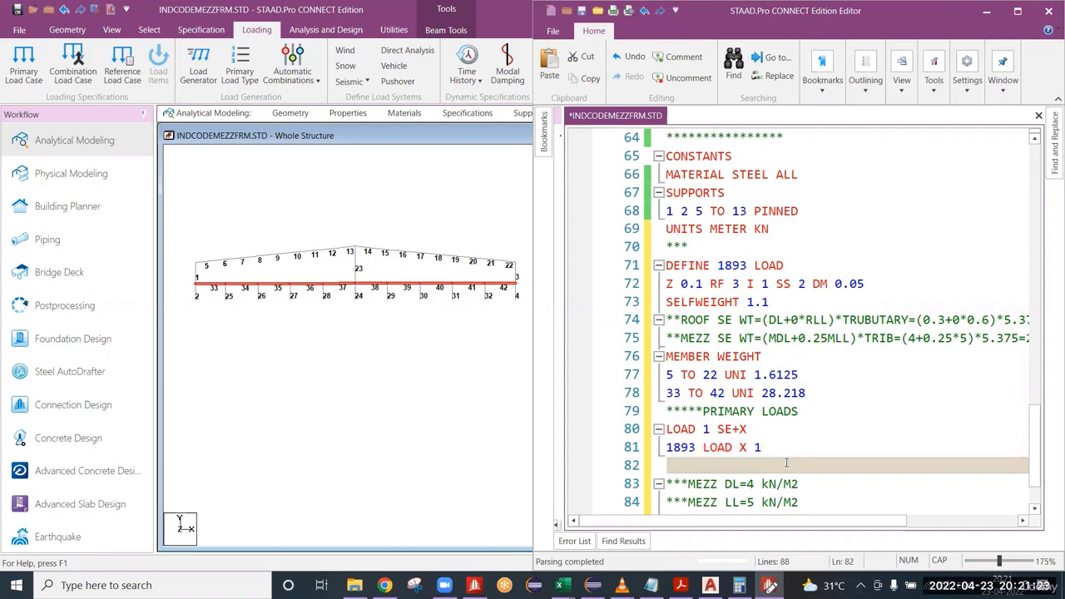
pyautogui.write('PERFOR')
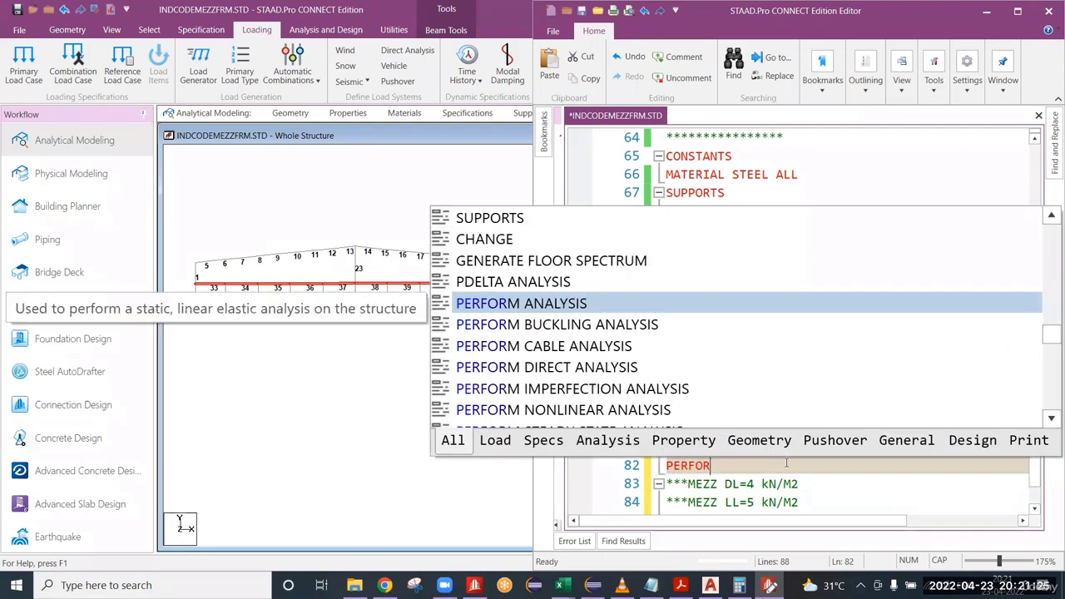
pyautogui.write('M ANALYSIS')
pyautogui.press('Escape')
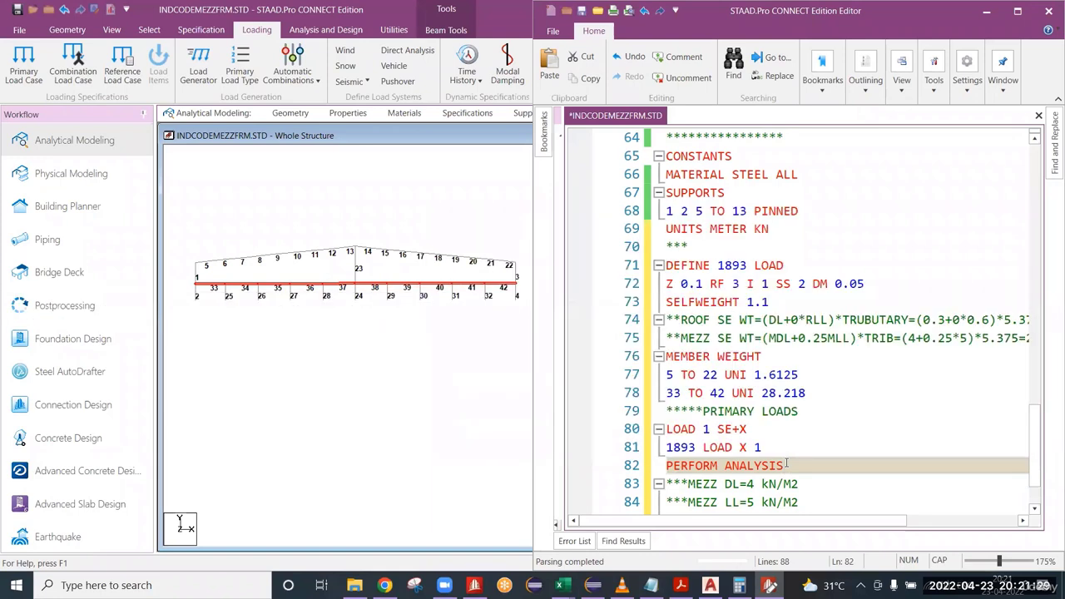
pyautogui.write('CHANGE')
pyautogui.click(784, 465)
pyautogui.press('Return')
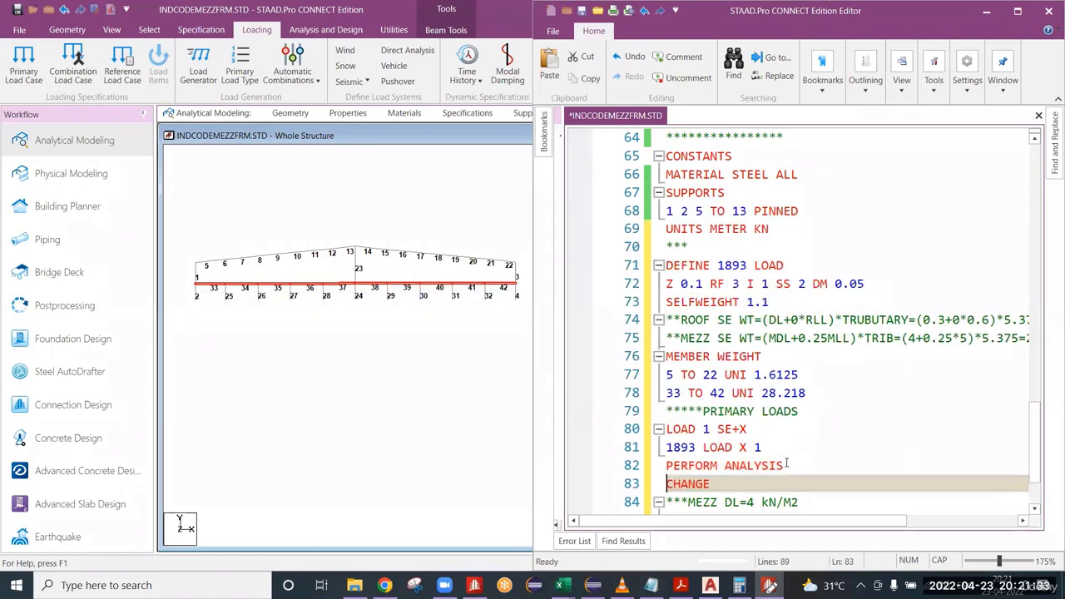
pyautogui.moveTo(712, 483); pyautogui.dragTo(655, 471)
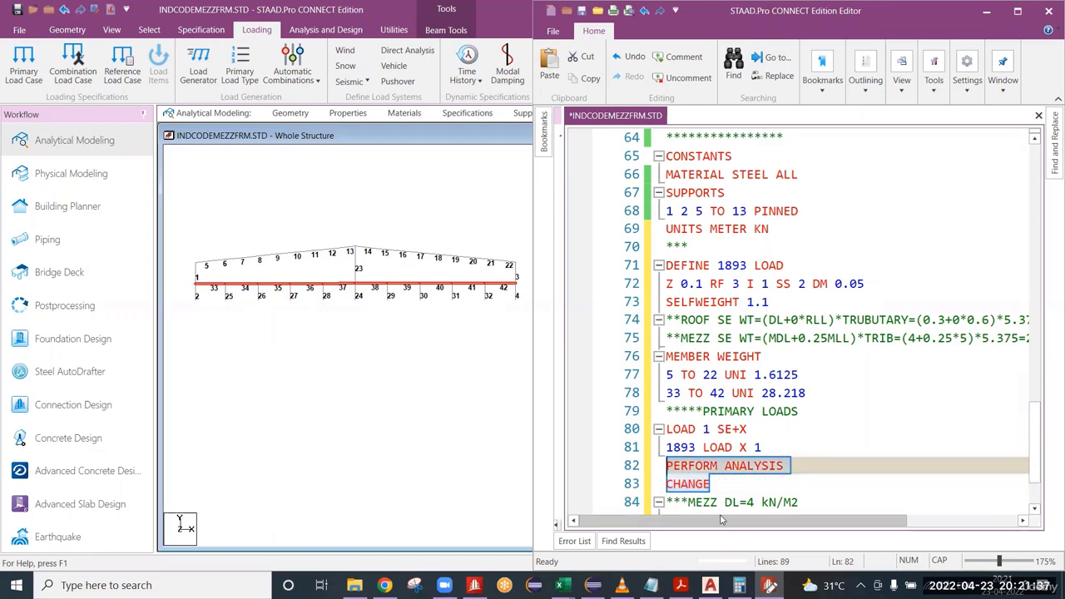
pyautogui.click(728, 483)
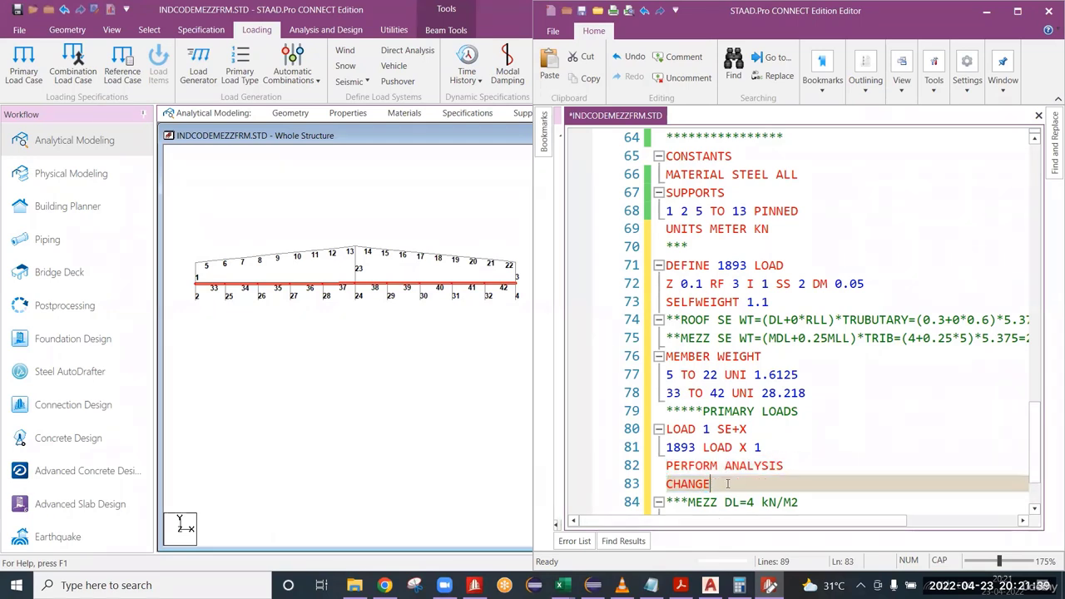
pyautogui.scroll(-1, 727, 483)
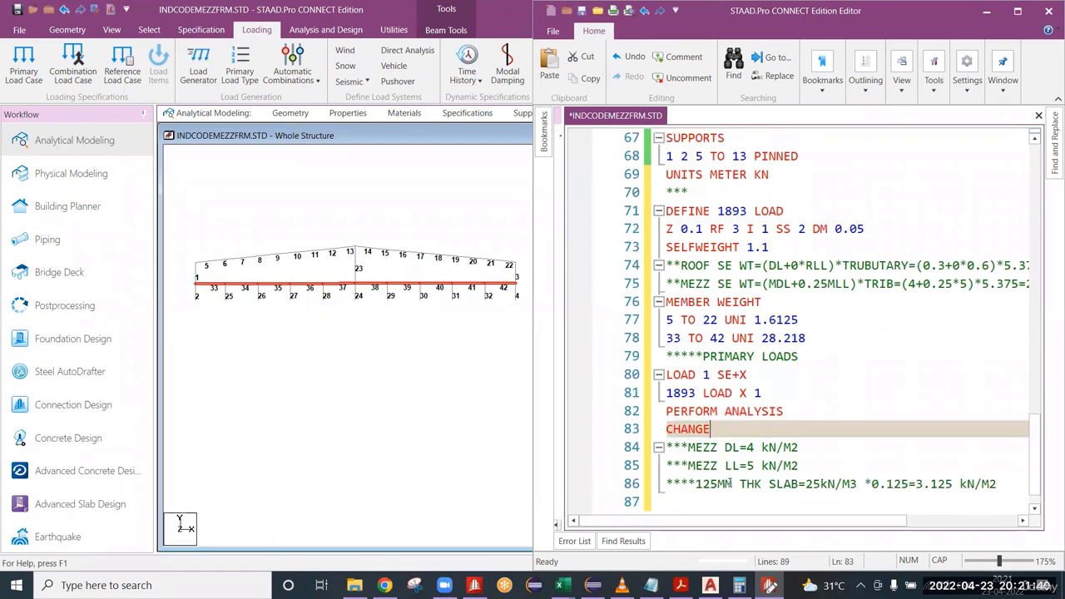
pyautogui.click(991, 13)
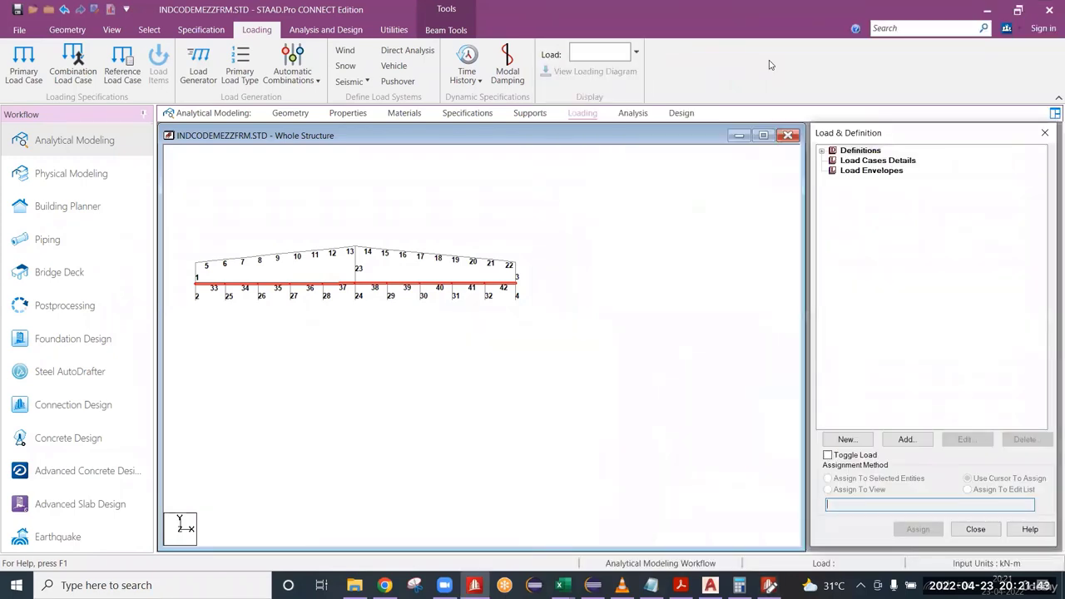
pyautogui.click(703, 349)
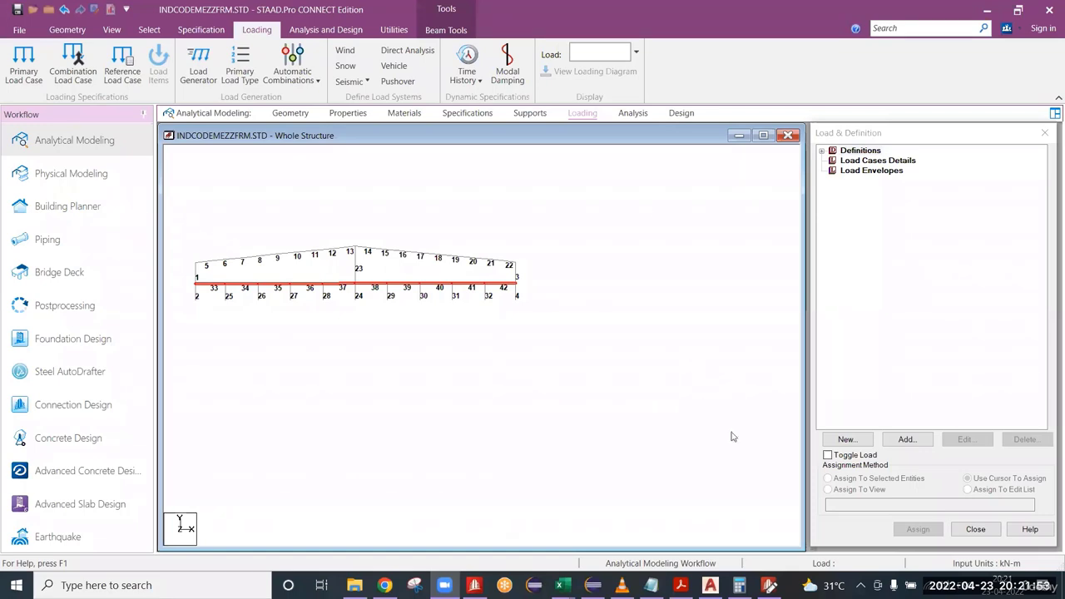
pyautogui.click(772, 584)
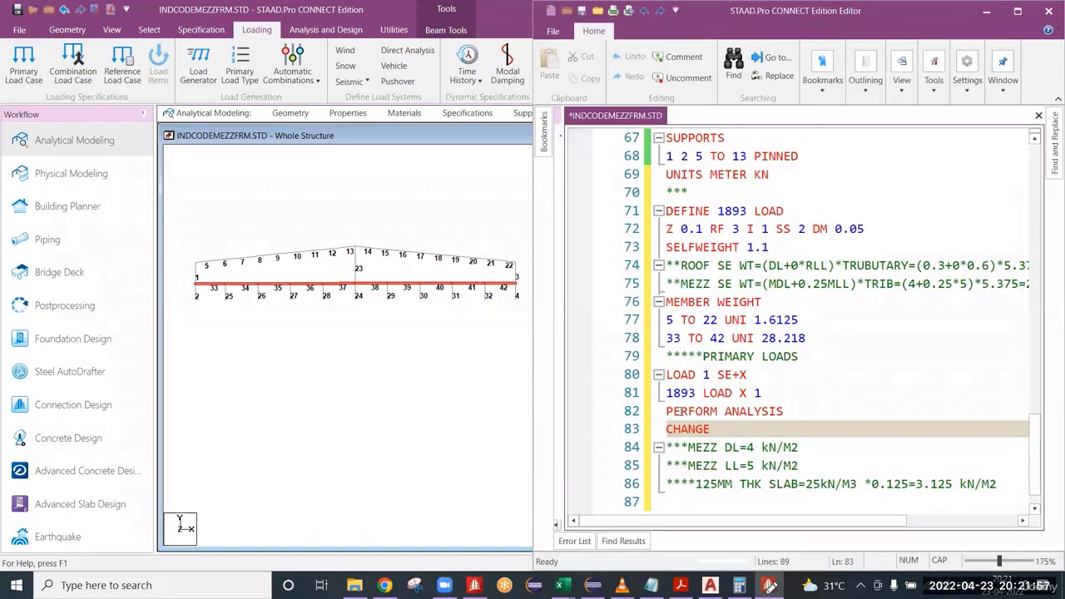
# Review the X direction factor and the PERFORM ANALYSIS and CHANGE commands of the SE+X load case.
pyautogui.click(720, 430)
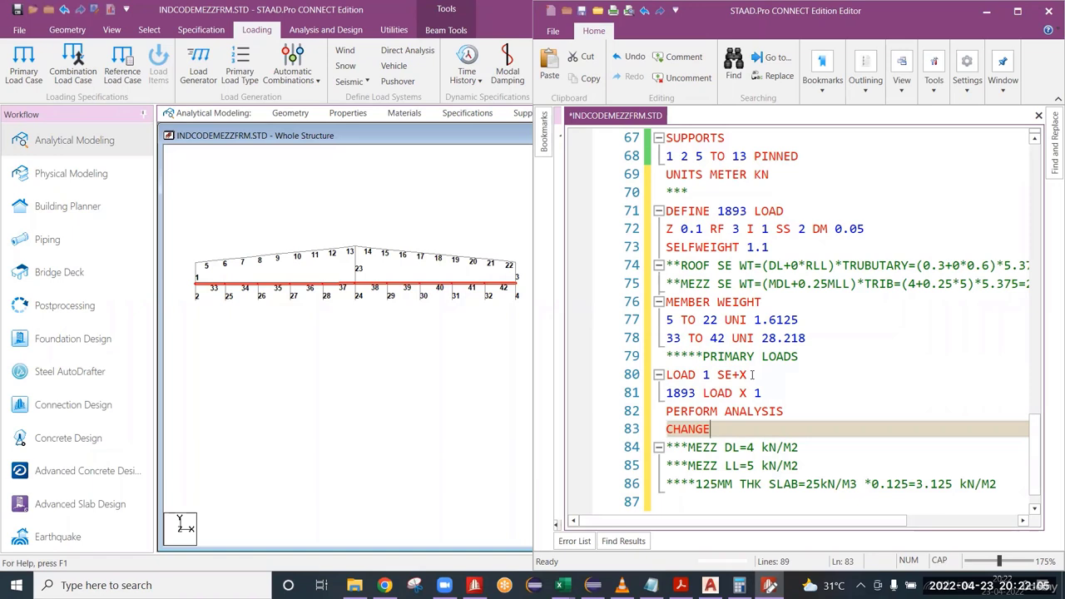
pyautogui.moveTo(763, 393); pyautogui.dragTo(732, 393)
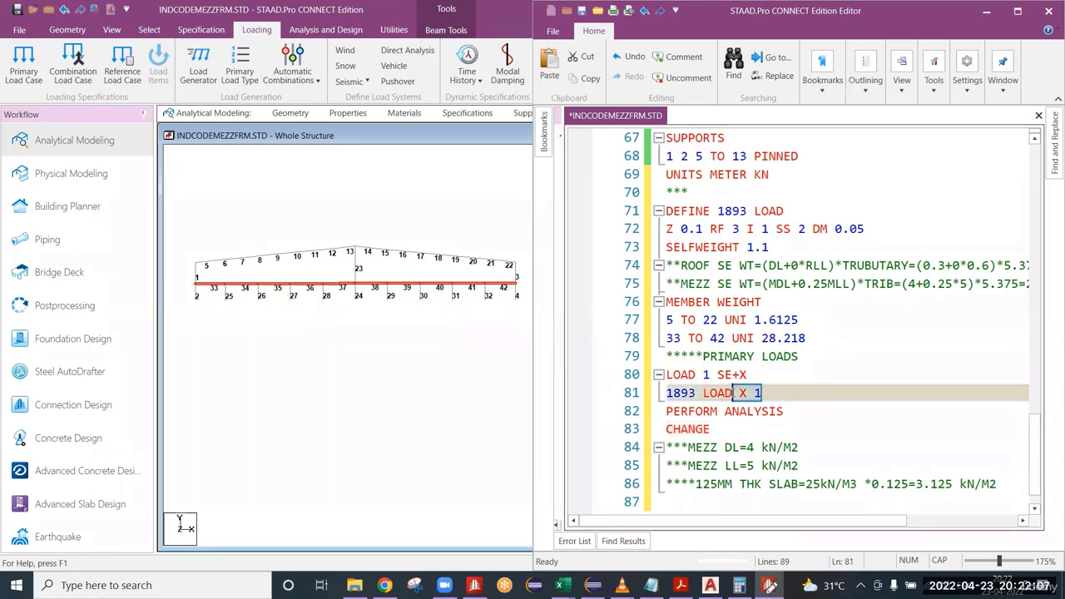
pyautogui.click(755, 432)
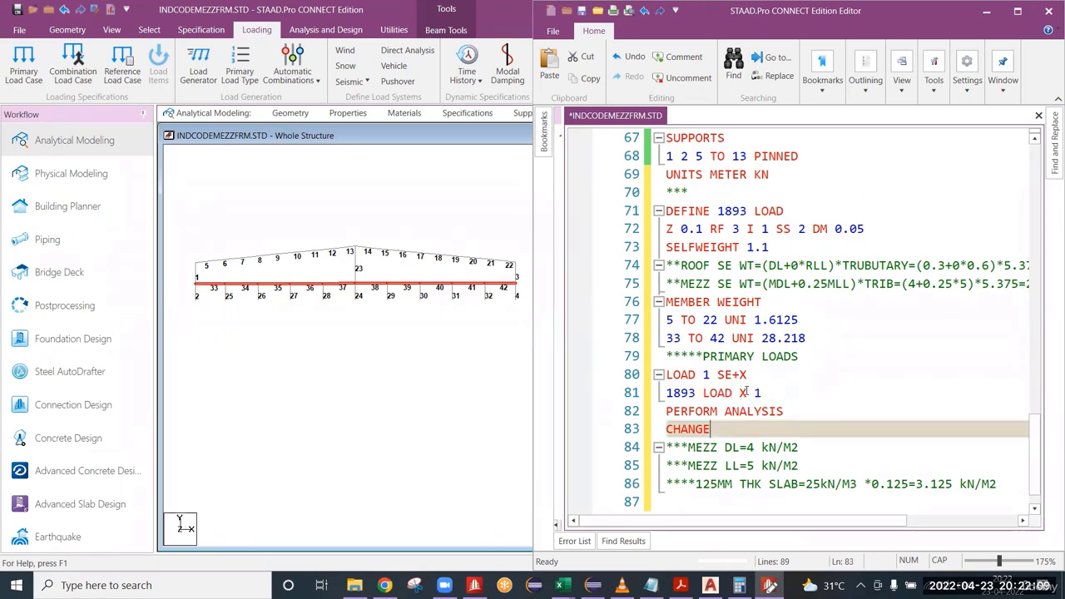
pyautogui.moveTo(765, 393); pyautogui.dragTo(739, 393)
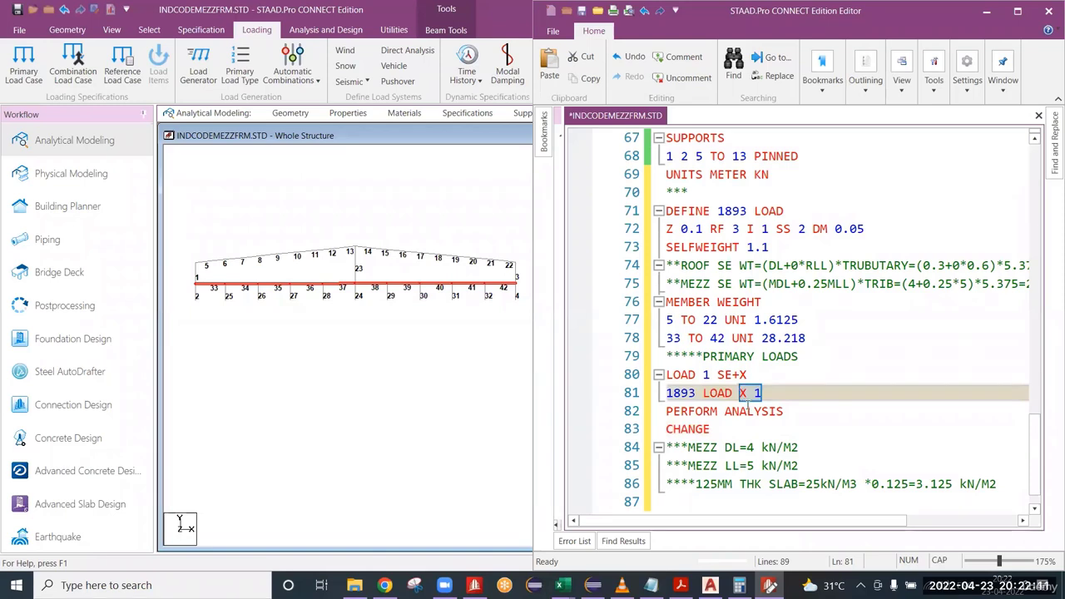
pyautogui.moveTo(711, 430); pyautogui.dragTo(666, 429)
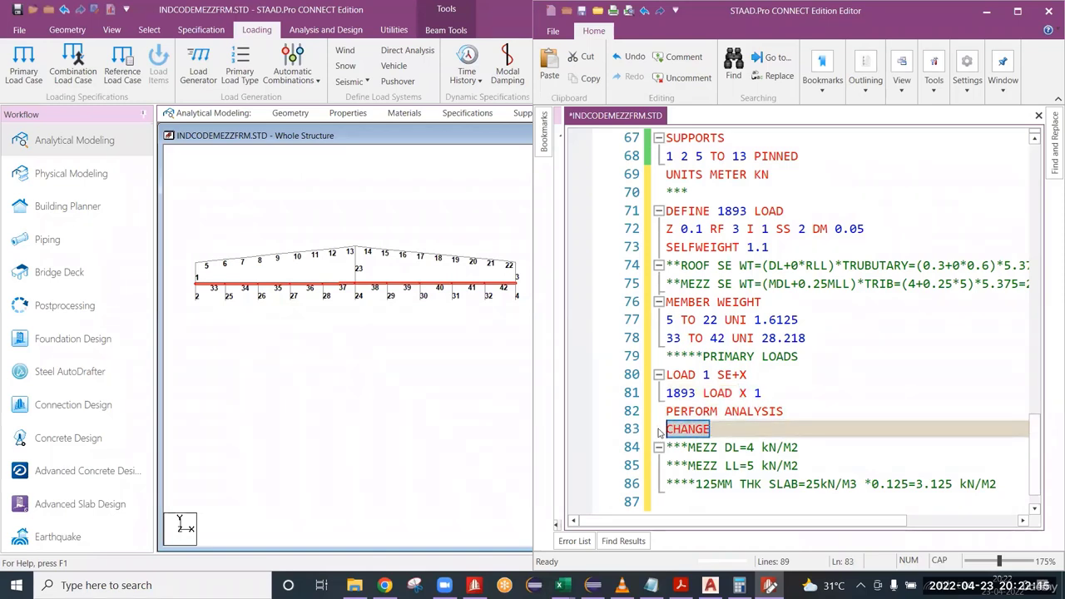
pyautogui.click(719, 428)
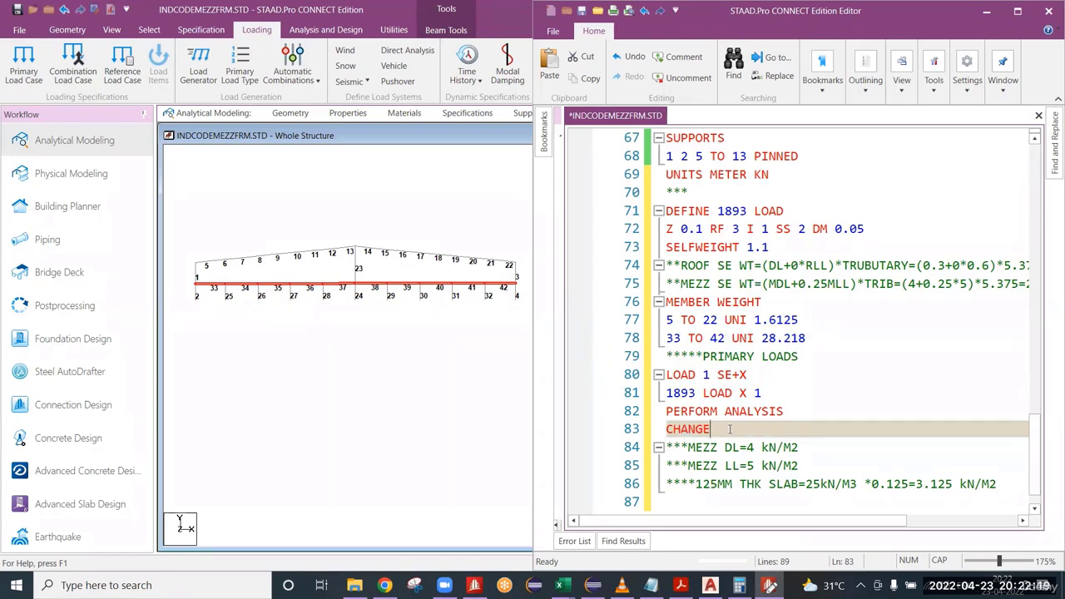
pyautogui.click(763, 398)
pyautogui.click(747, 429)
pyautogui.moveTo(666, 411); pyautogui.dragTo(797, 413)
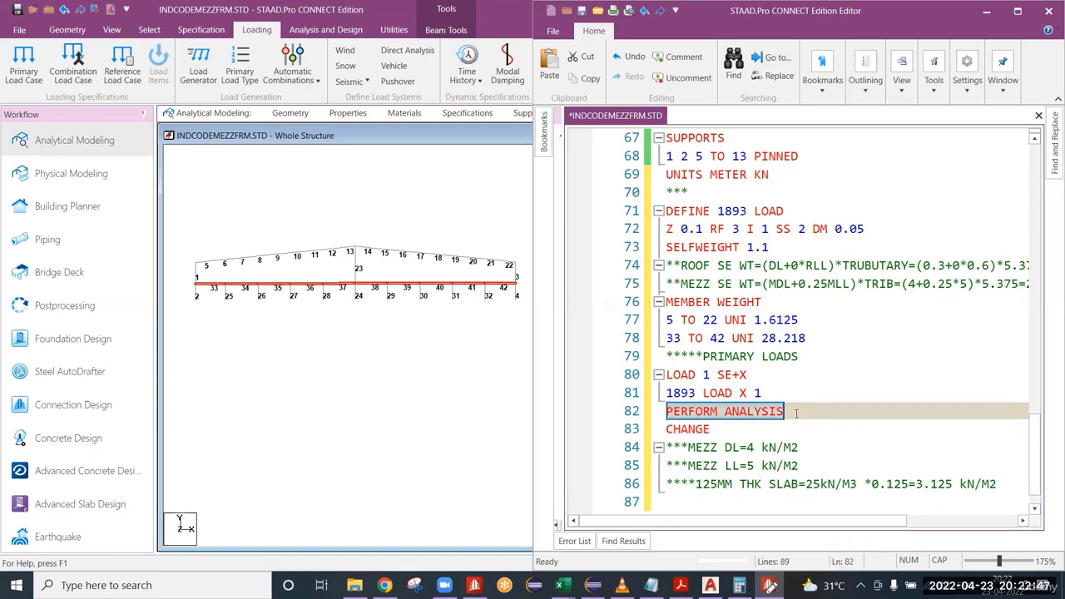
pyautogui.moveTo(711, 429); pyautogui.dragTo(668, 428)
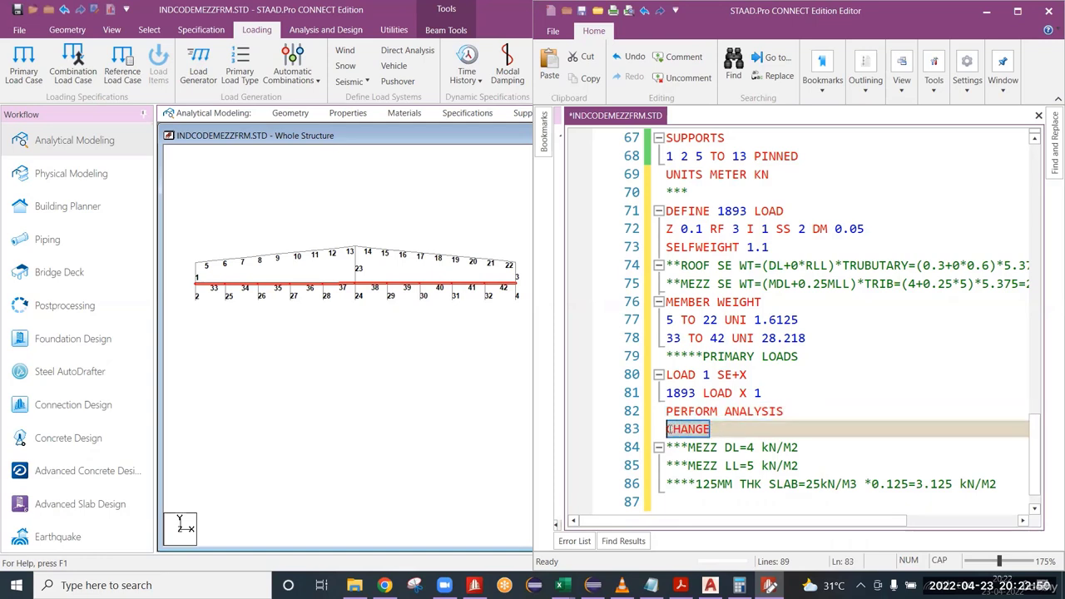
# Add the load case LOAD 2 SE-X on a new line below CHANGE.
pyautogui.click(712, 430)
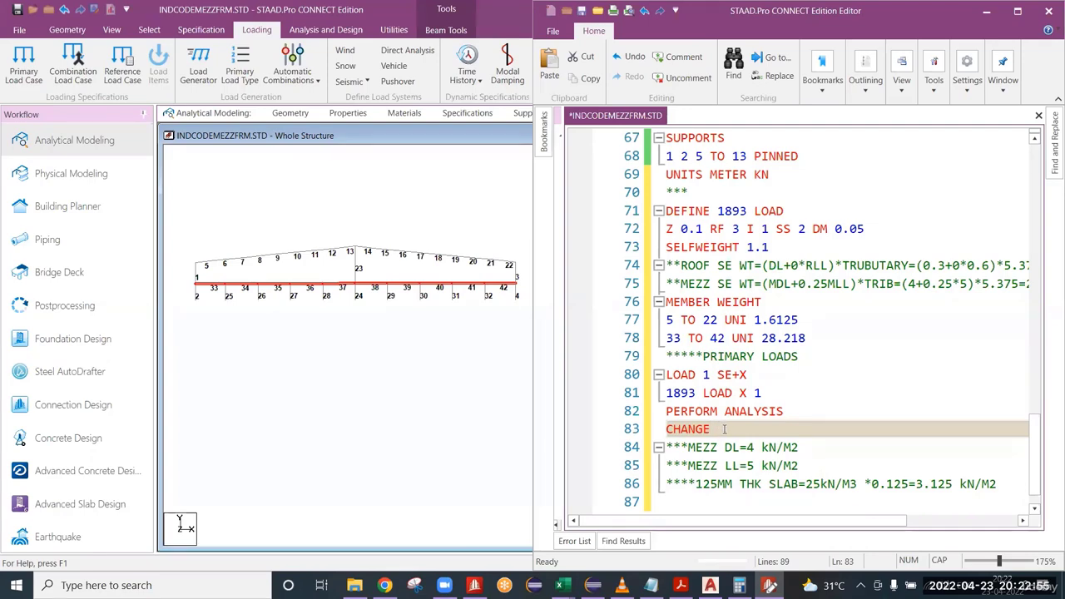
pyautogui.press('Return')
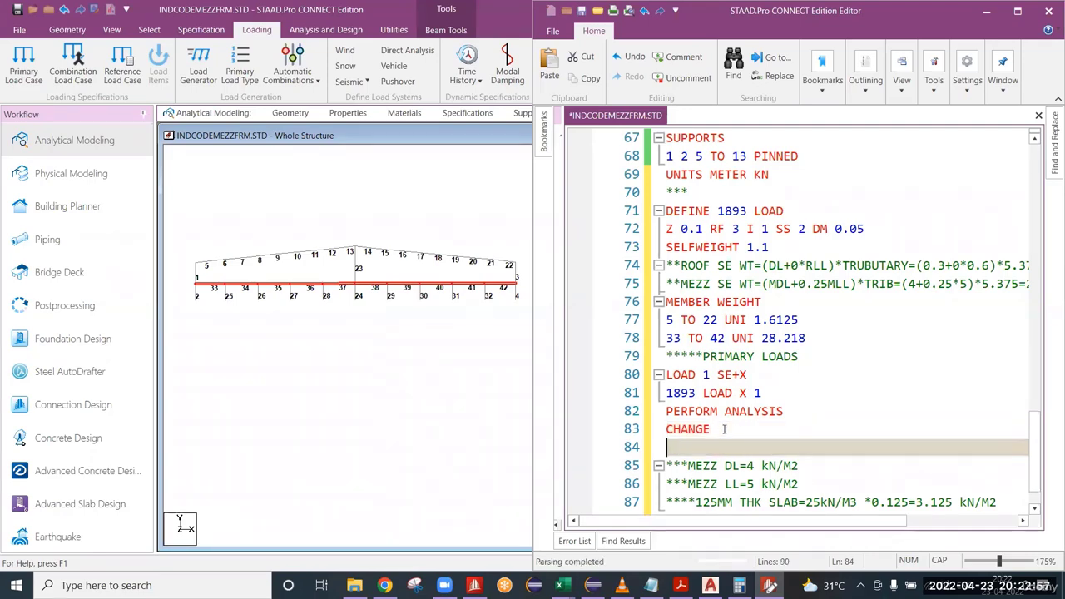
pyautogui.write('LOAD 2 ')
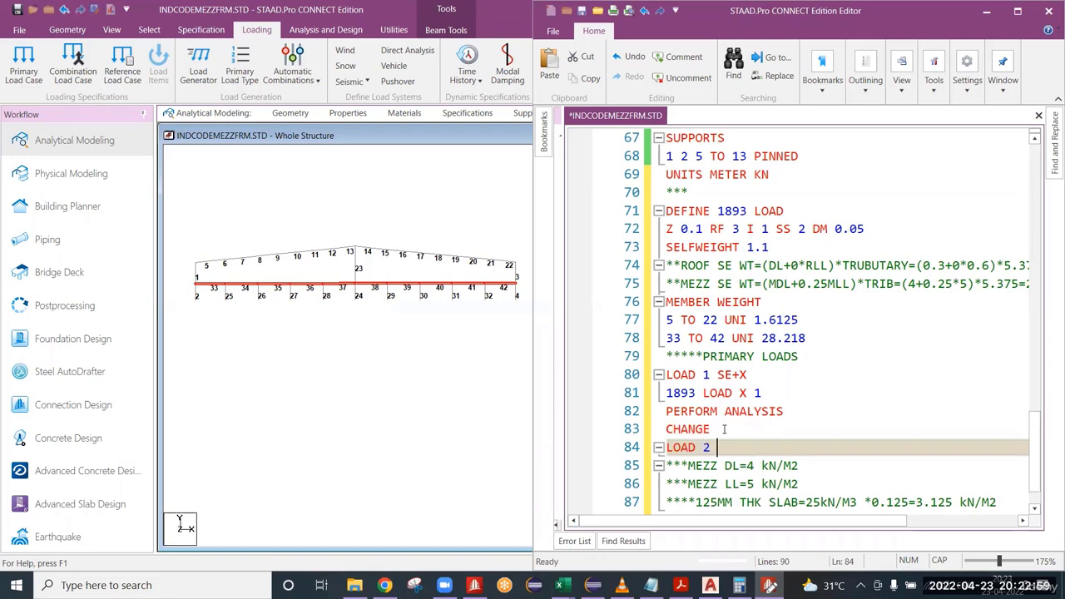
pyautogui.write('SE-X')
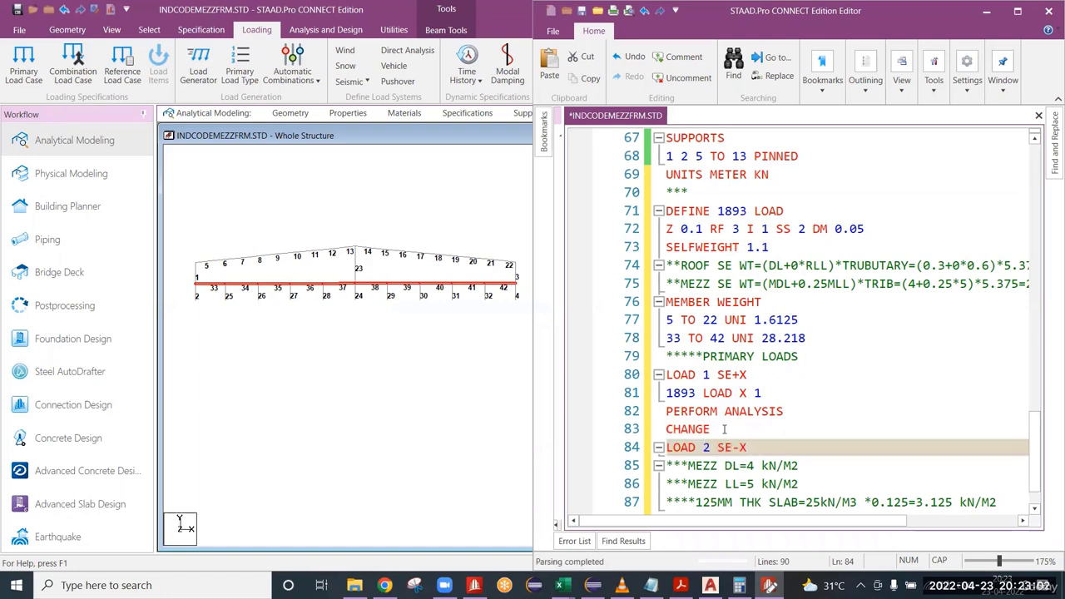
# Add the seismic load 1893 LOAD X -1 beneath the LOAD 2 SE-X title.
pyautogui.press('Return')
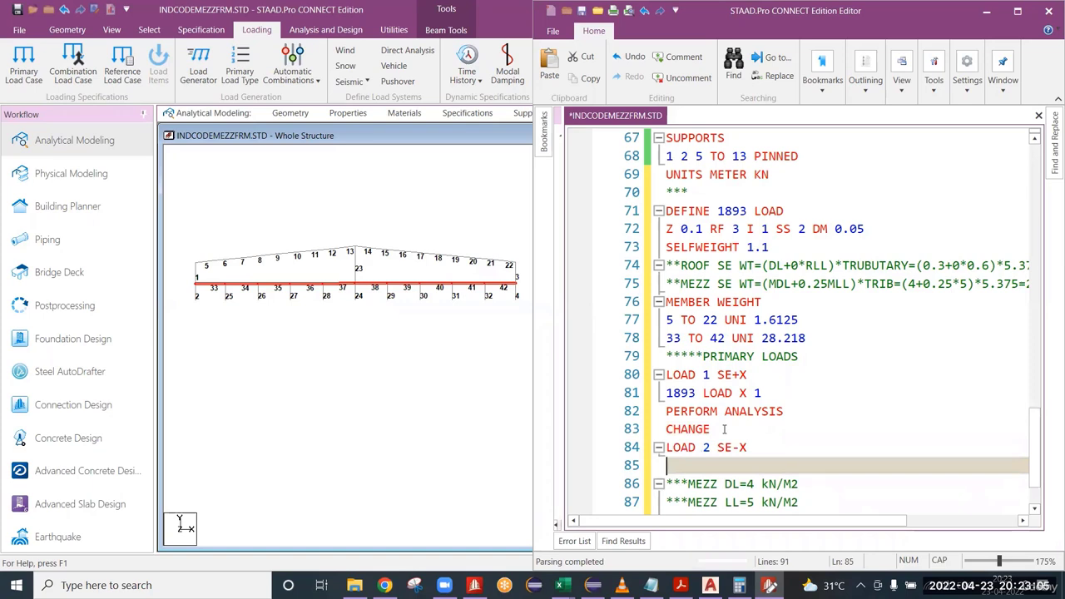
pyautogui.write('1893 LOAD ')
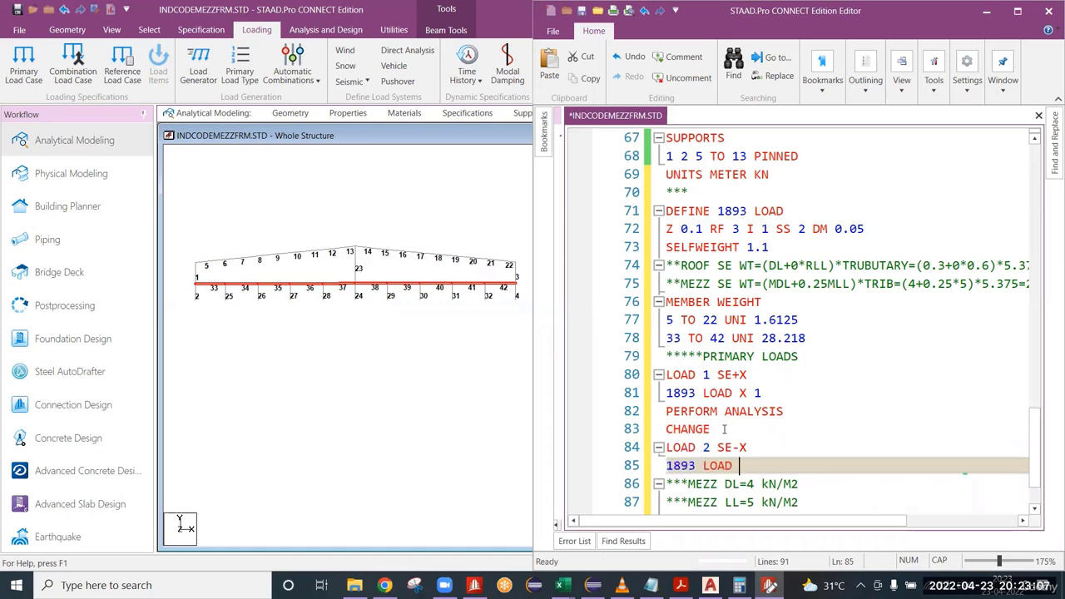
pyautogui.write('X 1')
pyautogui.press('Left')
pyautogui.press('Left')
pyautogui.write('-')
# Add the PERFORM ANALYSIS and CHANGE commands on separate lines below the 1893 LOAD X -1 line of the SE-X case.
pyautogui.press('Return')
pyautogui.write('PERFOE')
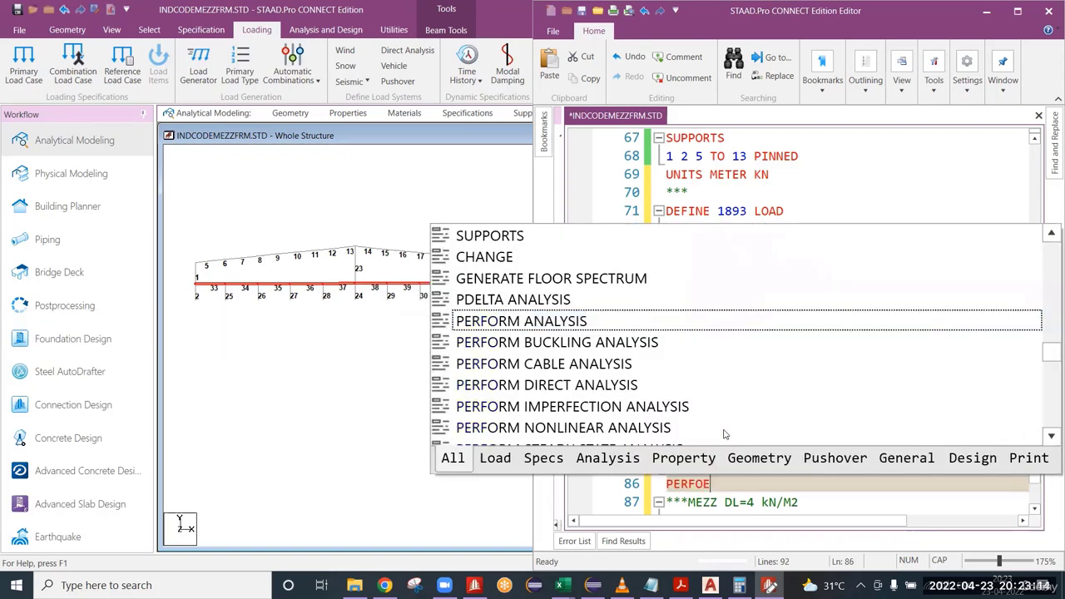
pyautogui.press('BackSpace')
pyautogui.write('RM')
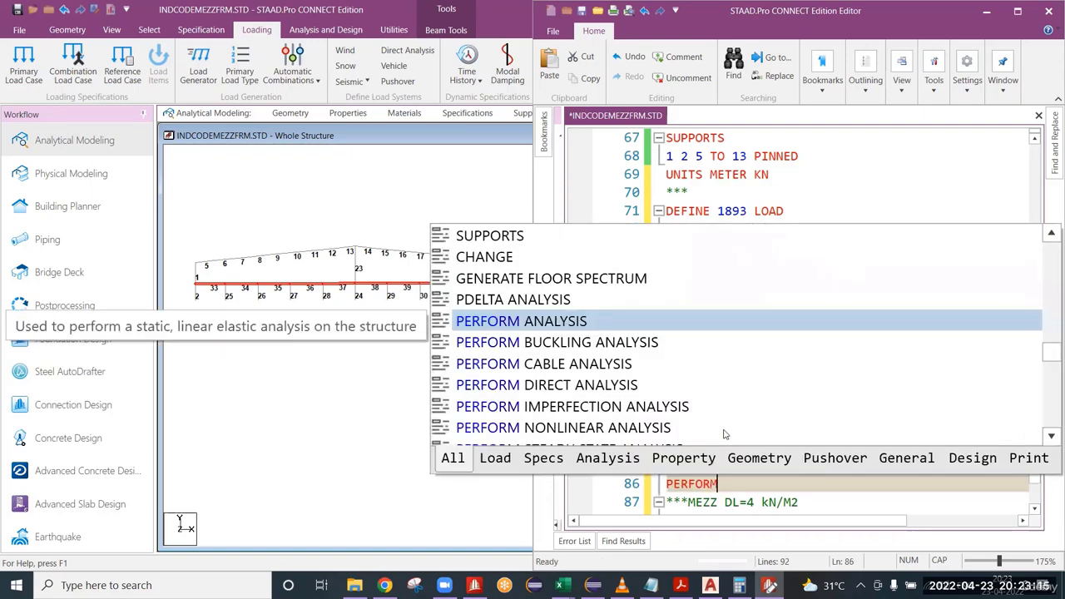
pyautogui.write(' ANALYSIS')
pyautogui.press('Return')
pyautogui.press('Return')
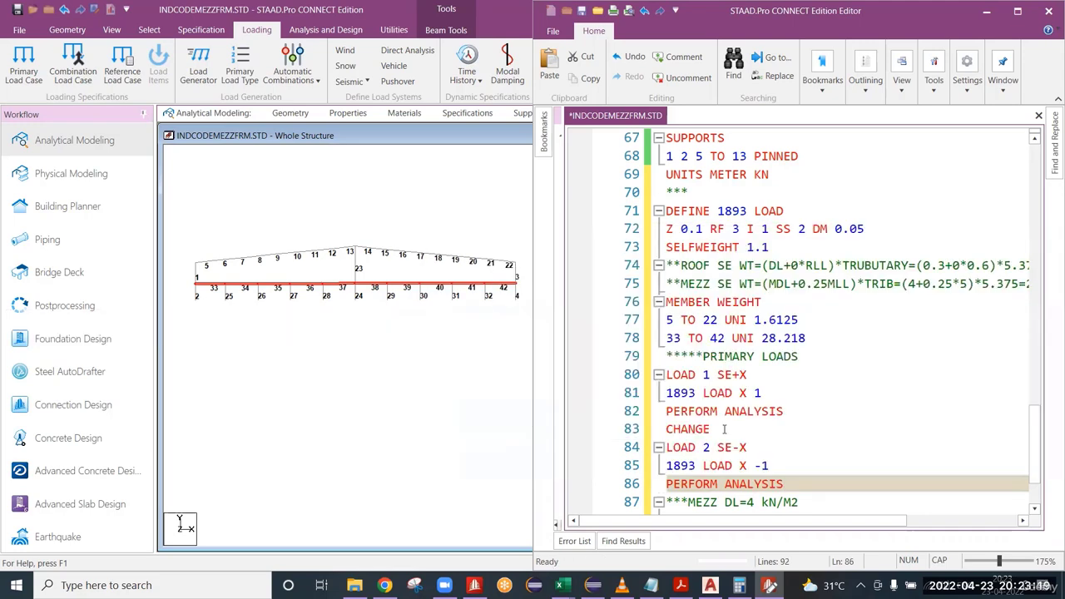
pyautogui.write('CHANG')
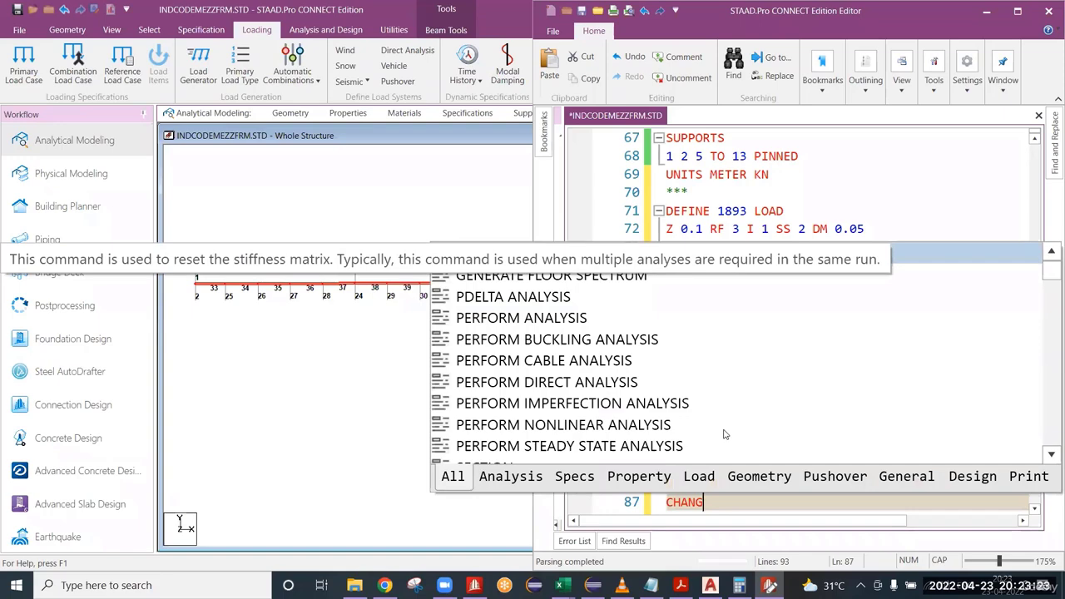
pyautogui.press('Return')
# Add the load case LOAD 3 DL on a new line below the CHANGE command of the SE-X case.
pyautogui.scroll(-2, 826, 462)
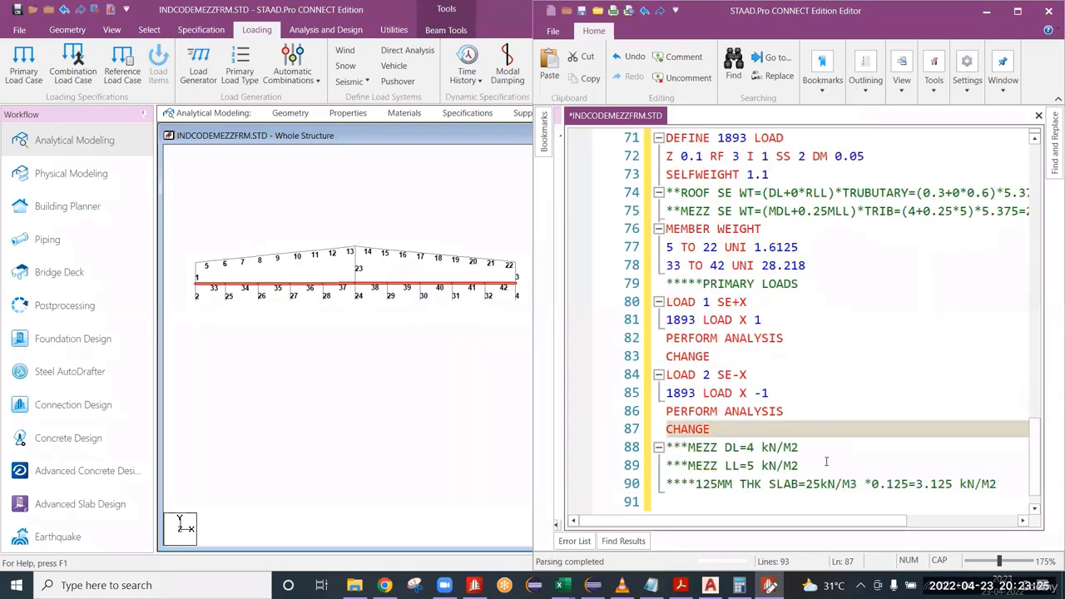
pyautogui.press('Return')
pyautogui.press('Return')
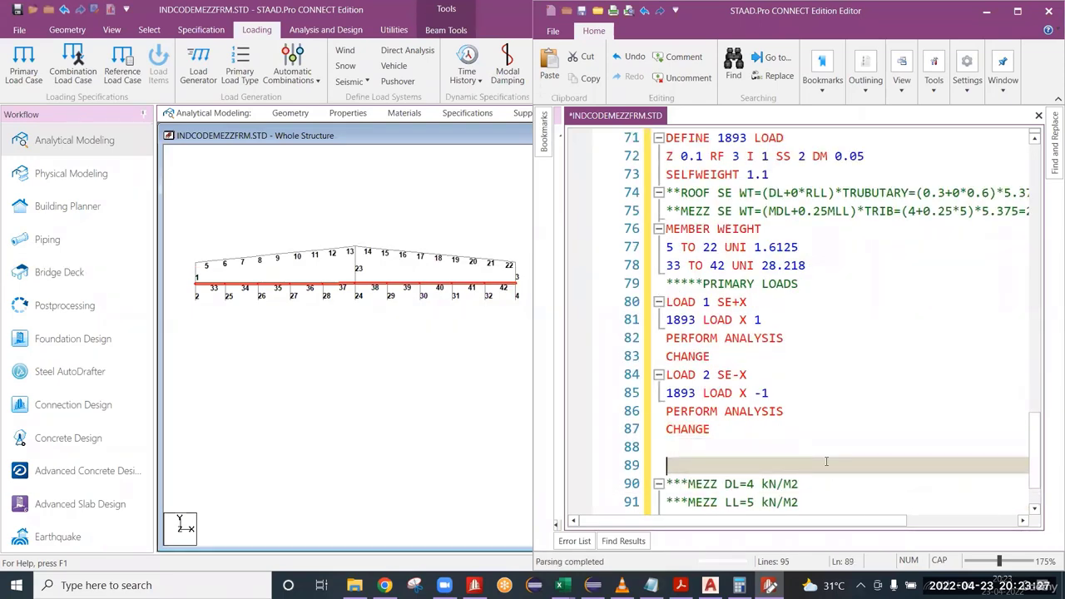
pyautogui.press('Up')
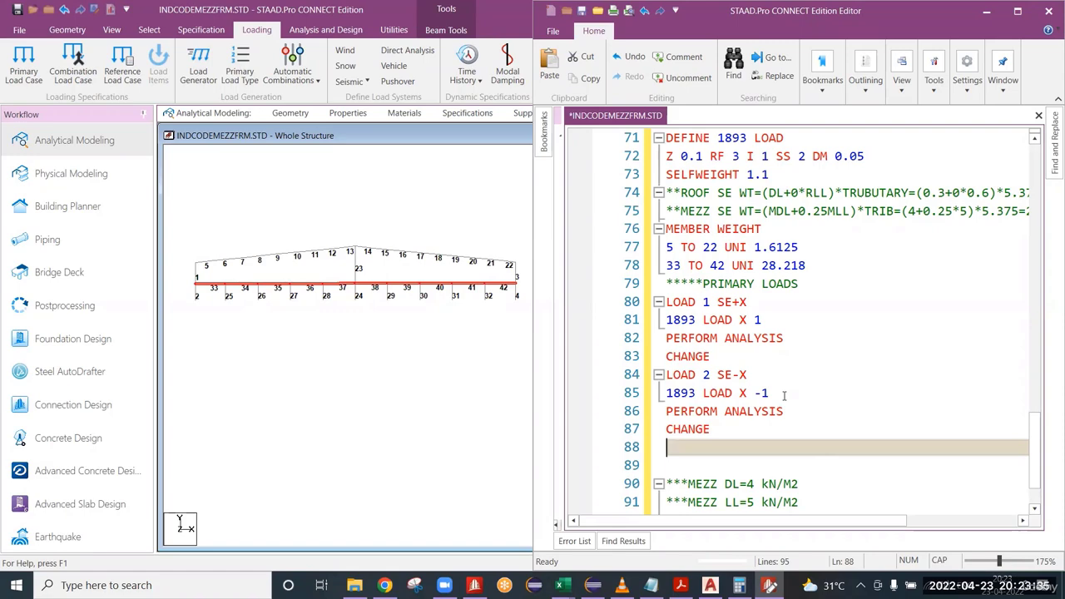
pyautogui.write('LOAD 3')
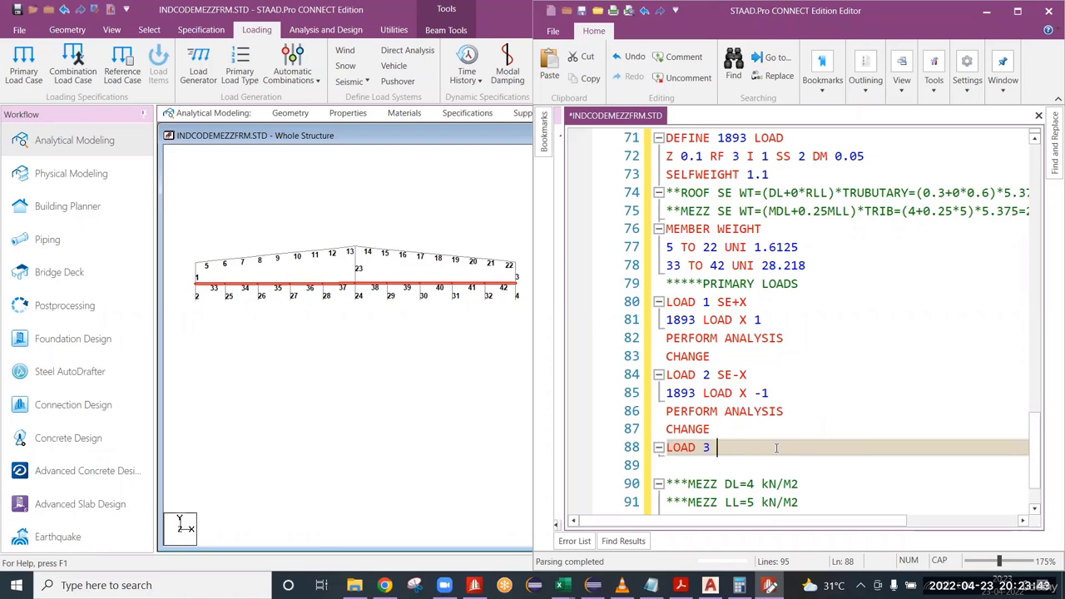
pyautogui.write(' DL')
pyautogui.press('Return')
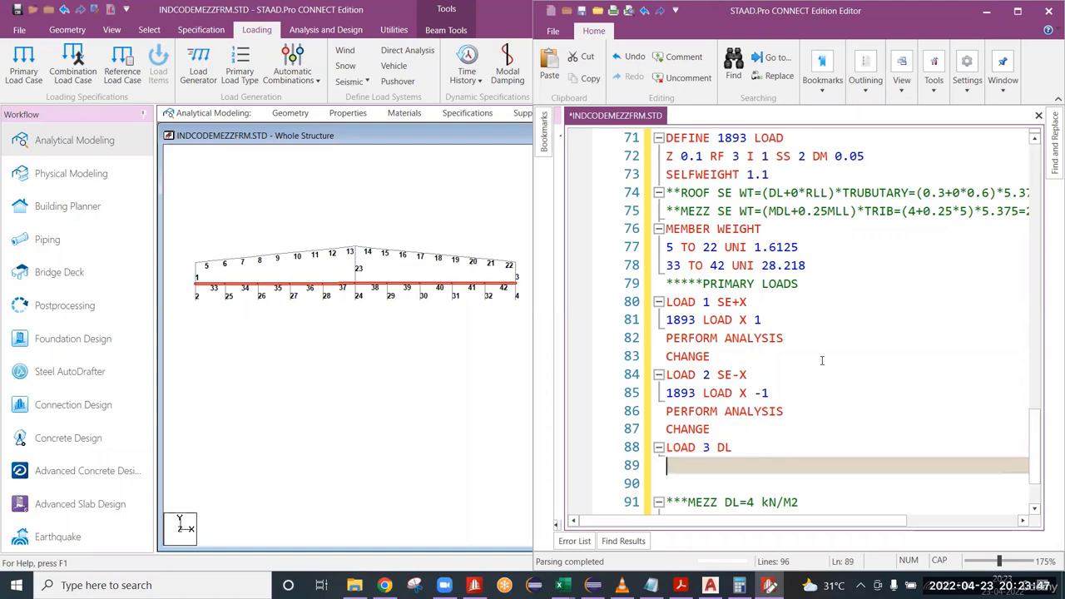
# Start a comment line reading **ROOF DL= beneath the LOAD 3 DL title.
pyautogui.scroll(-1, 822, 361)
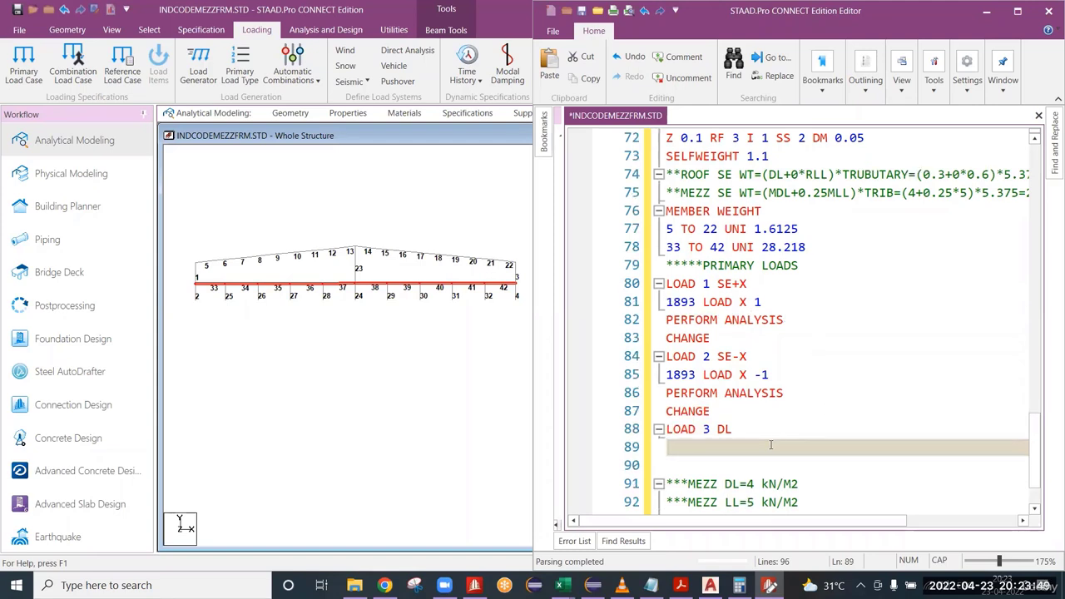
pyautogui.write('**ROOF ')
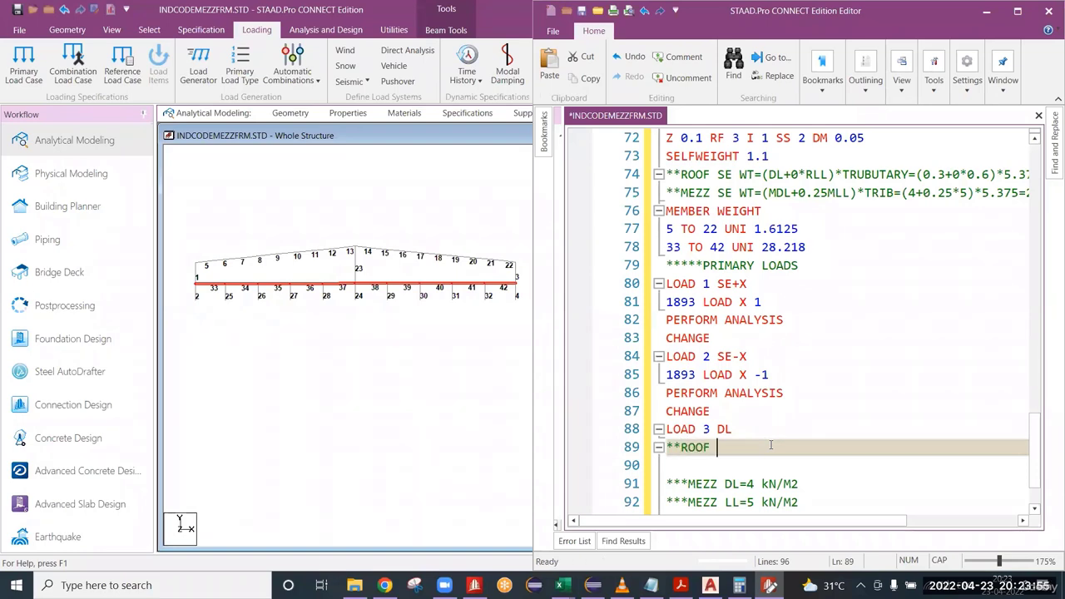
pyautogui.write('DL=')
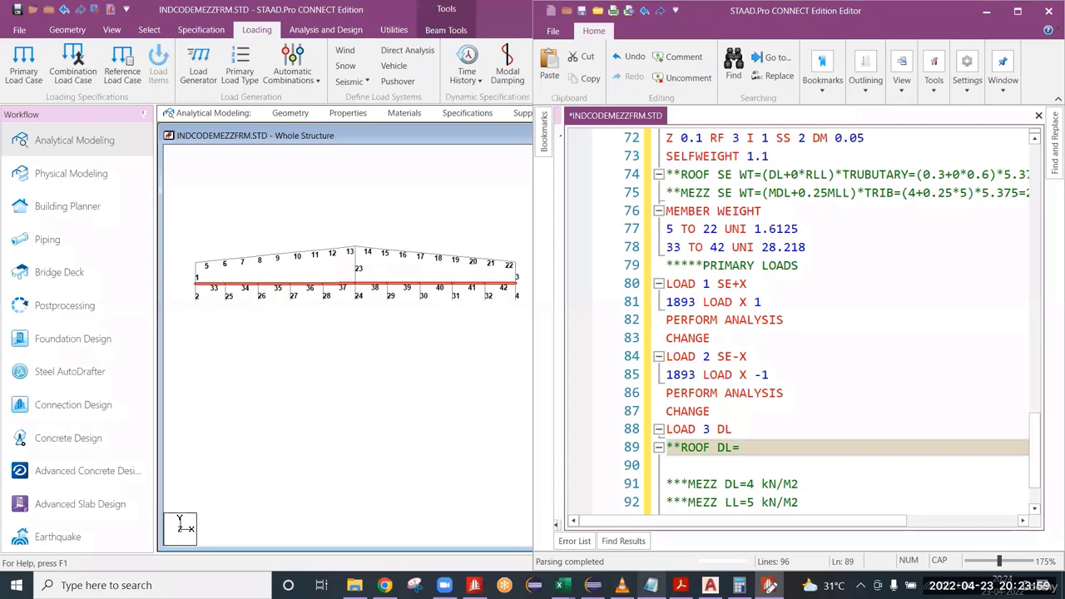
# Look up the dead load in the Seismic calc.xlsx workbook in Excel and extend the ROOF DL comment with 0.3*5.375=.
pyautogui.moveTo(680, 585)
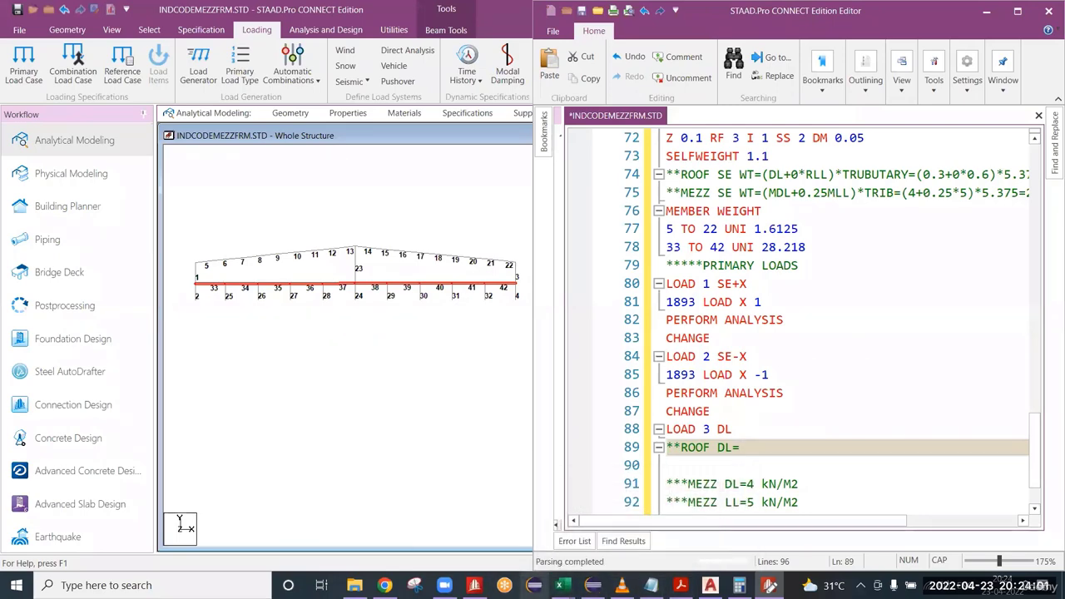
pyautogui.moveTo(559, 585)
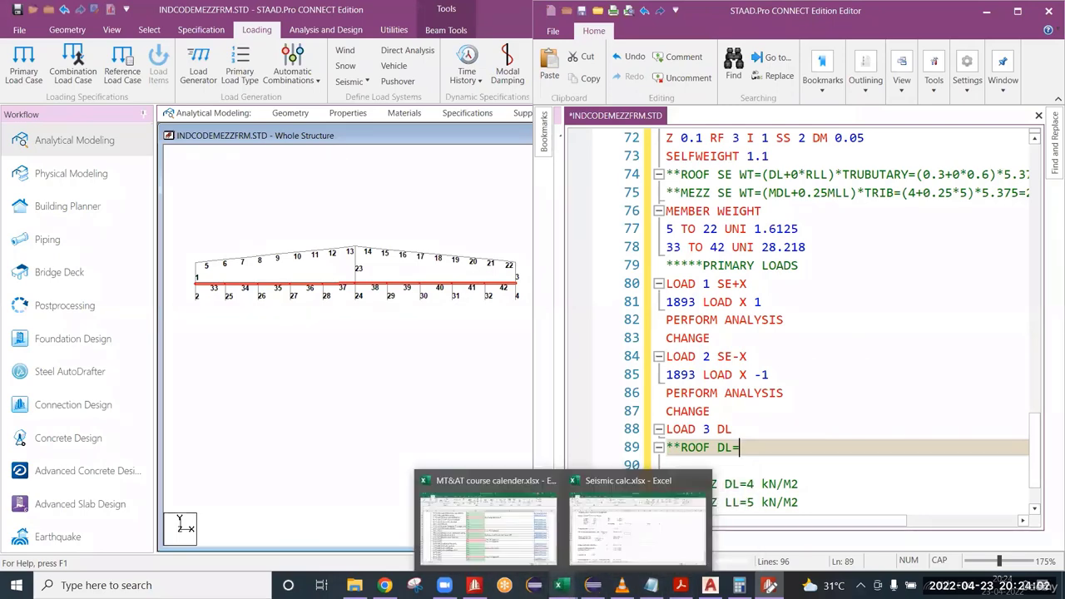
pyautogui.click(616, 552)
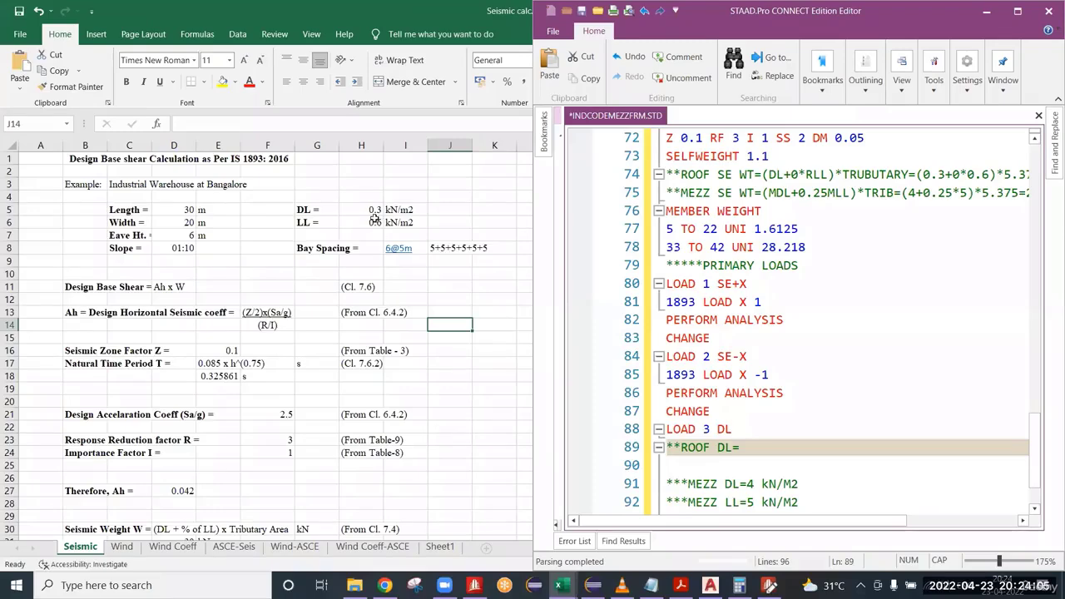
pyautogui.click(372, 209)
pyautogui.rightClick(175, 5)
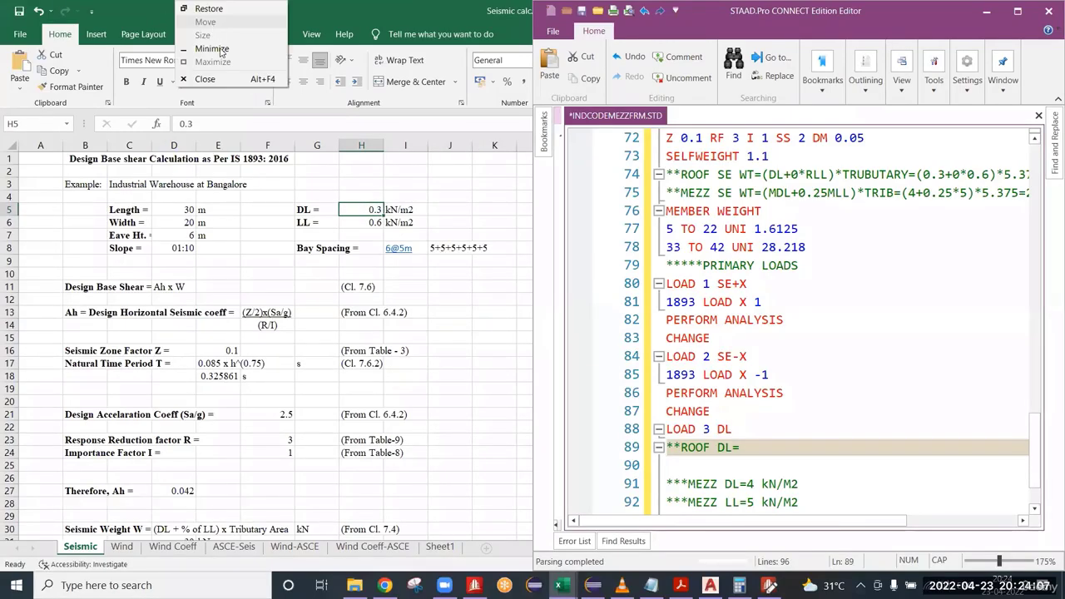
pyautogui.write('n')
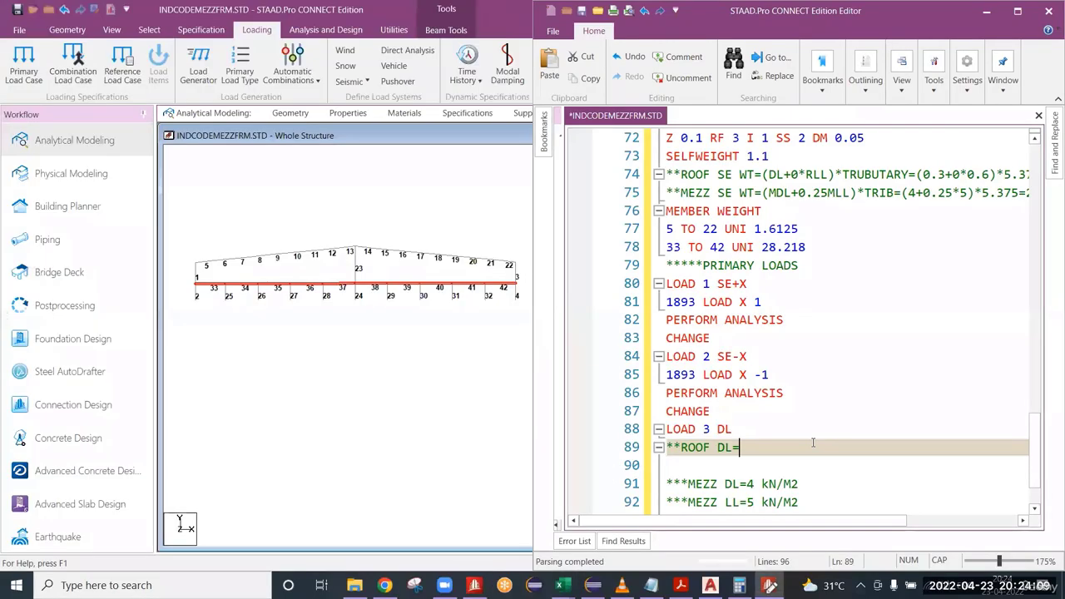
pyautogui.write('0.3*')
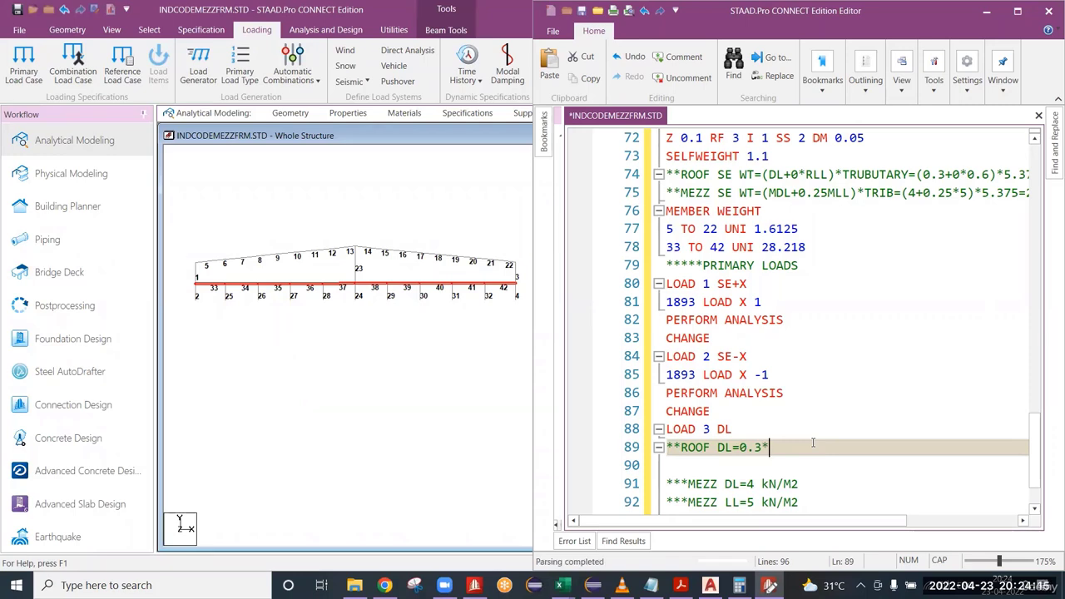
pyautogui.write('5.375=')
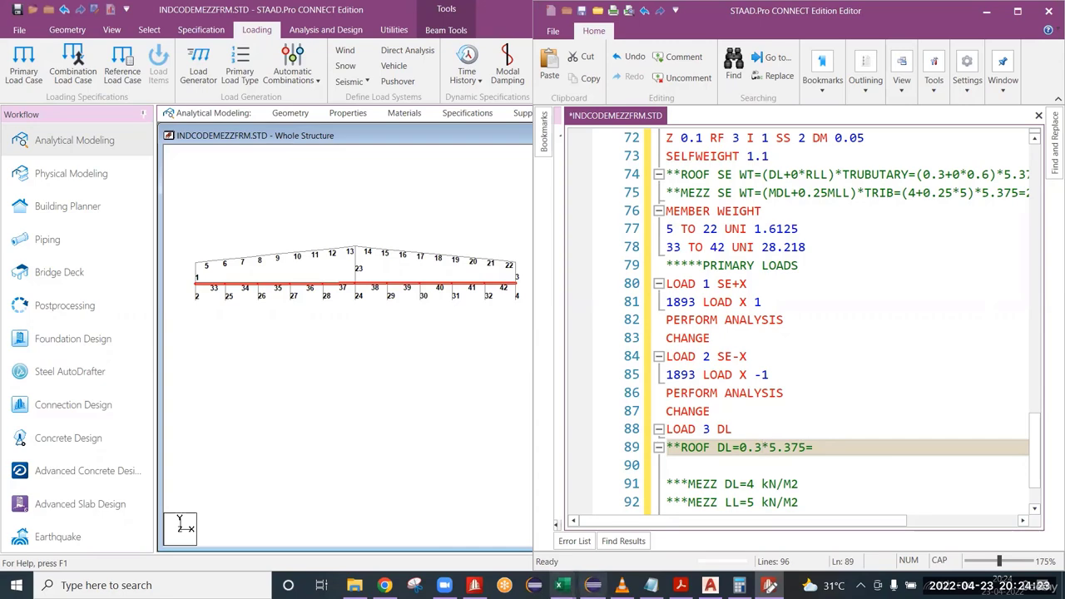
# Check the dead load's unit in the Seismic calc.xlsx workbook and insert kN/m2 after 0.3 in the ROOF DL comment.
pyautogui.moveTo(570, 574)
pyautogui.click(637, 520)
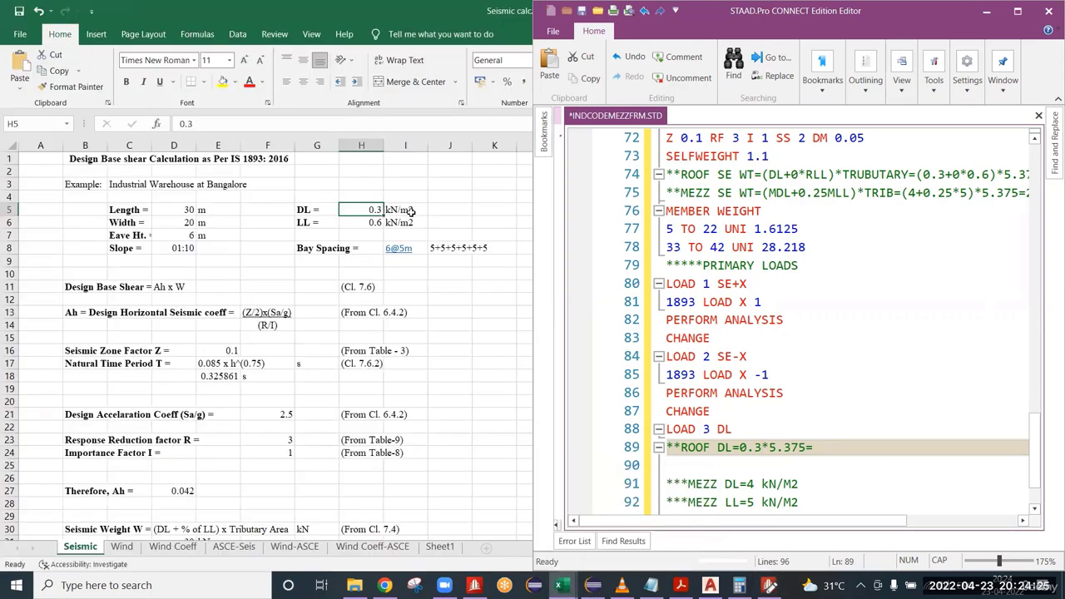
pyautogui.click(405, 210)
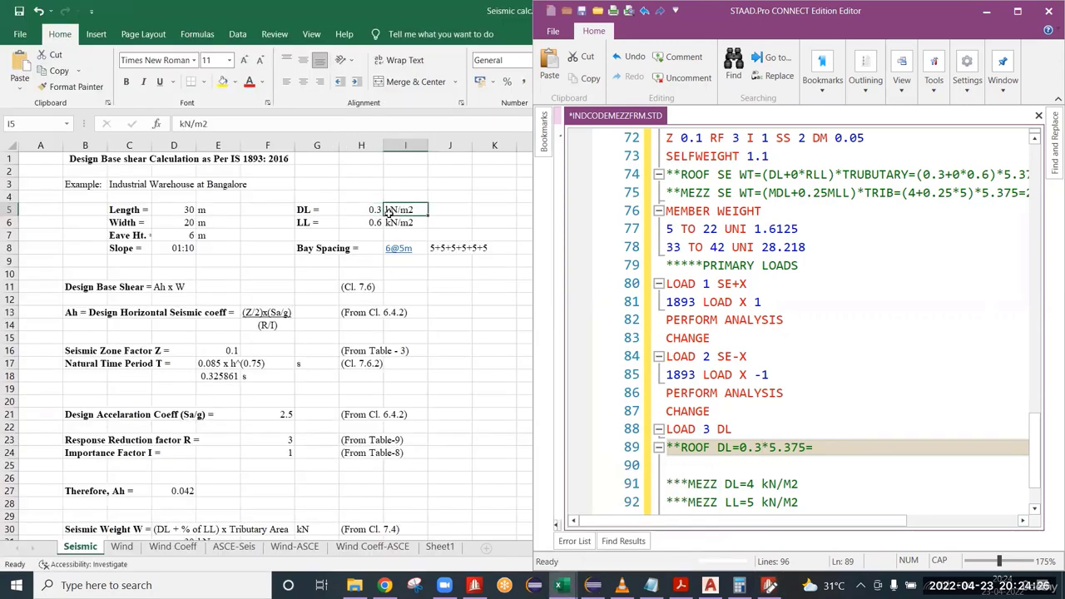
pyautogui.rightClick(111, 8)
pyautogui.click(168, 57)
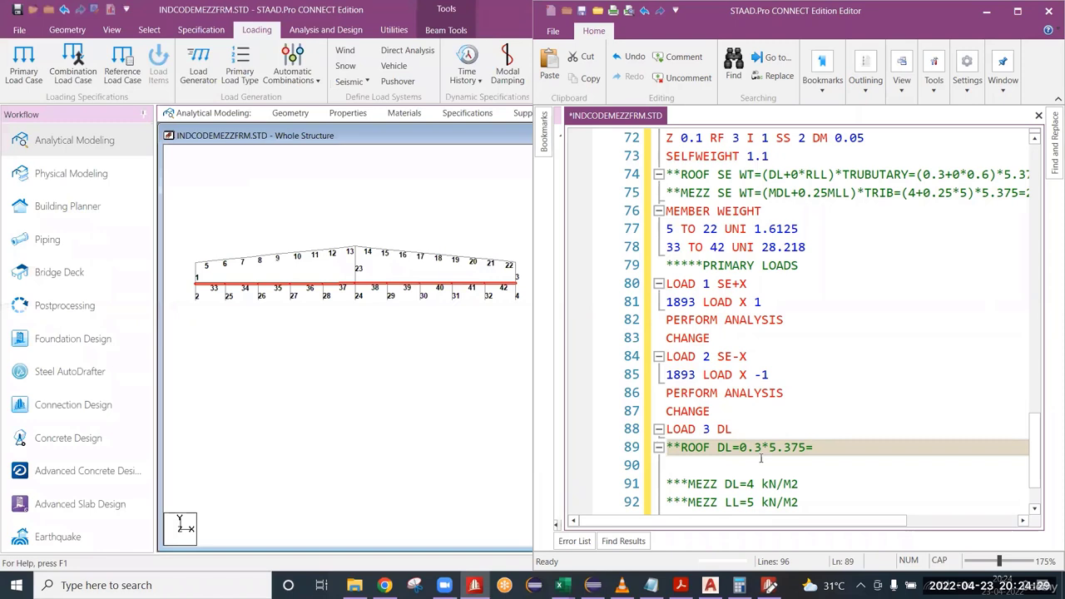
pyautogui.click(803, 448)
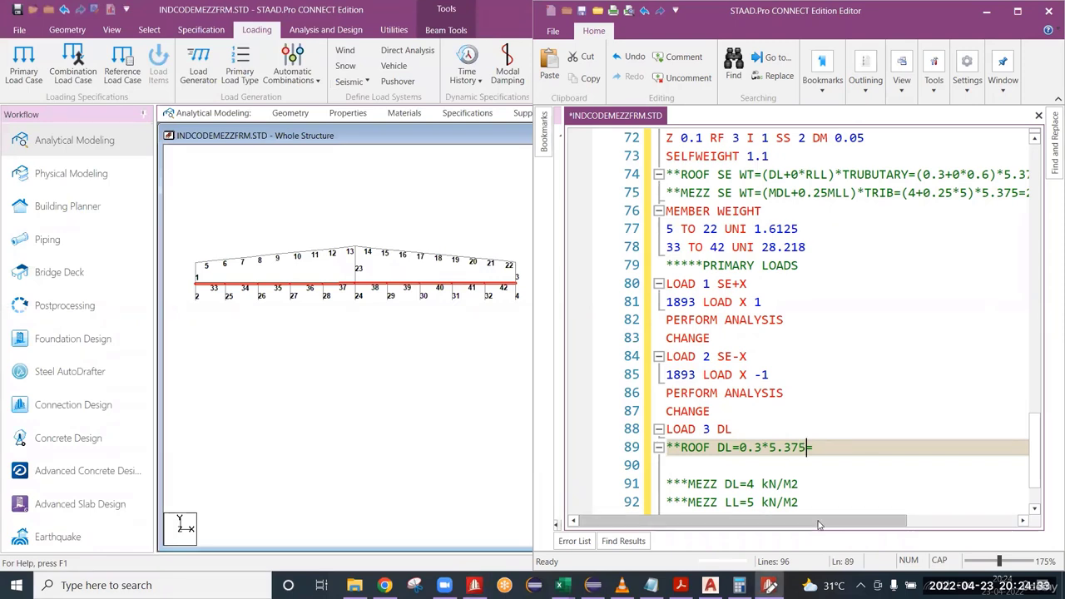
pyautogui.press('Left')
pyautogui.press('Left')
pyautogui.press('Left')
pyautogui.press('Left')
pyautogui.press('Left')
pyautogui.press('Left')
pyautogui.write('kN/')
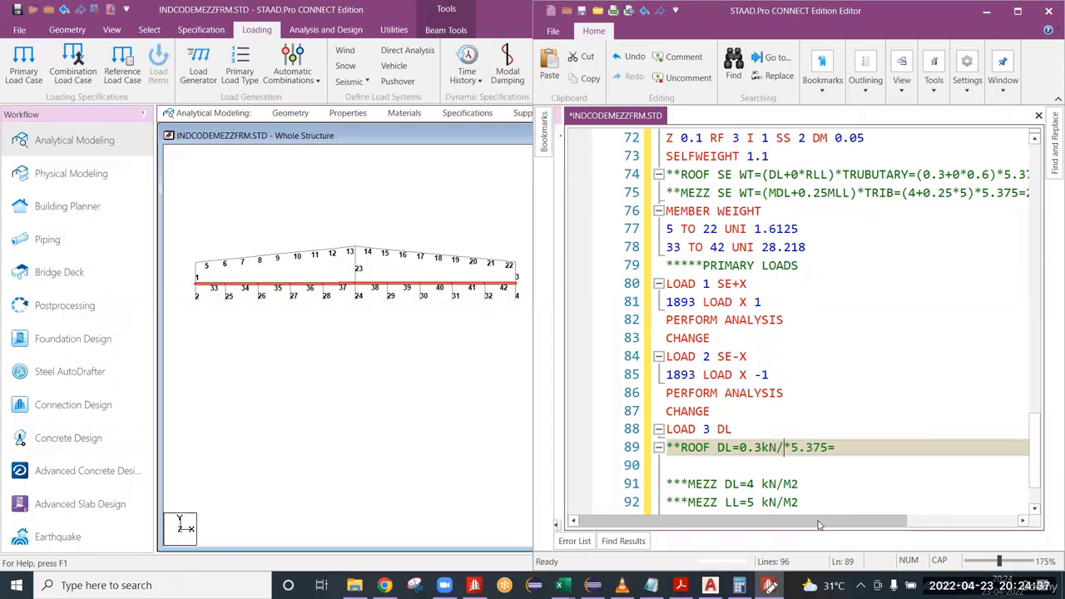
pyautogui.write('m2')
# Complete the ROOF DL comment with the unit M after 5.375 and the result 1.6125 kN/M, leaving a new line beneath.
pyautogui.press('Right')
pyautogui.press('Right')
pyautogui.press('Right')
pyautogui.press('Right')
pyautogui.press('Right')
pyautogui.press('Right')
pyautogui.write('M')
pyautogui.write('1.6')
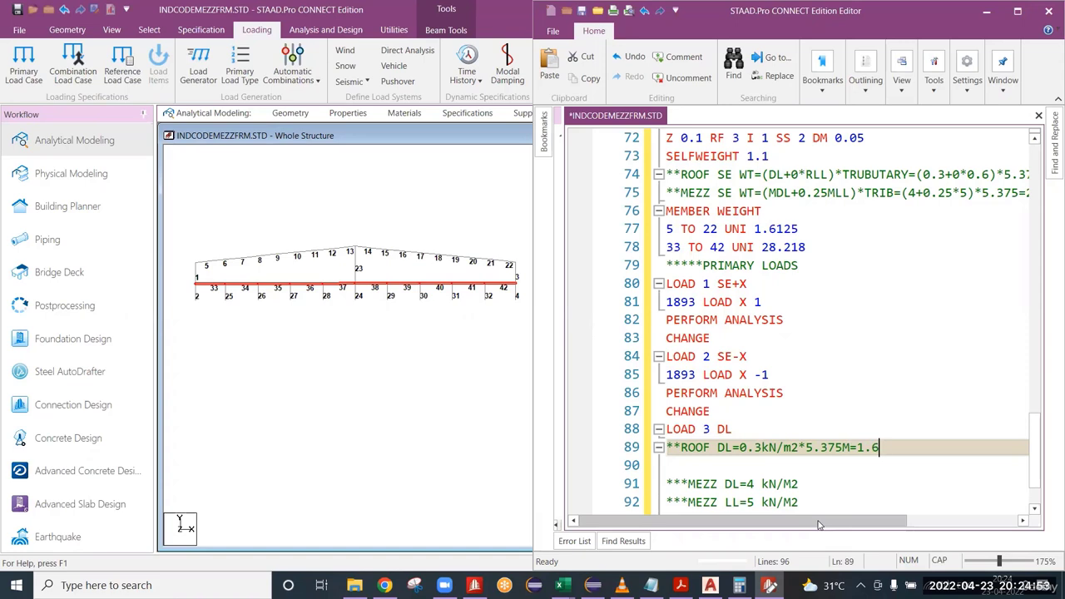
pyautogui.write('125 kN/M')
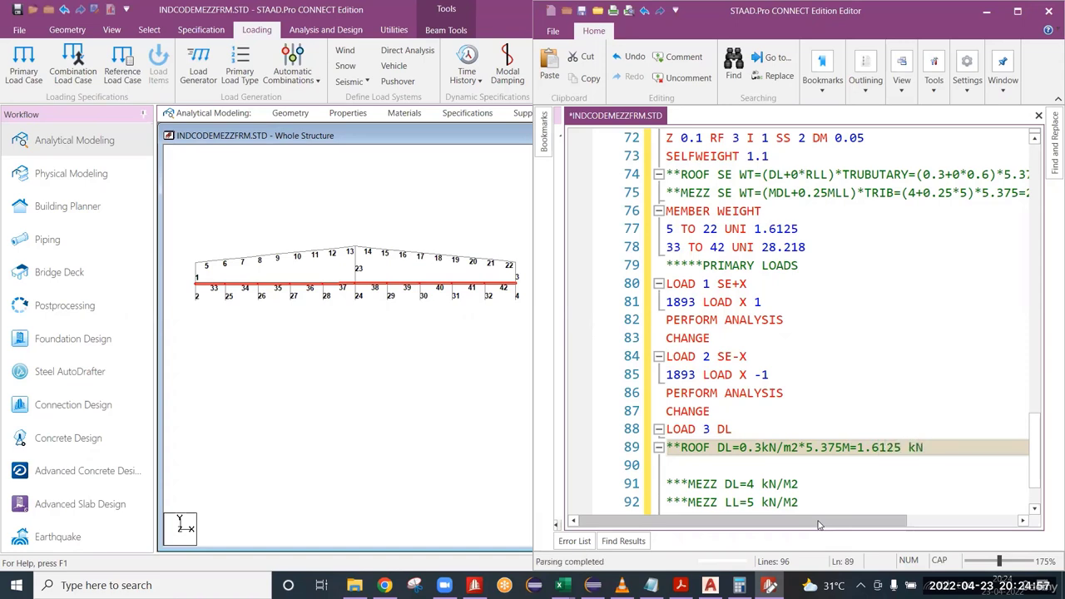
pyautogui.press('Return')
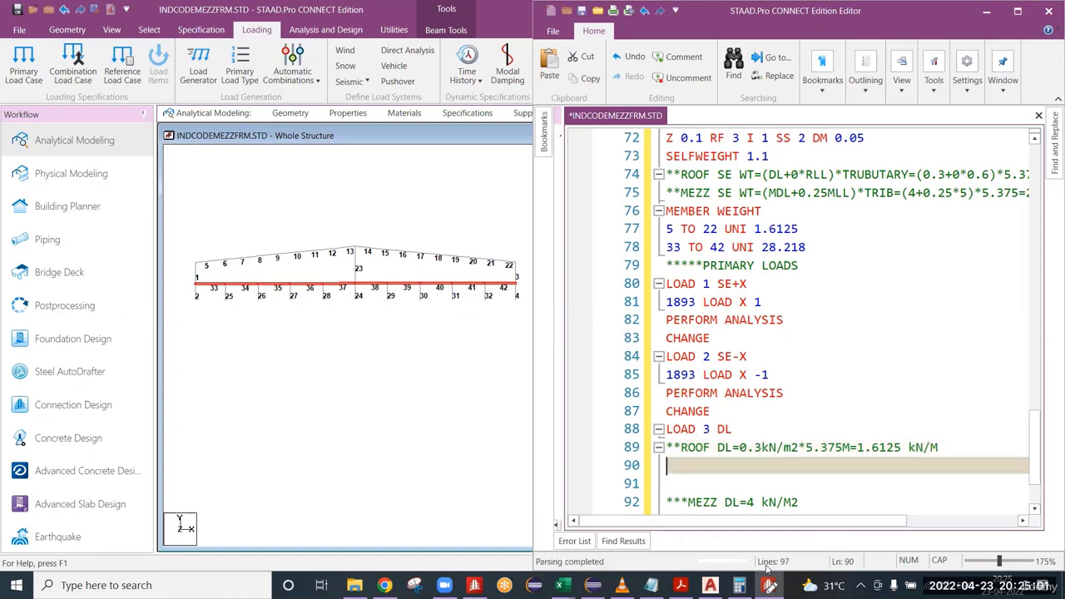
# Examine the roof member numbers in the whole-structure view and clear the mezzanine beam selection.
pyautogui.scroll(-1, 754, 447)
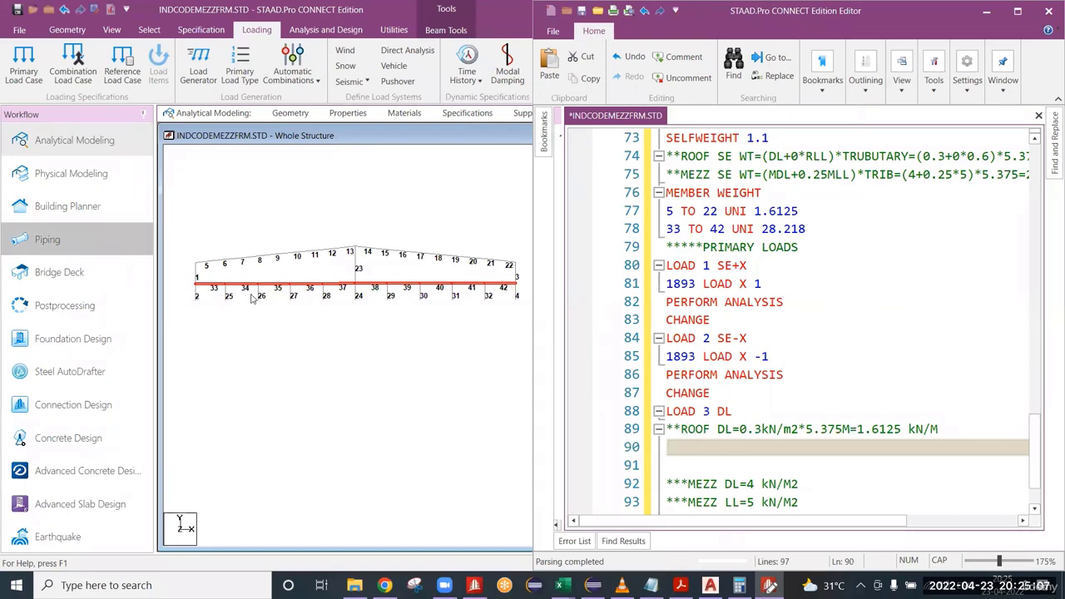
pyautogui.moveTo(194, 230); pyautogui.dragTo(524, 274)
pyautogui.click(387, 273)
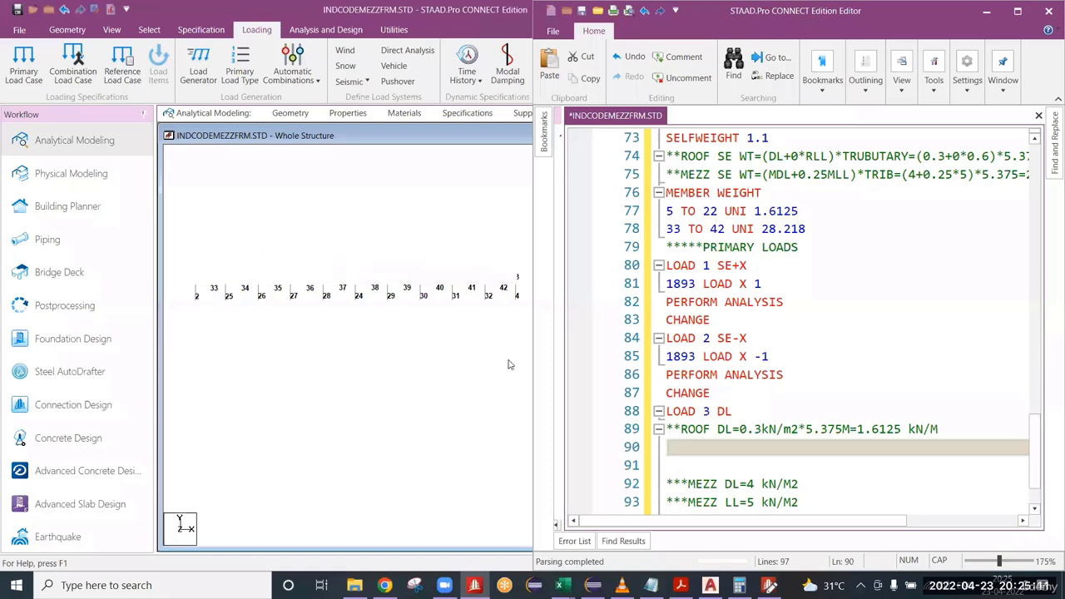
# Add a MEMBER LOAD block under the ROOF DL comment with the line 5 TO 22 UNI GY -1.6125.
pyautogui.click(678, 448)
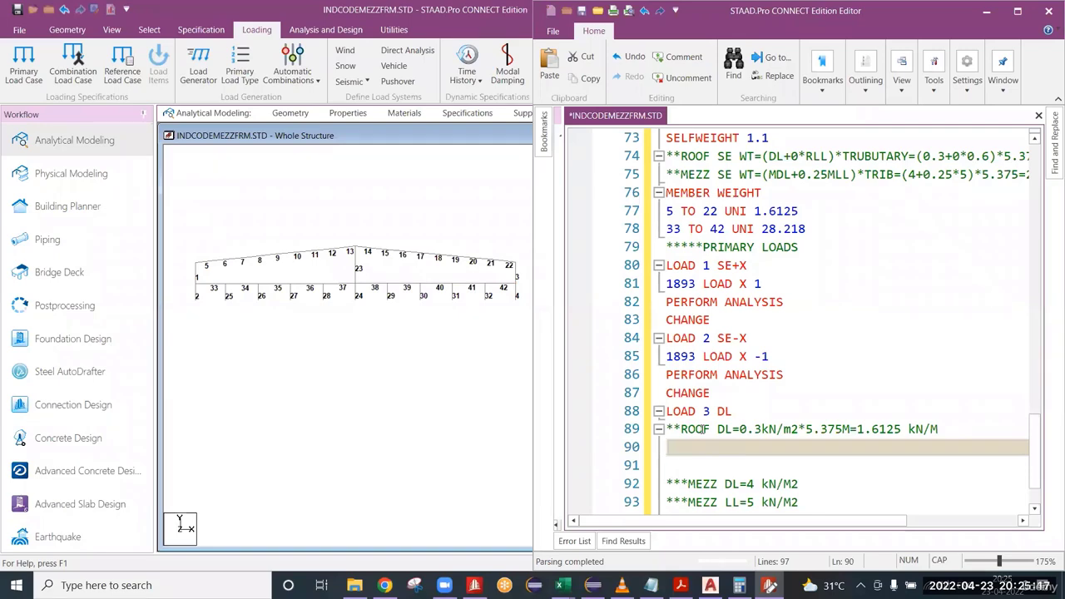
pyautogui.write('MEMBE')
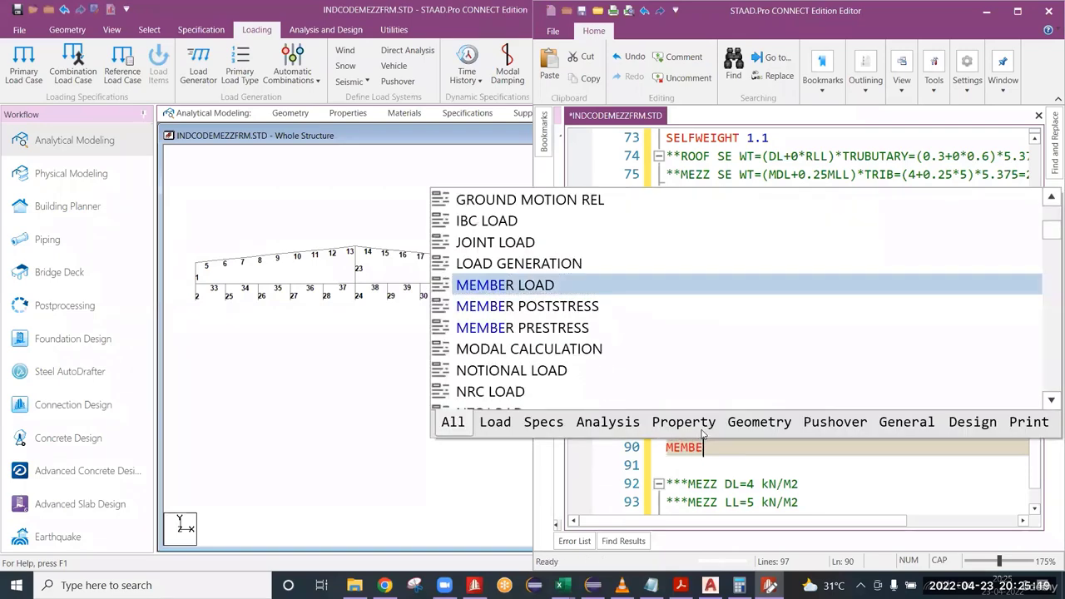
pyautogui.write('R LOAD')
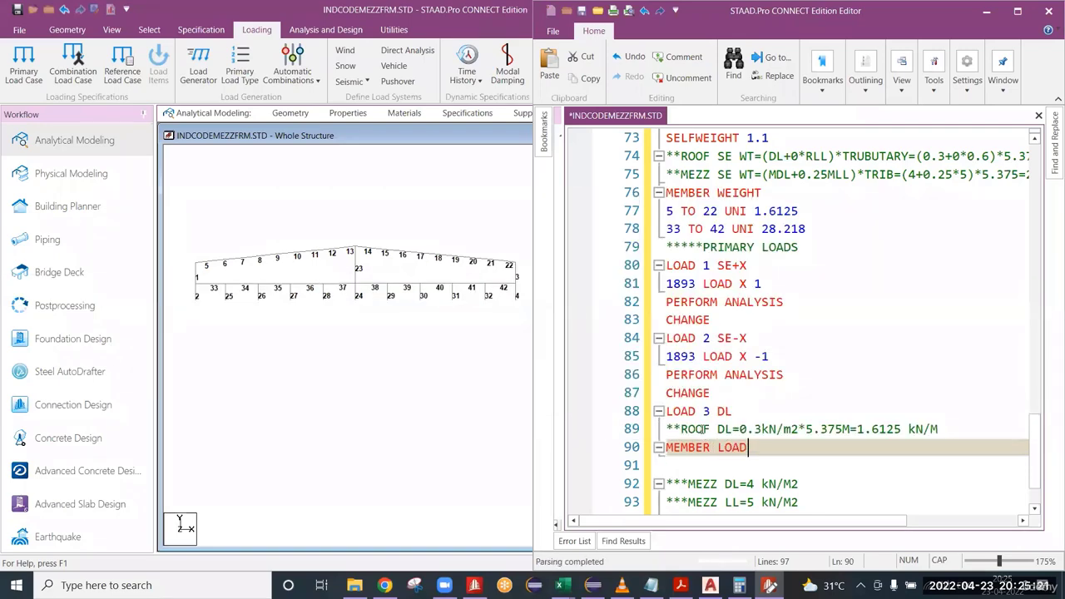
pyautogui.press('Return')
pyautogui.write('5 ')
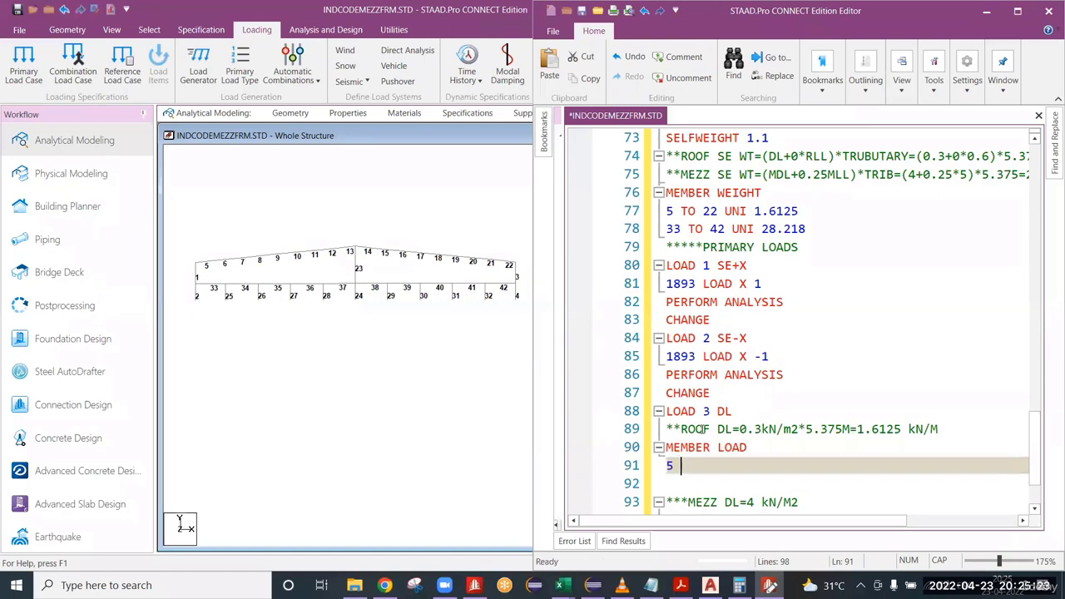
pyautogui.write('TO 22')
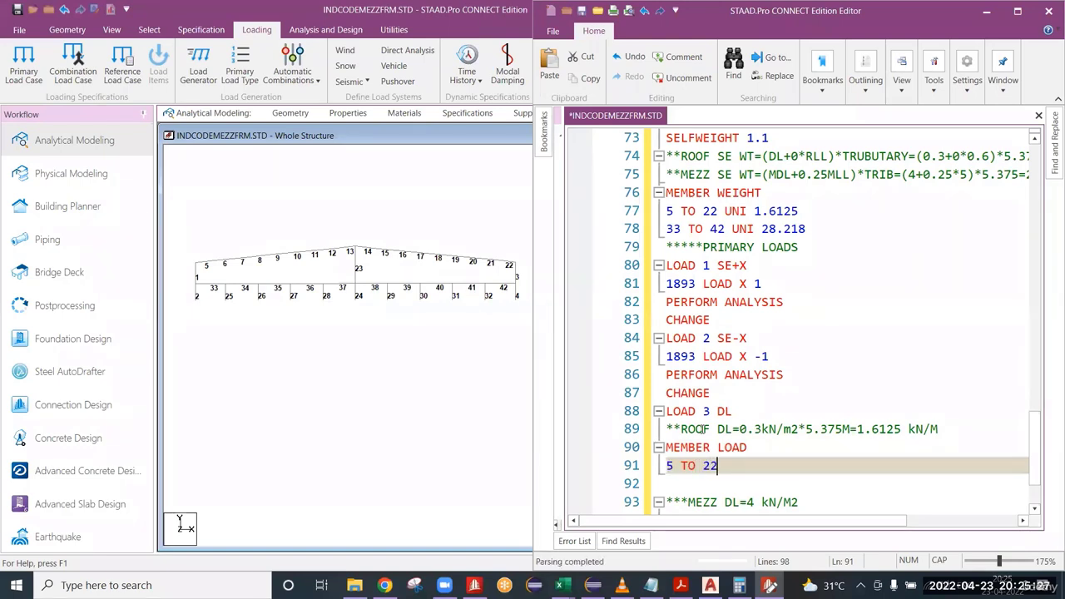
pyautogui.write(' UNI')
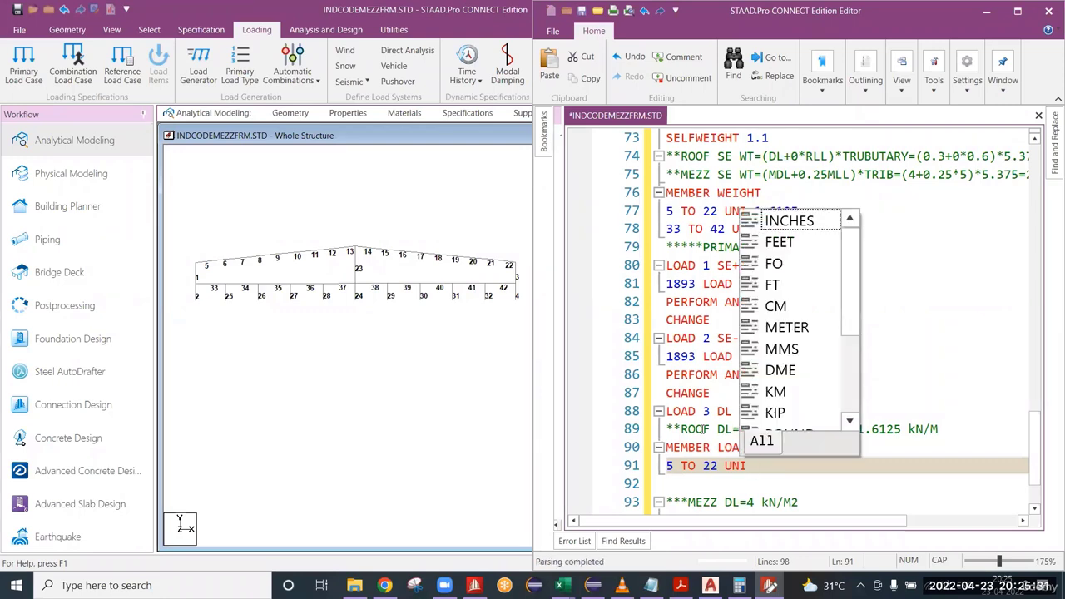
pyautogui.press('Escape')
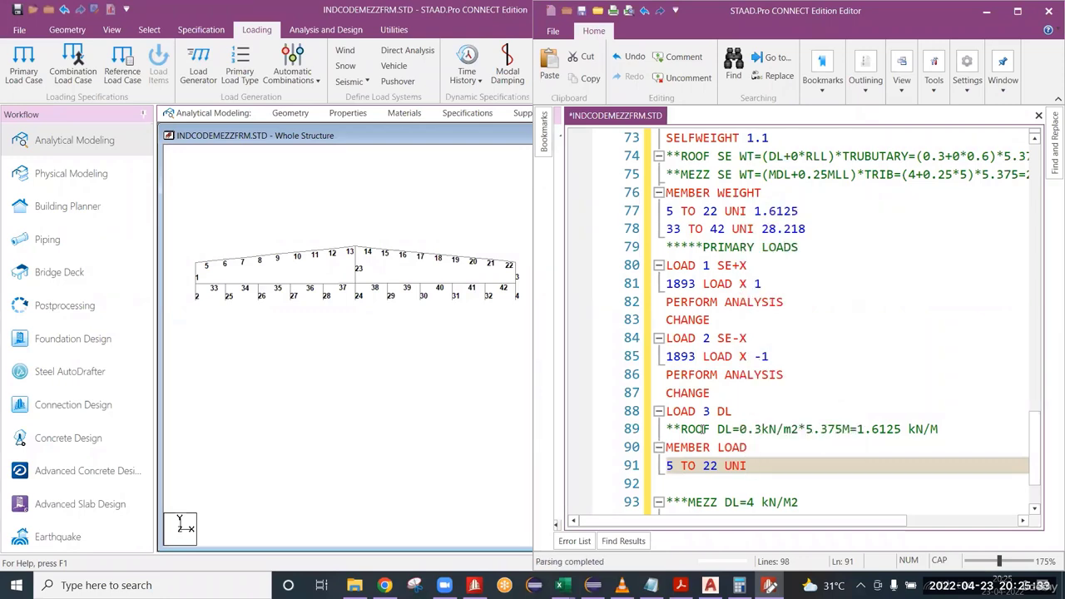
pyautogui.write('GY -1.6125')
# Remove the blank line above the MEZZ DL comment and extend that comment with *5.375M = 21.5 kN/M.
pyautogui.click(946, 429)
pyautogui.click(685, 483)
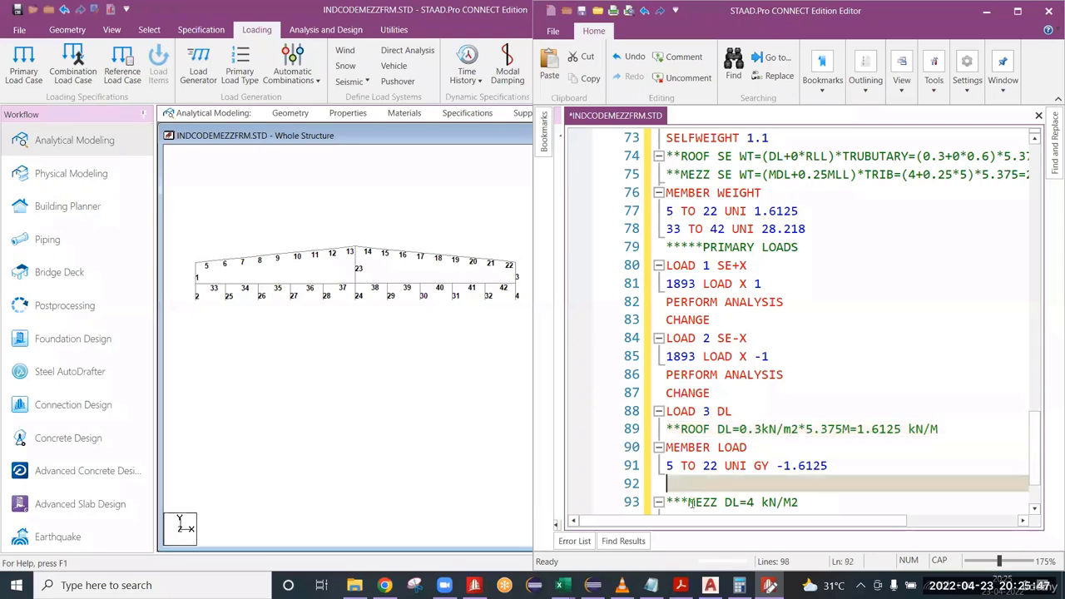
pyautogui.press('Delete')
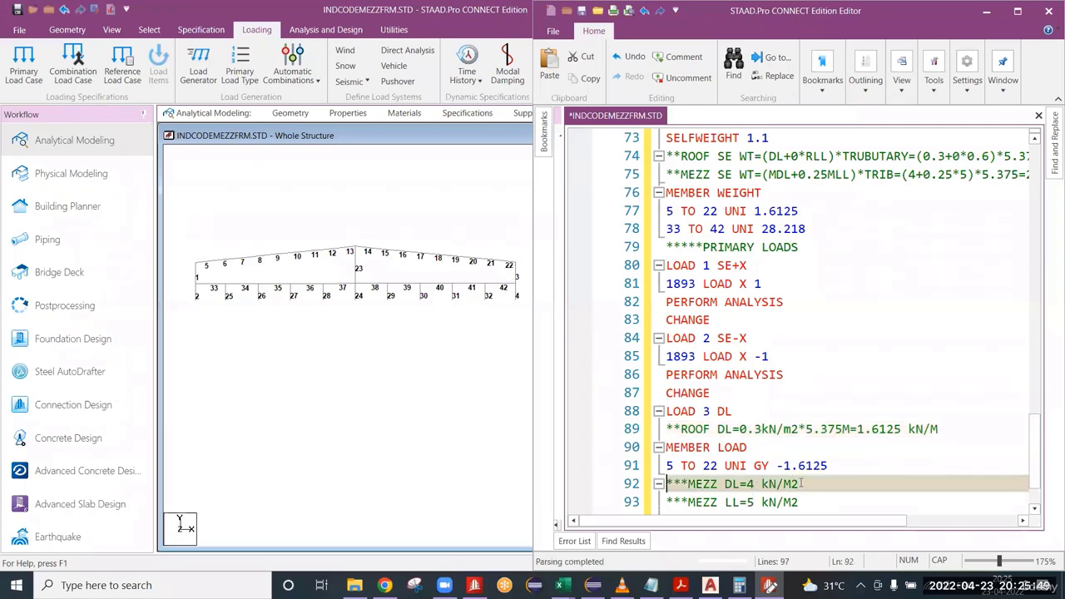
pyautogui.click(801, 484)
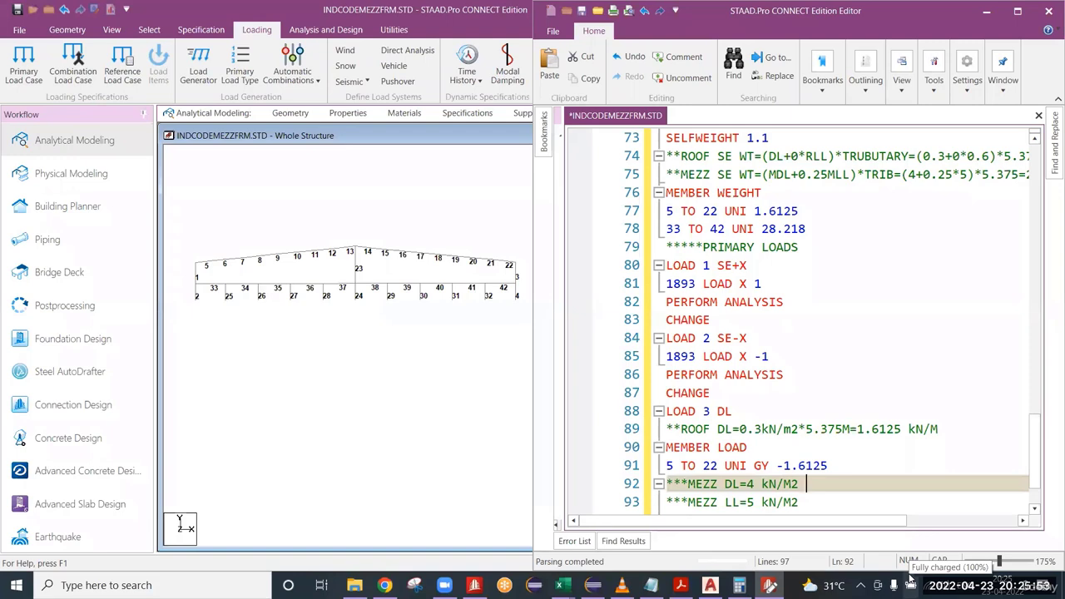
pyautogui.write('*5.375M =')
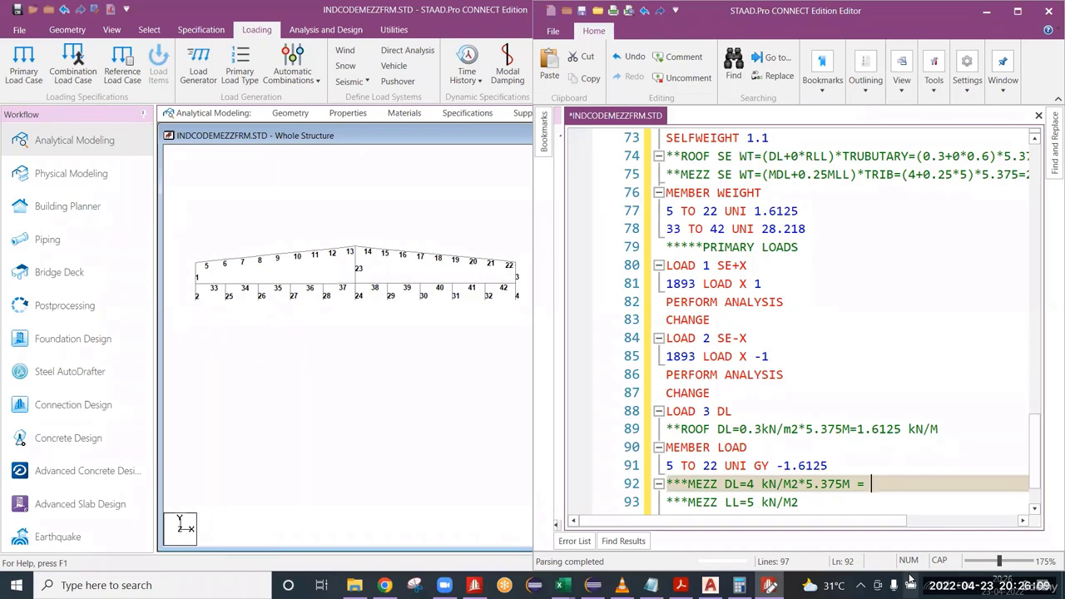
pyautogui.write('21.5 ')
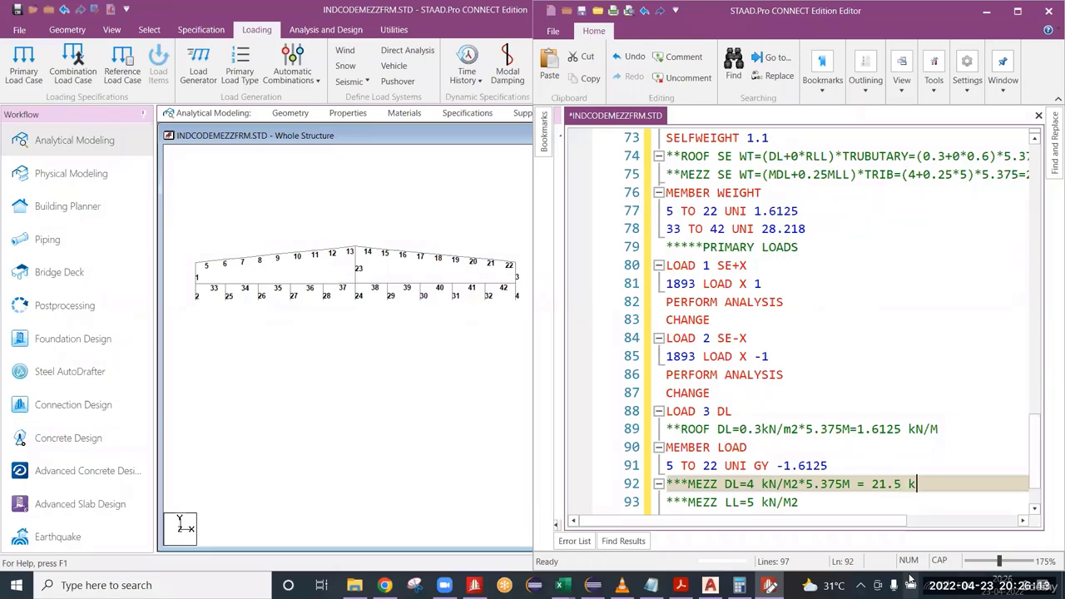
pyautogui.write('kN/M')
pyautogui.press('Return')
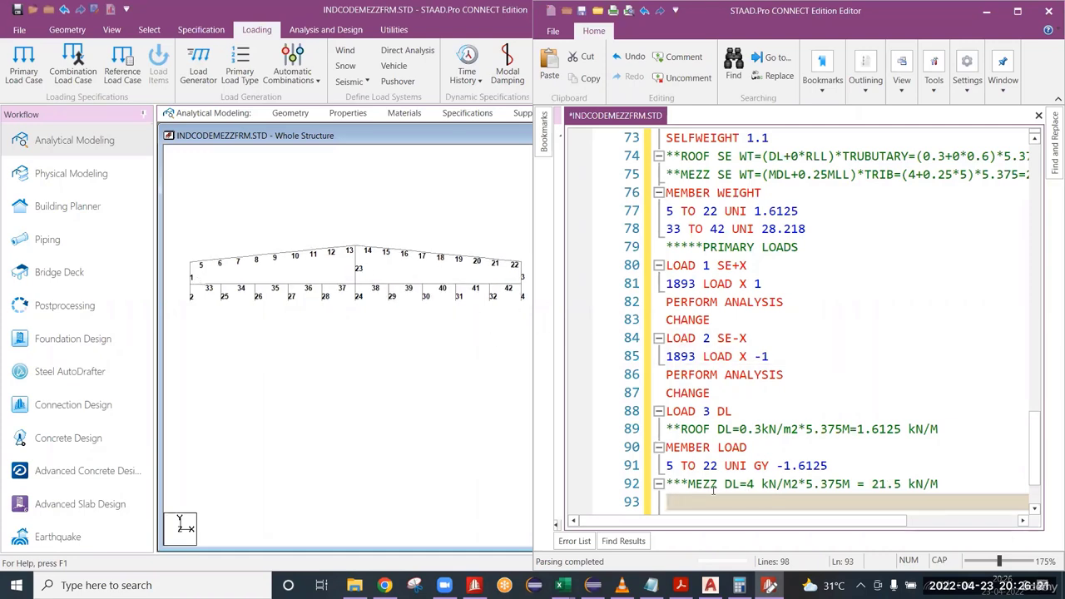
# Add the mezzanine dead load line 33 TO 42 UNI GY -21.5 under the MEZZ DL comment, leaving a new line beneath.
pyautogui.write('33 ')
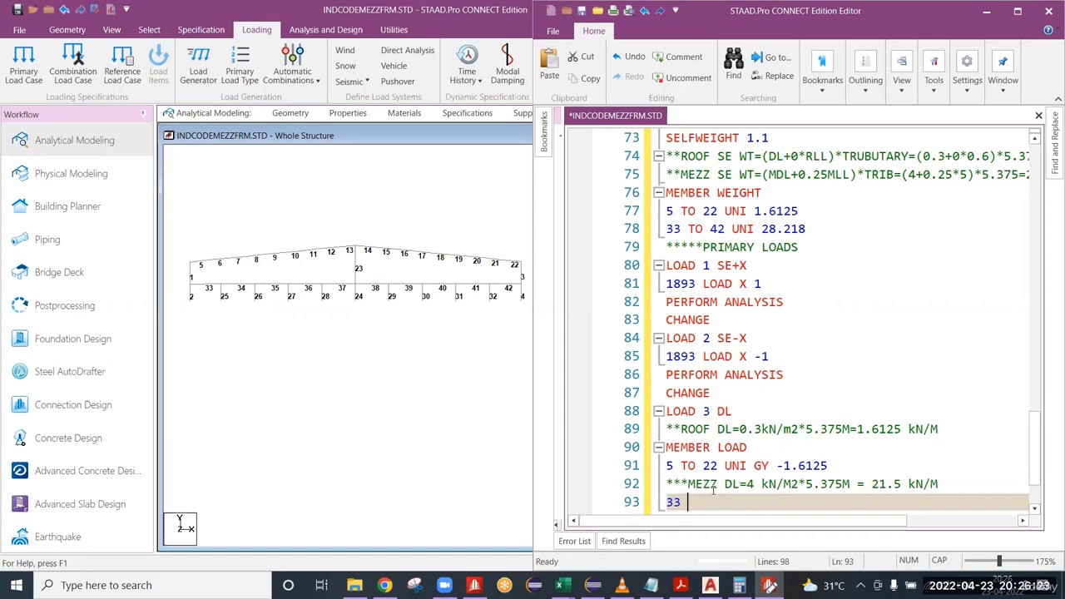
pyautogui.write('TO 42 UNI GY ')
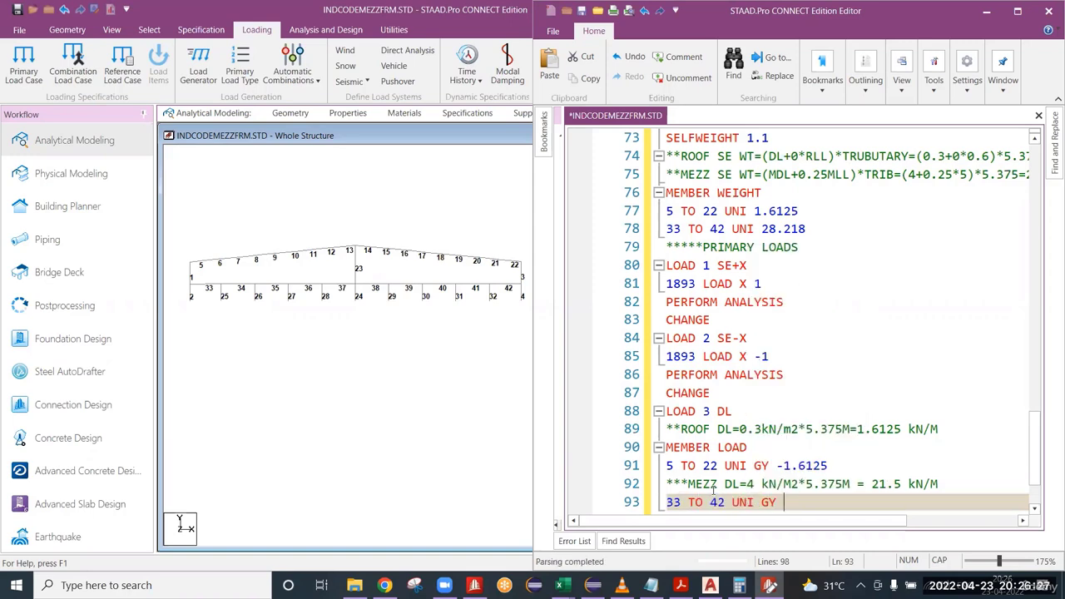
pyautogui.write('-21.5')
pyautogui.scroll(-1, 867, 472)
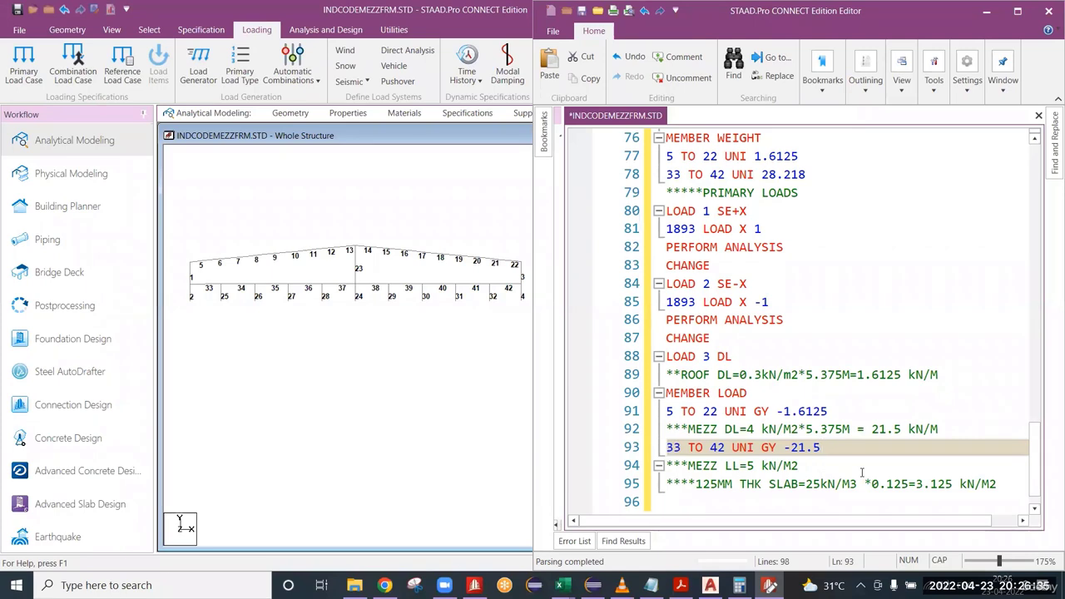
pyautogui.press('Return')
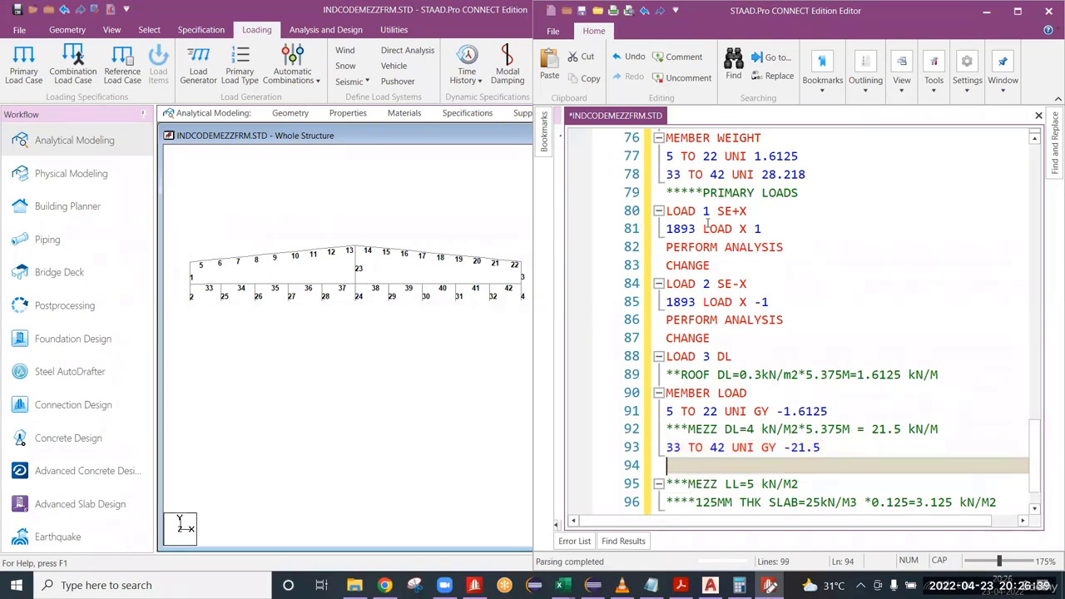
# Insert a separator comment line of asterisks after each of the load cases SE+X, SE-X and DL.
pyautogui.click(721, 267)
pyautogui.press('Return')
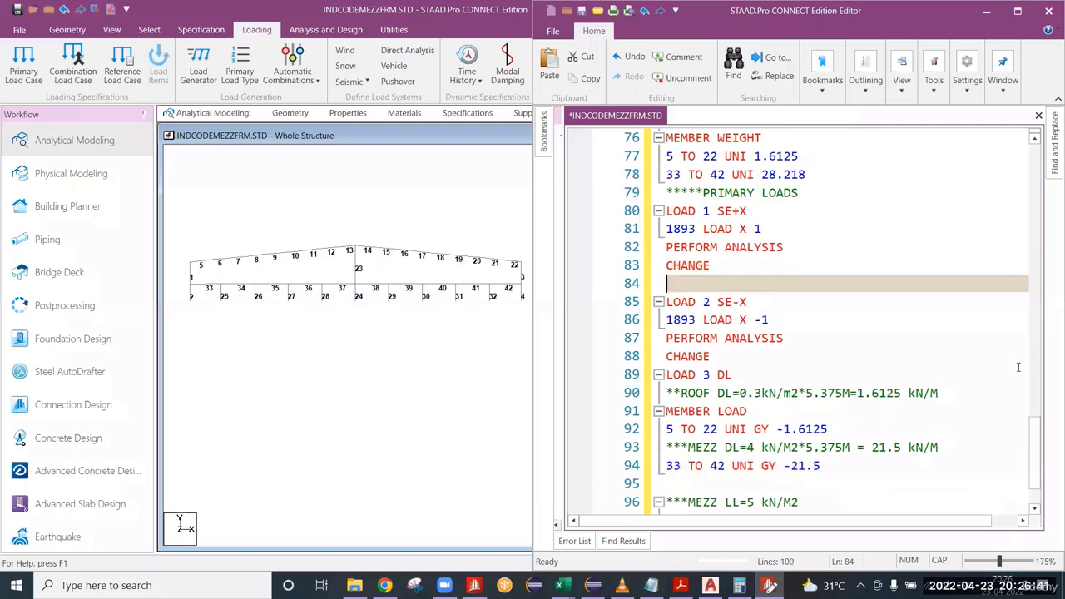
pyautogui.write('*********************')
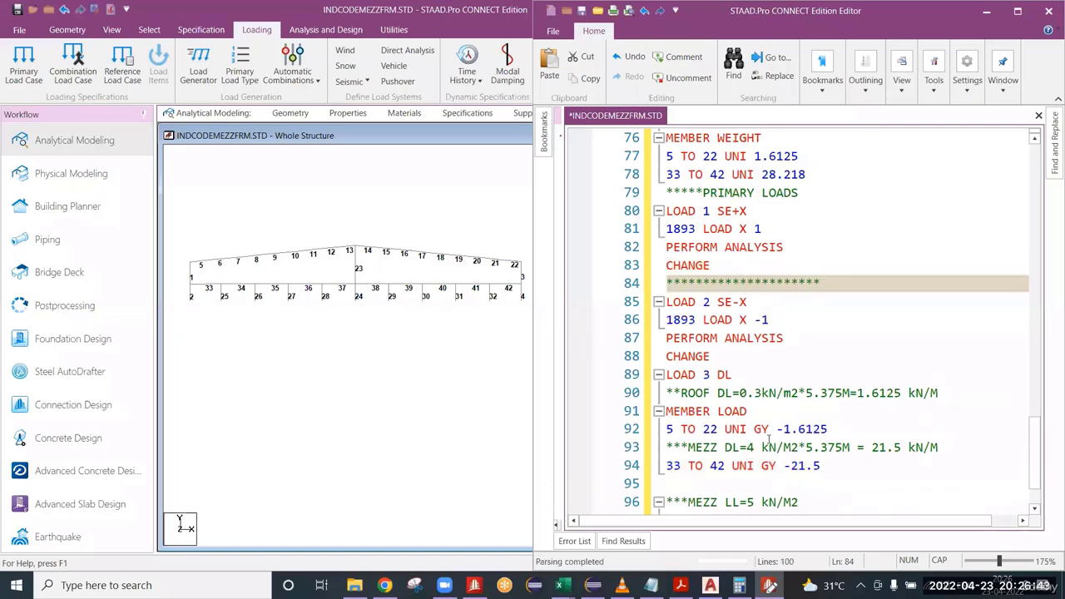
pyautogui.click(716, 358)
pyautogui.press('Return')
pyautogui.write('*')
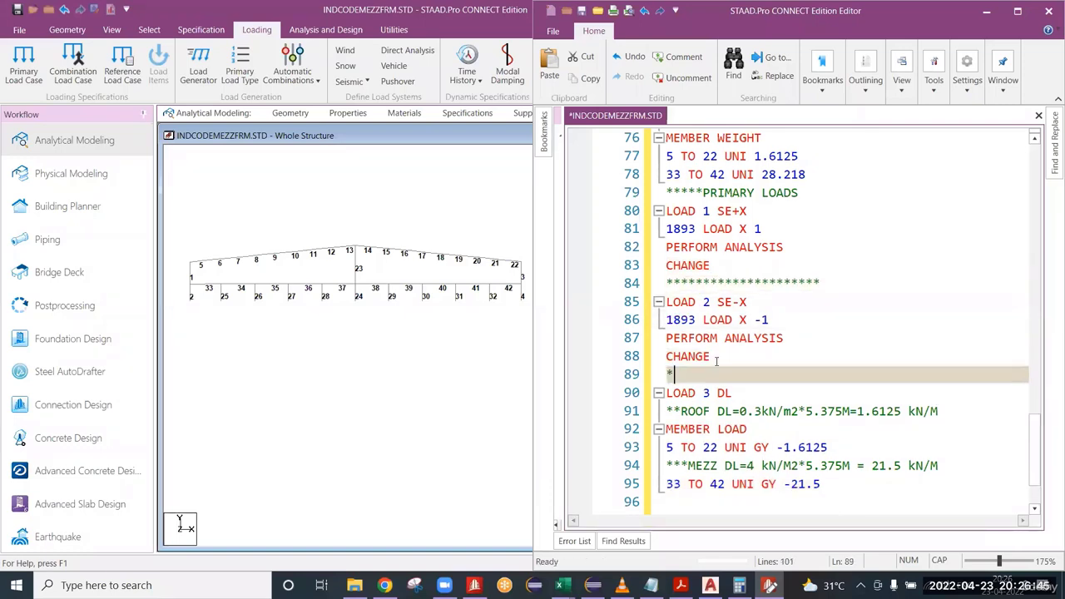
pyautogui.write('********************')
pyautogui.scroll(-1, 836, 444)
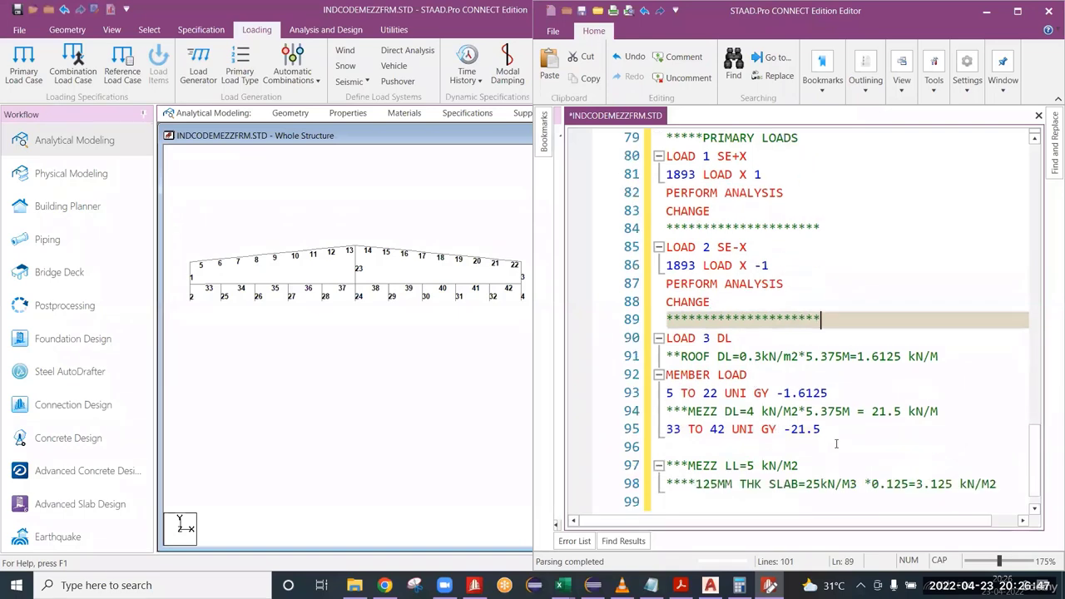
pyautogui.click(834, 432)
pyautogui.click(663, 447)
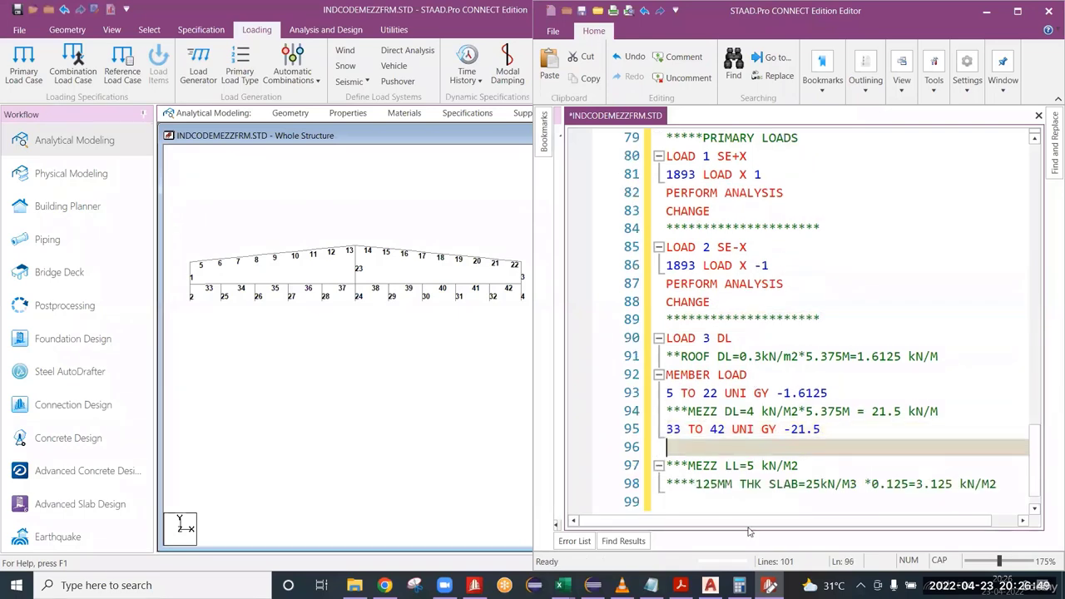
pyautogui.write('************************')
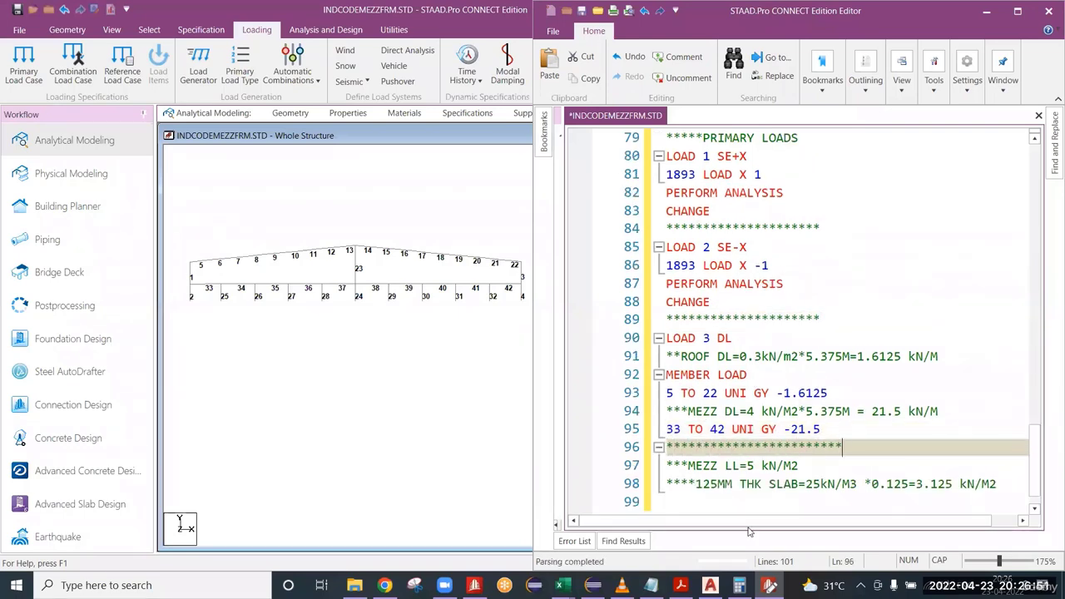
# Start load case LOAD 4 LL below the last separator and begin its comment line with *ROOF LL=.
pyautogui.press('Return')
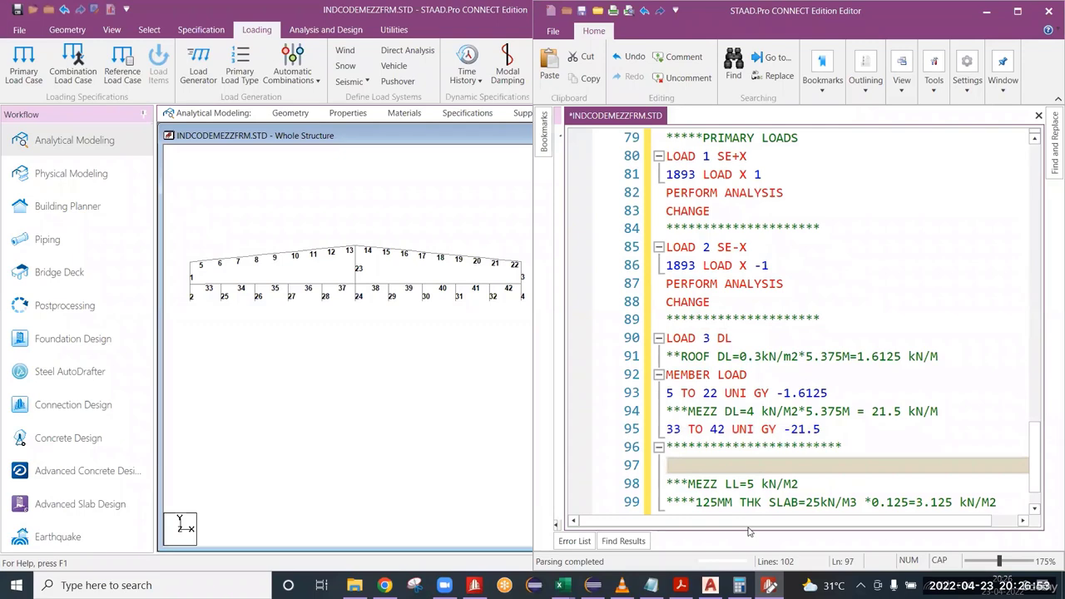
pyautogui.write('LOAD 4')
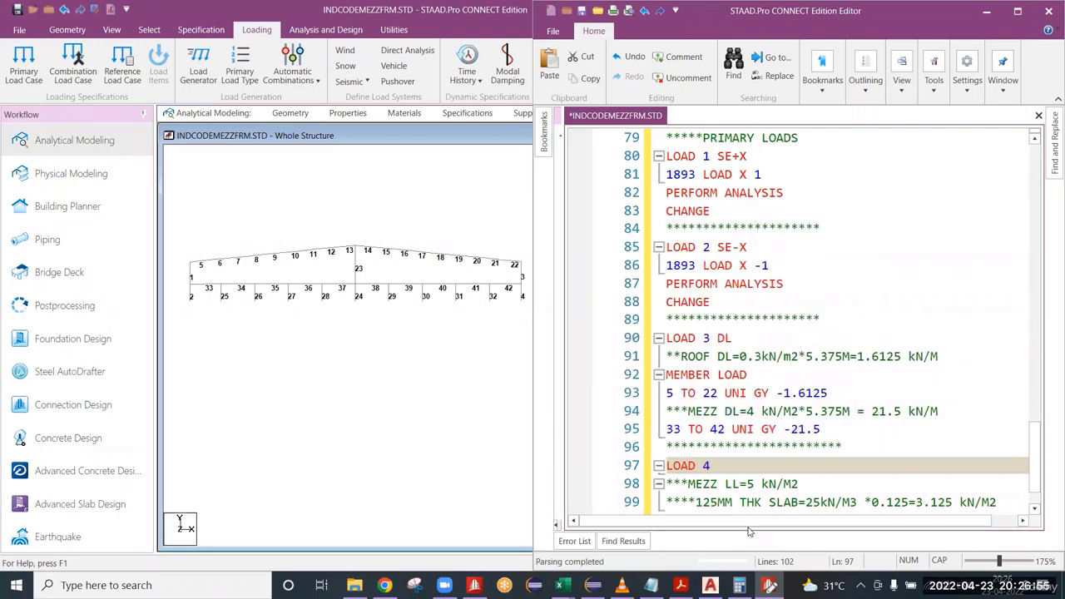
pyautogui.write(' LL')
pyautogui.press('Return')
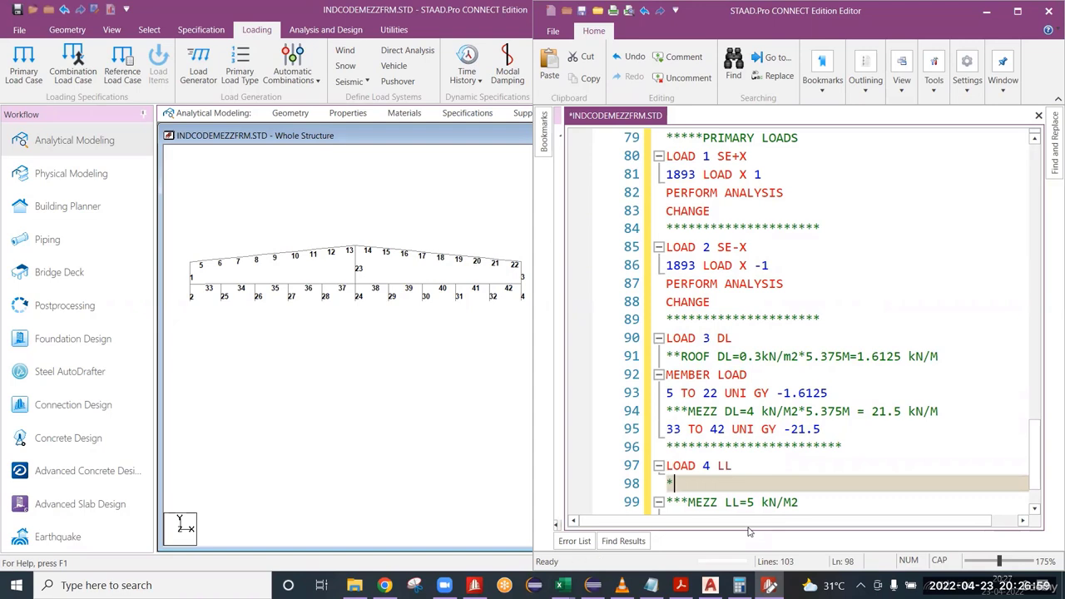
pyautogui.write('*ROOF ')
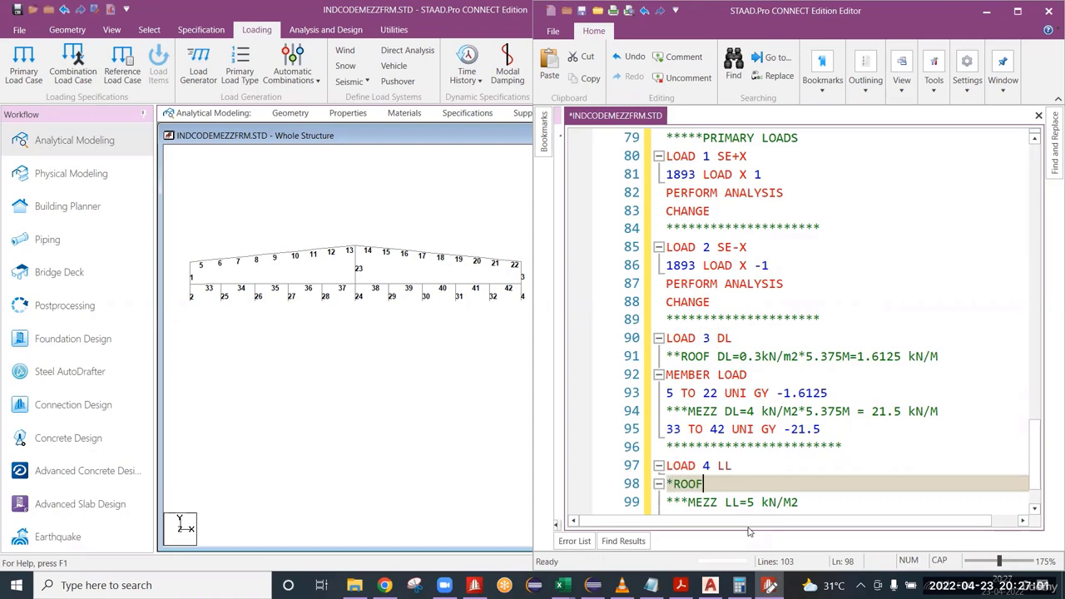
pyautogui.write('LL=')
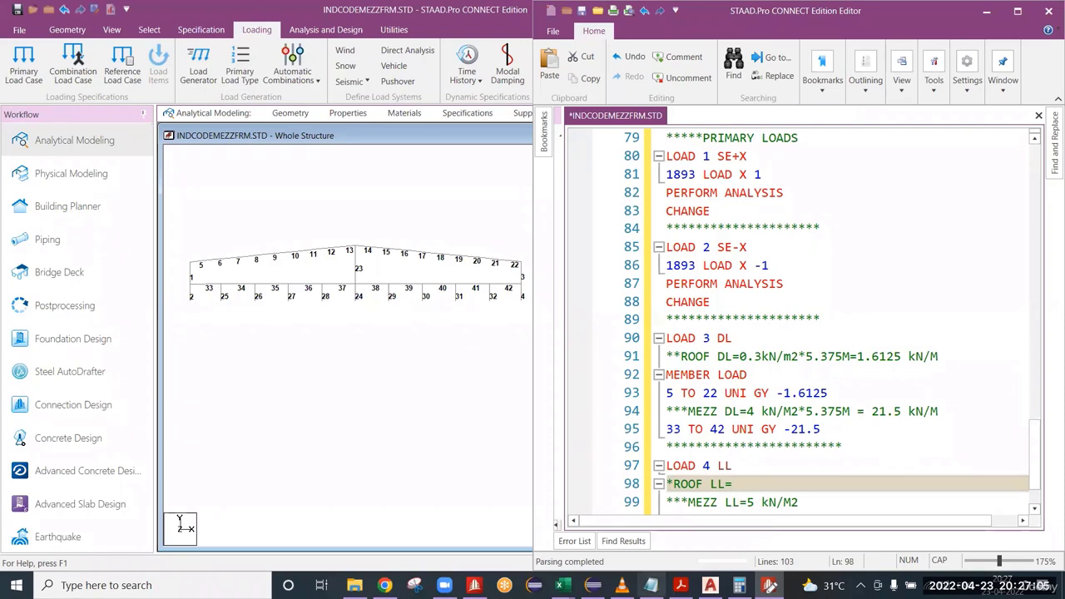
# Look up the roof DL and LL values in the Seismic calc.xlsx workbook in Excel and return to the STAAD.Pro editor.
pyautogui.moveTo(560, 585)
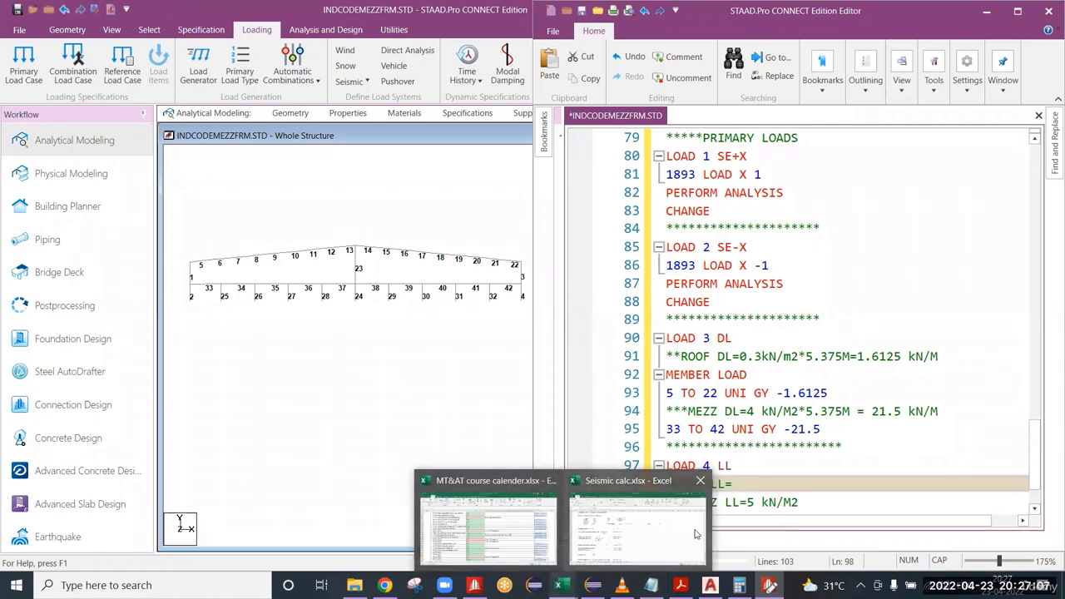
pyautogui.hotkey('alt', 'Tab')
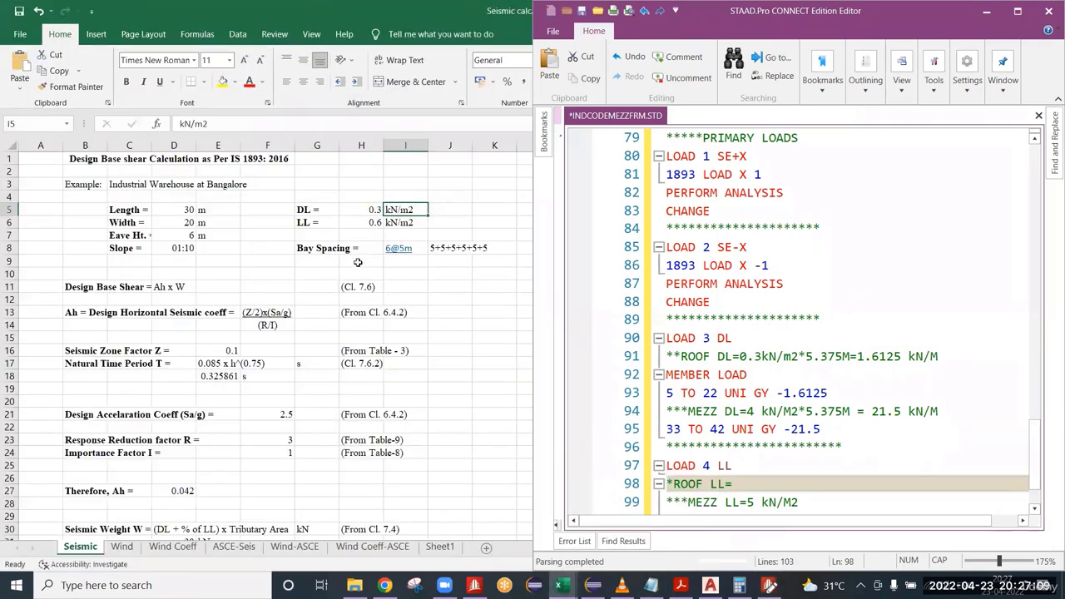
pyautogui.moveTo(362, 223); pyautogui.dragTo(319, 211)
pyautogui.rightClick(139, 4)
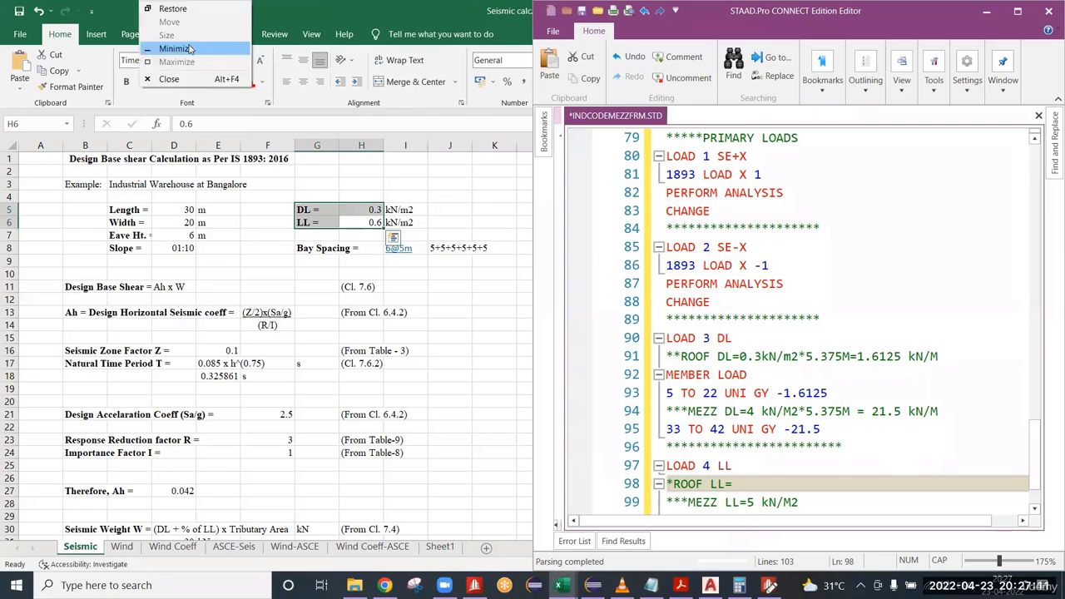
pyautogui.click(190, 49)
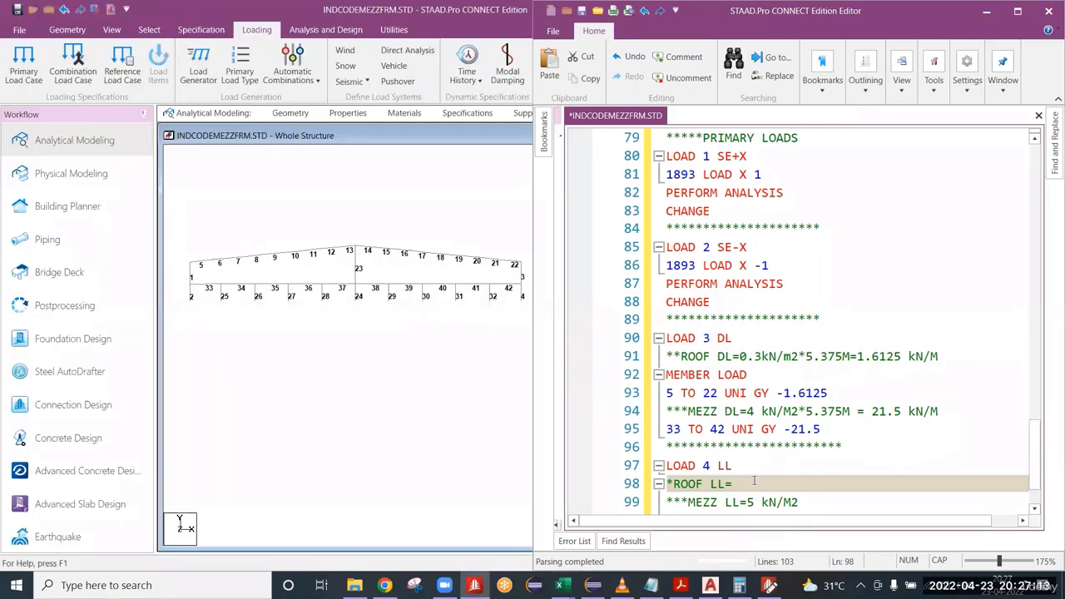
# Complete the ROOF LL comment under LOAD 4 LL with 0.6*5.375=3.225 kN/m and leave a new line beneath it.
pyautogui.write('0.6*')
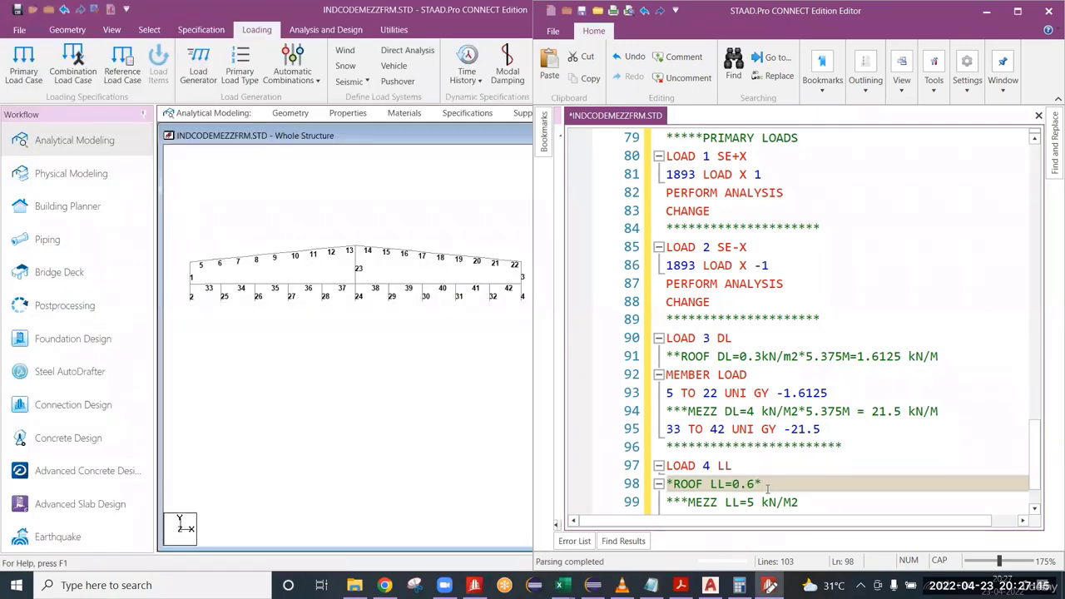
pyautogui.write('5.375=')
pyautogui.write('3.225 ')
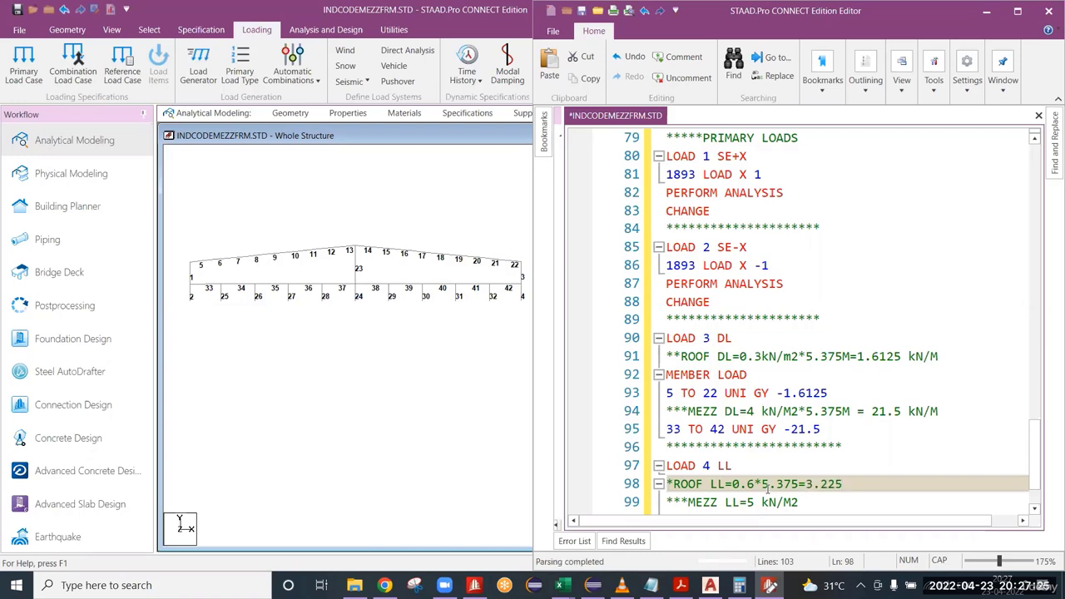
pyautogui.write('kN/')
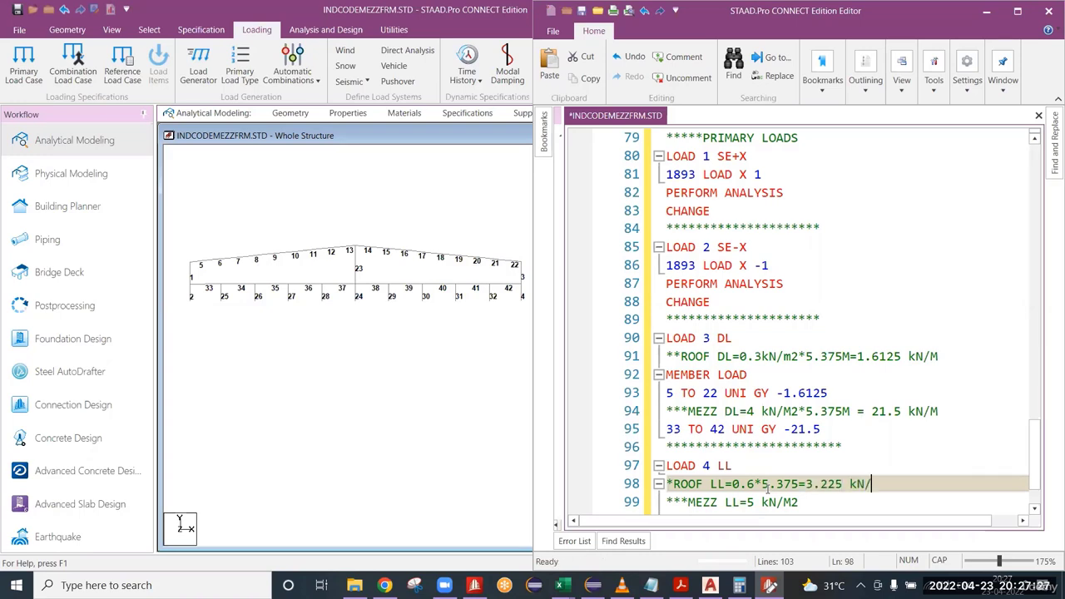
pyautogui.write('m')
pyautogui.press('Return')
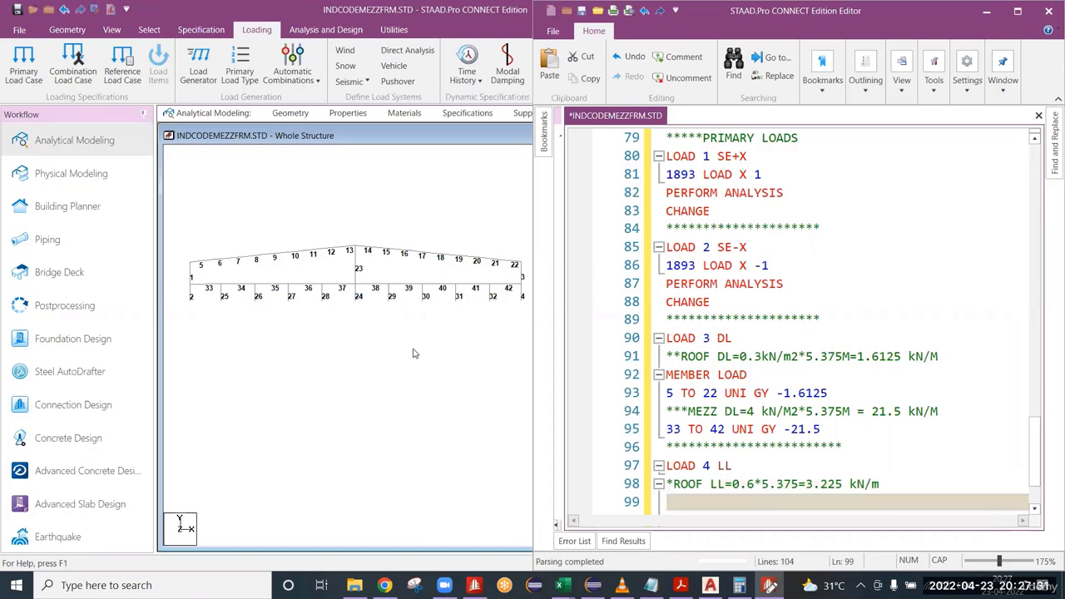
# Add the roof live load line 5 TO 22 UNI GY -3.225 under the ROOF LL comment and save the input file.
pyautogui.scroll(-1, 729, 504)
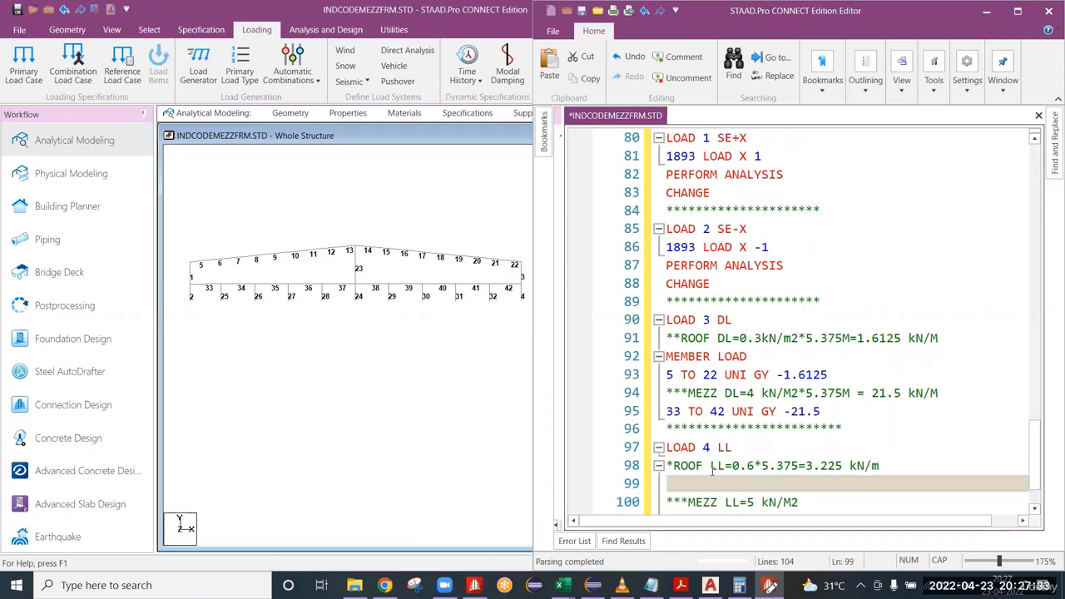
pyautogui.click(697, 464)
pyautogui.click(678, 483)
pyautogui.scroll(-1, 717, 504)
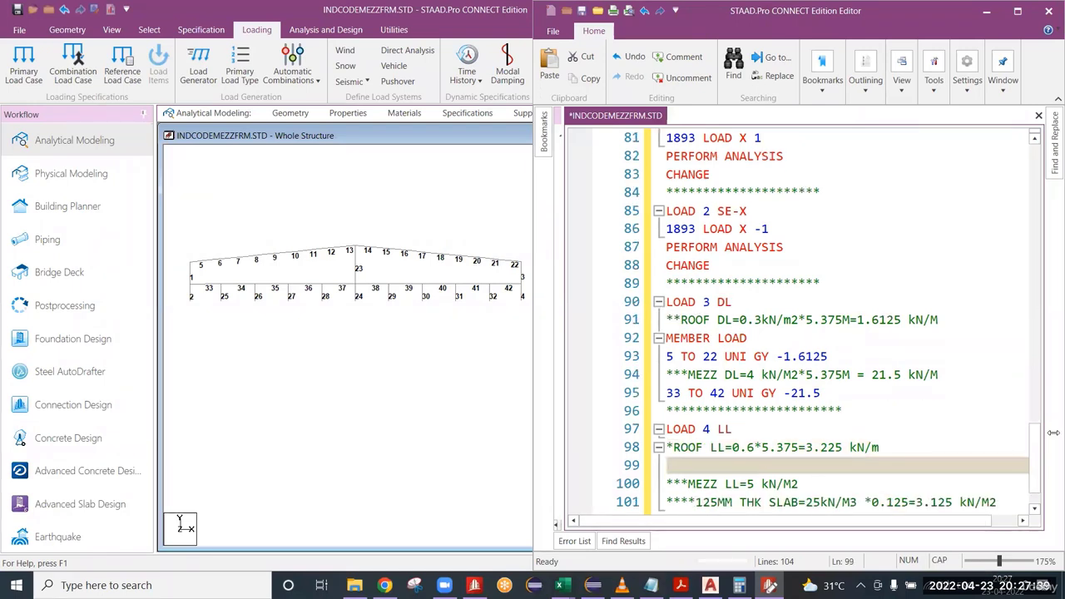
pyautogui.write('5 TO')
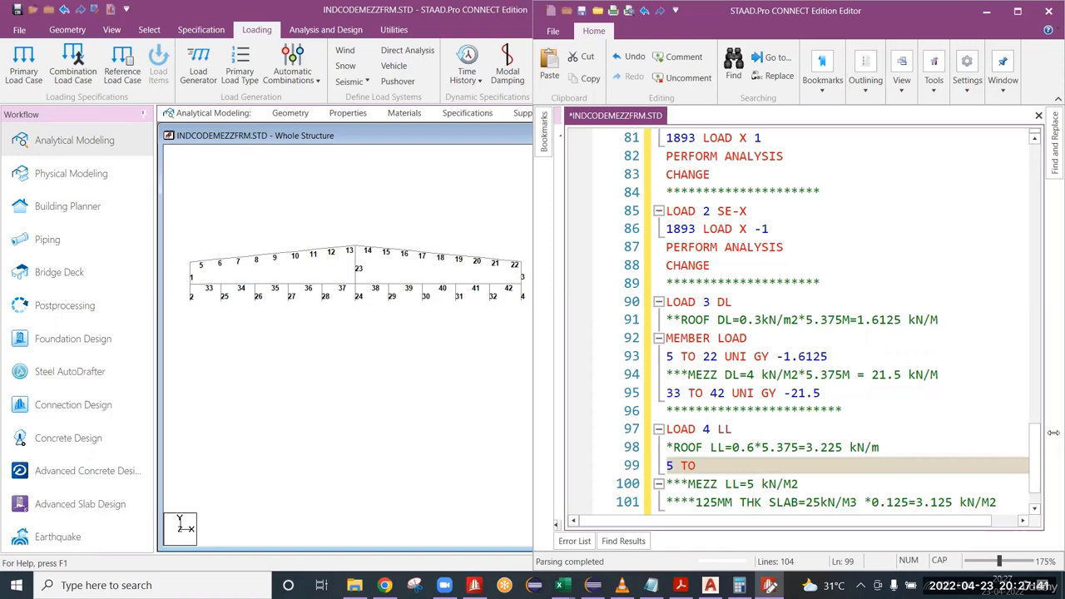
pyautogui.write(' 22')
pyautogui.write('UNI')
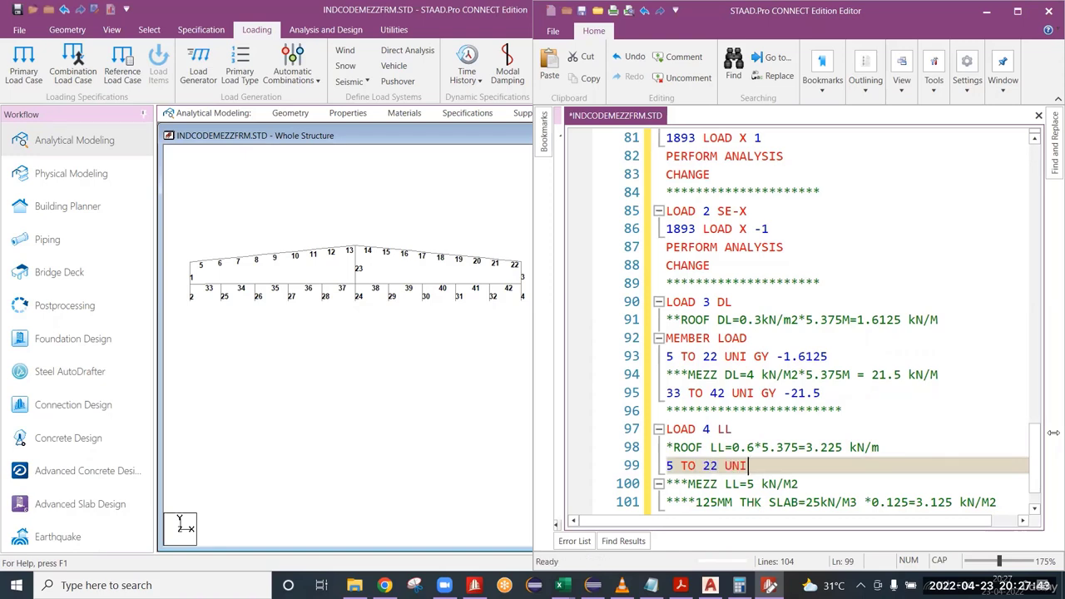
pyautogui.press('Escape')
pyautogui.write('GY -3.')
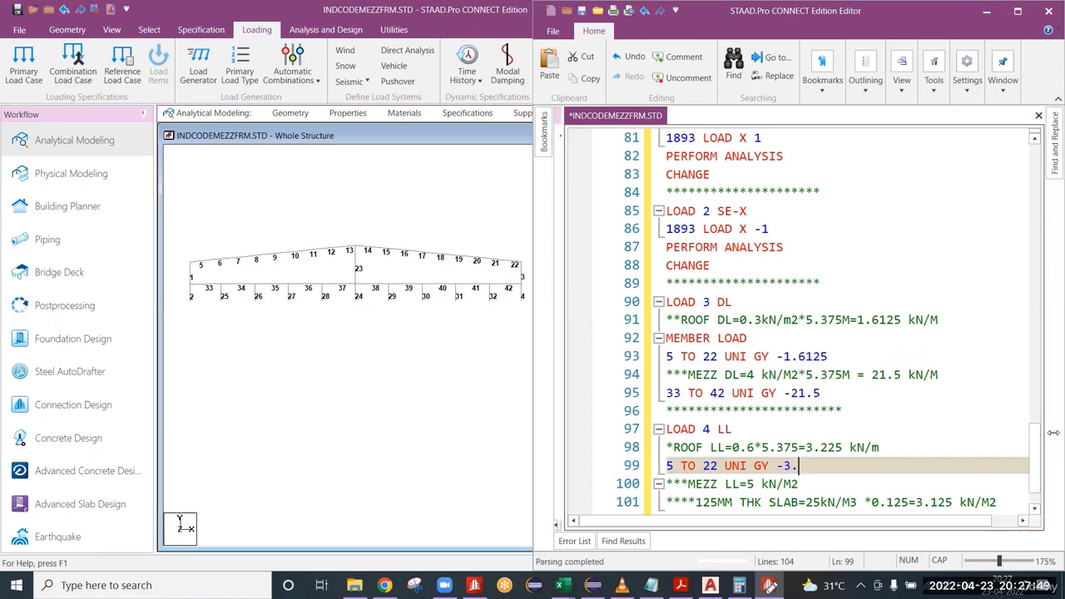
pyautogui.write('225')
pyautogui.hotkey('ctrl', 's')
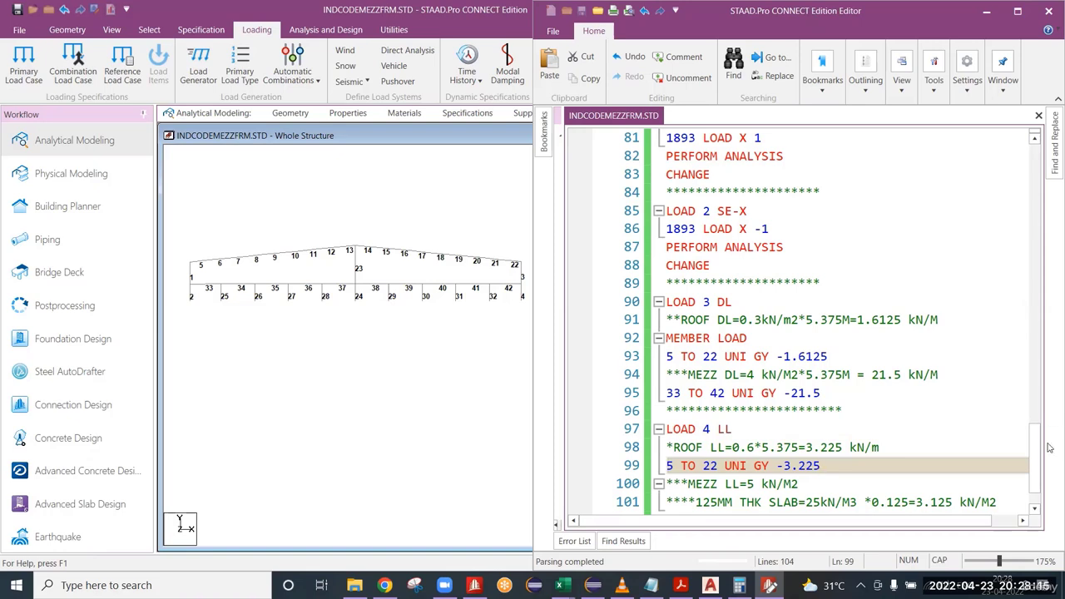
# Compare the LOAD 3 DL block and its MEMBER LOAD line with the structure of the LOAD 4 LL block.
pyautogui.tripleClick(750, 336)
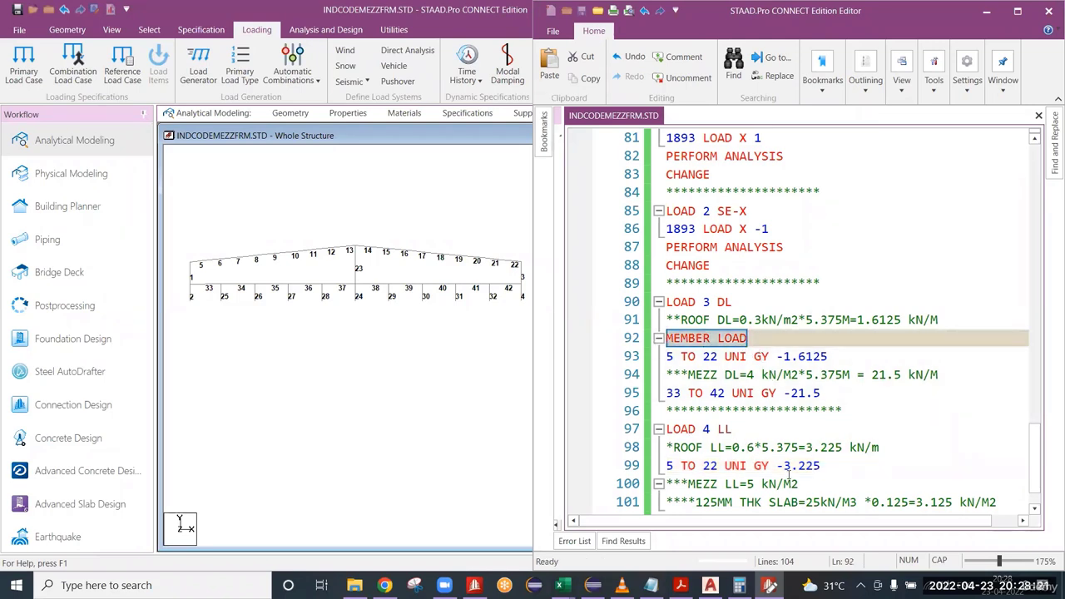
pyautogui.click(899, 449)
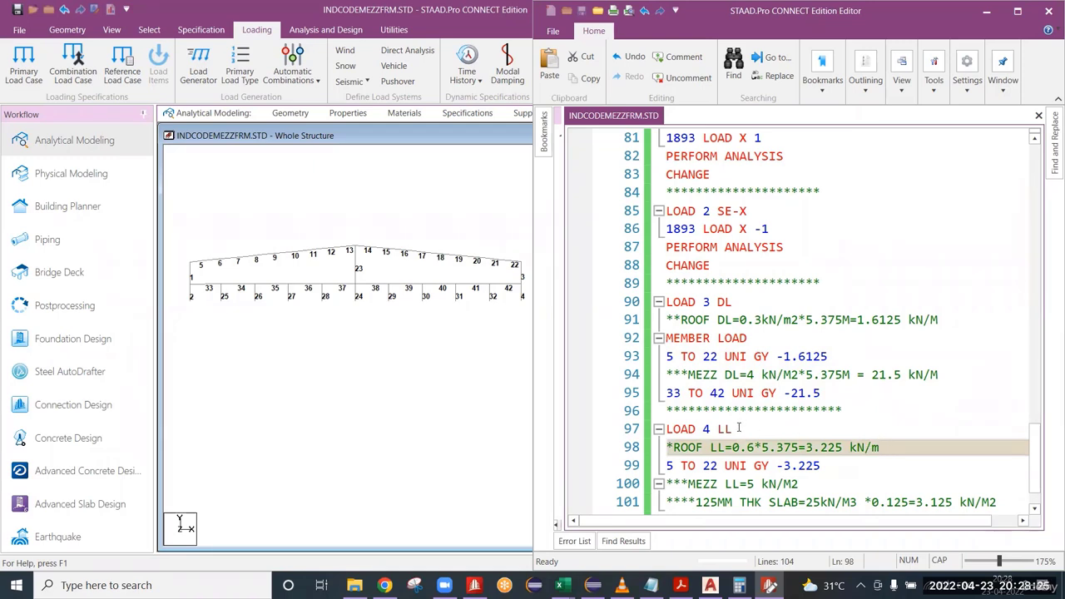
pyautogui.moveTo(738, 428); pyautogui.dragTo(667, 429)
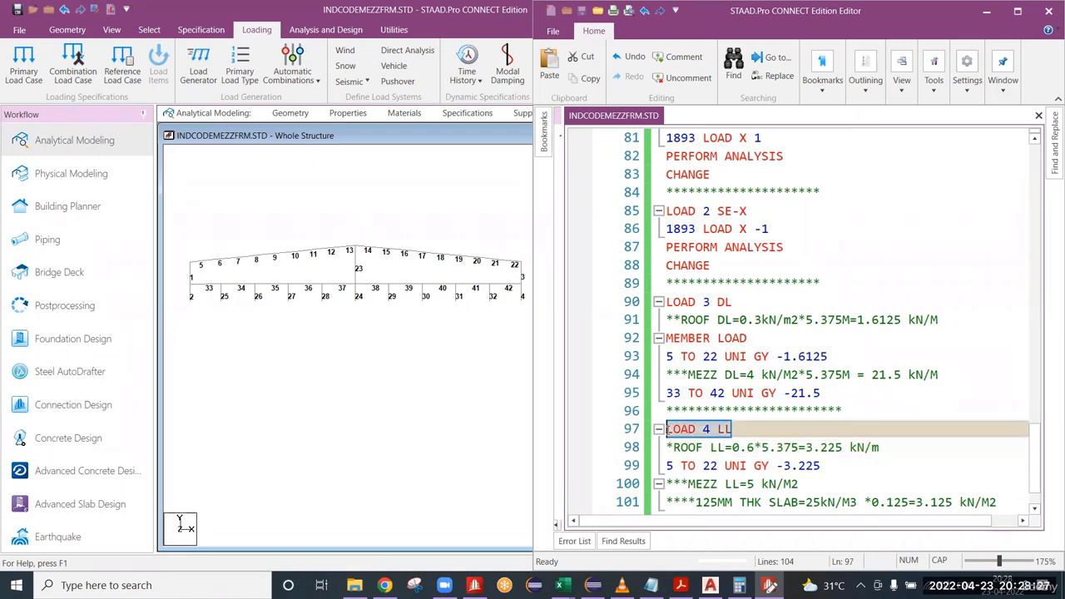
pyautogui.click(744, 430)
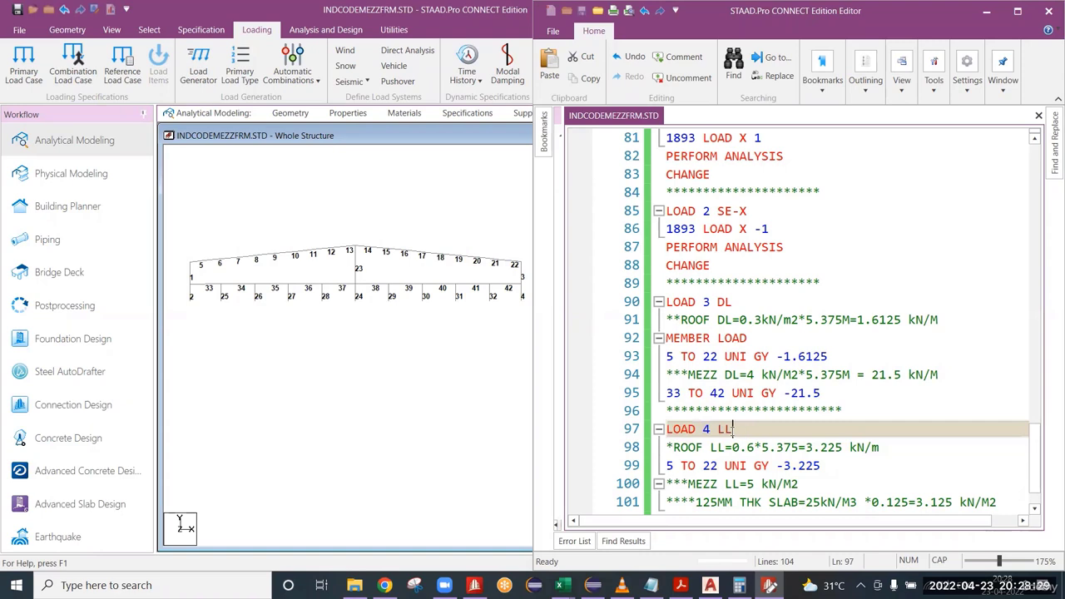
pyautogui.moveTo(733, 429); pyautogui.dragTo(667, 429)
pyautogui.moveTo(737, 429); pyautogui.dragTo(652, 434)
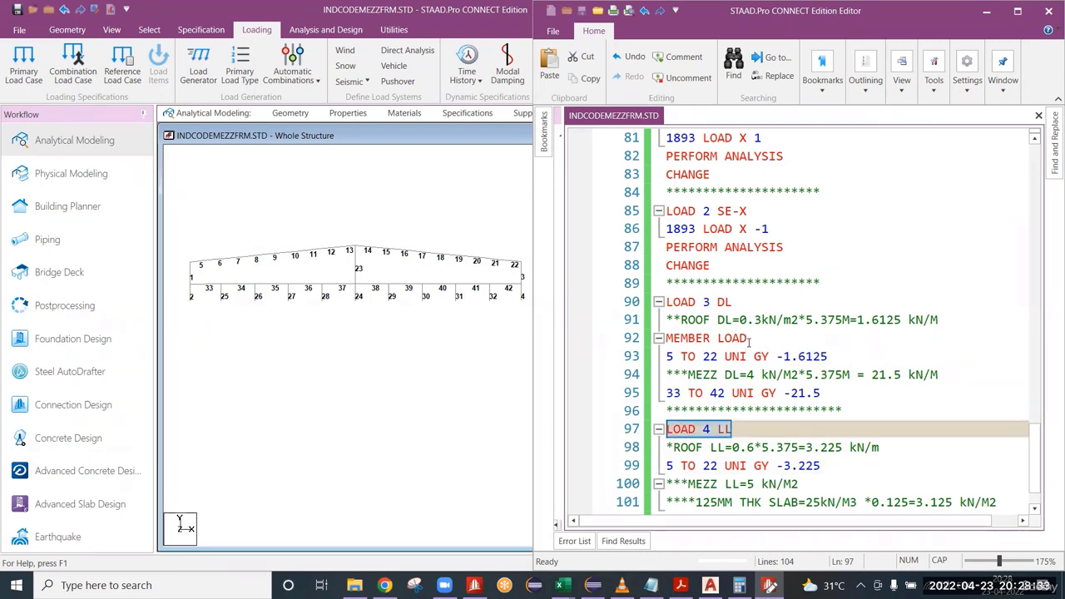
pyautogui.moveTo(747, 337); pyautogui.dragTo(665, 342)
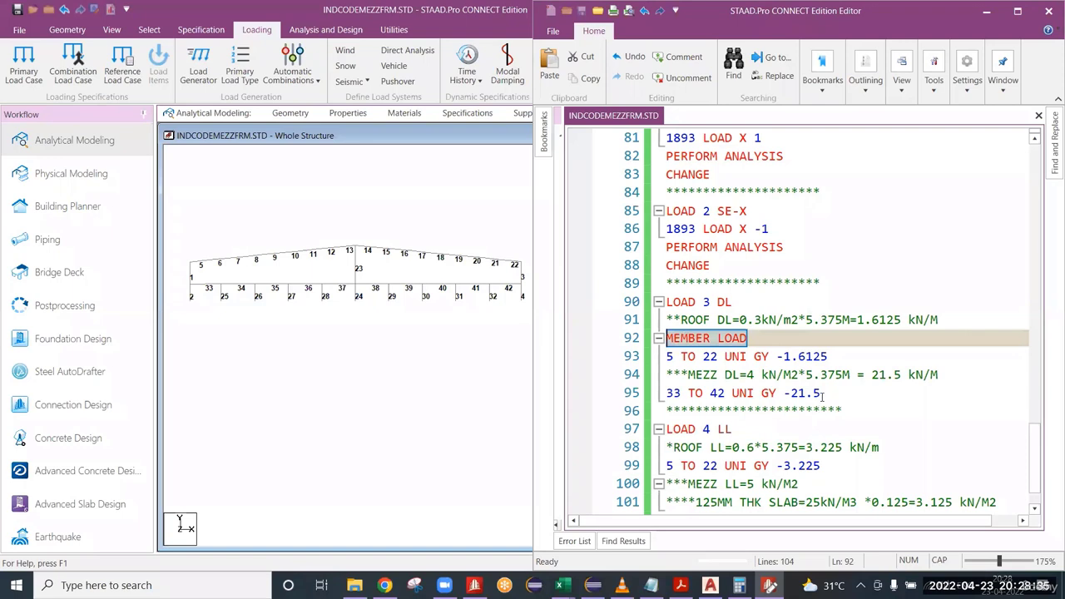
pyautogui.moveTo(820, 393); pyautogui.dragTo(666, 303)
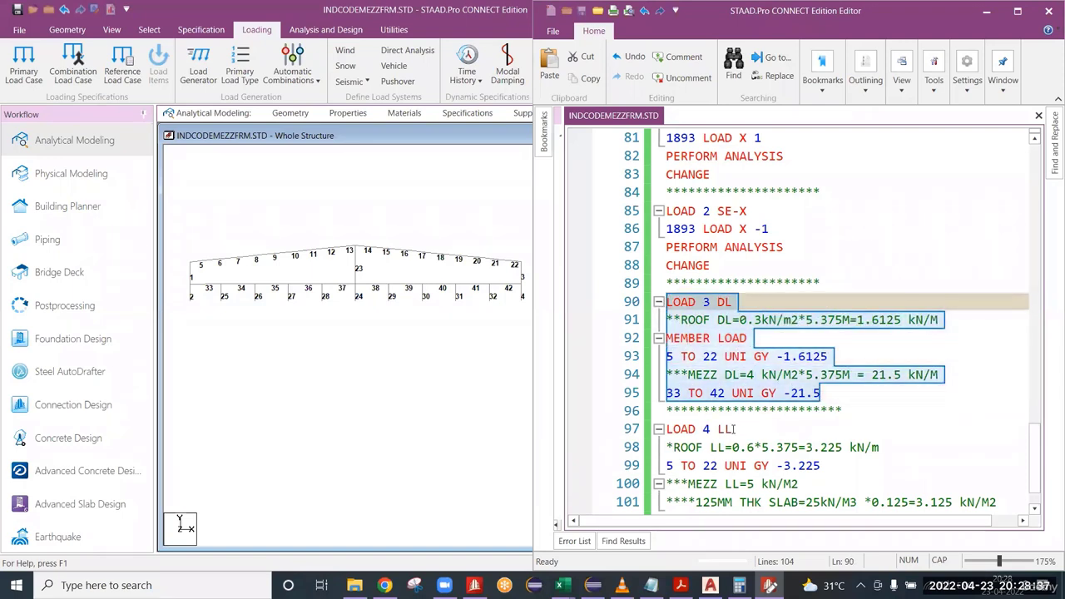
pyautogui.moveTo(736, 429); pyautogui.dragTo(657, 431)
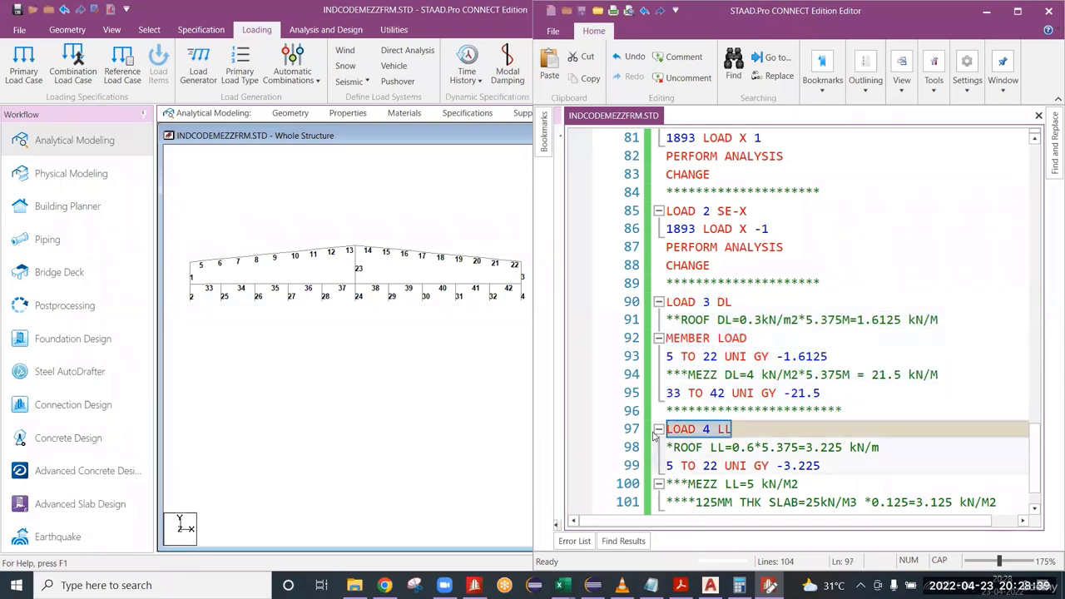
# Insert a MEMBER LOAD line between the ROOF LL comment and the roof live load line in LOAD 4 LL.
pyautogui.click(889, 448)
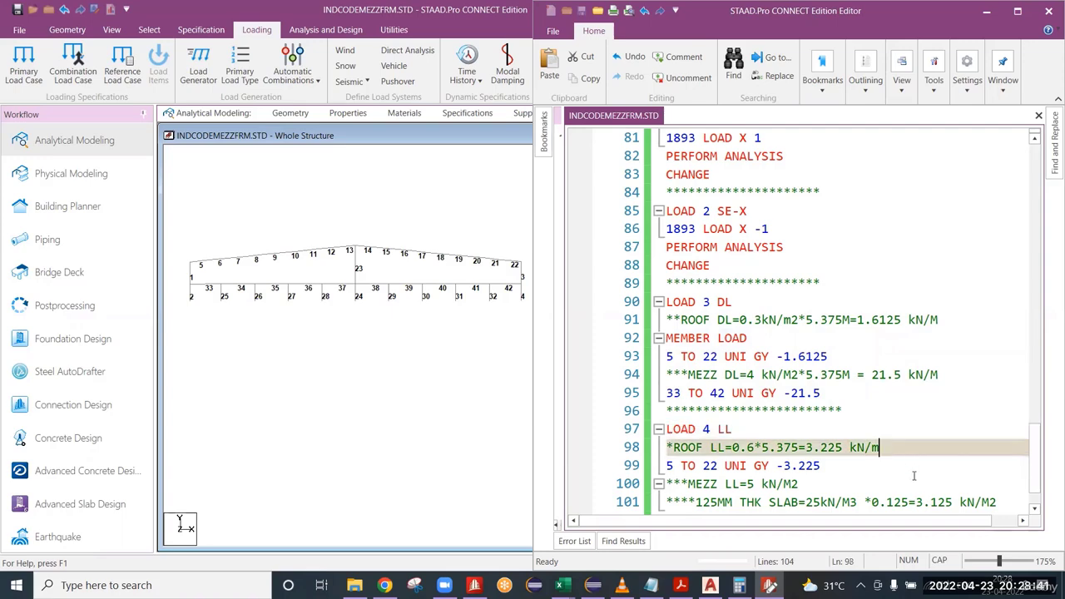
pyautogui.press('Return')
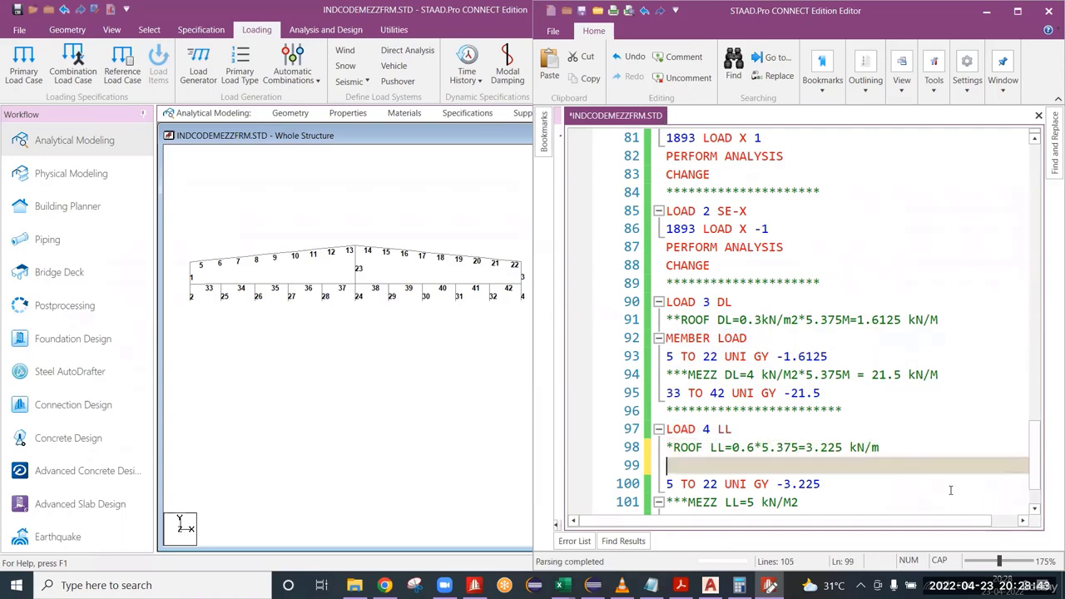
pyautogui.write('MEMBER LOAD')
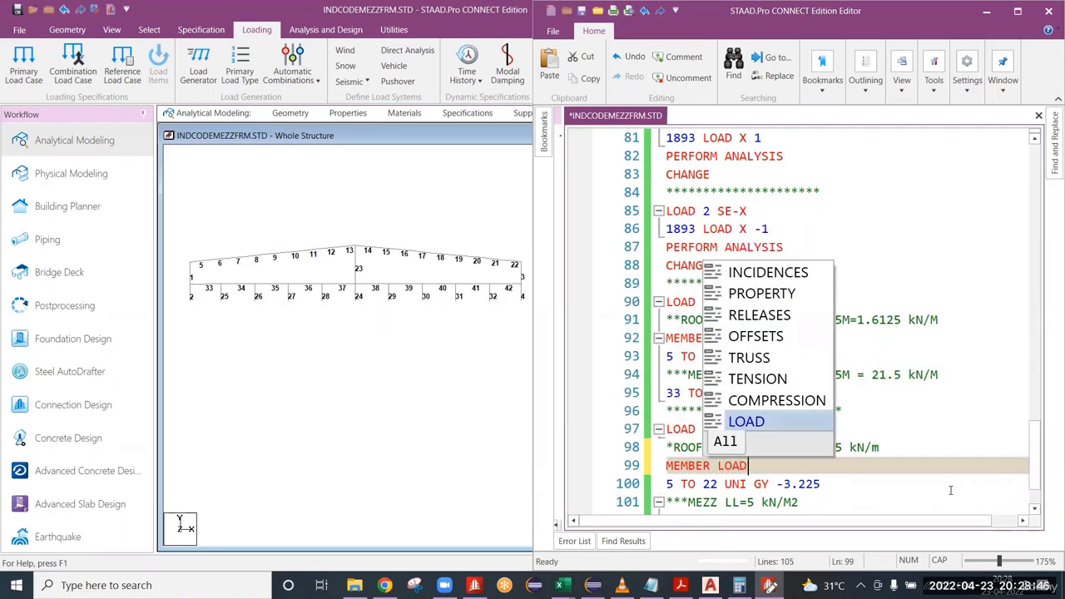
pyautogui.press('Return')
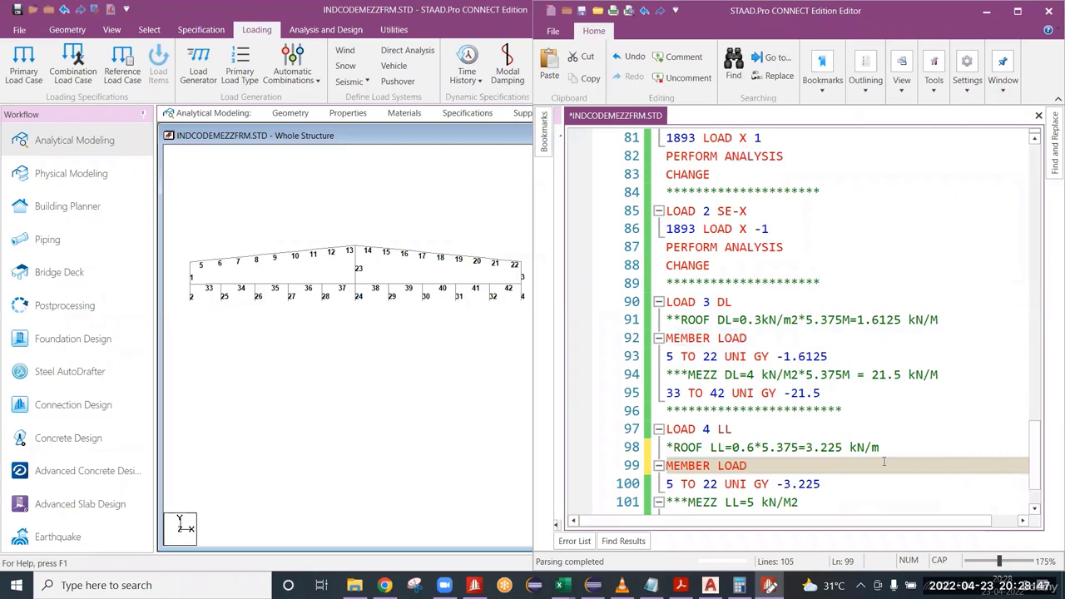
# Extend the MEZZ LL=5 kN/M2 comment under LOAD 4 LL with *5.375=.
pyautogui.scroll(-1, 883, 461)
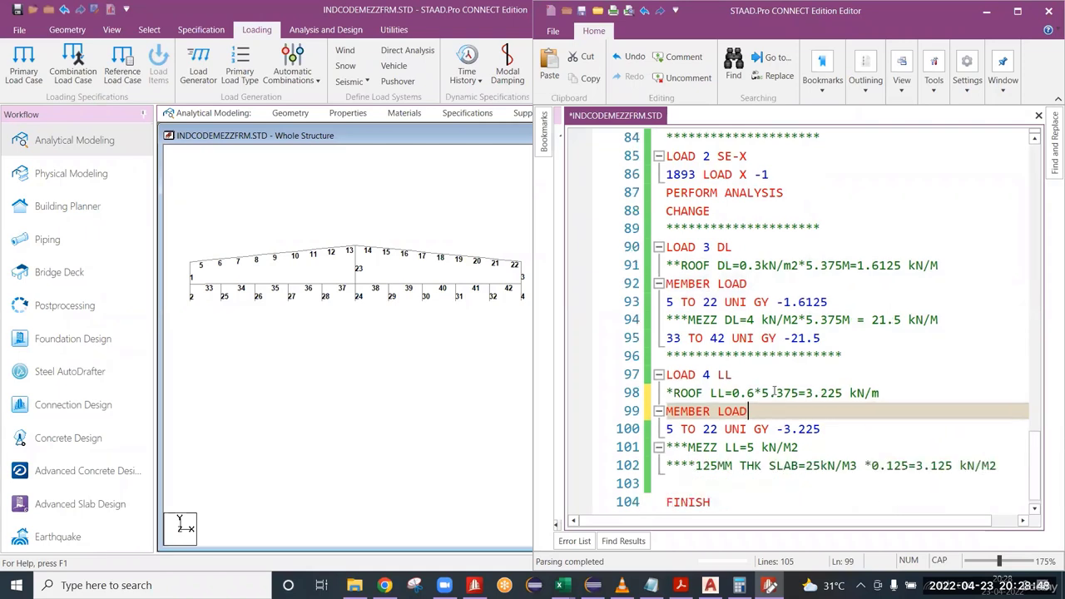
pyautogui.click(806, 451)
pyautogui.write('*')
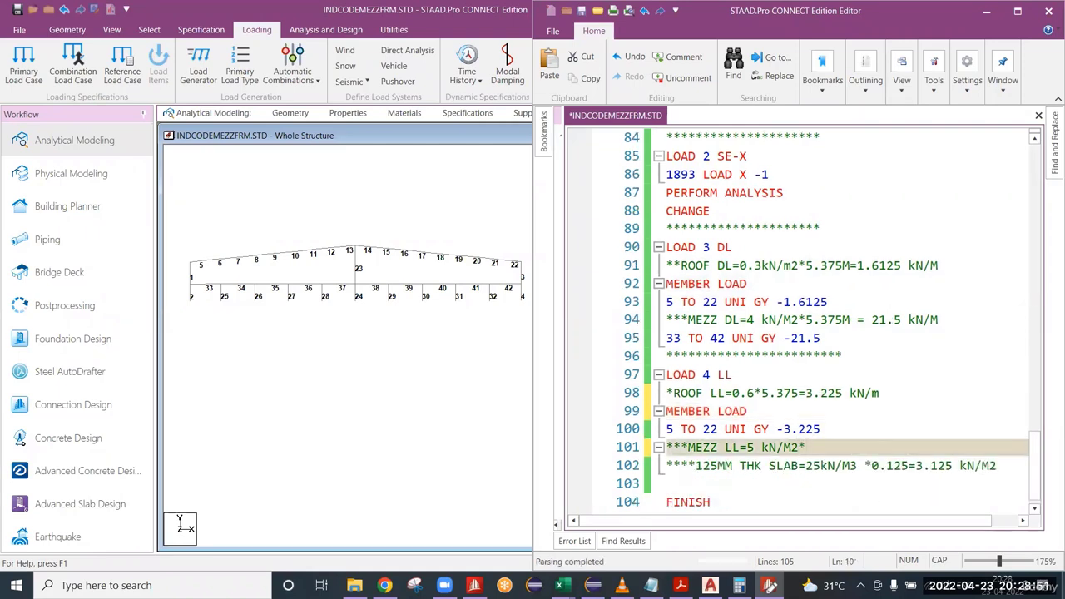
pyautogui.write('5.375=')
# Switch to the IS 800 PDF in Acrobat Reader and find Table 4, Partial Safety Factors for Loads.
pyautogui.click(987, 12)
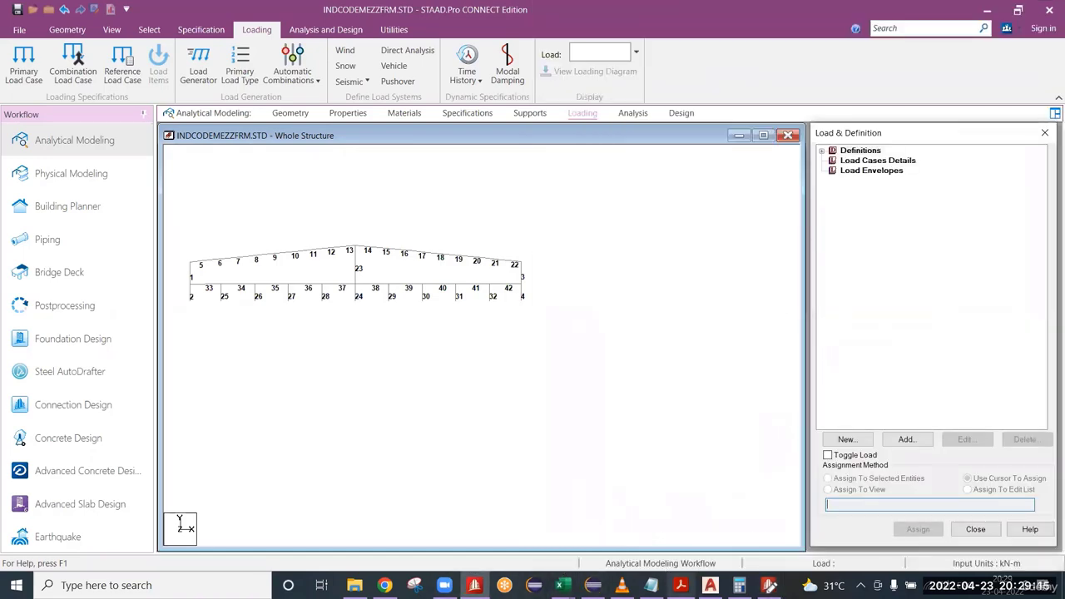
pyautogui.click(681, 585)
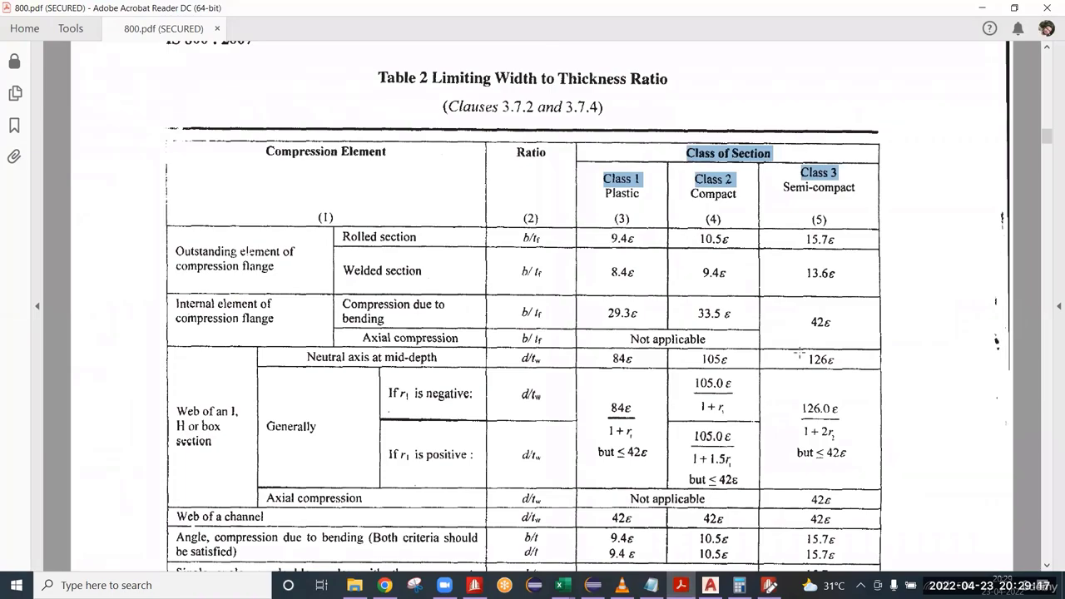
pyautogui.scroll(-15, 799, 354)
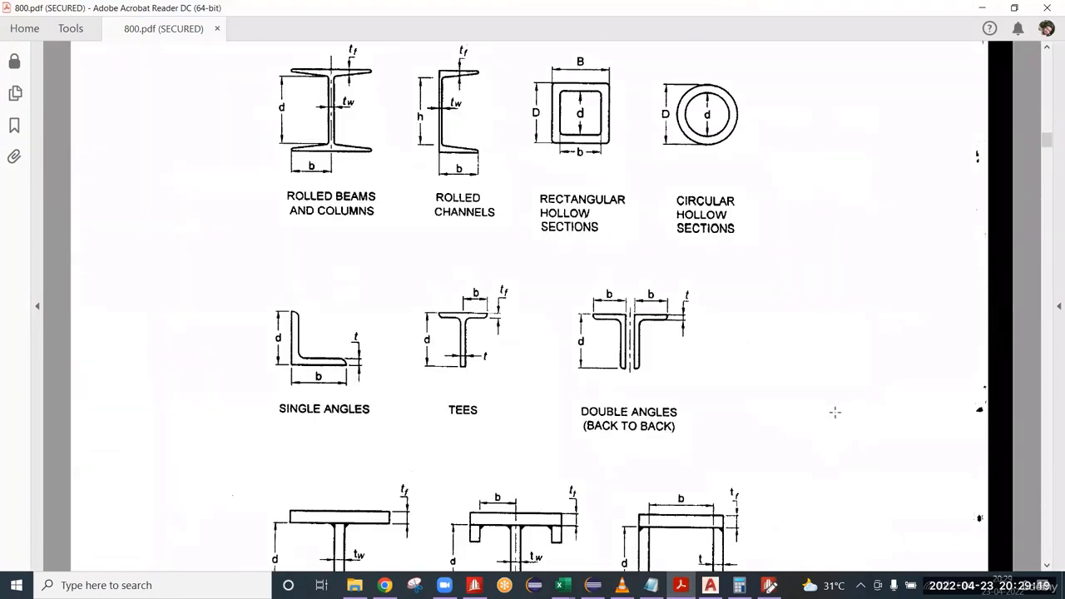
pyautogui.scroll(-8, 834, 412)
pyautogui.scroll(-6, 810, 403)
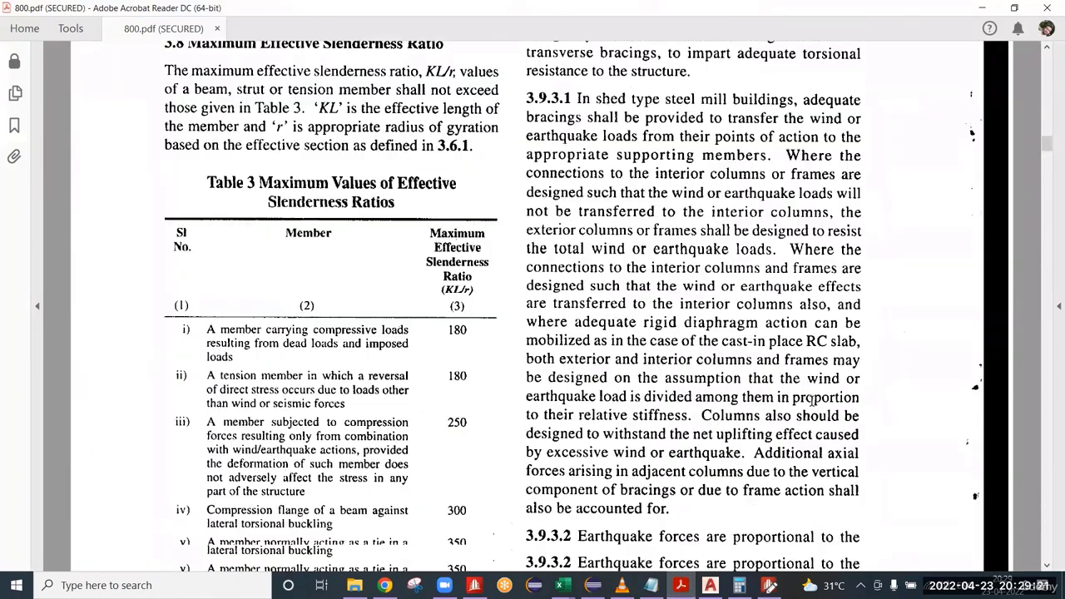
pyautogui.scroll(-16, 814, 416)
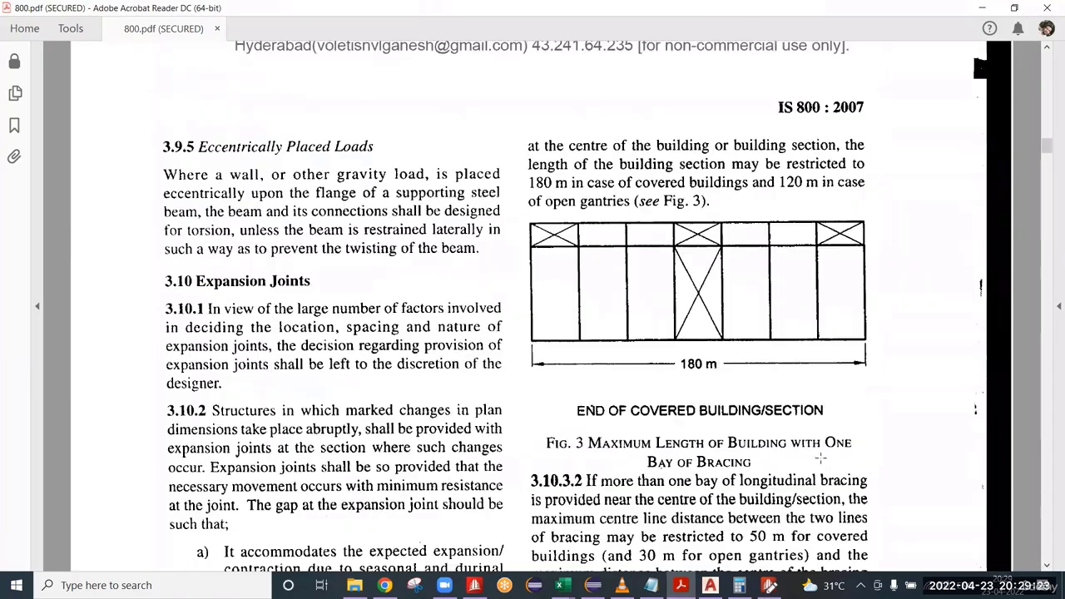
pyautogui.scroll(-15, 814, 464)
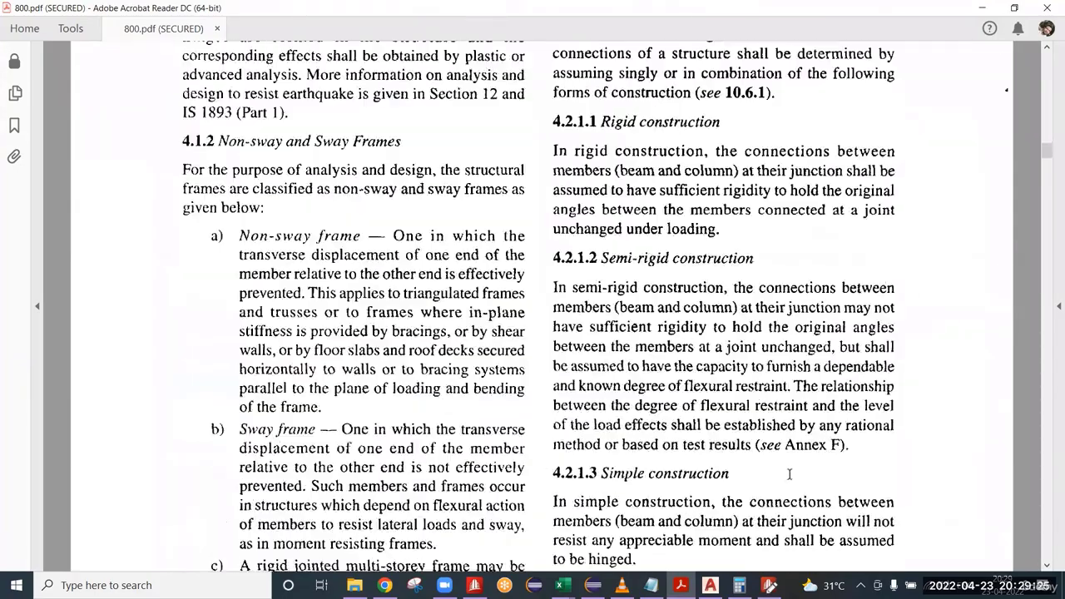
pyautogui.scroll(-18, 785, 468)
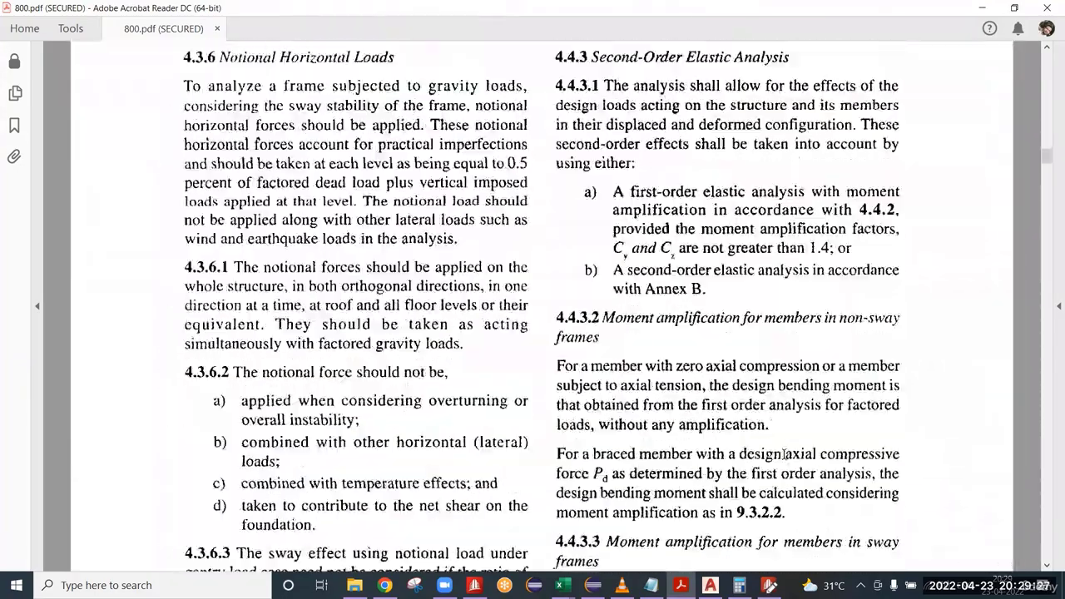
pyautogui.scroll(-16, 790, 451)
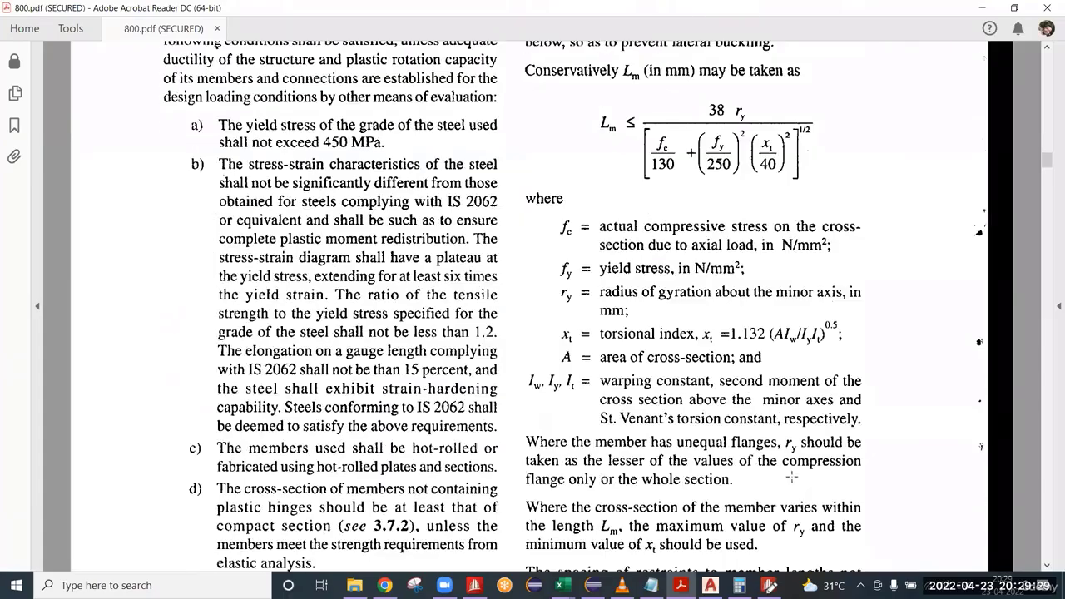
pyautogui.scroll(-15, 790, 490)
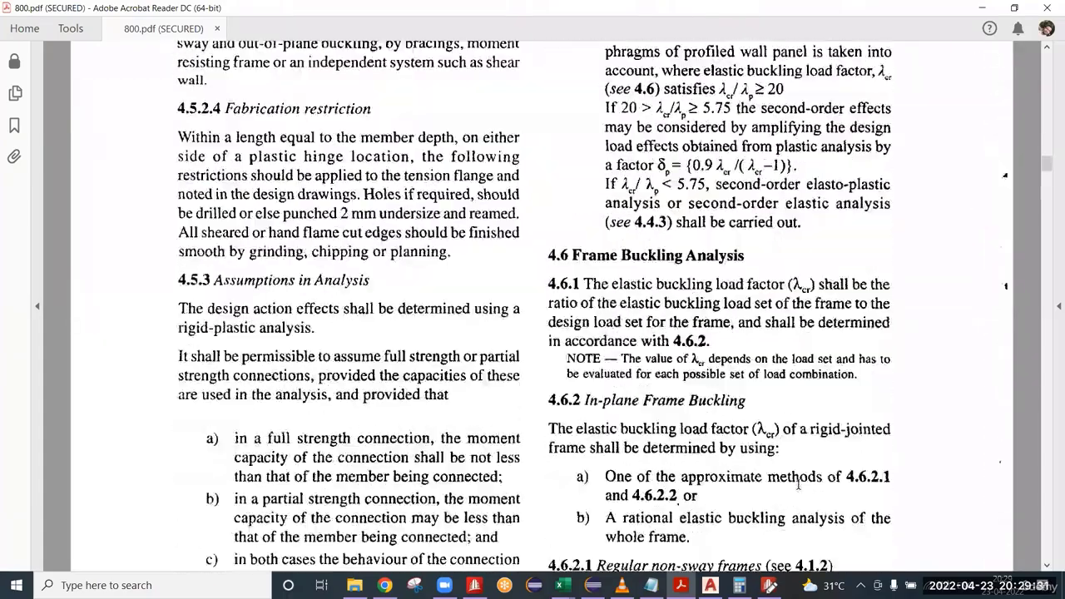
pyautogui.scroll(-16, 774, 485)
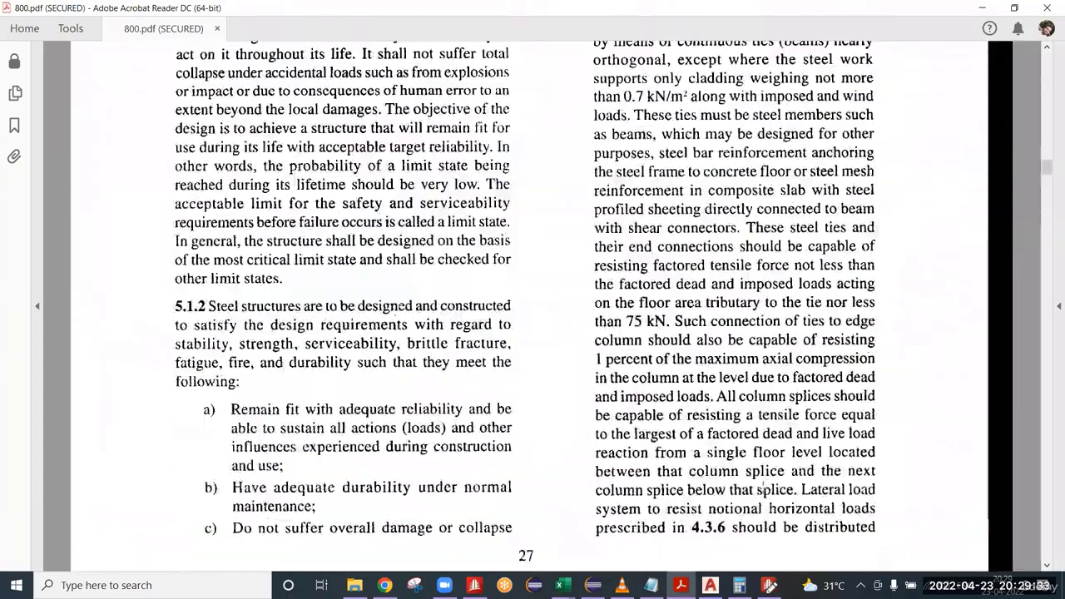
pyautogui.scroll(-16, 779, 488)
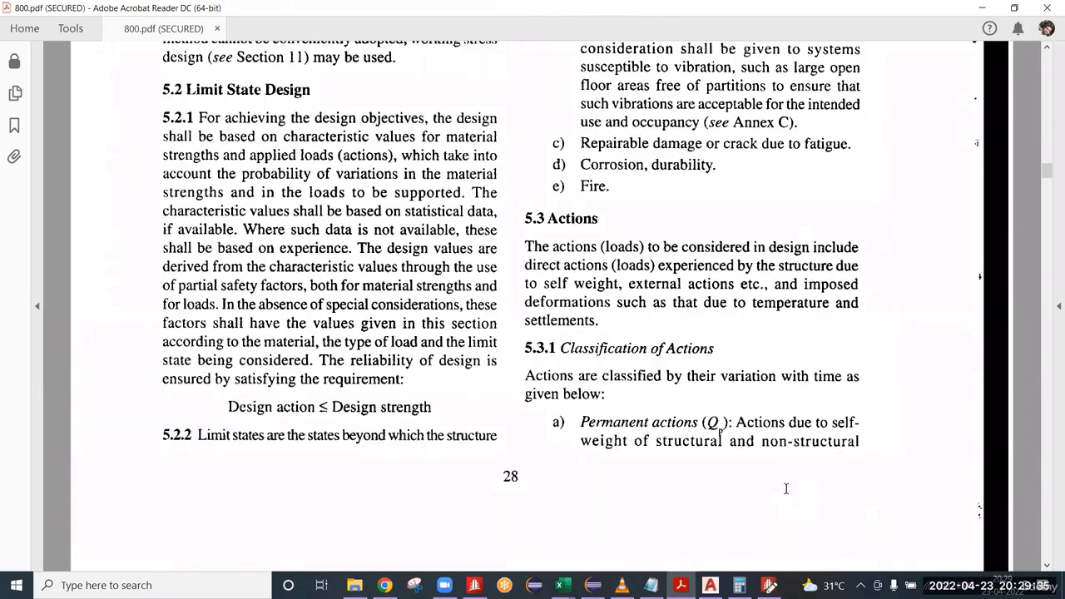
pyautogui.scroll(-8, 553, 457)
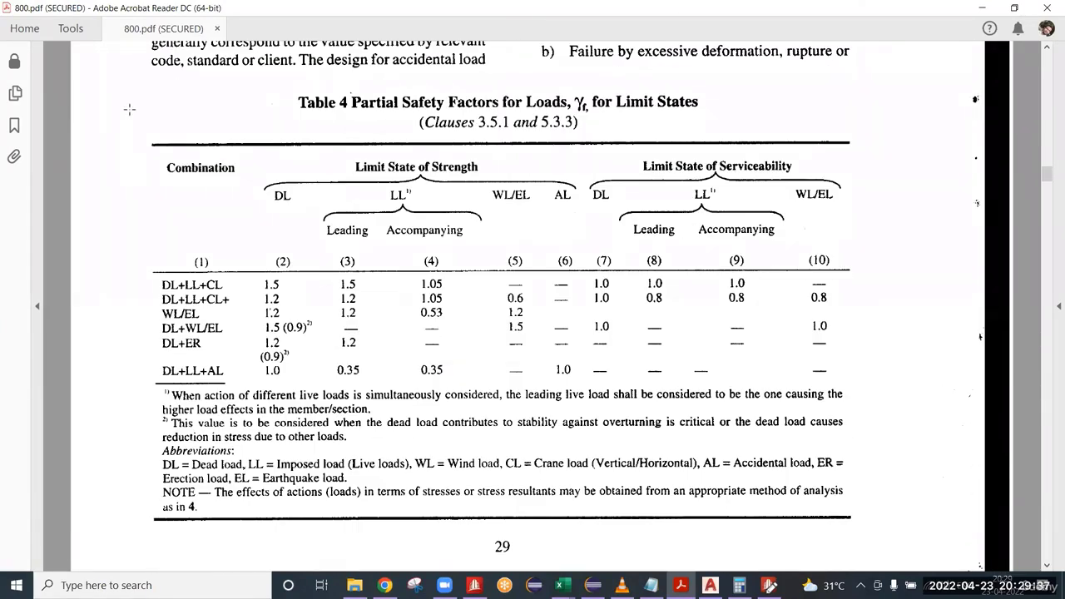
# Examine the Limit State of Strength and Limit State of Serviceability columns of Table 4.
pyautogui.moveTo(131, 90); pyautogui.dragTo(874, 384)
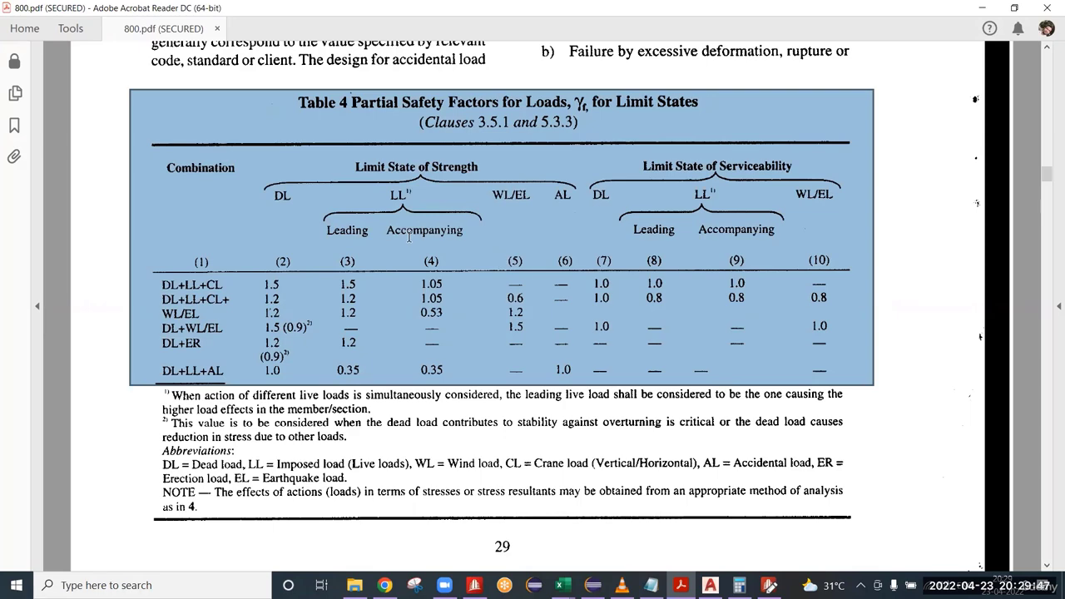
pyautogui.moveTo(256, 144); pyautogui.dragTo(583, 401)
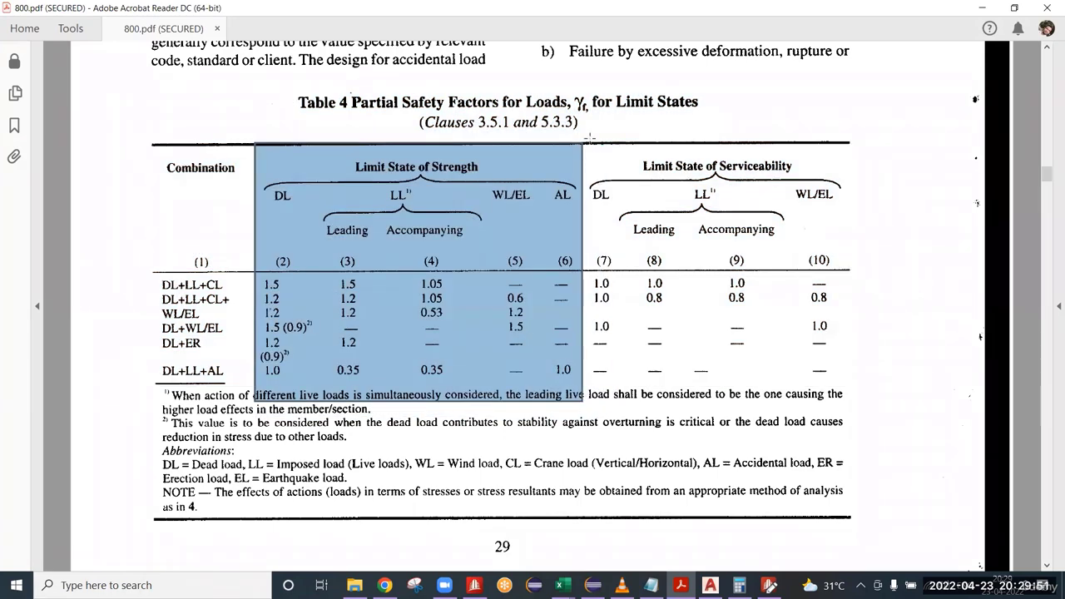
pyautogui.moveTo(589, 134); pyautogui.dragTo(819, 380)
pyautogui.moveTo(279, 192); pyautogui.dragTo(543, 363)
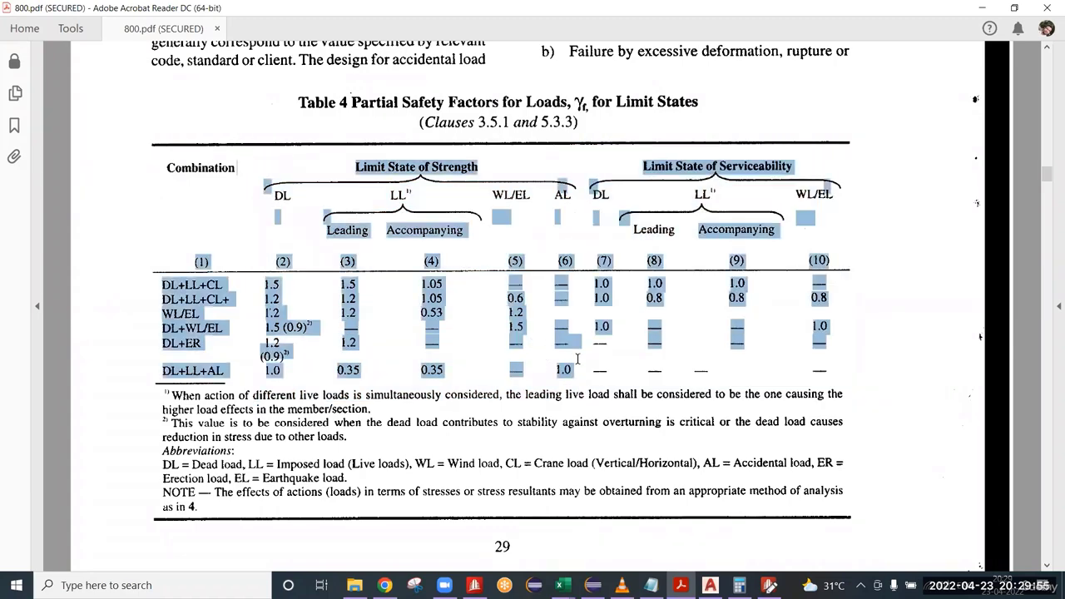
pyautogui.click(578, 178)
pyautogui.moveTo(585, 134); pyautogui.dragTo(886, 366)
pyautogui.click(847, 361)
pyautogui.click(267, 197)
pyautogui.click(273, 162)
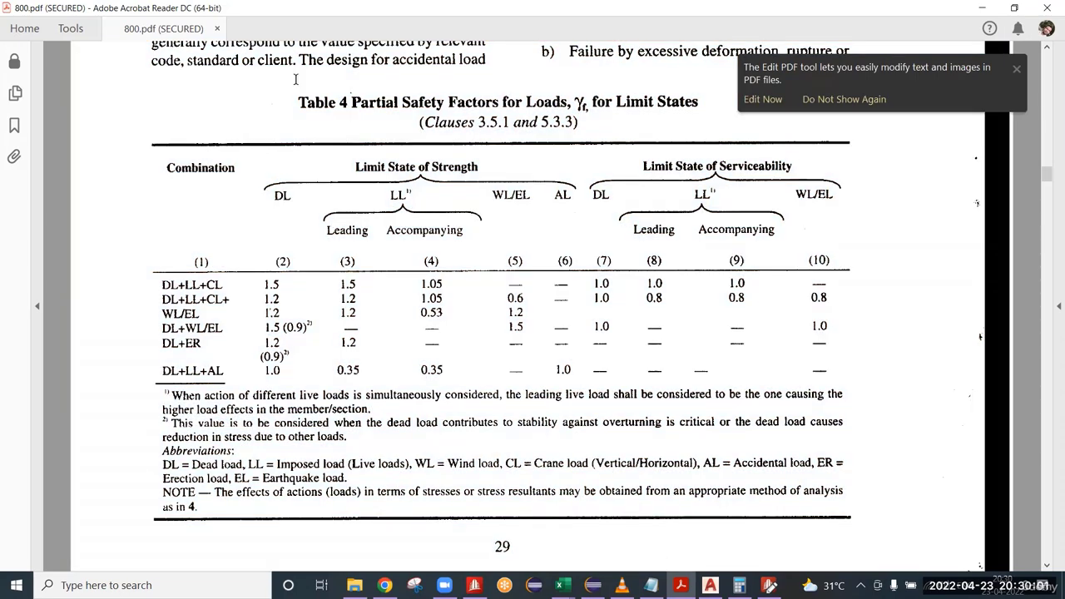
# Compare the Leading and Accompanying live load headings of Table 4 and read footnote 1 on simultaneous live loads.
pyautogui.moveTo(297, 99); pyautogui.dragTo(346, 108)
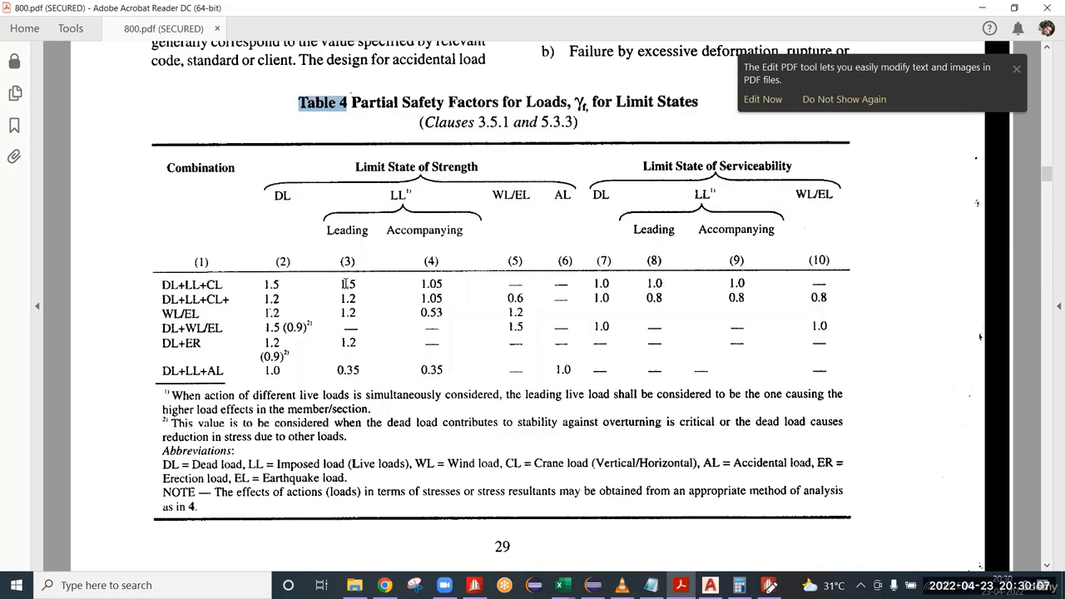
pyautogui.moveTo(387, 193); pyautogui.dragTo(416, 204)
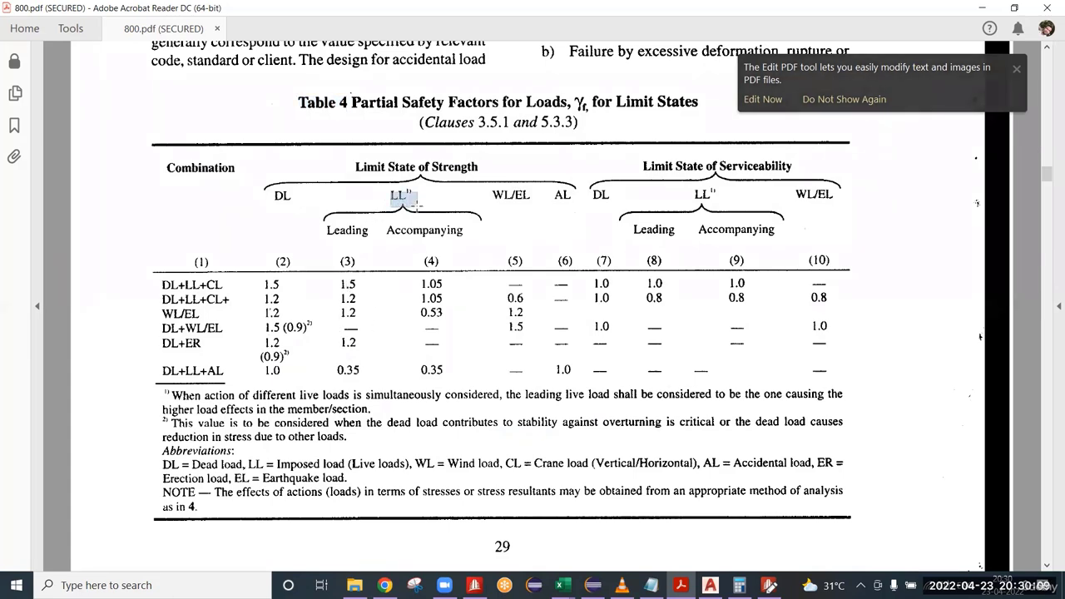
pyautogui.moveTo(324, 231); pyautogui.dragTo(473, 239)
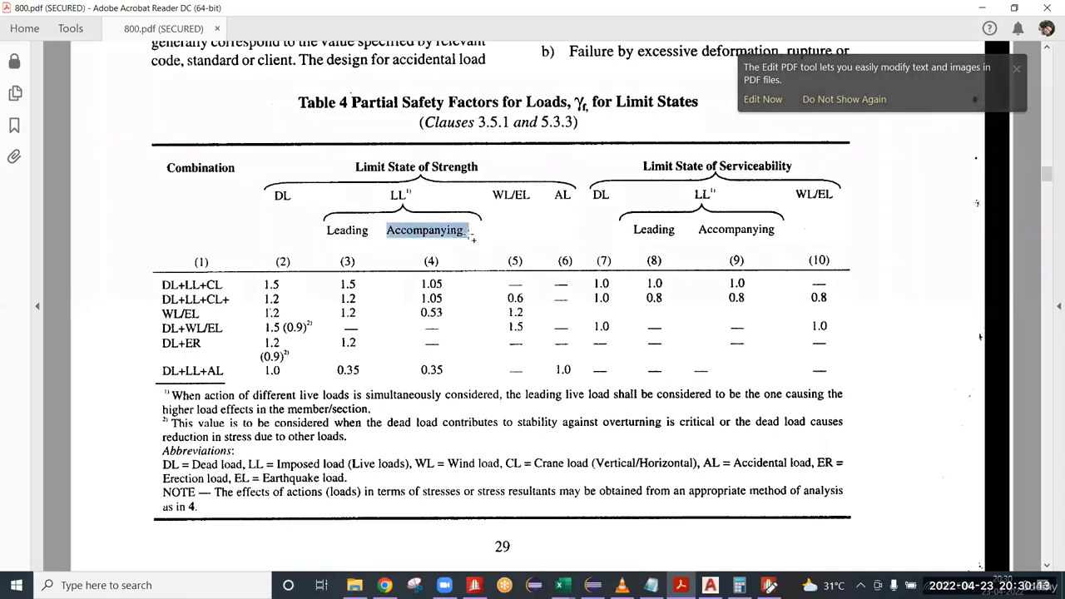
pyautogui.moveTo(371, 232); pyautogui.dragTo(322, 229)
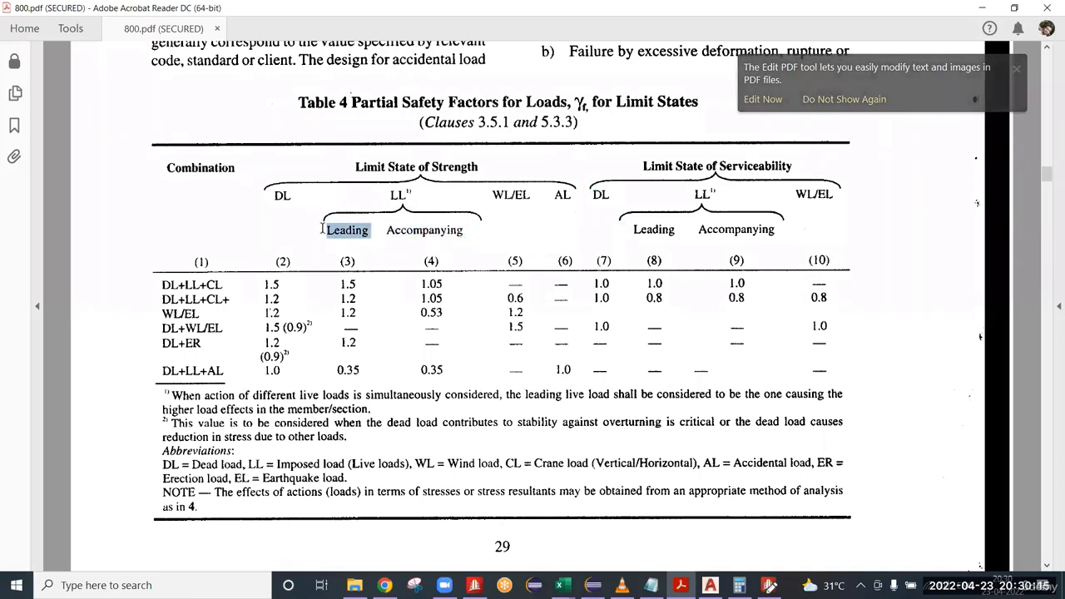
pyautogui.moveTo(386, 232); pyautogui.dragTo(466, 235)
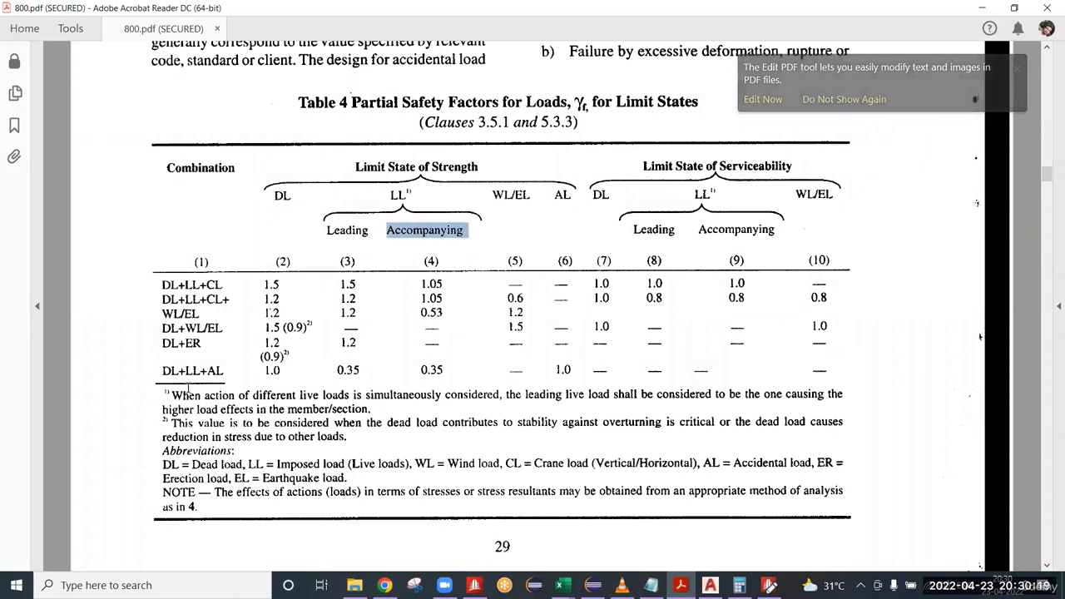
pyautogui.moveTo(172, 394); pyautogui.dragTo(203, 396)
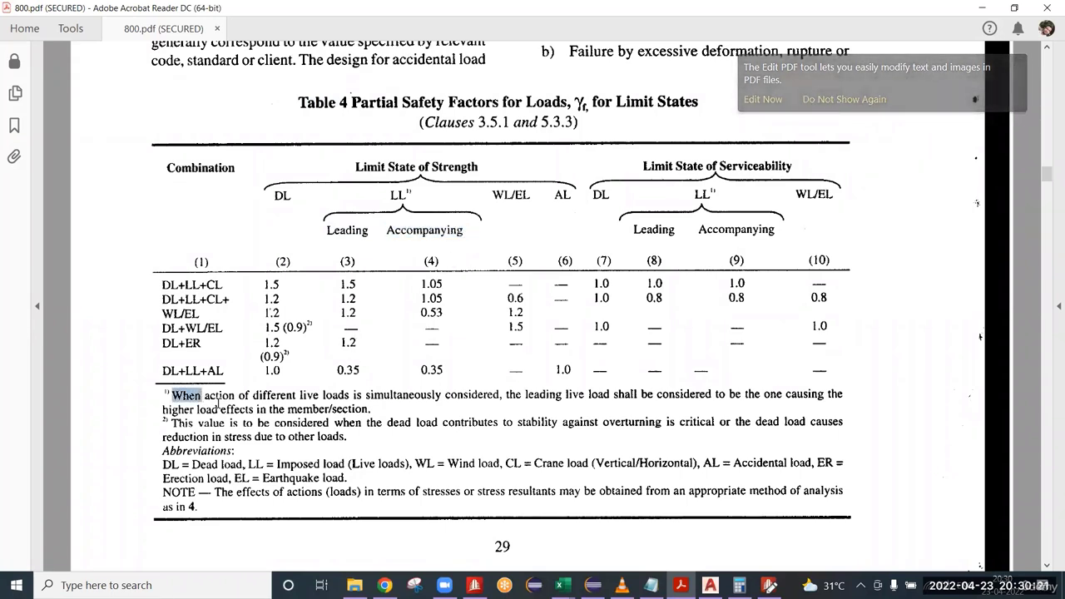
pyautogui.click(251, 396)
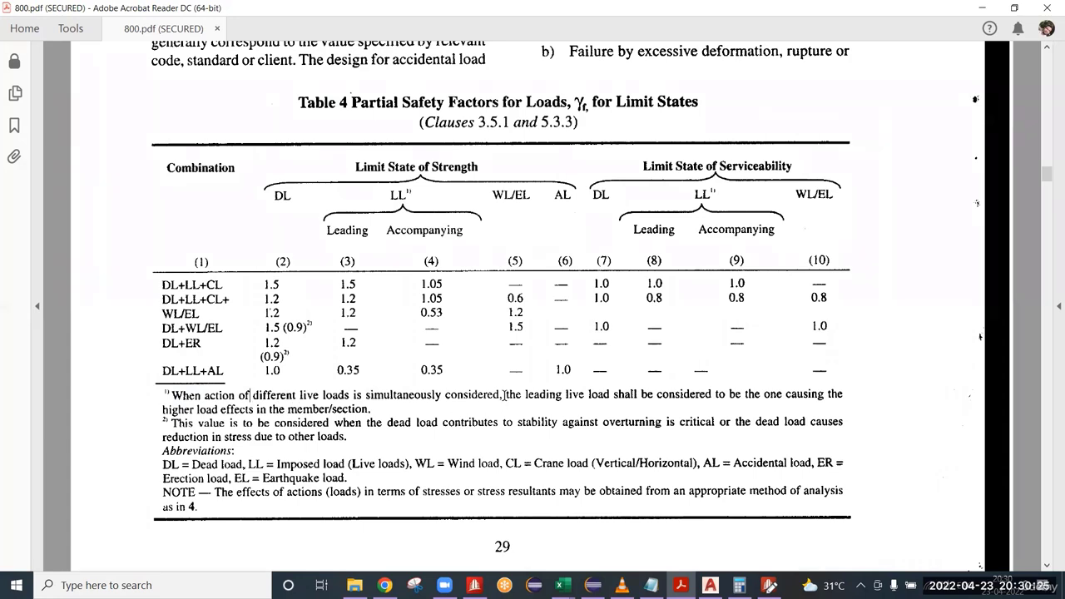
pyautogui.moveTo(504, 394); pyautogui.dragTo(374, 408)
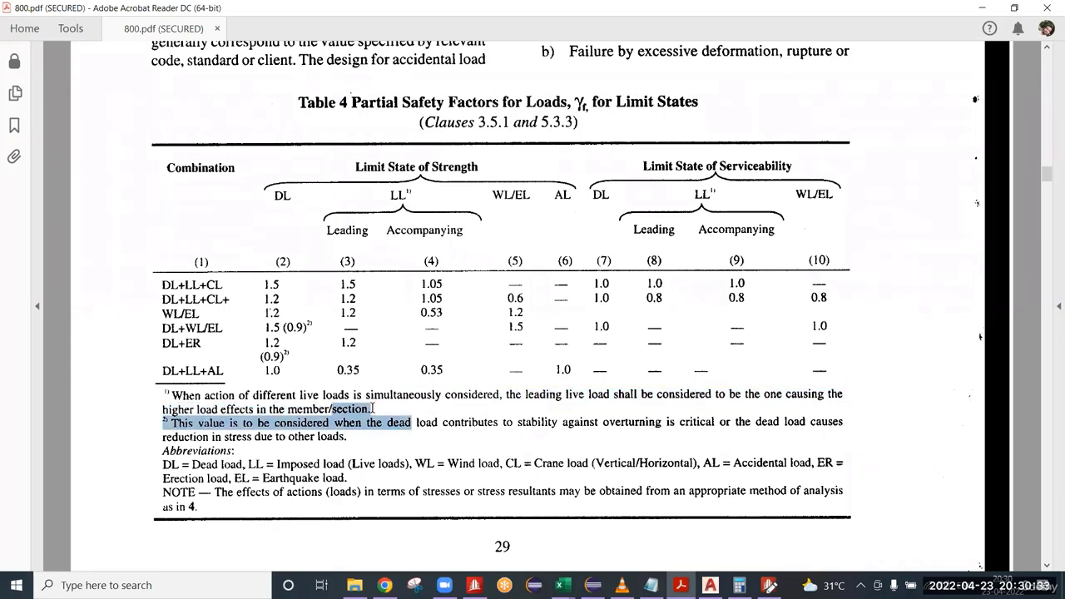
pyautogui.click(422, 407)
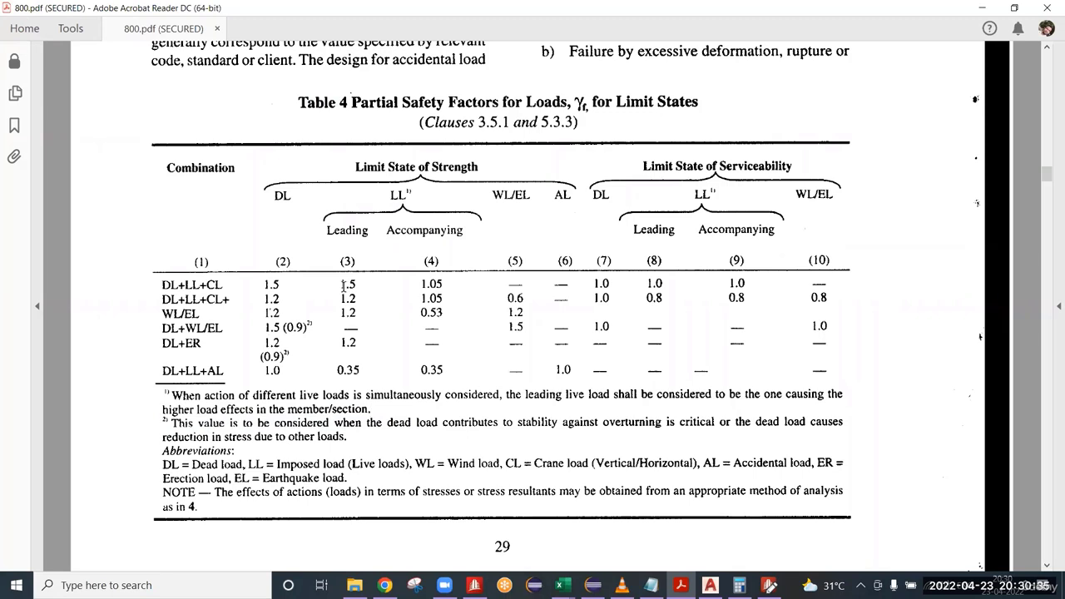
# Examine the leading and accompanying live load factors in the DL+LL+CL row of Table 4.
pyautogui.moveTo(342, 284); pyautogui.dragTo(425, 283)
pyautogui.click(422, 285)
pyautogui.doubleClick(350, 286)
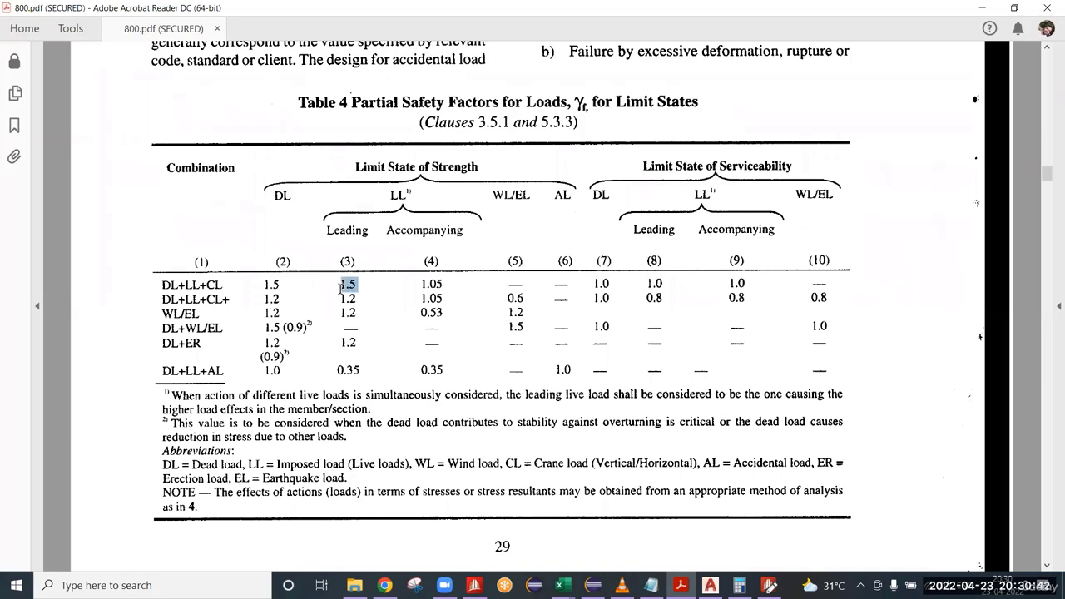
pyautogui.doubleClick(428, 283)
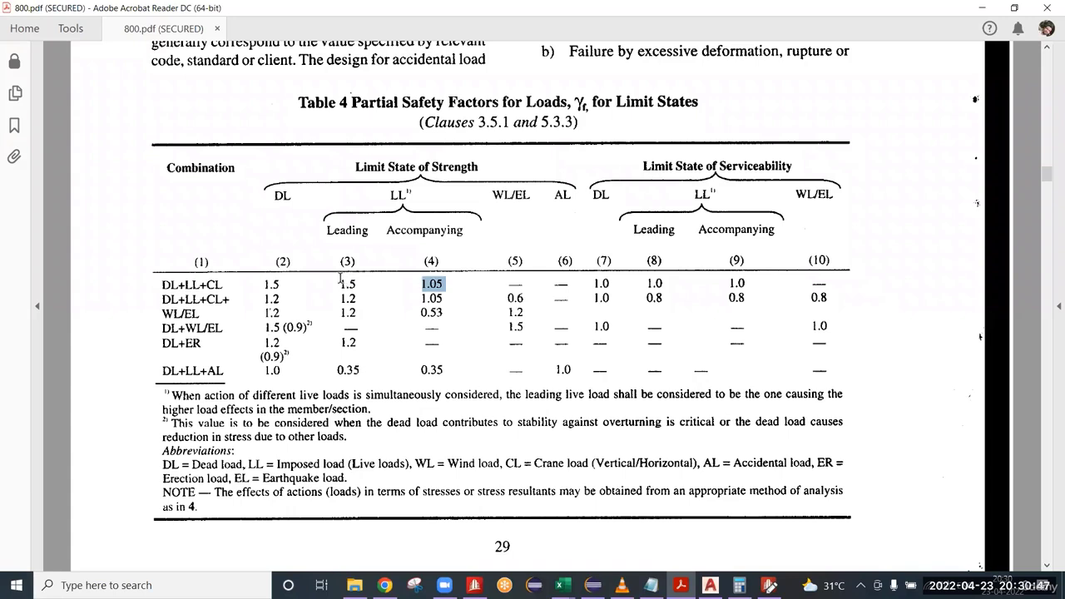
pyautogui.doubleClick(343, 283)
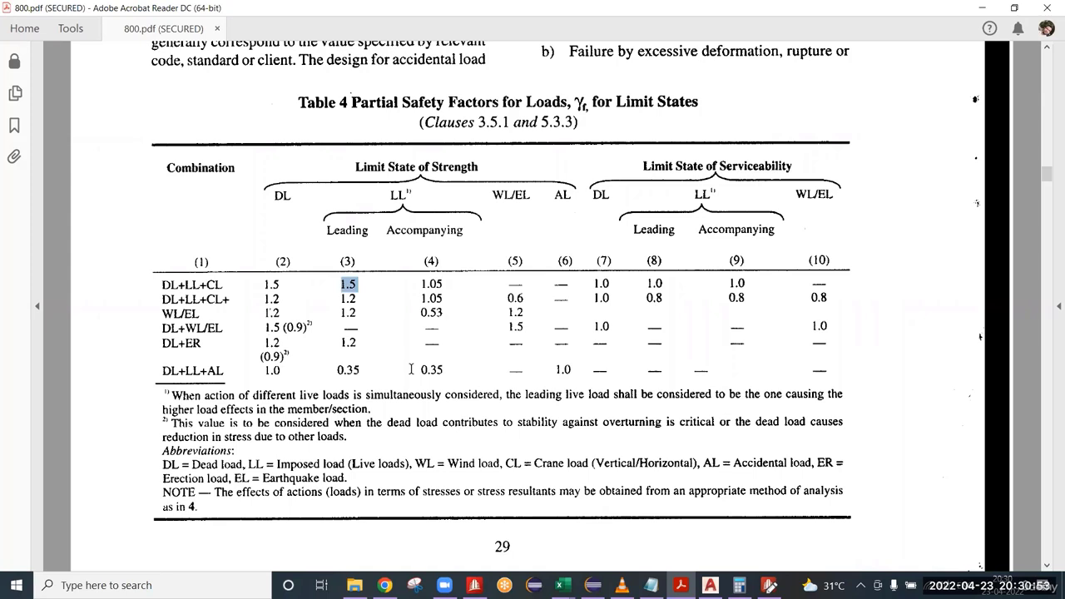
pyautogui.moveTo(341, 280); pyautogui.dragTo(359, 288)
pyautogui.moveTo(340, 283); pyautogui.dragTo(367, 302)
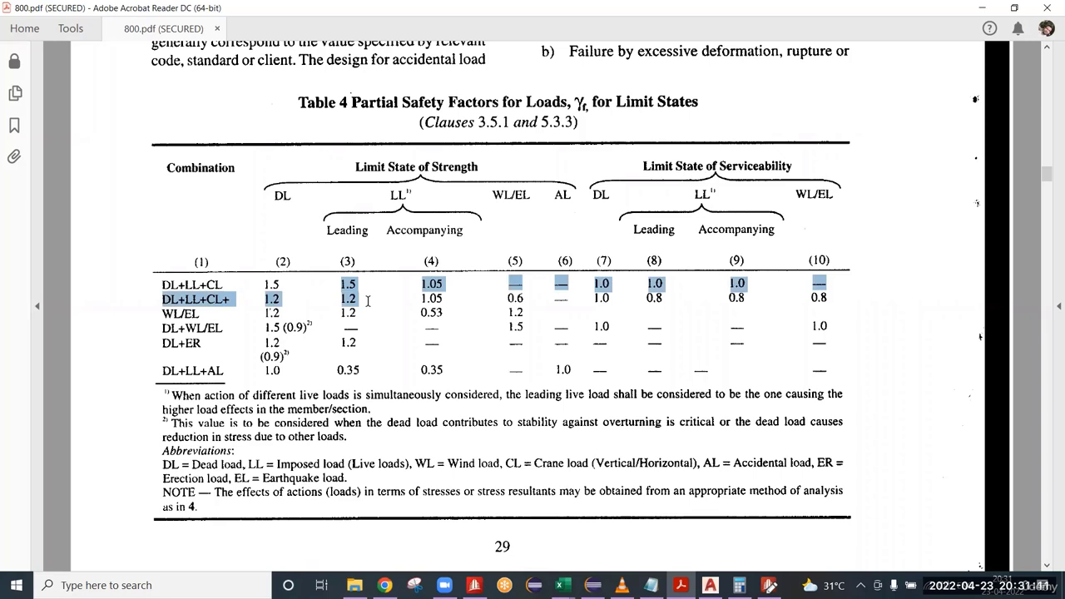
pyautogui.click(359, 284)
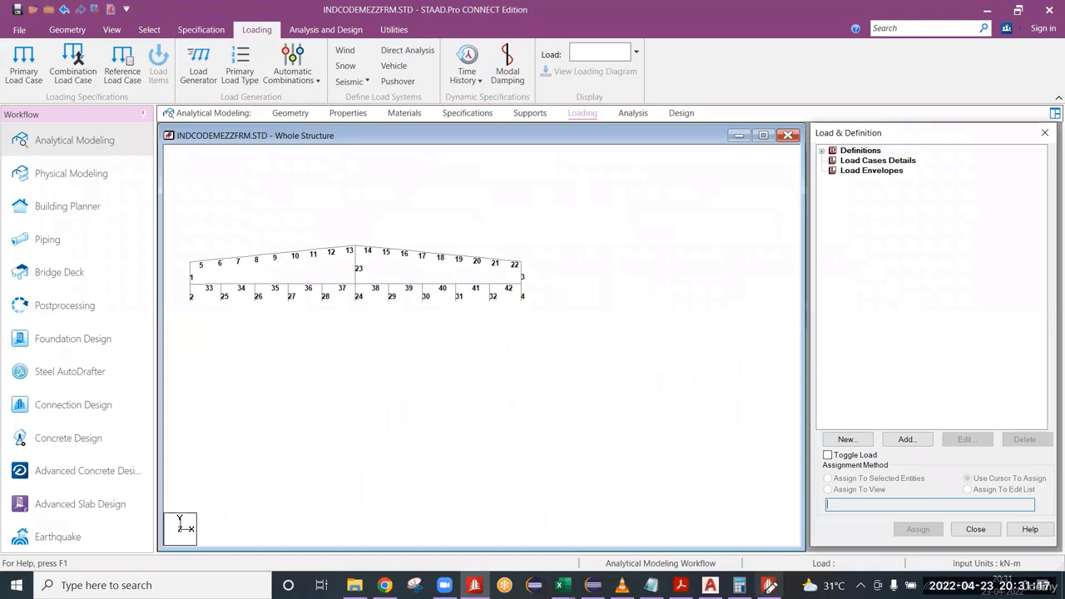
# Switch back to the STAAD.Pro Editor and complete the MEZZ LL comment under LOAD 4 LL with the result 26.875 kN/M.
pyautogui.click(769, 585)
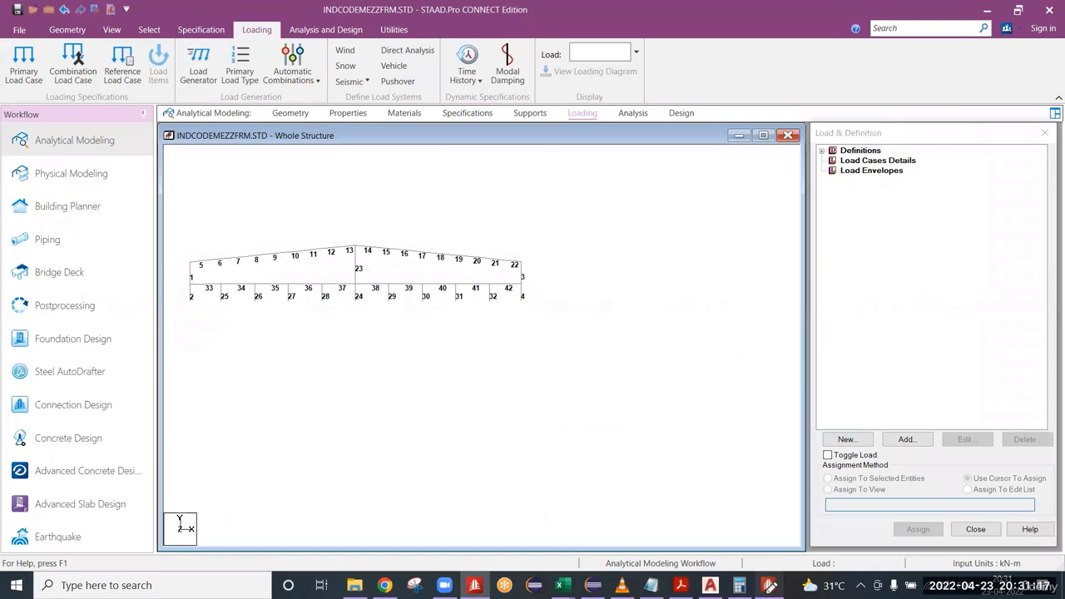
pyautogui.click(703, 472)
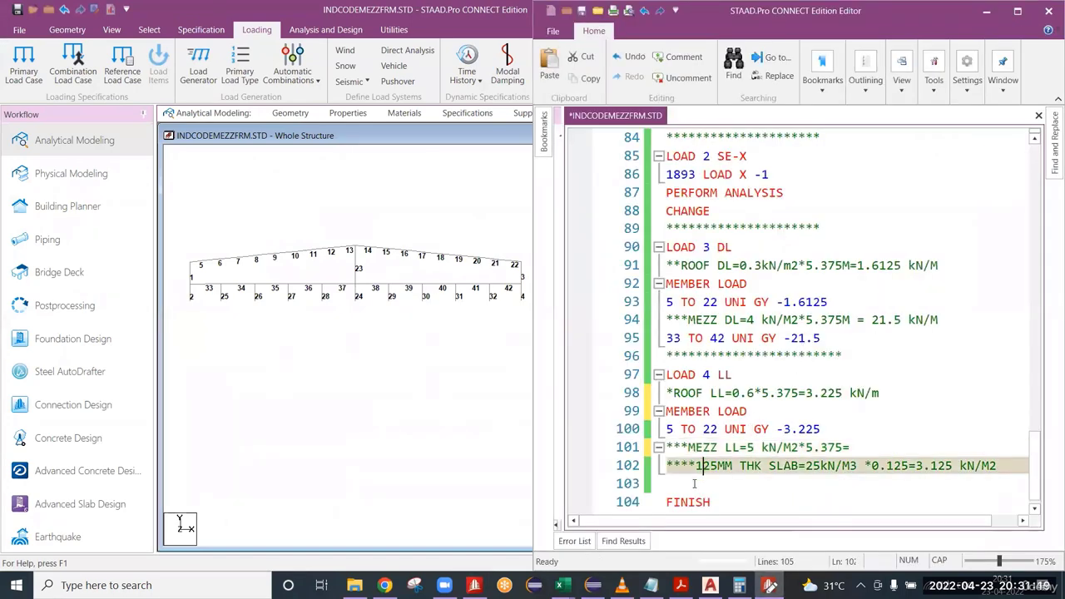
pyautogui.click(697, 483)
pyautogui.click(848, 449)
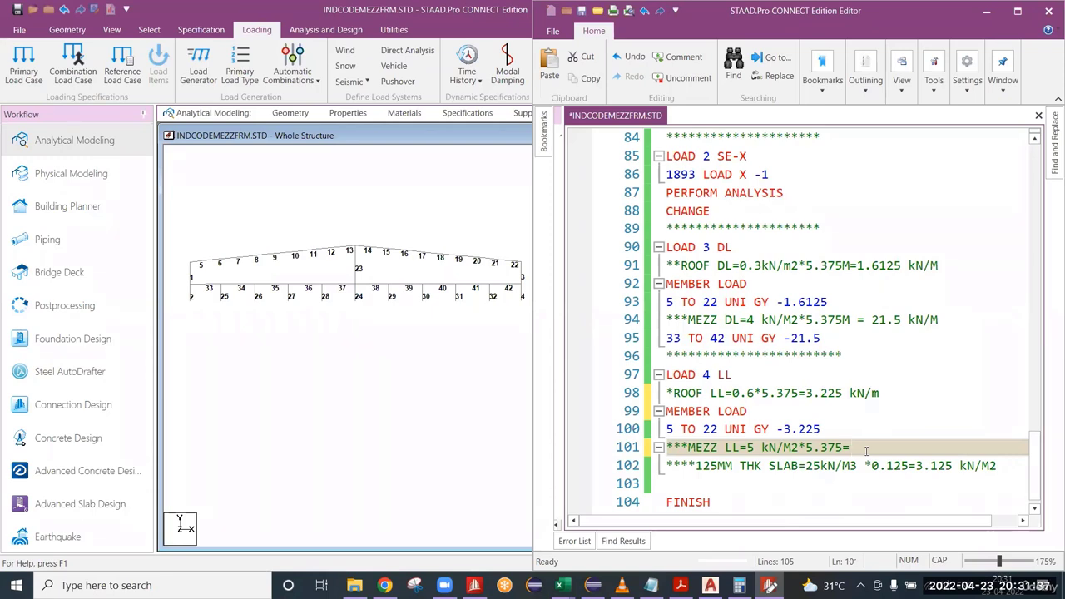
pyautogui.write('26.875')
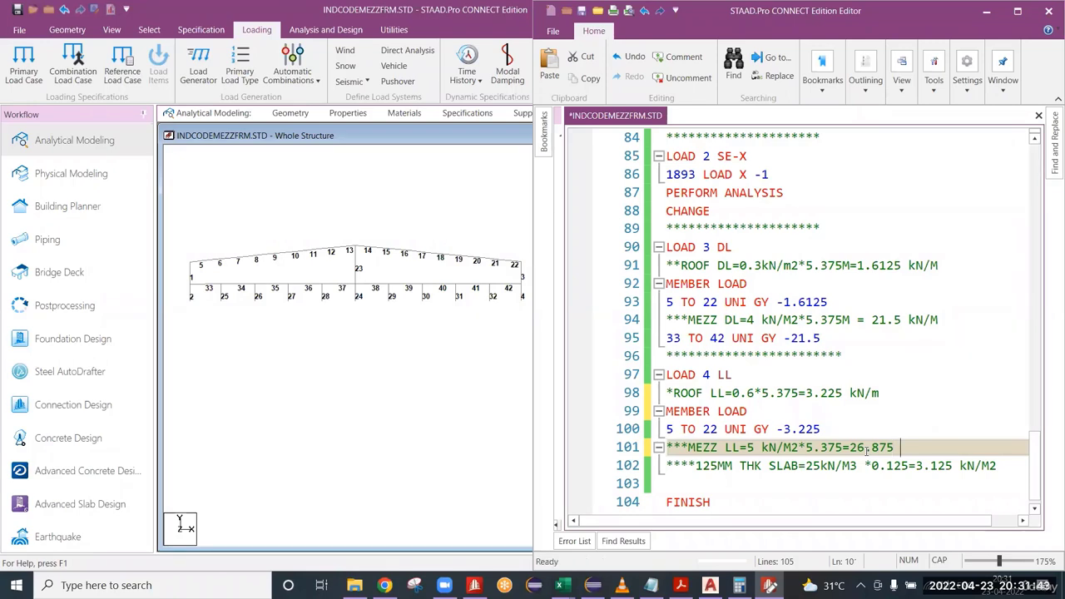
pyautogui.write(' kN/')
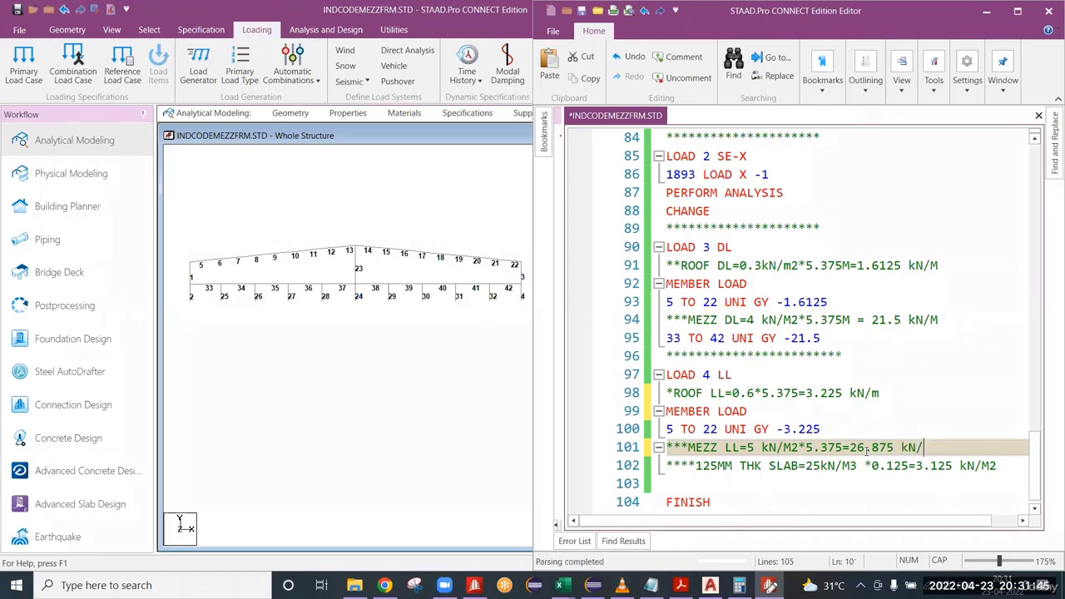
pyautogui.write('M.')
# Add the mezzanine live load entry 33 TO 42 UNI GY -26.875 below the MEZZ LL comment in LOAD 4 LL.
pyautogui.press('Return')
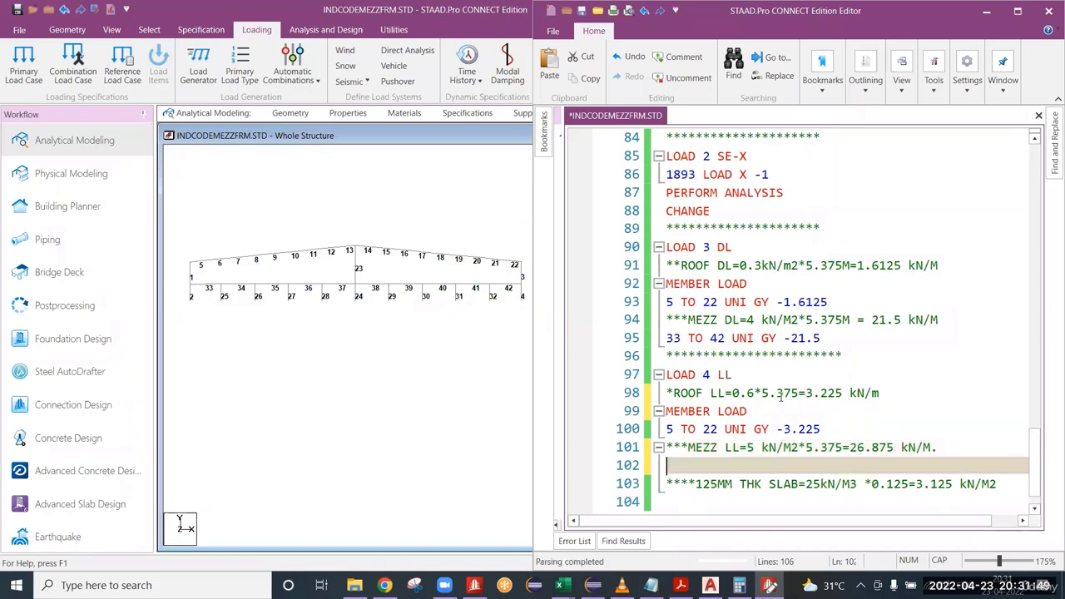
pyautogui.write('33 TO ')
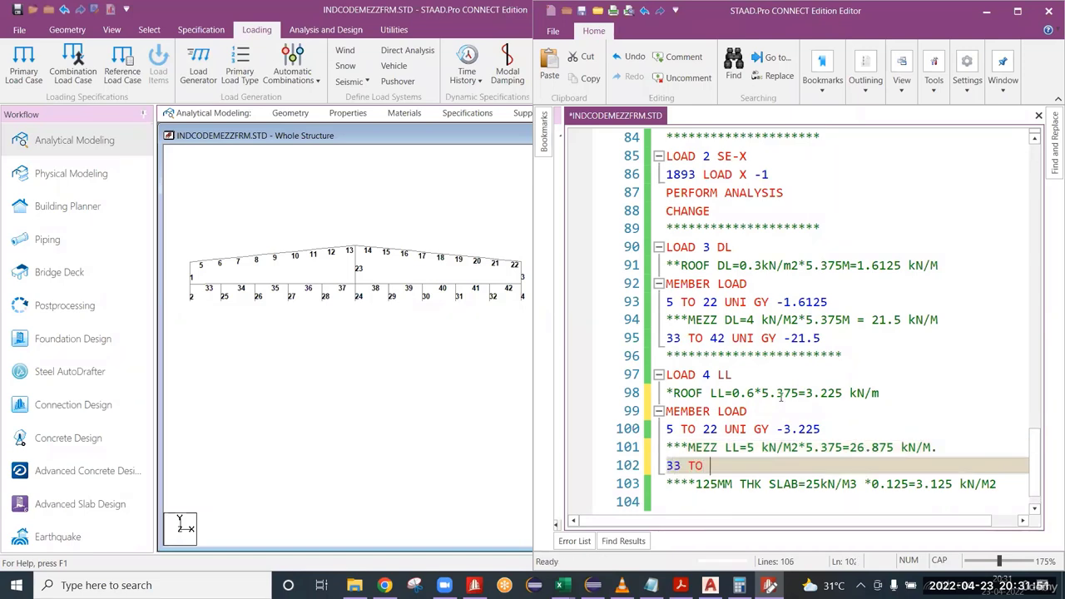
pyautogui.write('42 NUIG')
pyautogui.press('BackSpace')
pyautogui.press('BackSpace')
pyautogui.press('BackSpace')
pyautogui.press('BackSpace')
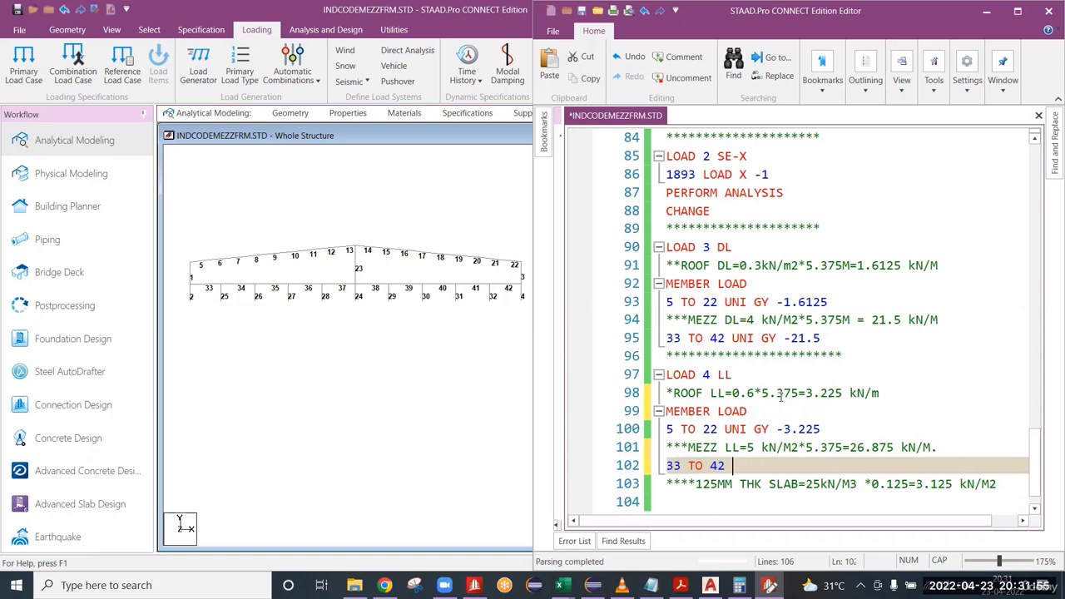
pyautogui.write('UNI GY -3.22')
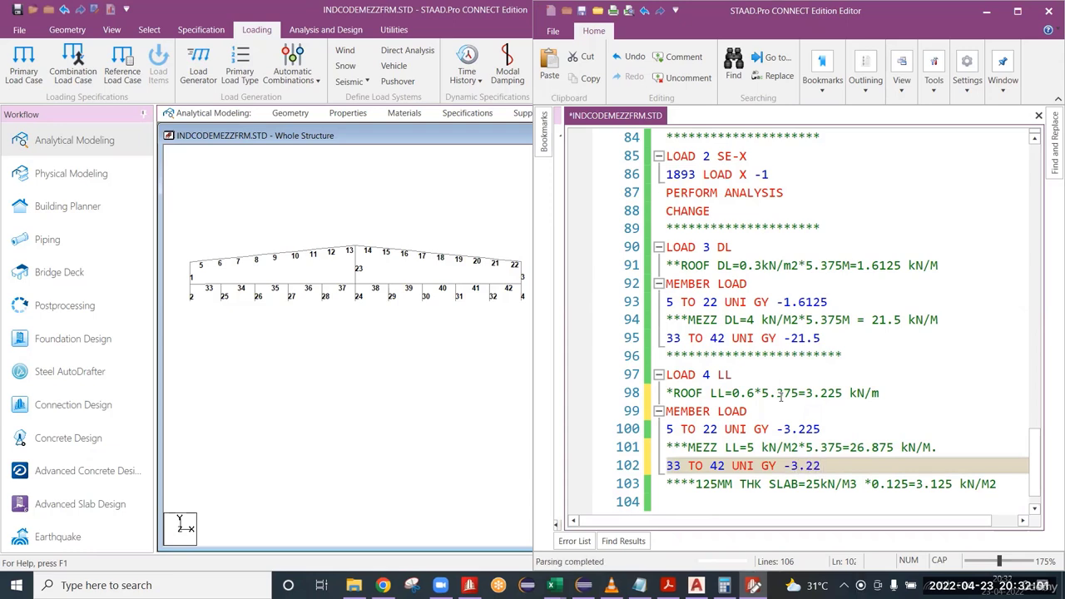
pyautogui.press('BackSpace')
pyautogui.press('BackSpace')
pyautogui.press('BackSpace')
pyautogui.press('BackSpace')
pyautogui.write('26')
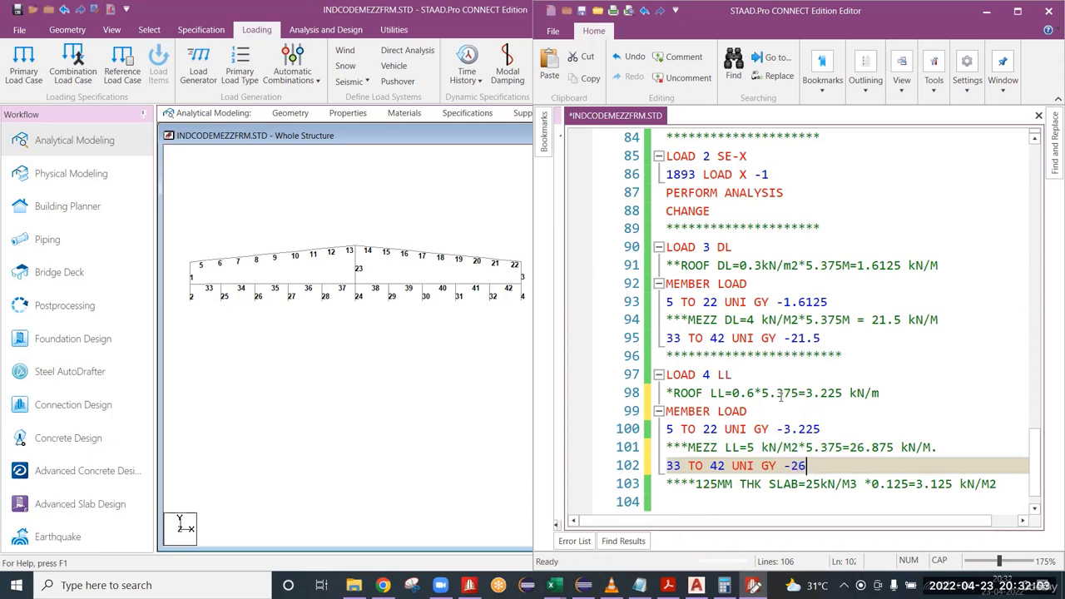
pyautogui.write('.875')
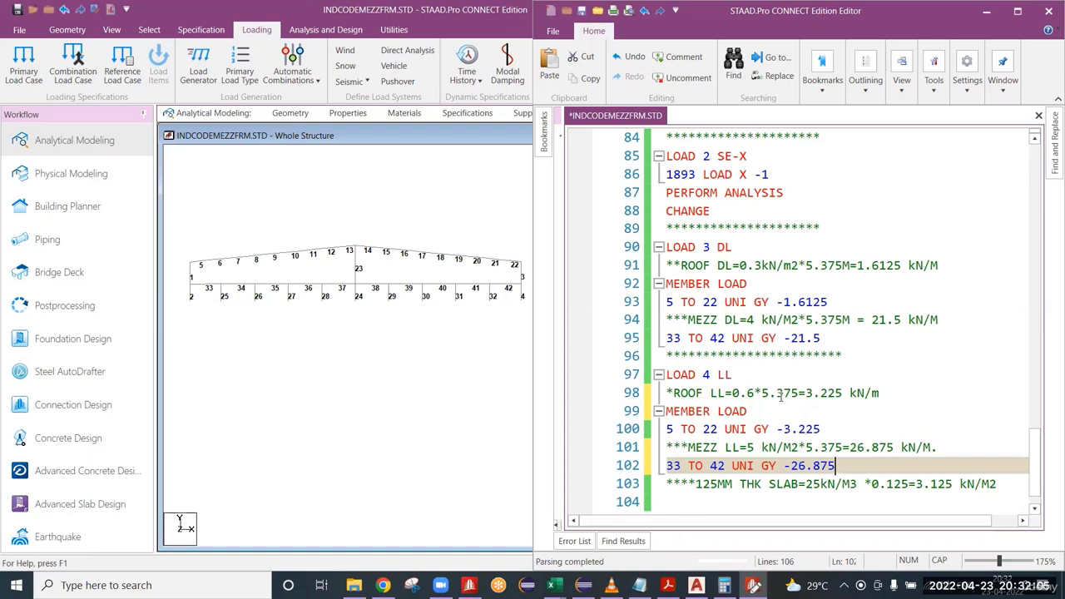
# Move the 125MM THK SLAB calculation comment from LOAD 4 LL to the end of the MEZZ DL comment in LOAD 3 DL.
pyautogui.scroll(-1, 783, 396)
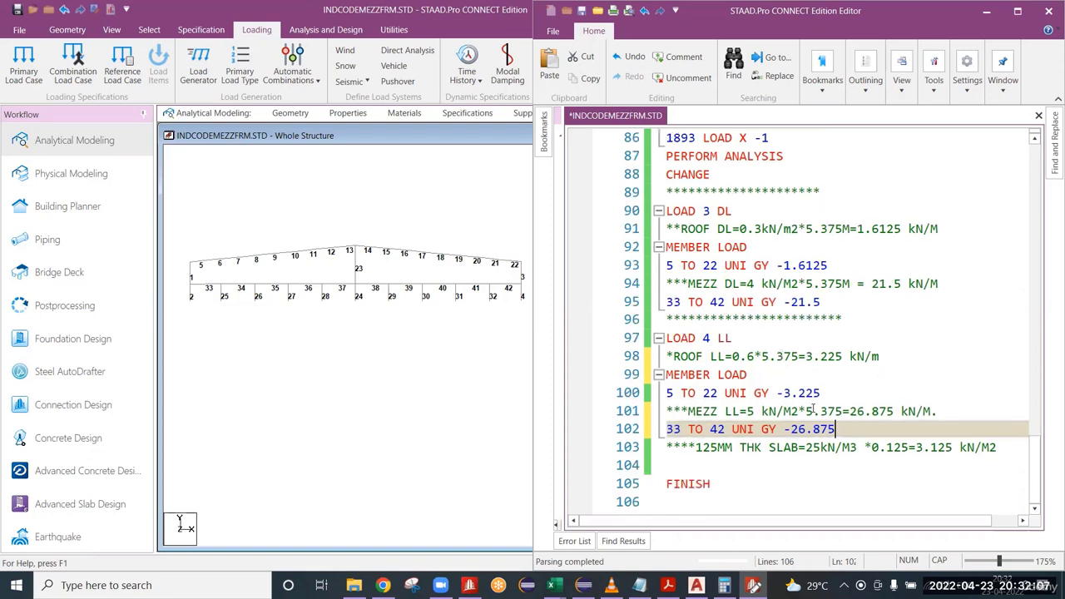
pyautogui.moveTo(1003, 447); pyautogui.dragTo(617, 451)
pyautogui.hotkey('ctrl', 'c')
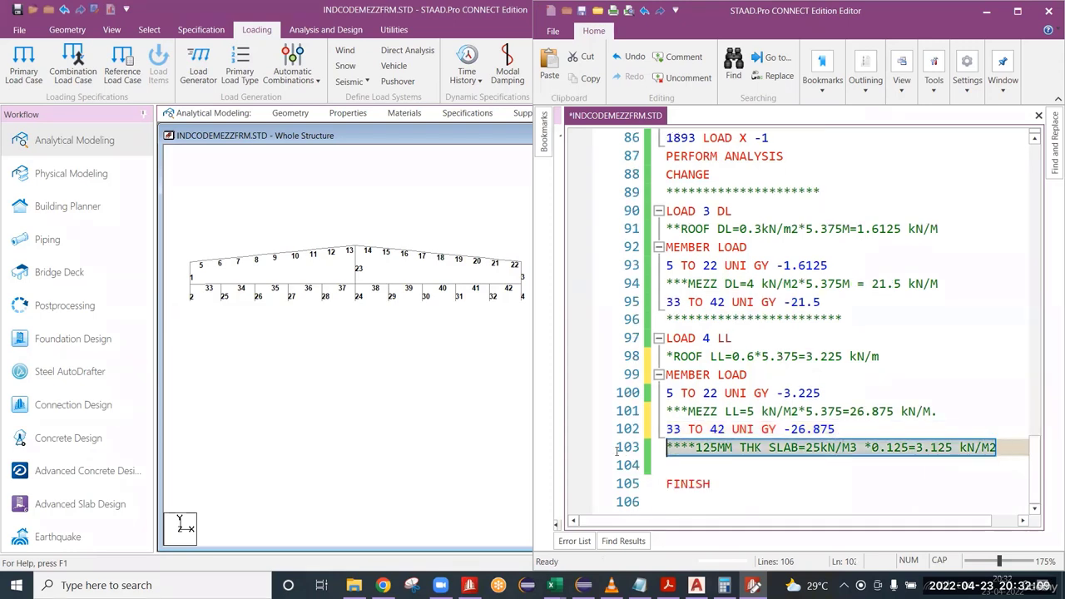
pyautogui.press('Delete')
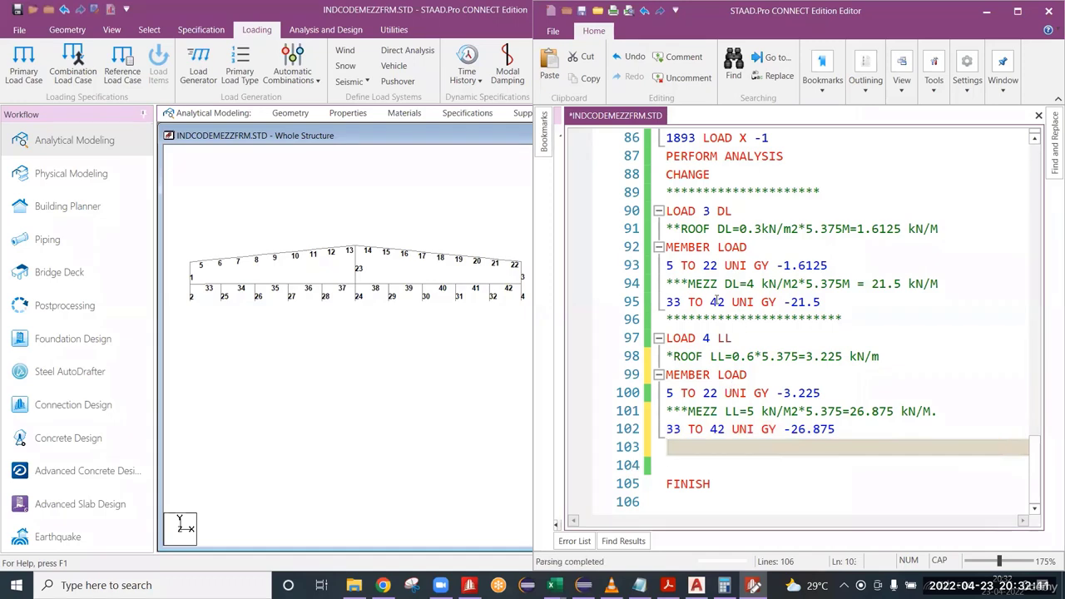
pyautogui.scroll(1, 744, 302)
pyautogui.scroll(1, 744, 301)
pyautogui.click(935, 356)
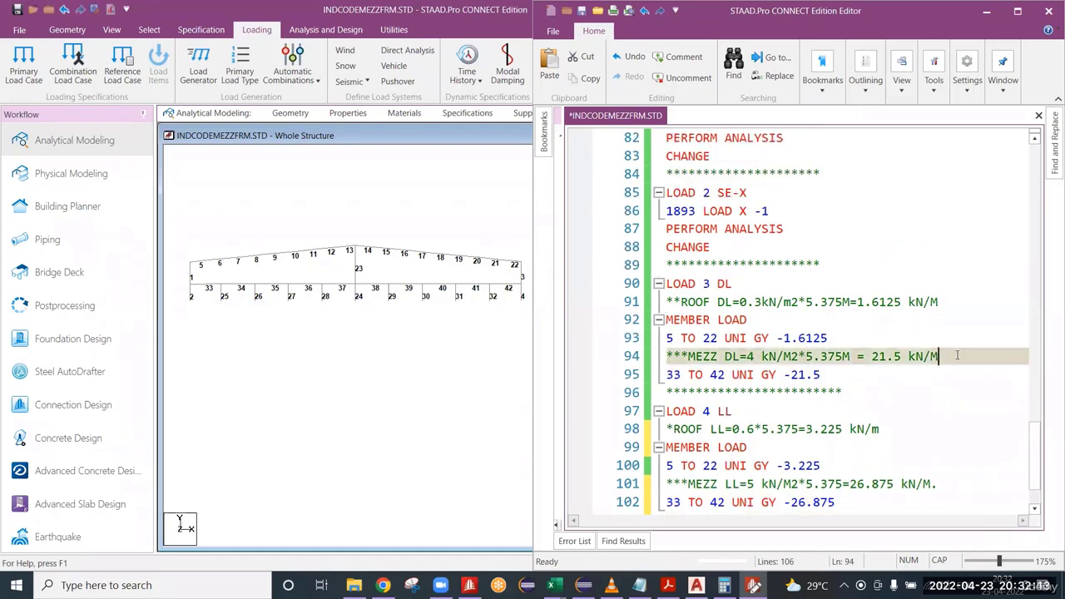
pyautogui.hotkey('ctrl', 'v')
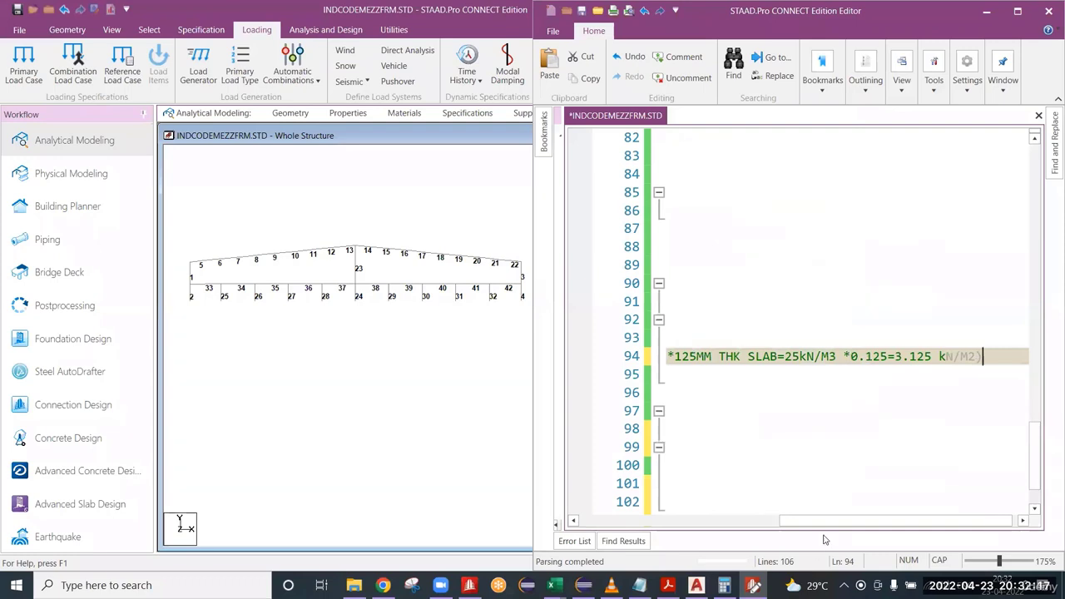
# Trim the asterisks before the 125MM THK SLAB note to one and put an opening parenthesis in front of it.
pyautogui.moveTo(828, 521); pyautogui.dragTo(746, 522)
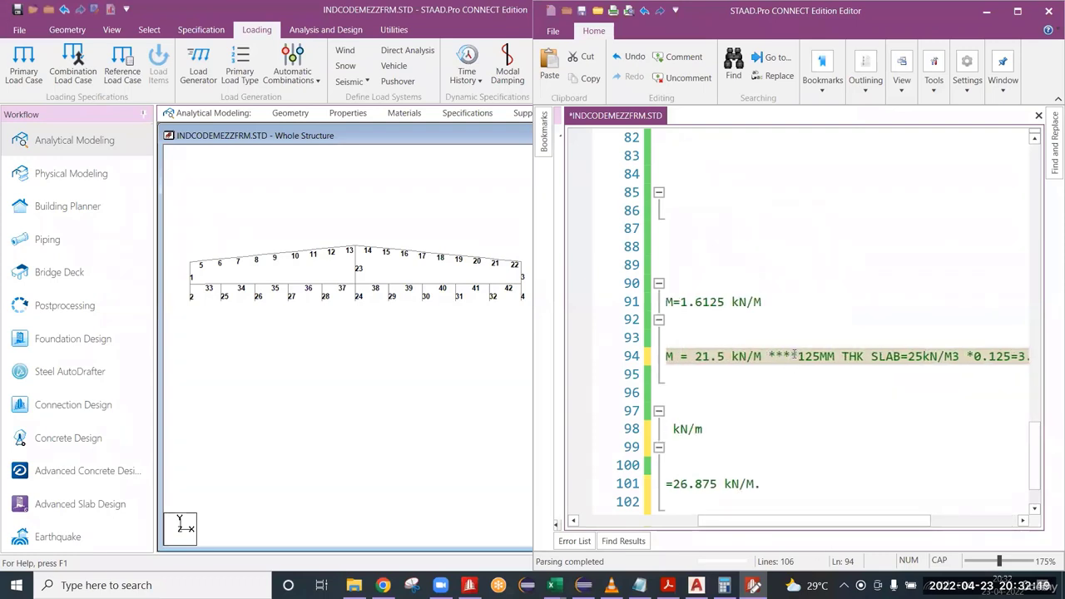
pyautogui.moveTo(792, 356); pyautogui.dragTo(778, 358)
pyautogui.press('BackSpace')
pyautogui.press('BackSpace')
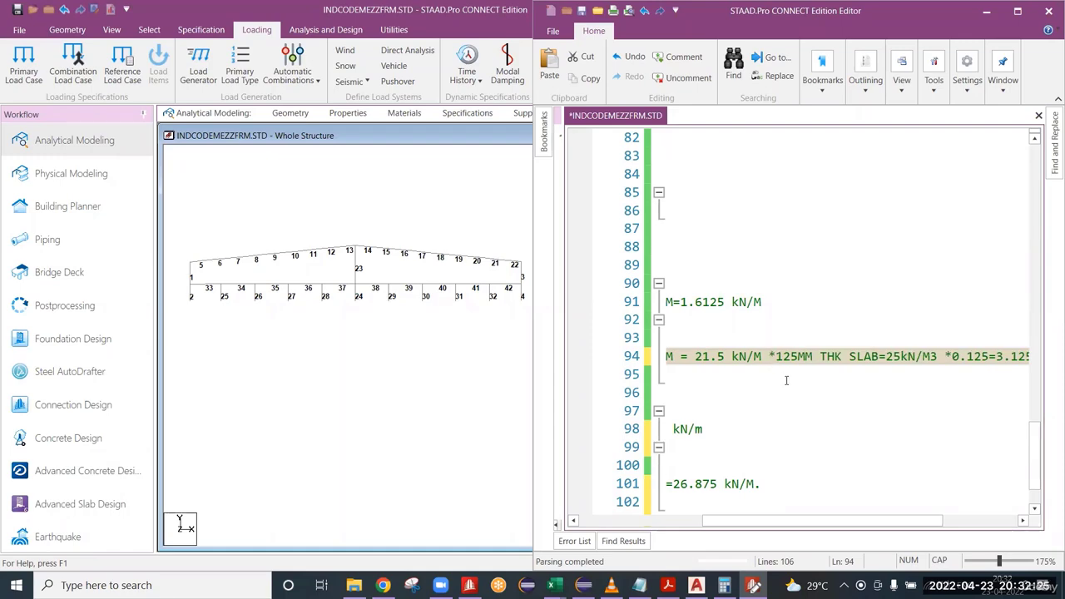
pyautogui.write('(')
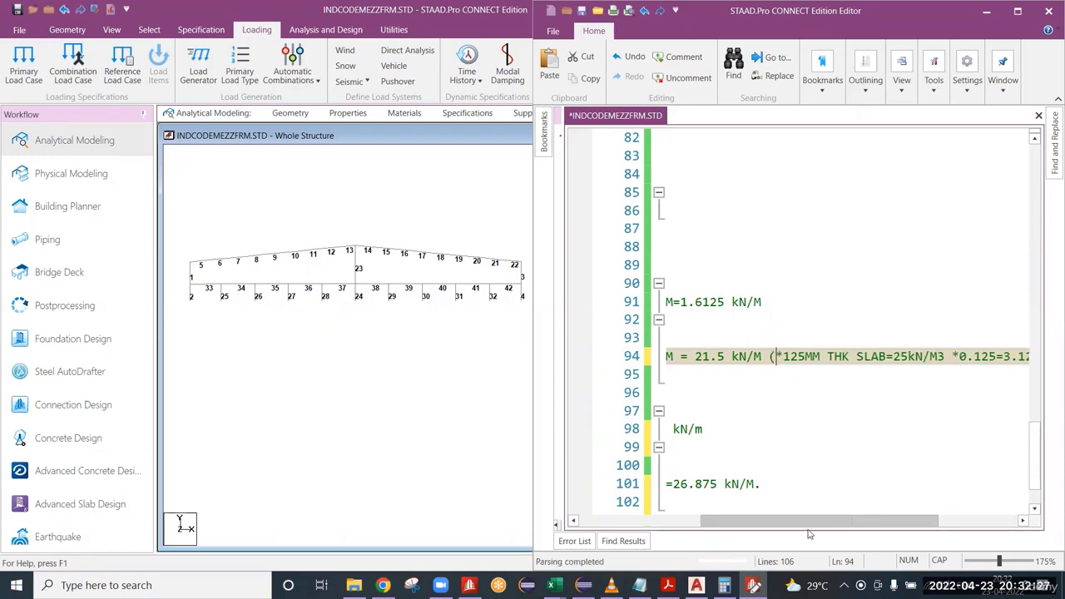
pyautogui.moveTo(810, 521); pyautogui.dragTo(674, 522)
# Add a separator line of asterisks below the mezzanine live load entry, followed by a new line.
pyautogui.scroll(-2, 749, 457)
pyautogui.click(681, 446)
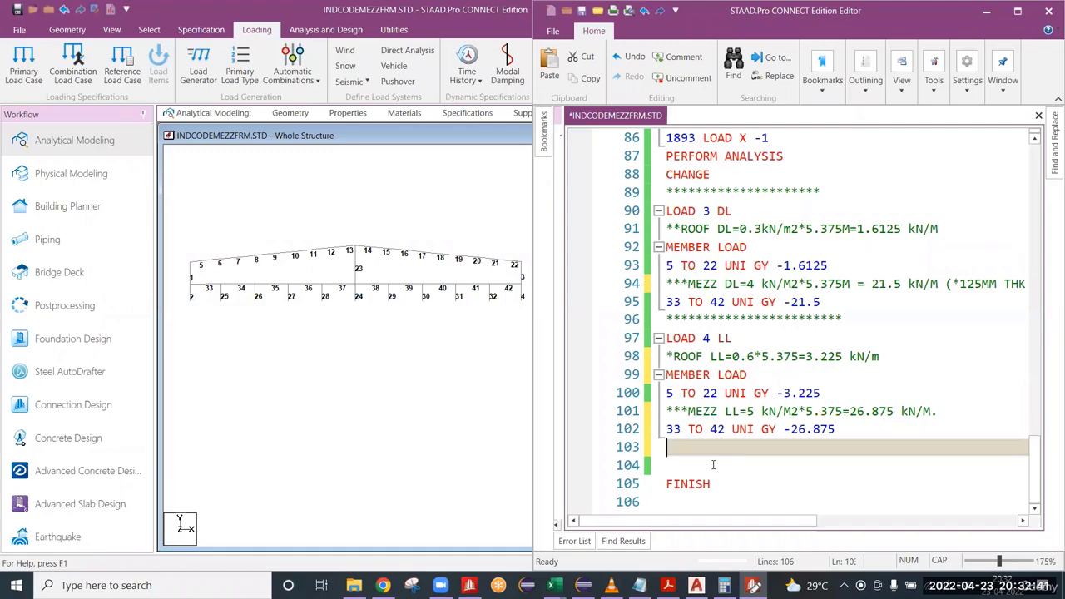
pyautogui.write('***********************')
pyautogui.press('Return')
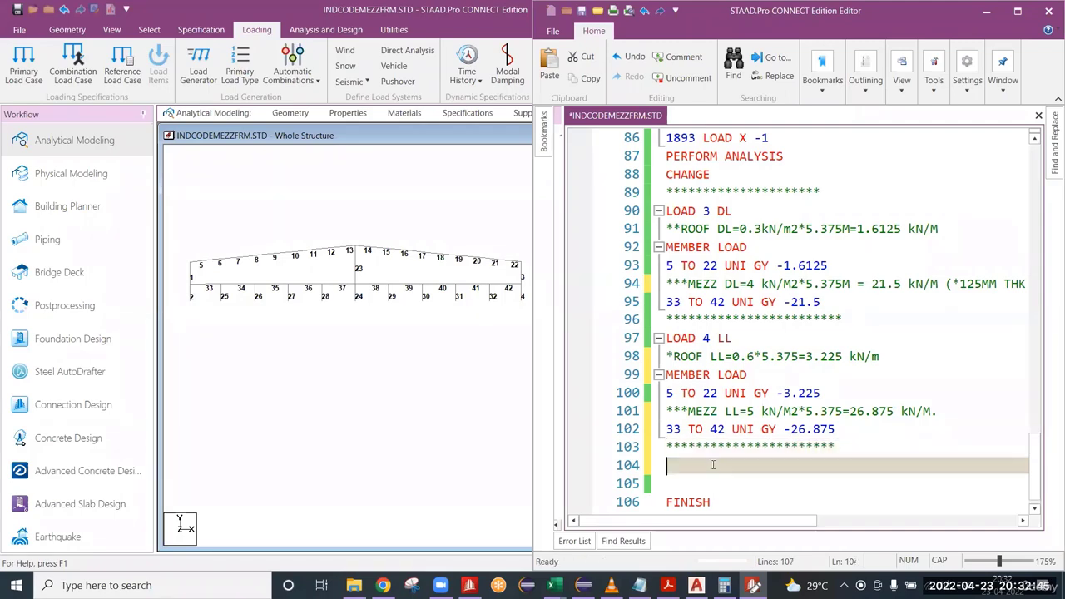
# Start a wind load case with the line LOAD 5 WL1 below the separator.
pyautogui.write('LOAD ')
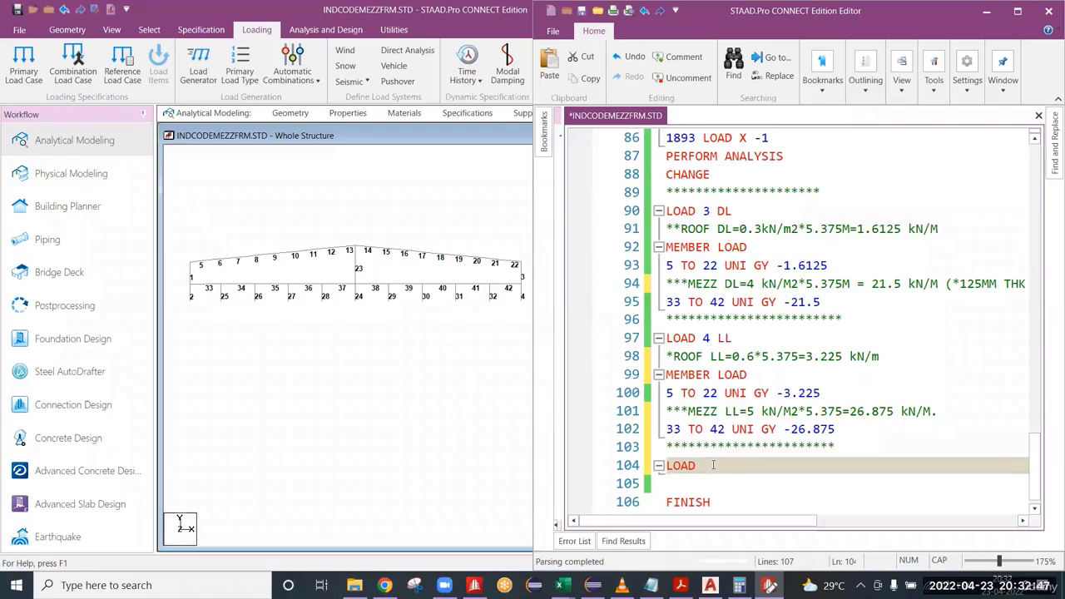
pyautogui.write('5 WIND')
pyautogui.press('BackSpace')
pyautogui.press('BackSpace')
pyautogui.press('BackSpace')
pyautogui.write('L1')
# Review the mezzanine live load value and the ROOF DL comment, and return to the line below LOAD 5 WL1.
pyautogui.moveTo(848, 429); pyautogui.dragTo(783, 430)
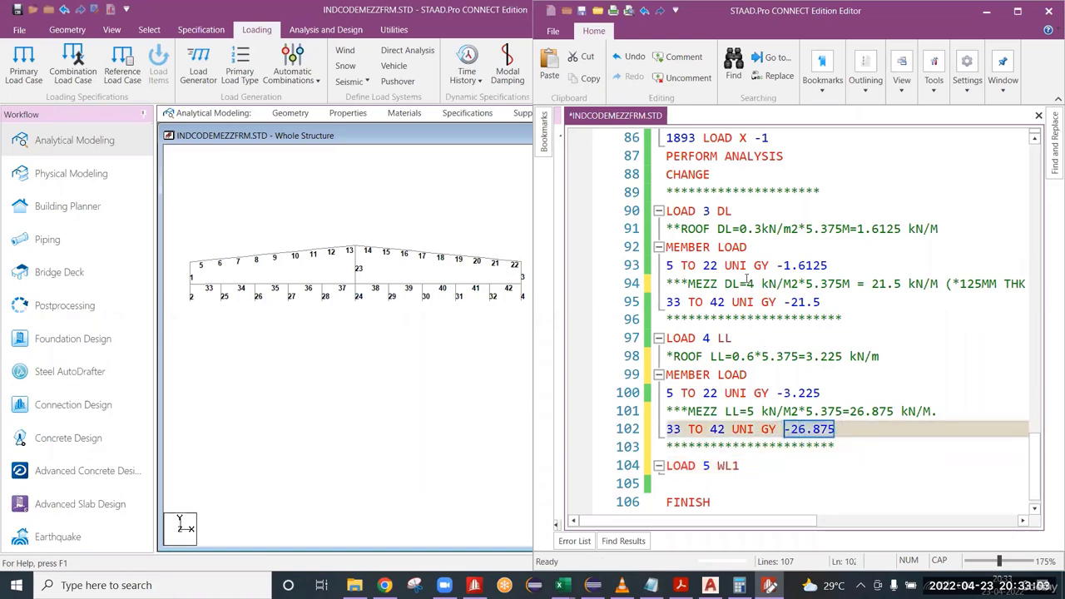
pyautogui.click(759, 229)
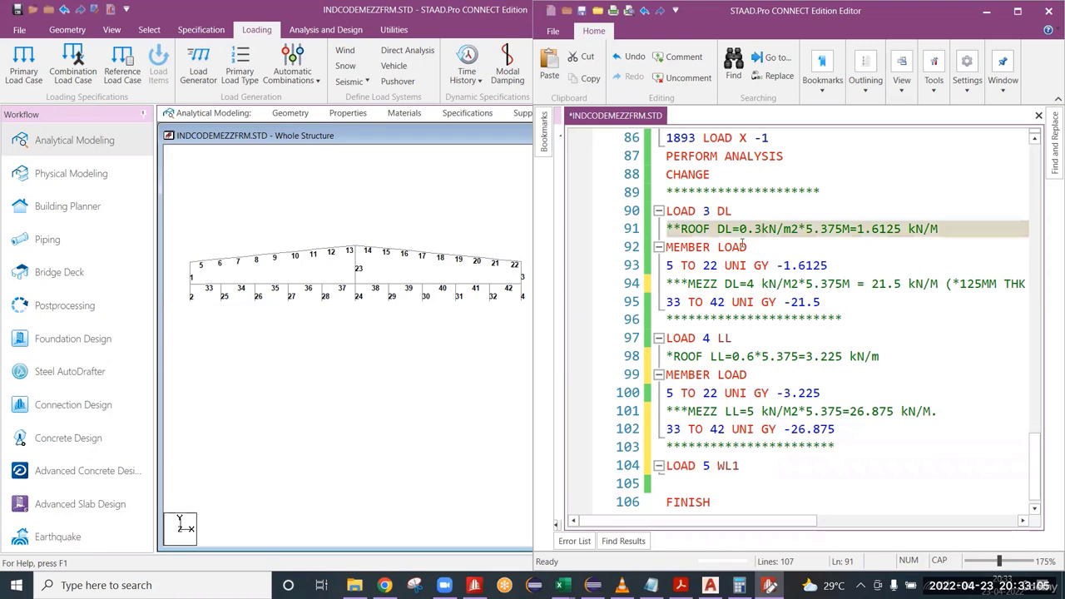
pyautogui.doubleClick(724, 230)
pyautogui.click(738, 475)
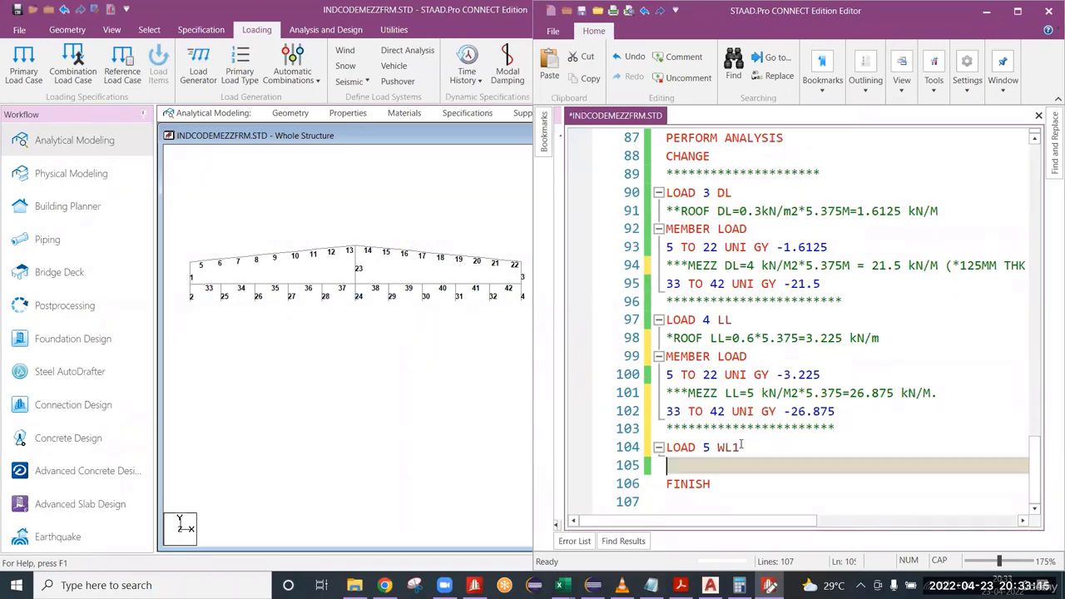
# Switch to the Seismic calc.xlsx workbook in Excel and view the coefficient tables and case diagrams on the Wind Coeff sheet.
pyautogui.click(993, 16)
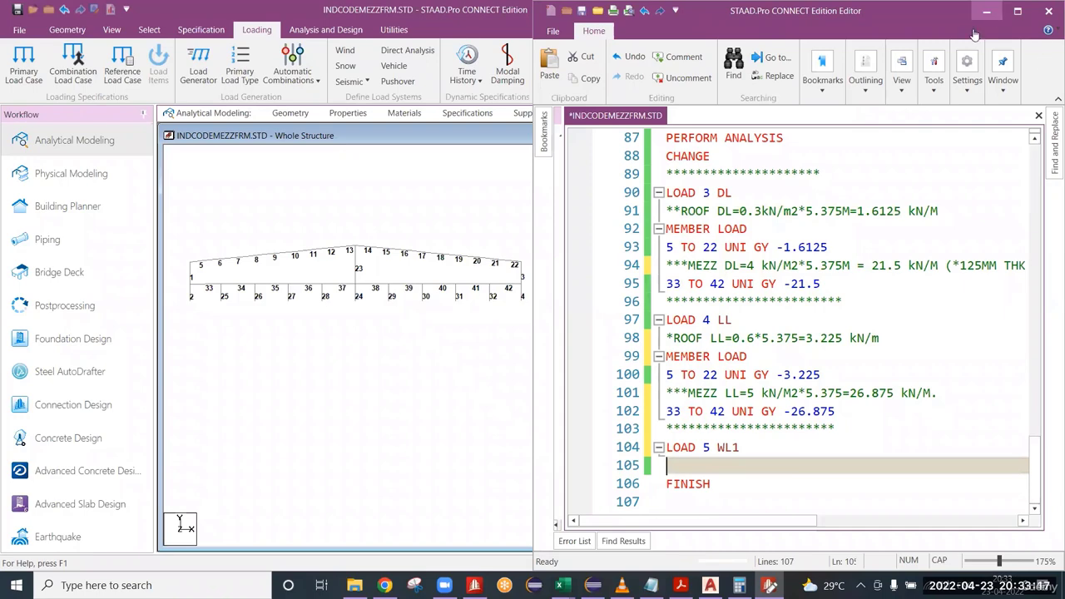
pyautogui.moveTo(561, 585)
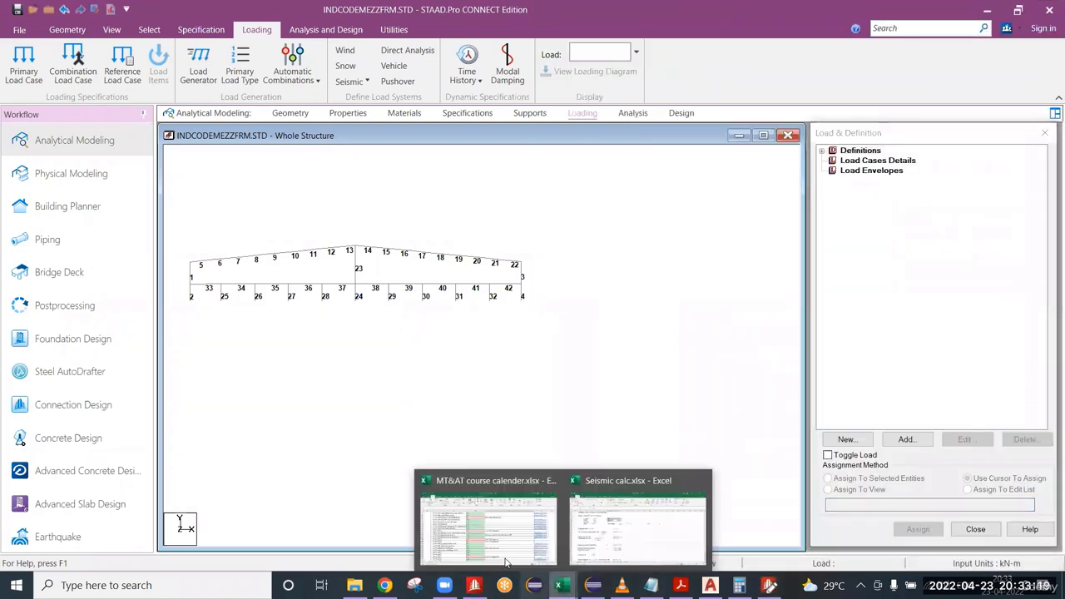
pyautogui.click(616, 534)
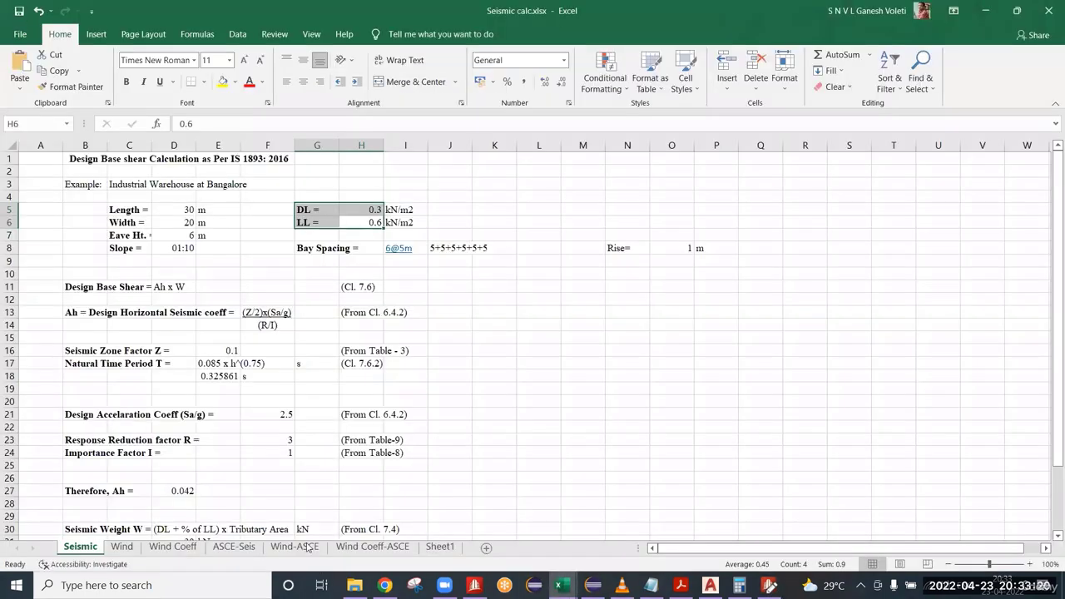
pyautogui.click(183, 549)
pyautogui.scroll(1, 338, 402)
pyautogui.scroll(-1, 520, 519)
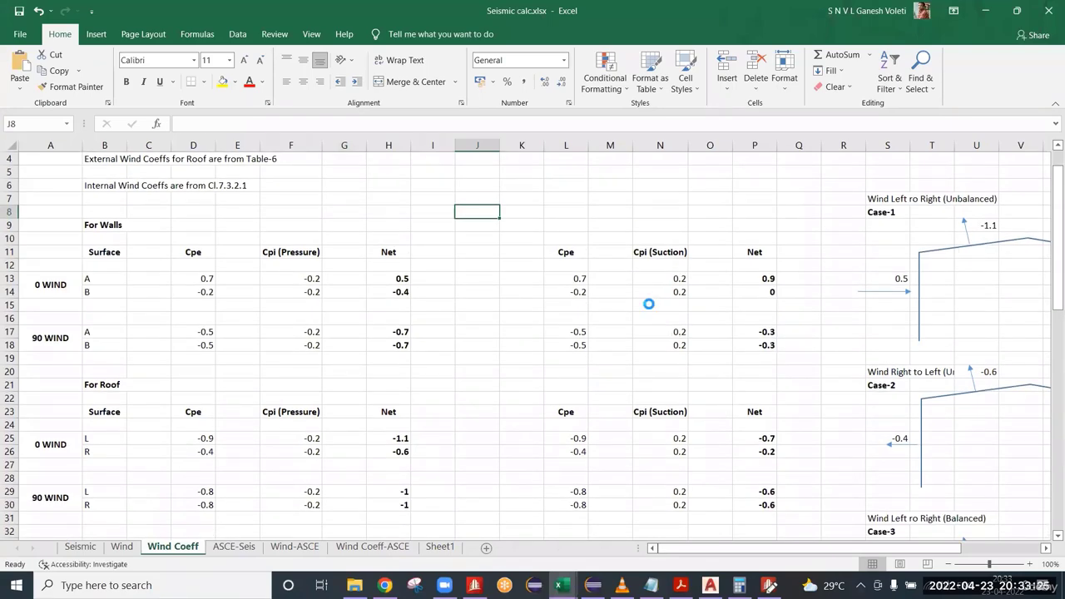
pyautogui.keyDown('ctrl'); pyautogui.scroll(-1, 656, 302); pyautogui.keyUp('ctrl')
pyautogui.keyDown('ctrl'); pyautogui.scroll(-1, 656, 303); pyautogui.keyUp('ctrl')
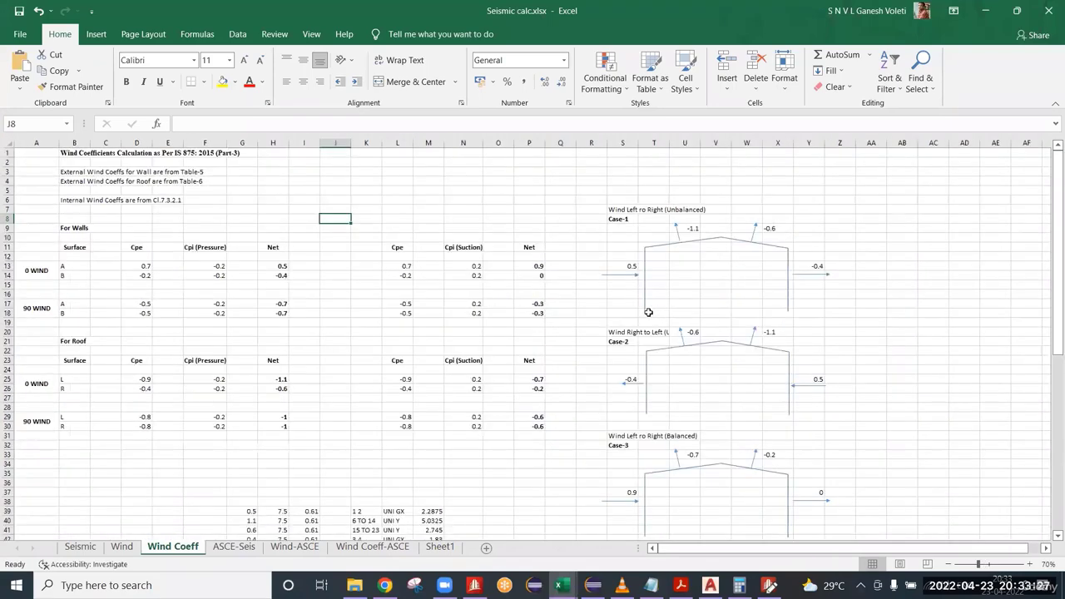
pyautogui.keyDown('ctrl'); pyautogui.scroll(1, 648, 312); pyautogui.keyUp('ctrl')
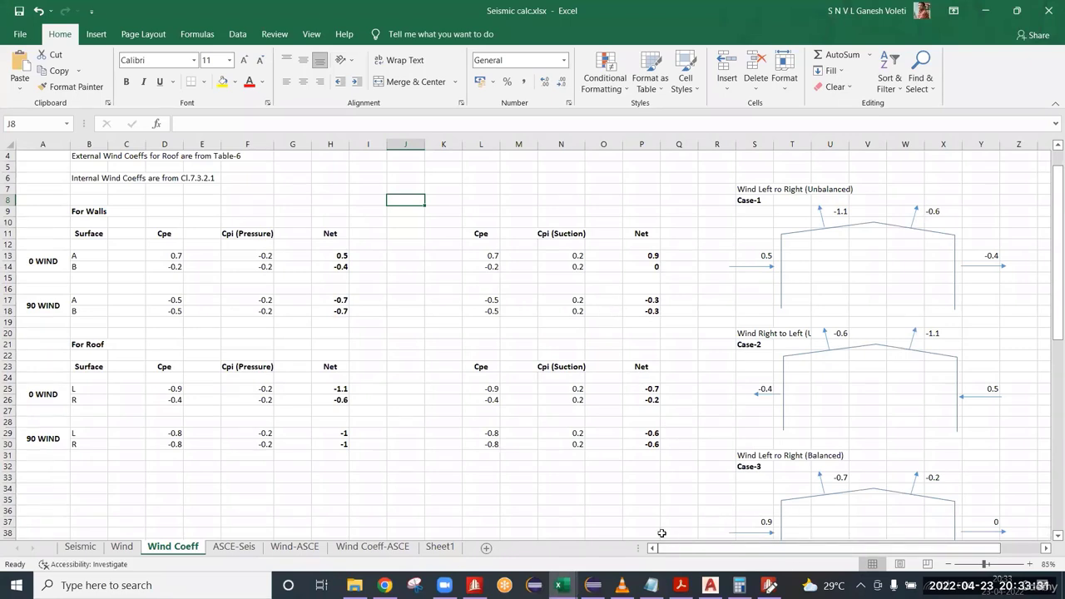
pyautogui.moveTo(675, 550); pyautogui.dragTo(653, 551)
# Examine the Cpi (Pressure) wall coefficients for 0 WIND and 90 WIND with the adjacent empty column, and switch back to the STAAD.Pro Editor.
pyautogui.moveTo(258, 258); pyautogui.dragTo(264, 314)
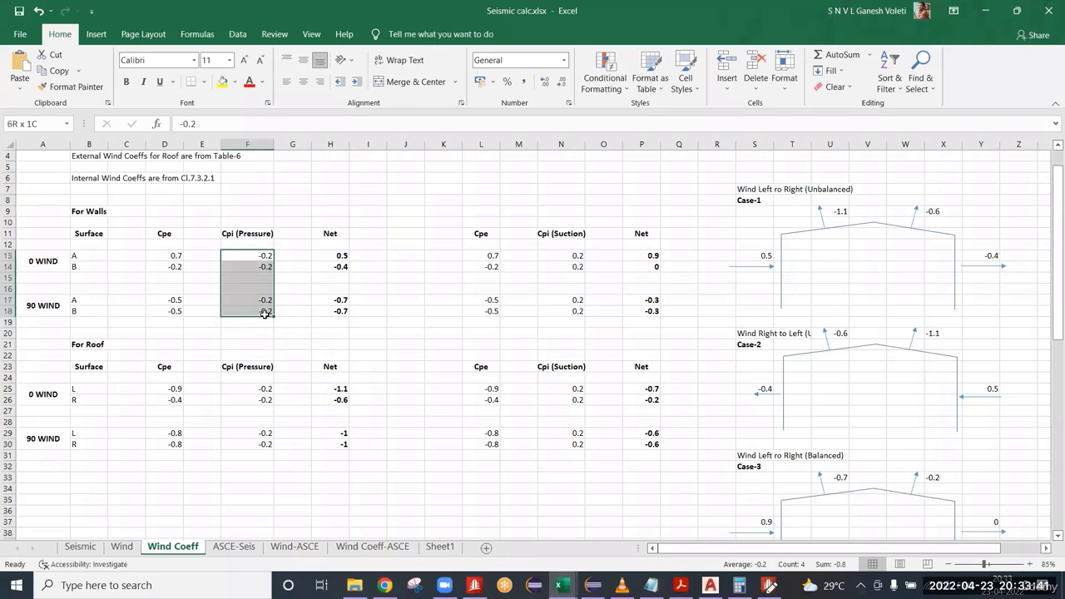
pyautogui.click(290, 275)
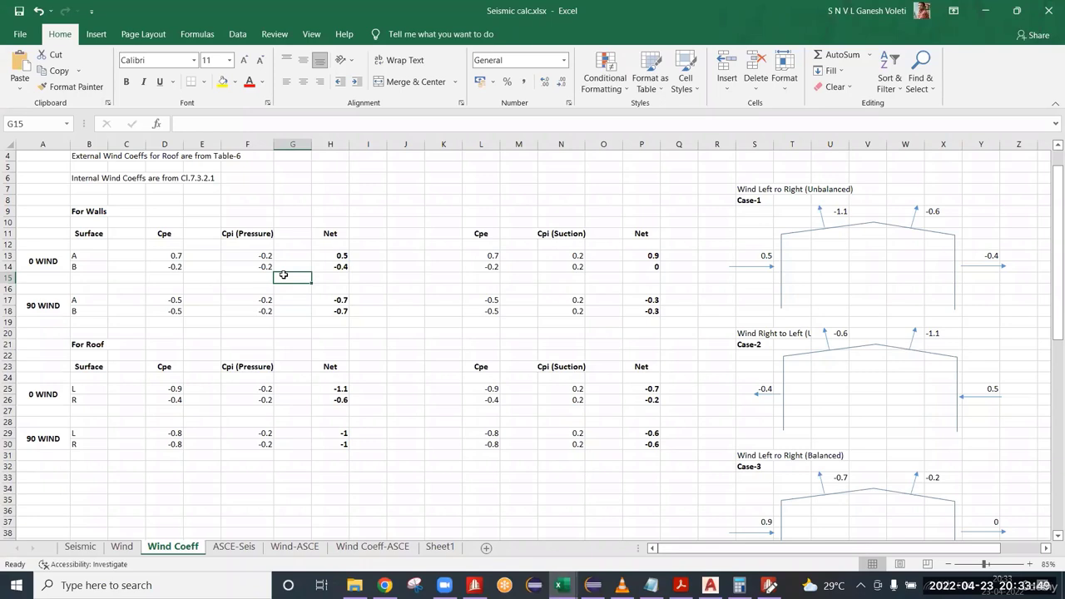
pyautogui.moveTo(258, 258); pyautogui.dragTo(264, 319)
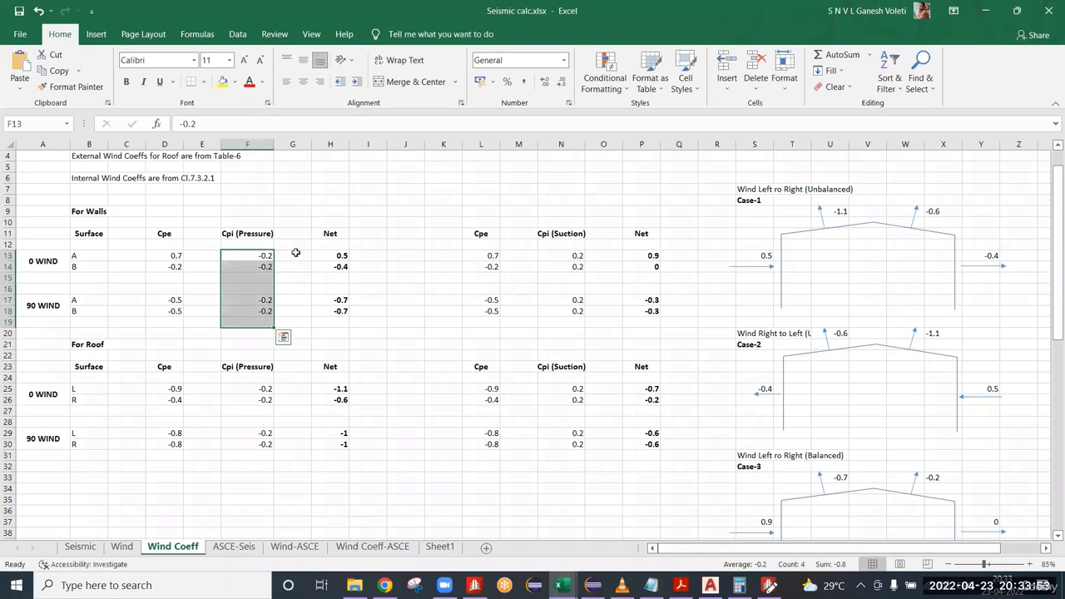
pyautogui.moveTo(296, 253); pyautogui.dragTo(302, 315)
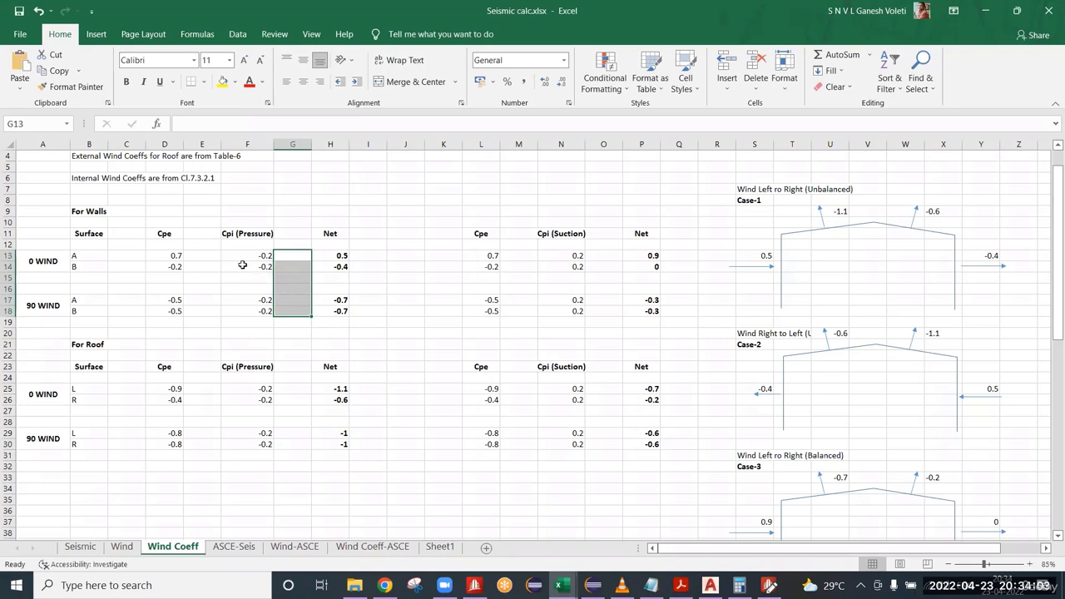
pyautogui.moveTo(249, 256); pyautogui.dragTo(252, 310)
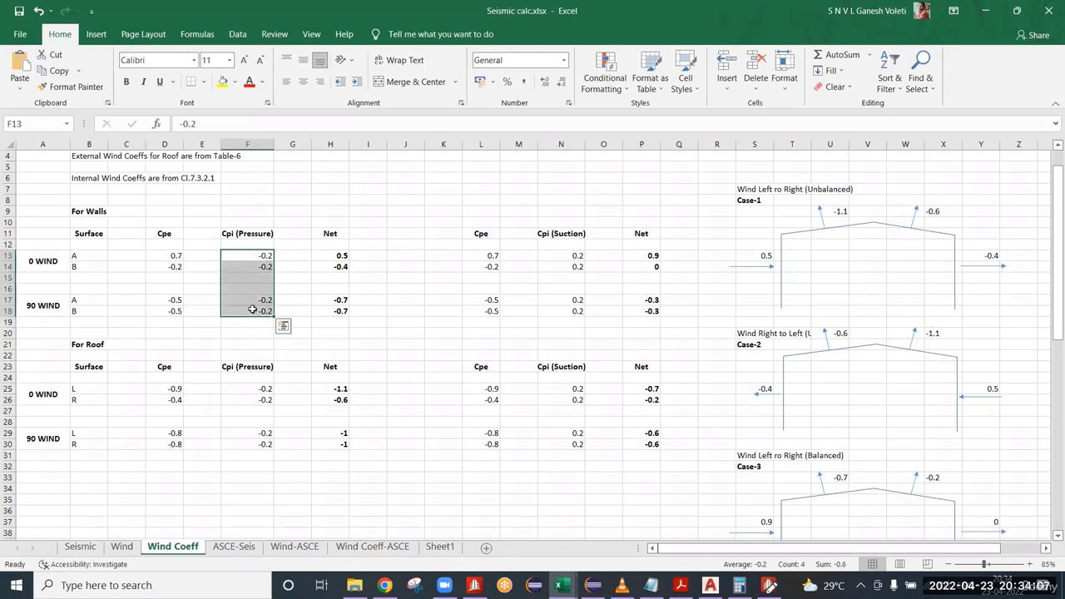
pyautogui.moveTo(297, 259); pyautogui.dragTo(292, 321)
pyautogui.moveTo(249, 256); pyautogui.dragTo(248, 322)
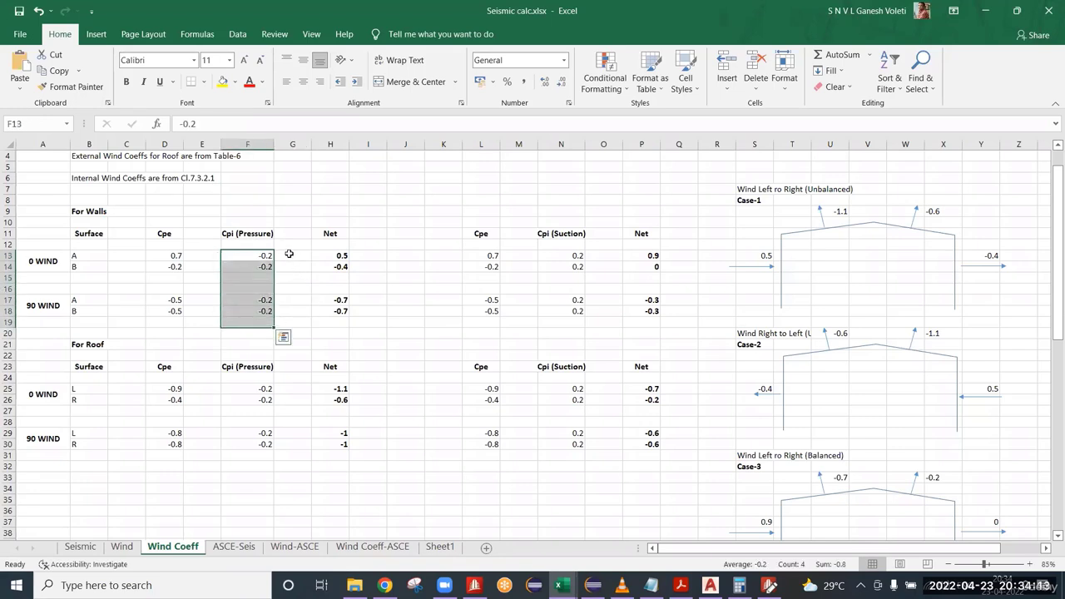
pyautogui.moveTo(288, 254); pyautogui.dragTo(299, 317)
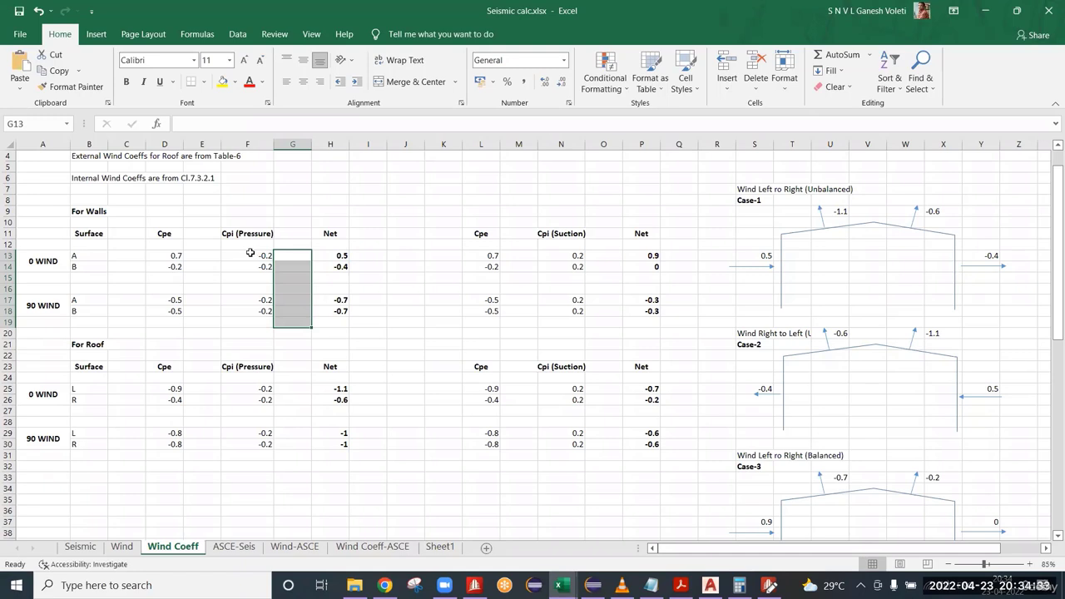
pyautogui.click(769, 585)
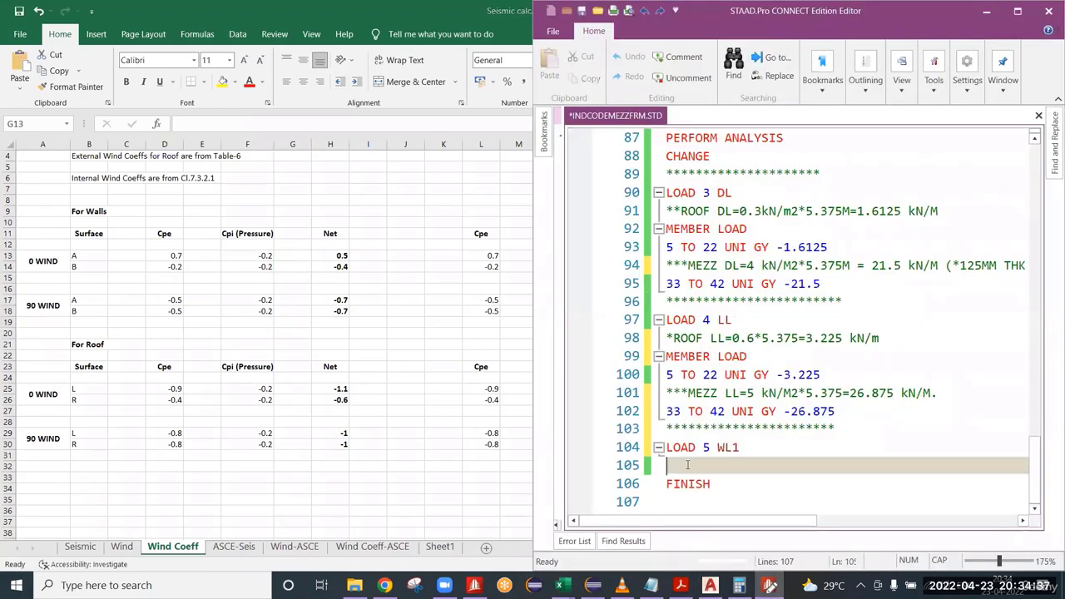
# Remove the blank line and the LOAD 5 WL1 line above FINISH, extend the last separator by one asterisk, and save the file.
pyautogui.press('Delete')
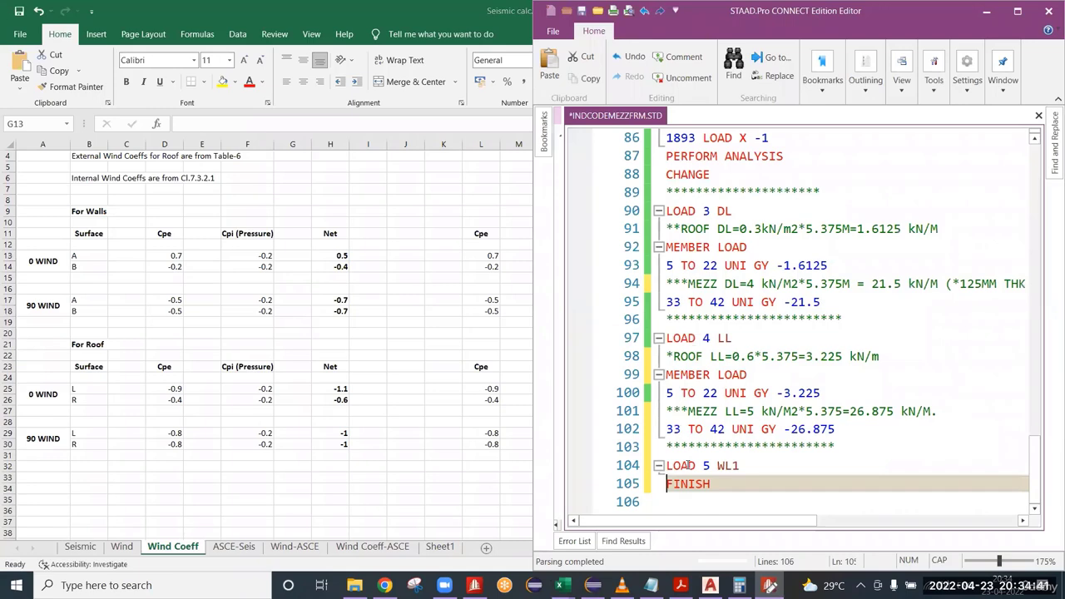
pyautogui.hotkey('ctrl', 's')
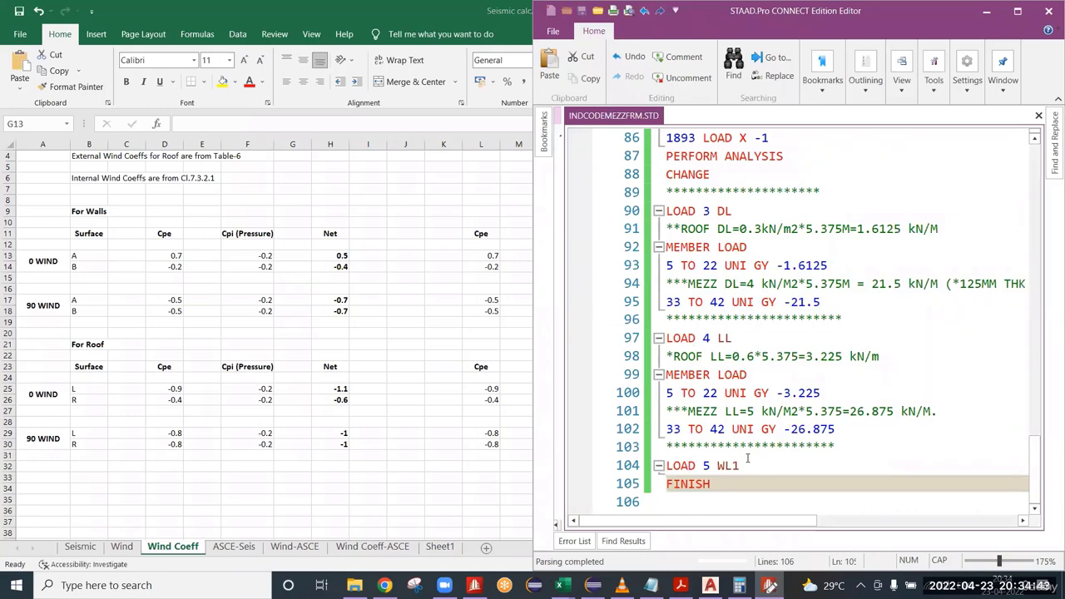
pyautogui.moveTo(744, 463); pyautogui.dragTo(668, 450)
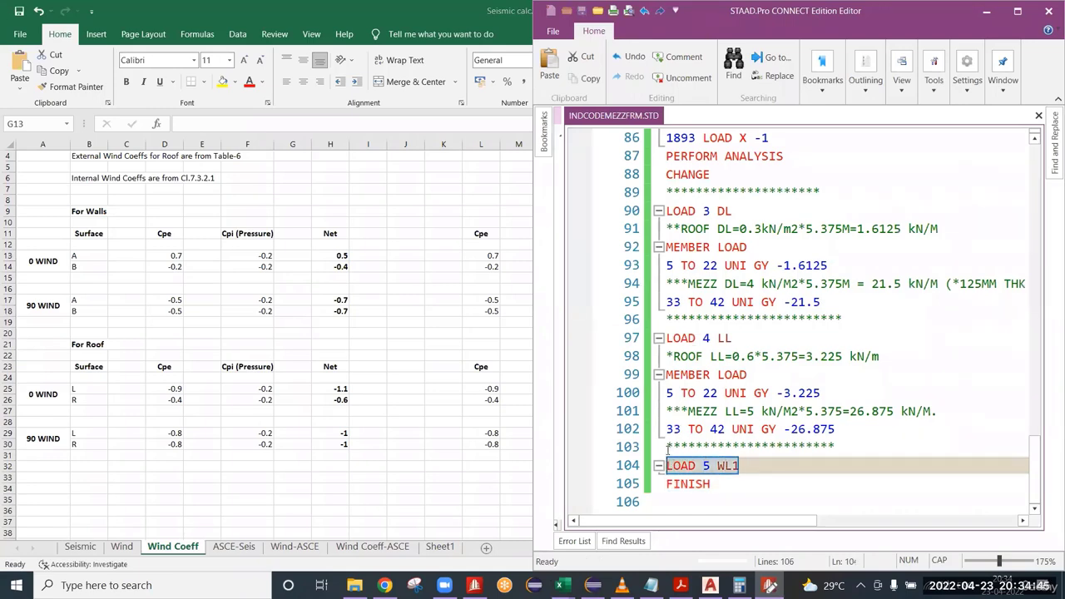
pyautogui.press('BackSpace')
pyautogui.press('BackSpace')
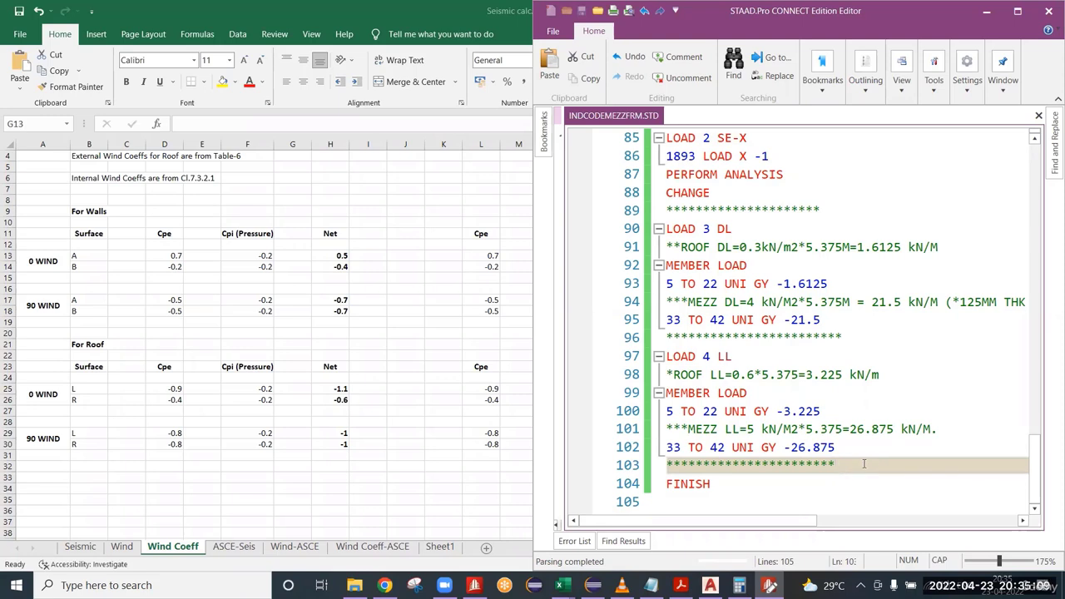
pyautogui.write('*')
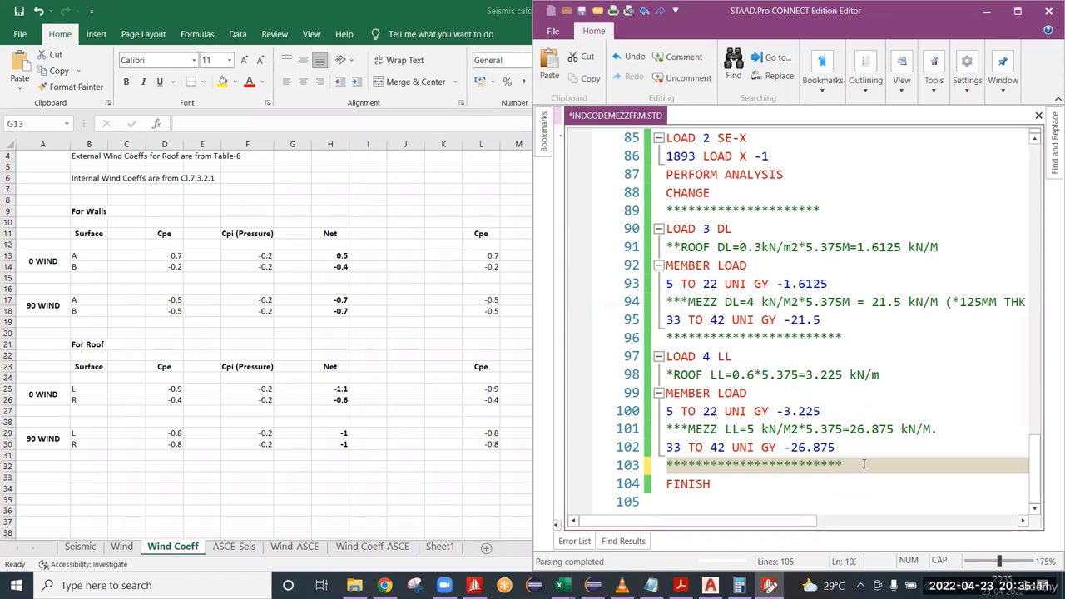
pyautogui.hotkey('ctrl', 's')
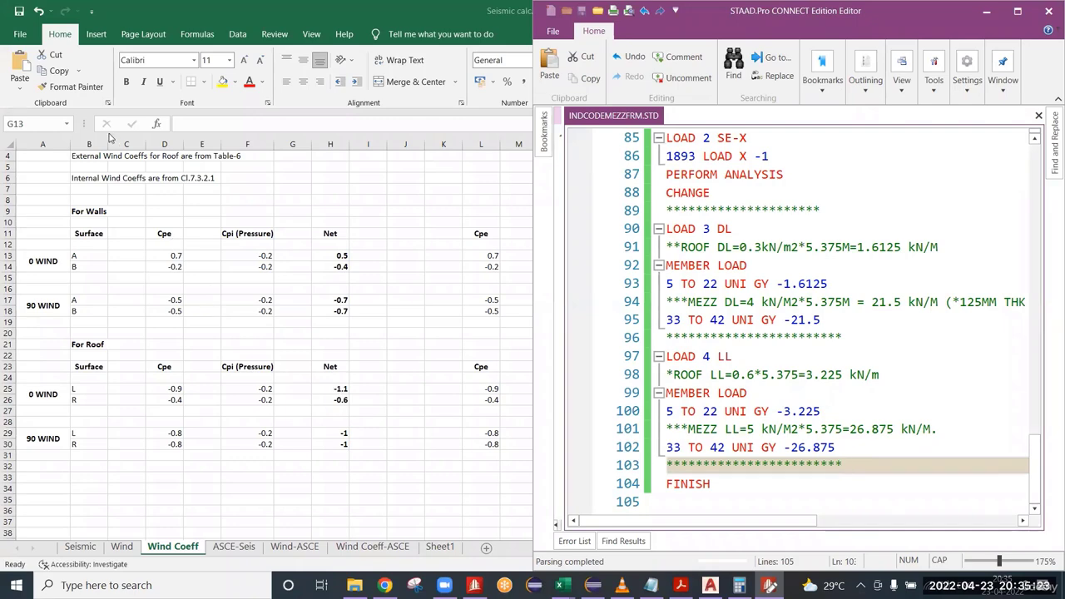
# View the Wind Coeff sheet in Excel, and back in the STAAD.Pro Editor review the 1893 LOAD X line under LOAD 2 SE-X.
pyautogui.click(396, 212)
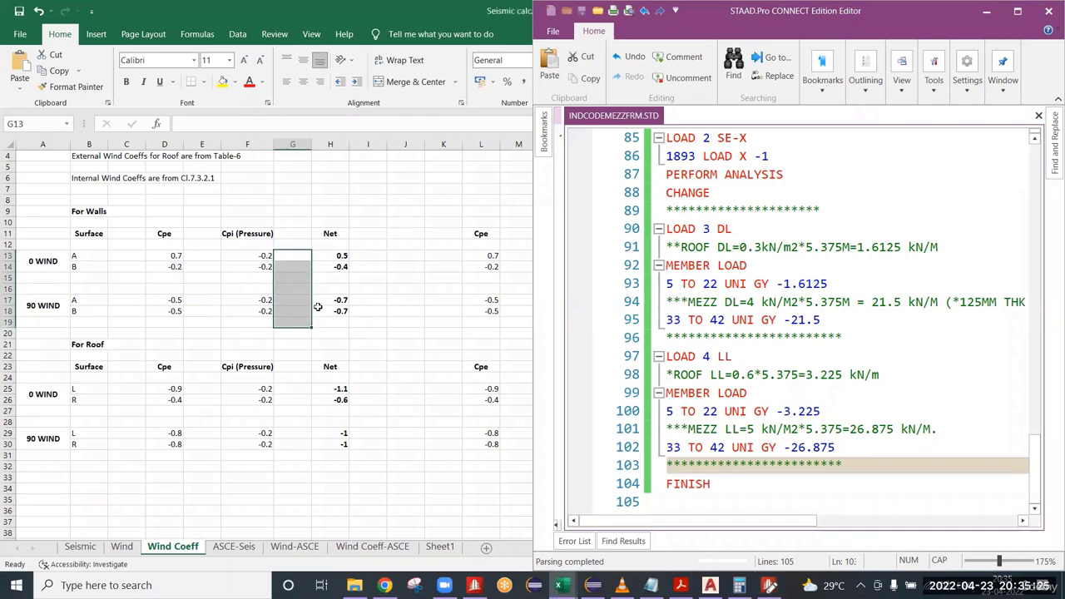
pyautogui.click(986, 11)
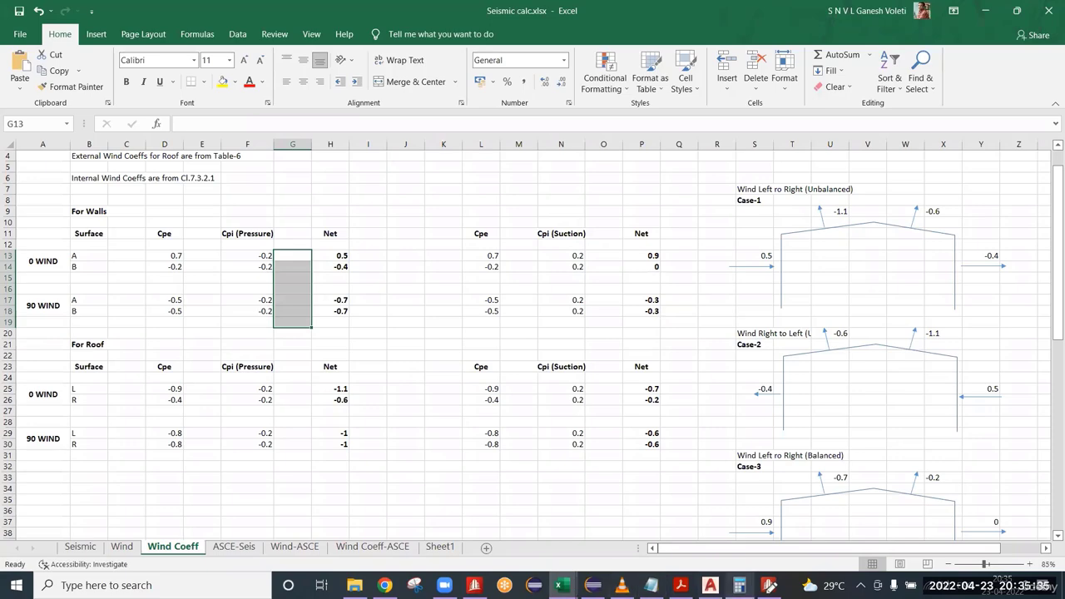
pyautogui.click(769, 585)
pyautogui.scroll(3, 787, 357)
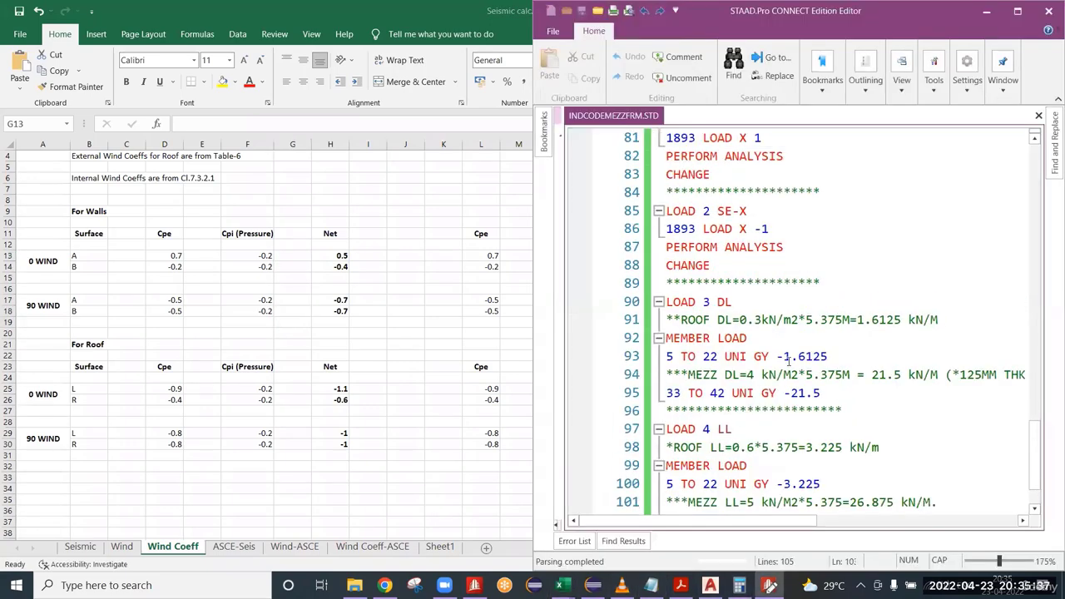
pyautogui.moveTo(696, 337); pyautogui.dragTo(648, 338)
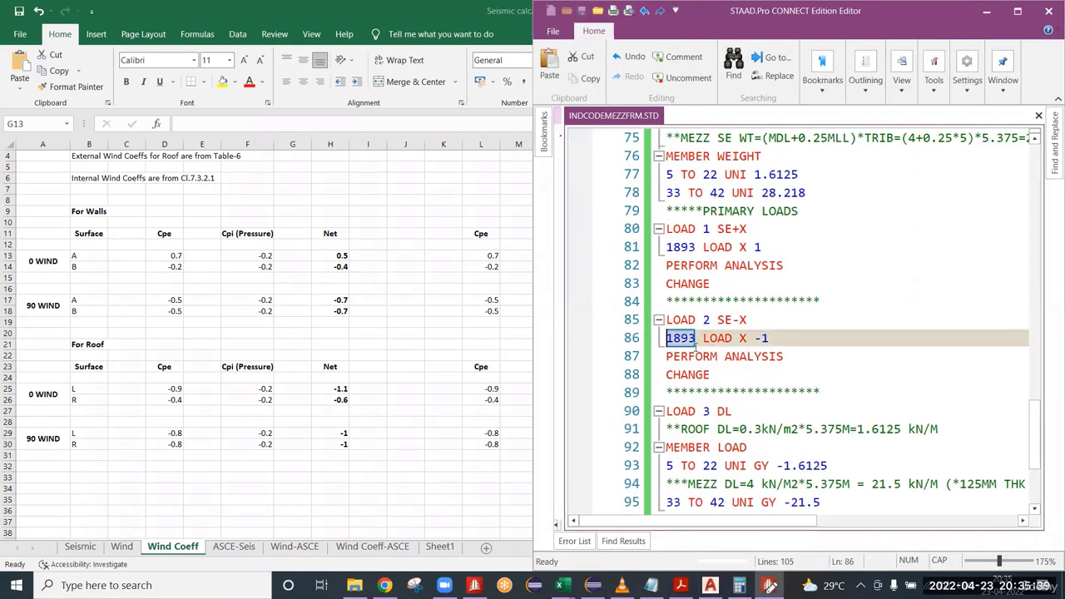
pyautogui.moveTo(748, 338); pyautogui.dragTo(704, 341)
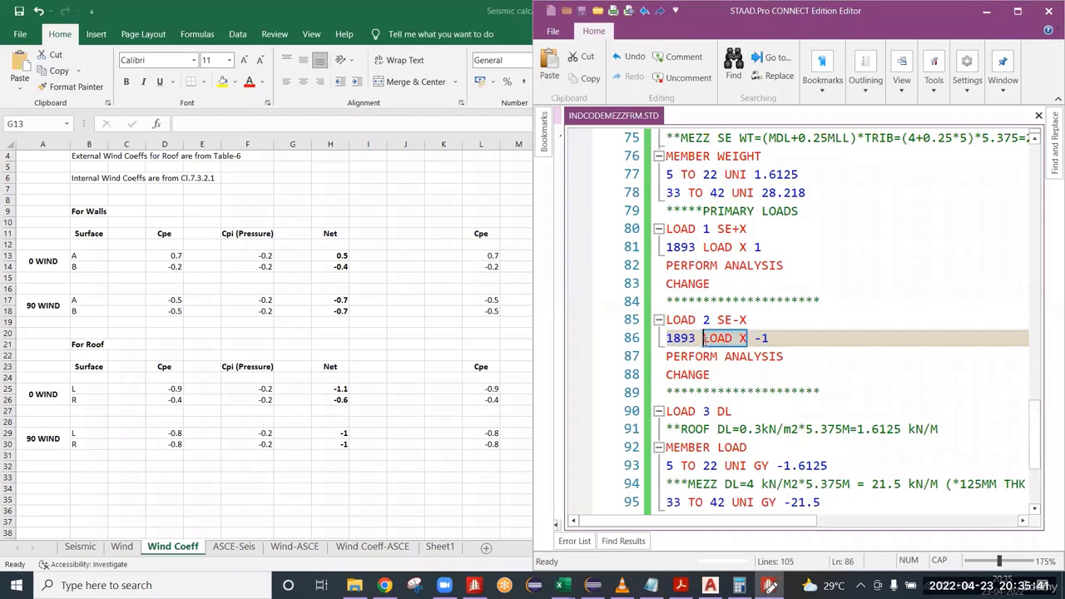
pyautogui.scroll(-3, 732, 399)
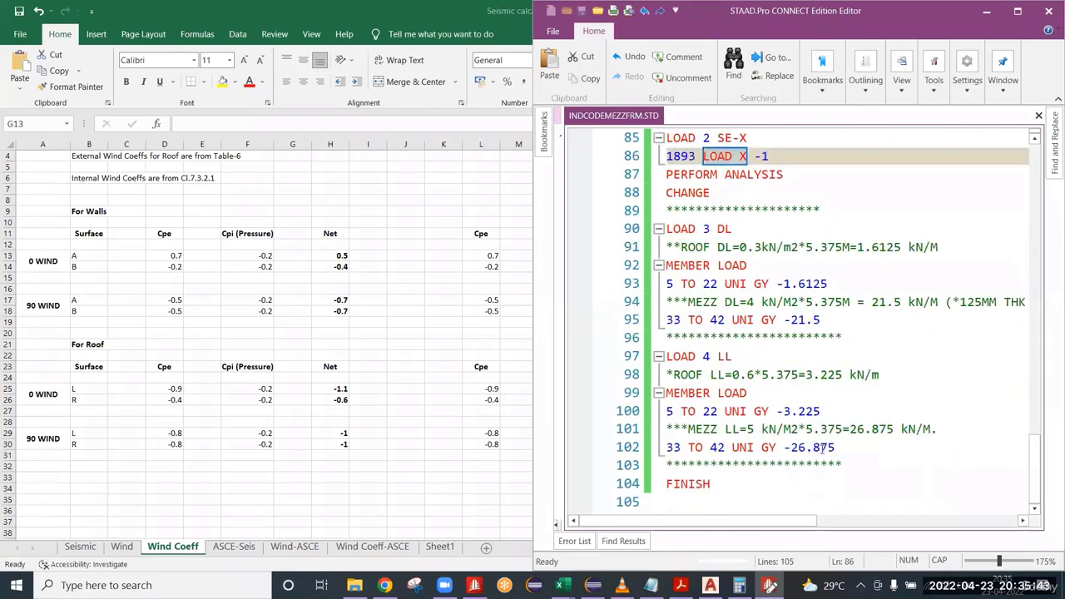
pyautogui.click(835, 447)
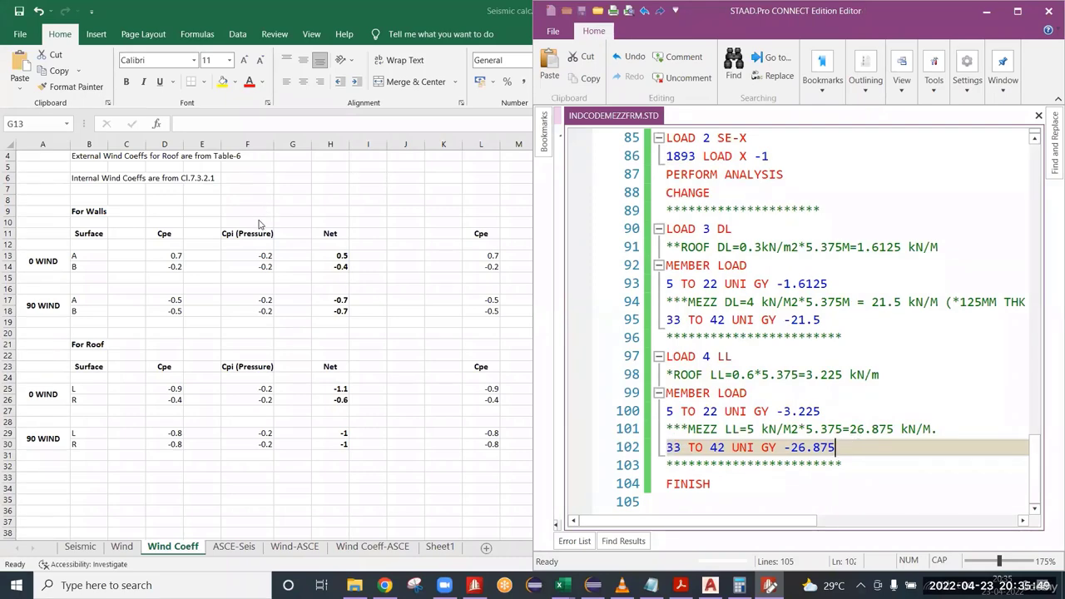
# Switch to the Excel Wind Coeff sheet and examine the Net wall coefficients for Cpi (Pressure) under 0 WIND and 90 WIND.
pyautogui.moveTo(292, 255); pyautogui.dragTo(292, 322)
pyautogui.scroll(-1, 293, 322)
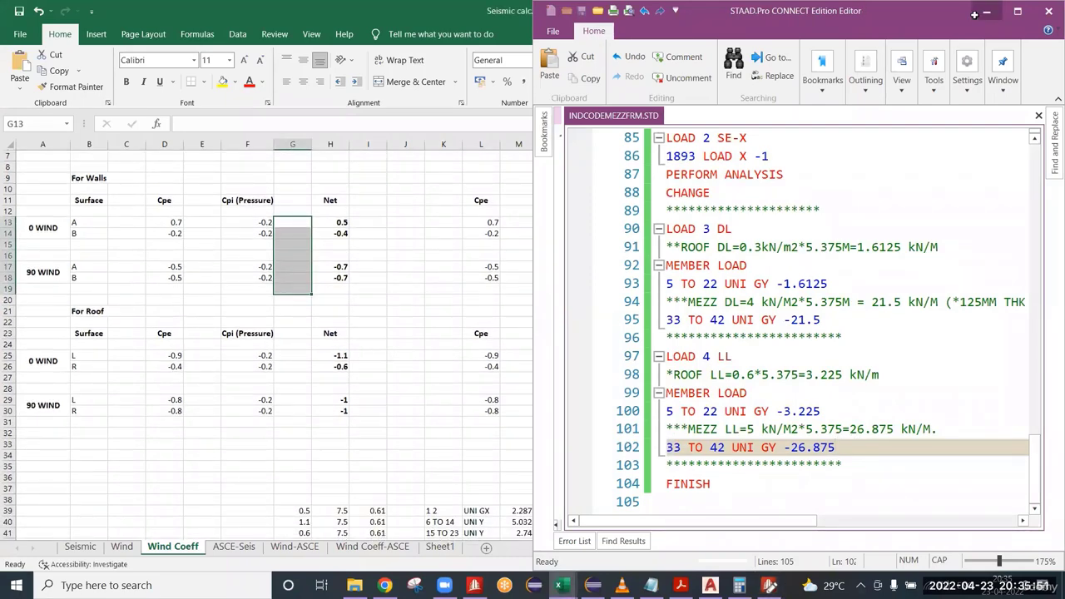
pyautogui.click(985, 12)
pyautogui.click(337, 223)
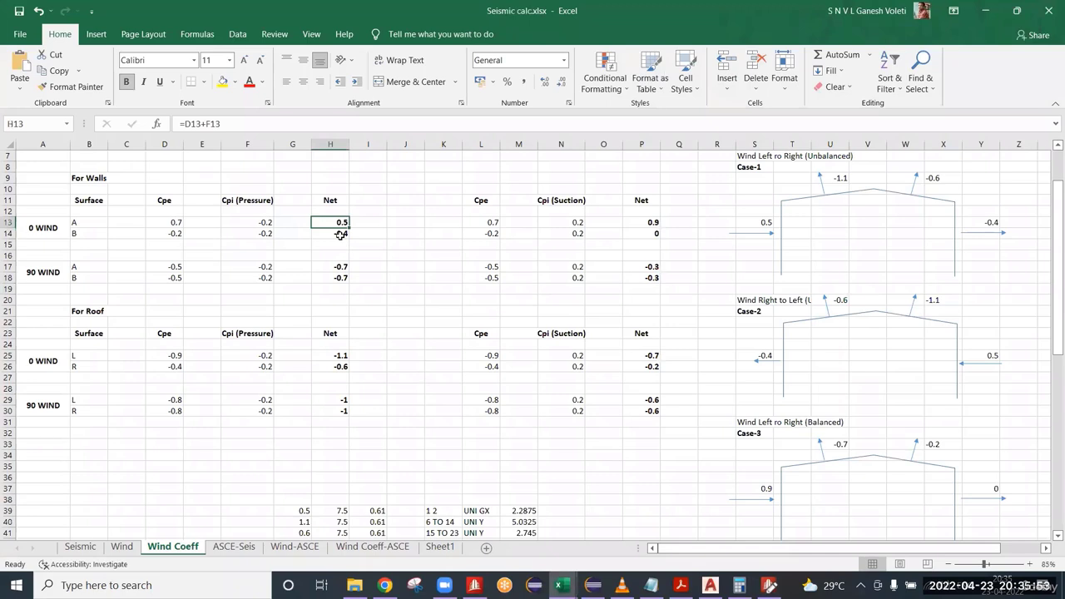
pyautogui.click(341, 233)
pyautogui.click(340, 268)
pyautogui.click(331, 288)
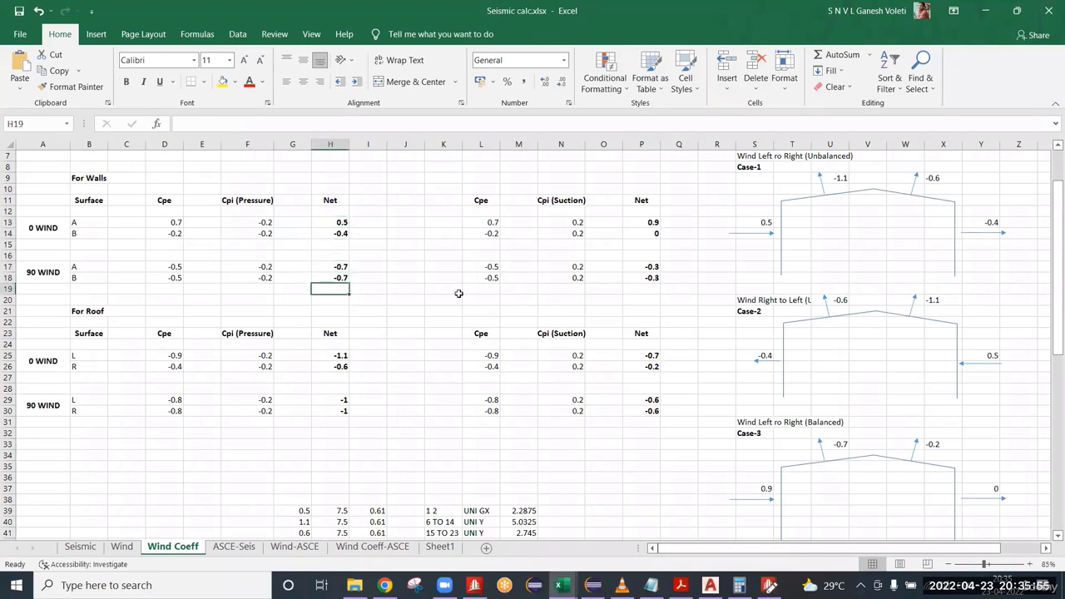
# Examine the Net wall coefficients for Cpi (Suction) under 0 WIND, check the STAAD.Pro Editor briefly, and return to the Excel sheet.
pyautogui.click(655, 225)
pyautogui.click(646, 233)
pyautogui.scroll(2, 592, 297)
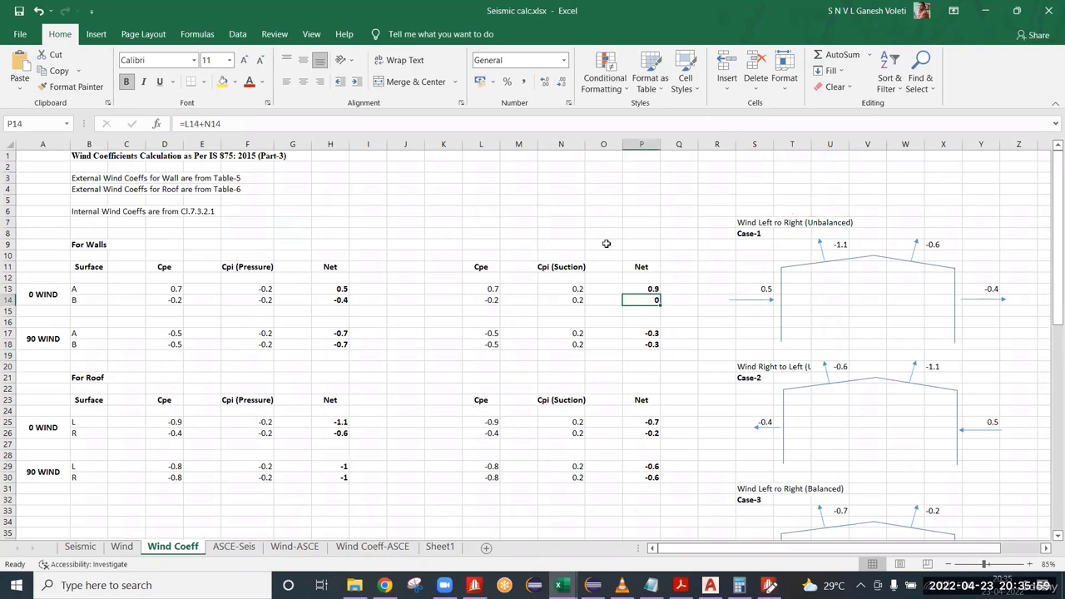
pyautogui.click(654, 289)
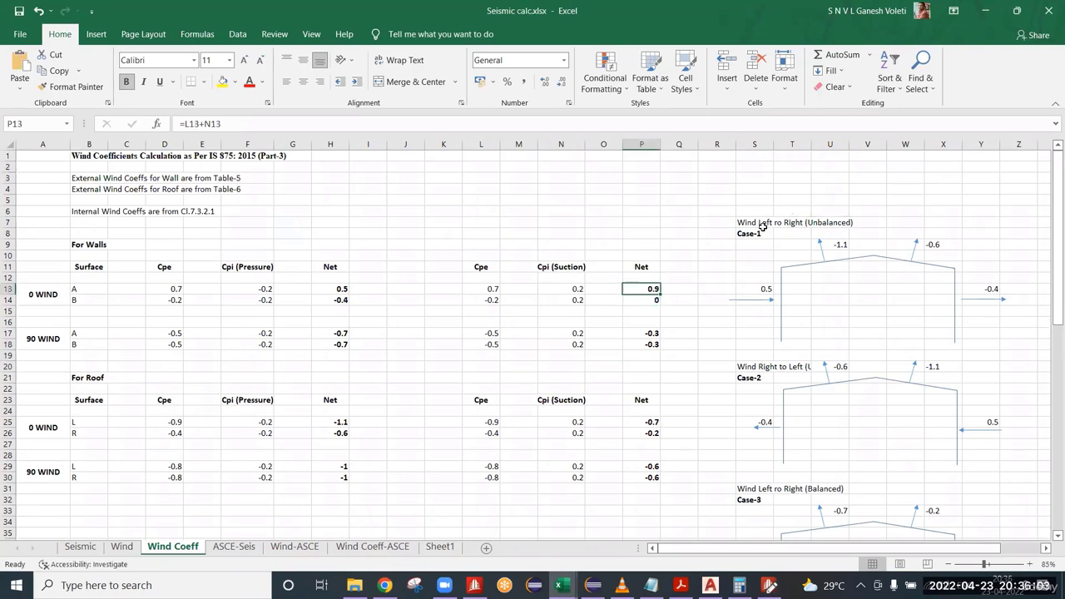
pyautogui.click(771, 587)
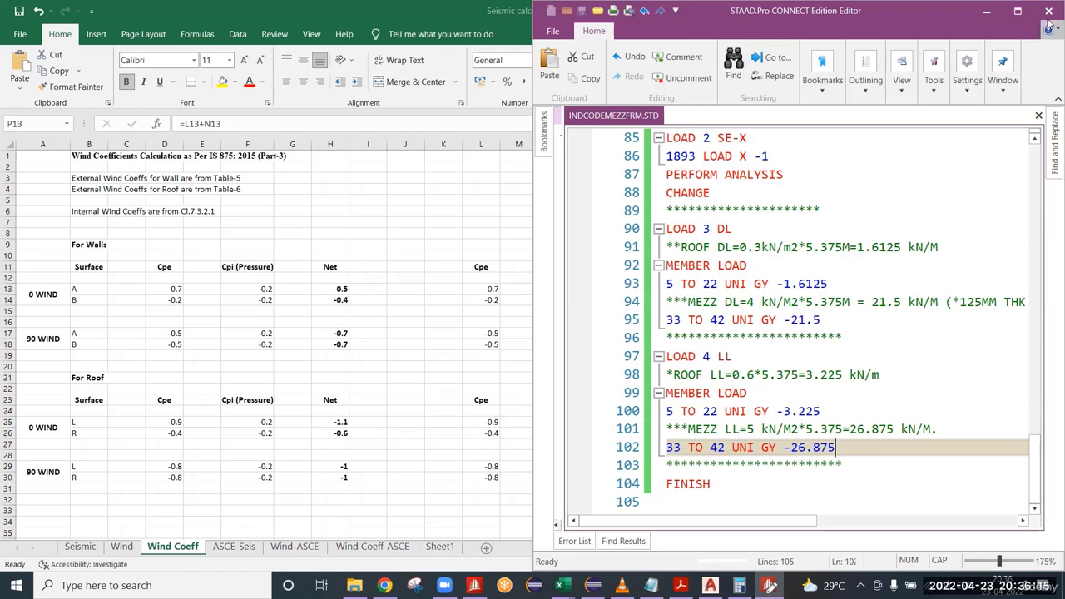
pyautogui.click(984, 12)
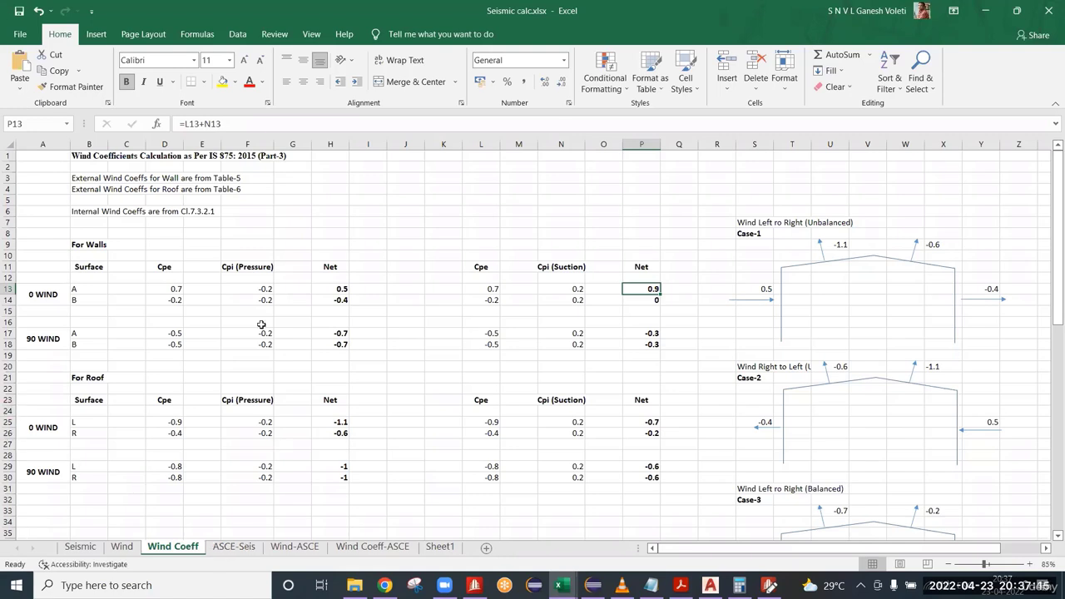
pyautogui.click(148, 243)
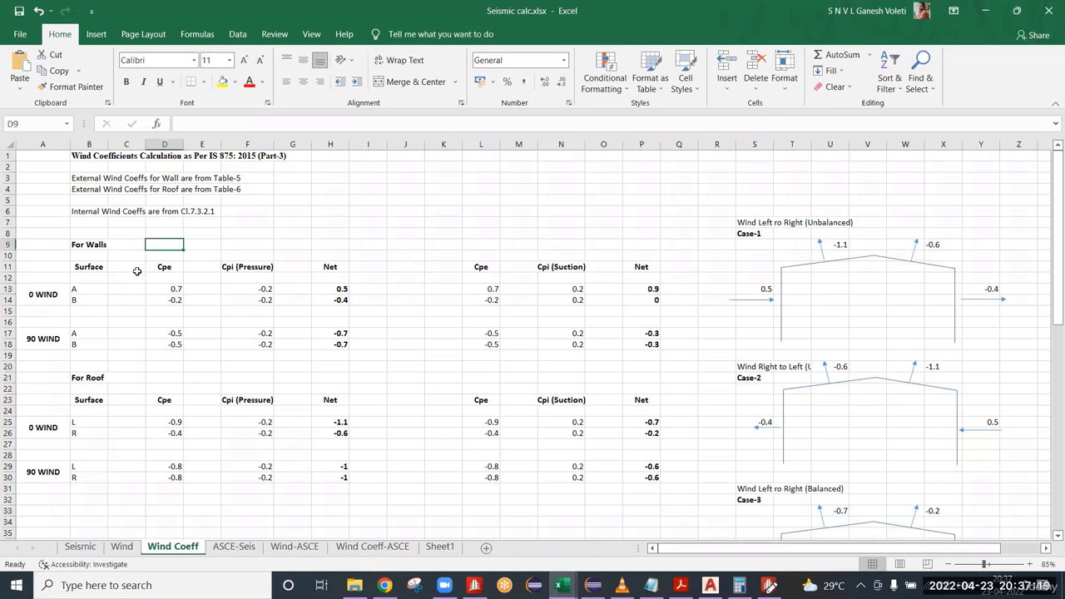
pyautogui.click(94, 226)
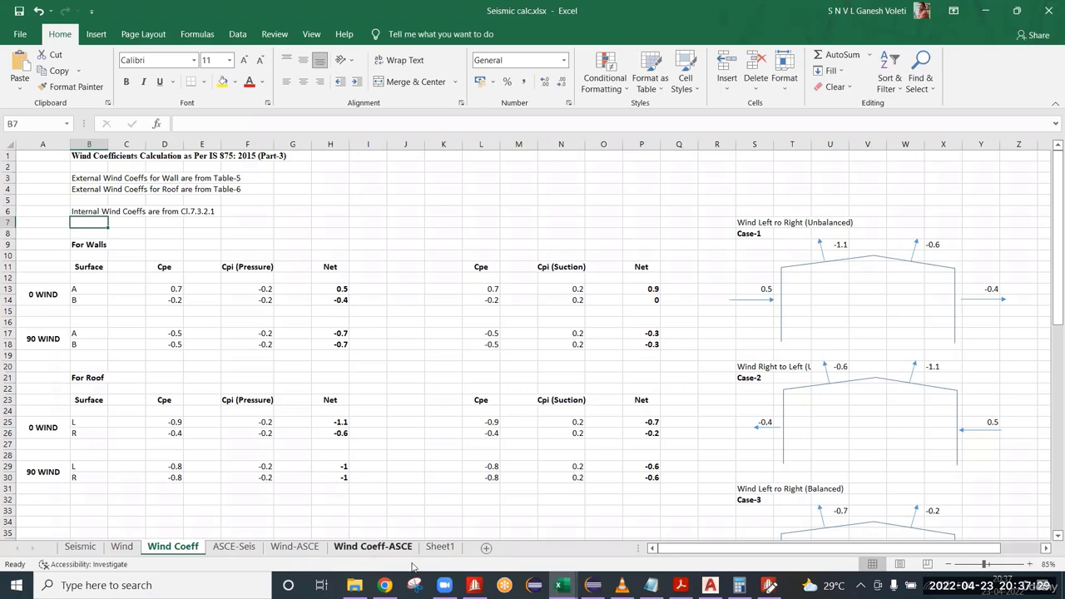
# Switch to STAAD.Pro and bring the whole INDCODEMEZZFRM.STD frame into view.
pyautogui.click(474, 585)
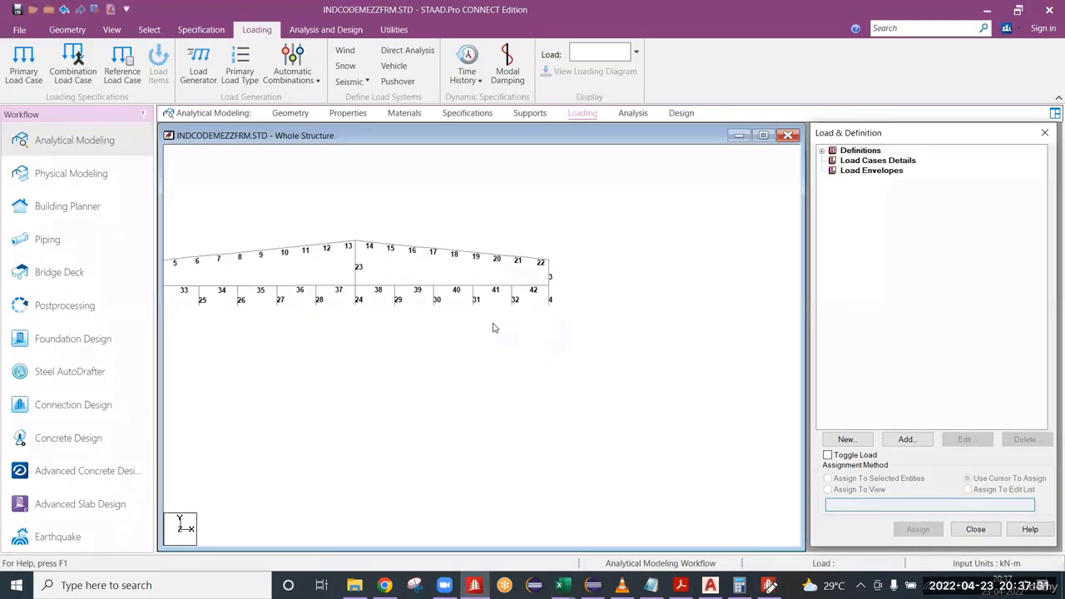
pyautogui.scroll(1, 492, 328)
pyautogui.moveTo(684, 364); pyautogui.dragTo(782, 383, button='middle')
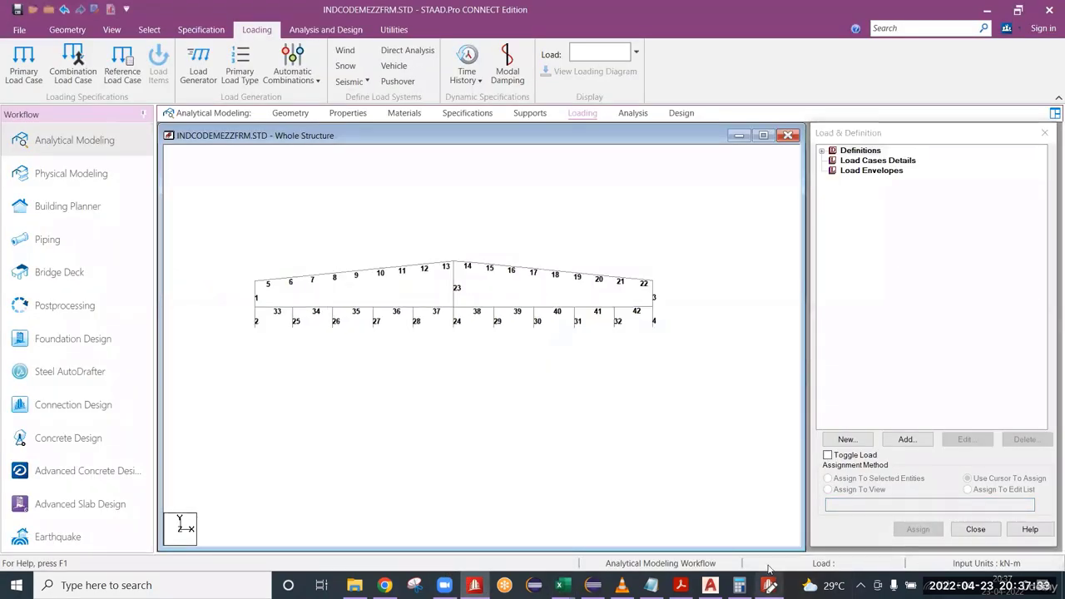
# Close the STAAD.Pro editor holding the INDCODEMEZZFRM.STD input file and return to the reloaded whole-structure model.
pyautogui.click(770, 585)
pyautogui.click(1049, 9)
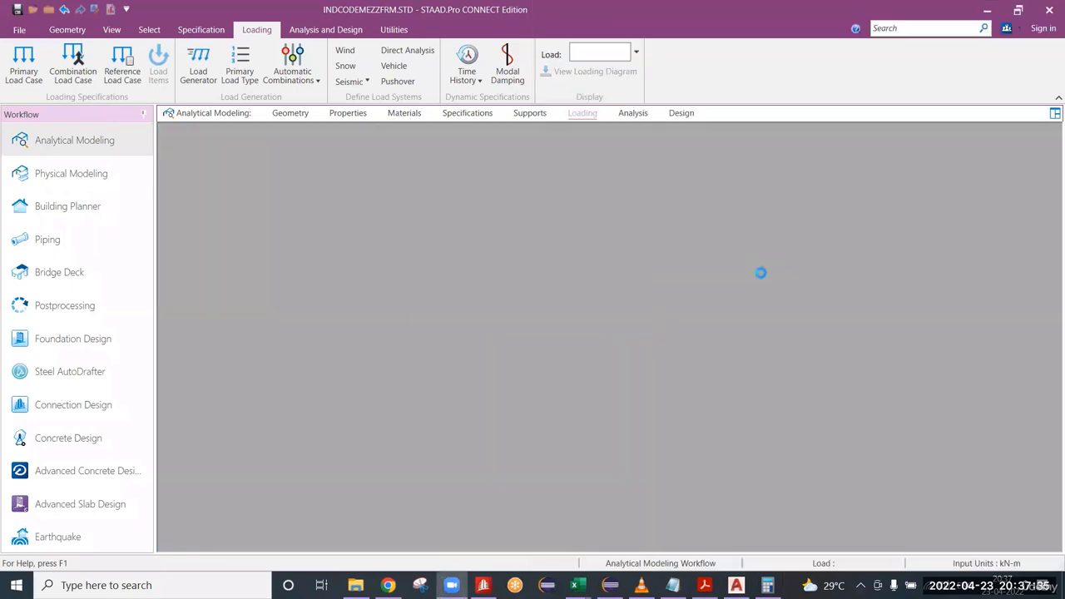
pyautogui.click(554, 323)
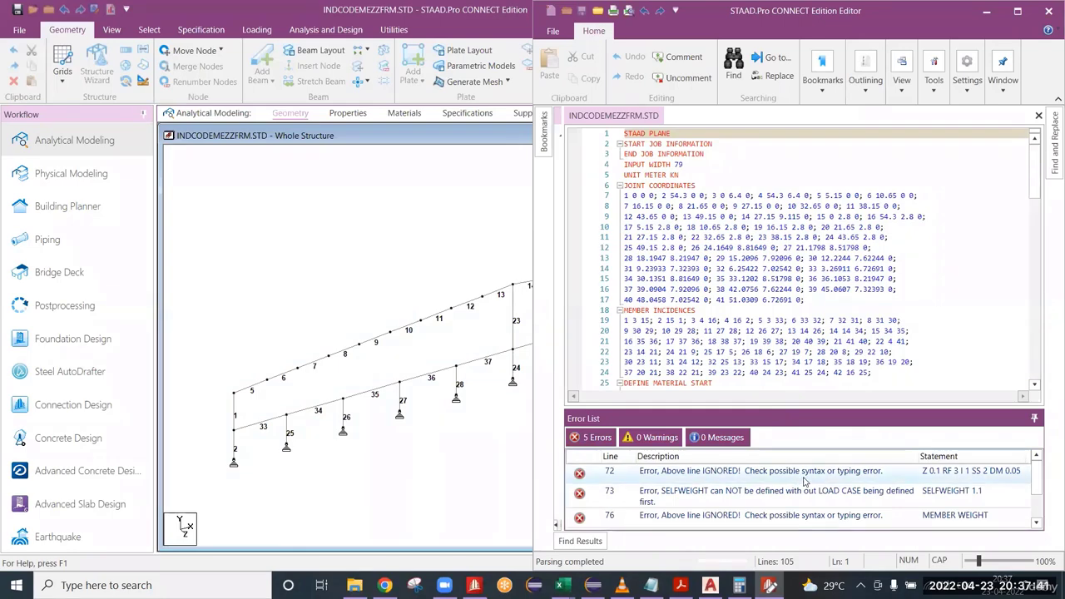
pyautogui.click(1048, 13)
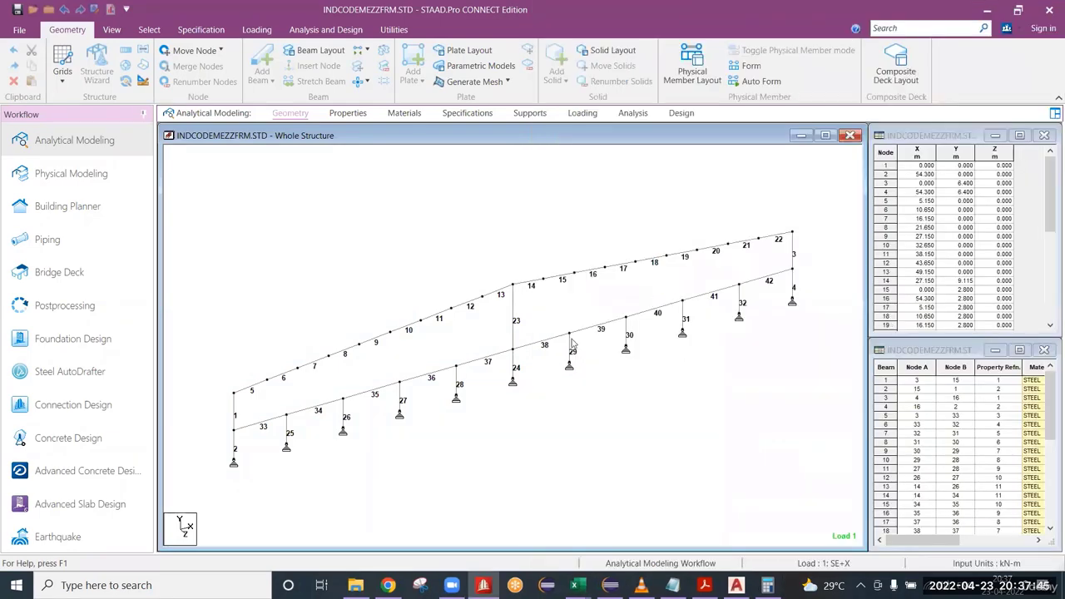
pyautogui.scroll(2, 333, 256)
pyautogui.scroll(1, 332, 258)
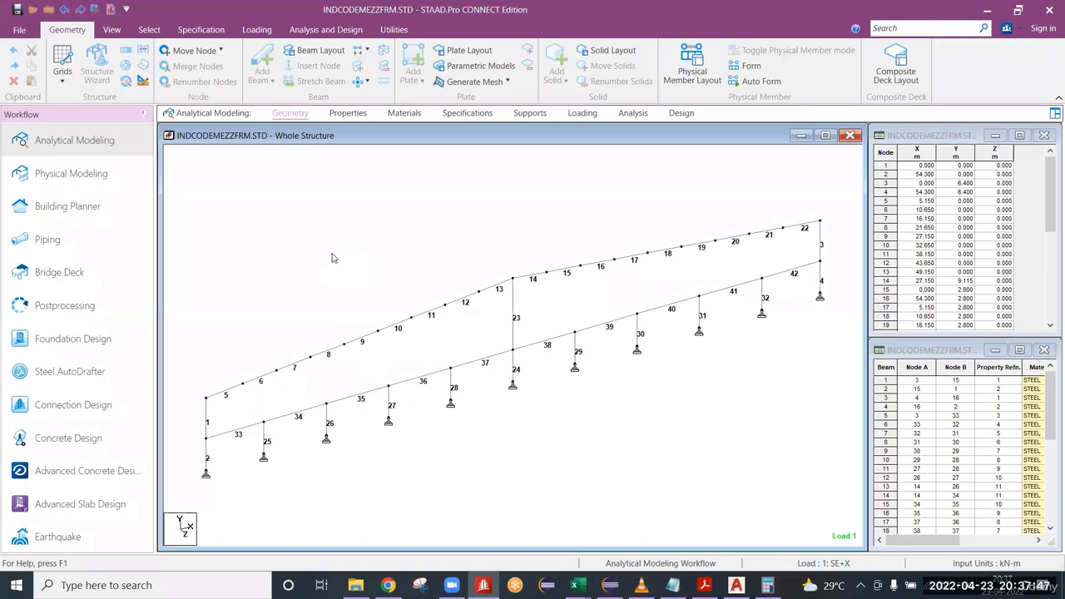